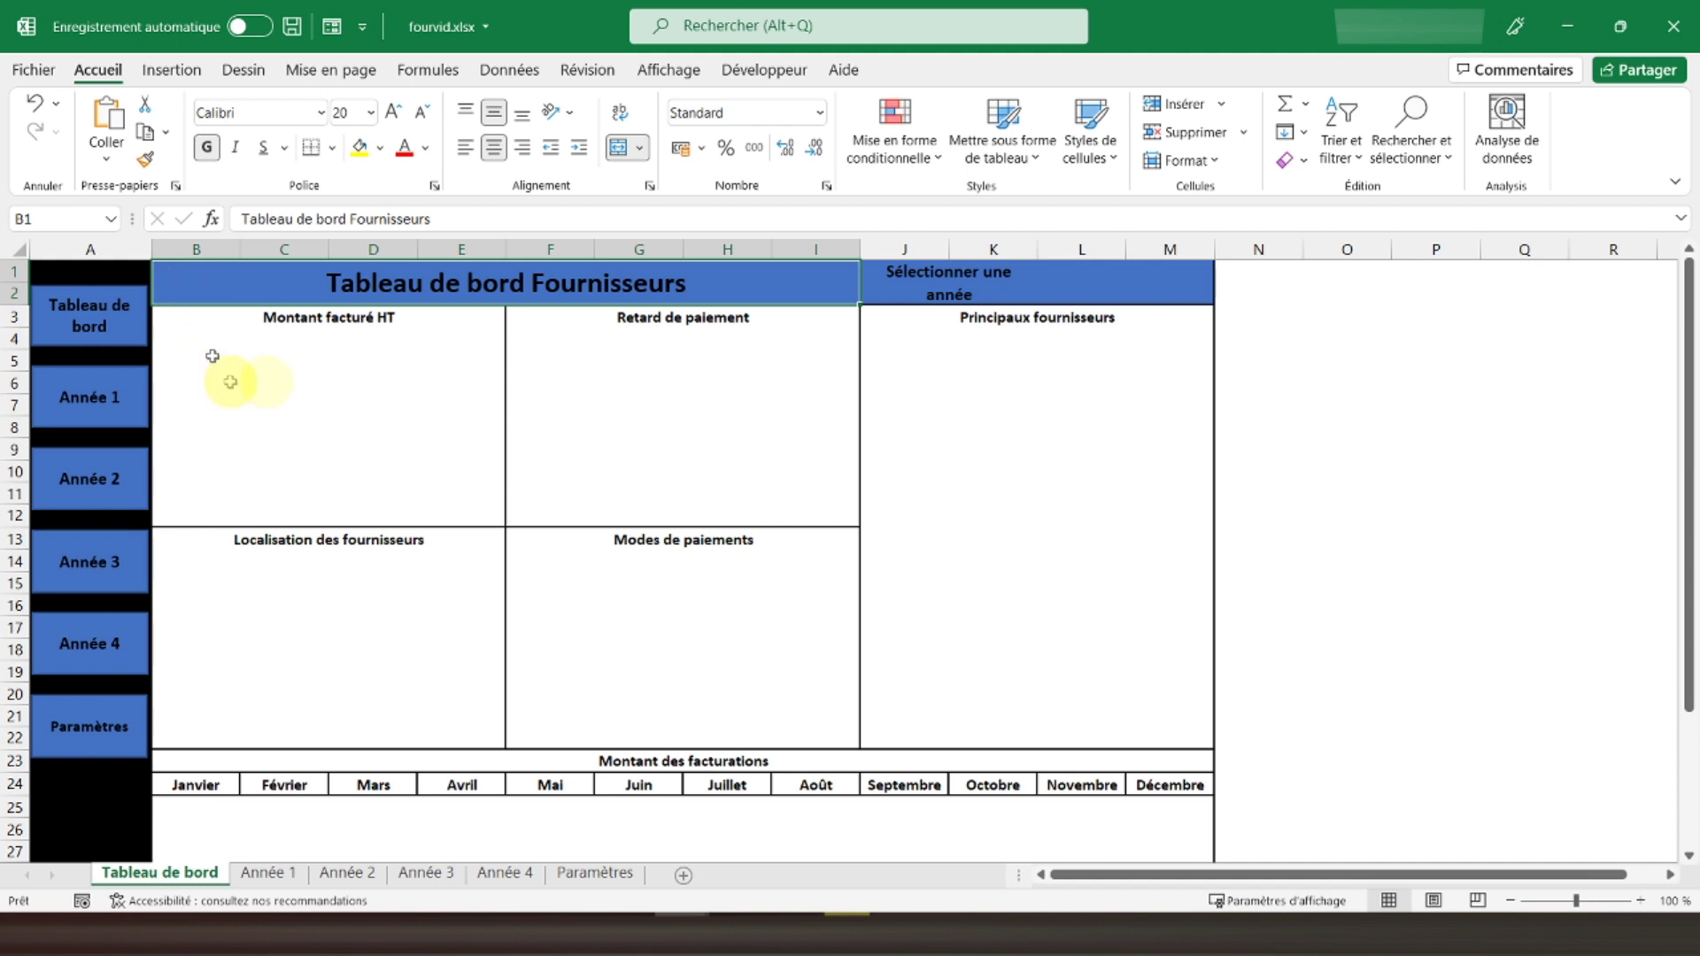
On the Paramètres sheet, enter the suppliers Four 1 and Four 2 in B2 and B3.
{"action": "left_click", "coordinate": [562, 874]}
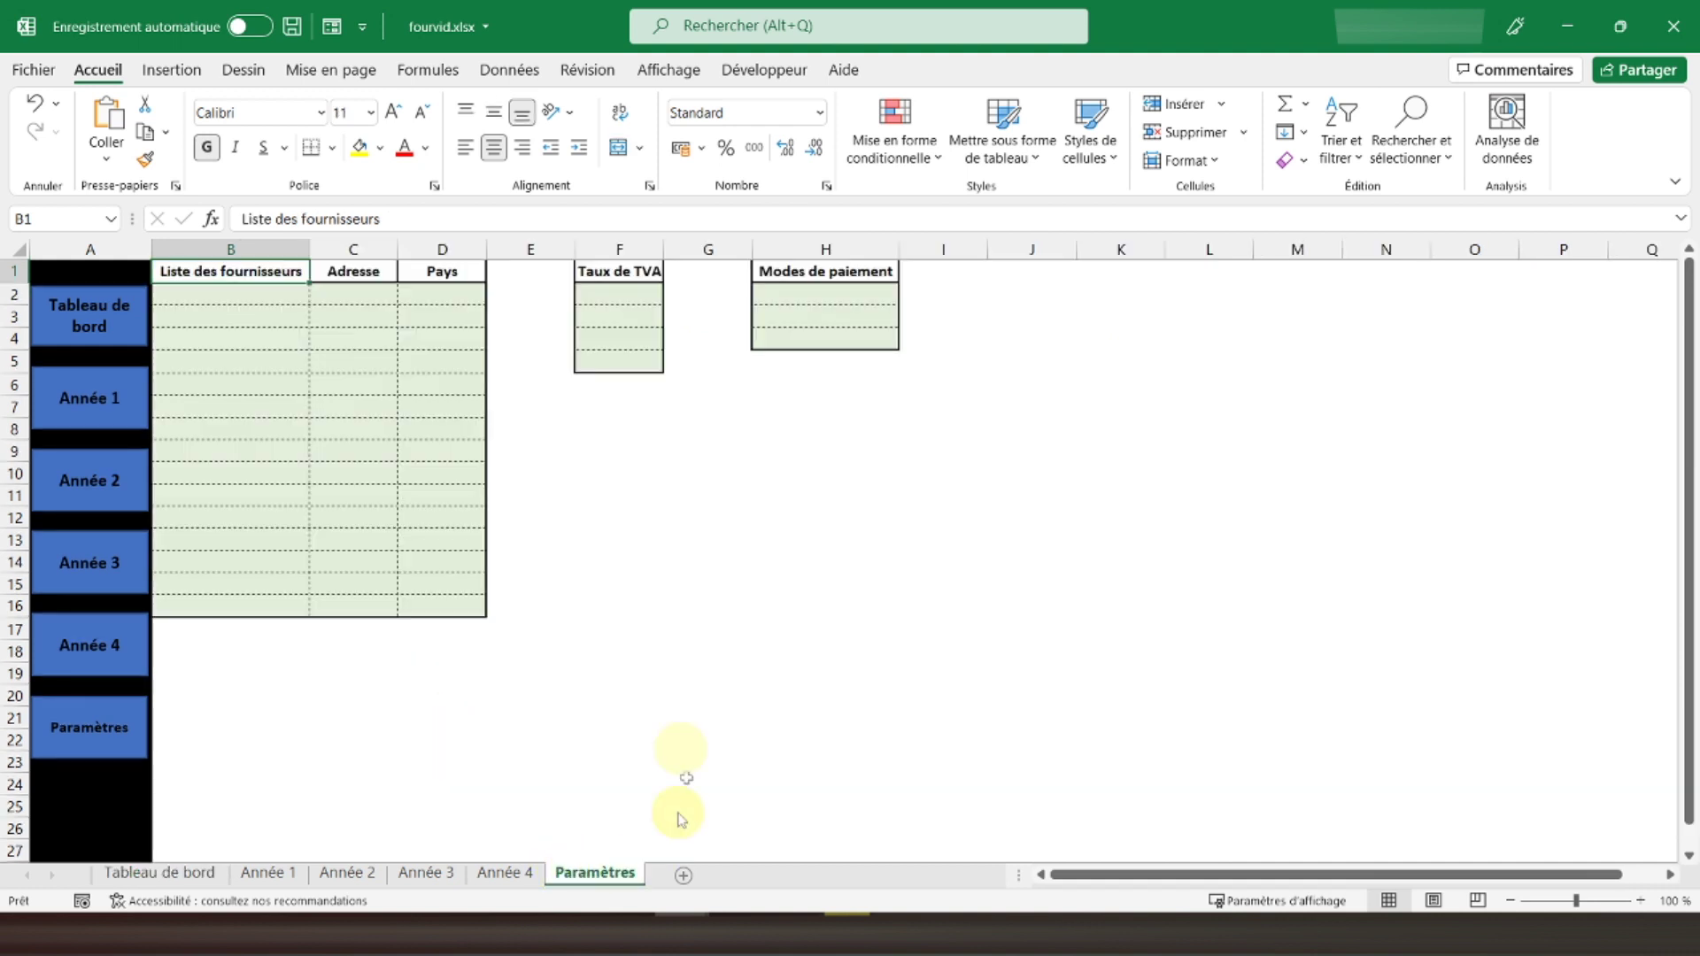
{"action": "left_click", "coordinate": [208, 296]}
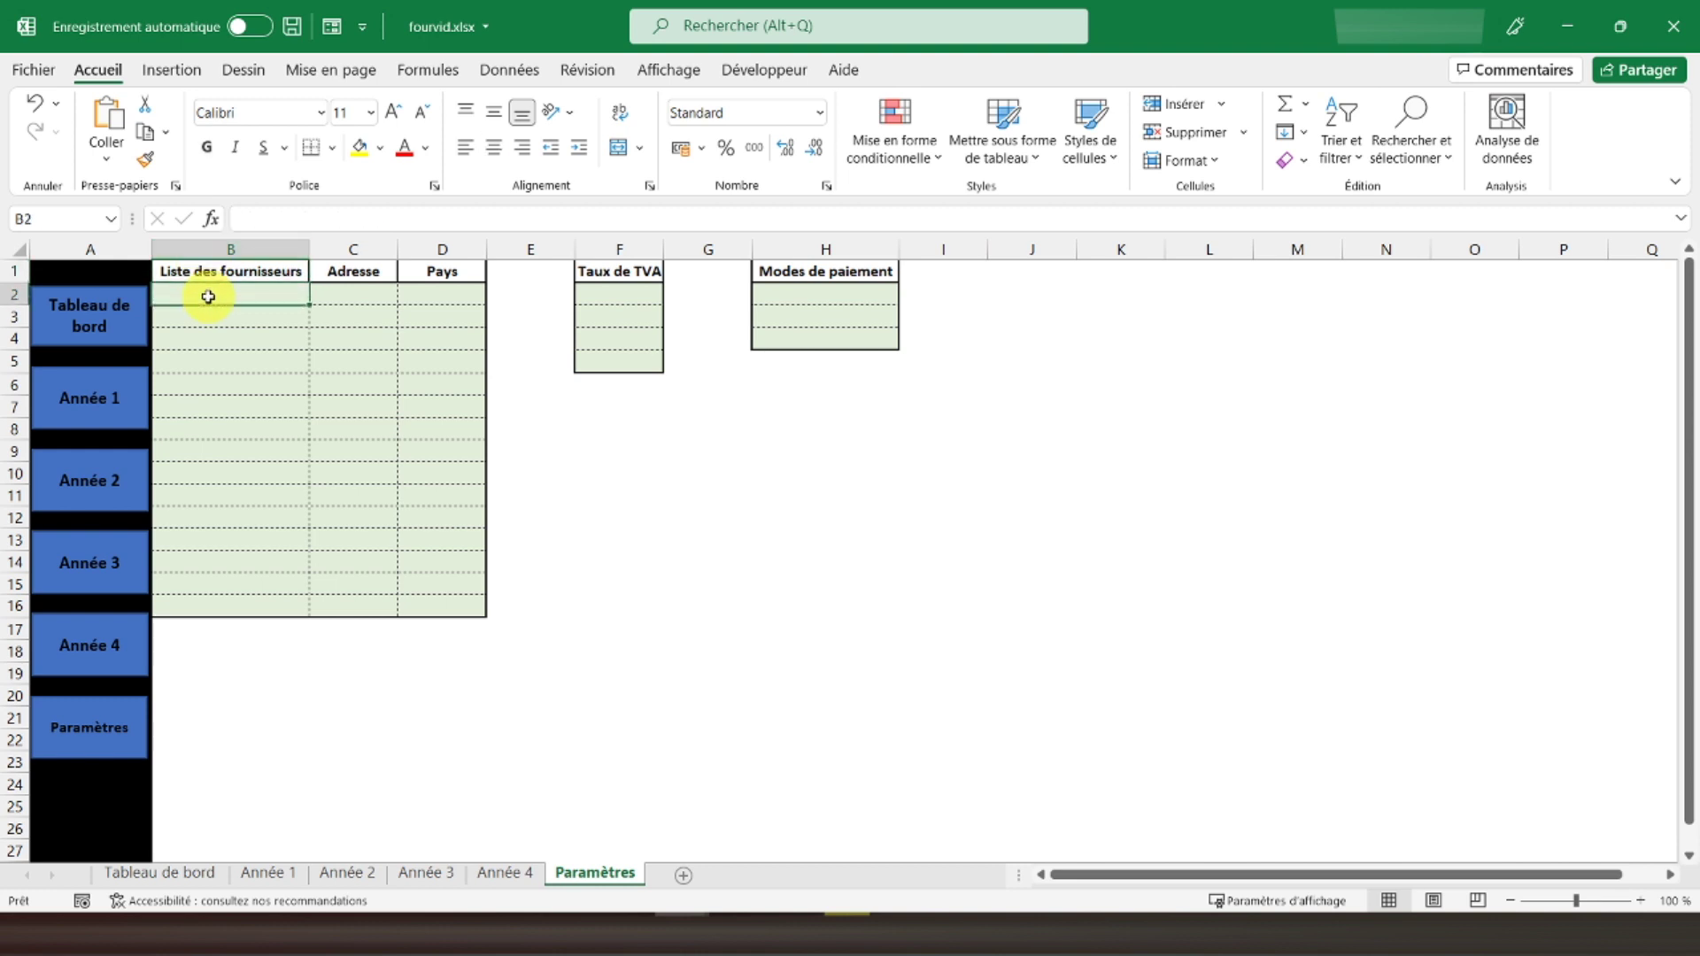
{"action": "type", "text": "Four 1"}
{"action": "key", "text": "Return"}
{"action": "type", "text": "F"}
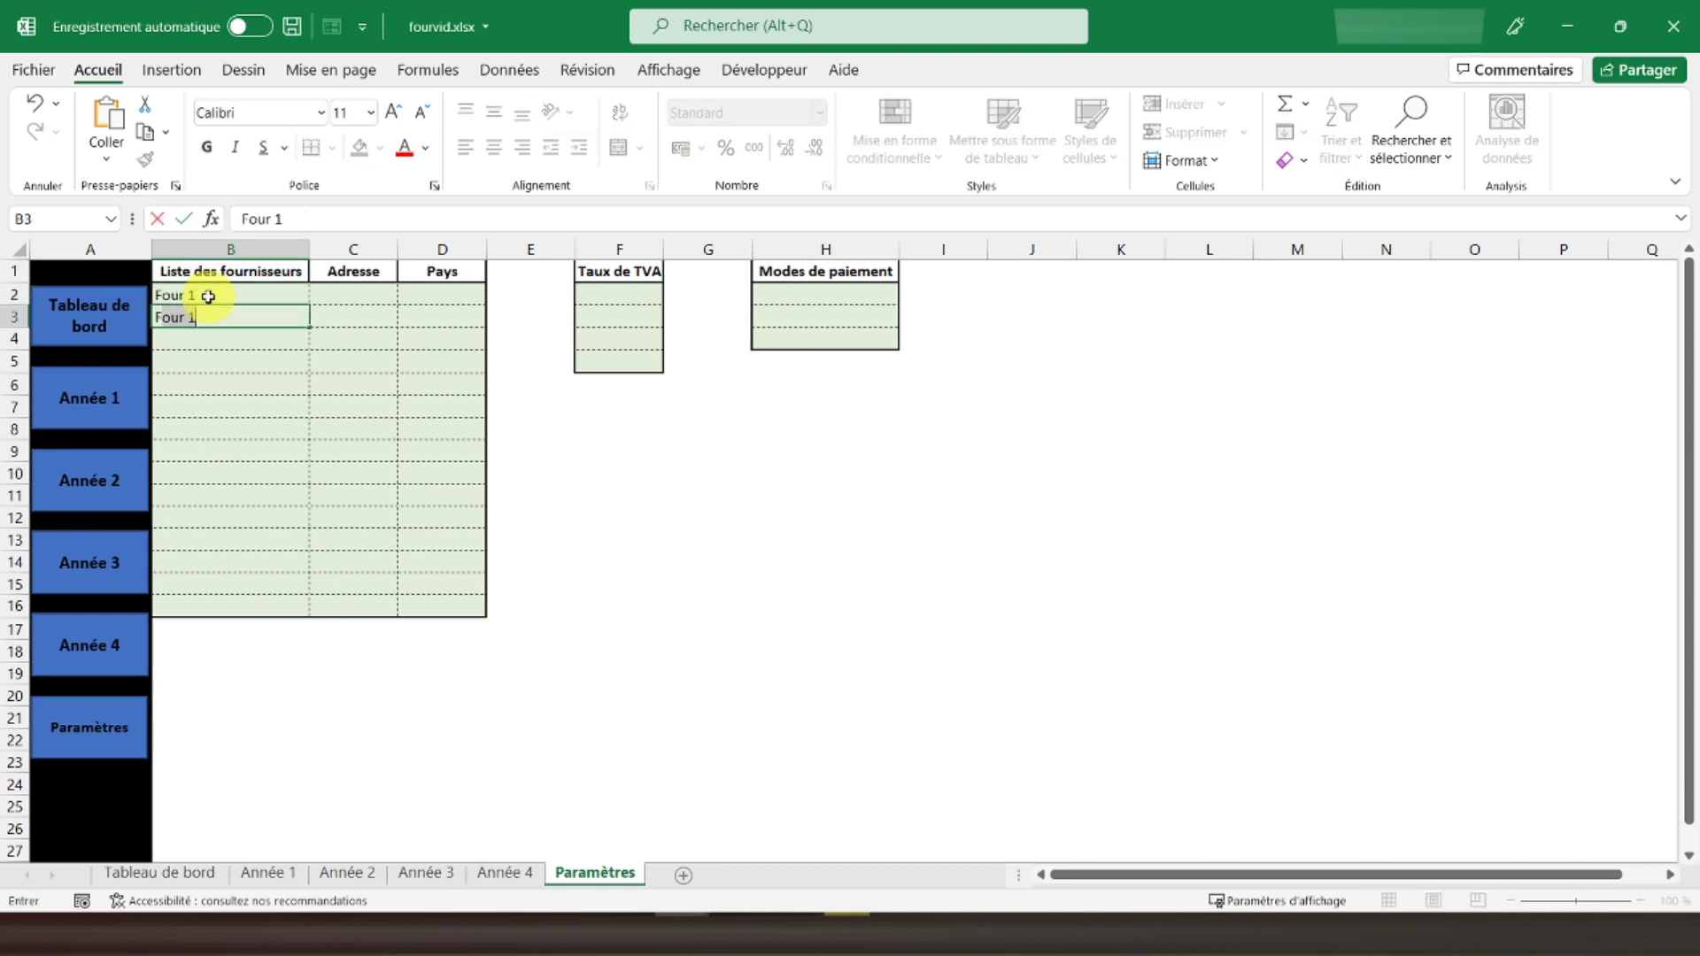
{"action": "key", "text": "Return"}
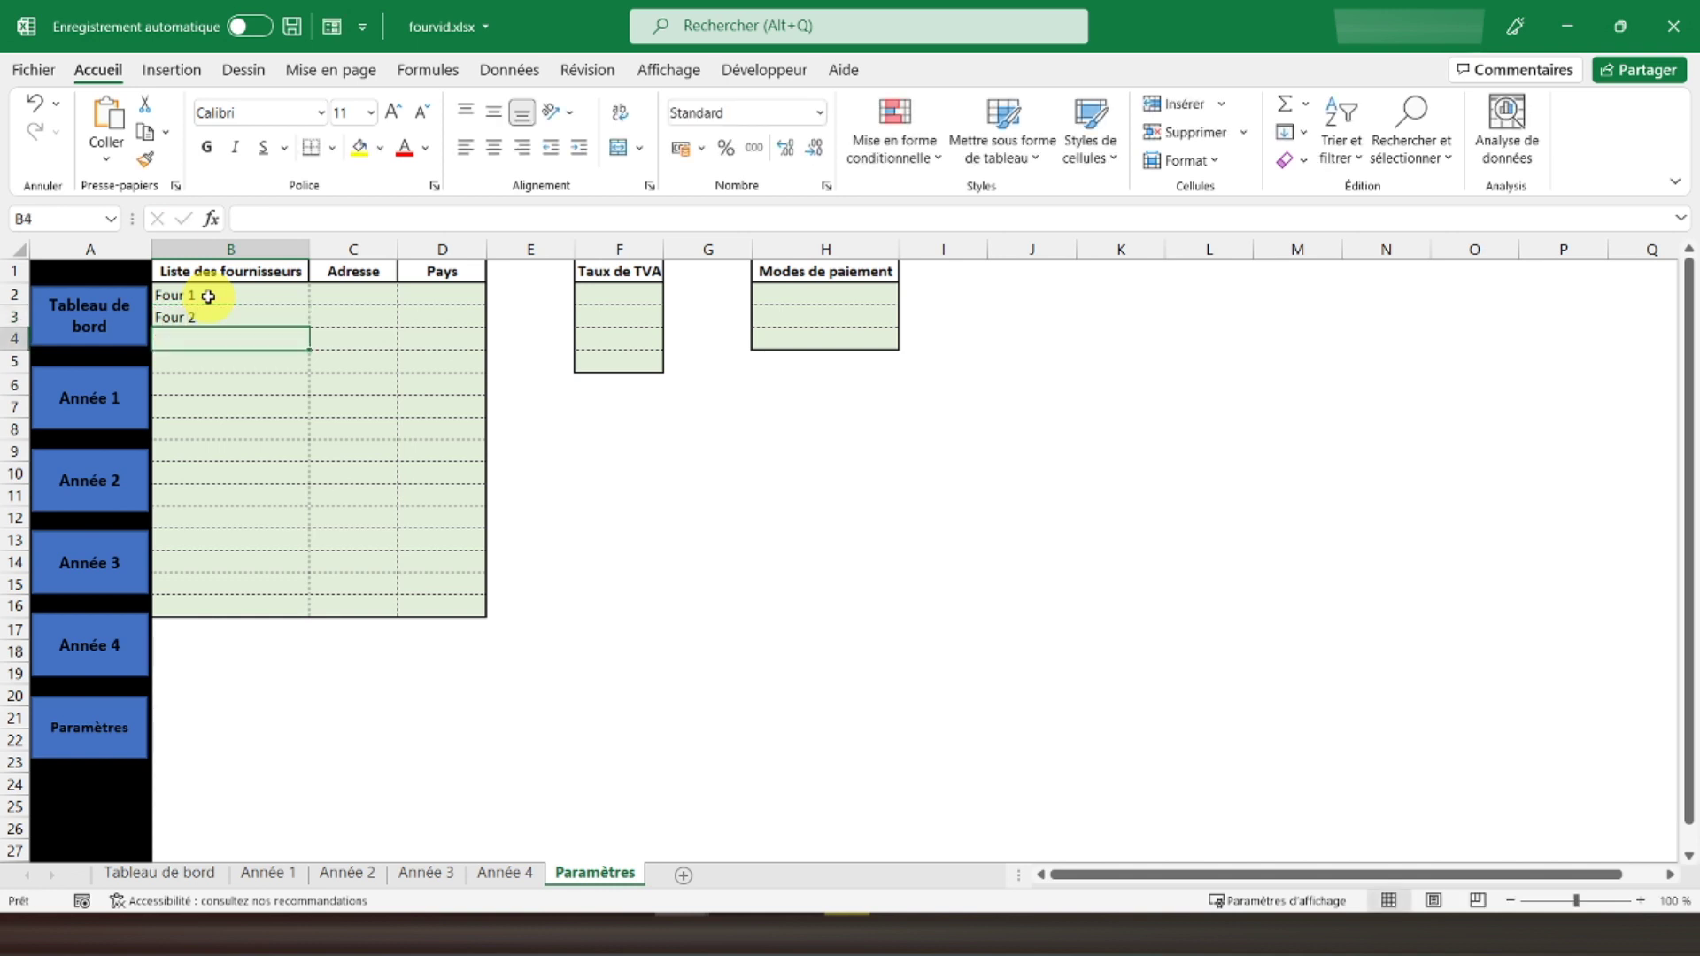
Continue the supplier series down to Four 15 in B16 and centre column B's contents.
{"action": "left_click", "coordinate": [232, 320]}
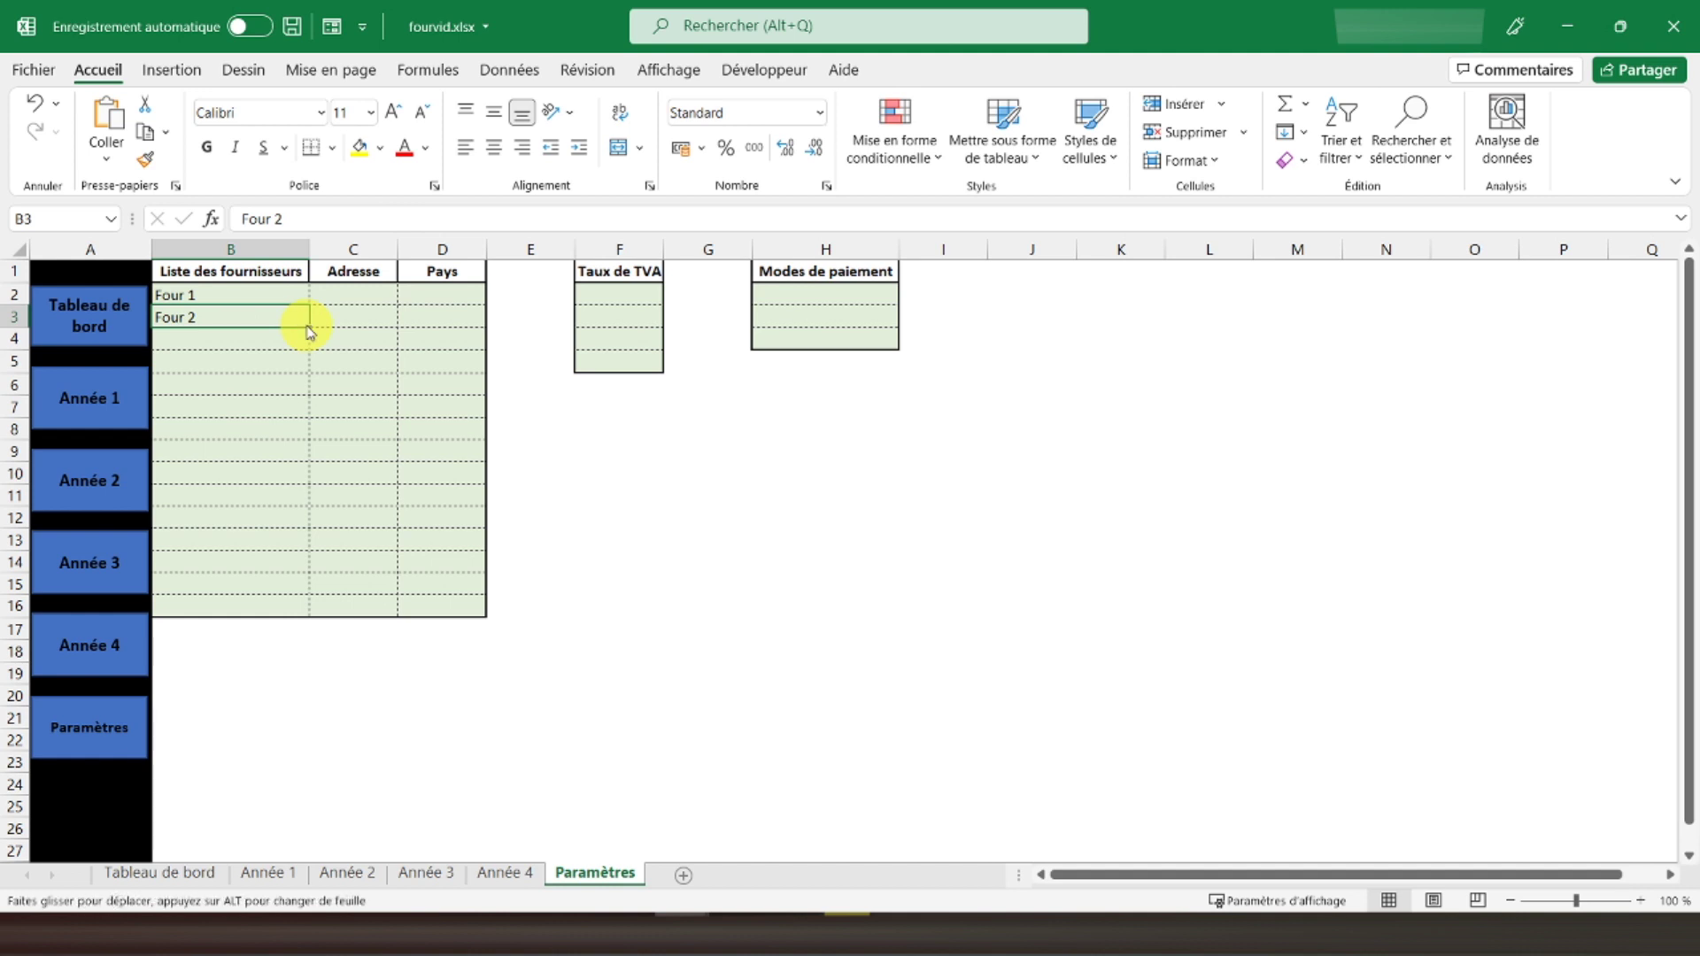
{"action": "left_click_drag", "start_coordinate": [304, 327], "coordinate": [289, 581]}
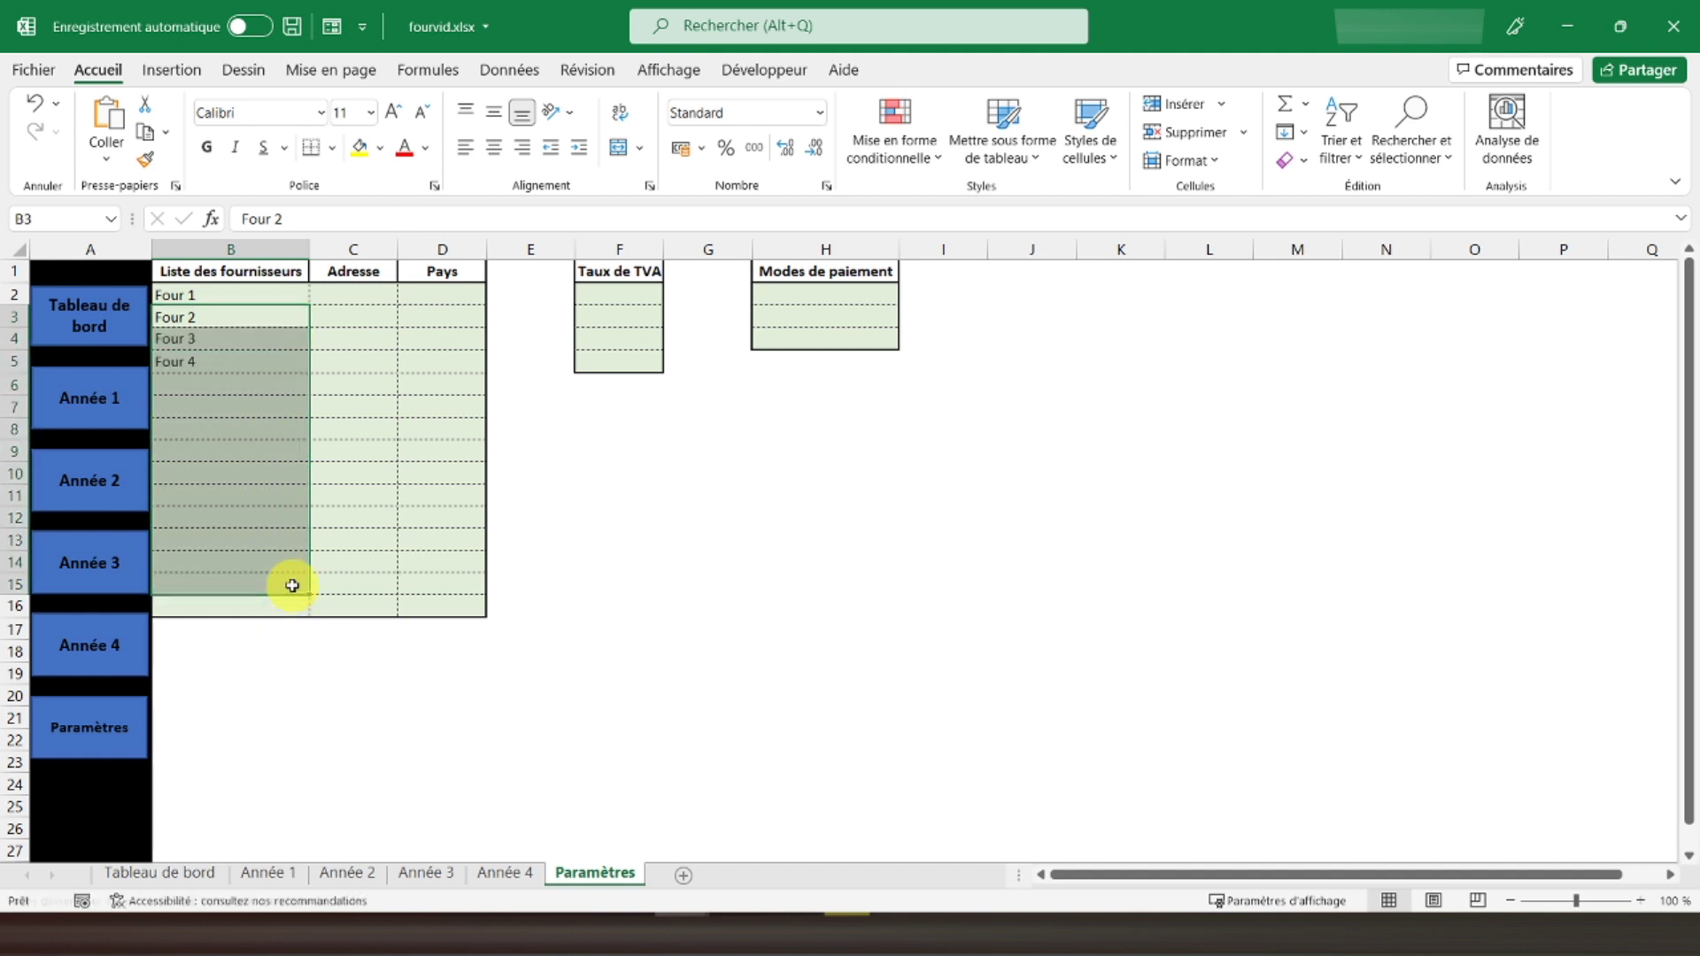
{"action": "left_click", "coordinate": [243, 609]}
{"action": "type", "text": "F"}
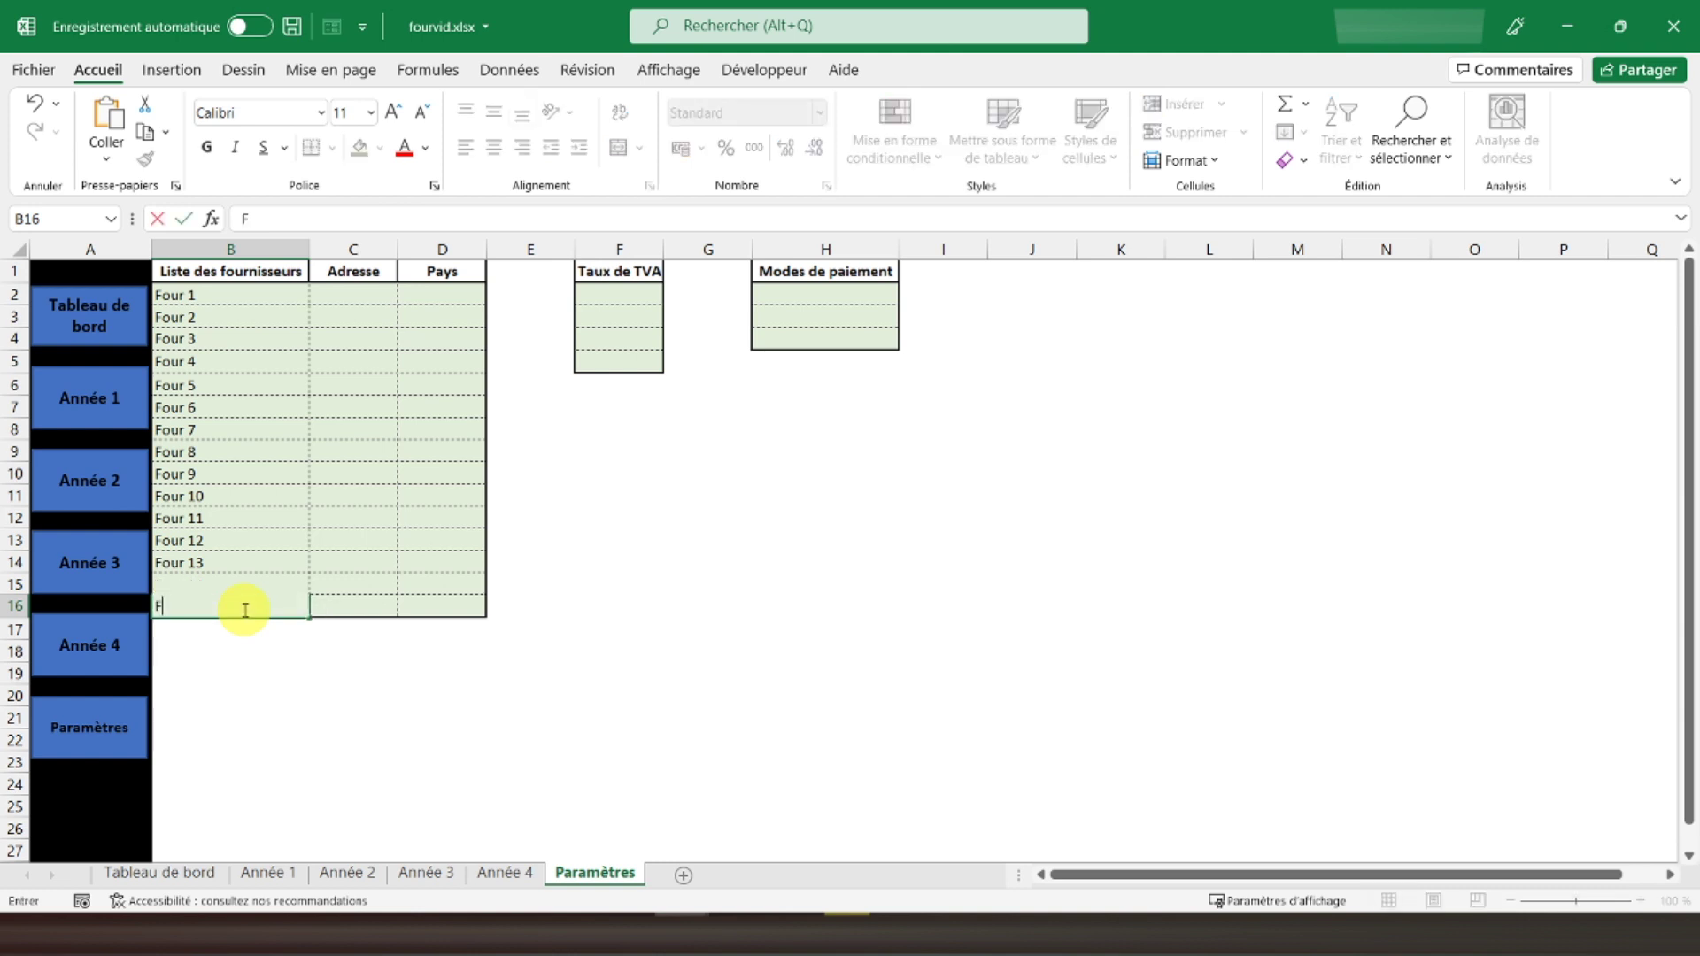
{"action": "type", "text": "our 15"}
{"action": "key", "text": "Return"}
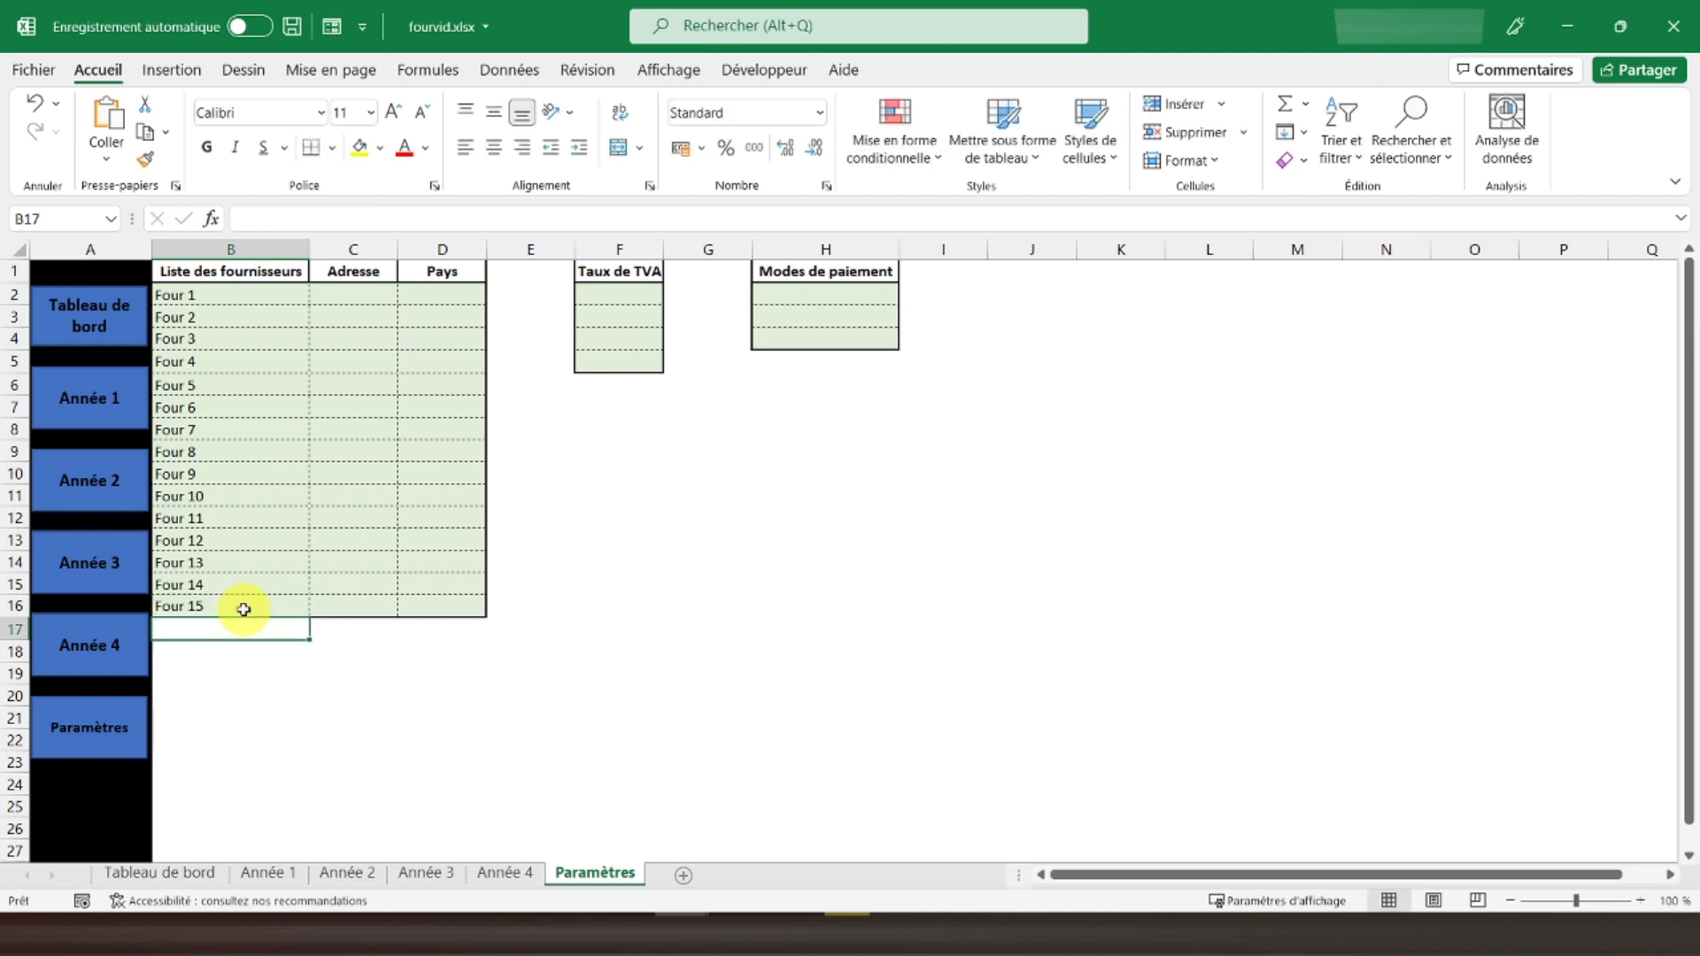
{"action": "left_click", "coordinate": [232, 250]}
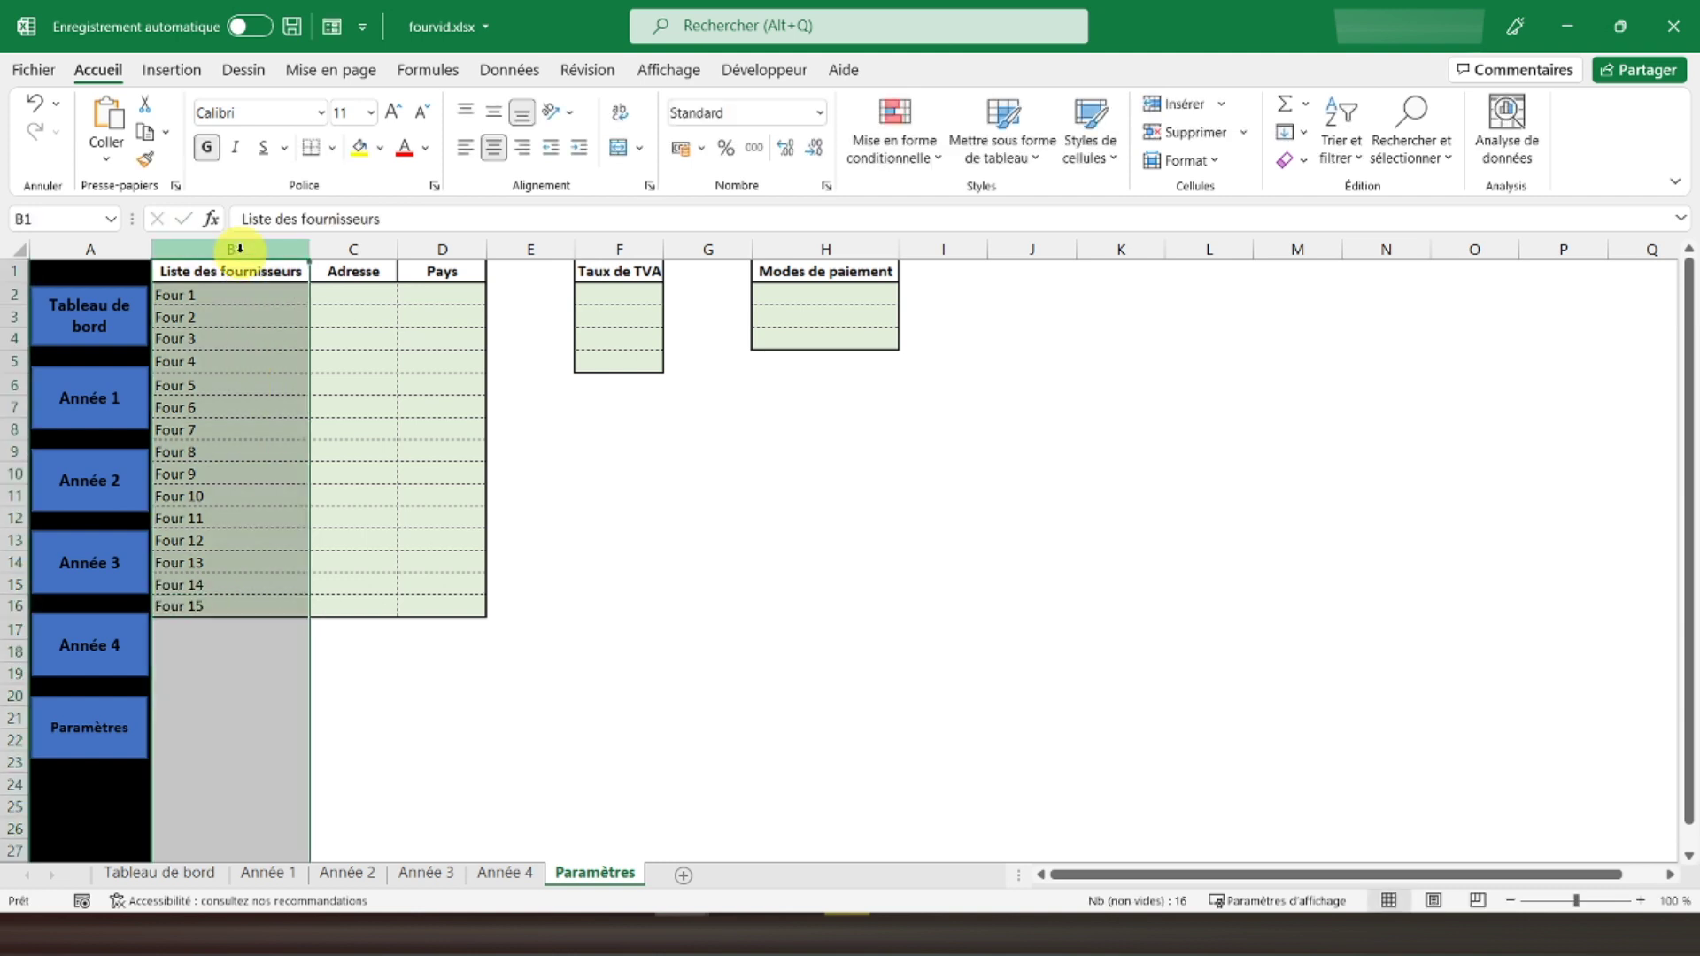
{"action": "left_click", "coordinate": [494, 147]}
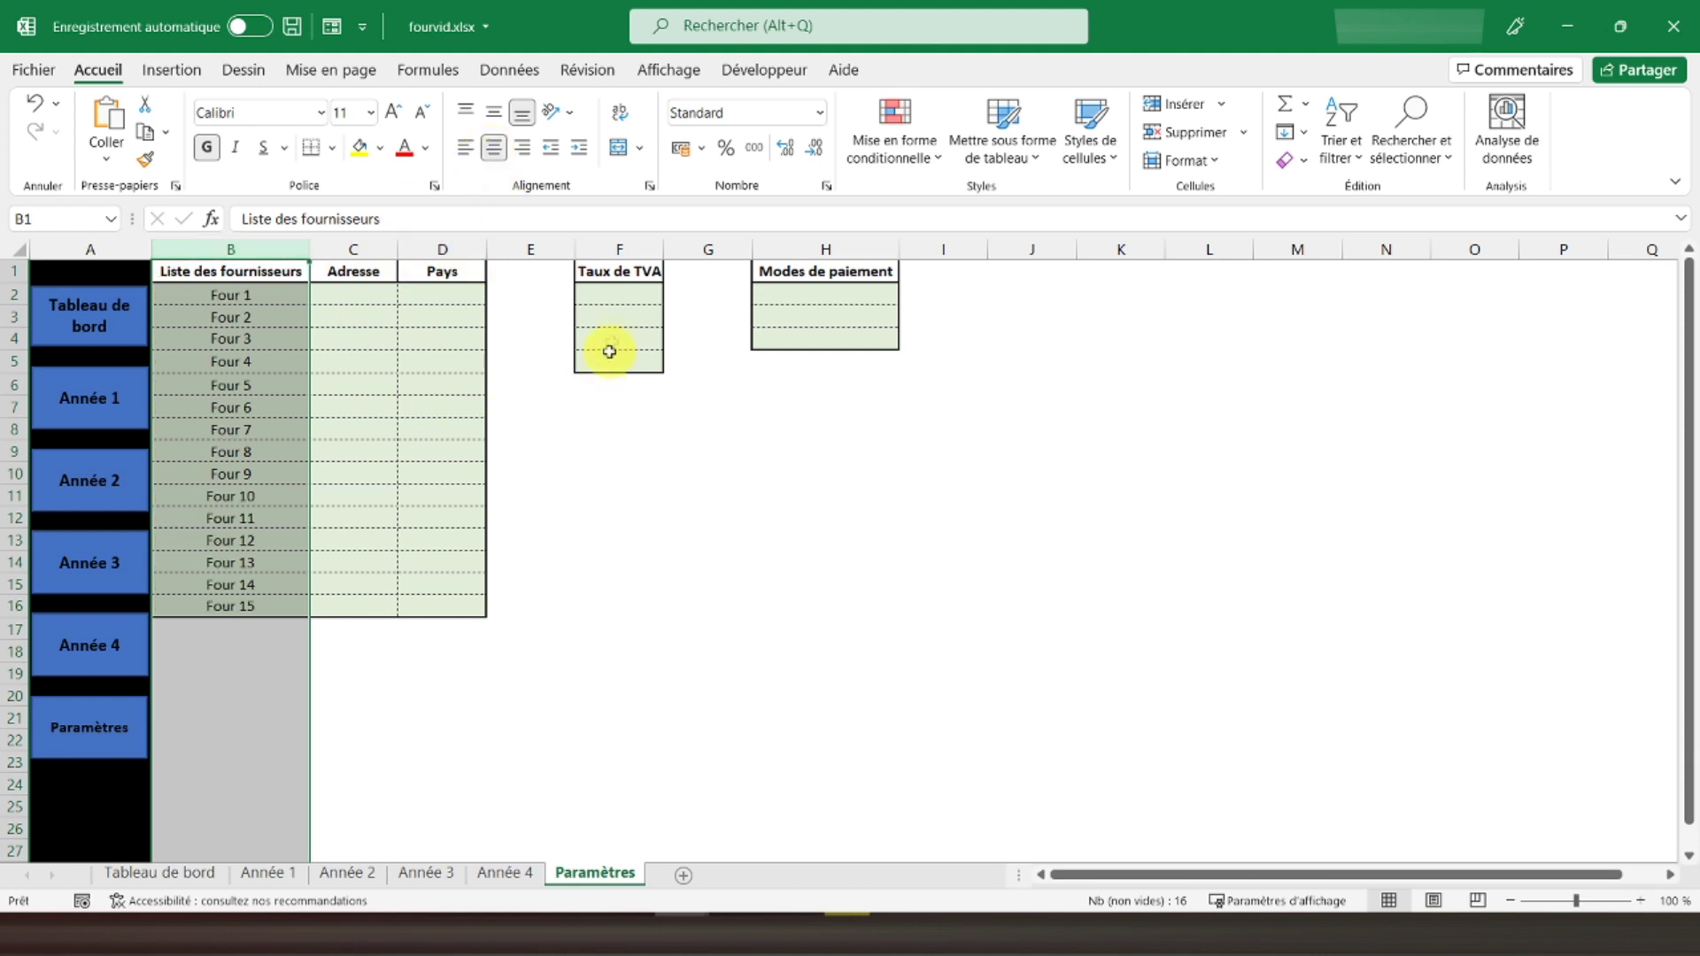
Enter the VAT rates 20%, 10%, 5,5% and 2,1% in F2:F5 and display them with one decimal.
{"action": "left_click", "coordinate": [631, 298]}
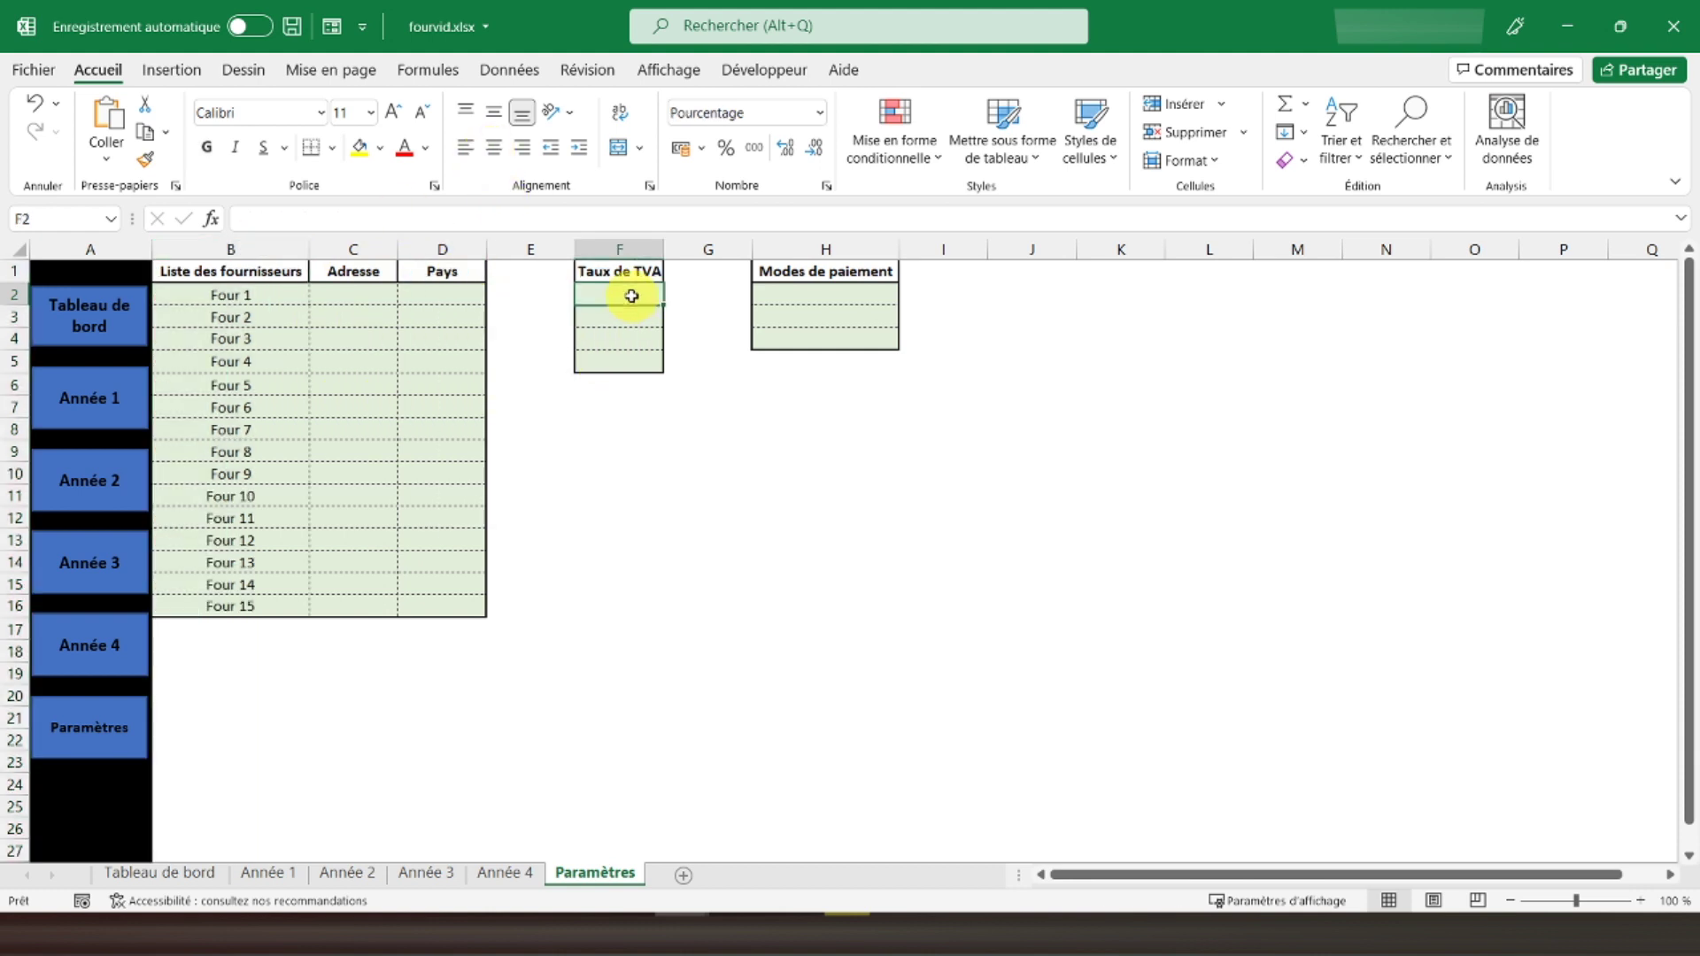
{"action": "type", "text": "20"}
{"action": "key", "text": "Return"}
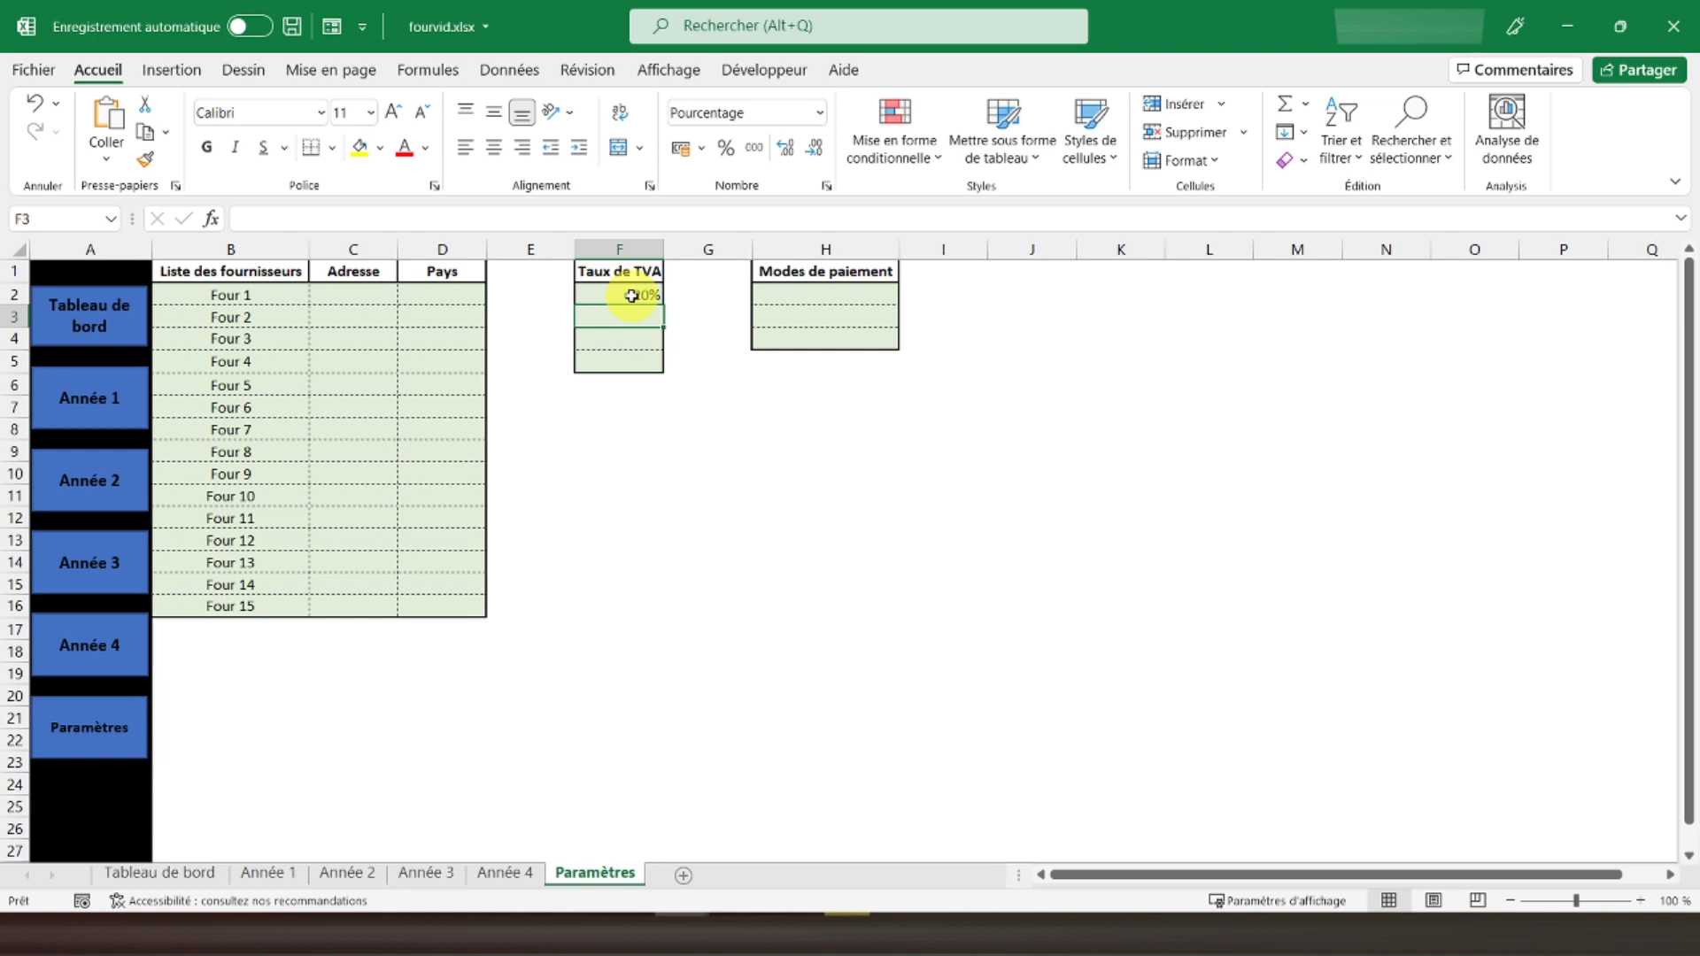
{"action": "type", "text": "10"}
{"action": "key", "text": "Return"}
{"action": "type", "text": "6"}
{"action": "key", "text": "Return"}
{"action": "type", "text": "2"}
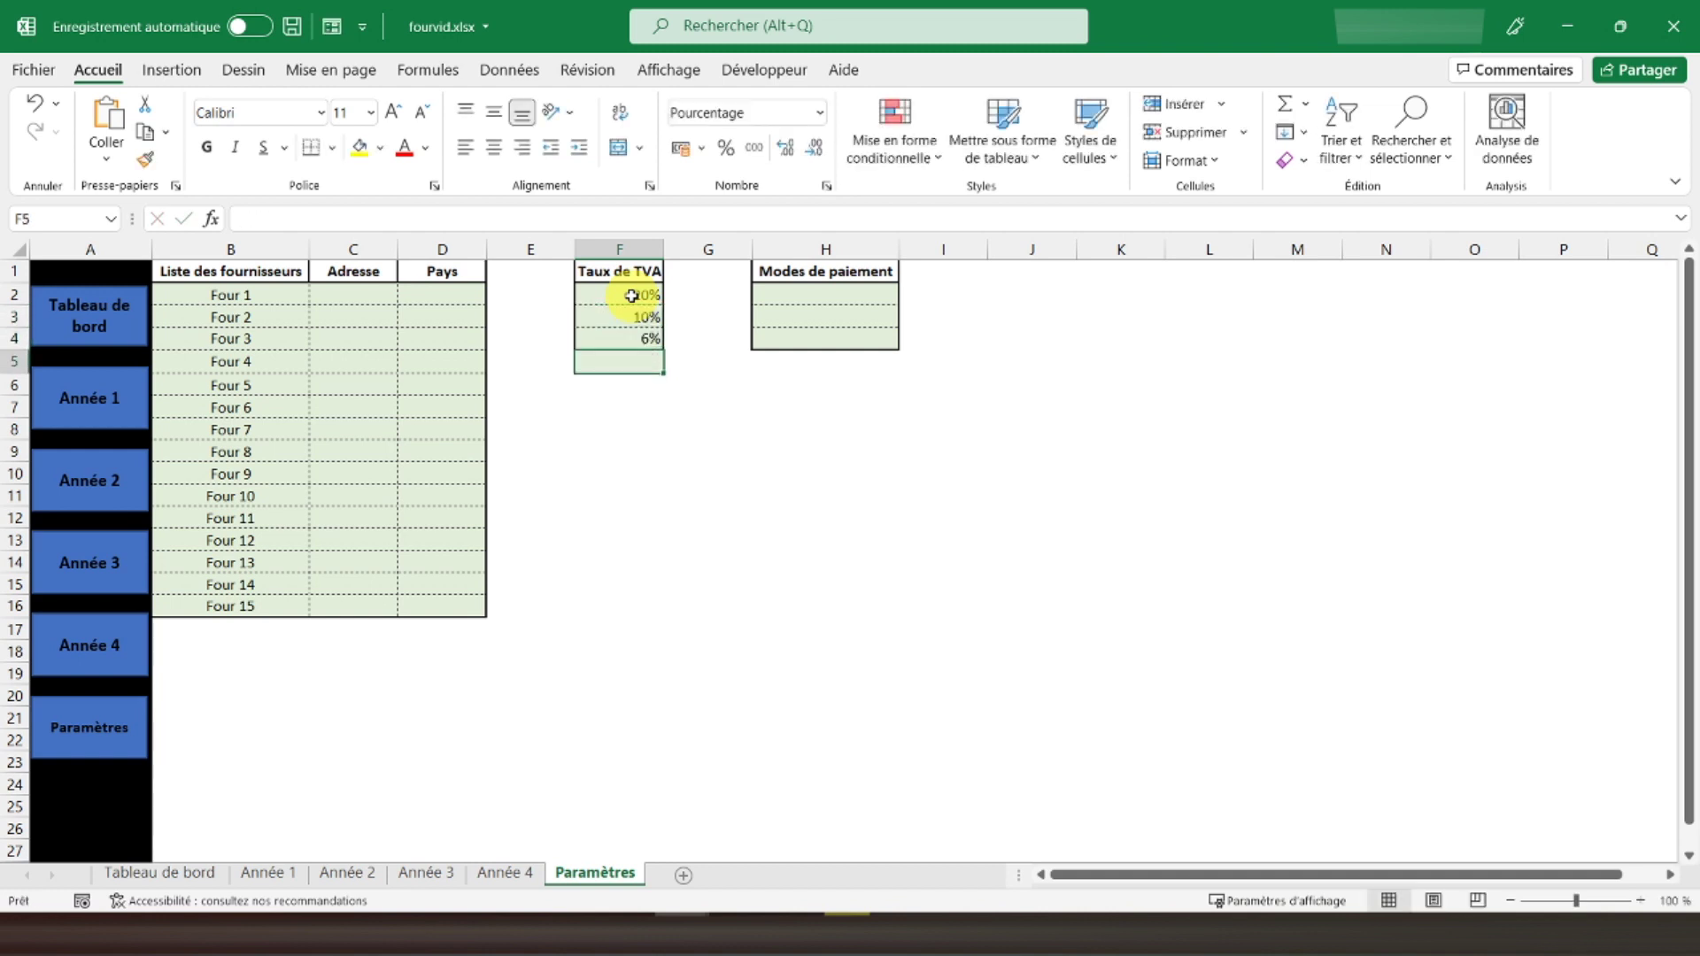
{"action": "type", "text": ",1"}
{"action": "key", "text": "Return"}
{"action": "left_click_drag", "start_coordinate": [630, 296], "coordinate": [634, 364]}
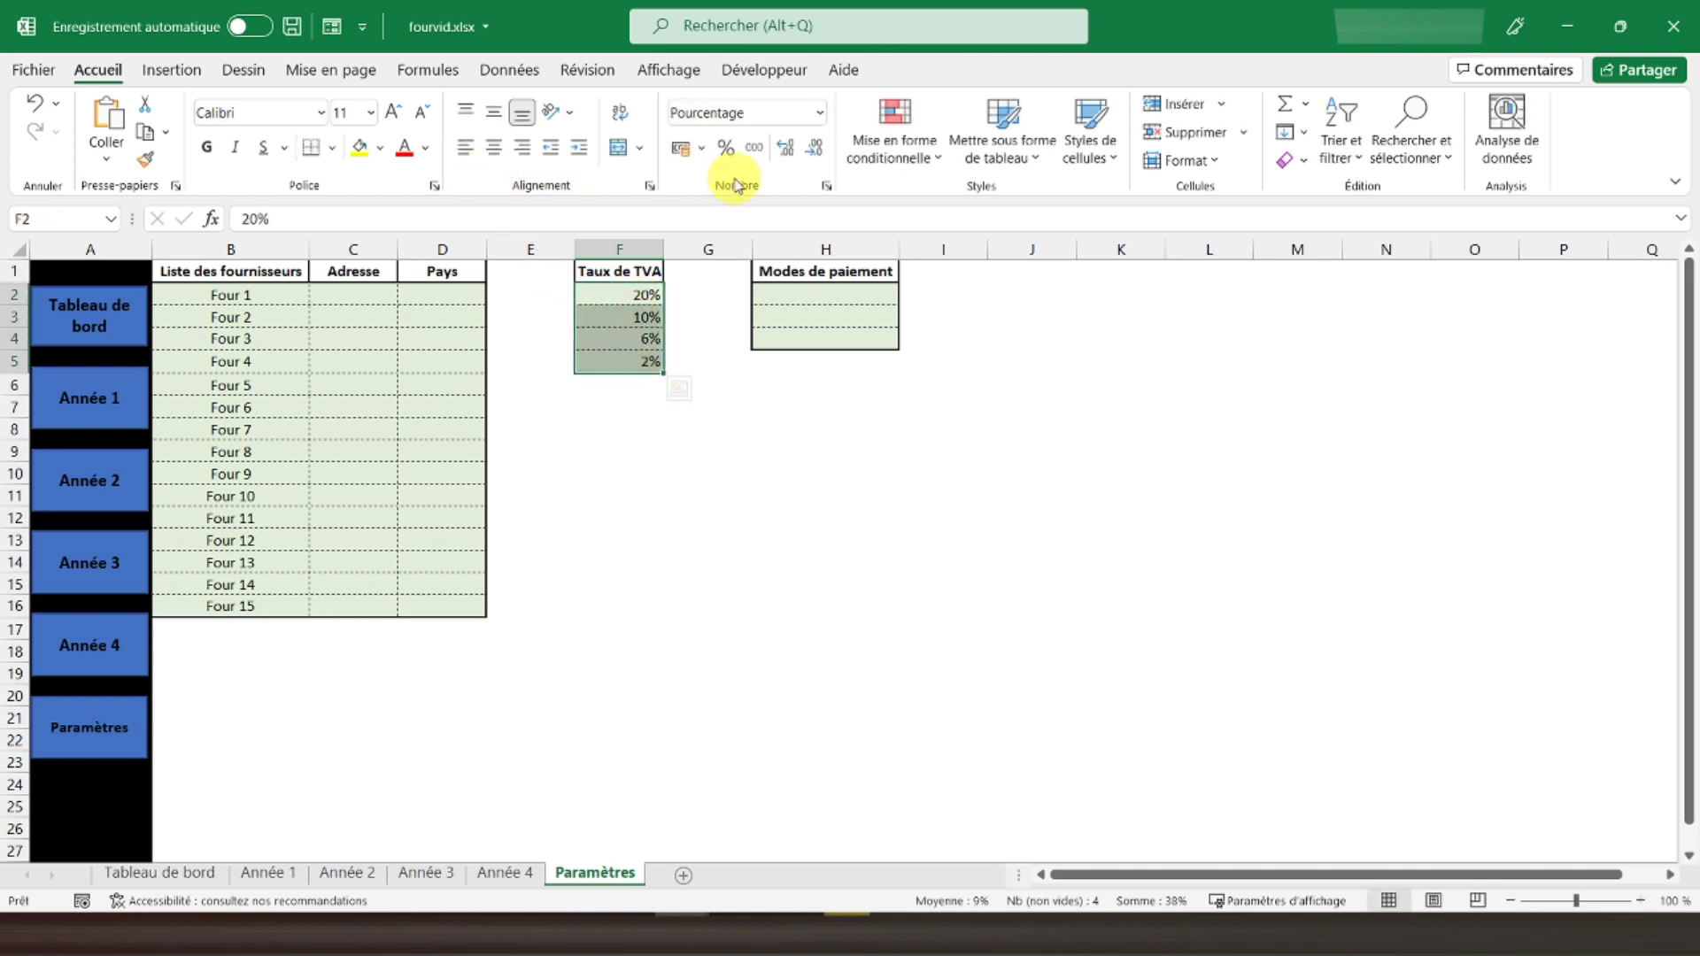
{"action": "left_click", "coordinate": [794, 149]}
List the payment methods Chèque, Virement and Espèce in H2:H4 under Modes de paiement.
{"action": "left_click", "coordinate": [797, 300]}
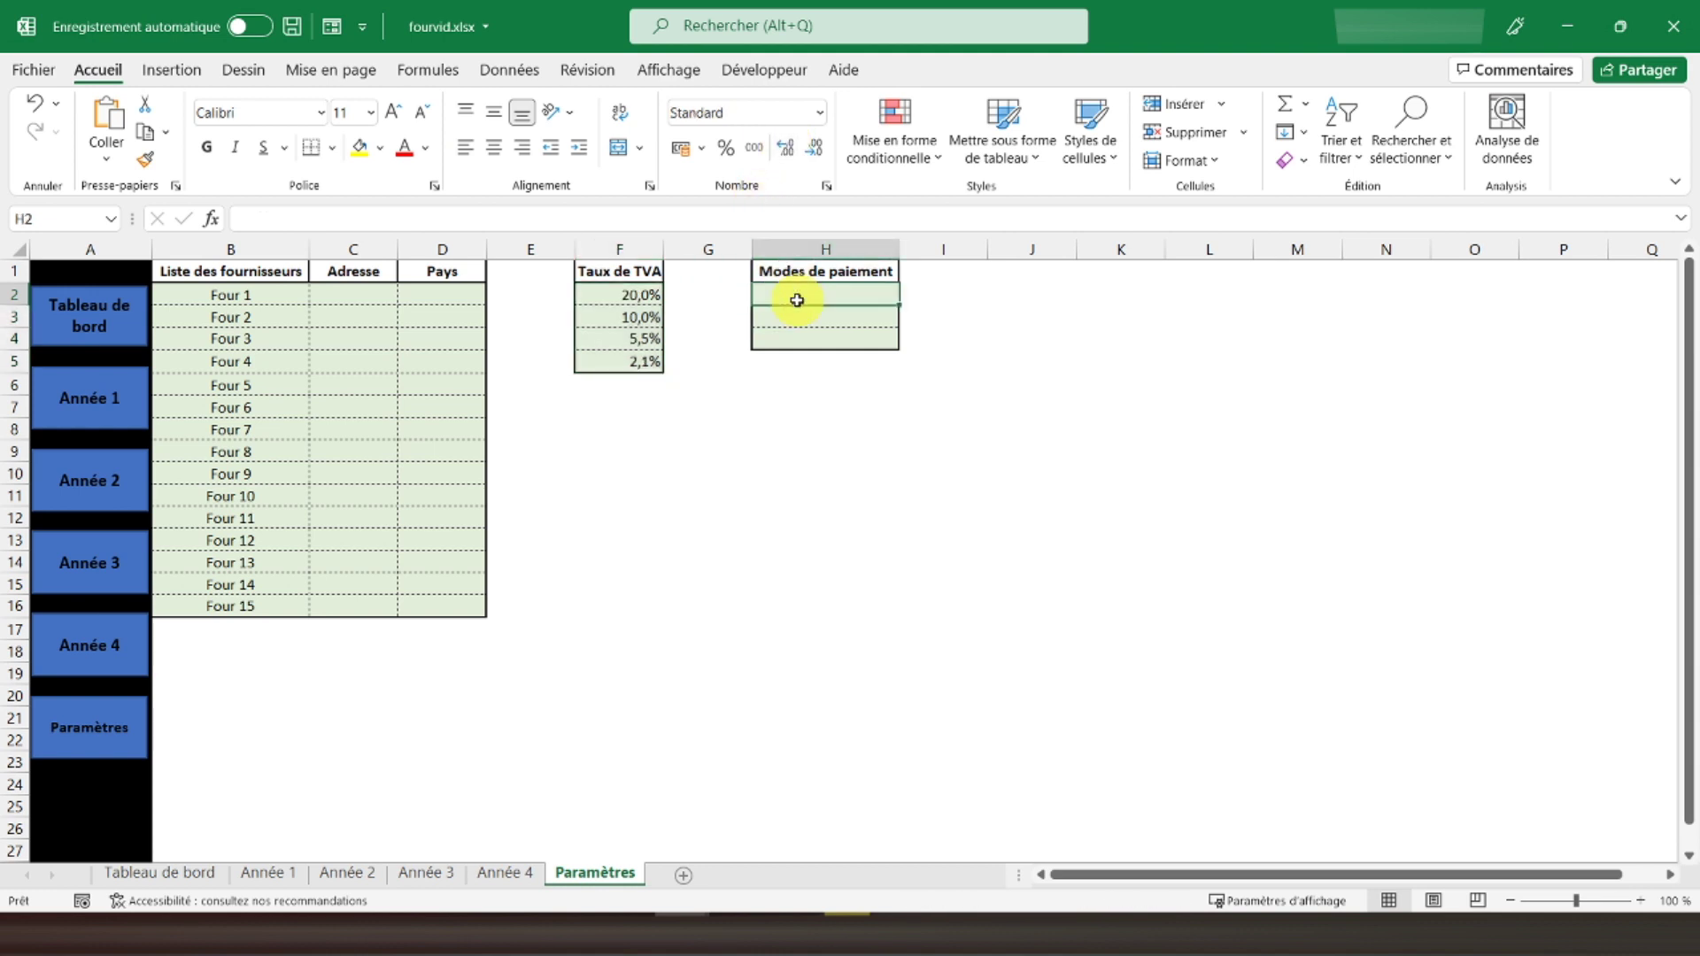
{"action": "type", "text": "Chèque"}
{"action": "key", "text": "Return"}
{"action": "type", "text": "V"}
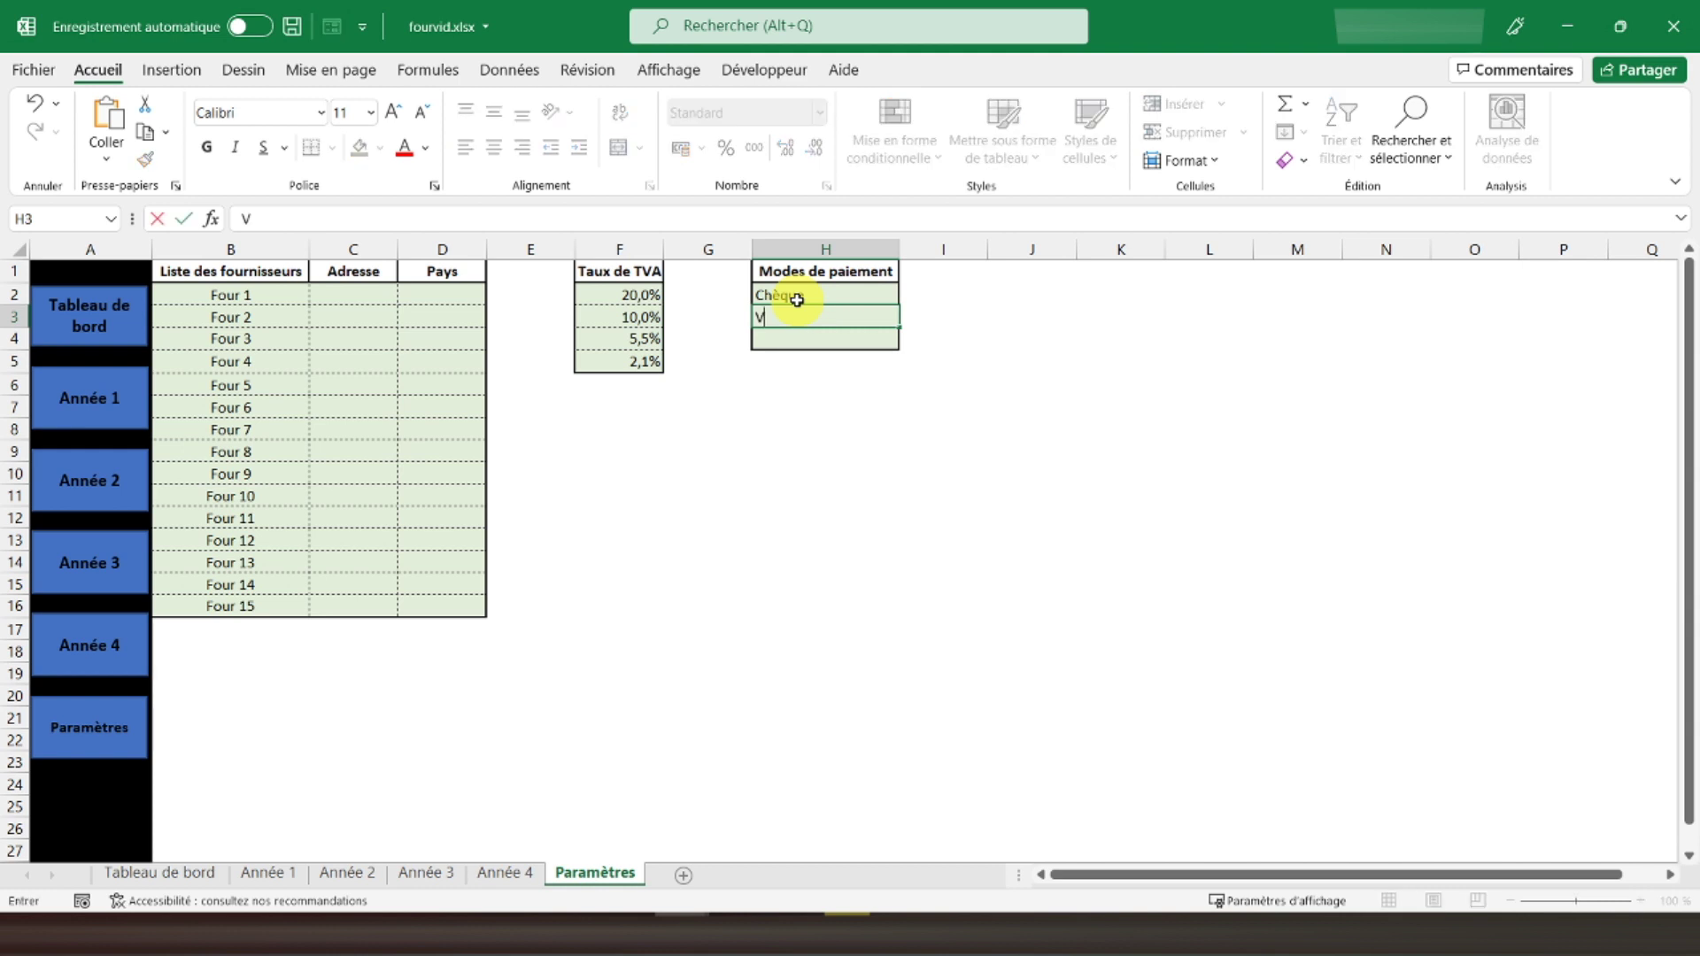
{"action": "type", "text": "irement"}
{"action": "key", "text": "Return"}
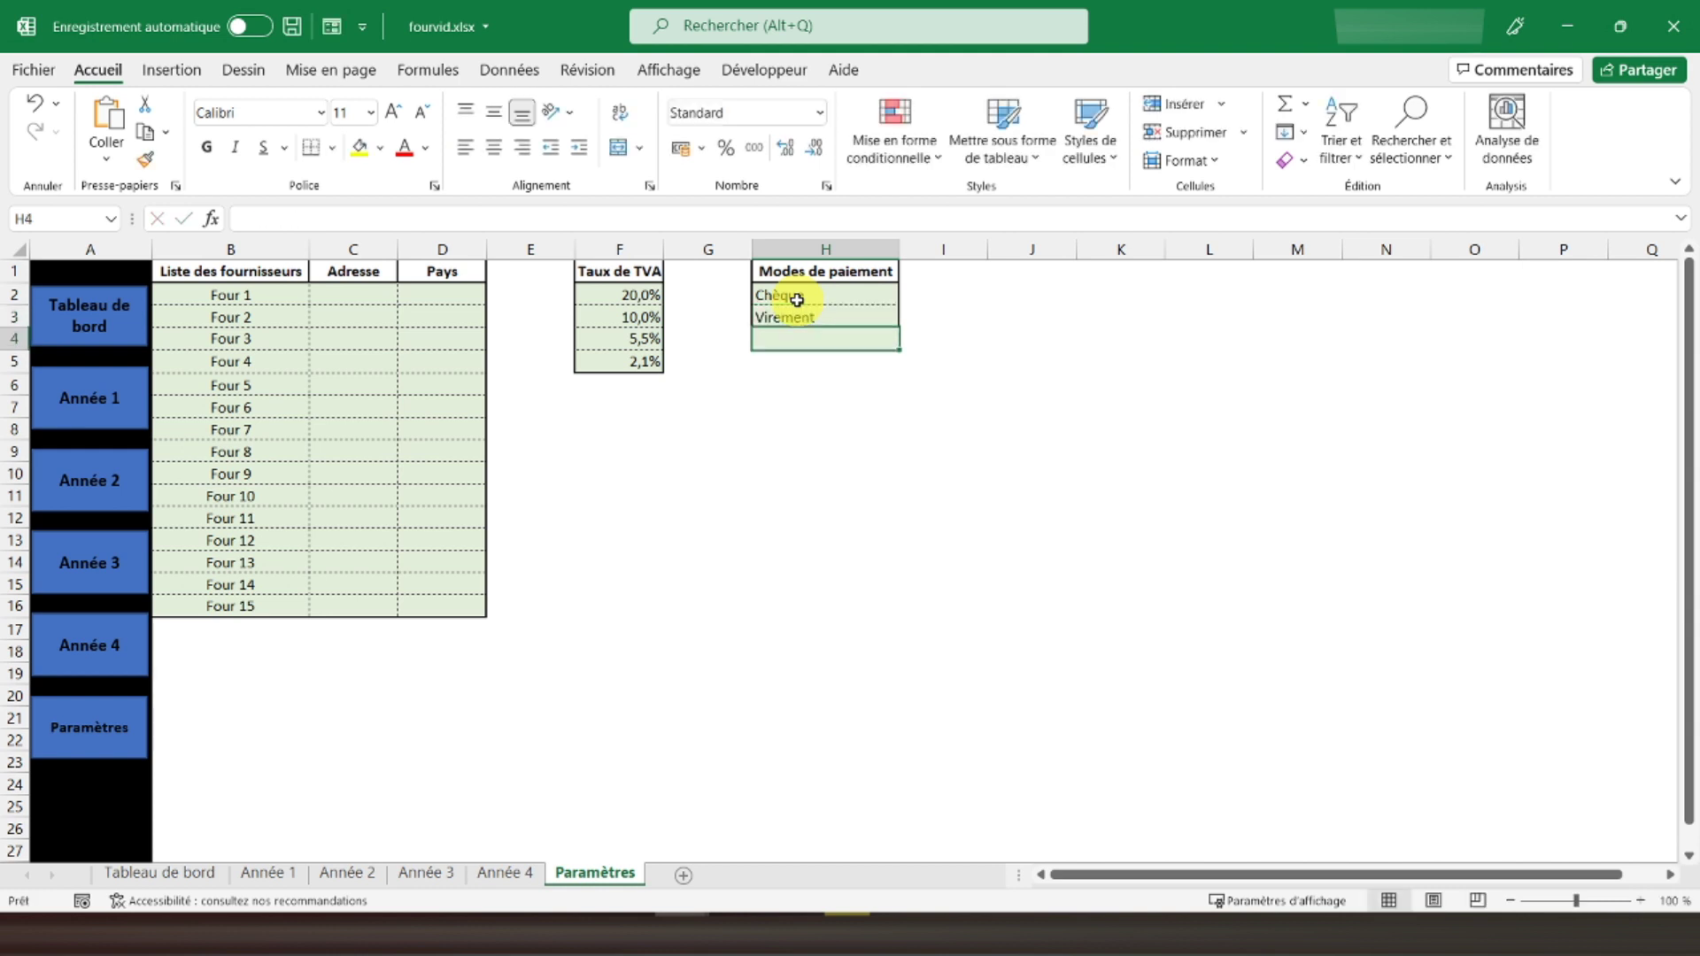
{"action": "type", "text": "Espèce"}
{"action": "key", "text": "Return"}
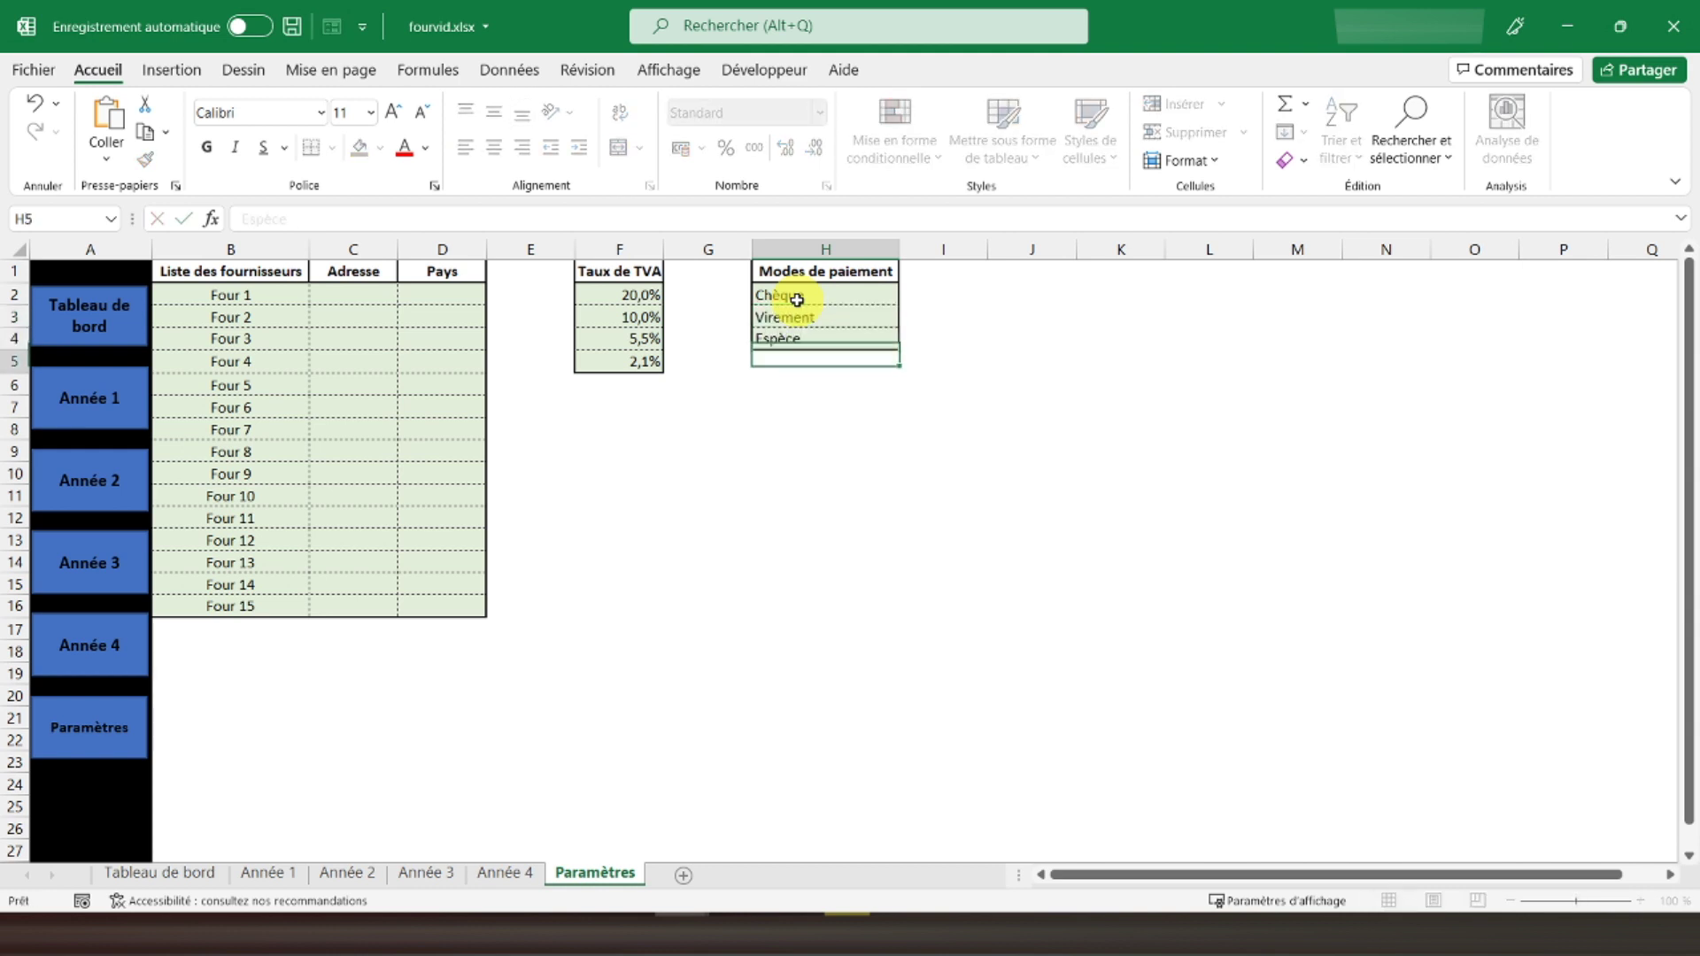
Centre the contents of the Modes de paiement and Taux de TVA columns.
{"action": "left_click", "coordinate": [825, 248]}
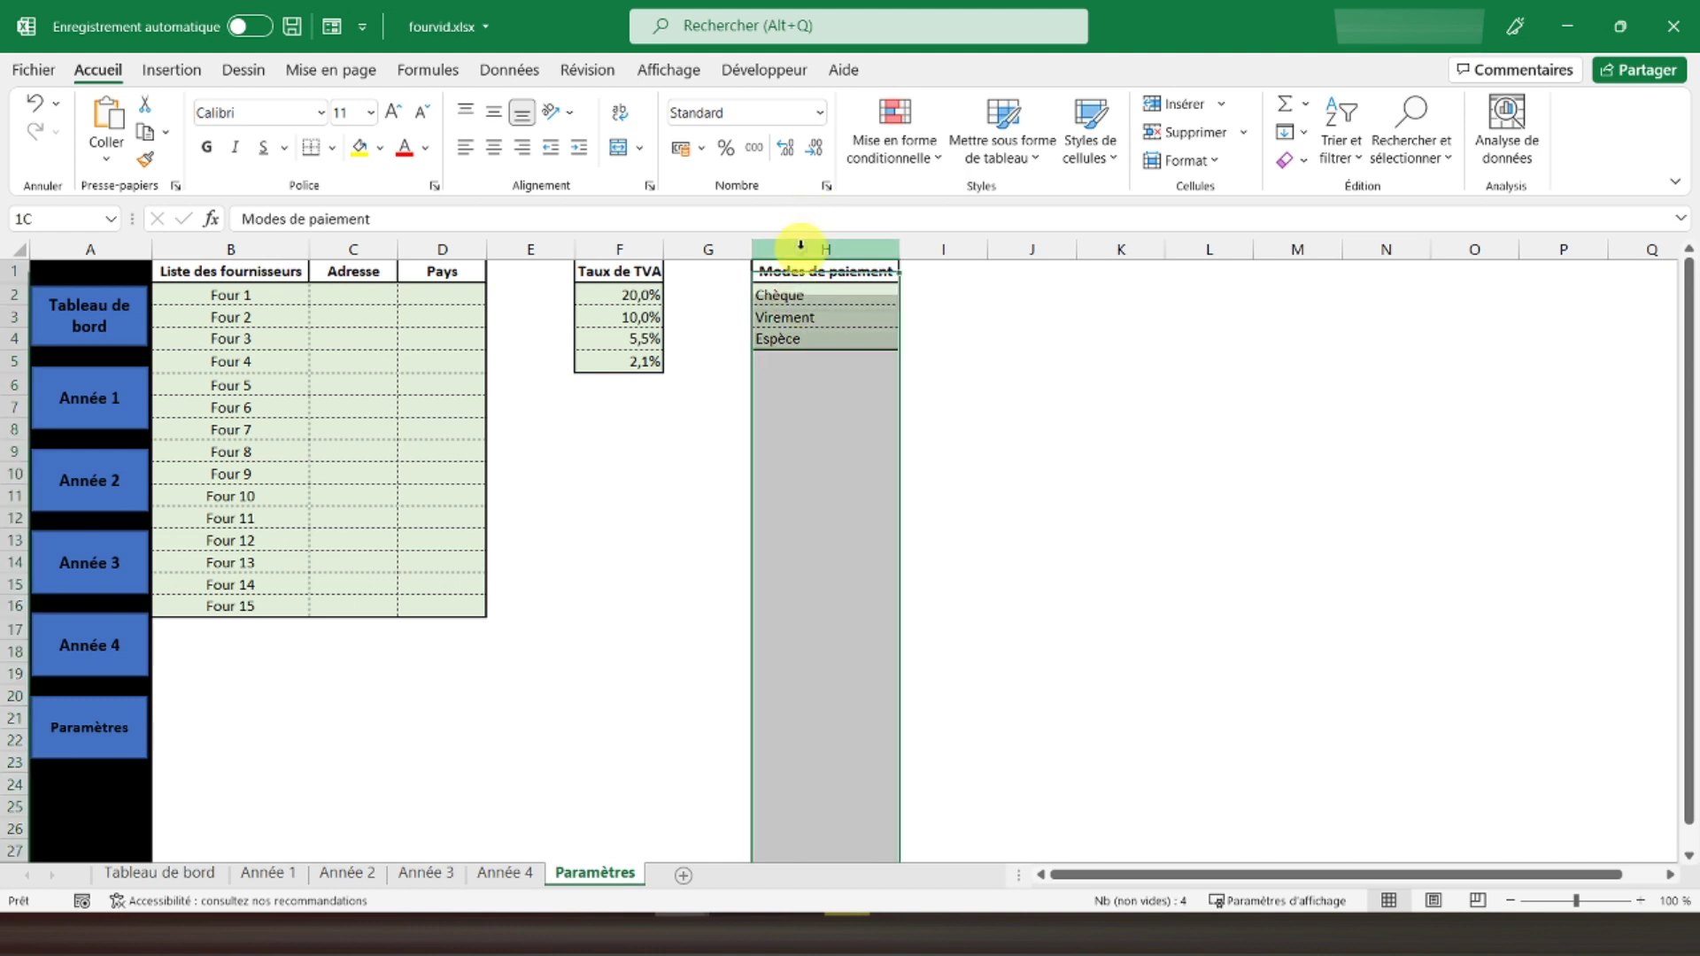
{"action": "left_click", "coordinate": [493, 147]}
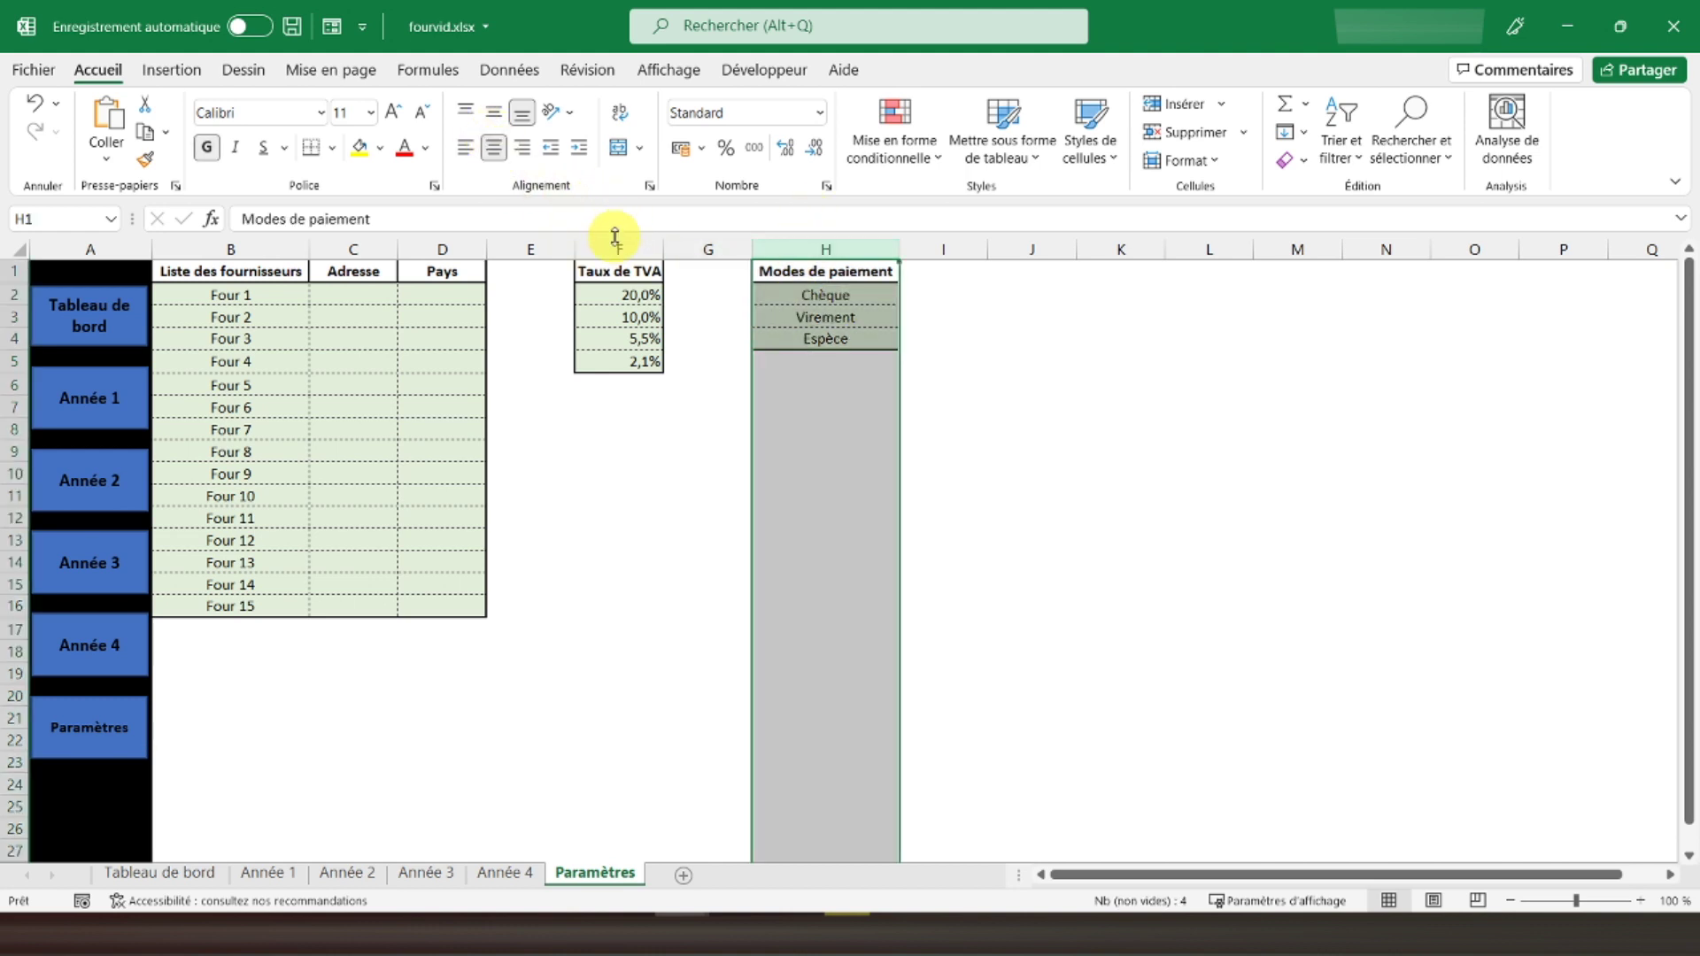
{"action": "left_click", "coordinate": [619, 249]}
{"action": "left_click", "coordinate": [491, 148]}
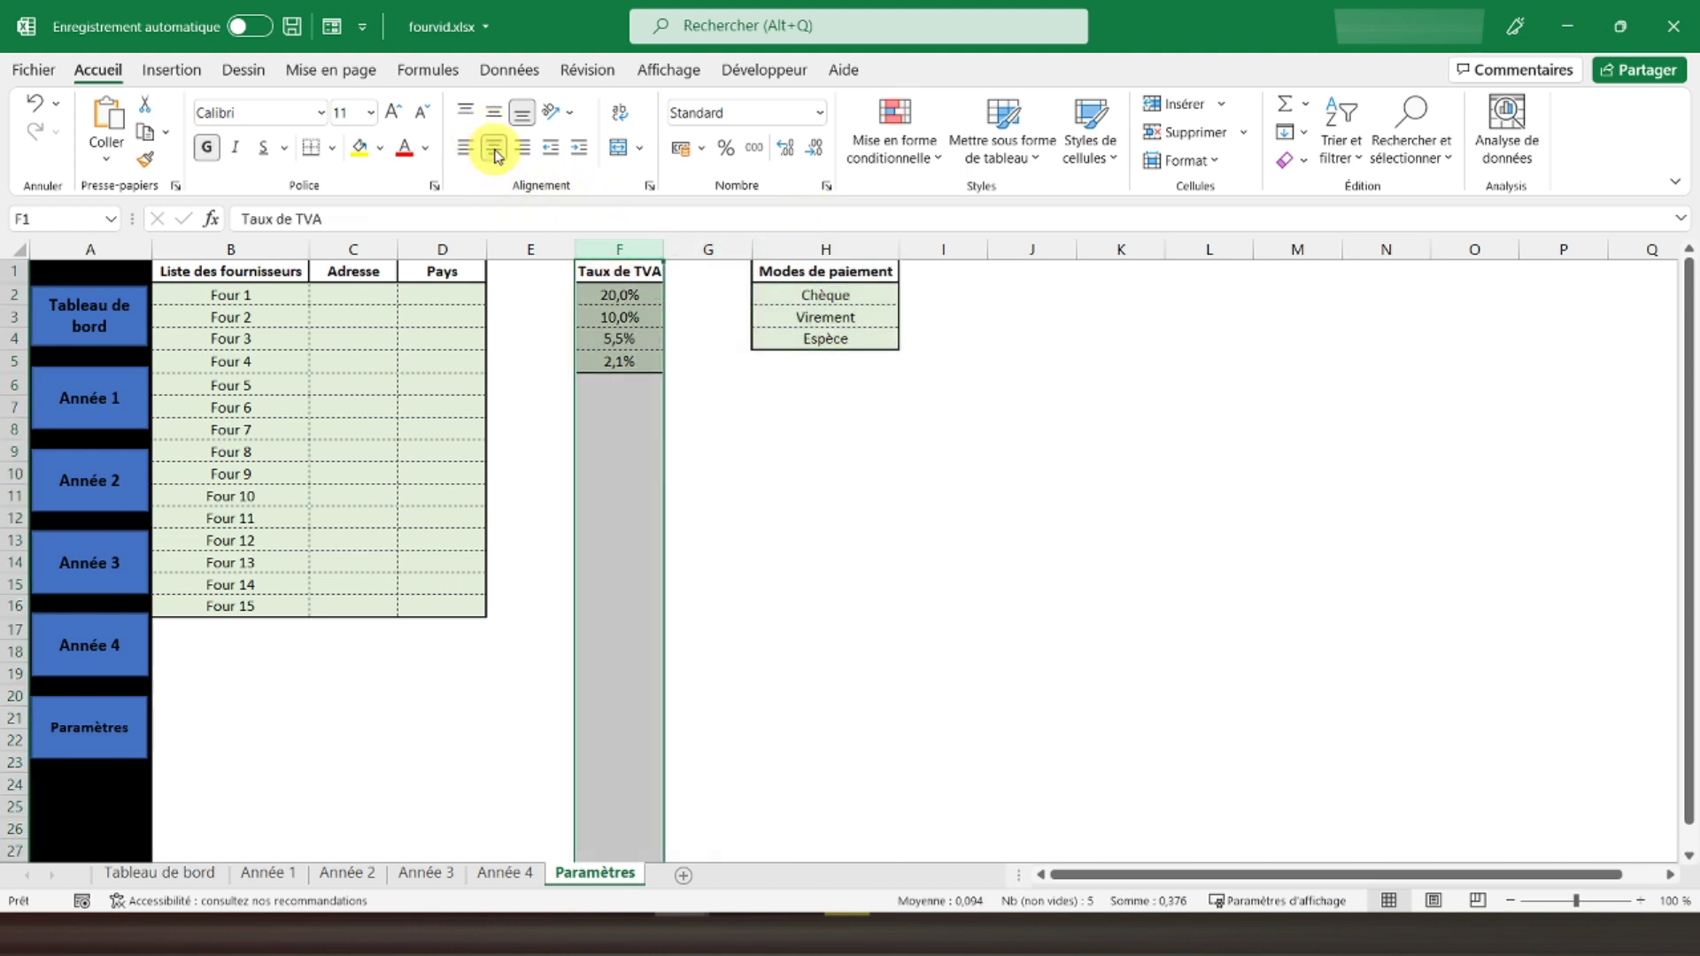
{"action": "left_click", "coordinate": [201, 277]}
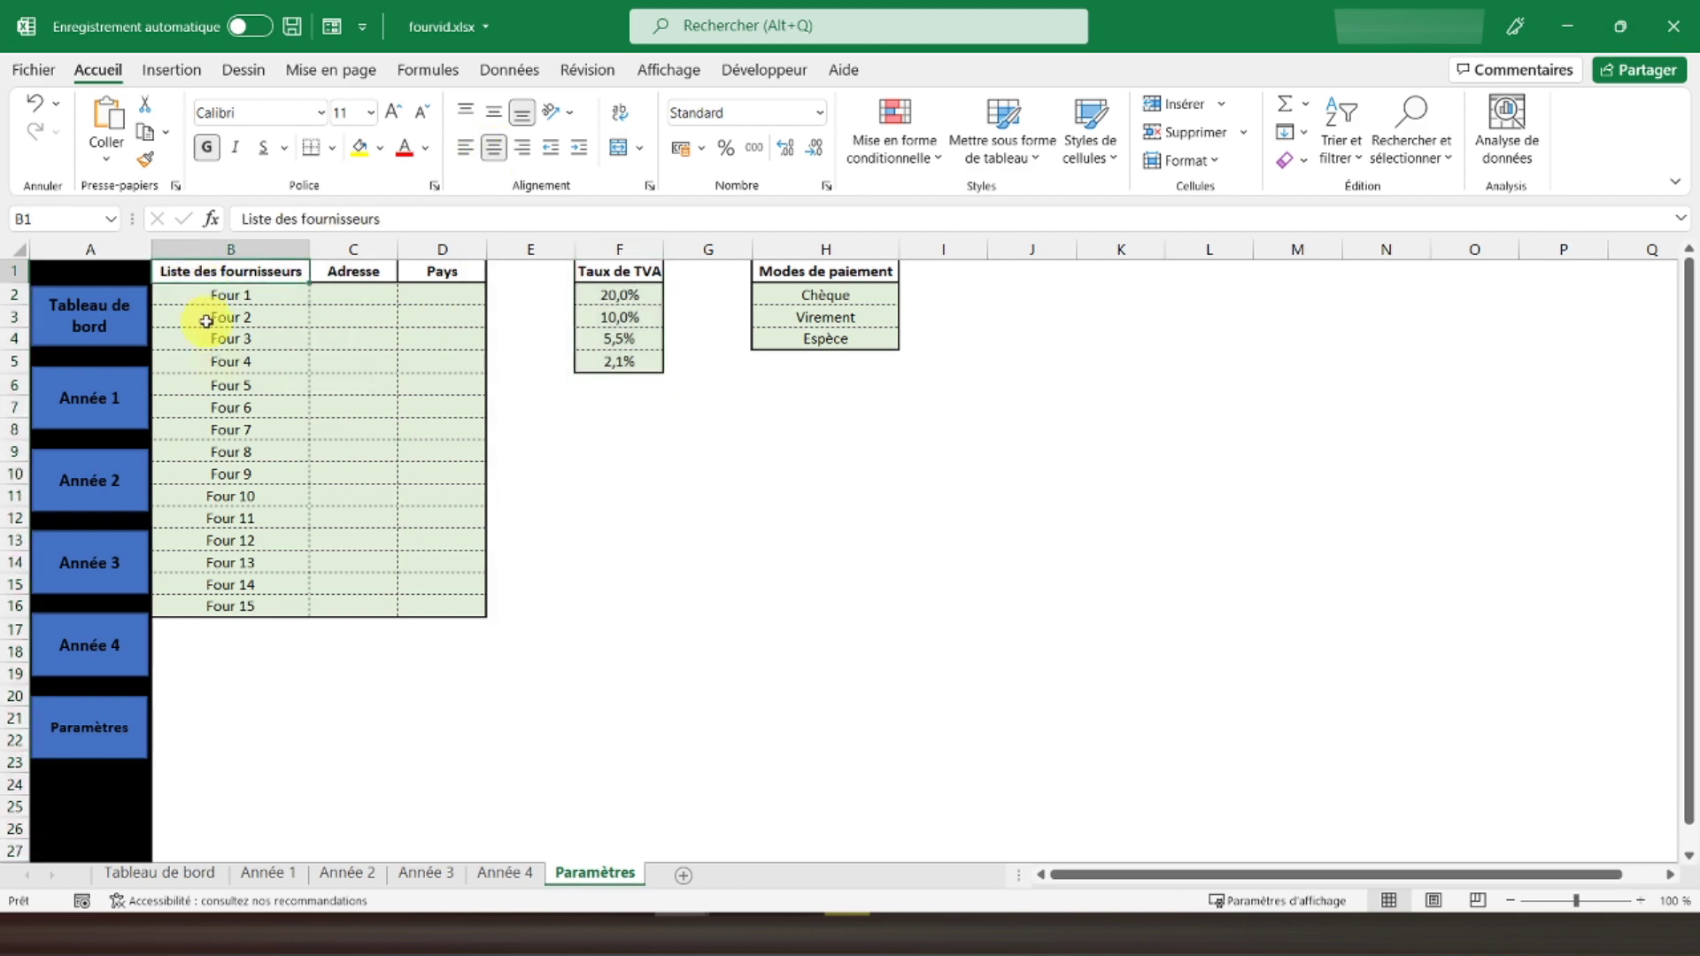
On the Année 1 sheet, open data validation for the Nom fournisseur cells D6:D100 and allow a list (Liste).
{"action": "left_click", "coordinate": [259, 873]}
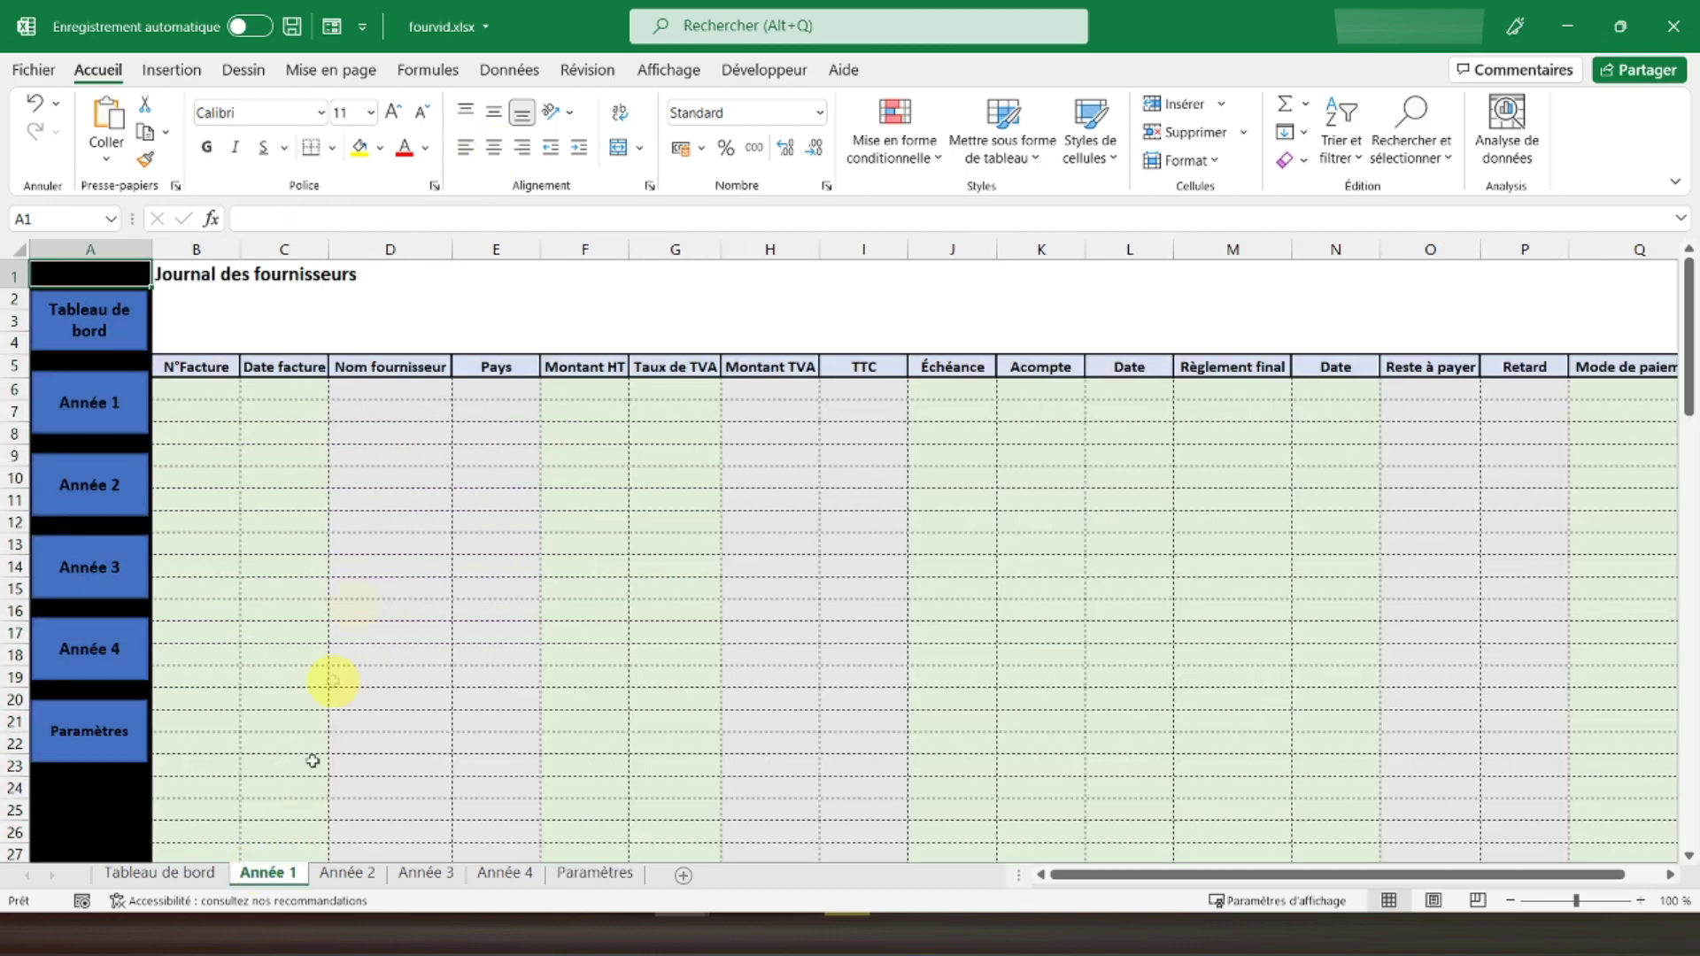
{"action": "left_click", "coordinate": [201, 387]}
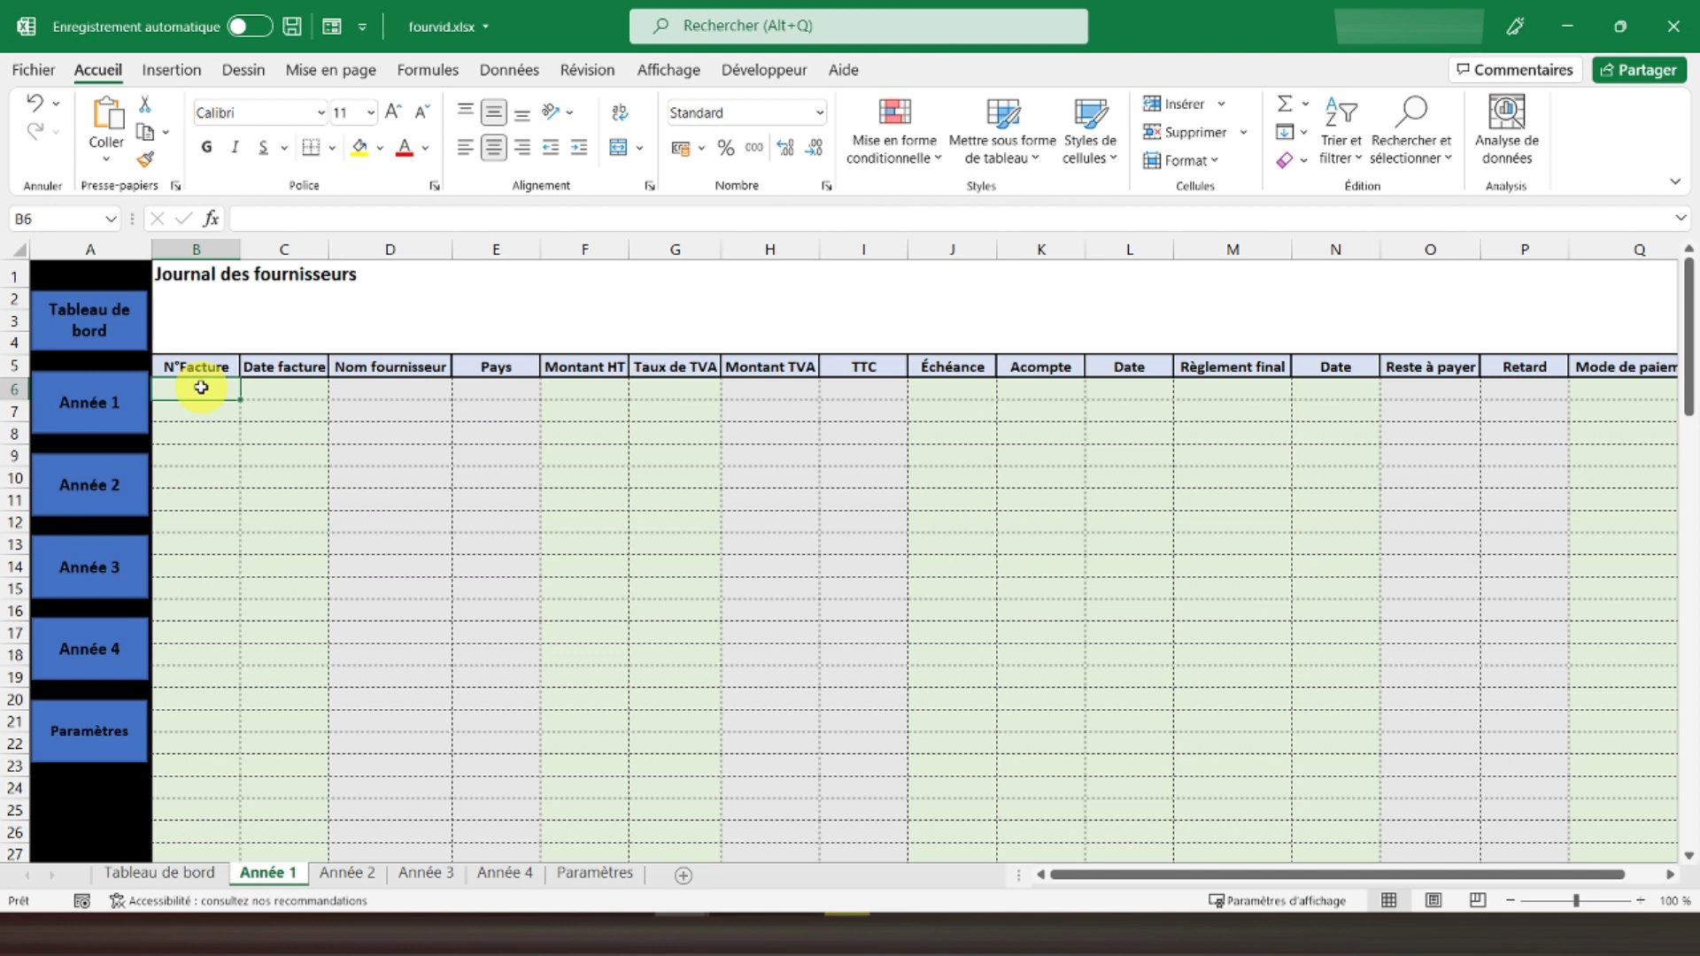
{"action": "left_click", "coordinate": [364, 392]}
{"action": "left_click_drag", "start_coordinate": [364, 392], "coordinate": [413, 813]}
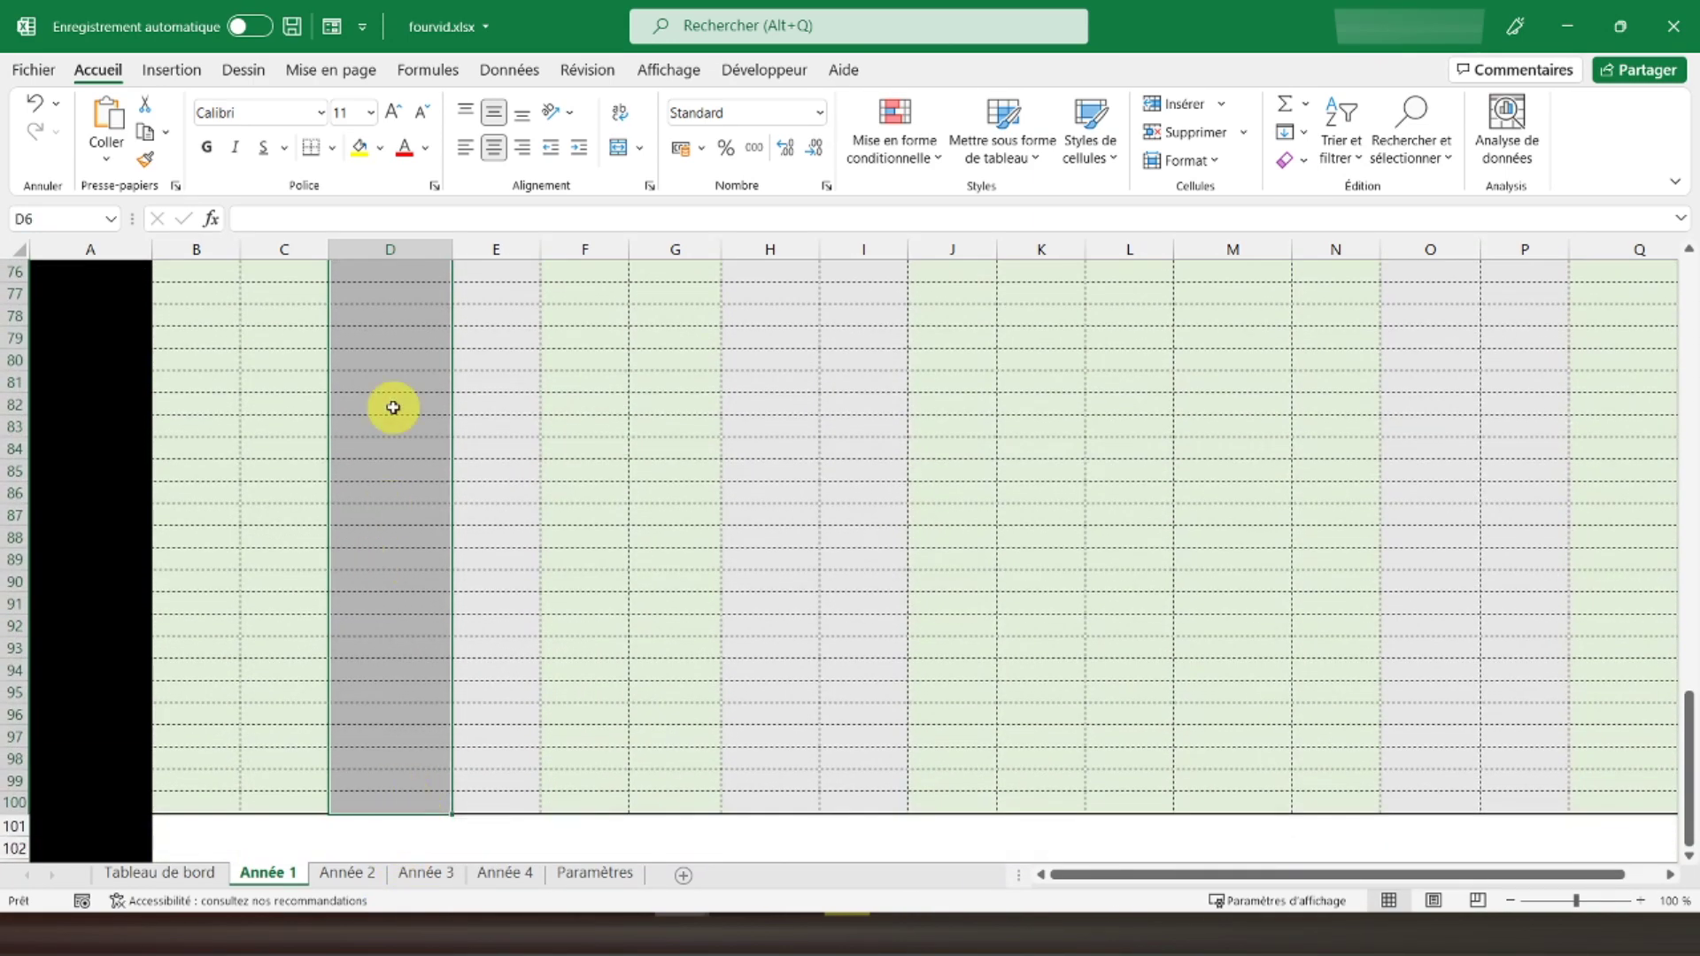
{"action": "left_click", "coordinate": [493, 74]}
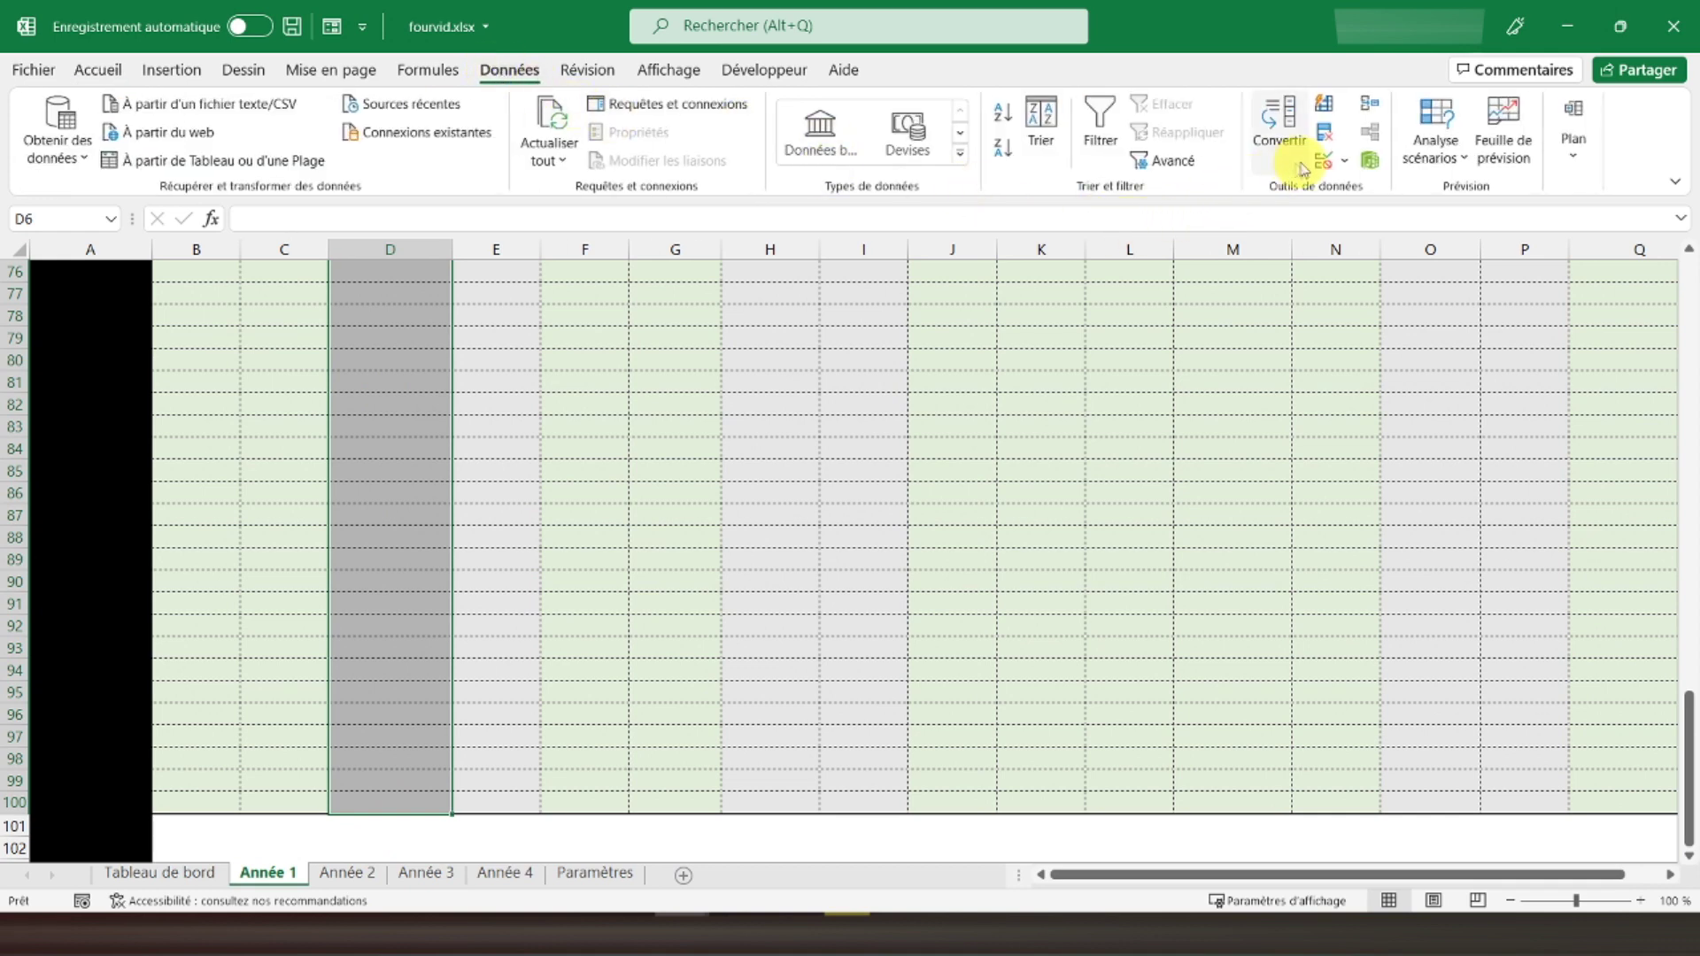
{"action": "left_click", "coordinate": [1322, 161]}
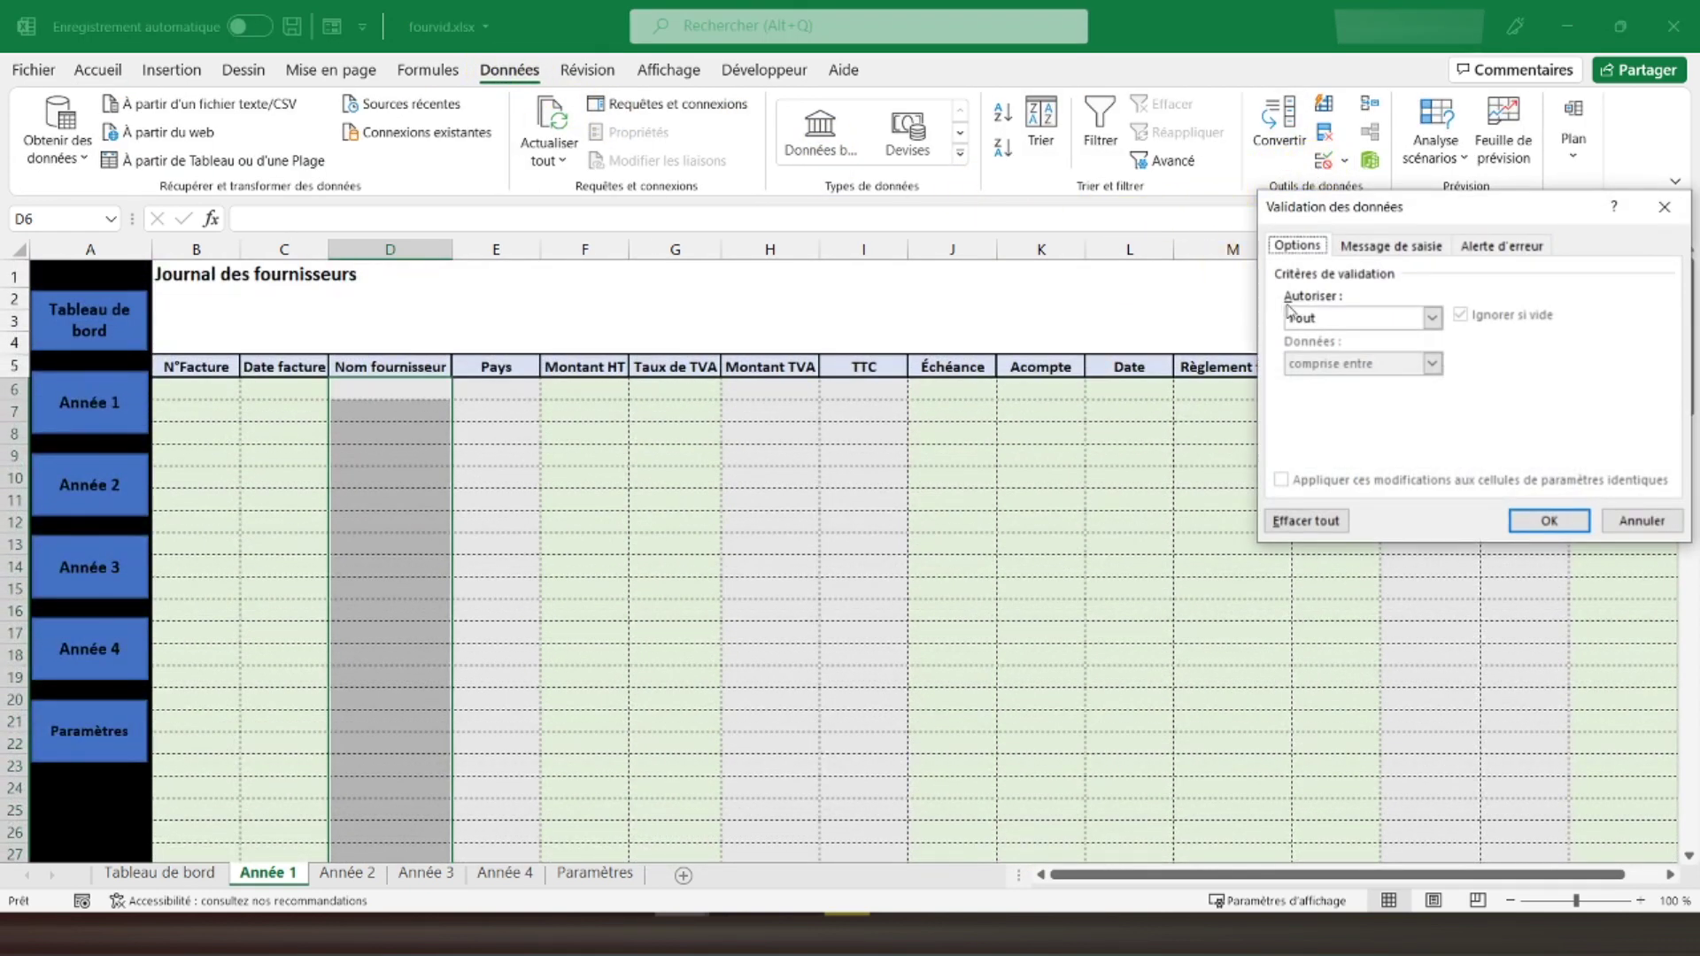
{"action": "left_click", "coordinate": [1289, 312]}
{"action": "left_click", "coordinate": [1310, 380]}
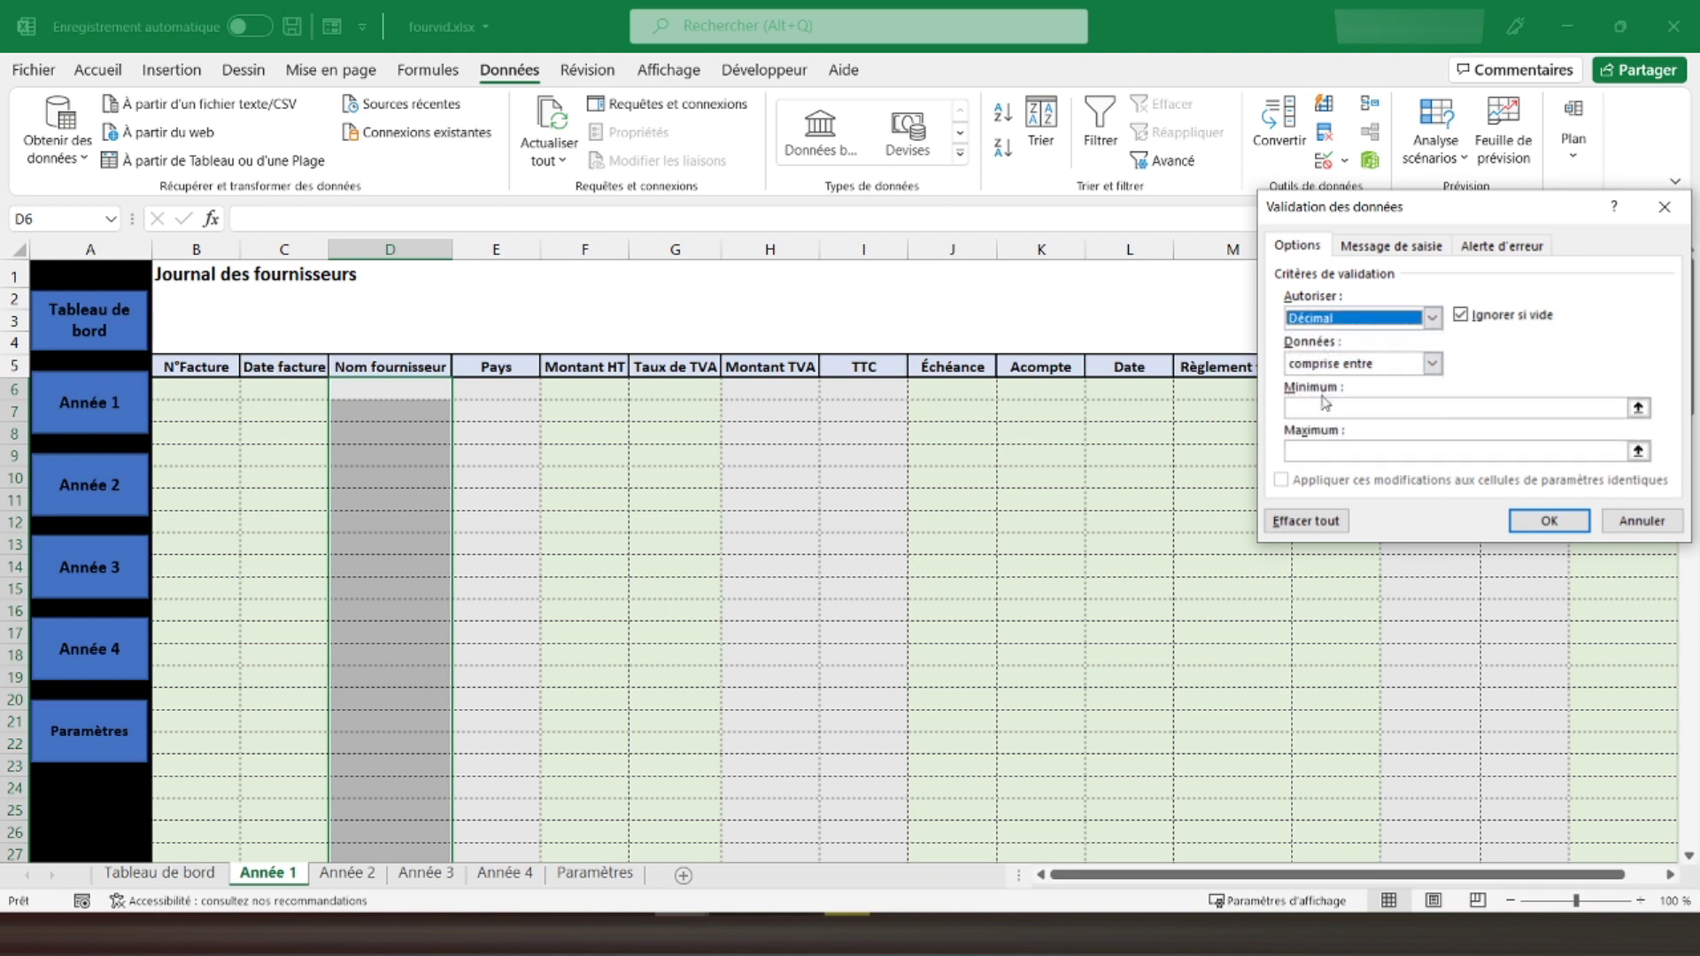
{"action": "left_click", "coordinate": [1432, 317]}
{"action": "left_click", "coordinate": [1327, 384]}
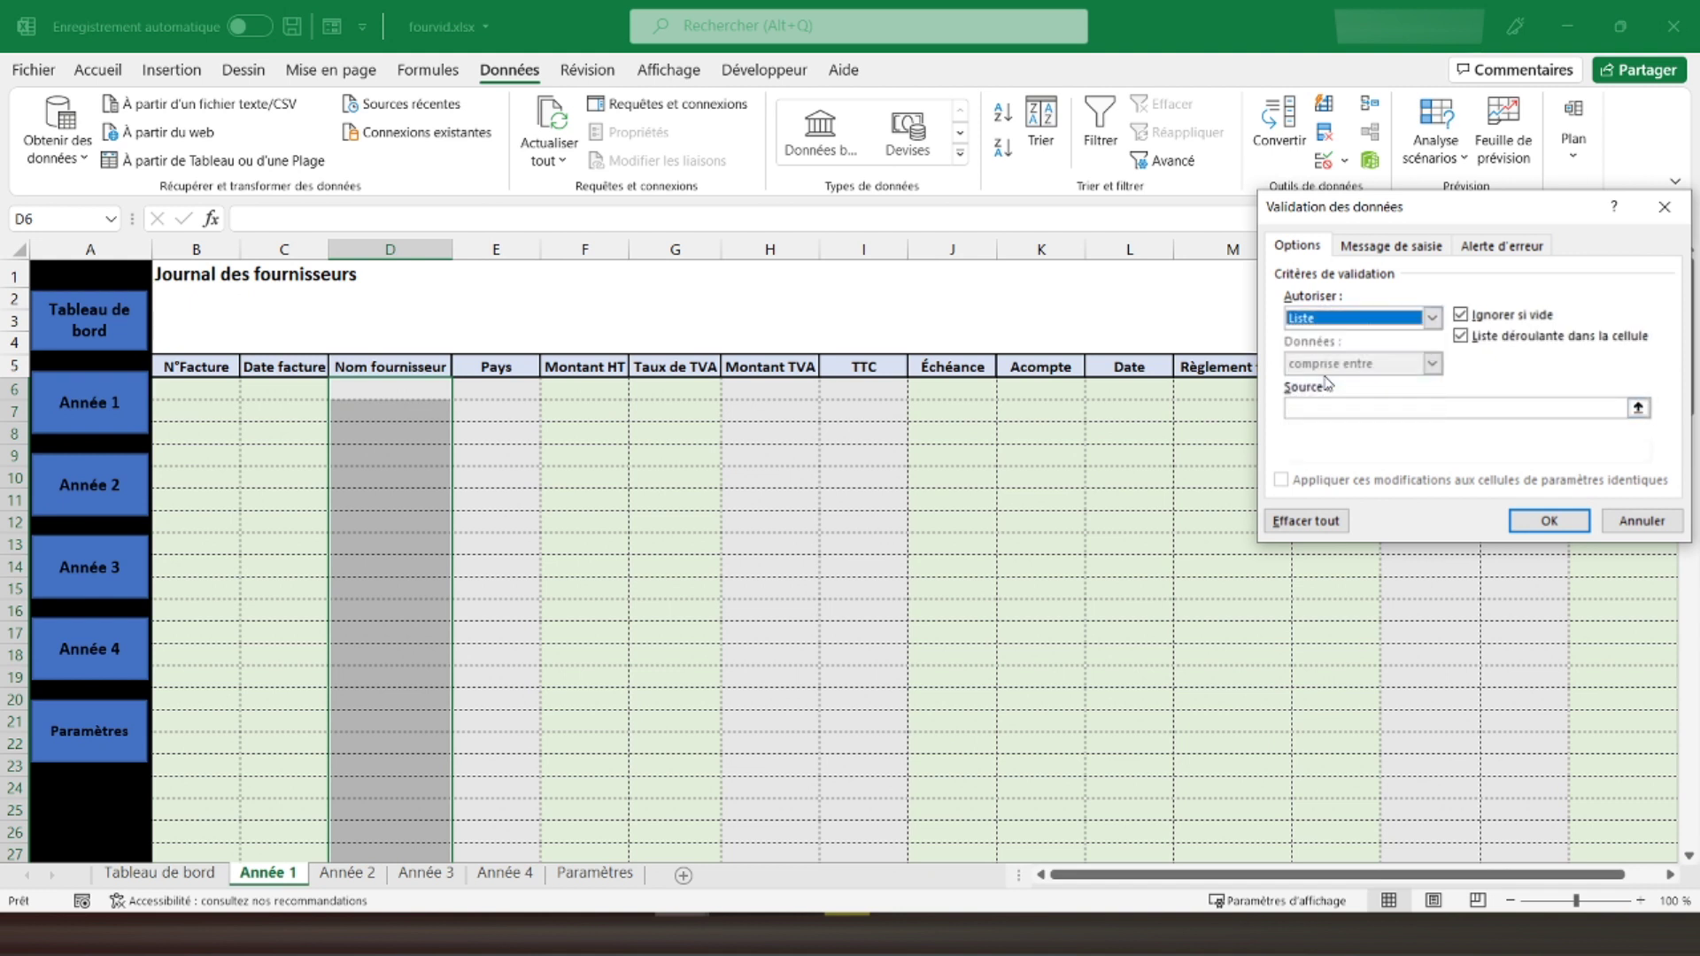
Set the validation list's source to the supplier names in Paramètres B2:B16 and apply the validation.
{"action": "left_click", "coordinate": [1327, 408]}
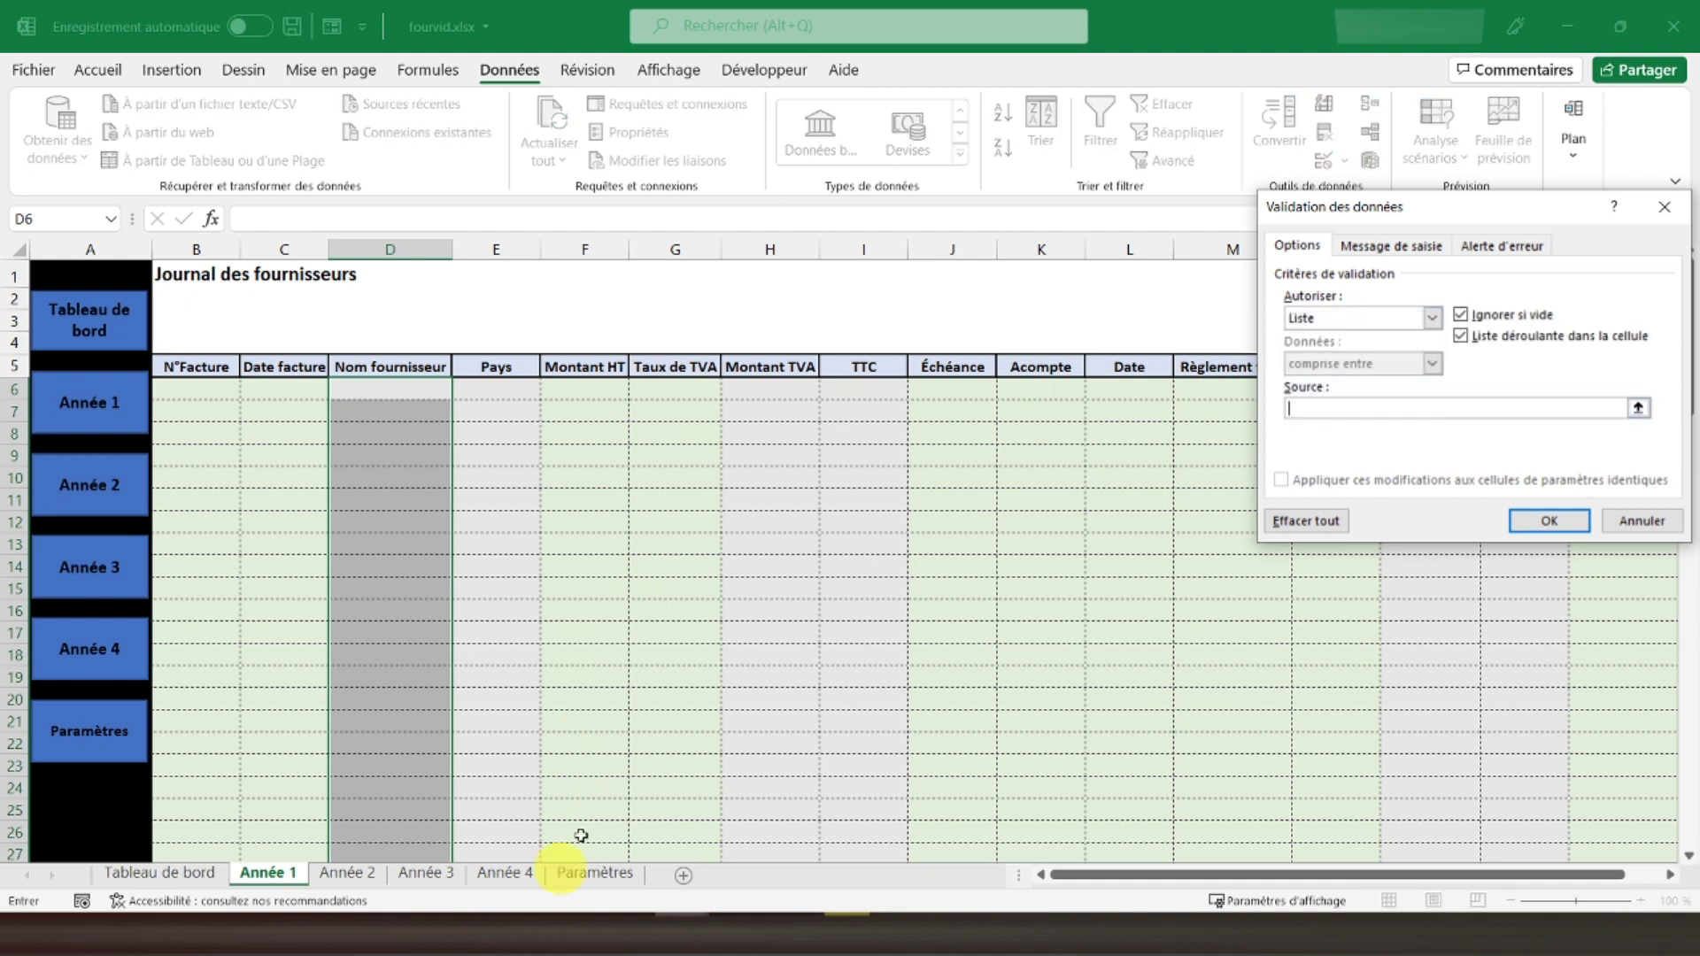
{"action": "left_click", "coordinate": [591, 872]}
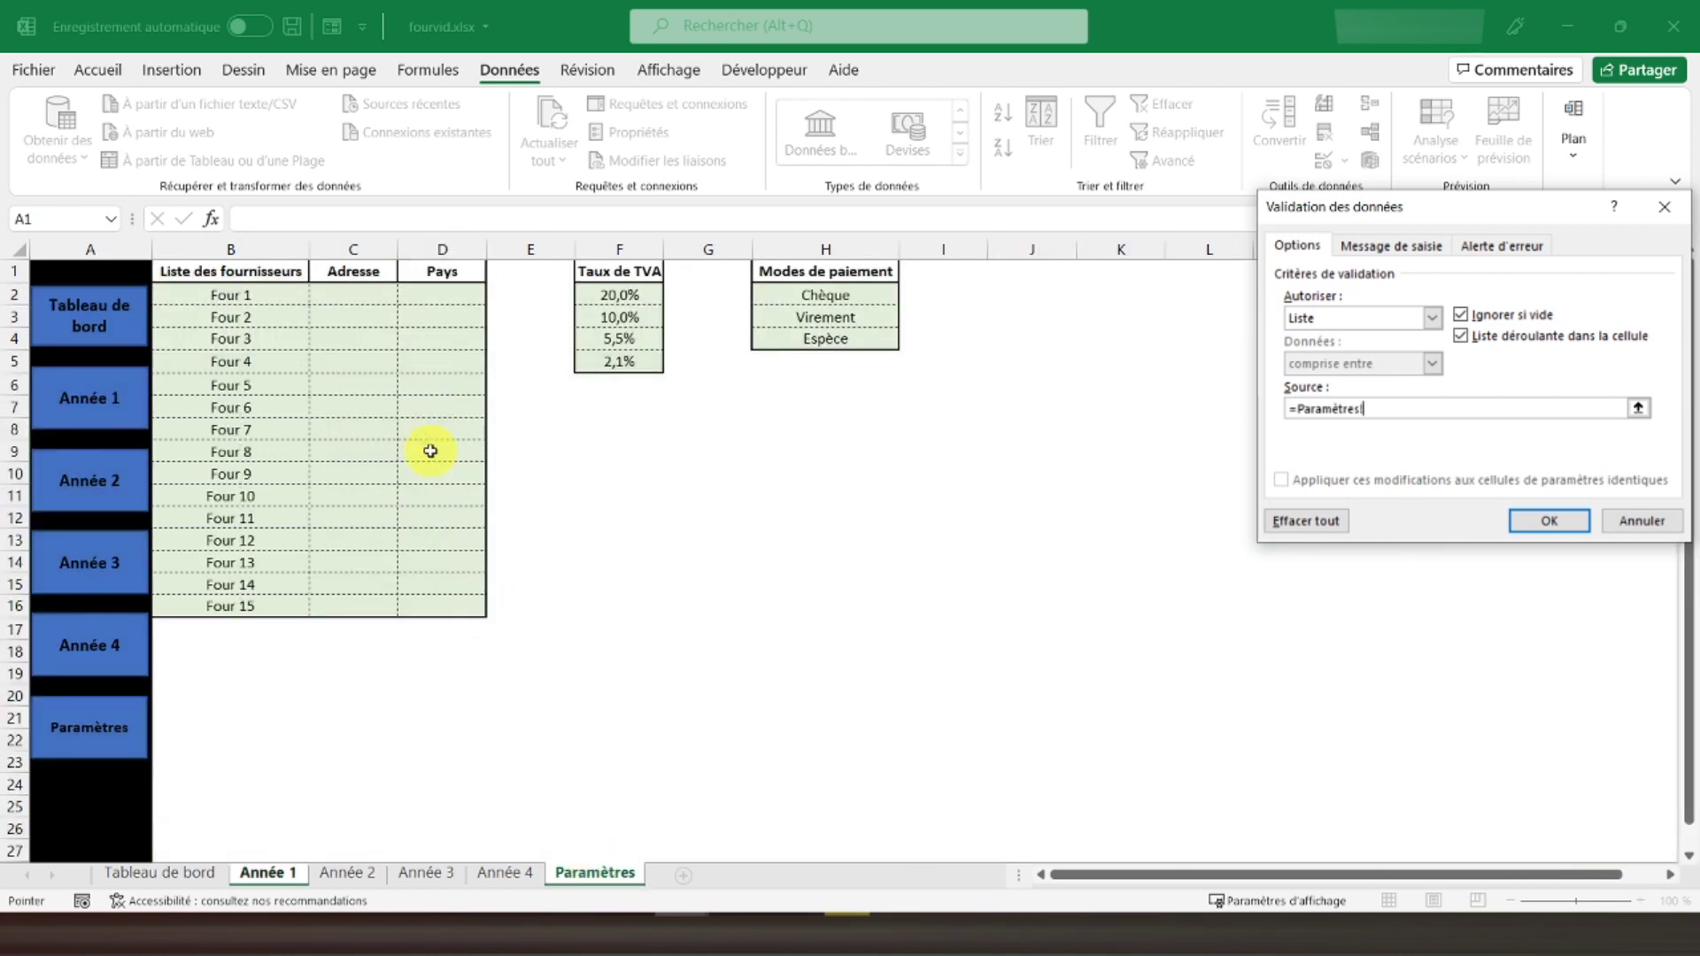
{"action": "left_click_drag", "start_coordinate": [235, 301], "coordinate": [239, 609]}
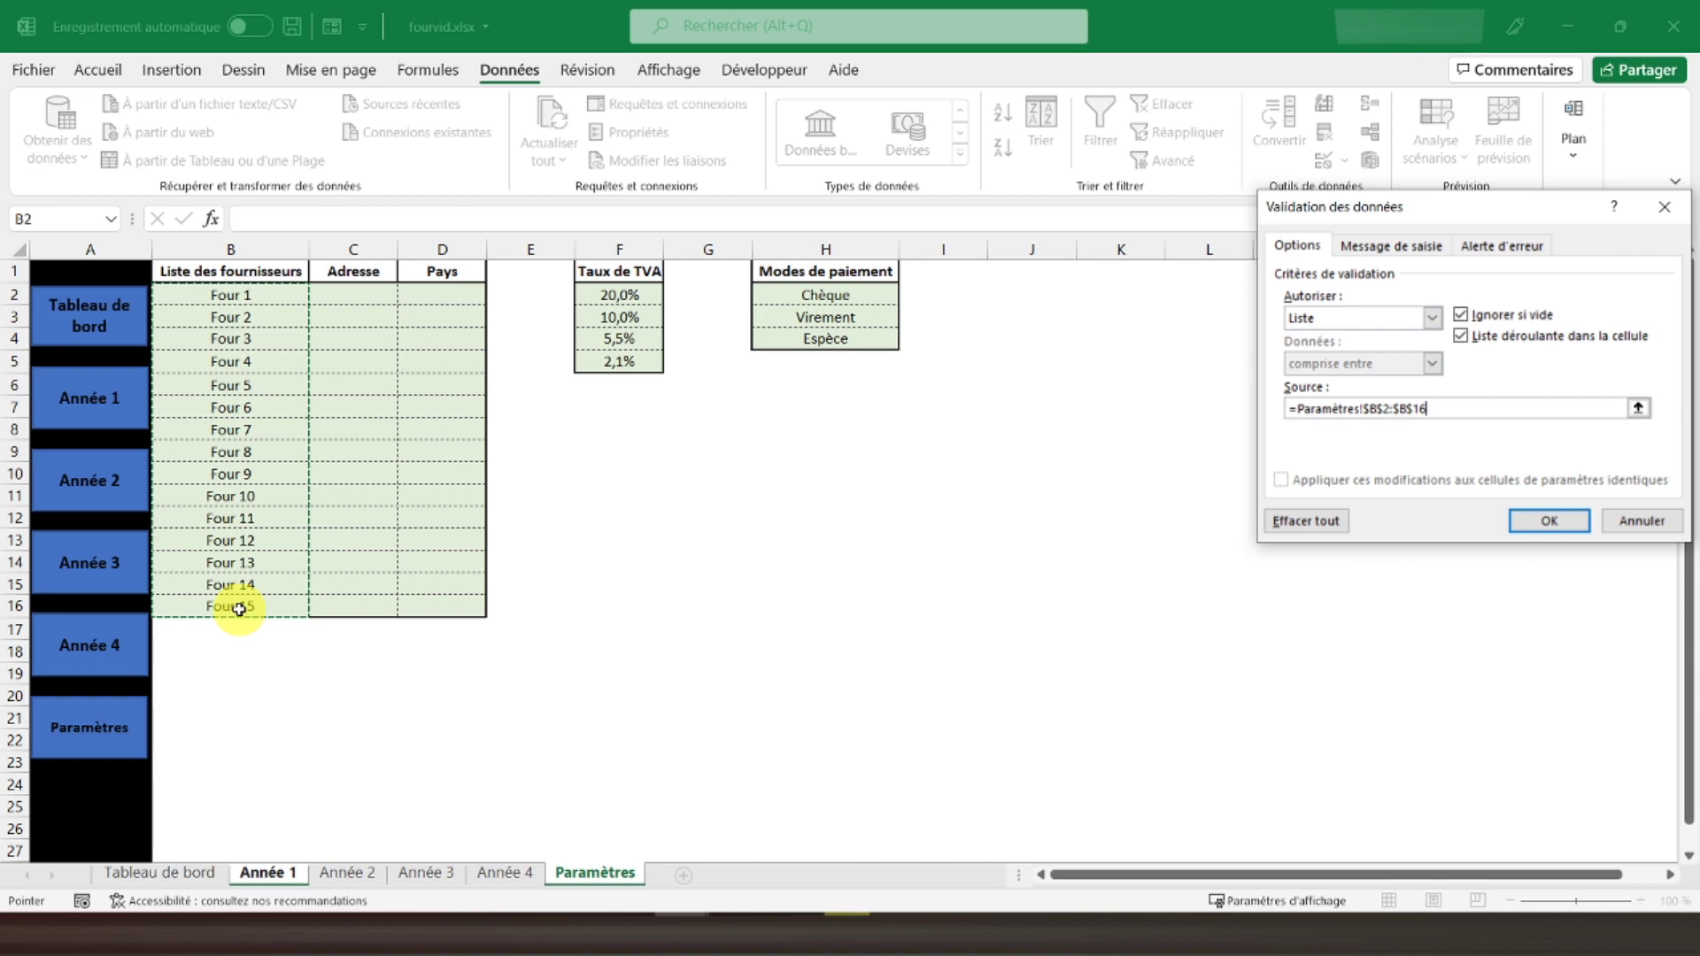
{"action": "key", "text": "Return"}
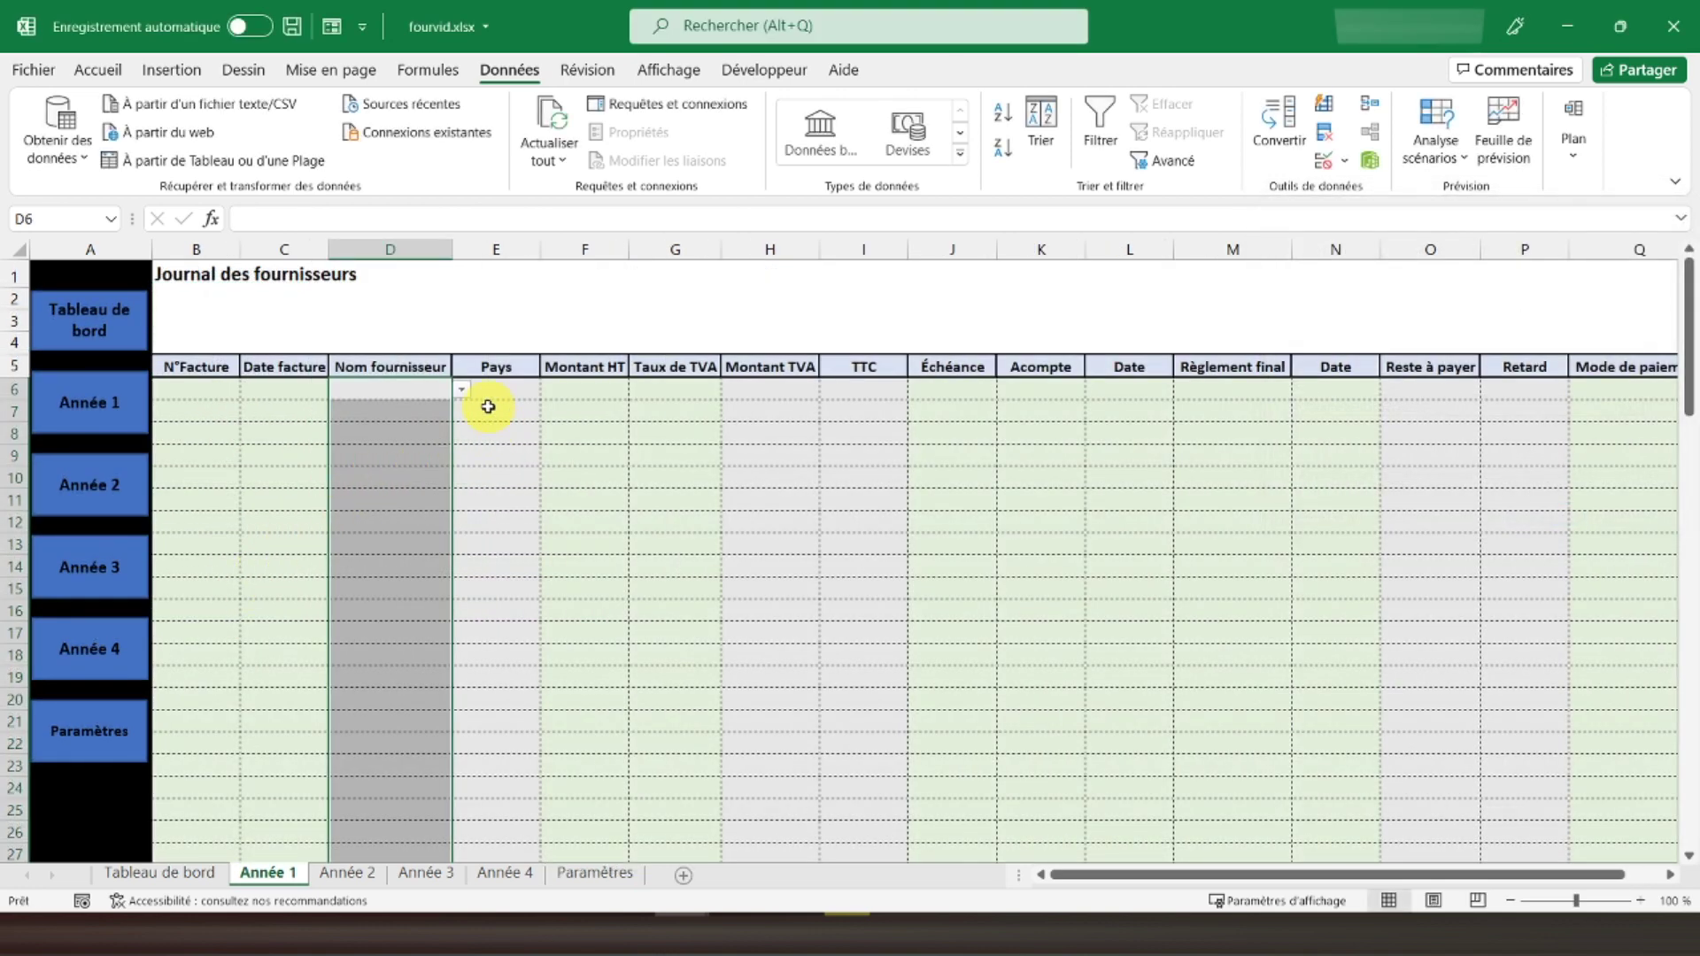
In the first Pays cell, E6, begin a SIERREUR formula containing a RECHERCHEV with D6 as the lookup value.
{"action": "left_click", "coordinate": [494, 386]}
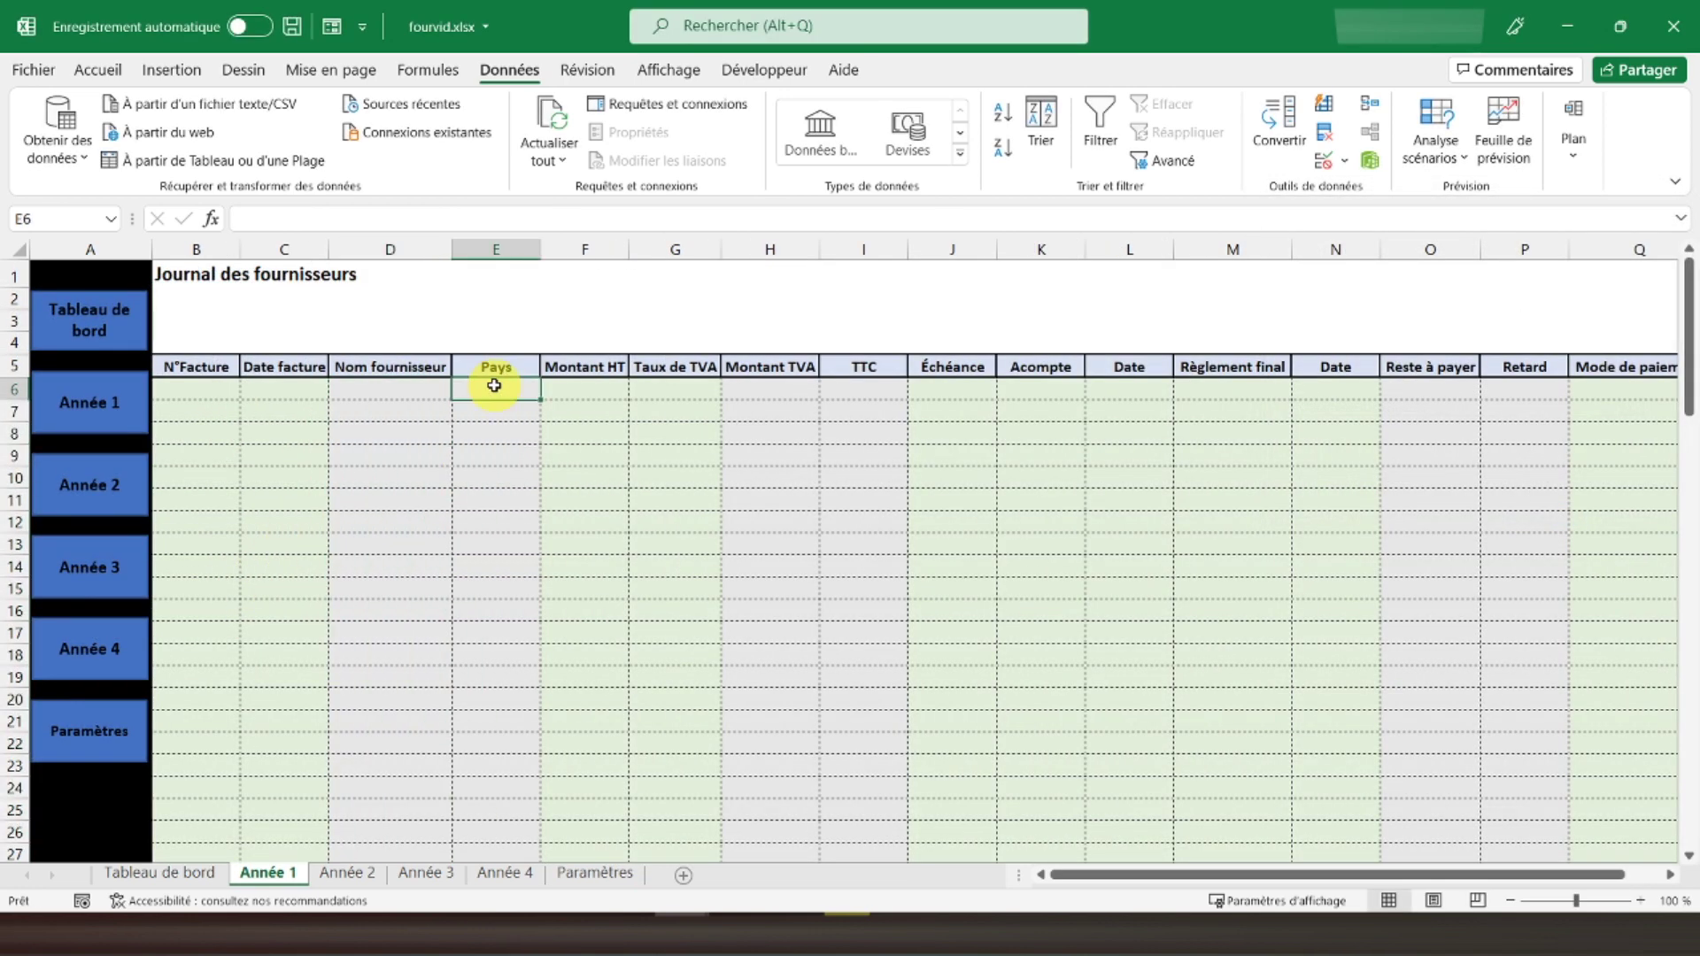
{"action": "type", "text": "="}
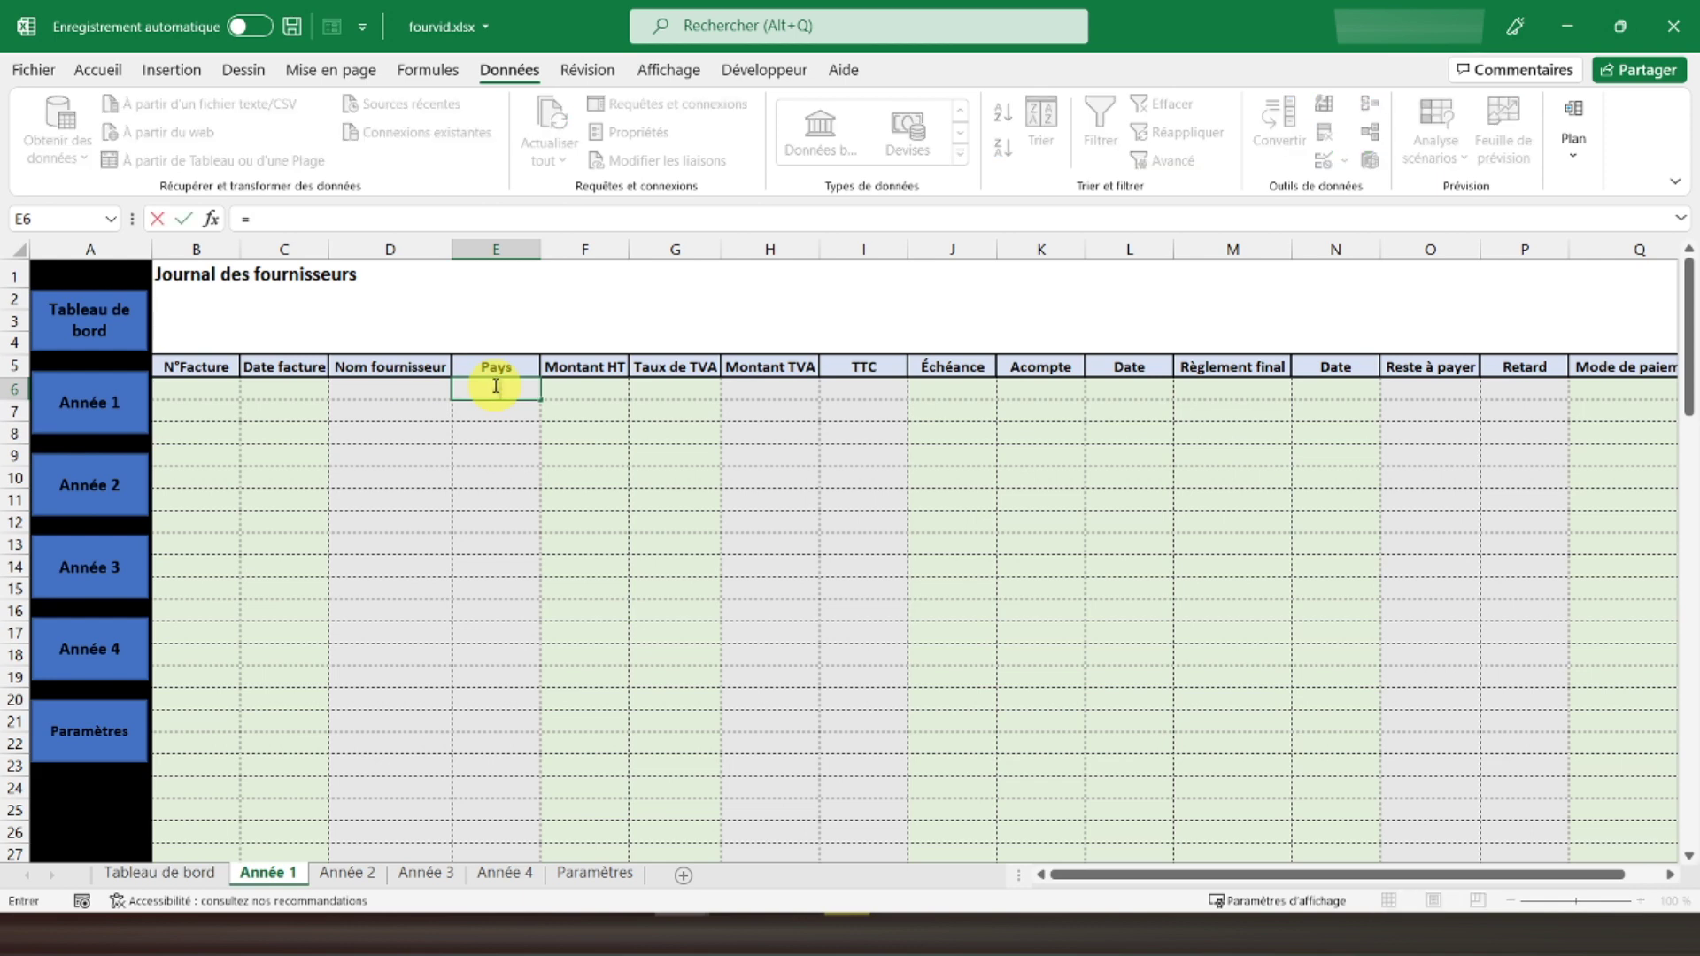
{"action": "type", "text": "sierreur"}
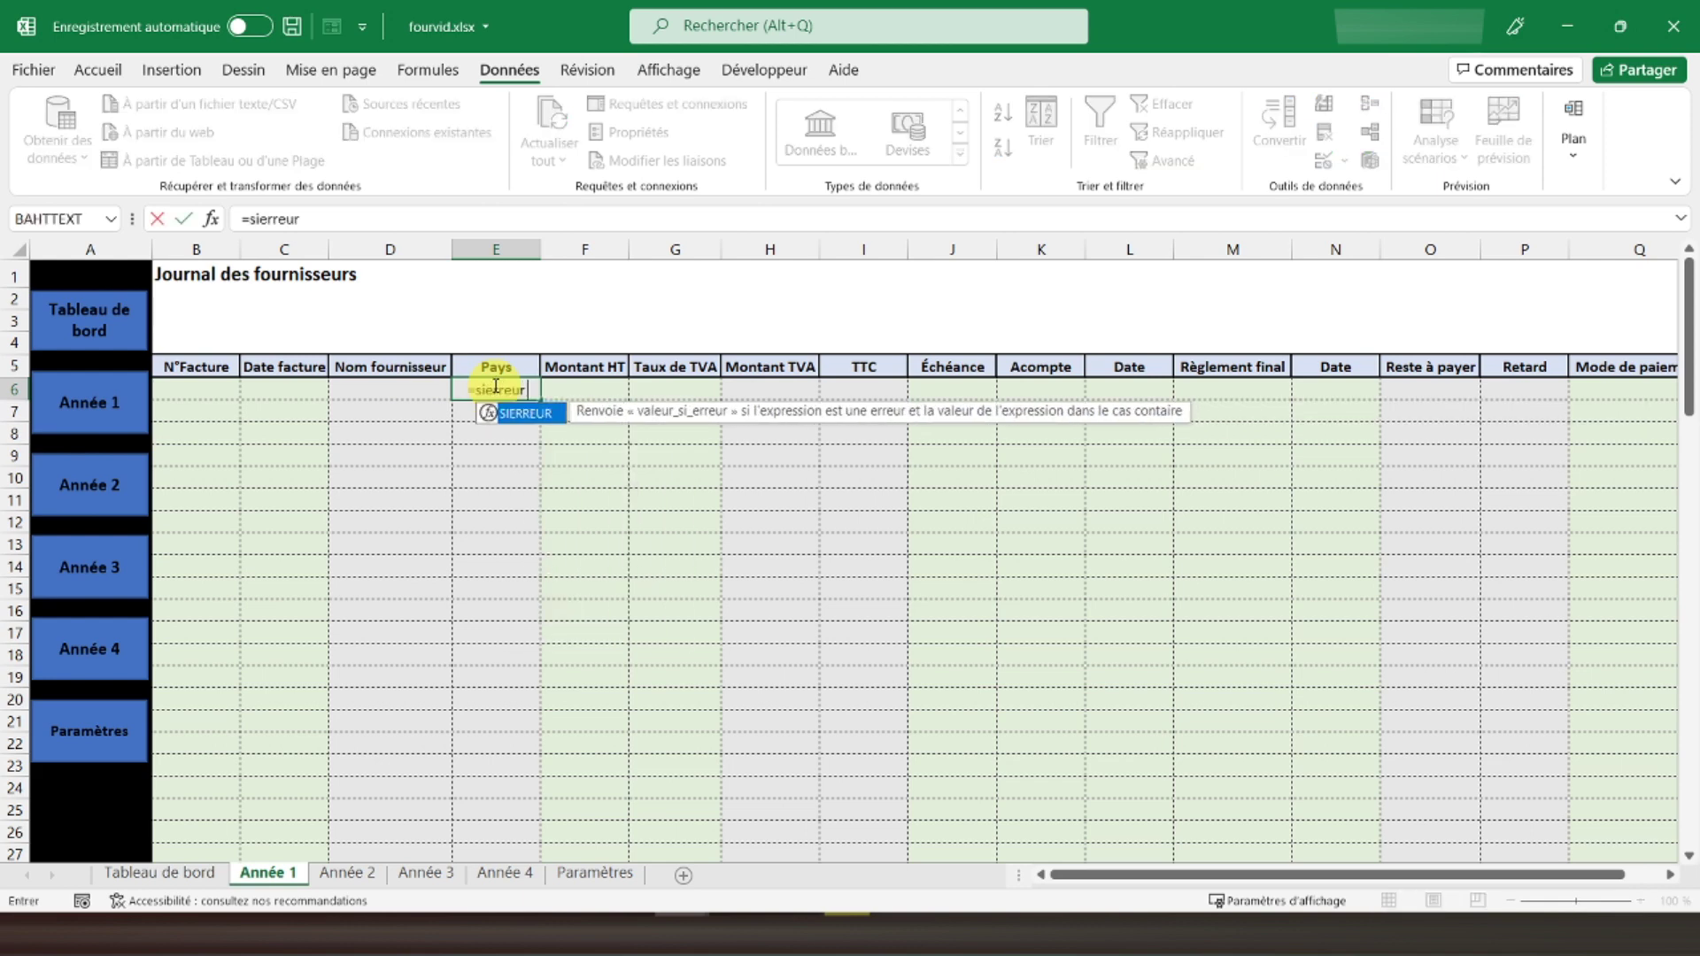
{"action": "type", "text": "(recherche"}
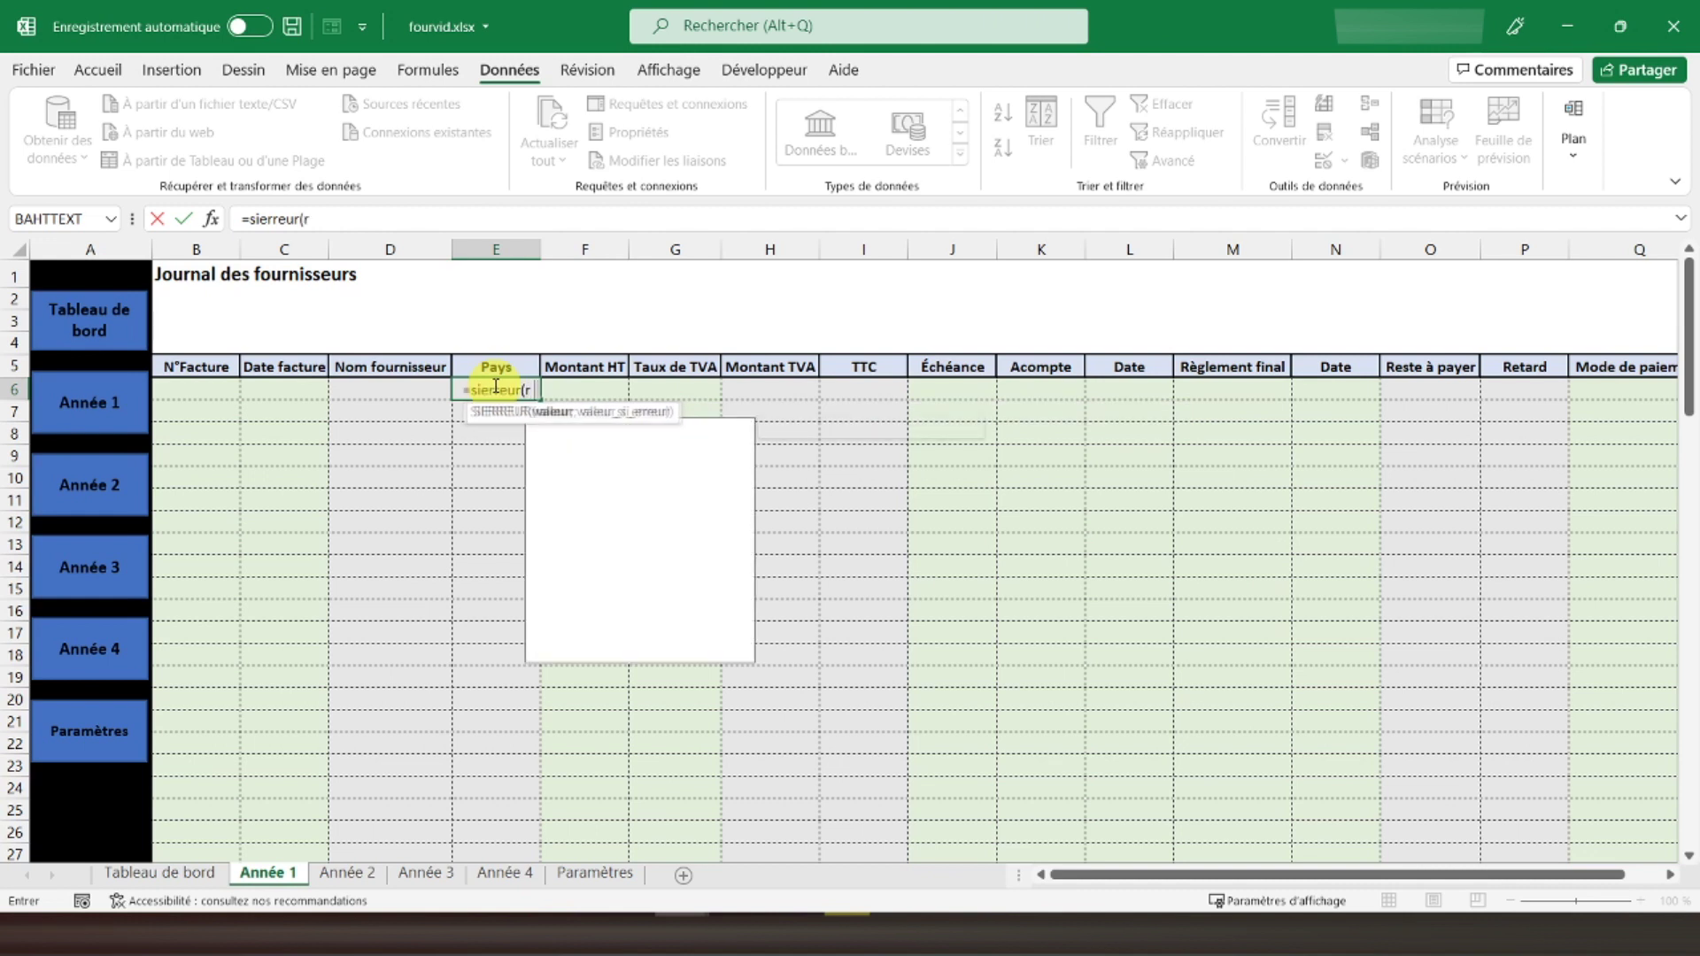
{"action": "type", "text": "v("}
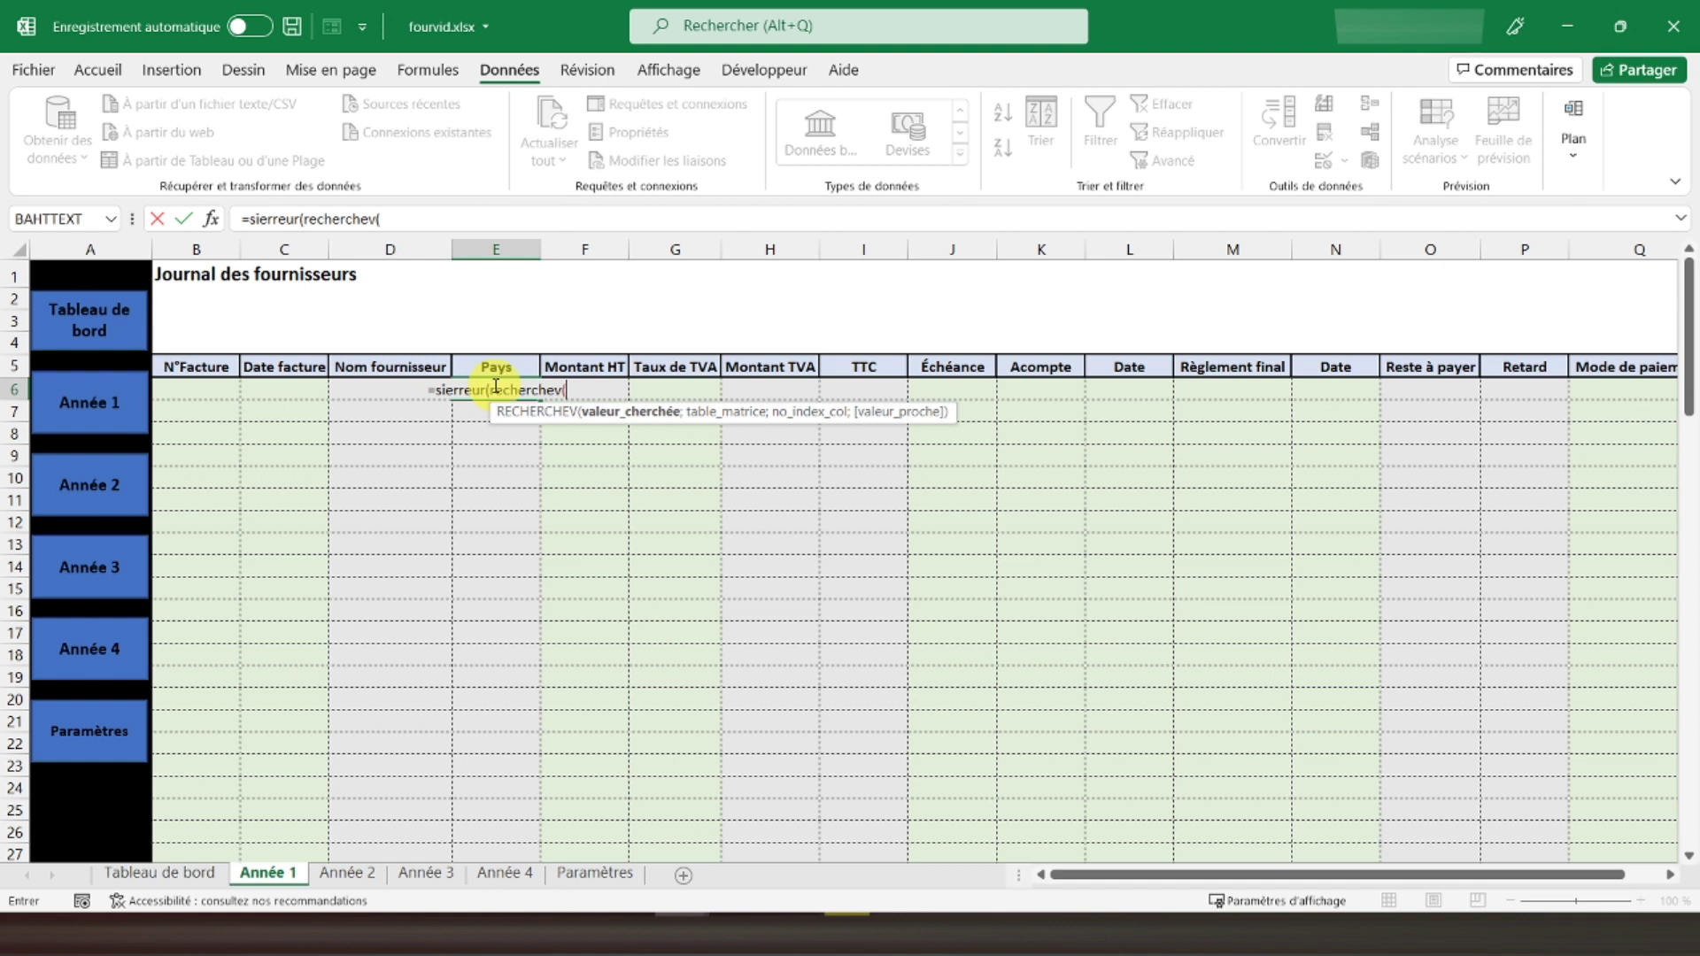
{"action": "left_click", "coordinate": [362, 389]}
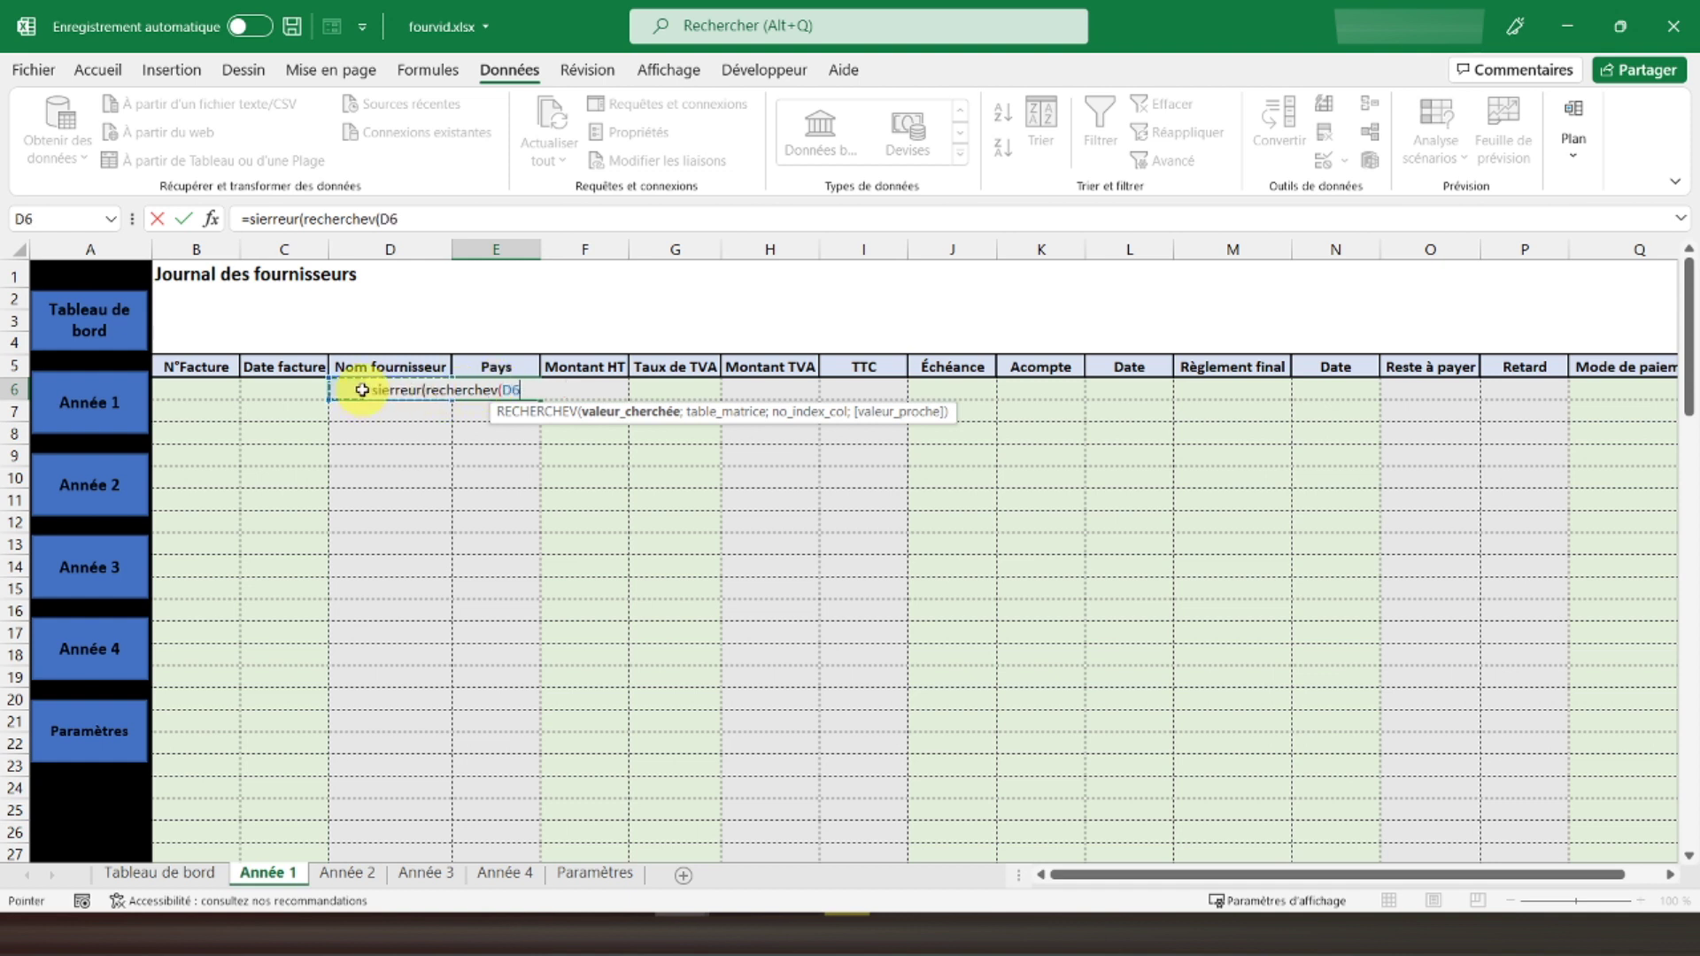
{"action": "type", "text": ";"}
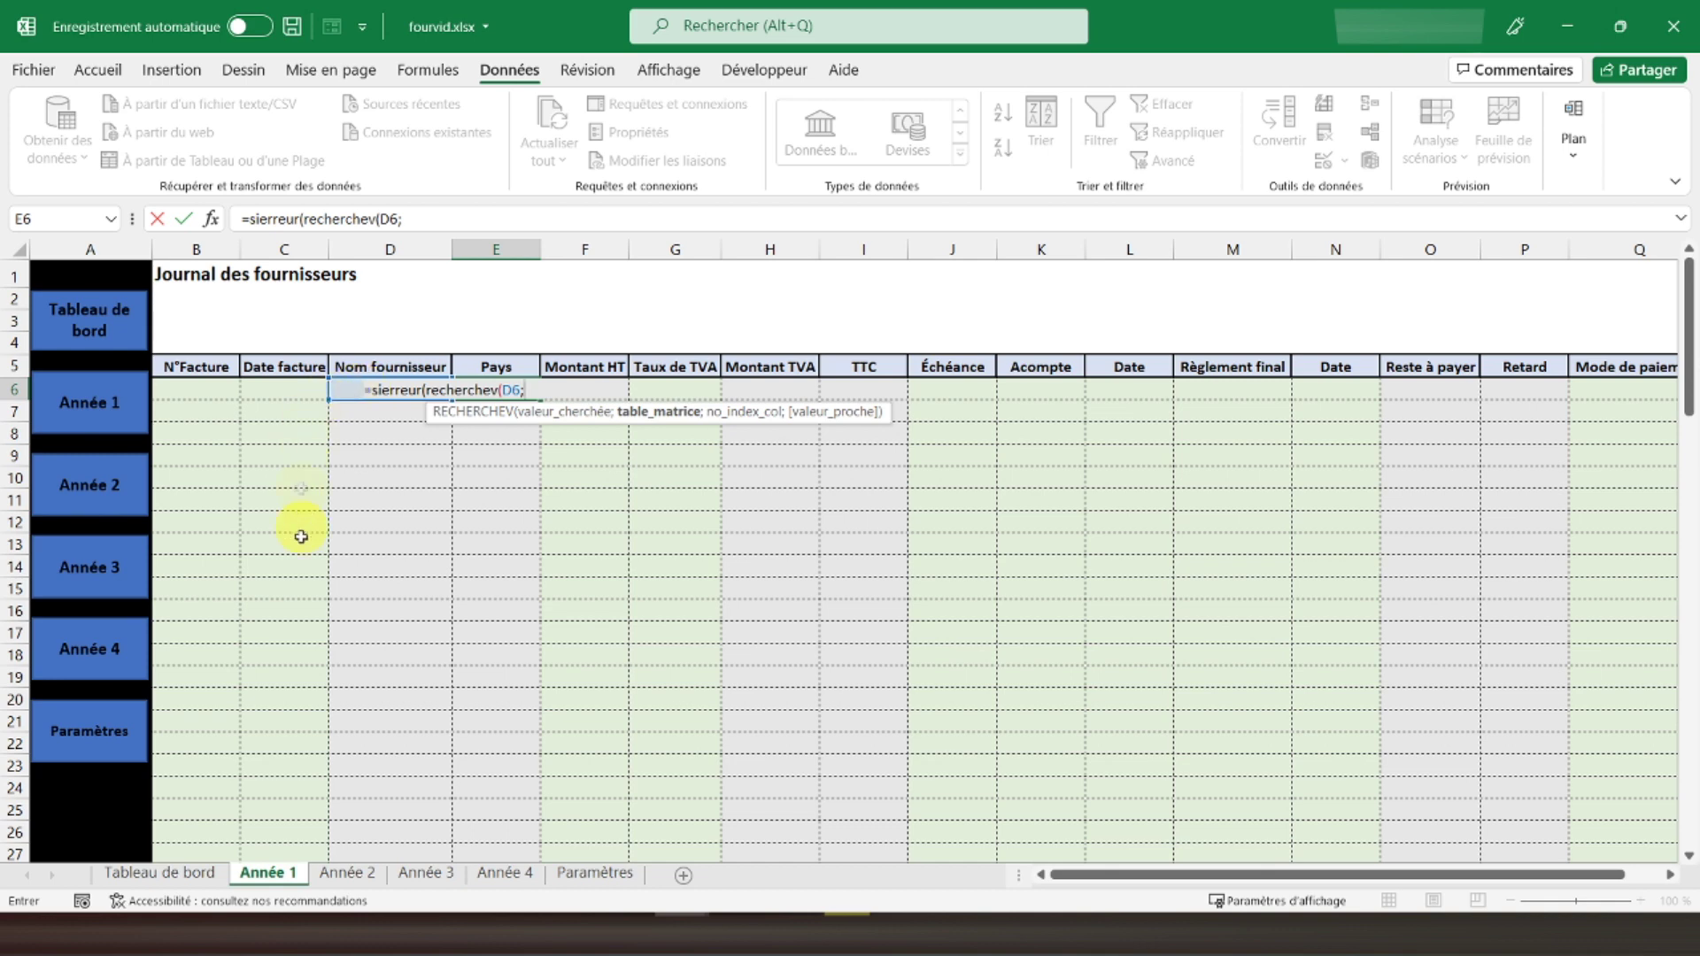
Complete the lookup with table Paramètres!B2:D16, column 3 and exact match FAUX, returning empty text on error.
{"action": "left_click", "coordinate": [595, 872]}
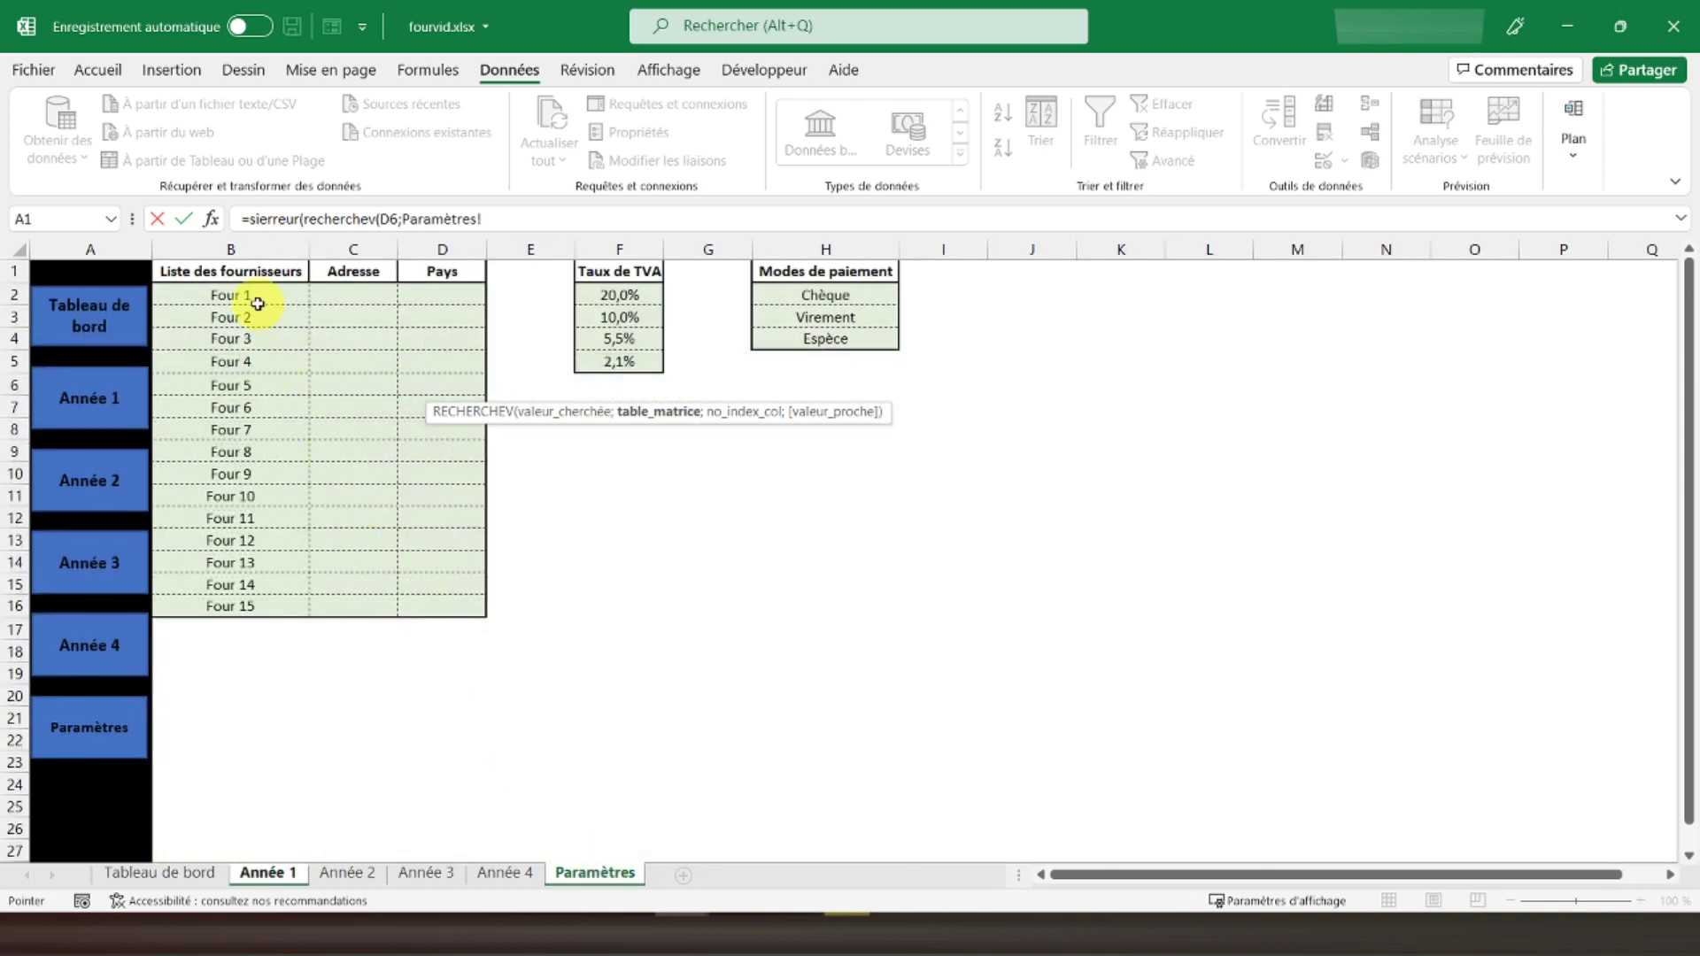
{"action": "left_click_drag", "start_coordinate": [256, 301], "coordinate": [437, 602]}
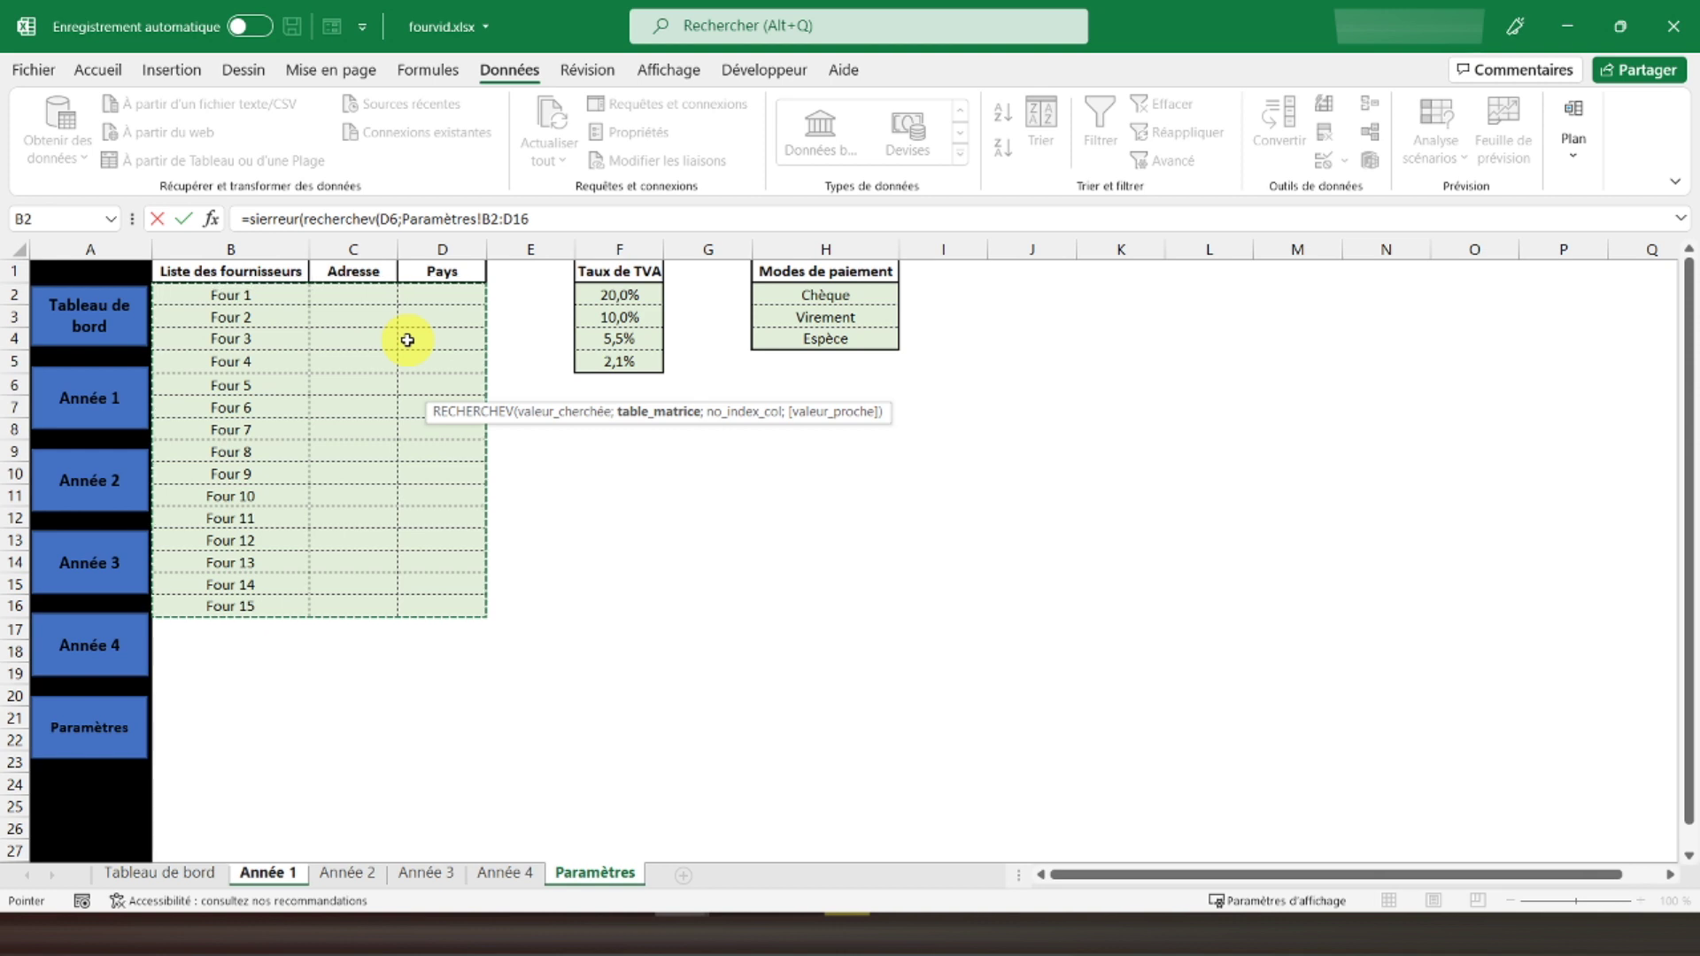
{"action": "type", "text": ";3;"}
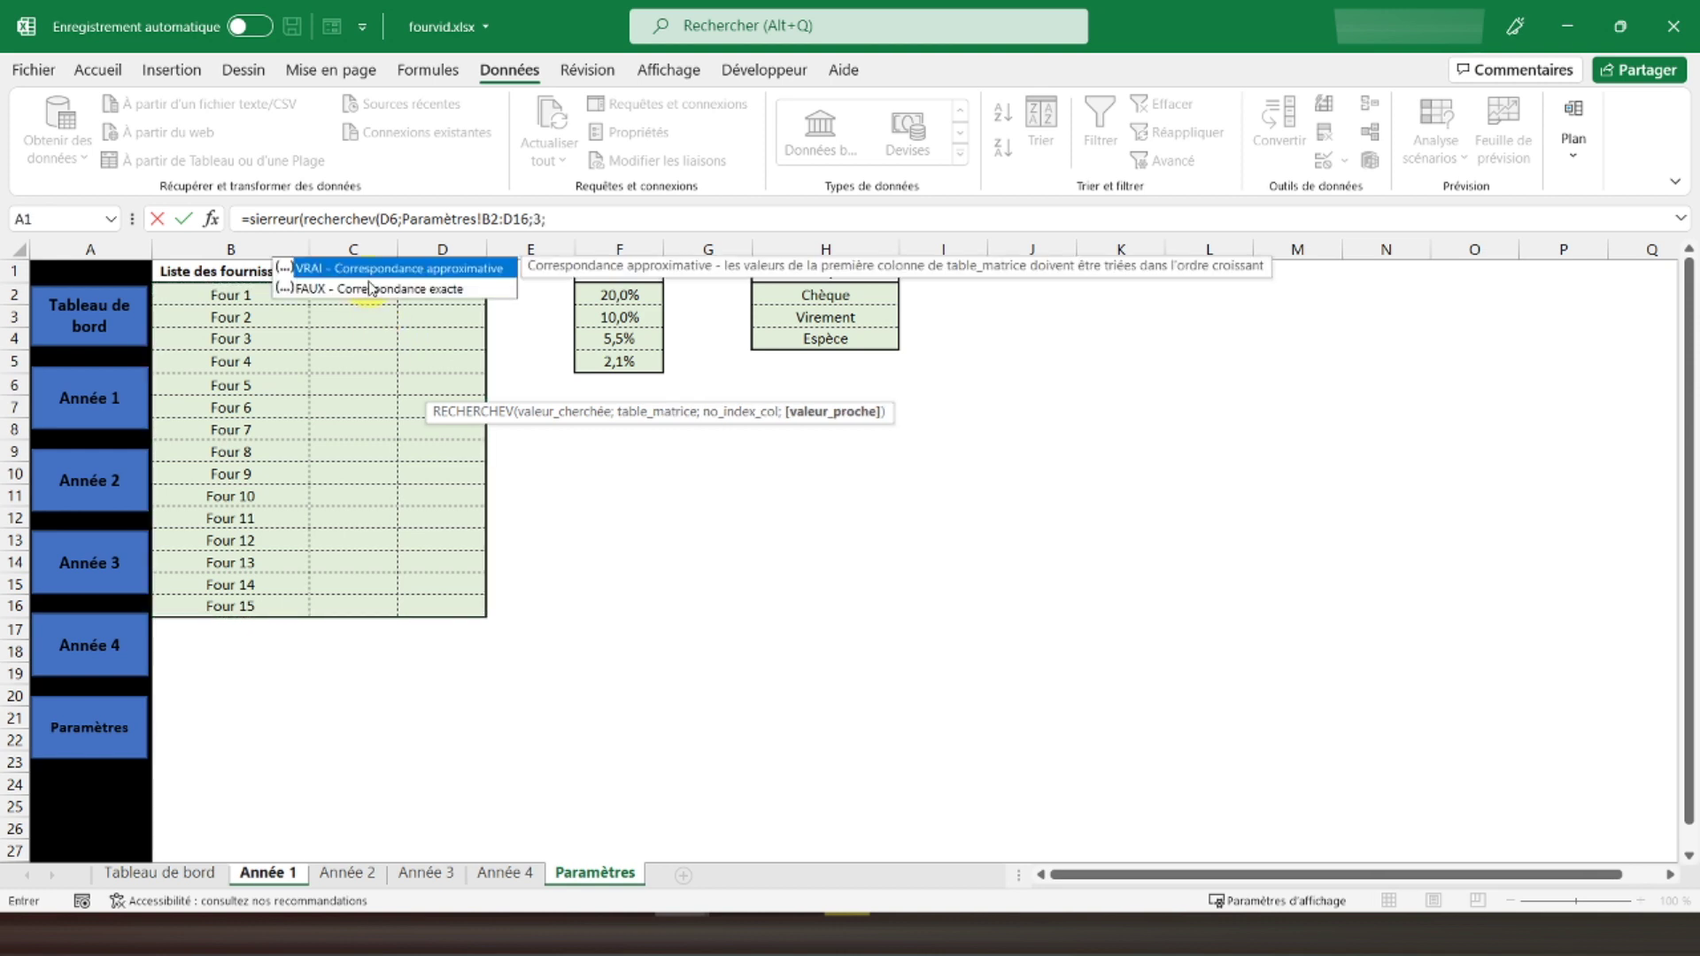
{"action": "left_click", "coordinate": [367, 290]}
{"action": "key", "text": "Tab"}
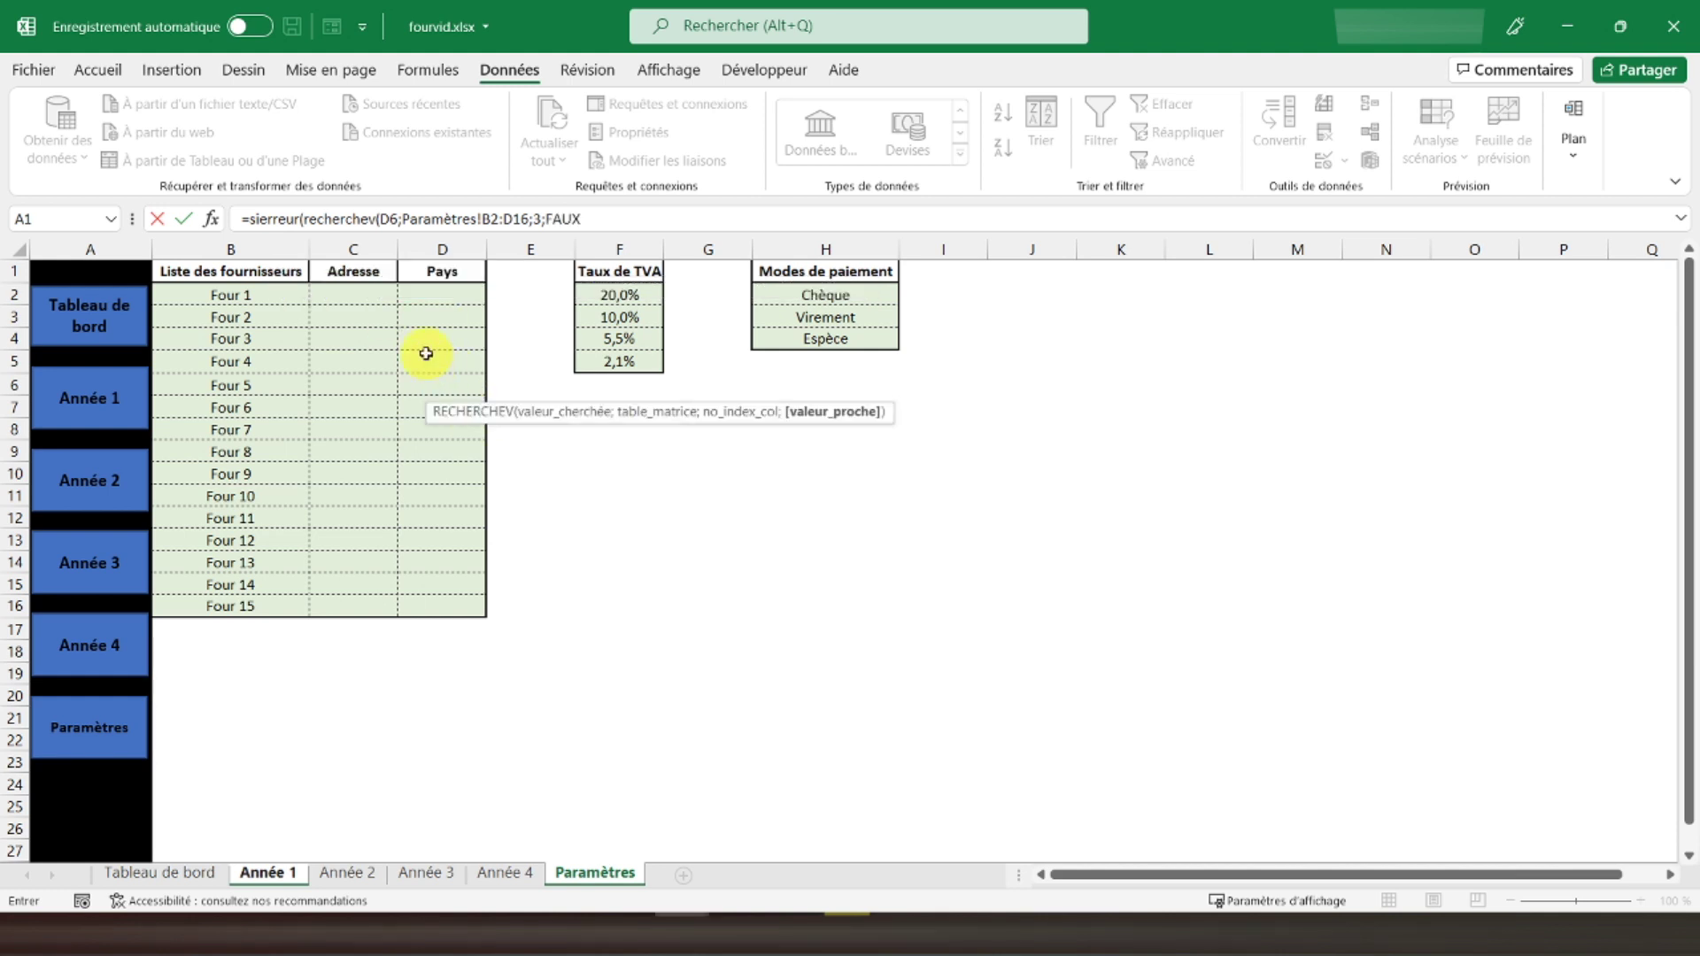
{"action": "type", "text": ");"}
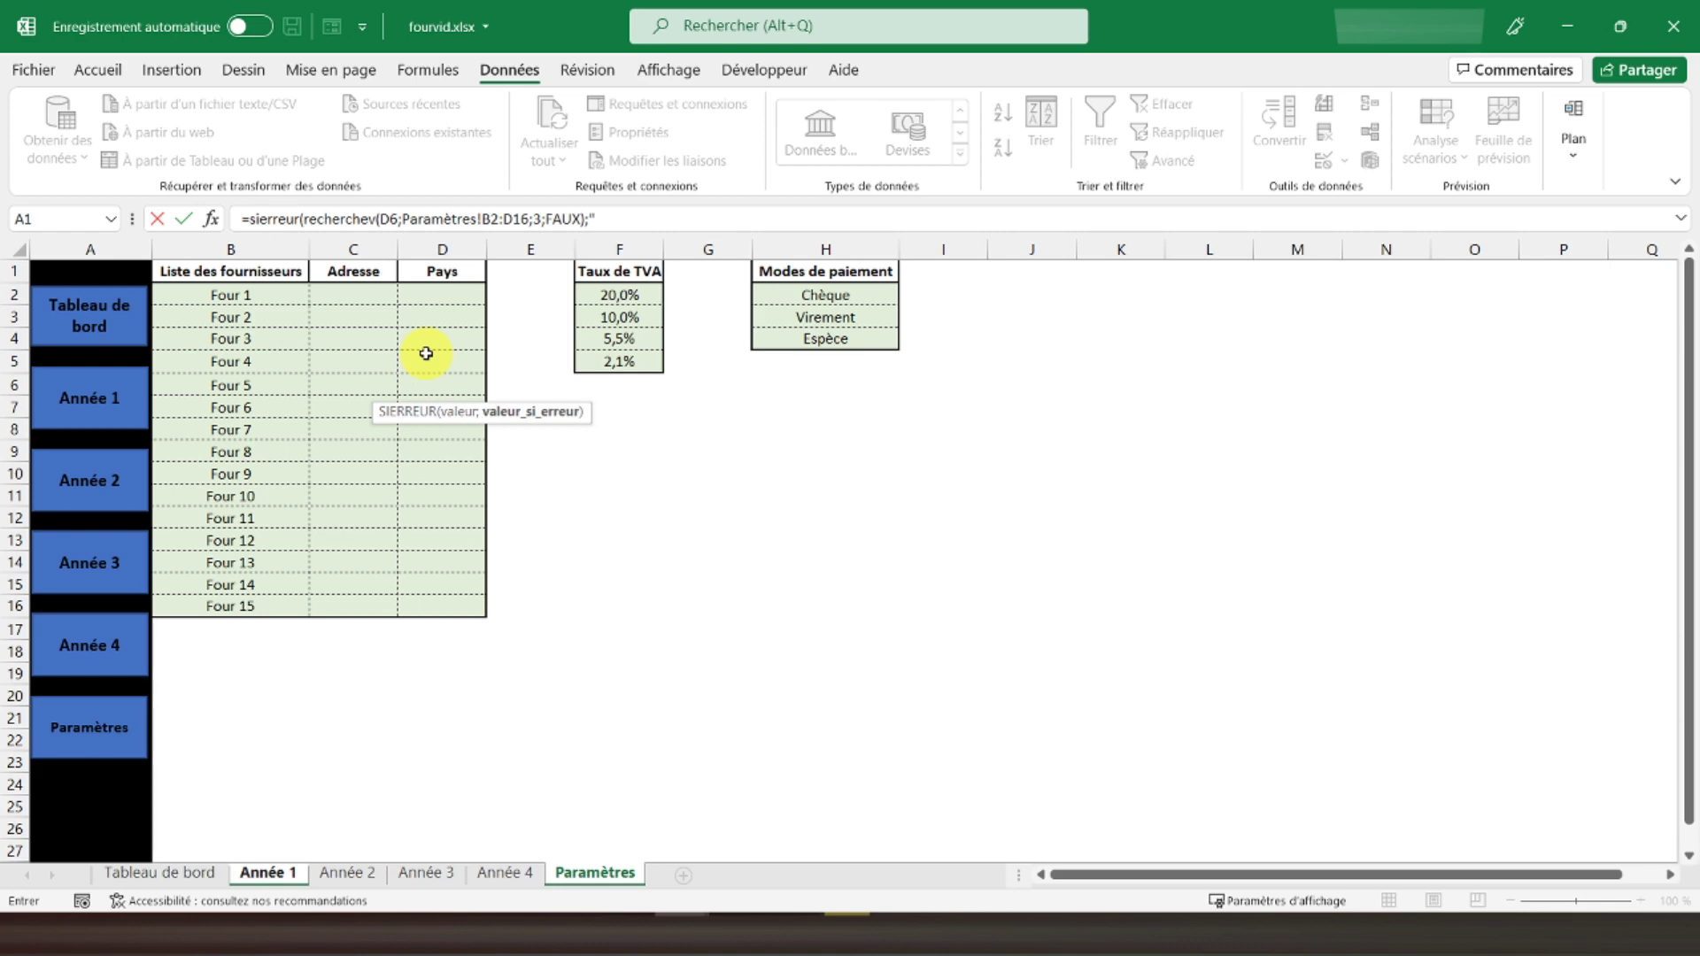
{"action": "type", "text": "\"\")"}
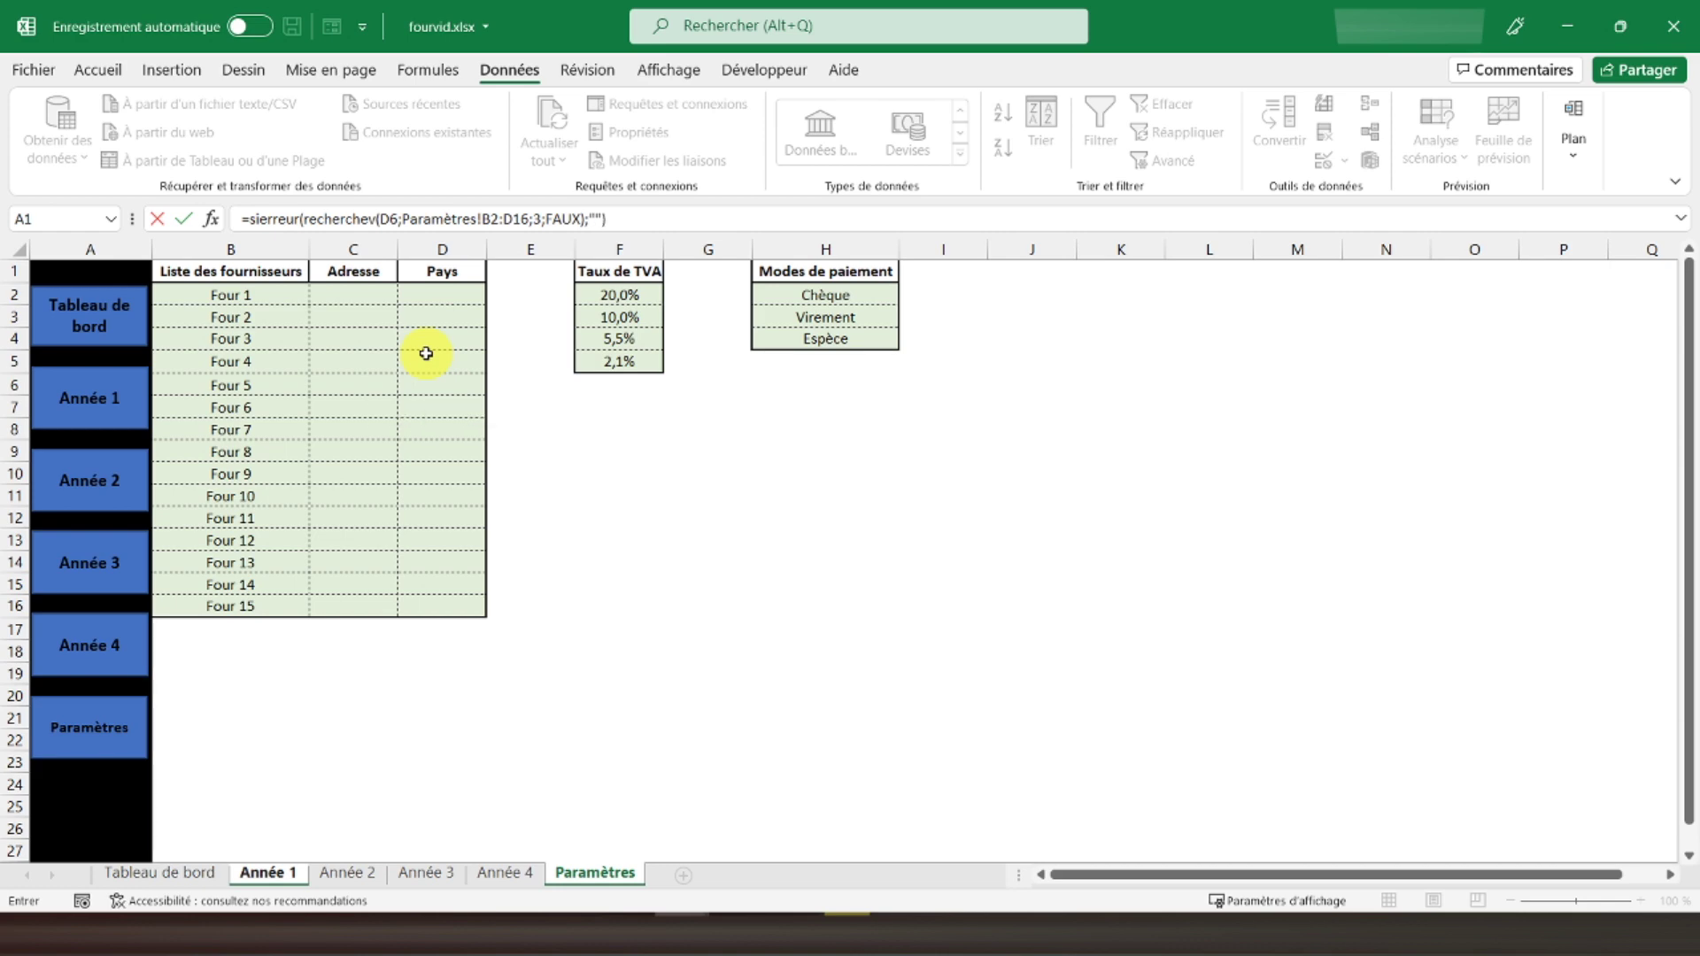
{"action": "key", "text": "Return"}
Make the lookup table reference in the E6 formula absolute as $B$2:$D$16.
{"action": "left_click", "coordinate": [465, 387]}
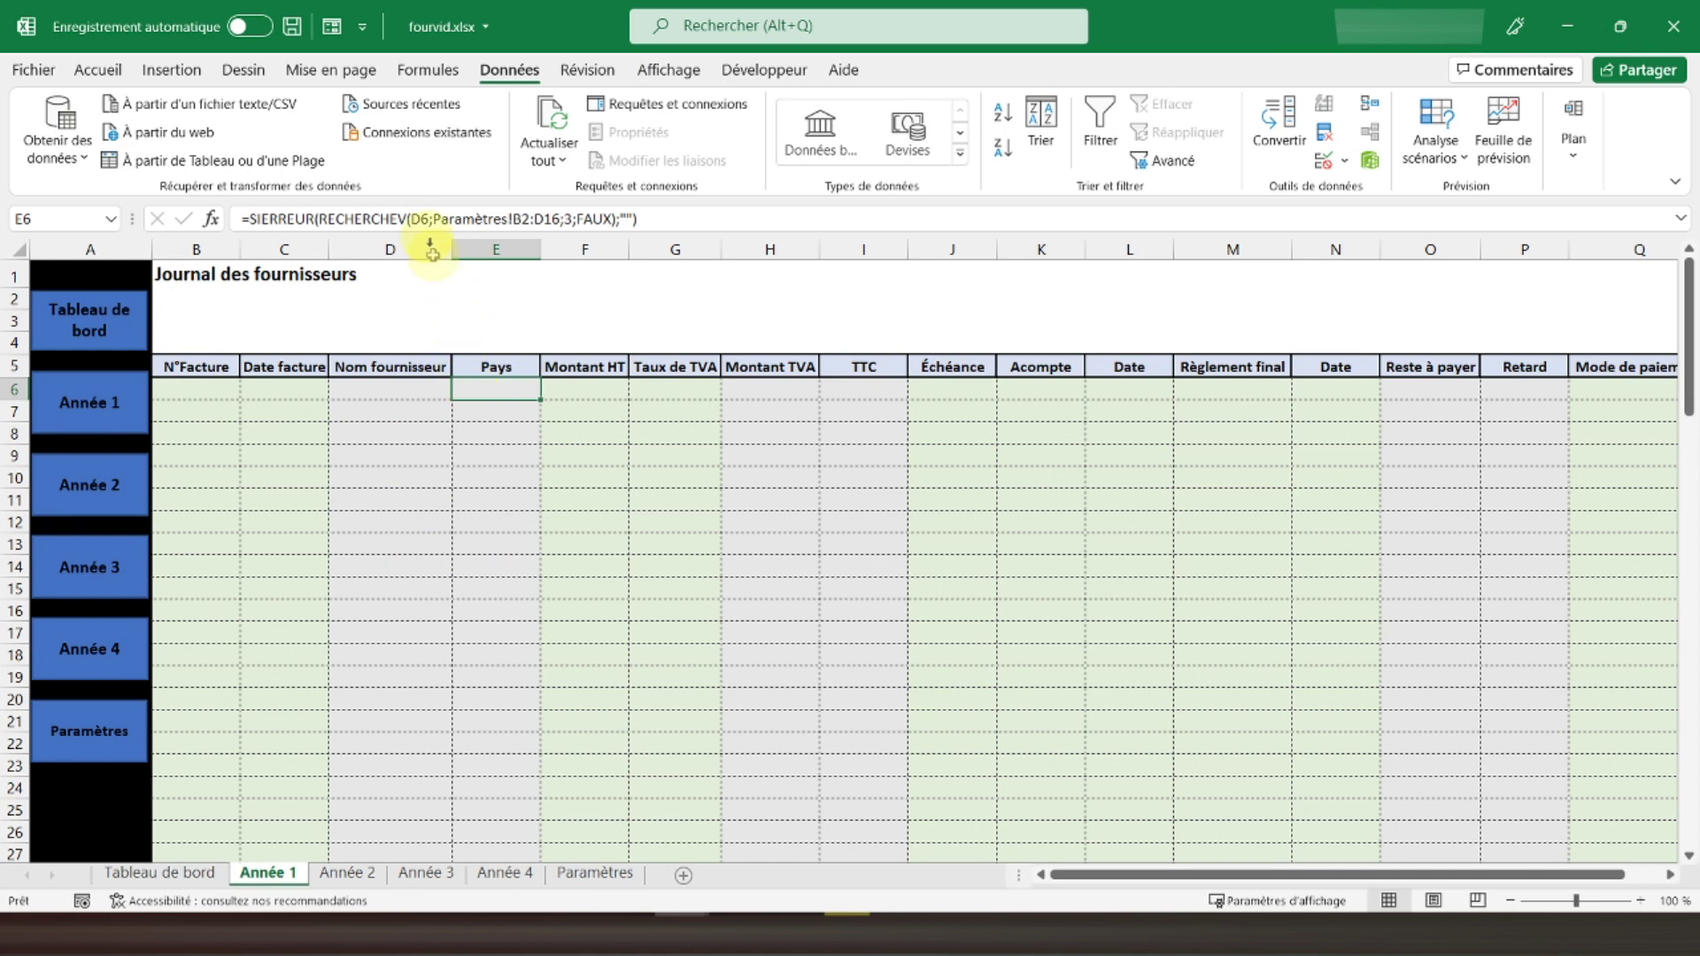
{"action": "left_click", "coordinate": [526, 215]}
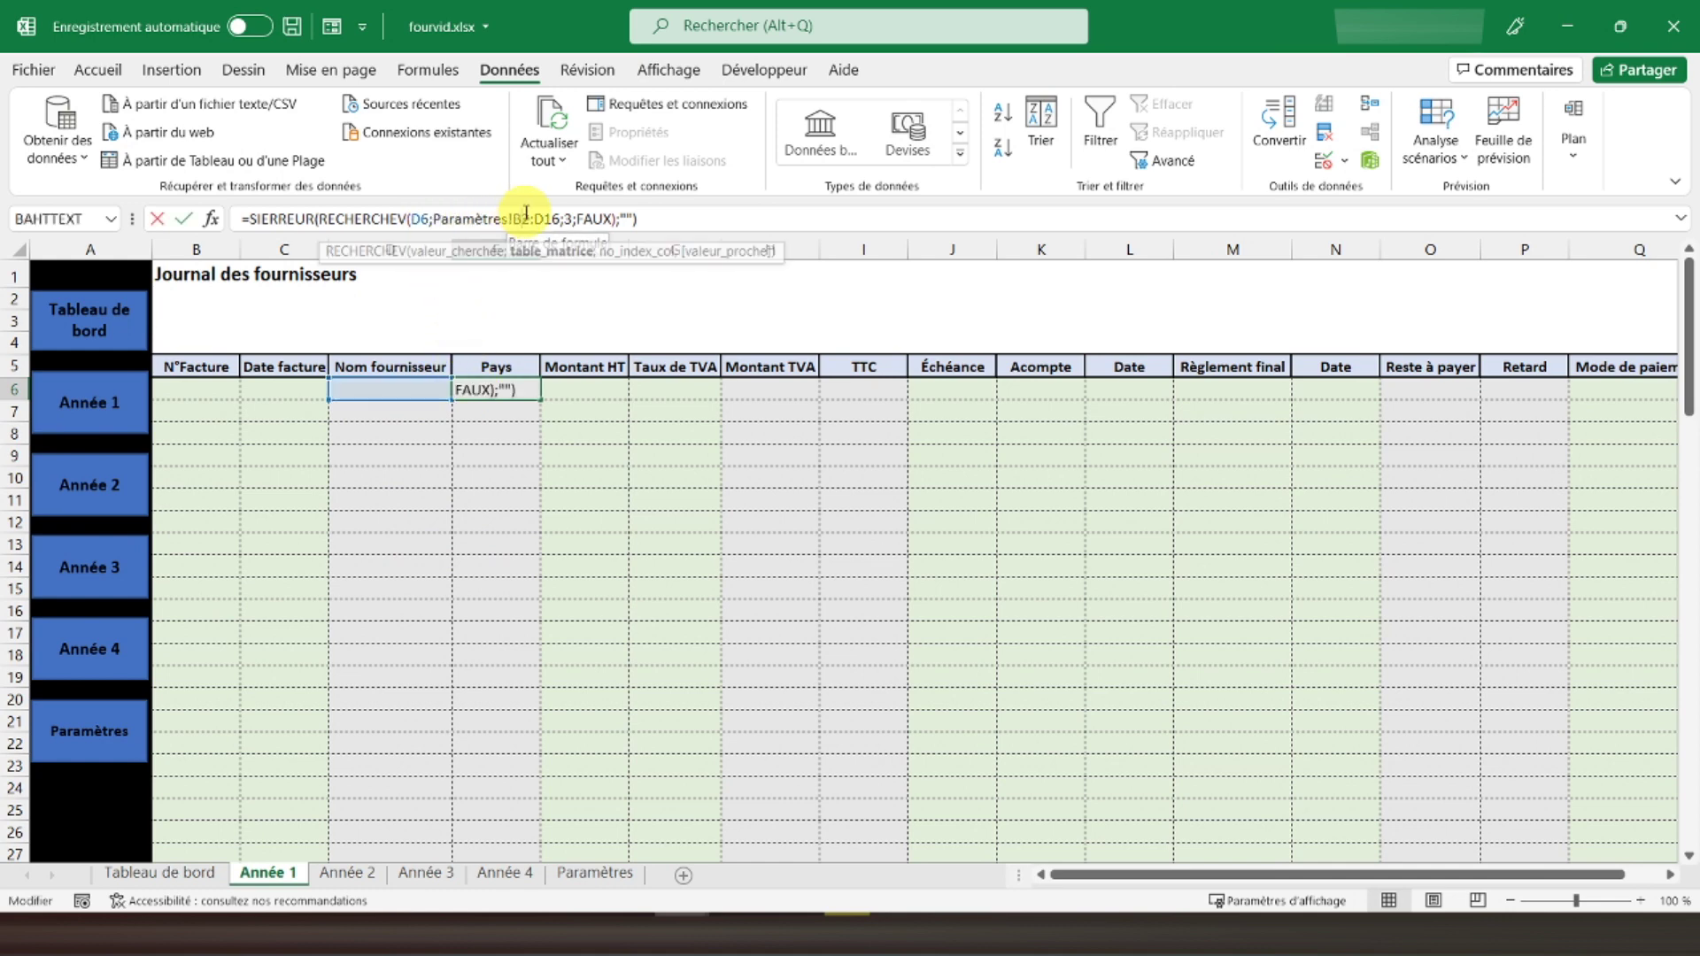
{"action": "key", "text": "F4"}
{"action": "left_click", "coordinate": [562, 219]}
{"action": "key", "text": "F4"}
{"action": "key", "text": "Return"}
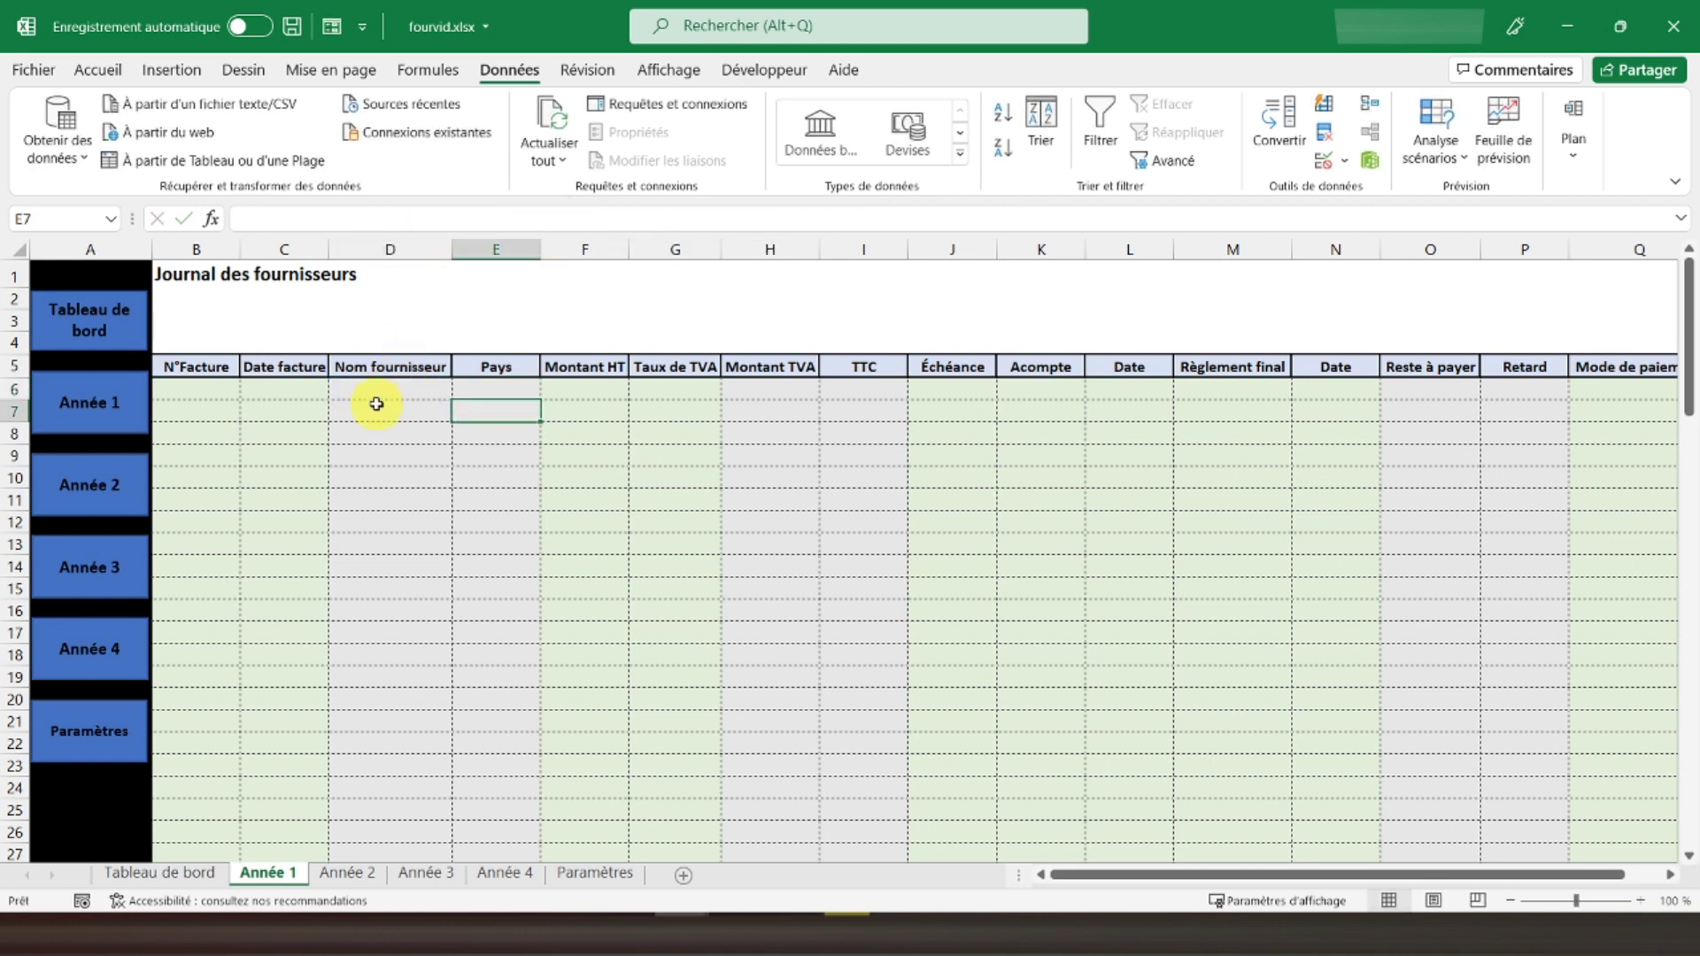
Choose Four 1 from the supplier drop-down list in D6 to test the Pays formula.
{"action": "left_click", "coordinate": [383, 390]}
{"action": "left_click", "coordinate": [481, 386]}
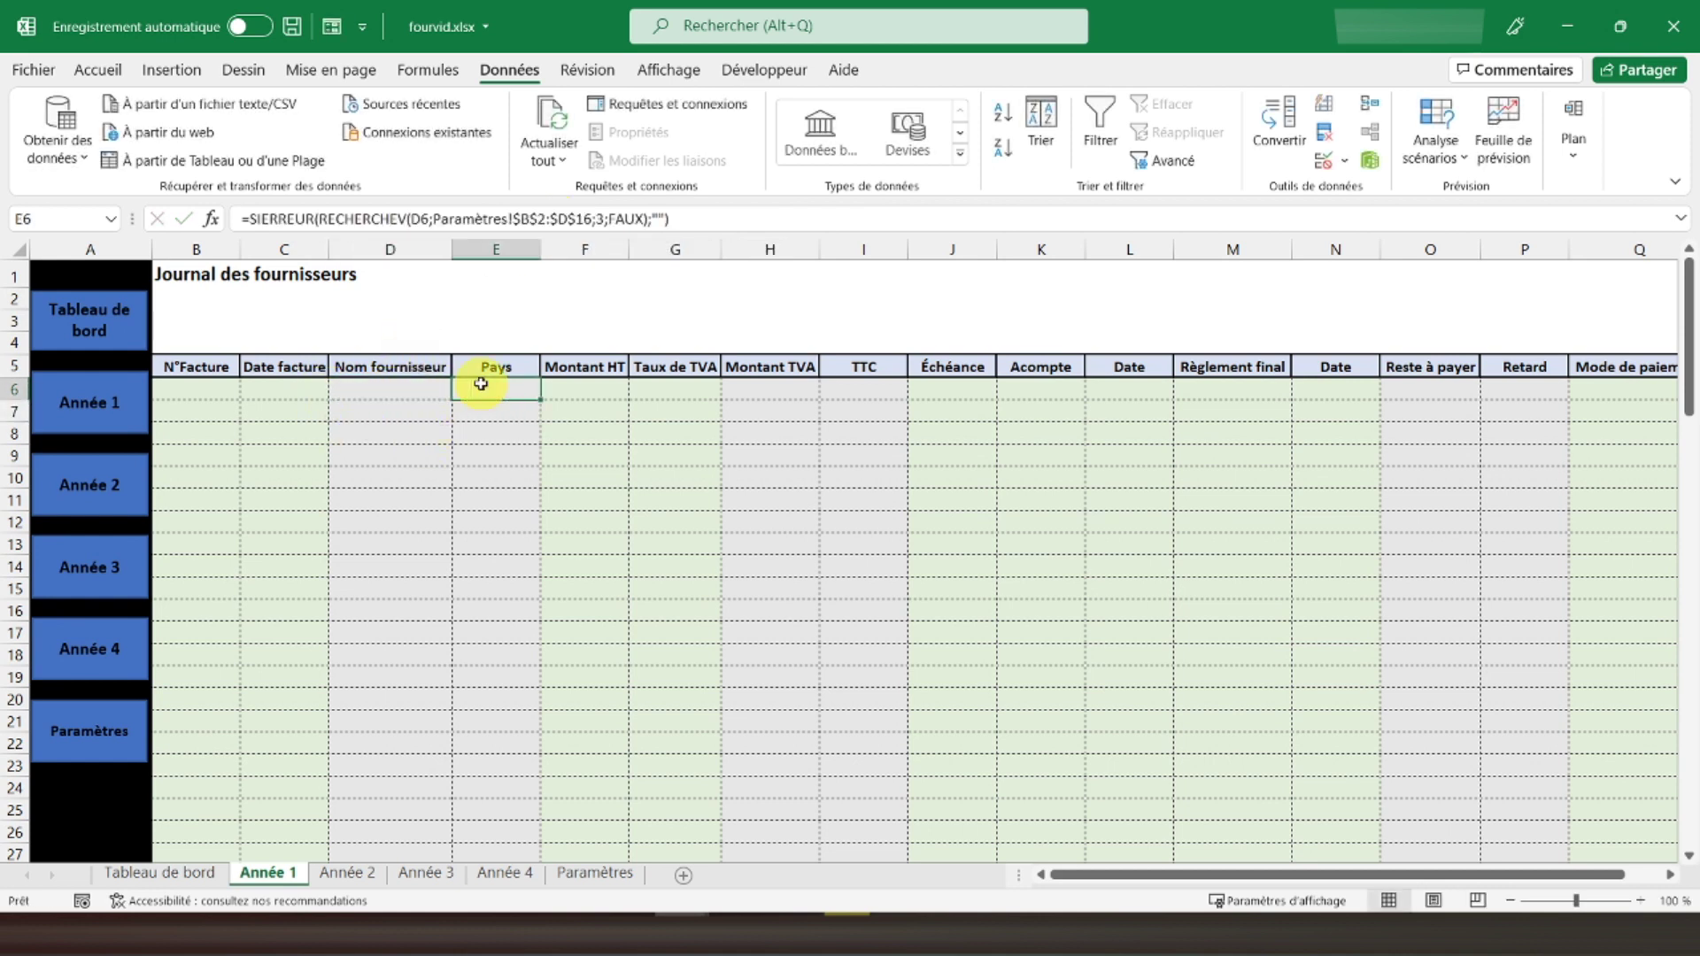
{"action": "left_click", "coordinate": [418, 387]}
{"action": "left_click", "coordinate": [461, 389]}
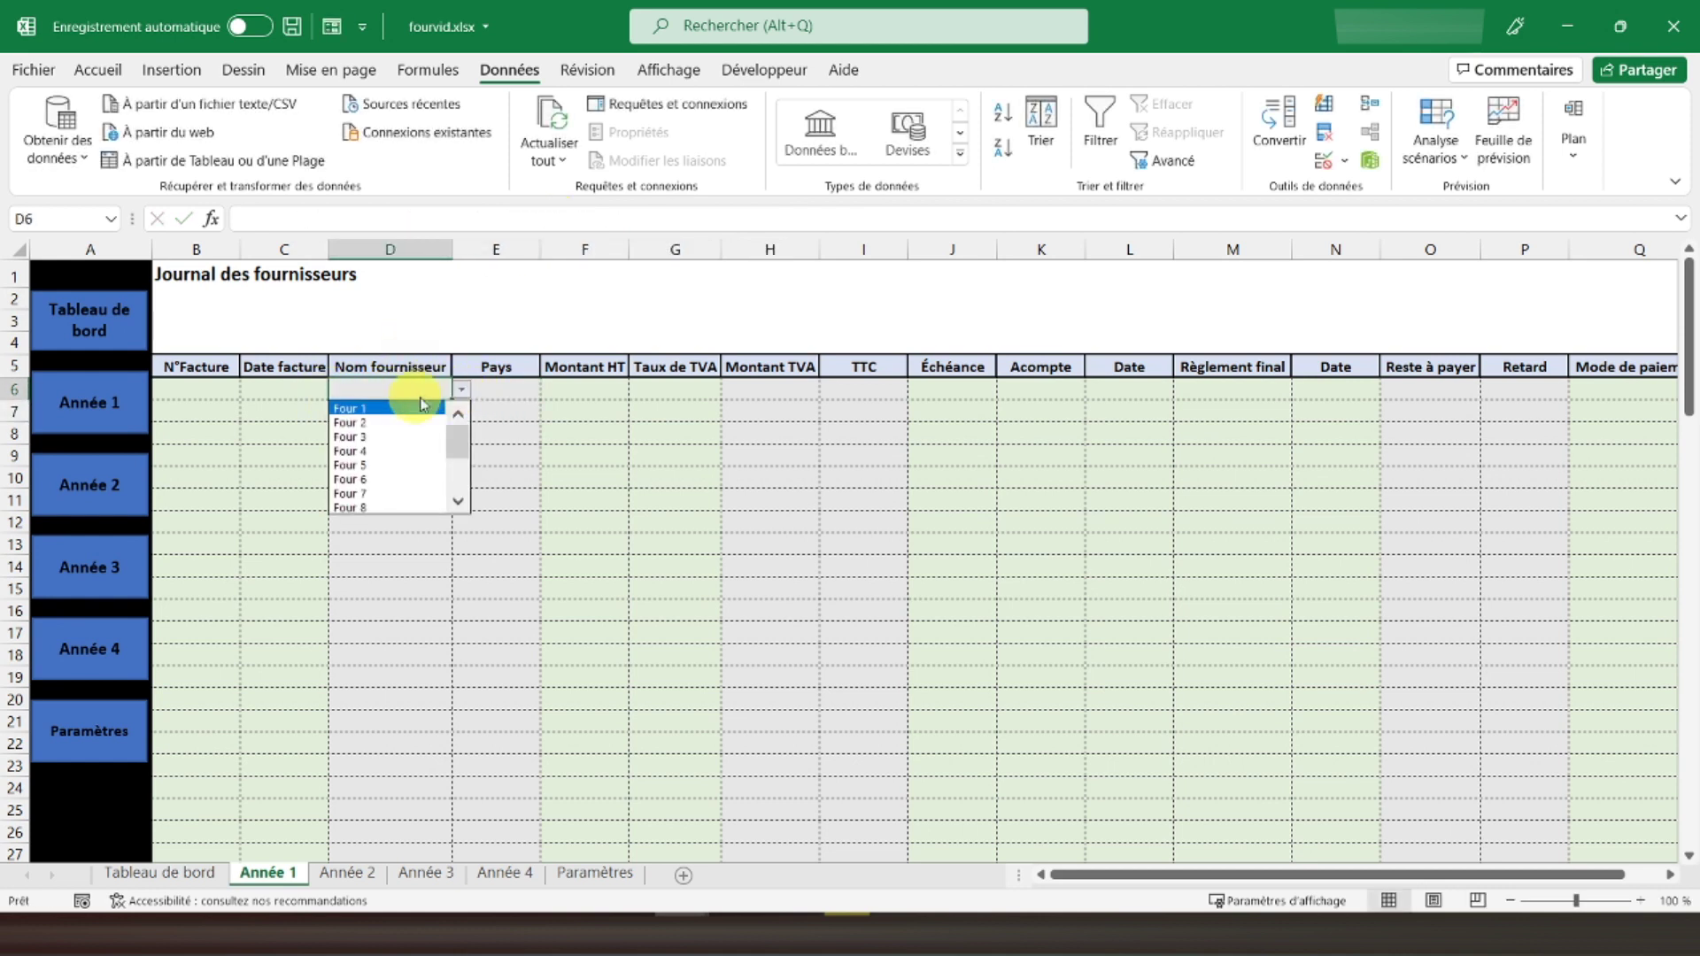
{"action": "left_click", "coordinate": [407, 415]}
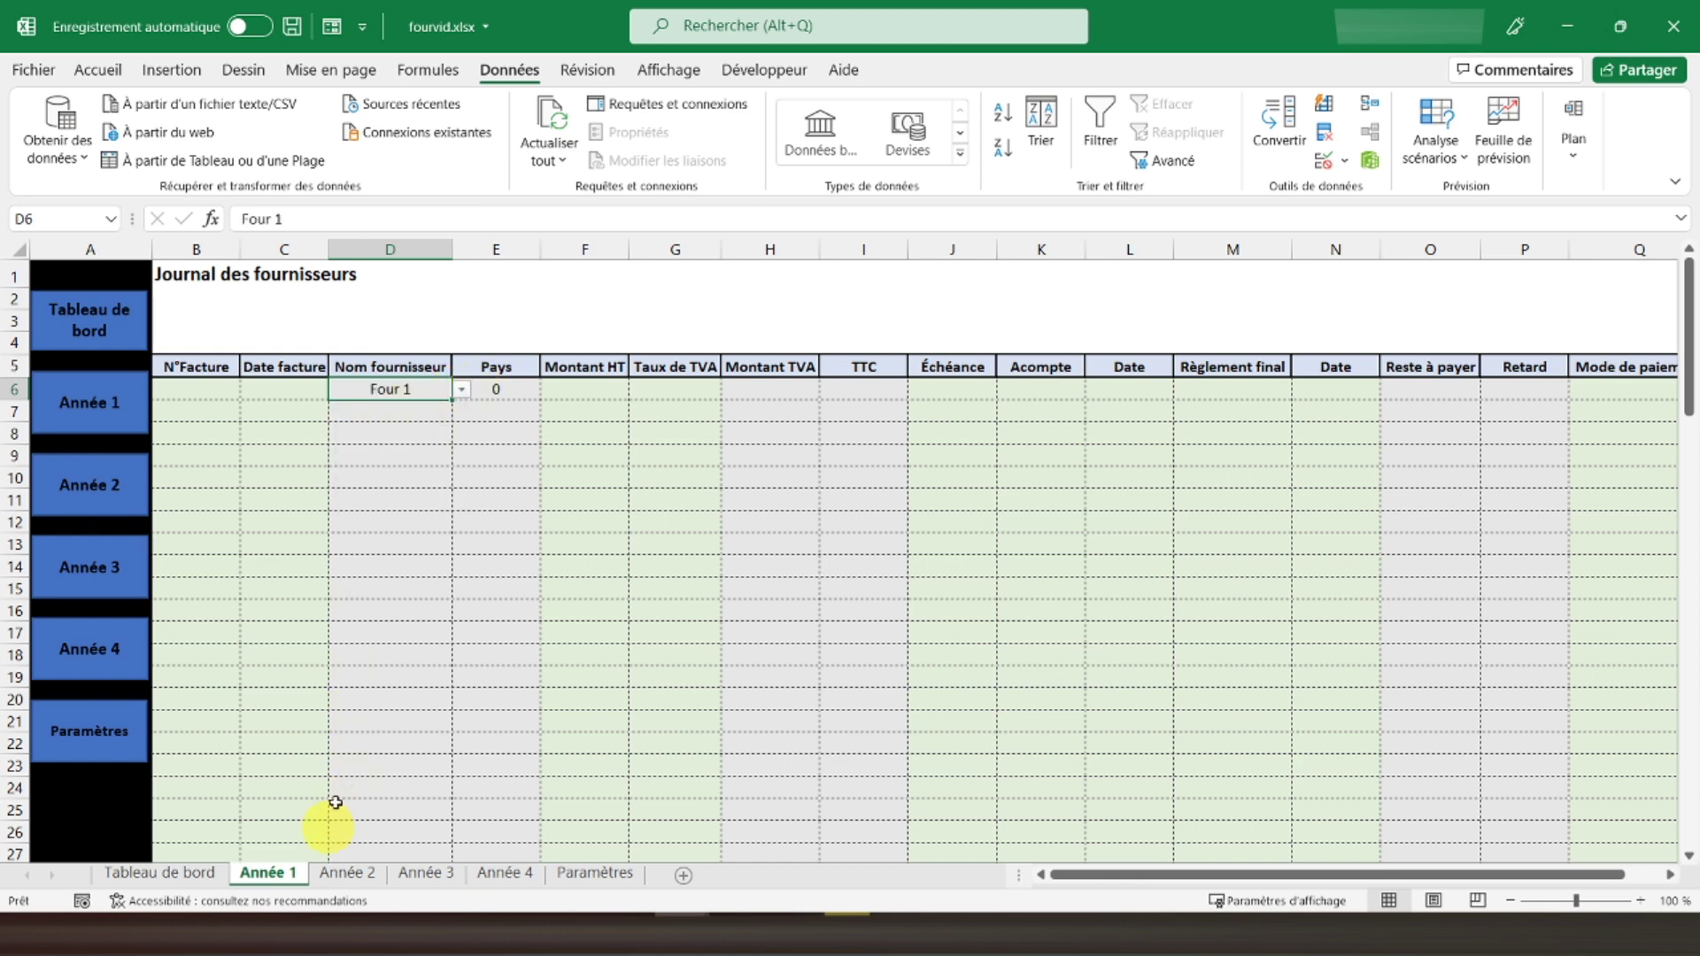
On the Paramètres sheet, enter France, Espagne and Portugal in D2:D4 under Pays.
{"action": "left_click", "coordinate": [575, 873]}
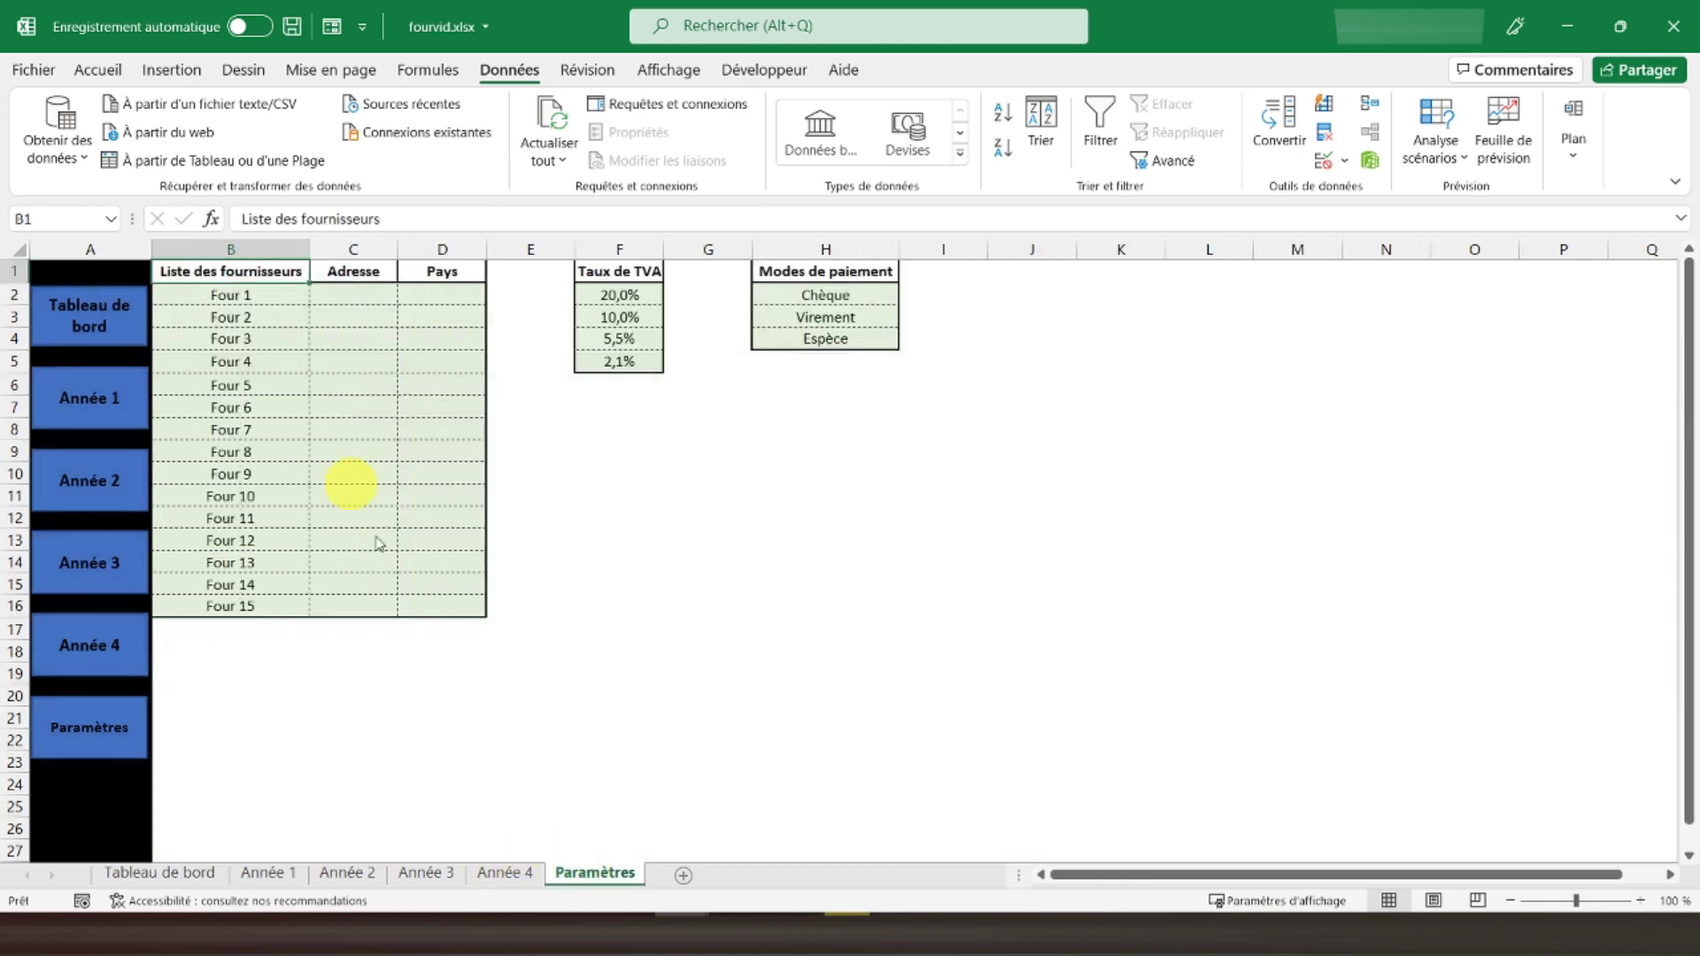
{"action": "left_click", "coordinate": [429, 298]}
{"action": "type", "text": "France"}
{"action": "key", "text": "Return"}
{"action": "type", "text": "Espagne"}
{"action": "key", "text": "Escape"}
{"action": "key", "text": "Down"}
{"action": "type", "text": "Portugal"}
{"action": "key", "text": "Return"}
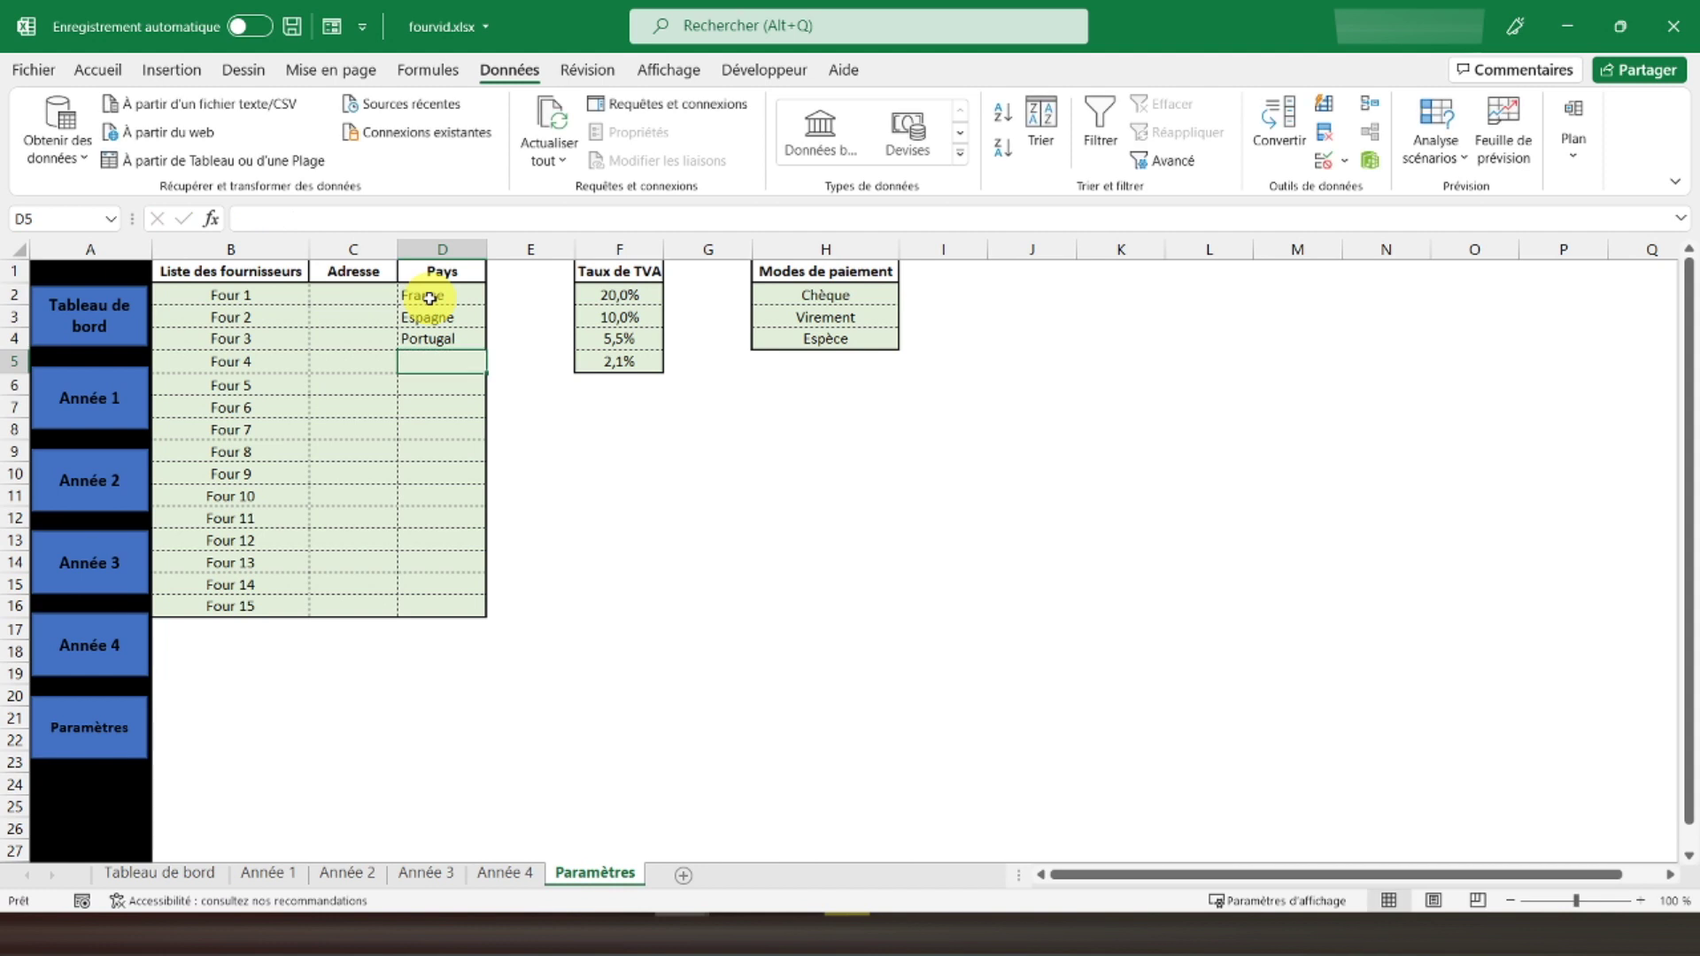
Copy the three countries in D2:D4 and paste them as values over D5:D16 for the remaining suppliers.
{"action": "left_click_drag", "start_coordinate": [429, 298], "coordinate": [440, 340]}
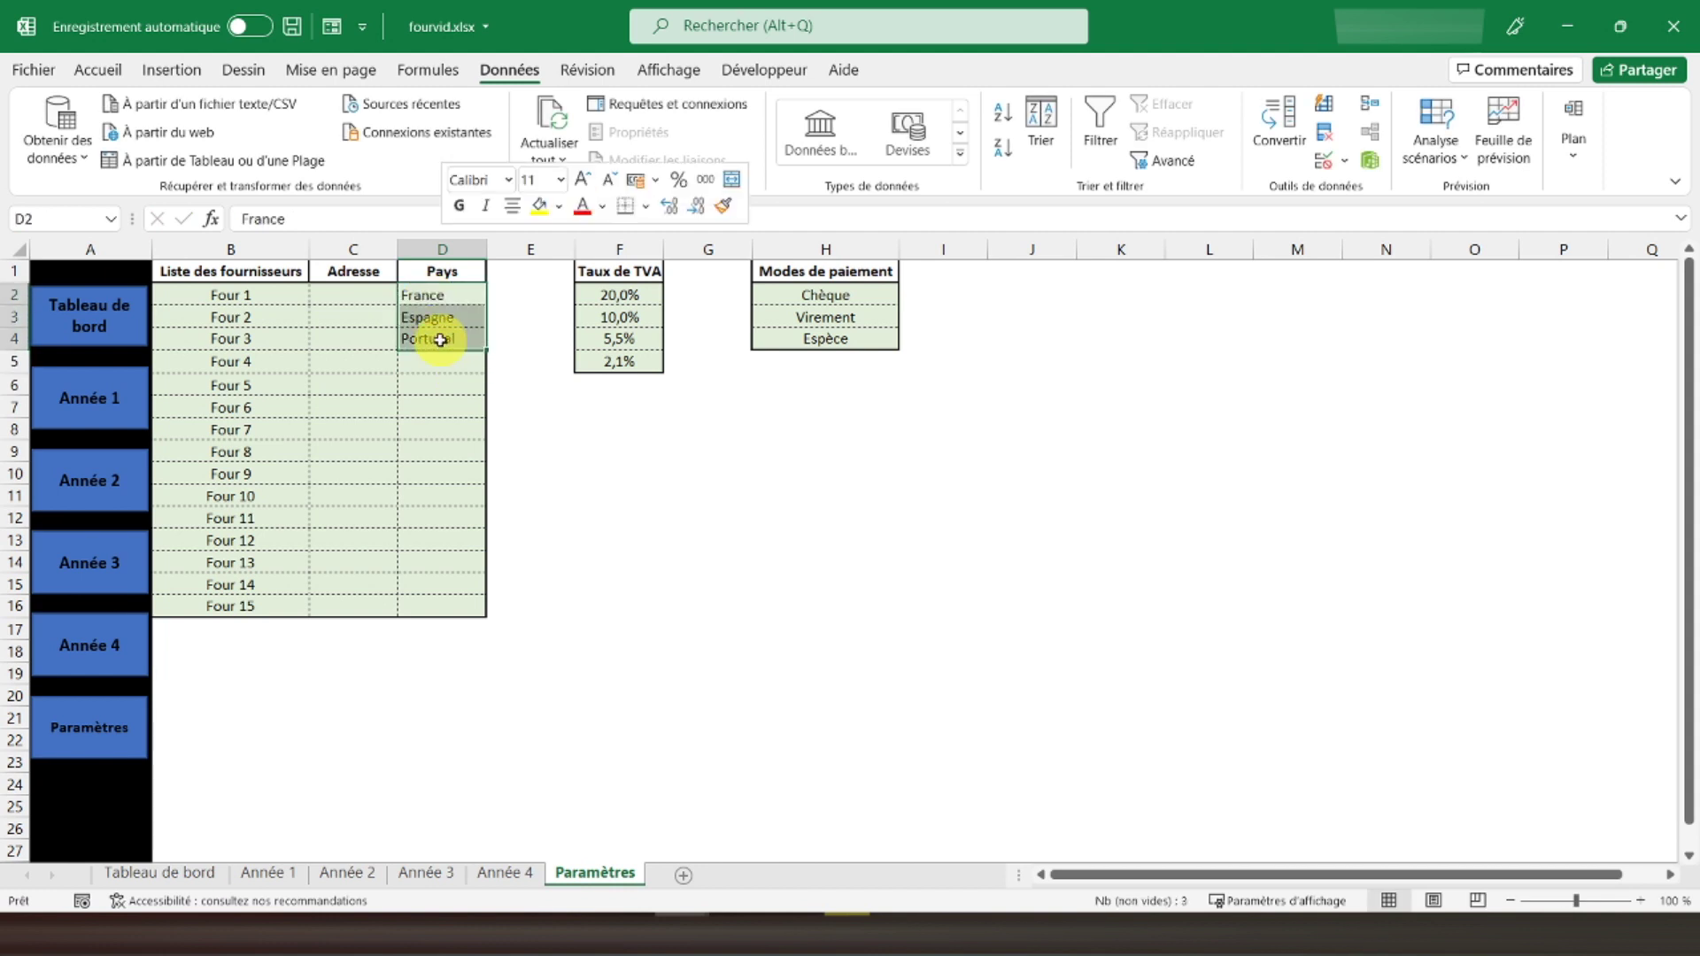
{"action": "right_click", "coordinate": [440, 340]}
{"action": "key", "text": "Escape"}
{"action": "key", "text": "ctrl+c"}
{"action": "left_click_drag", "start_coordinate": [436, 369], "coordinate": [433, 595]}
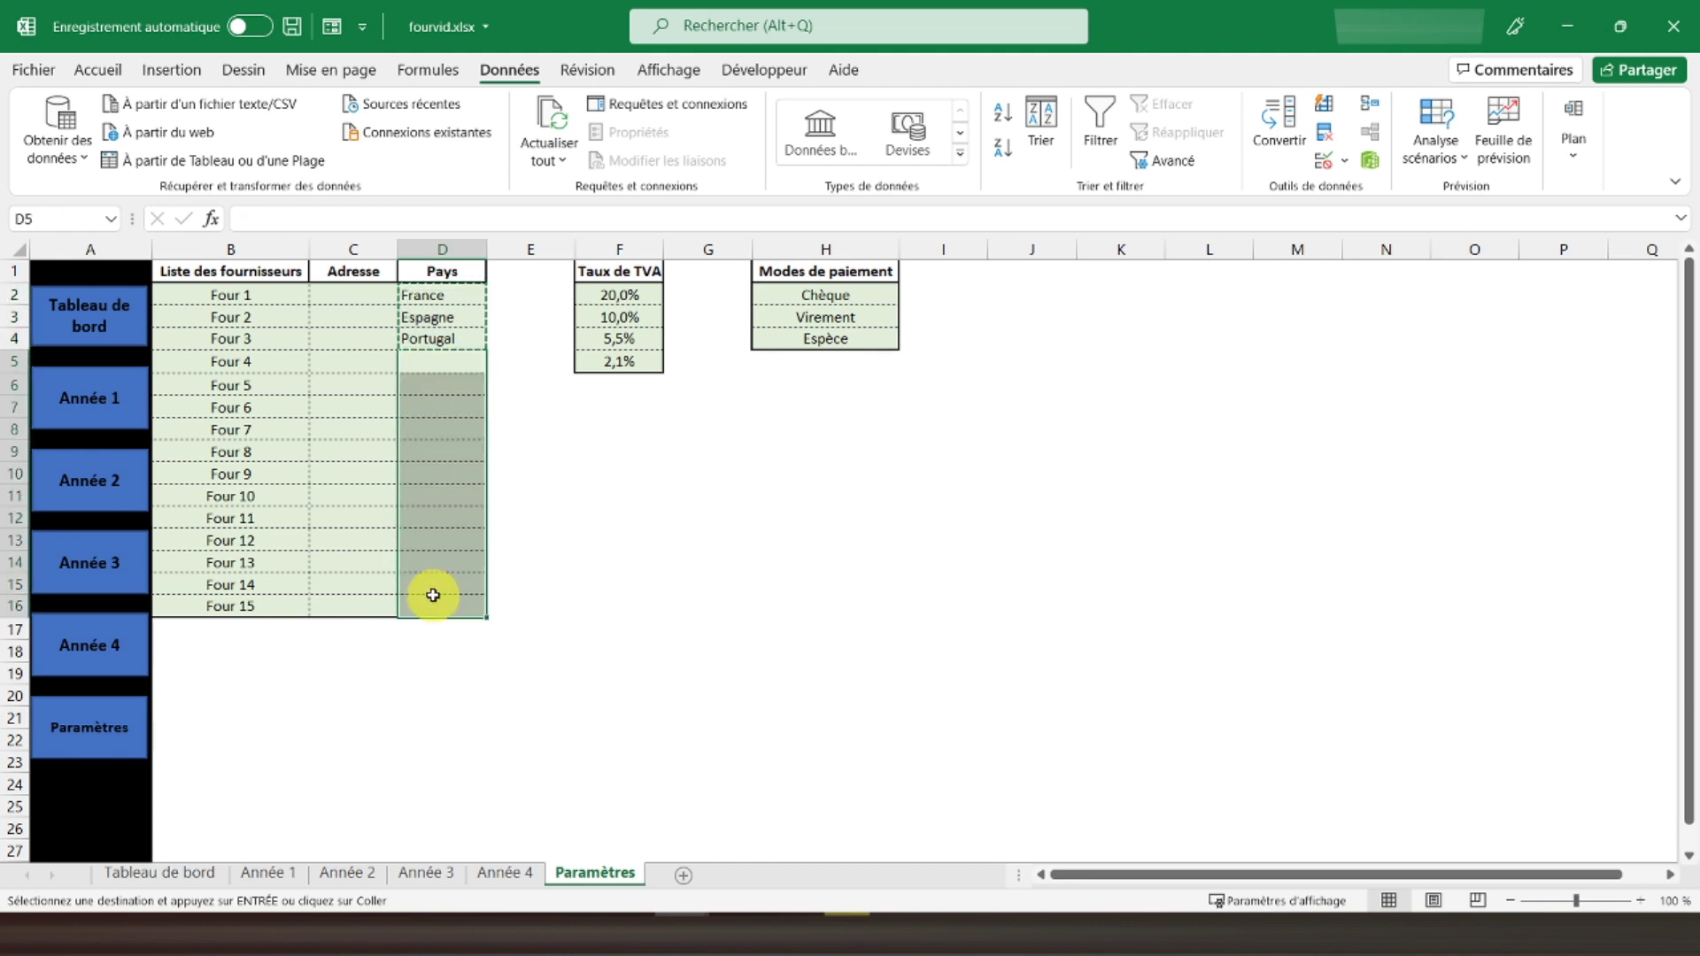
{"action": "right_click", "coordinate": [440, 354]}
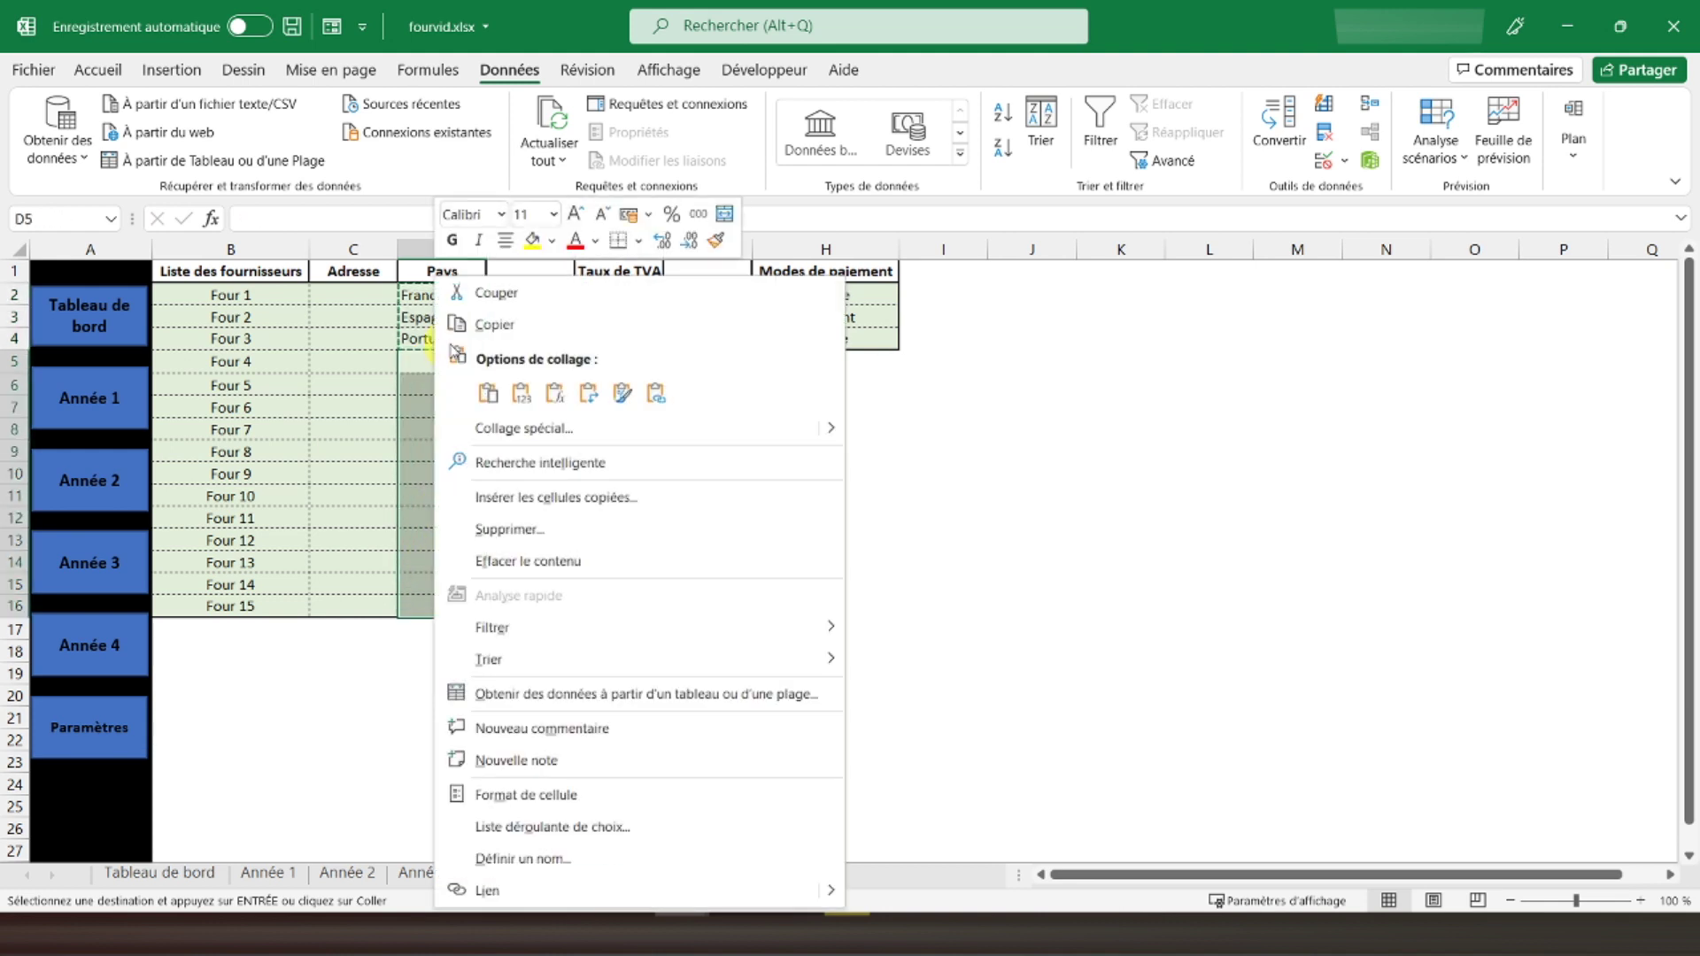
{"action": "left_click", "coordinate": [512, 392]}
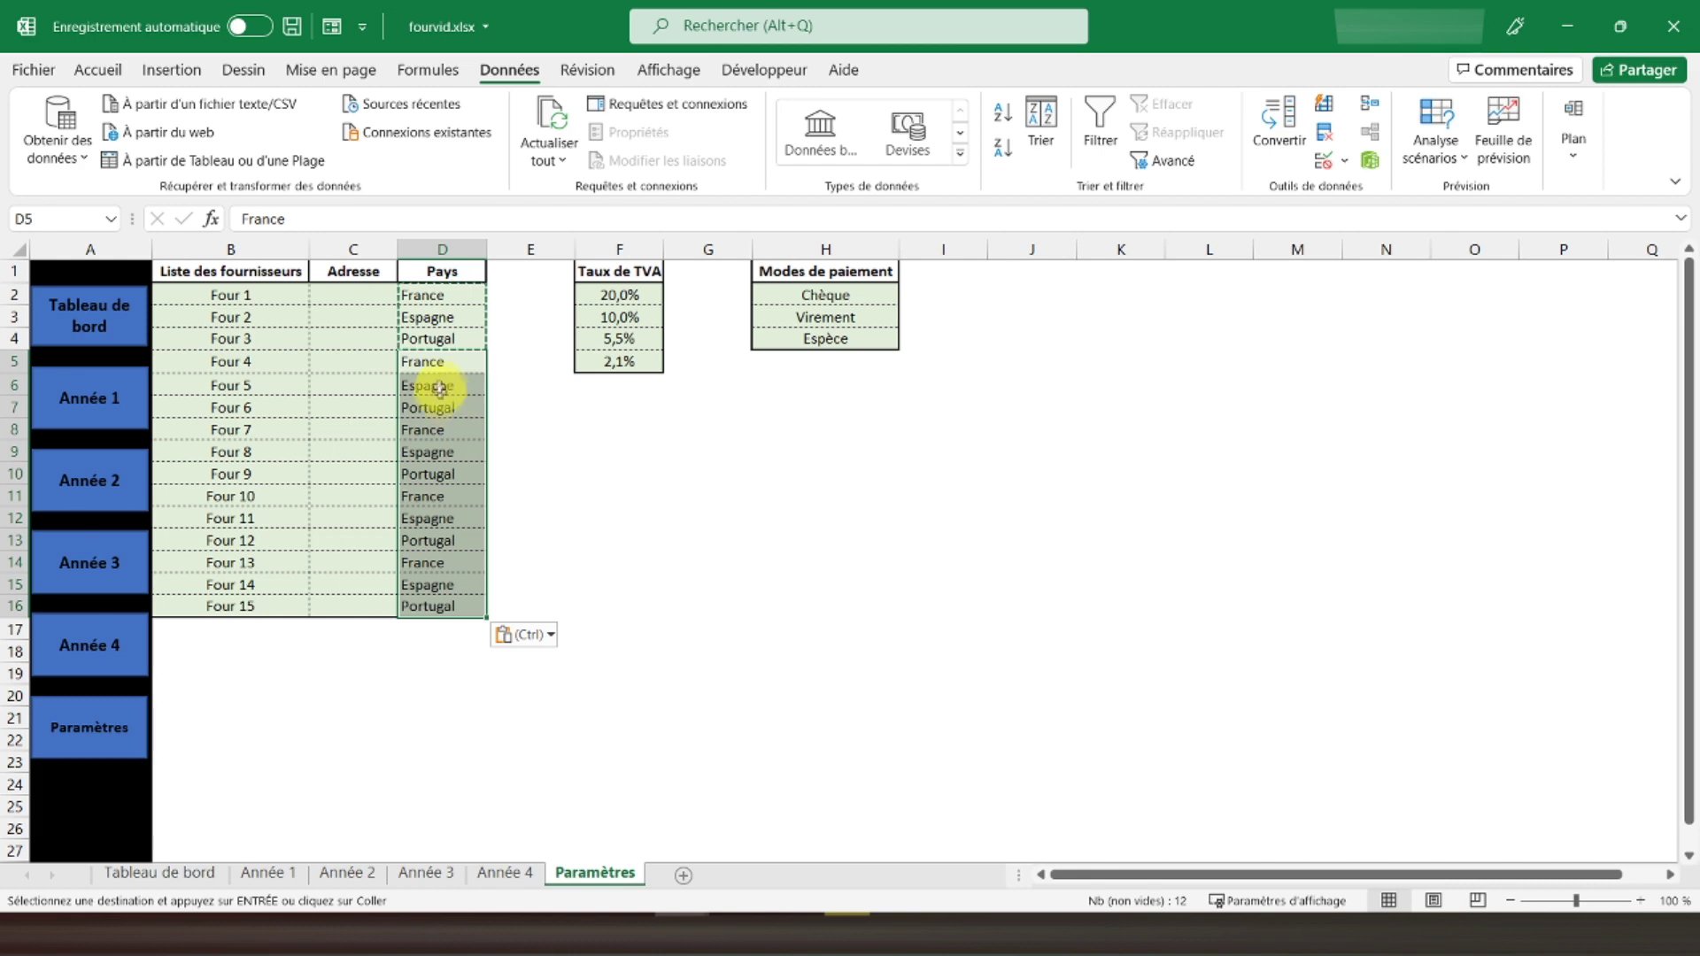
On the Année 1 sheet, change the supplier in D6 to Four 3 using its drop-down list.
{"action": "left_click", "coordinate": [262, 872]}
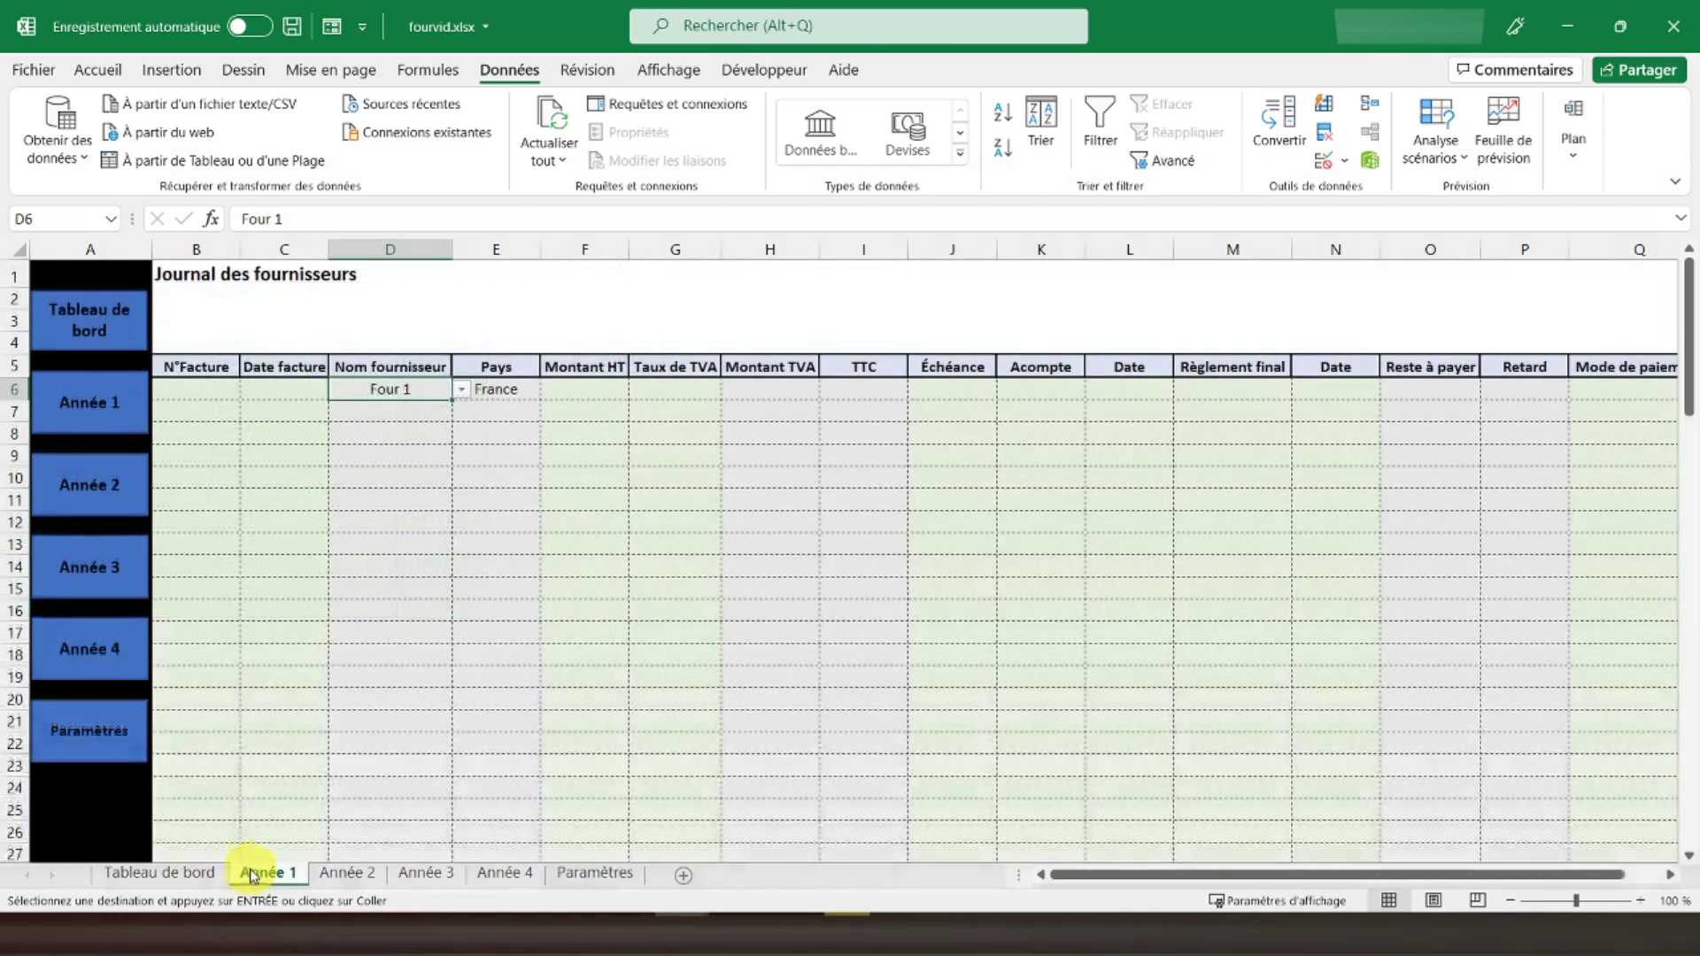
{"action": "left_click", "coordinate": [494, 386]}
{"action": "left_click", "coordinate": [439, 390]}
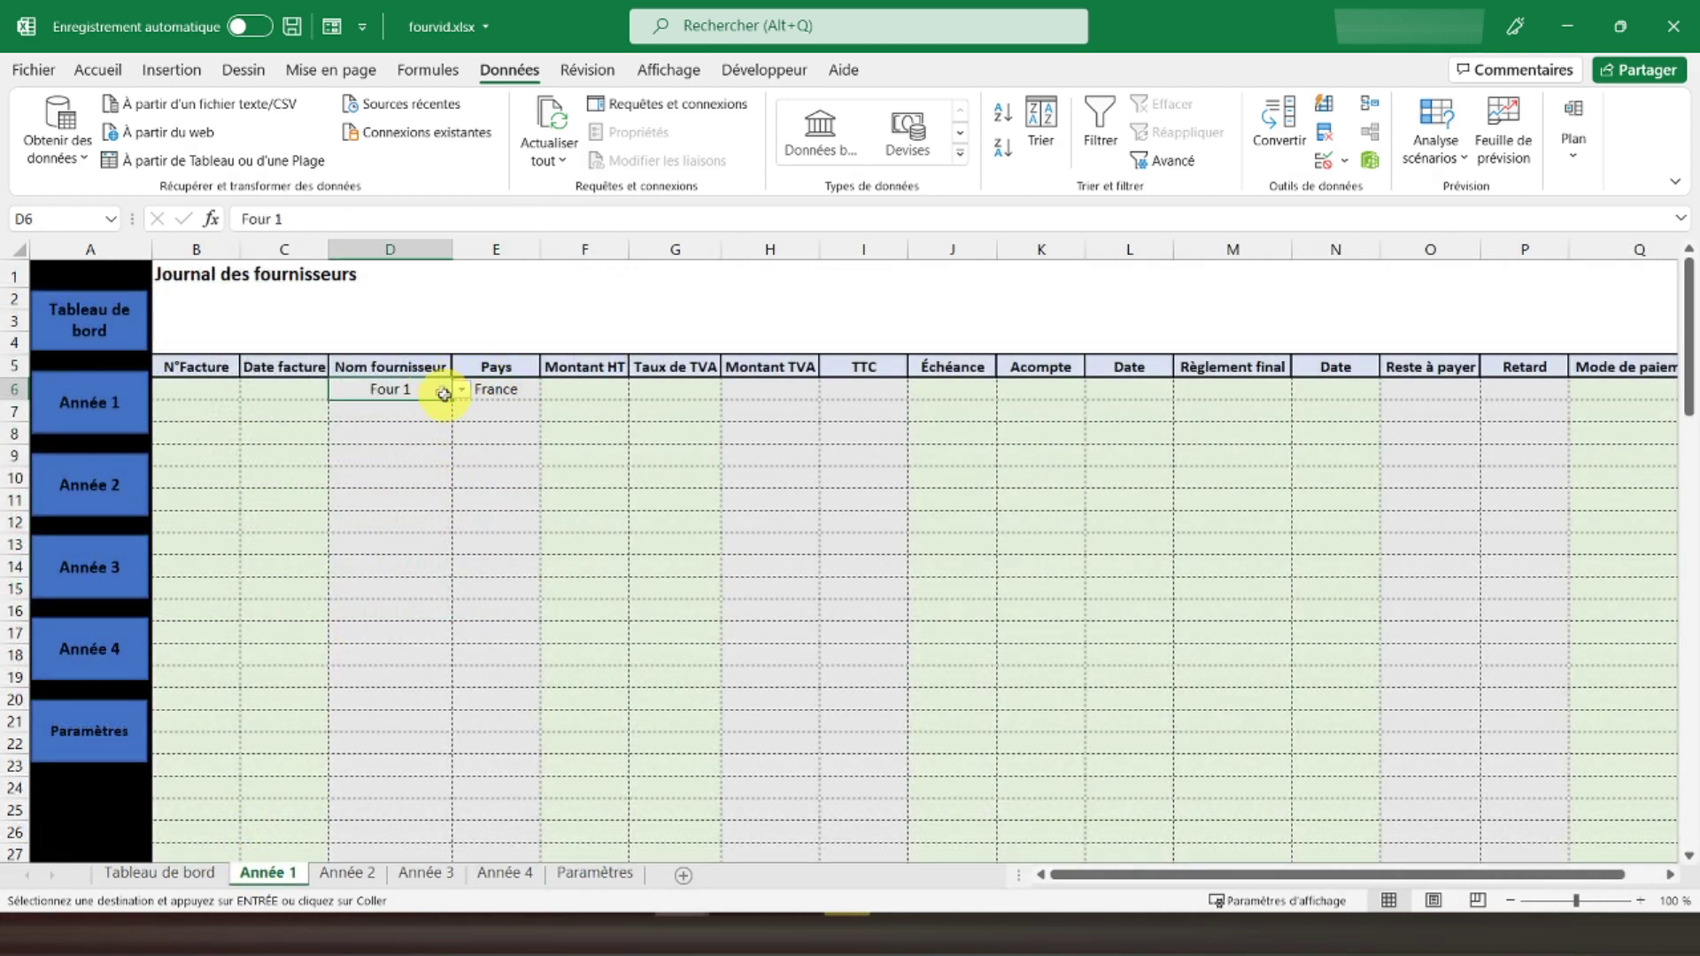
{"action": "left_click", "coordinate": [461, 391]}
{"action": "left_click", "coordinate": [402, 432]}
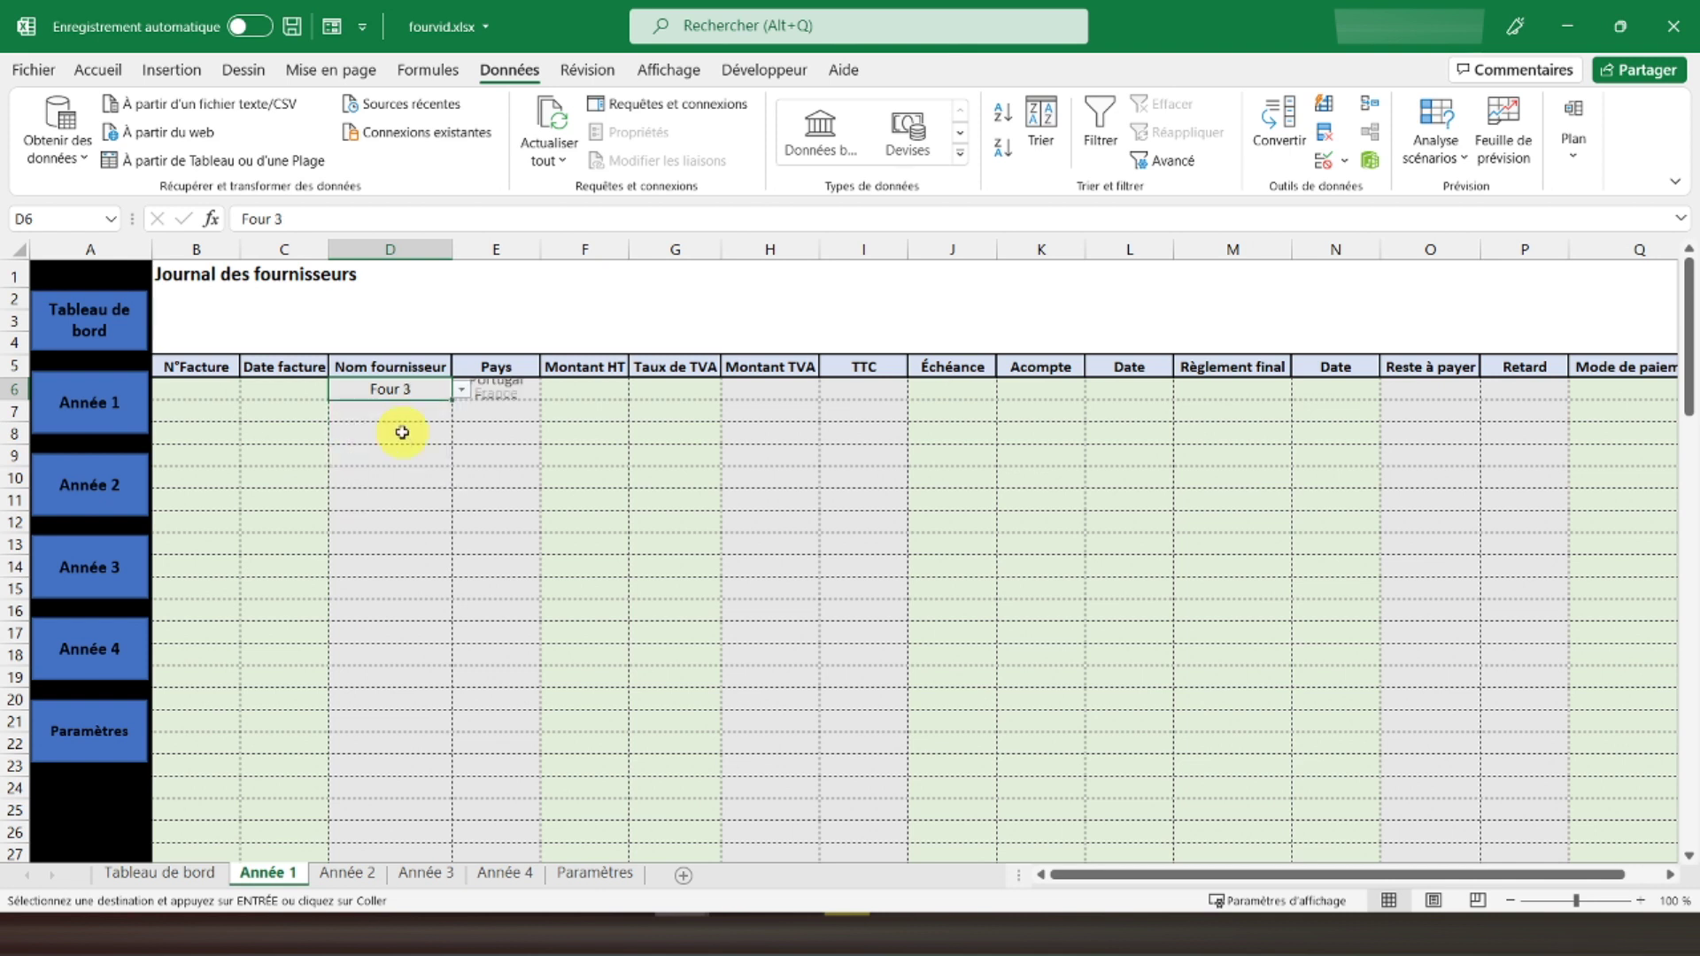
Copy the Pays formula from E6 and paste only the formula into E7:E100.
{"action": "left_click", "coordinate": [504, 389]}
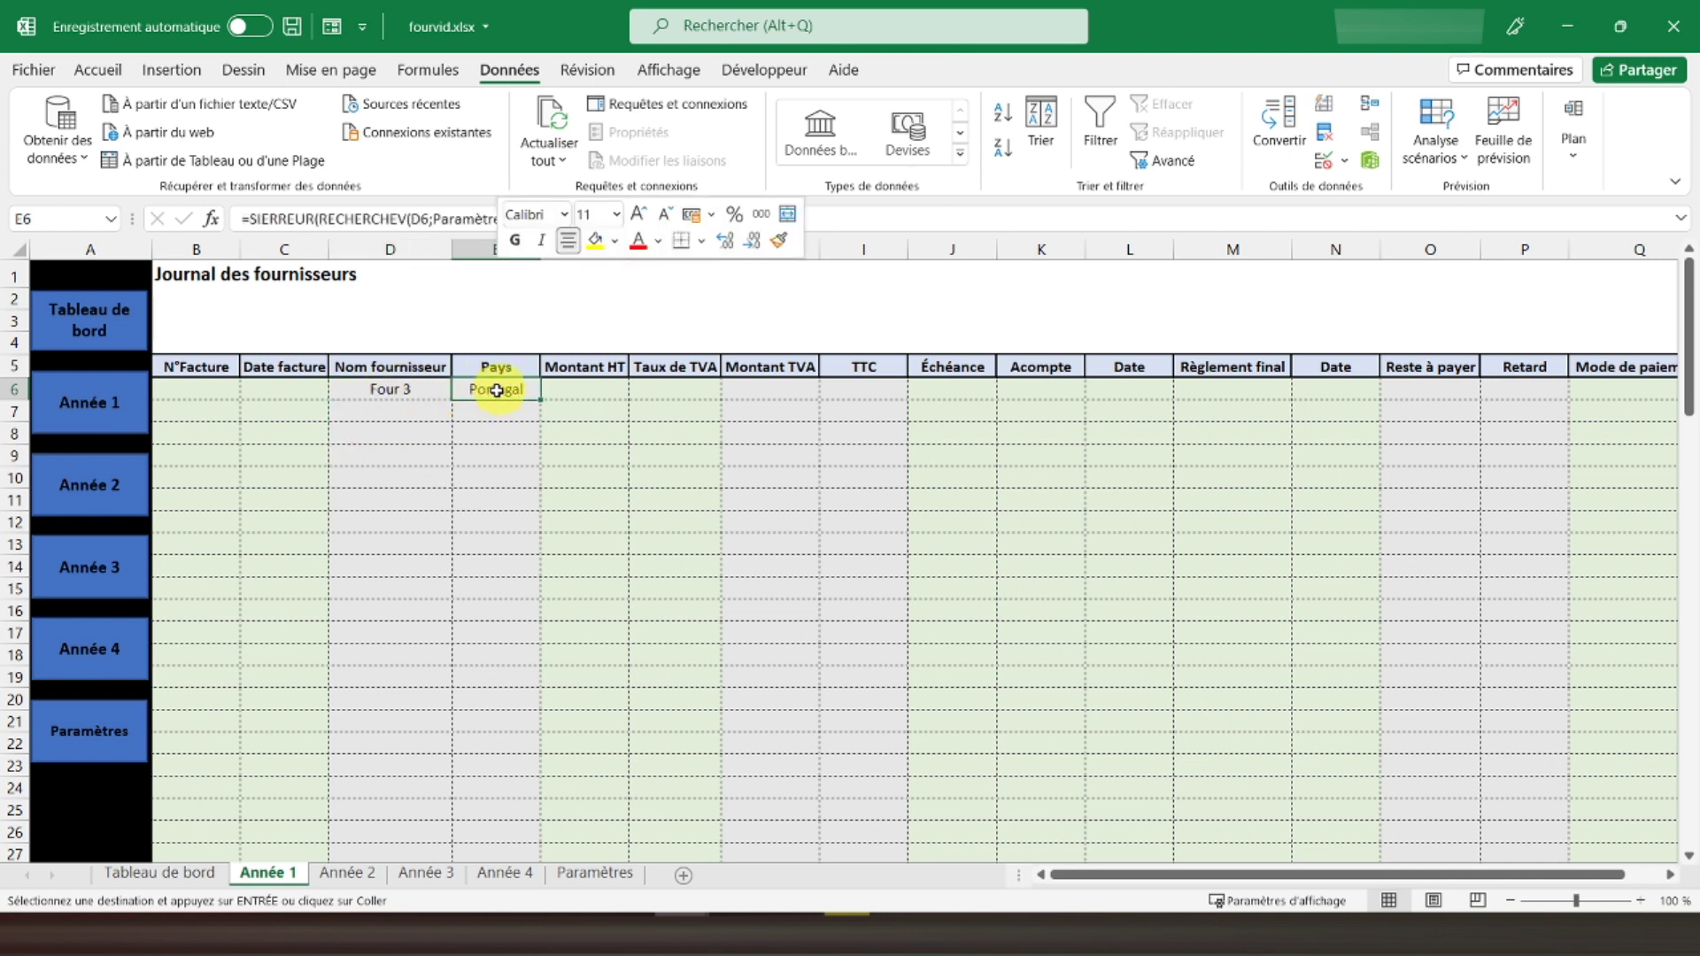
{"action": "right_click", "coordinate": [496, 391]}
{"action": "left_click", "coordinate": [567, 323]}
{"action": "left_click_drag", "start_coordinate": [478, 404], "coordinate": [511, 799]}
{"action": "right_click", "coordinate": [482, 692]}
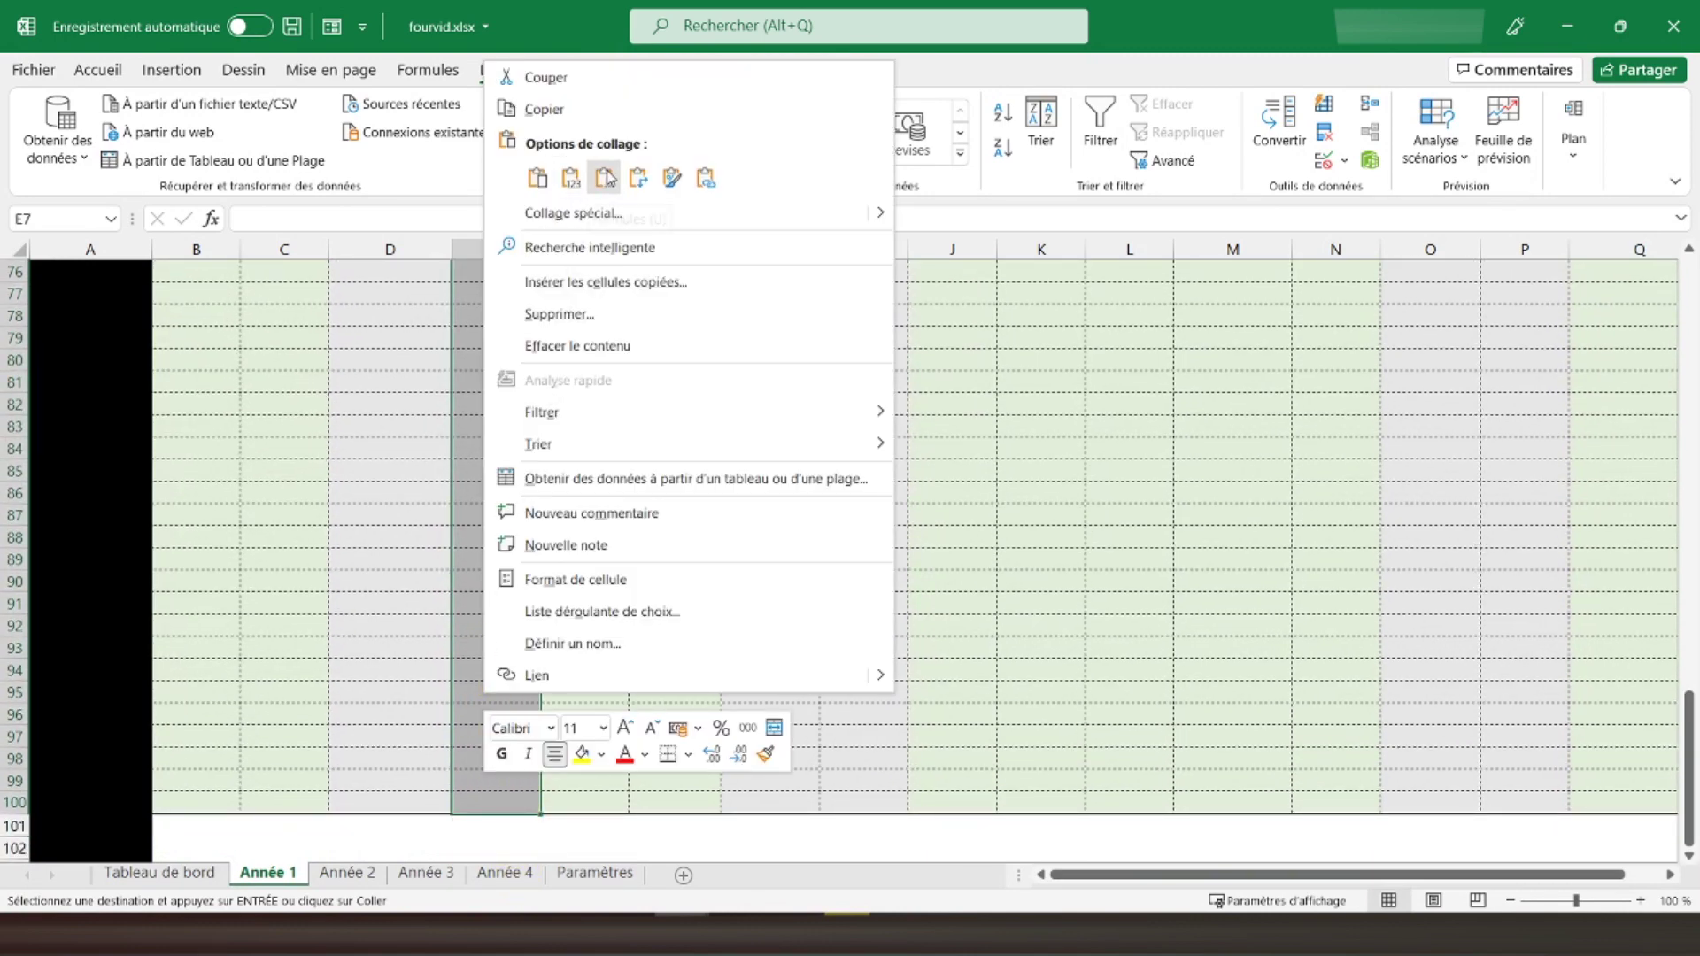
{"action": "left_click", "coordinate": [608, 180]}
{"action": "scroll", "coordinate": [661, 403], "scroll_direction": "up", "scroll_amount": 20}
{"action": "left_click", "coordinate": [526, 391]}
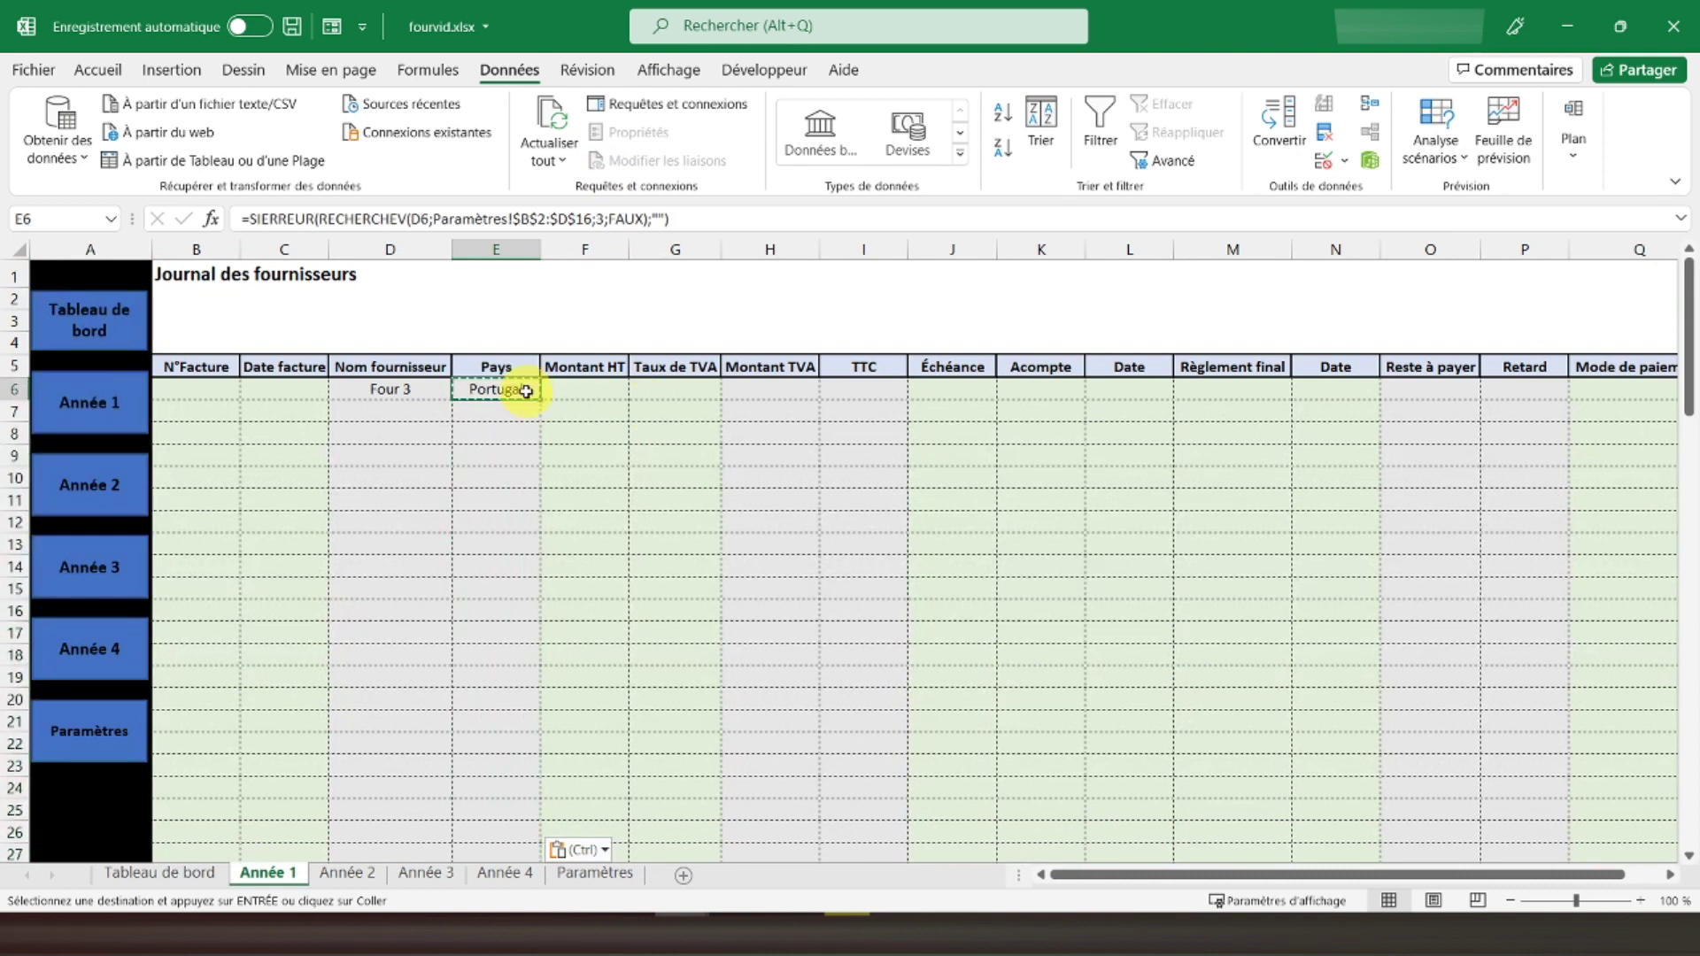
Add a drop-down list validation to the Taux de TVA cells G6:G100, sourced from Paramètres F2:F5, and check its choices.
{"action": "key", "text": "Right"}
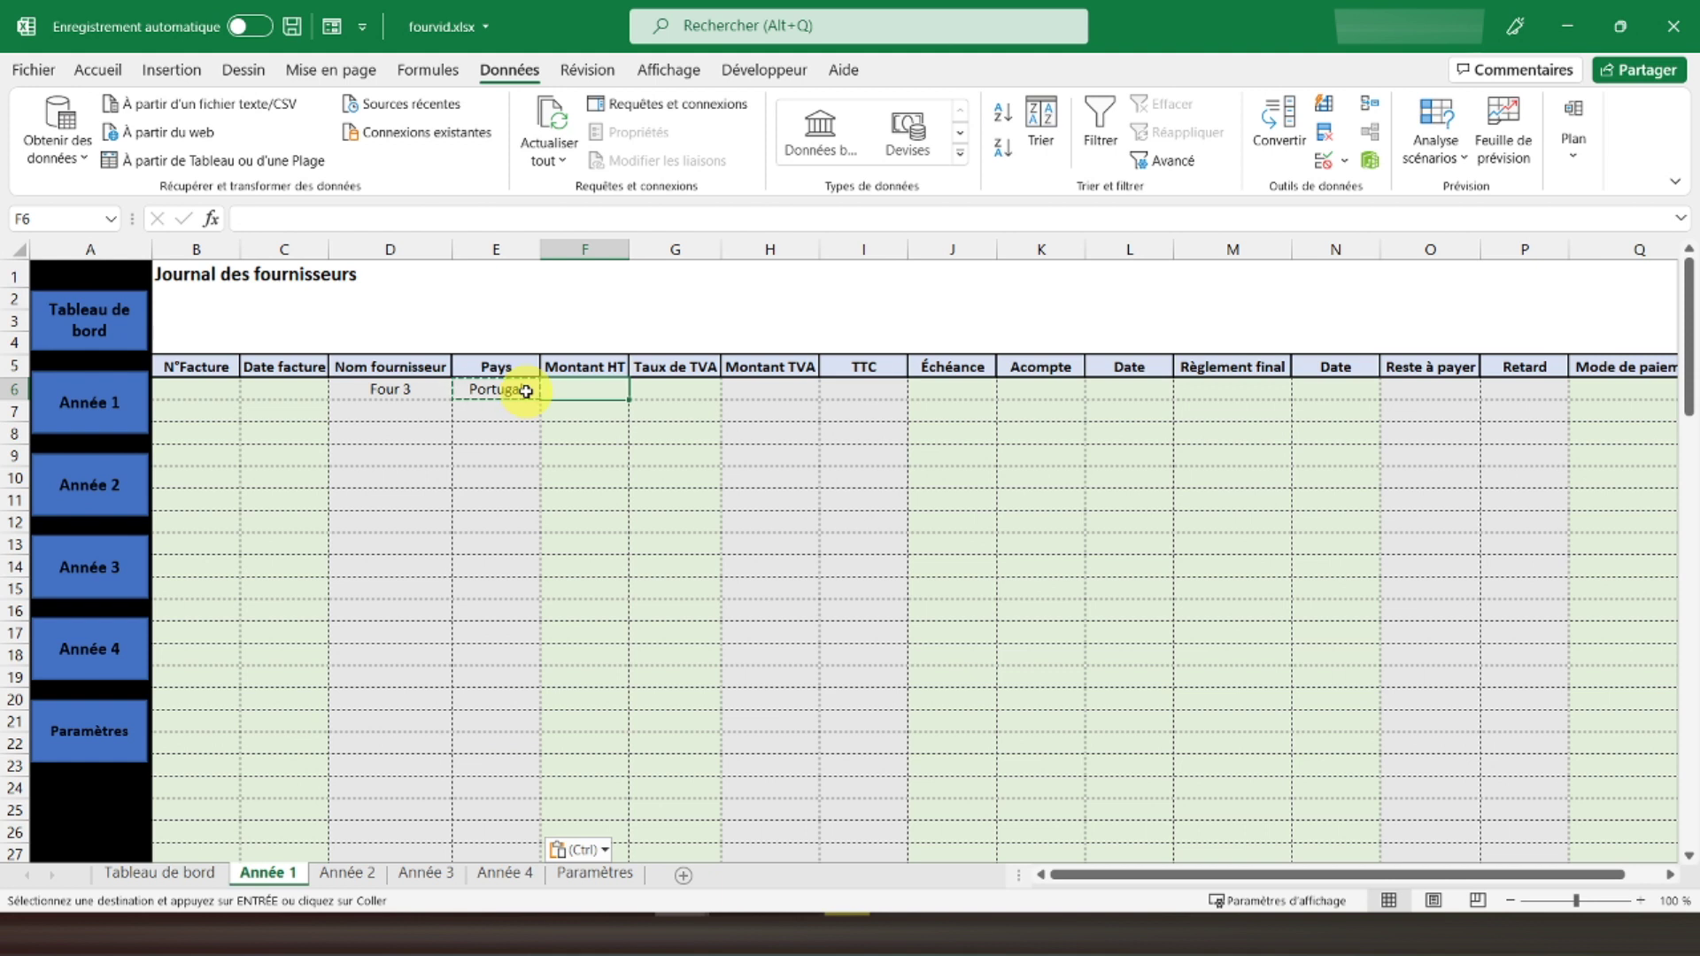
{"action": "key", "text": "Right"}
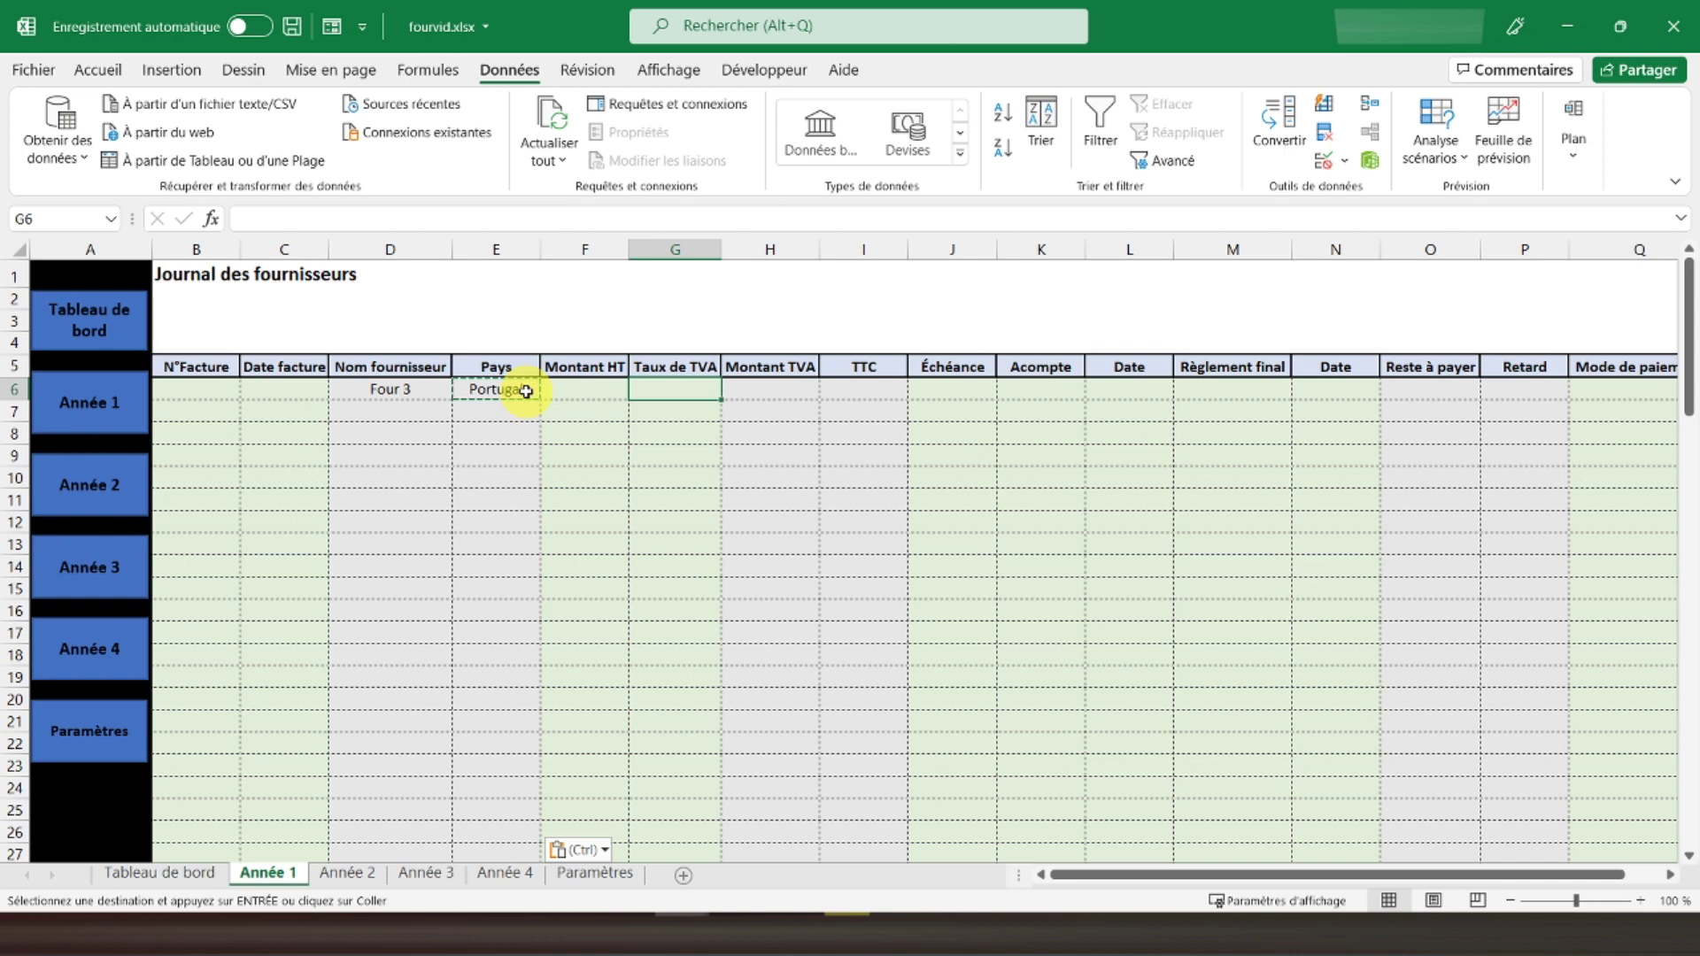
{"action": "left_click_drag", "start_coordinate": [693, 384], "coordinate": [683, 827]}
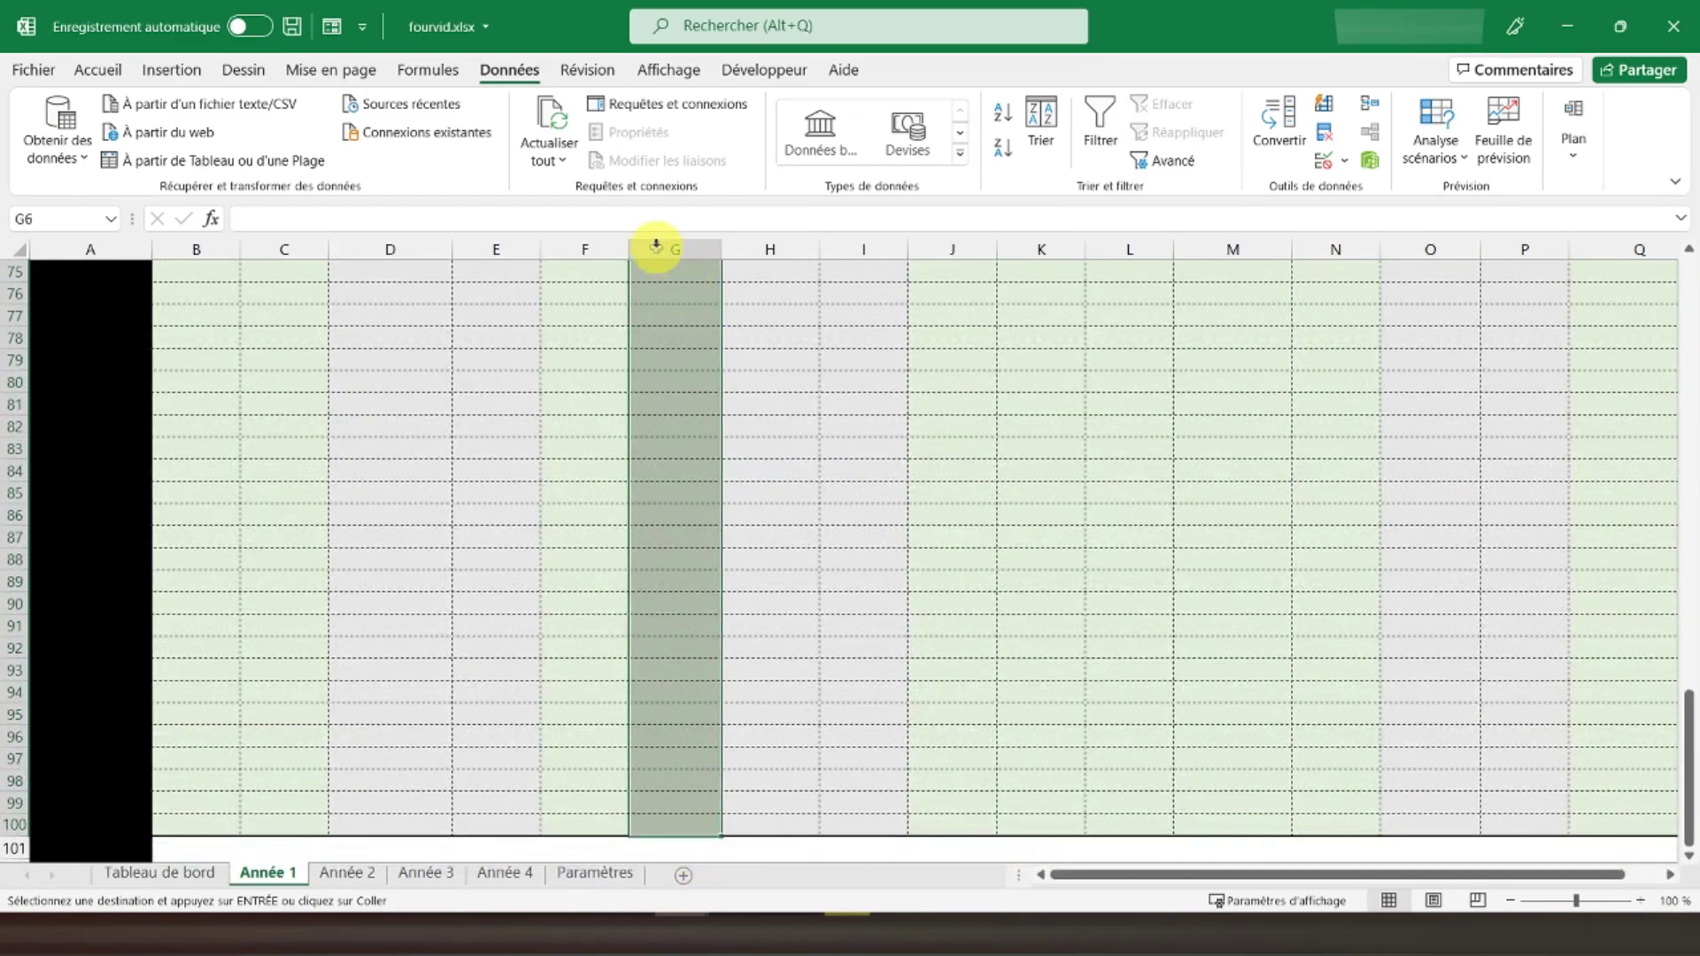
{"action": "left_click", "coordinate": [1330, 168]}
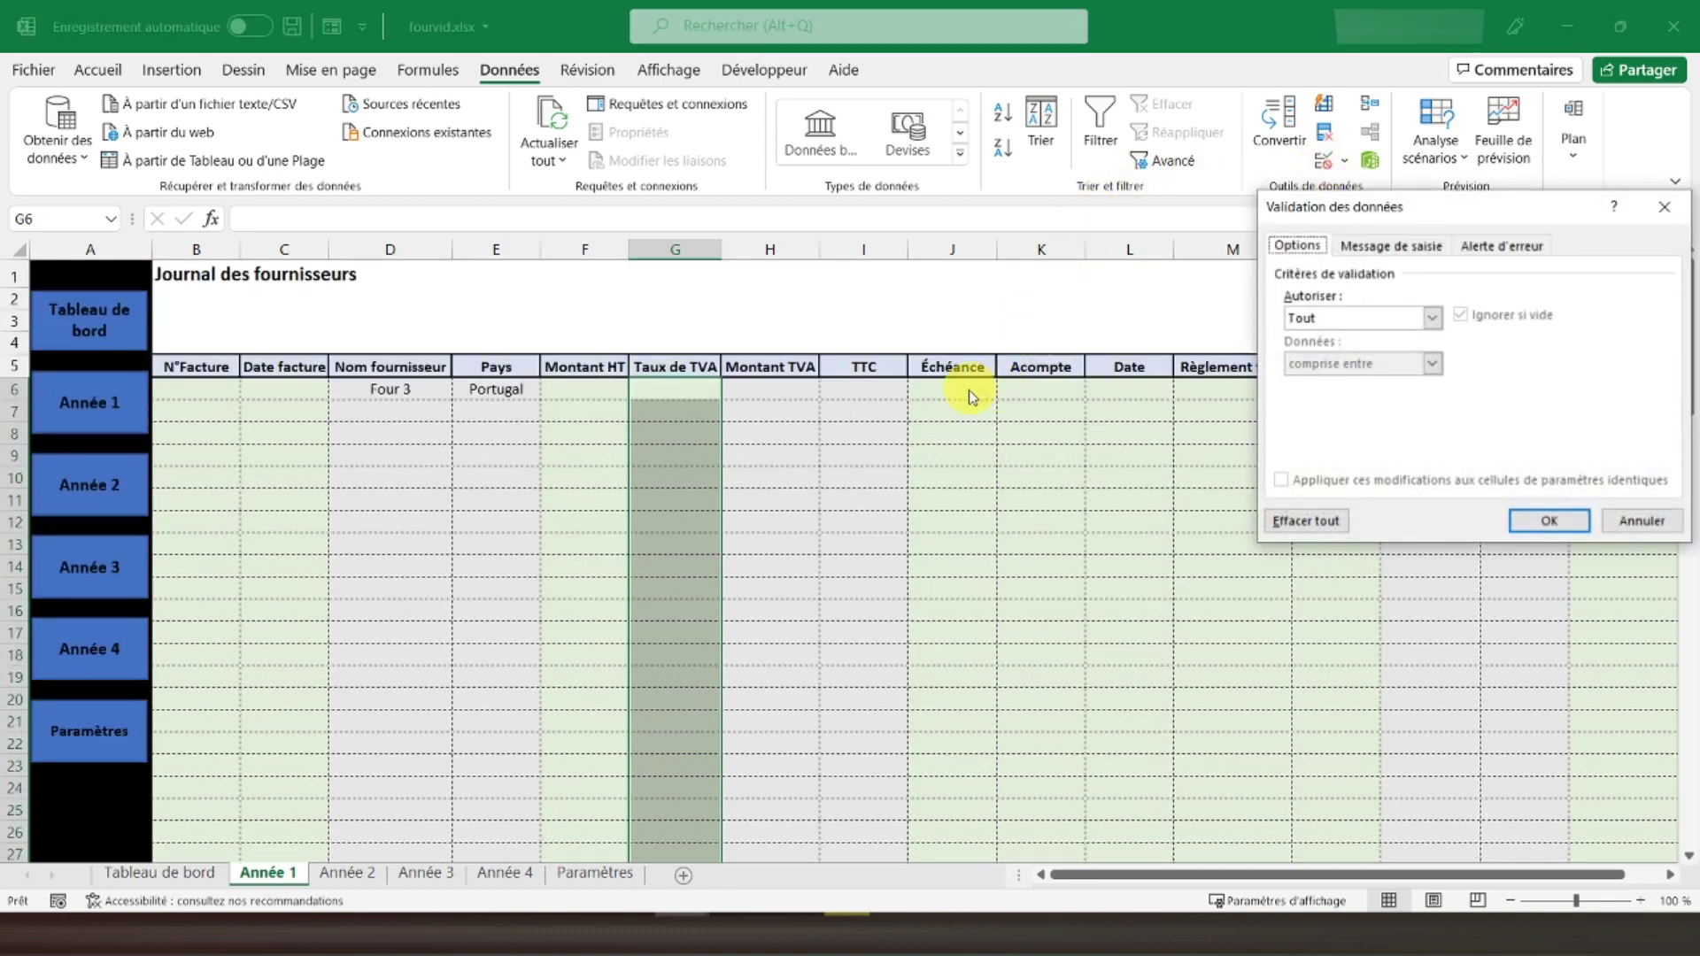
{"action": "left_click", "coordinate": [1368, 321]}
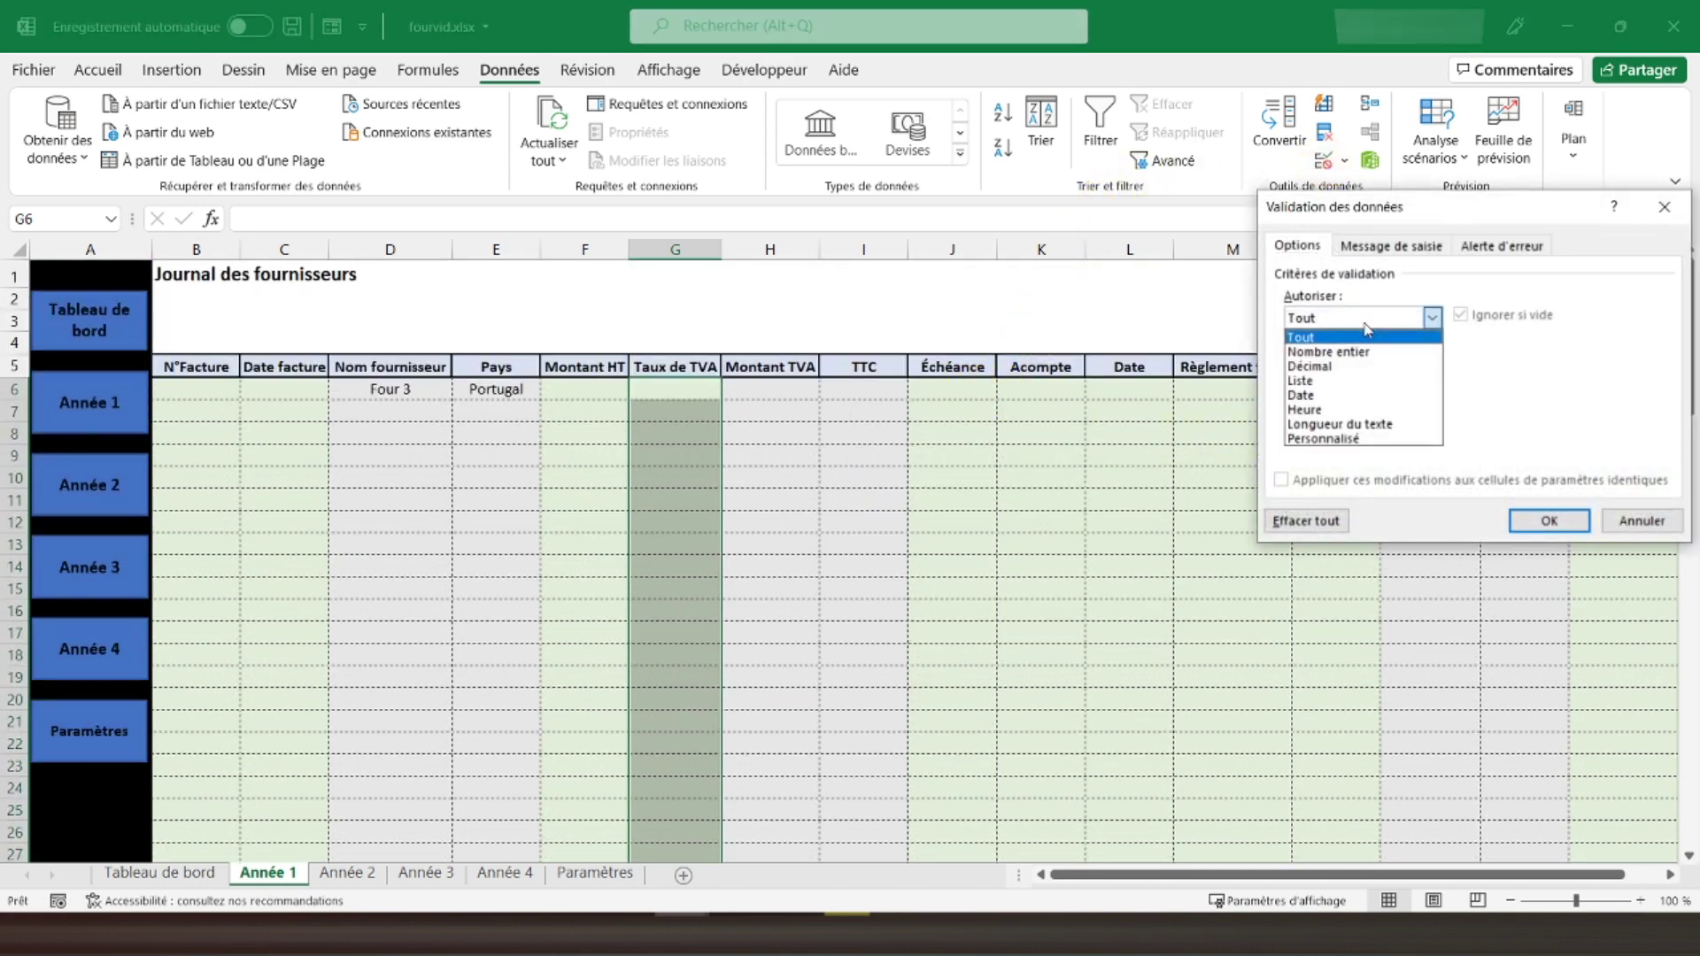
{"action": "left_click", "coordinate": [1331, 380]}
{"action": "left_click", "coordinate": [1360, 406]}
{"action": "left_click", "coordinate": [592, 872]}
{"action": "left_click", "coordinate": [648, 292]}
{"action": "left_click_drag", "start_coordinate": [648, 292], "coordinate": [626, 367]}
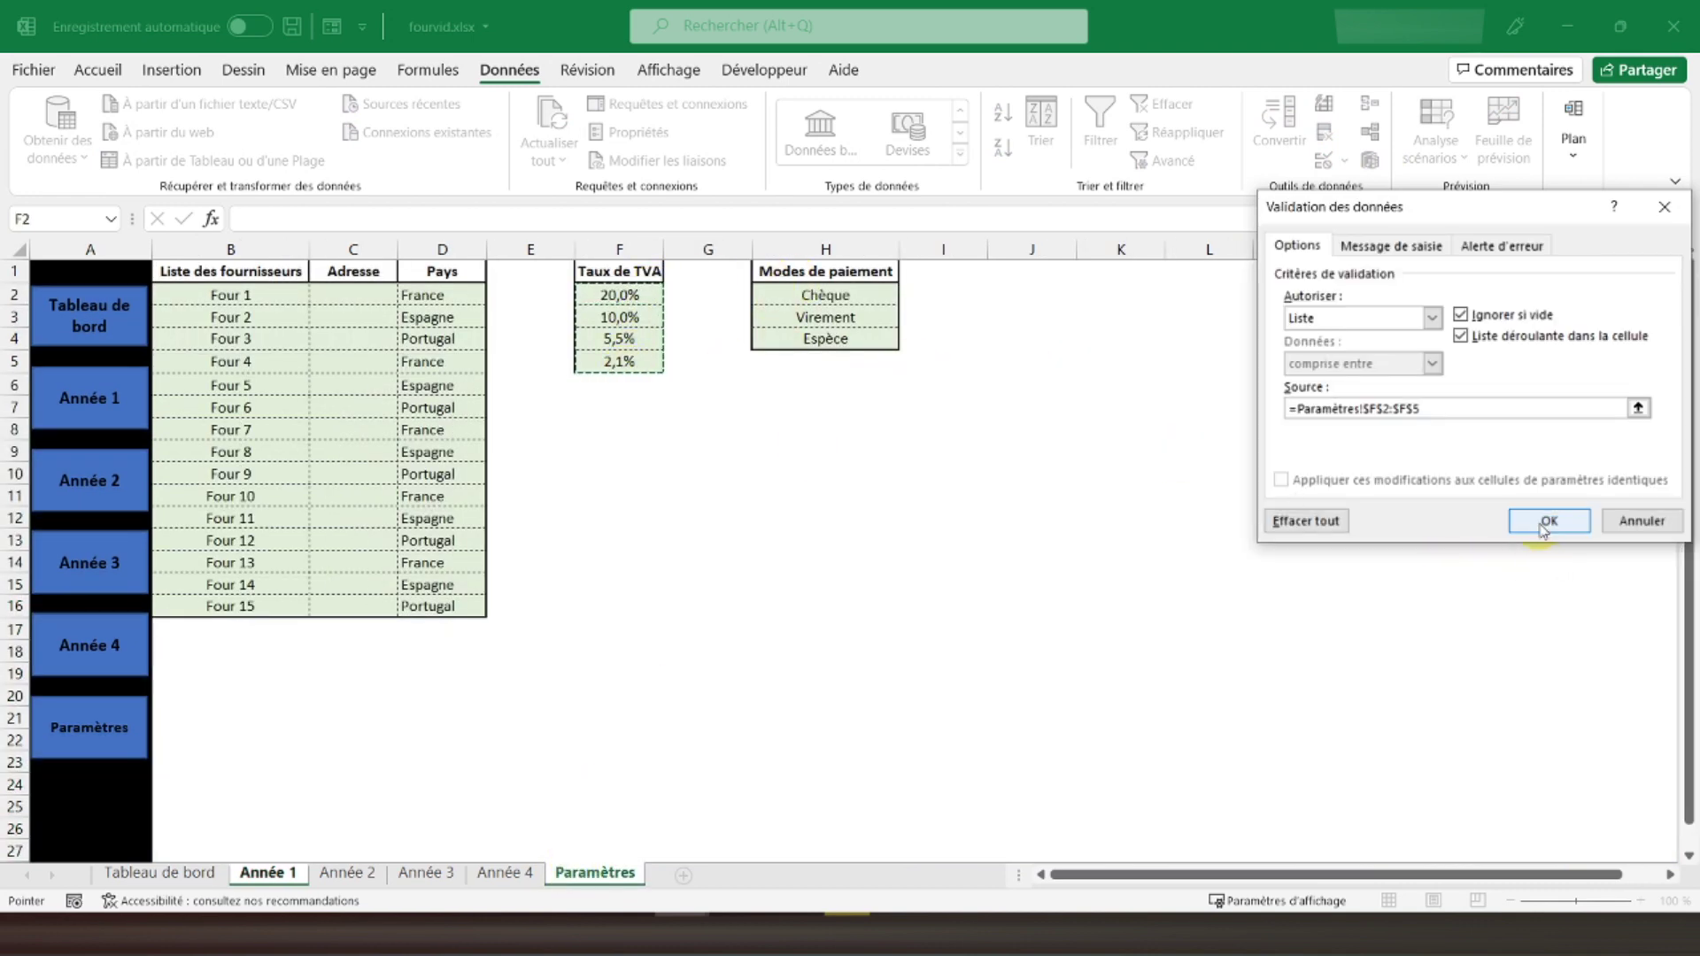
{"action": "left_click", "coordinate": [1547, 522]}
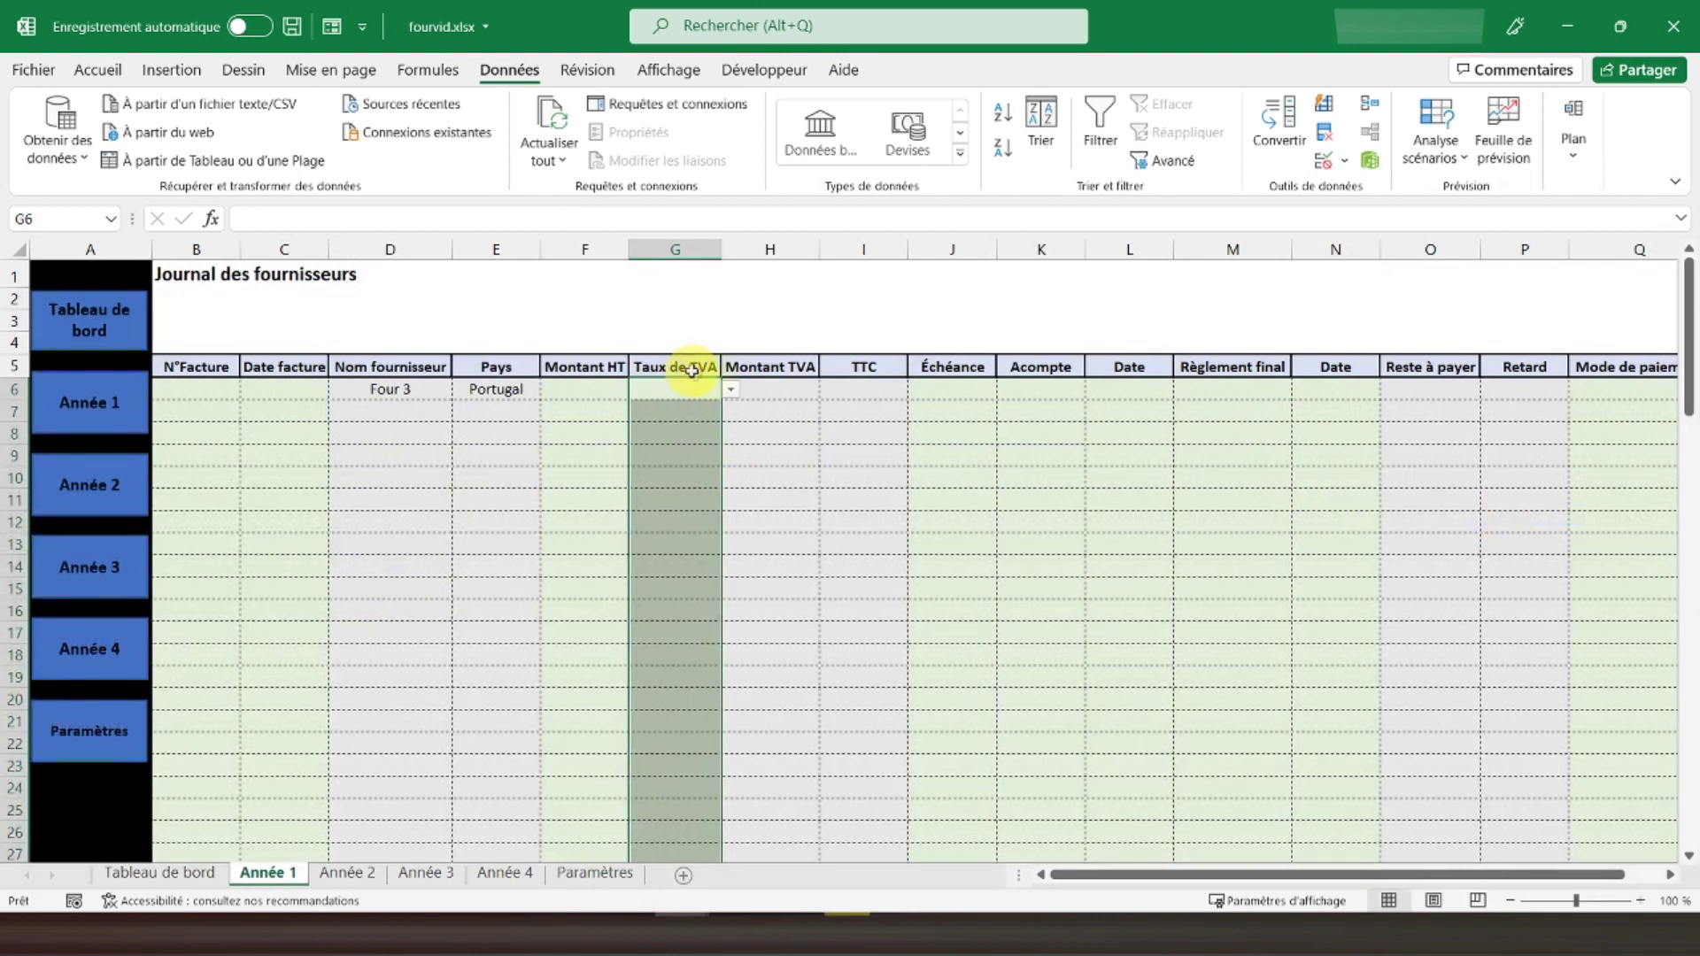
{"action": "left_click", "coordinate": [732, 390]}
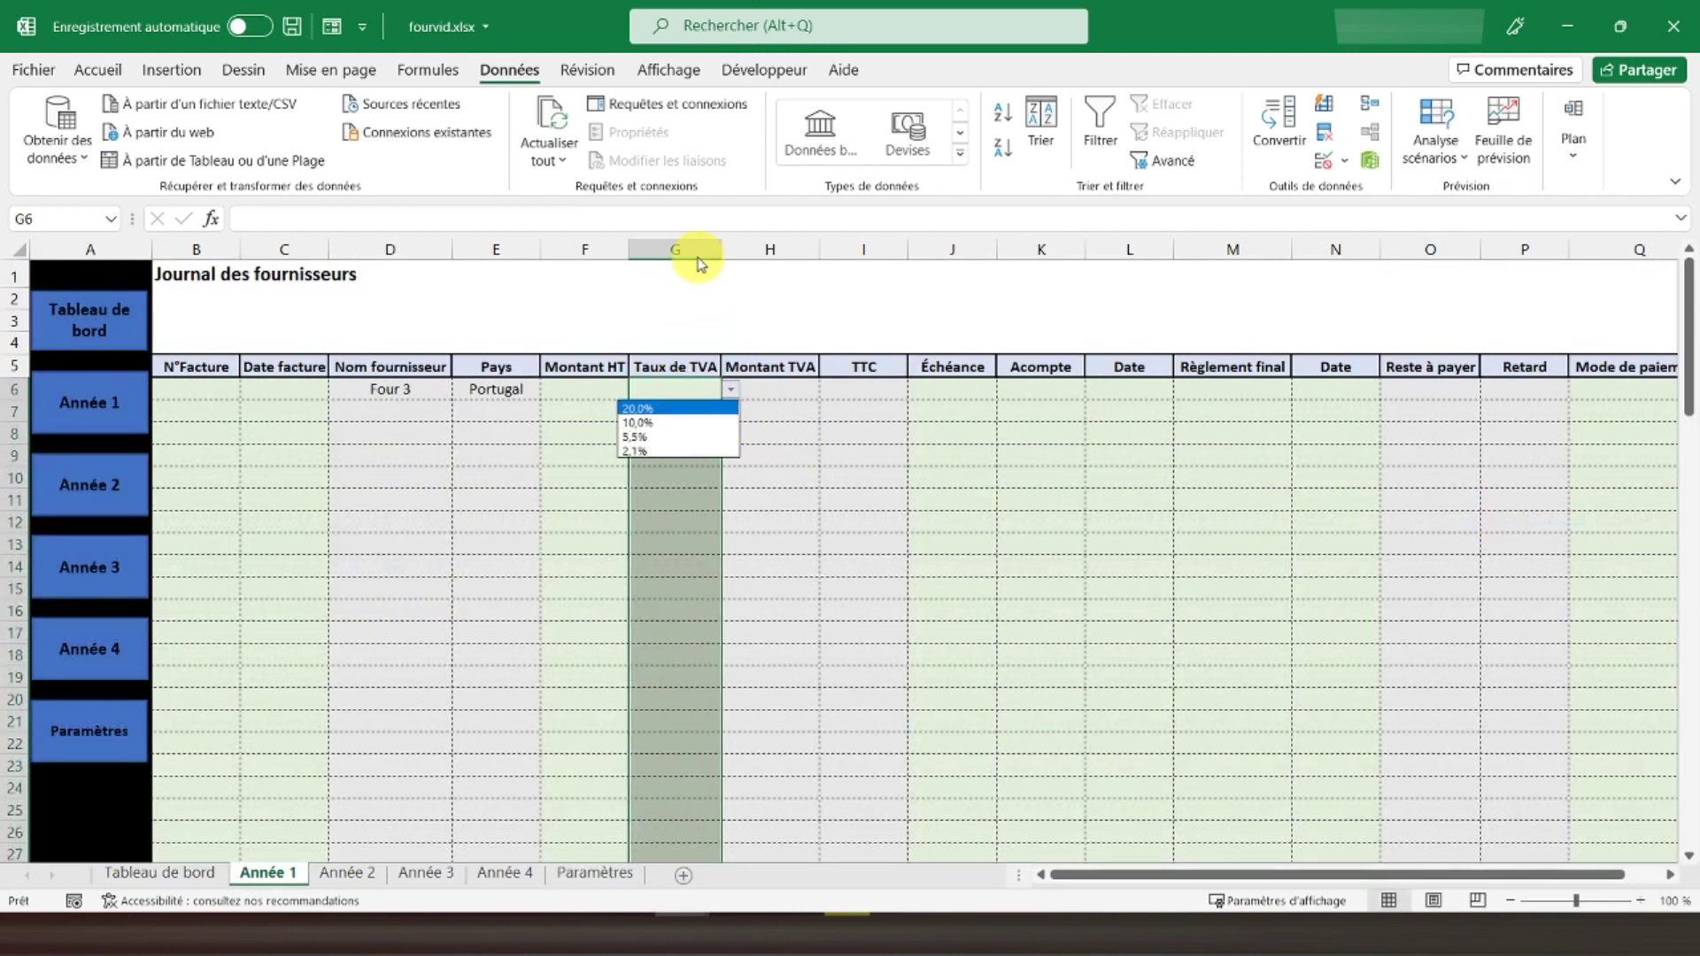
{"action": "key", "text": "Escape"}
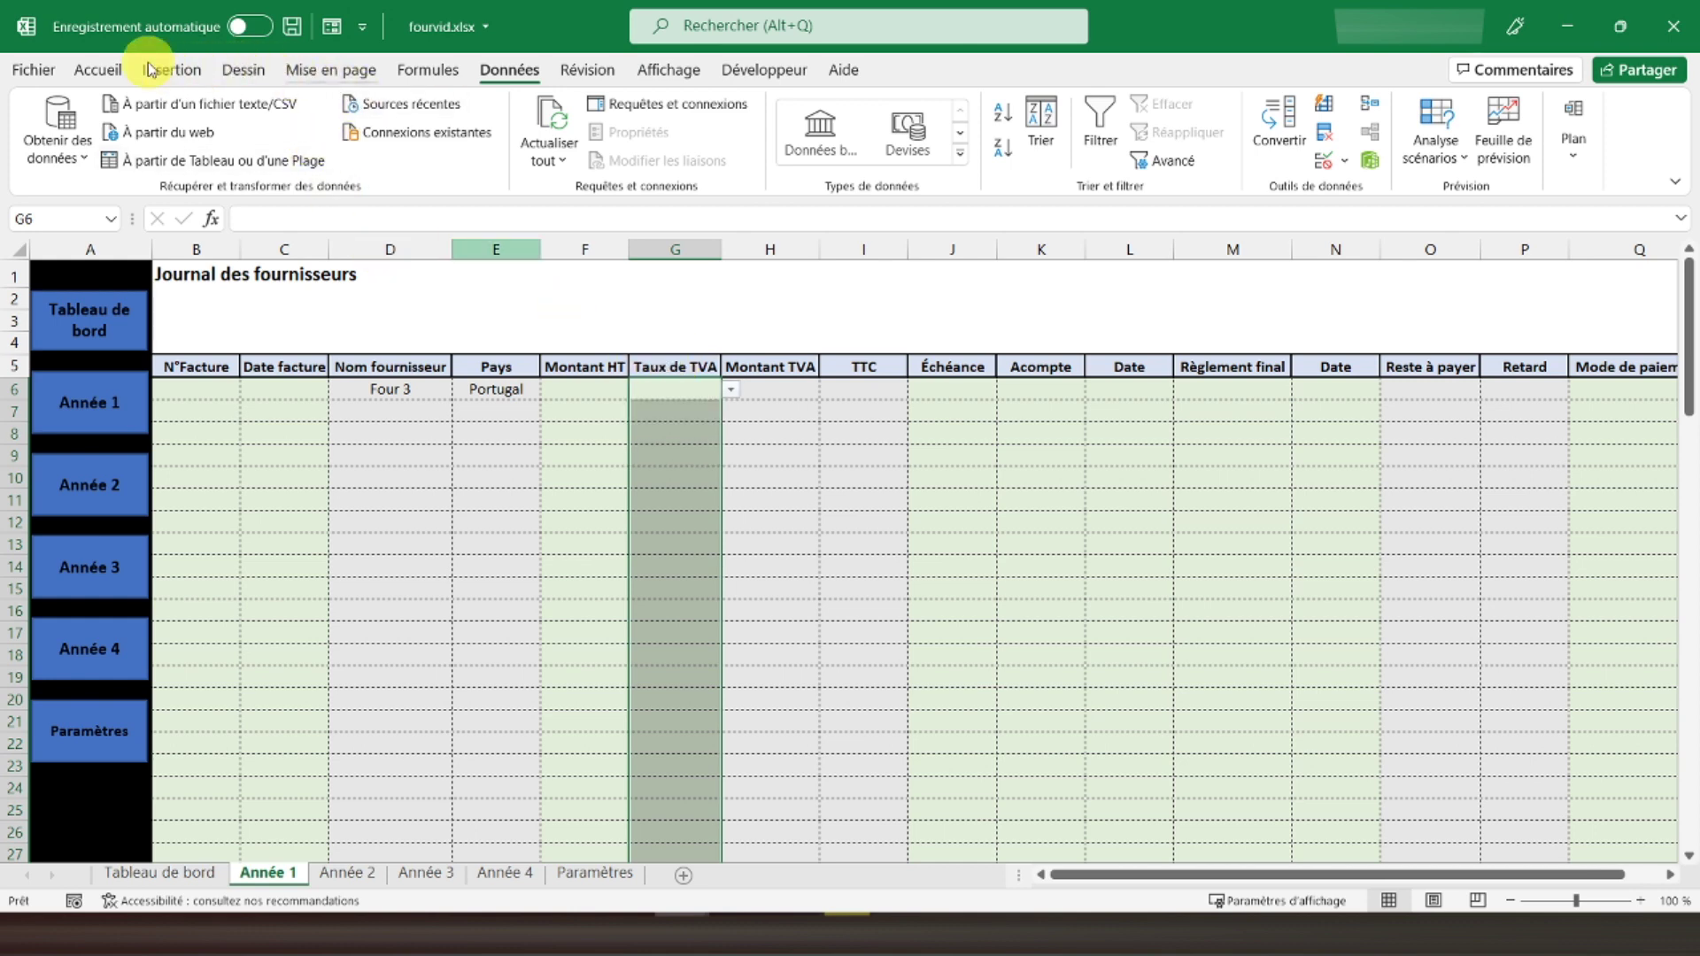
Fill the Taux de TVA cells G6:G100 with the light grey theme colour.
{"action": "left_click", "coordinate": [98, 69]}
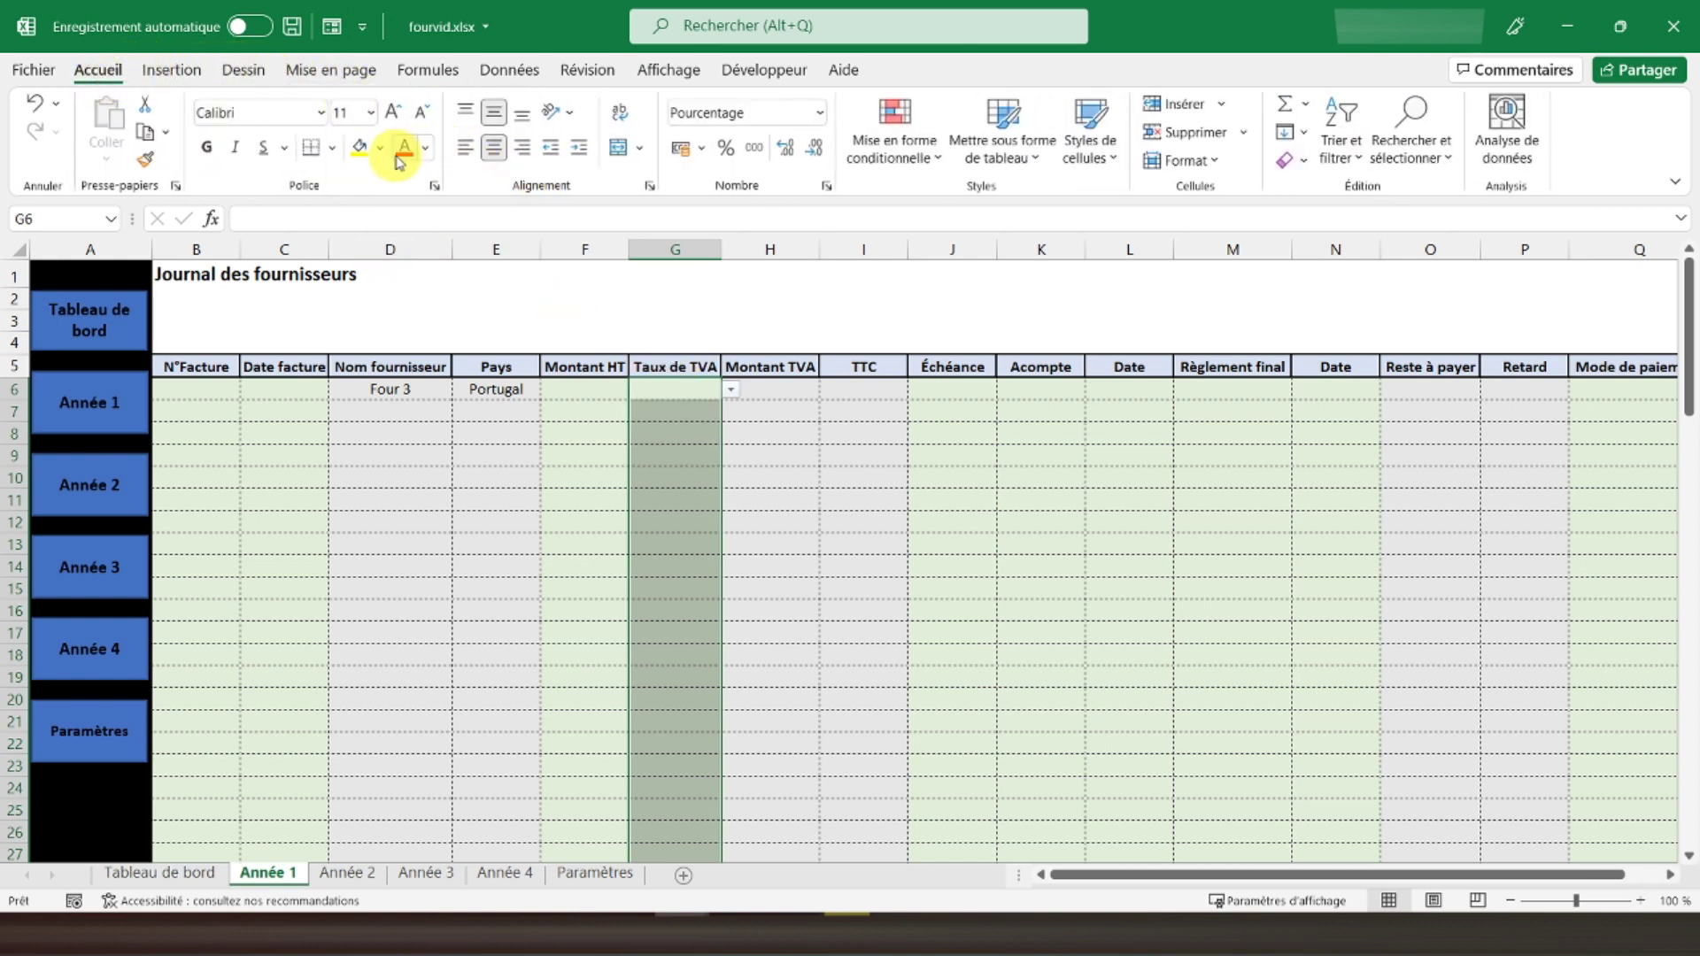
{"action": "left_click", "coordinate": [381, 149]}
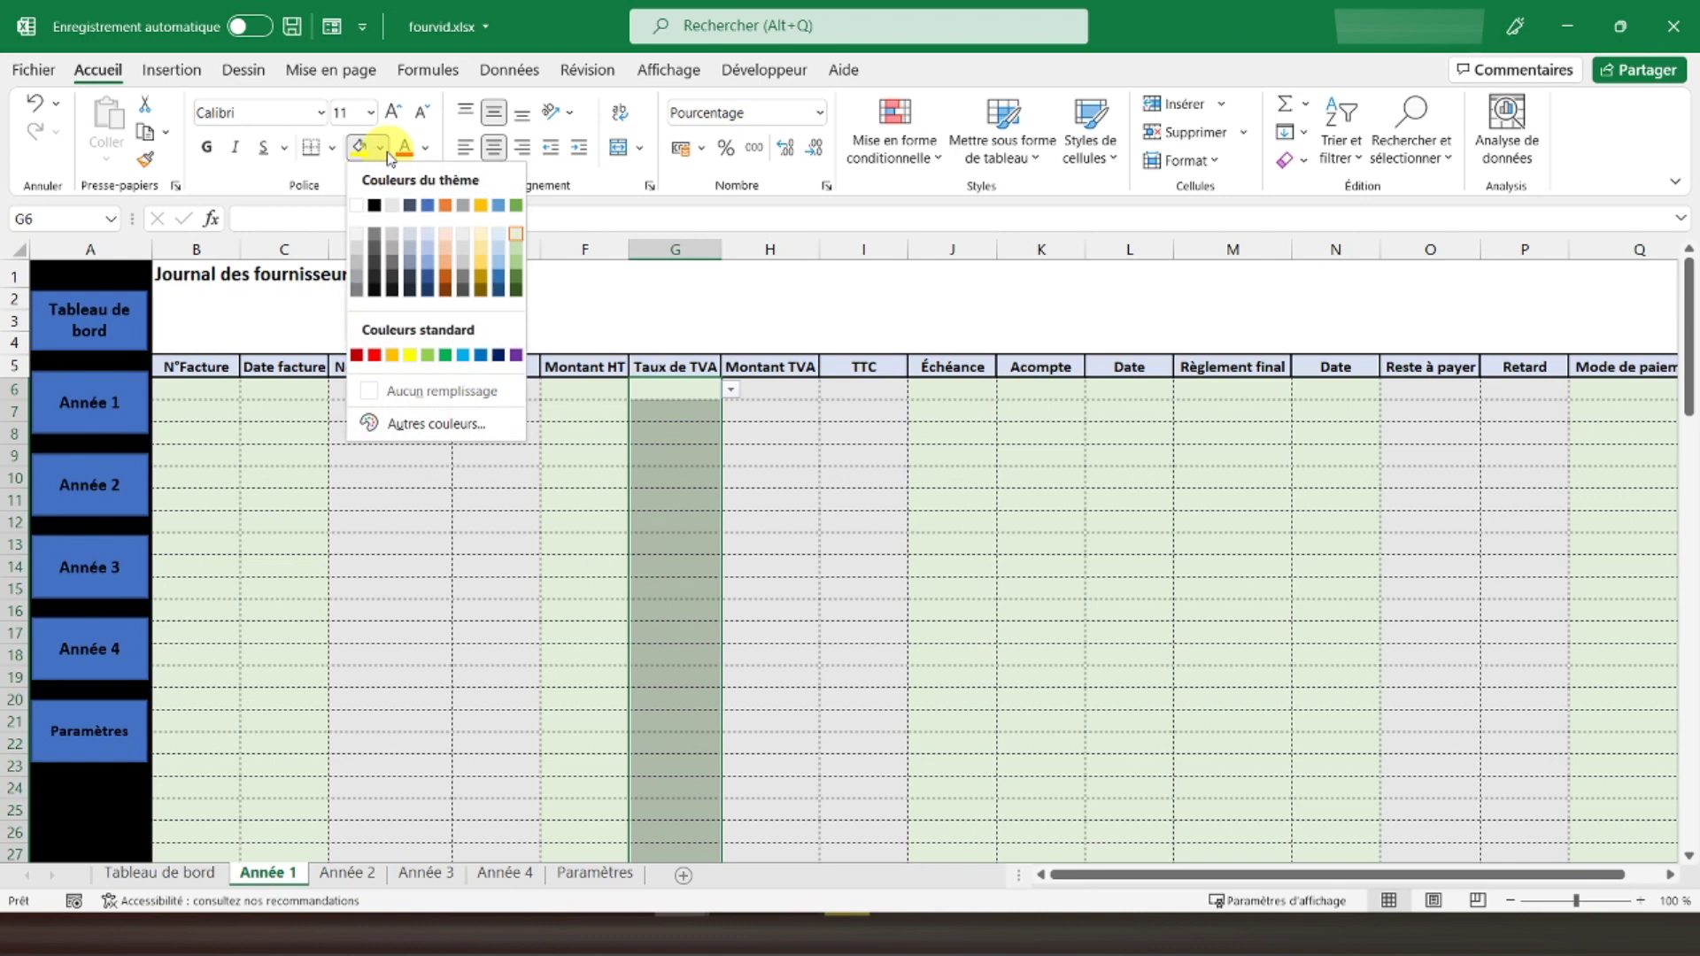
{"action": "left_click", "coordinate": [391, 208]}
Enter the Montant TVA formula =SI(B6="";"";F6*G6) in H6.
{"action": "left_click", "coordinate": [767, 387]}
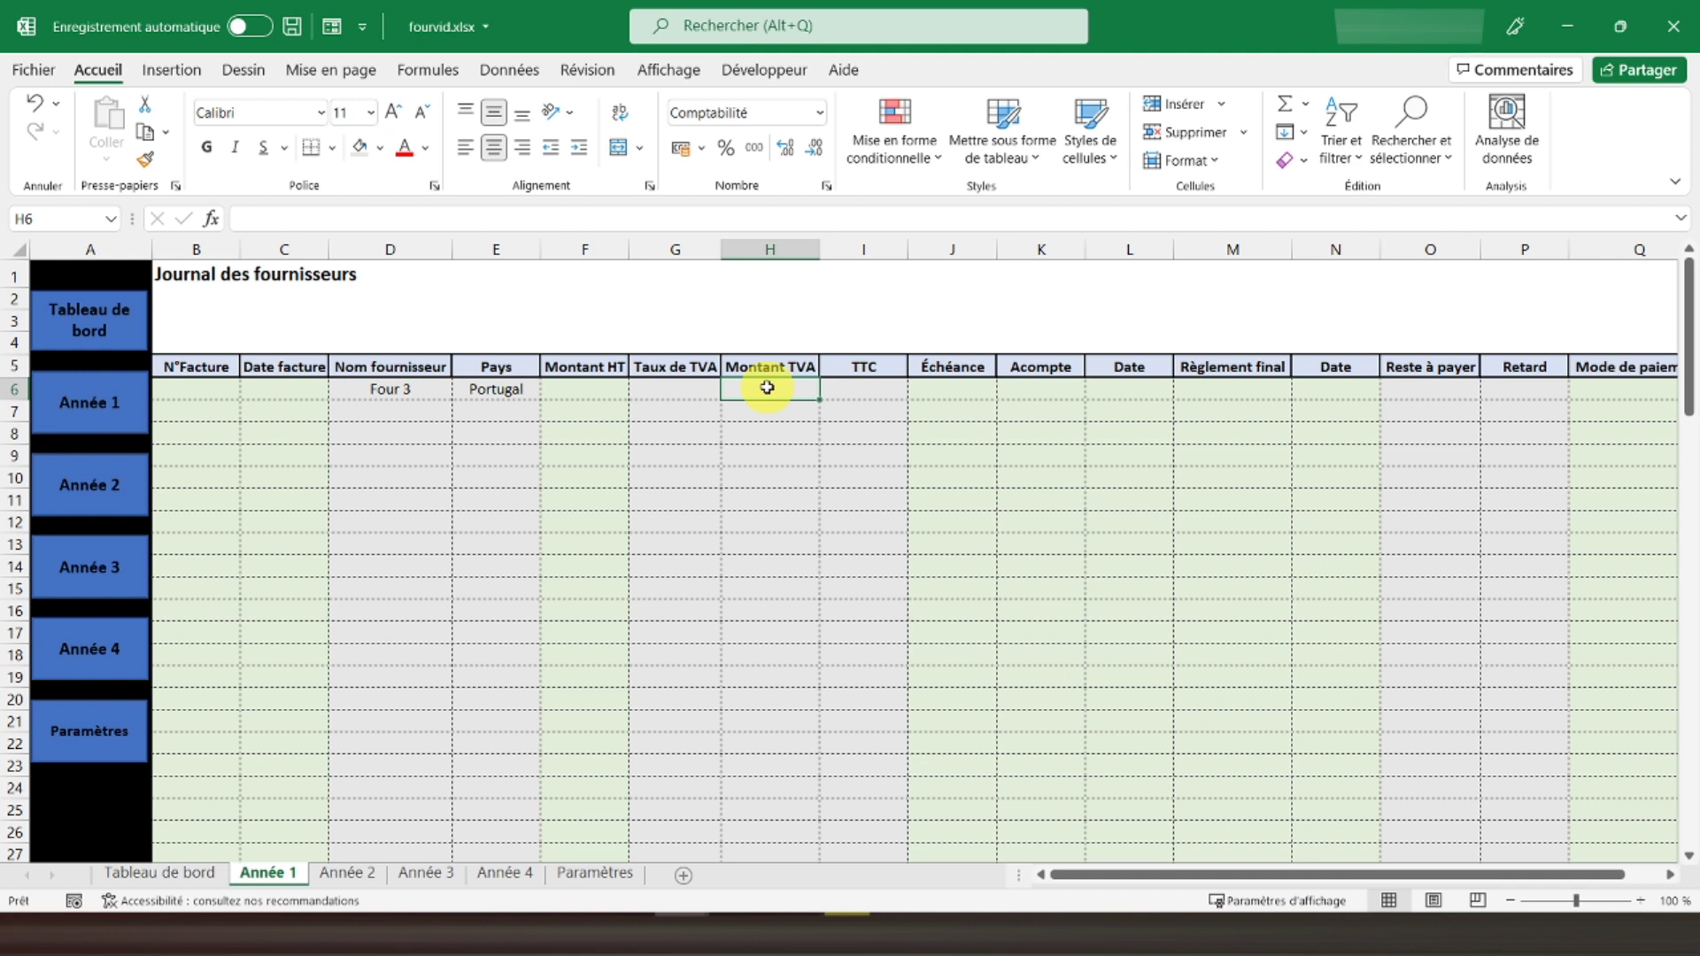
{"action": "type", "text": "="}
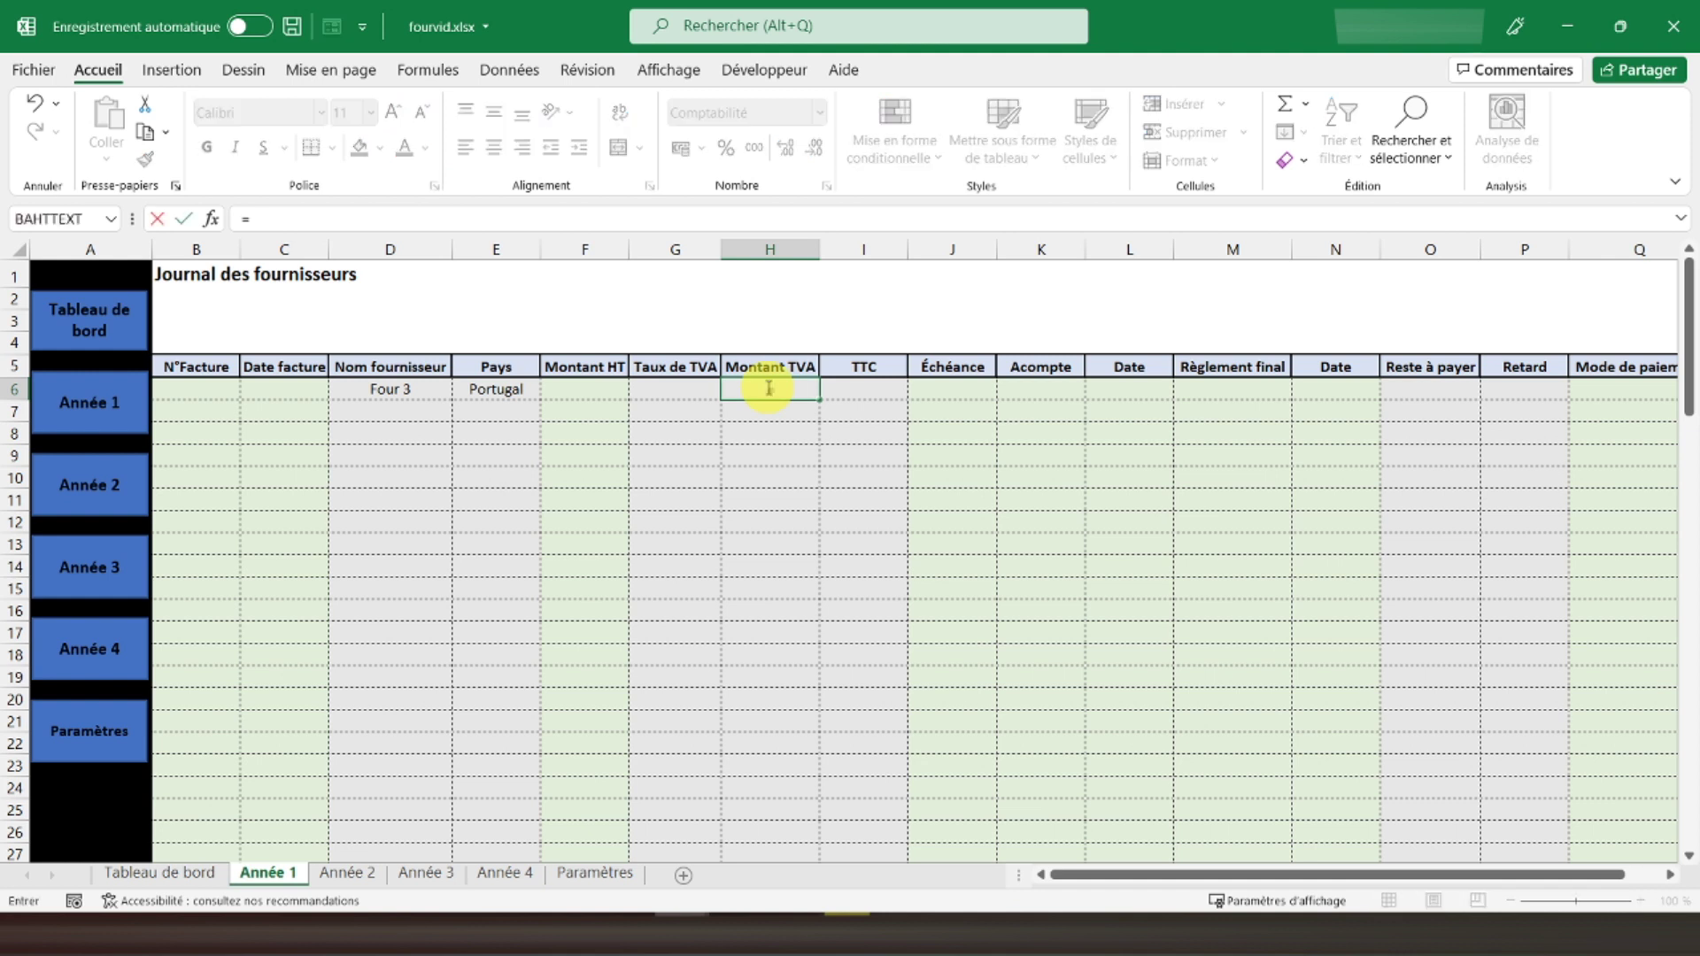
{"action": "type", "text": "si("}
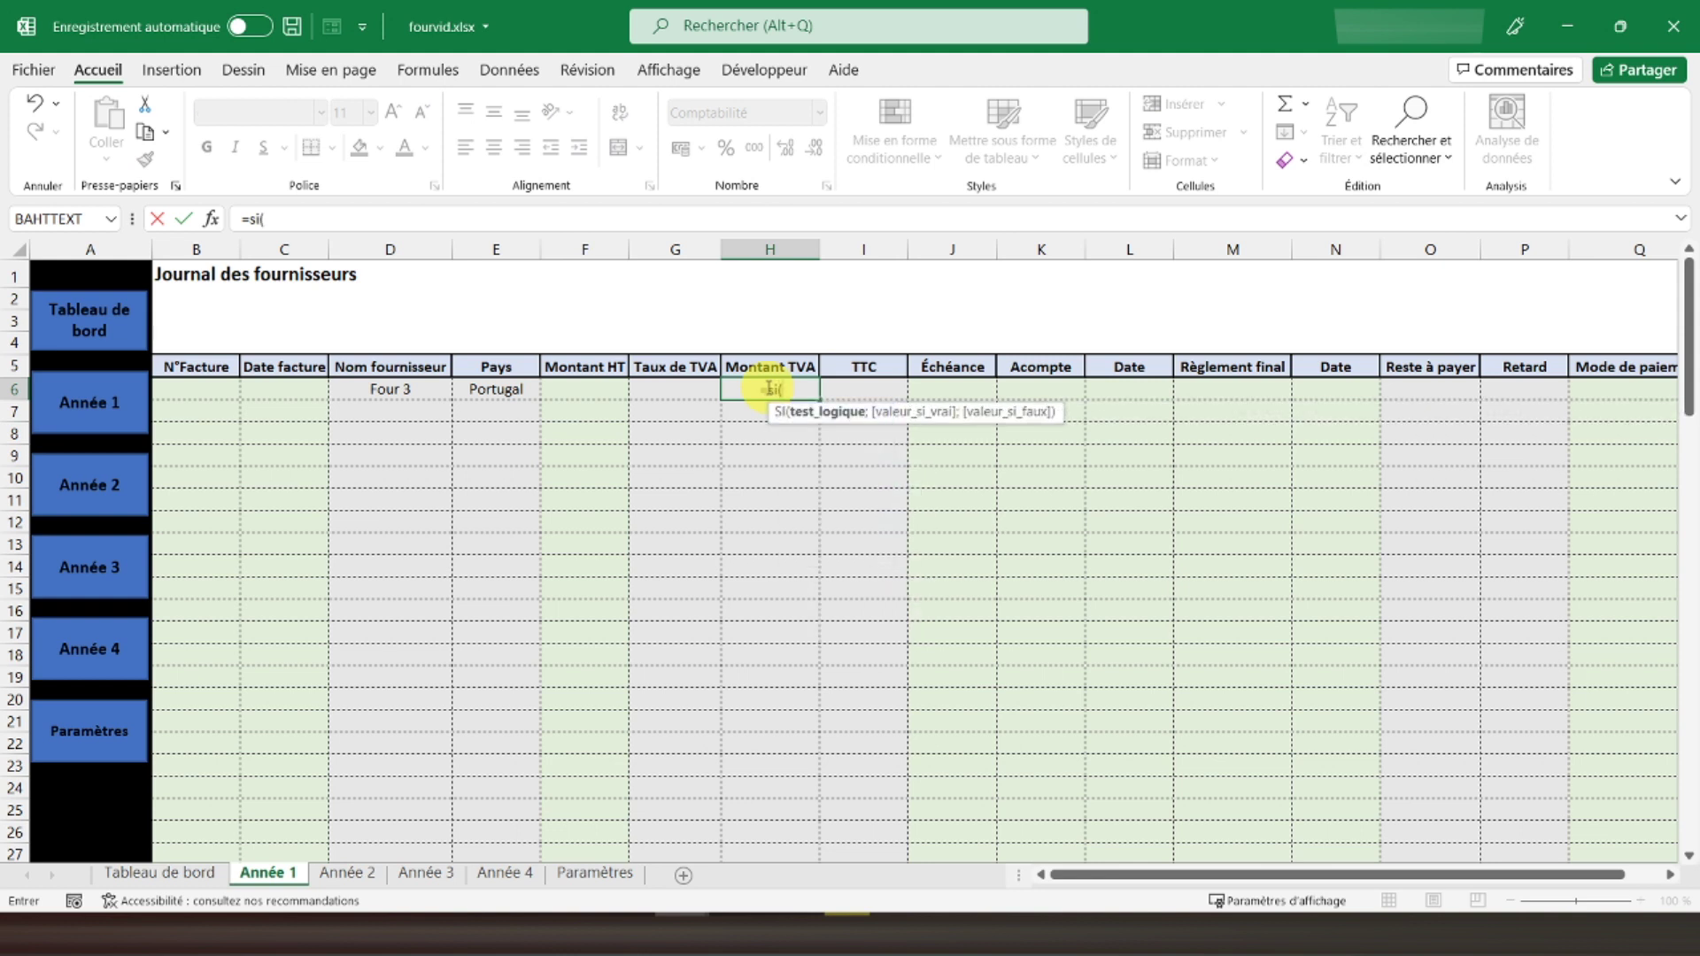
{"action": "left_click", "coordinate": [225, 390]}
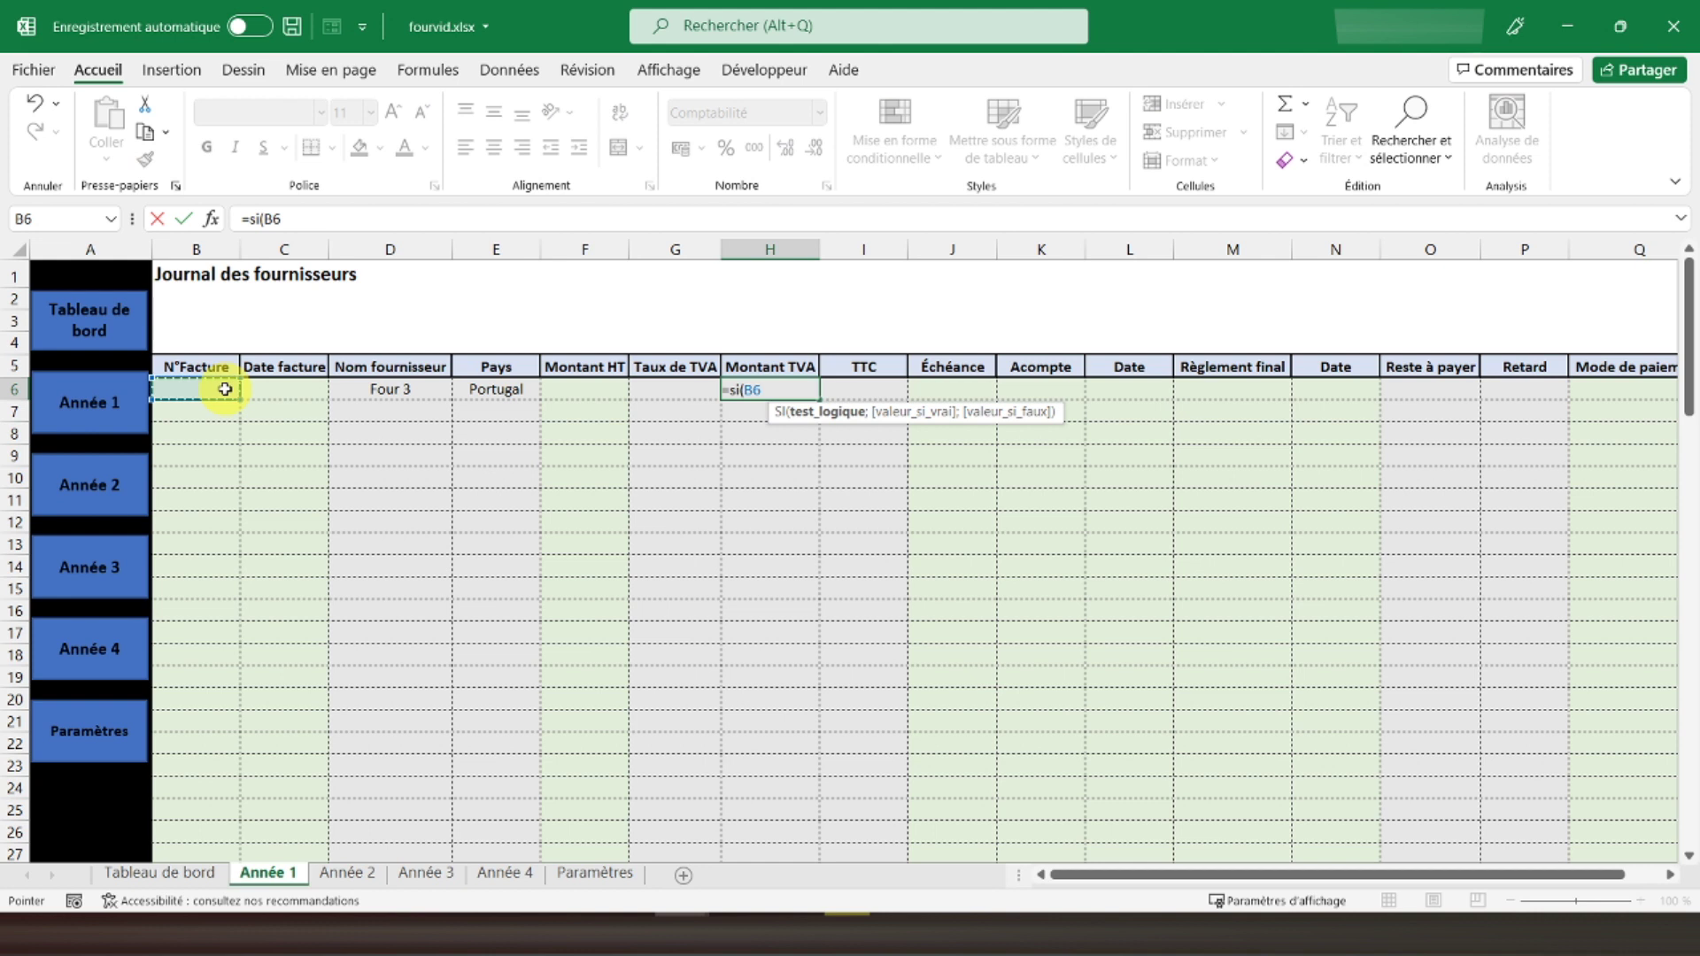
{"action": "type", "text": "=\"\";"}
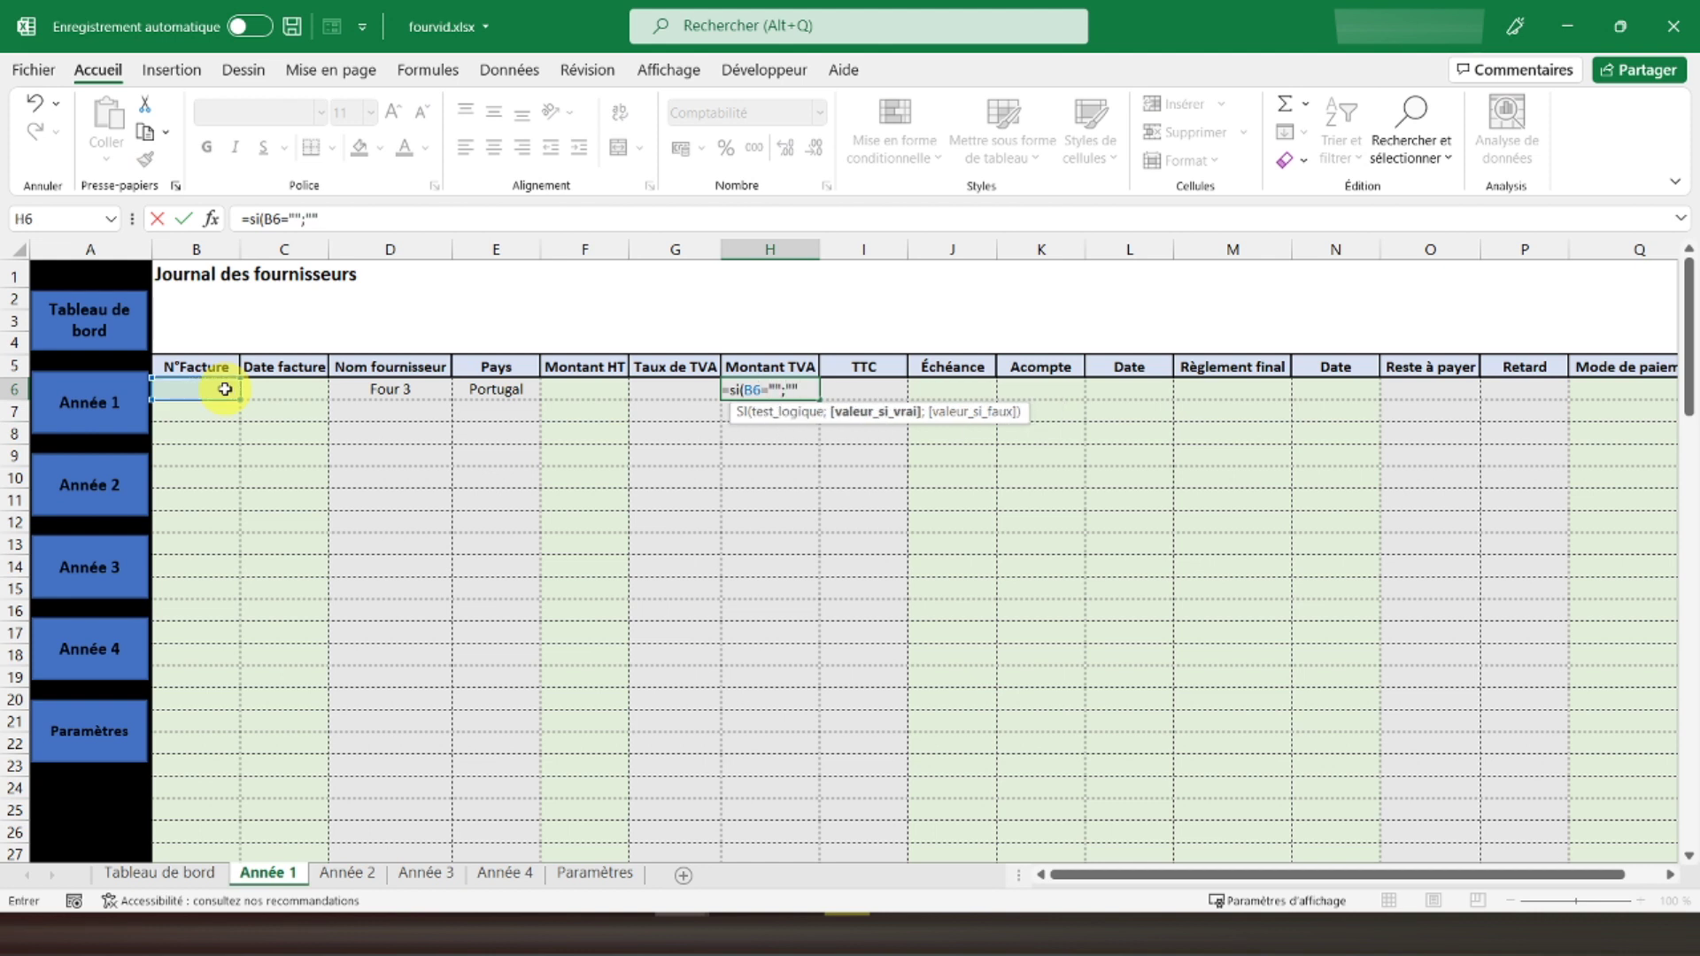
{"action": "type", "text": "\"\";"}
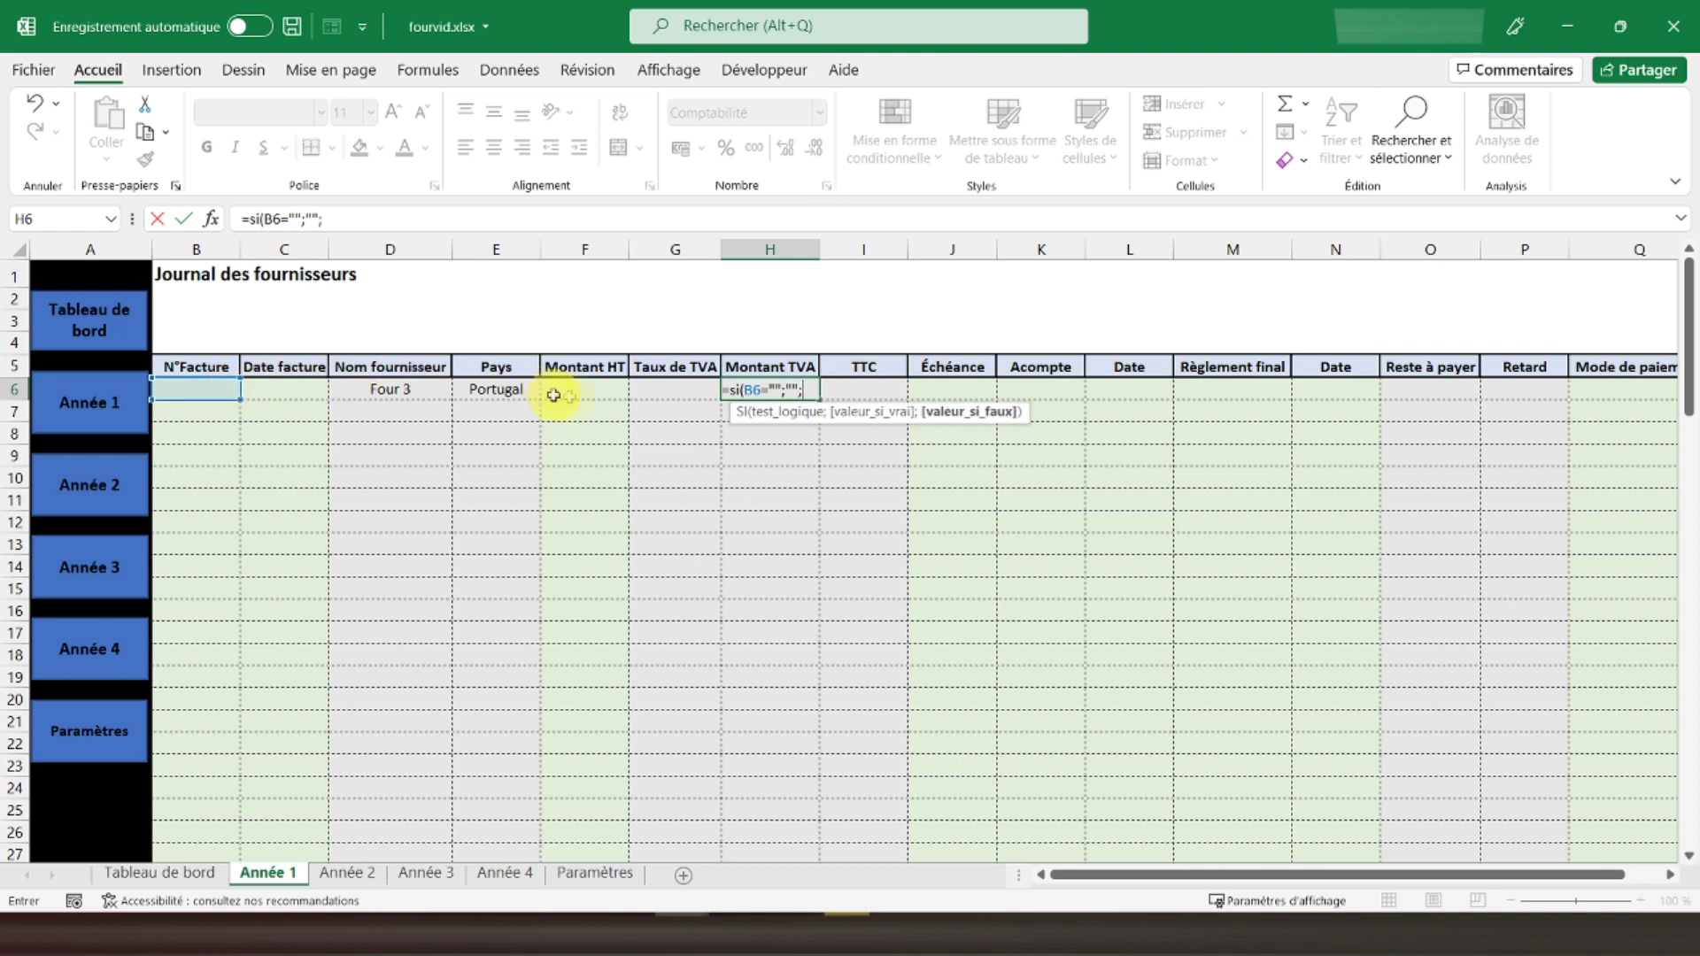
{"action": "left_click", "coordinate": [586, 390]}
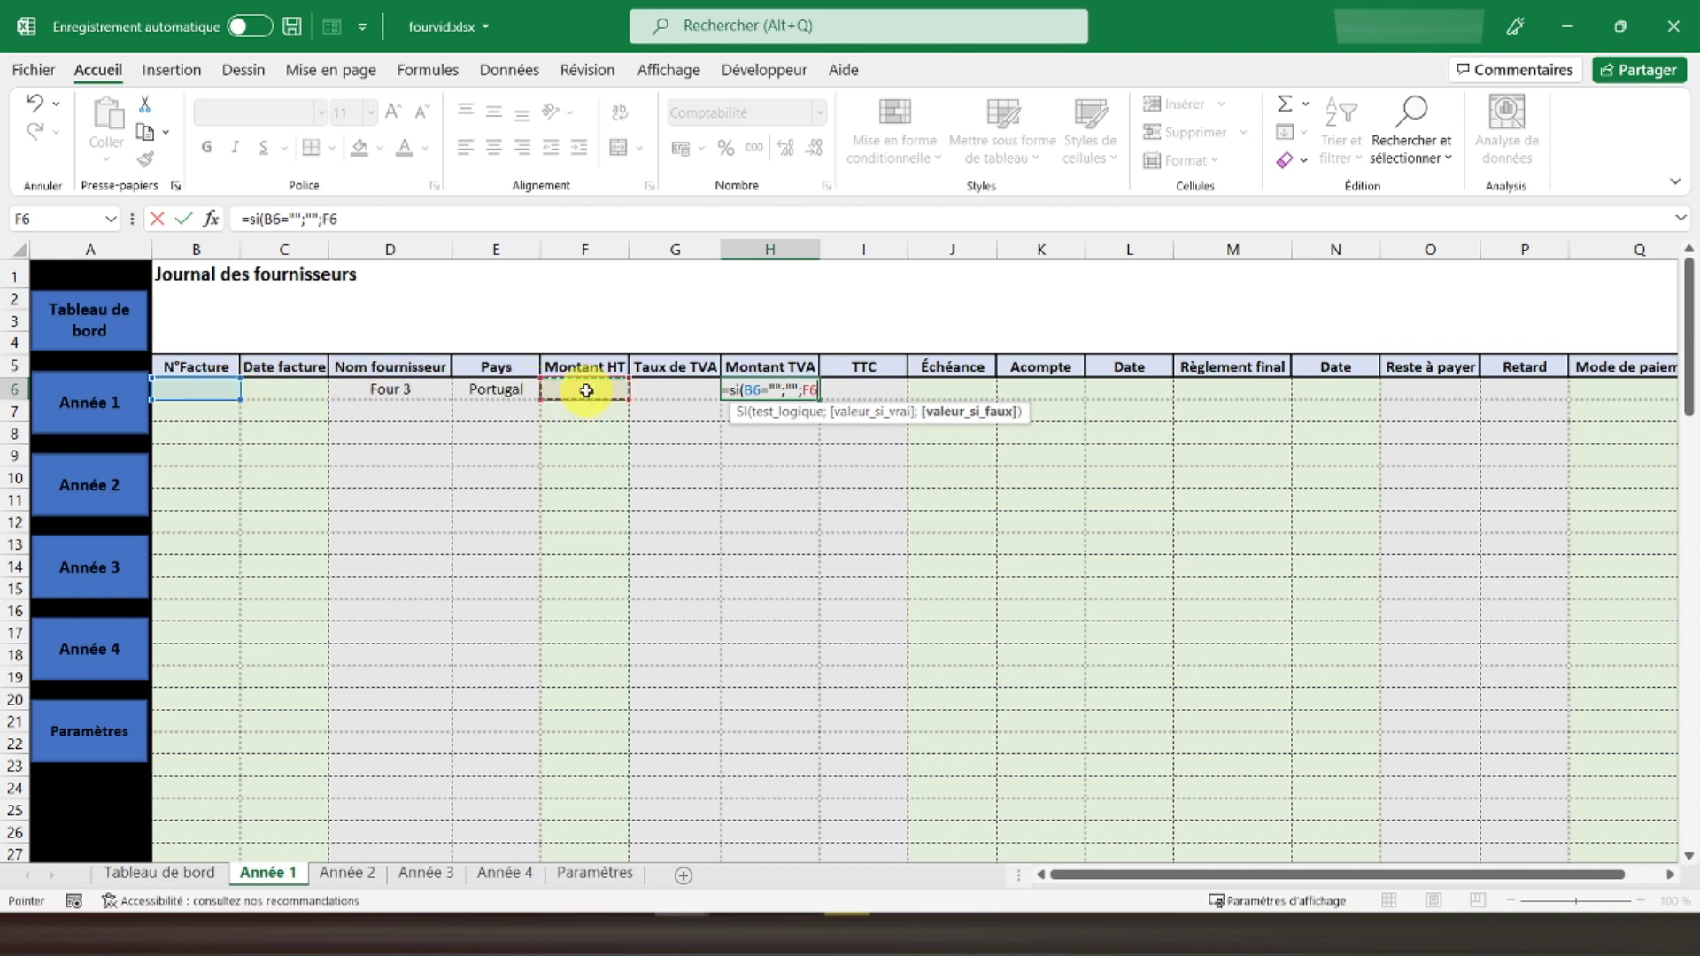
{"action": "type", "text": "*"}
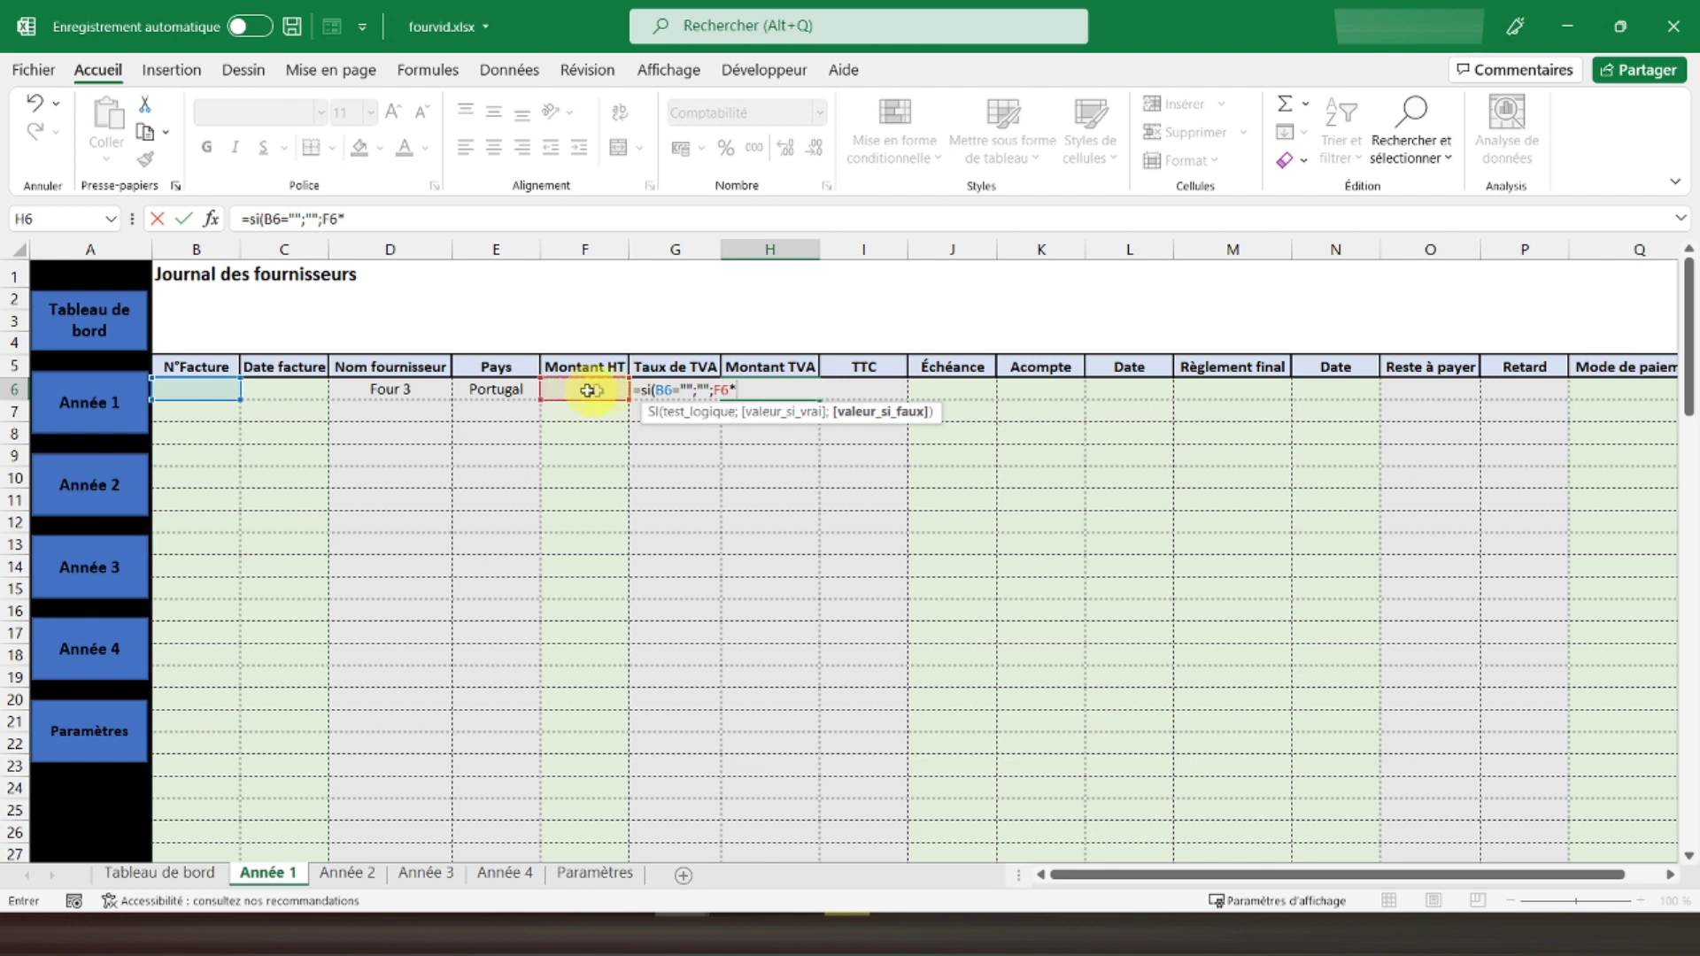
{"action": "type", "text": "g6"}
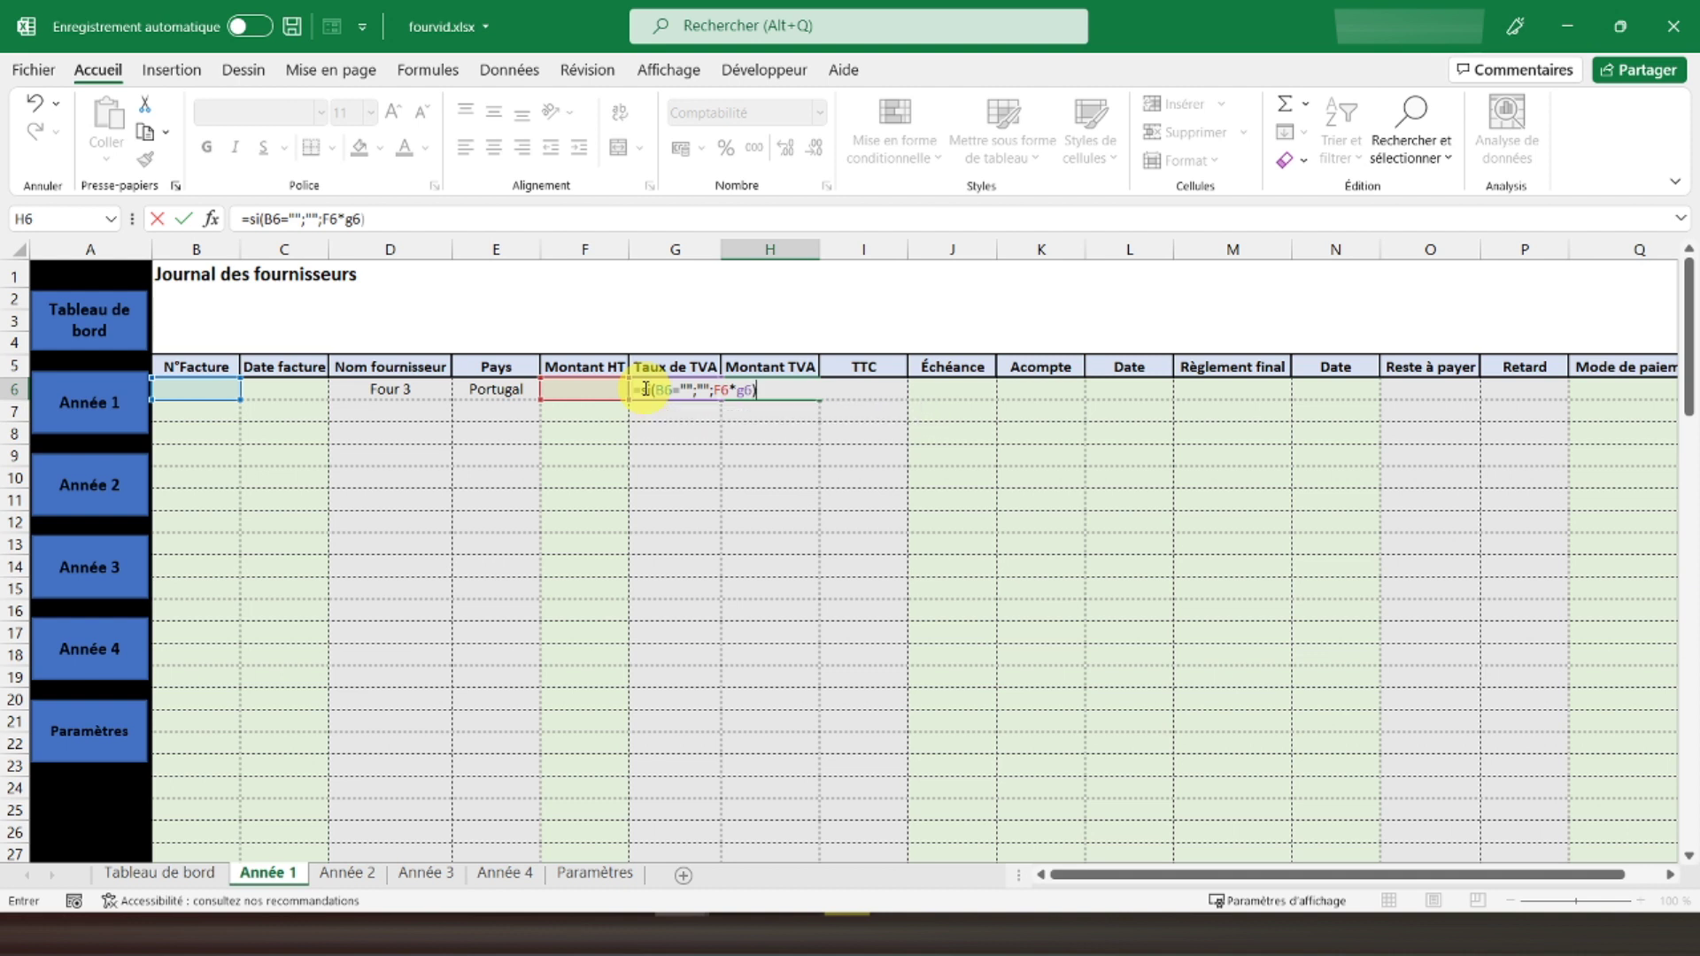
{"action": "key", "text": "Return"}
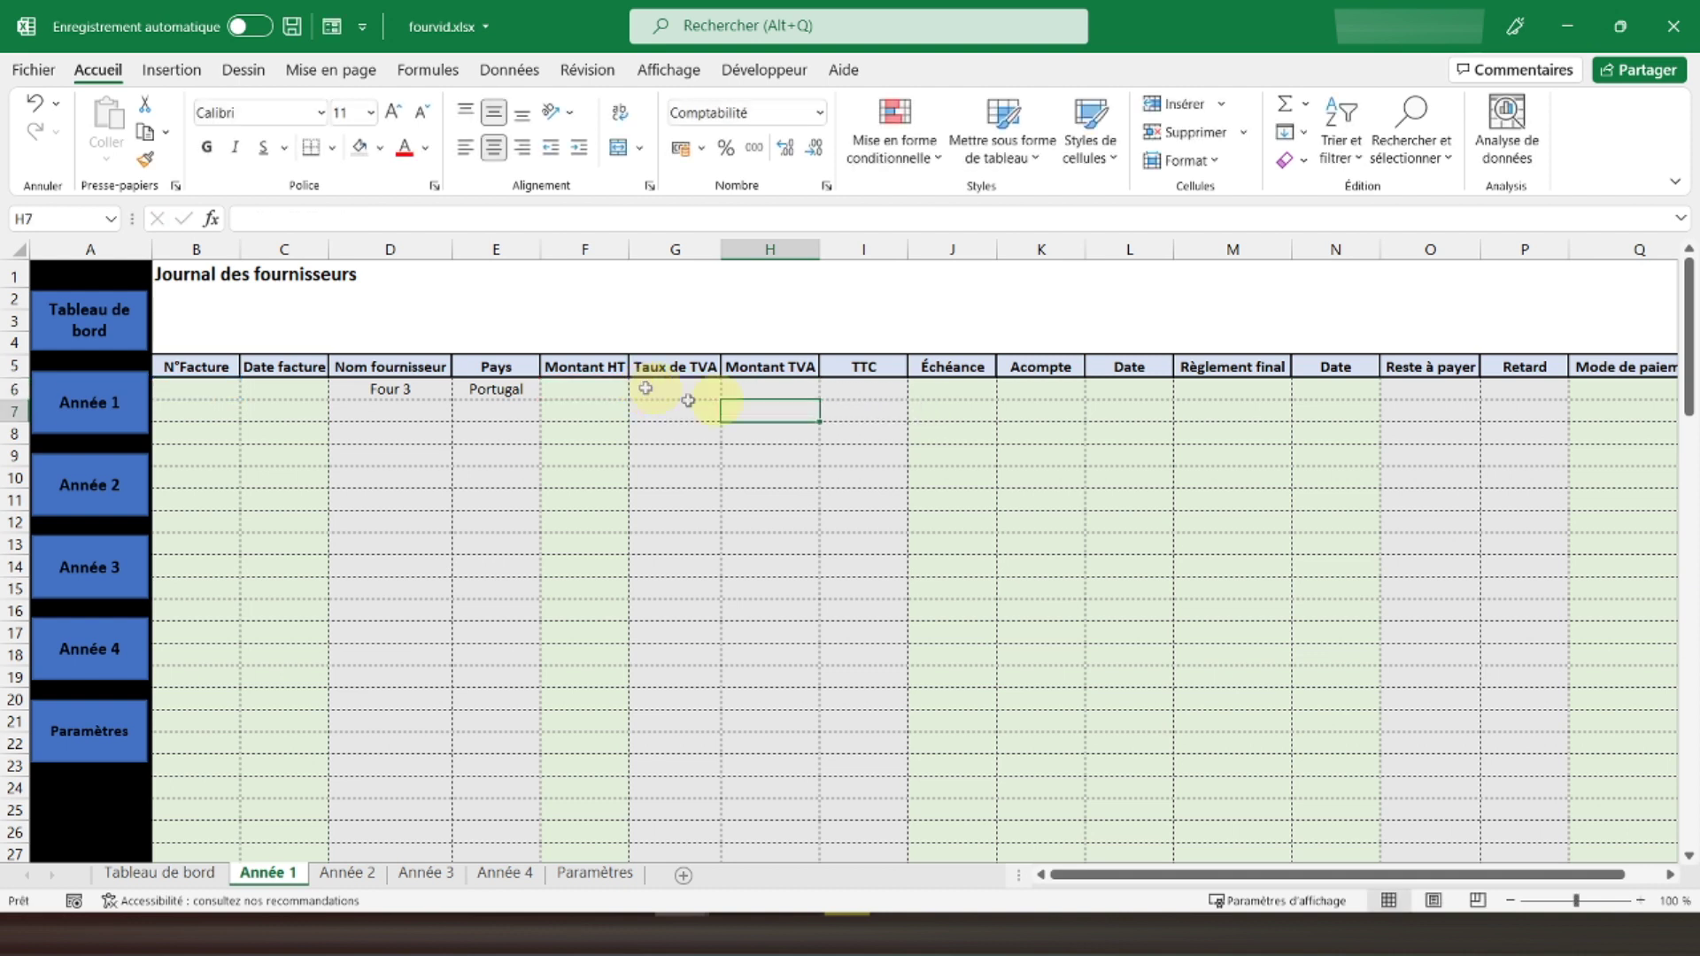
Copy the Montant TVA formula from H6 and paste it into H7:H100.
{"action": "left_click", "coordinate": [756, 395]}
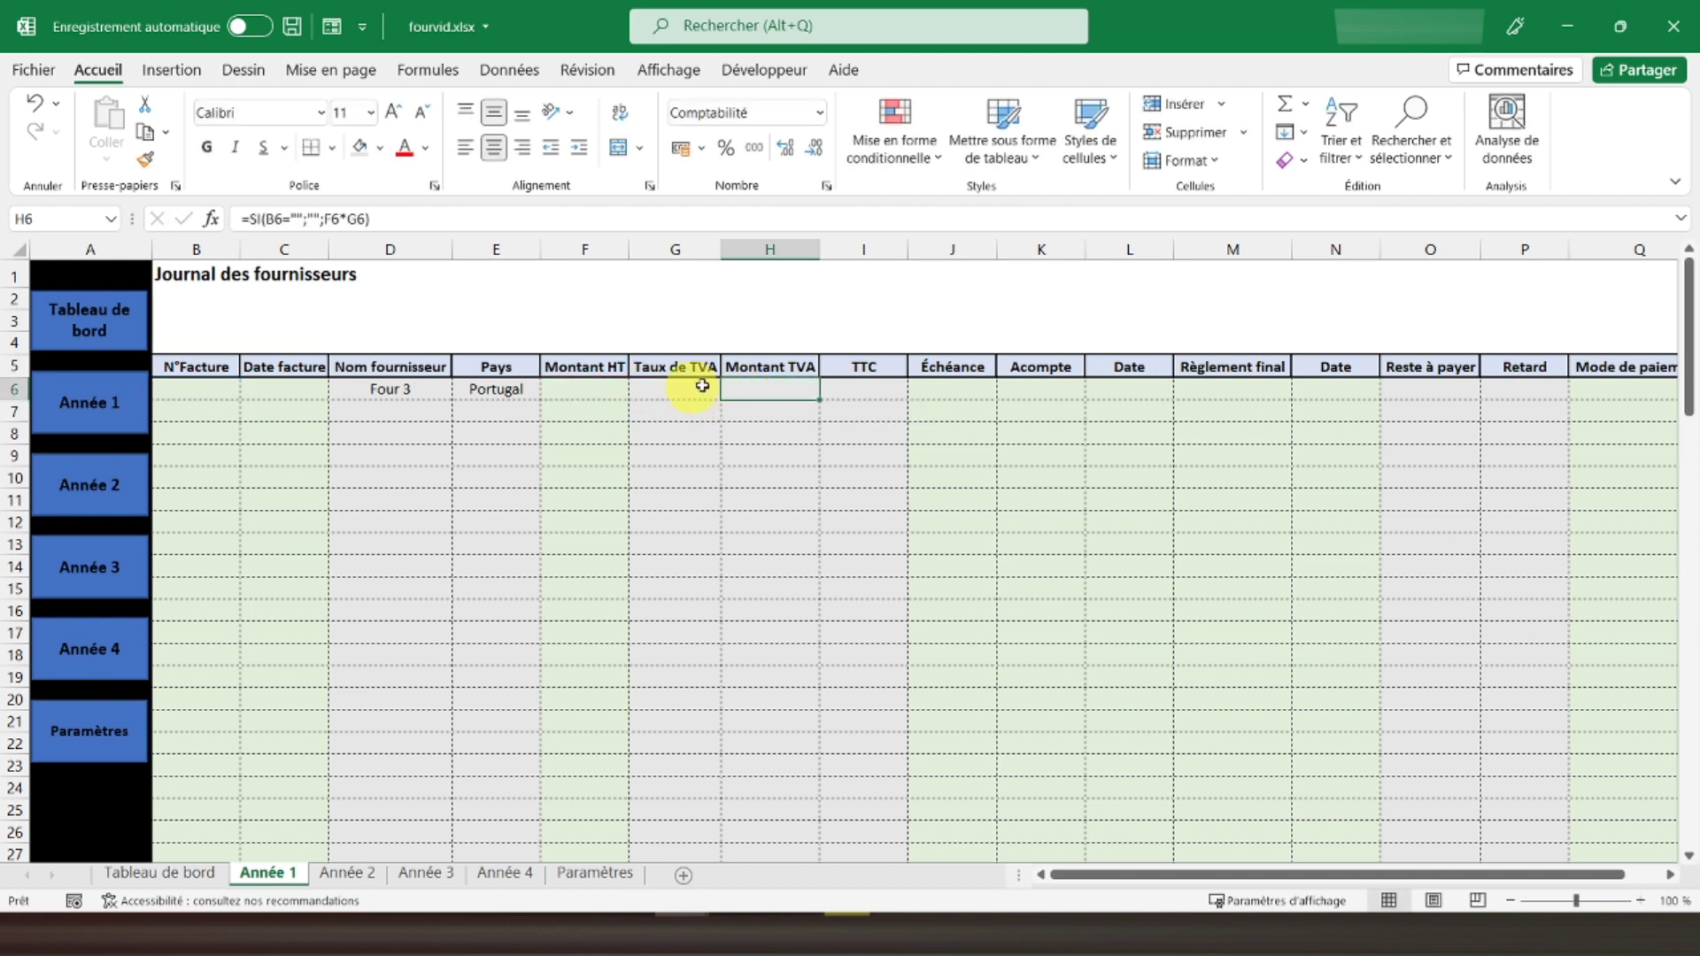
{"action": "right_click", "coordinate": [784, 390]}
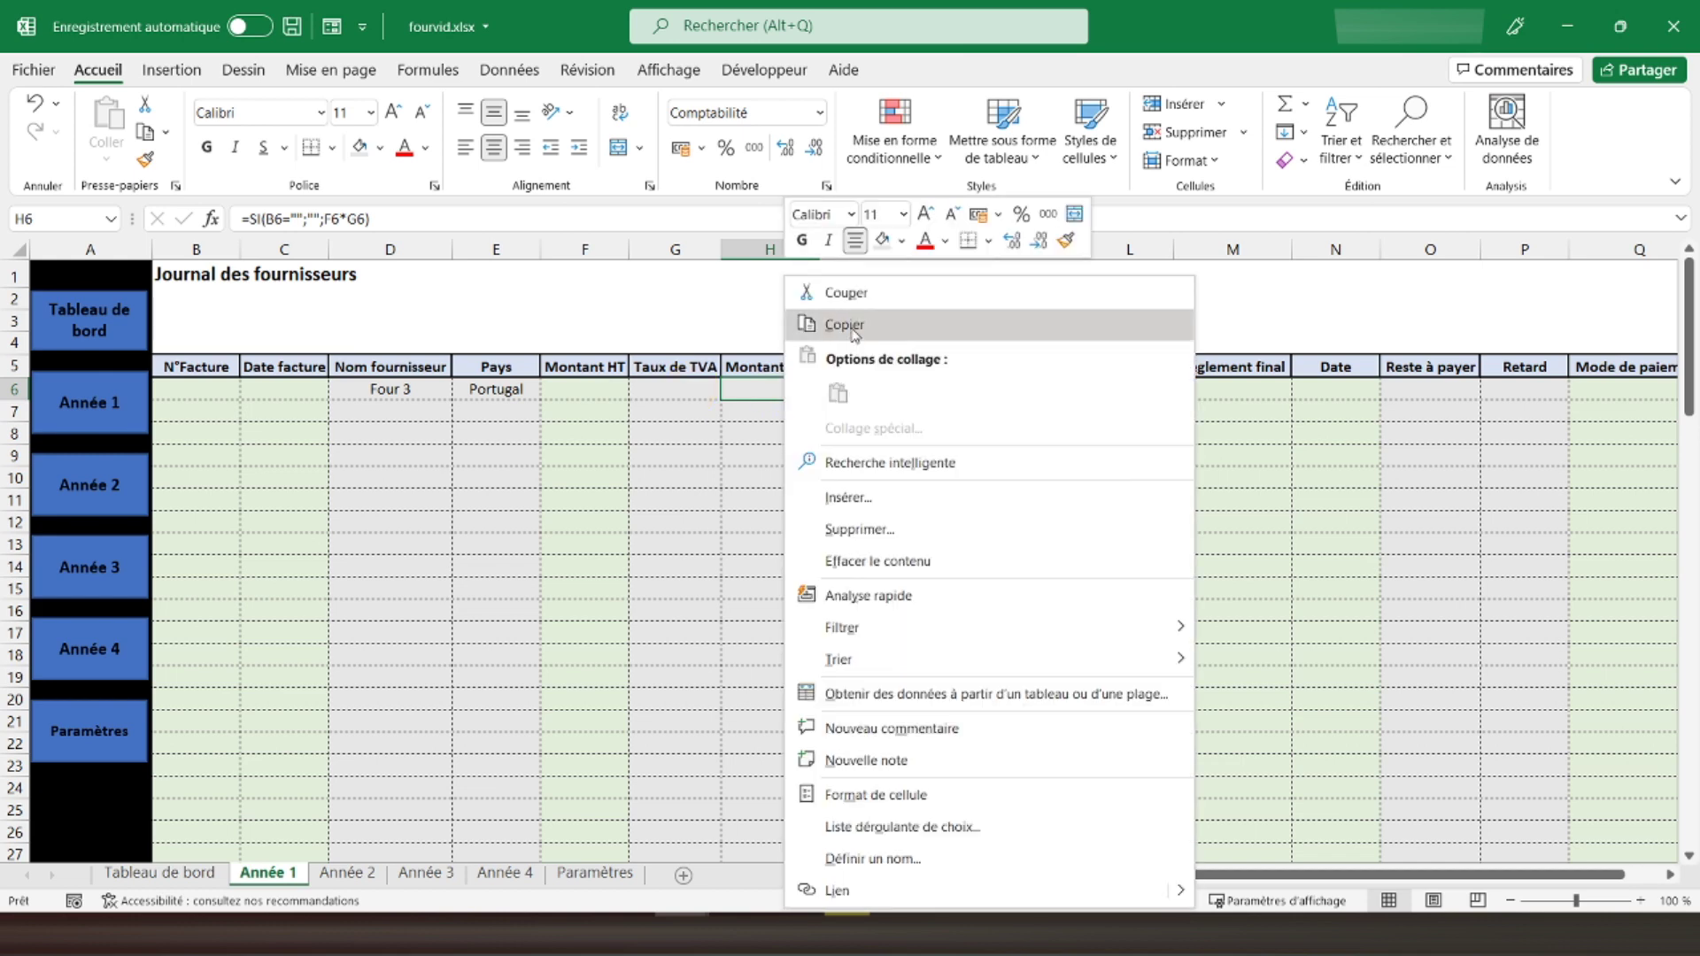
{"action": "left_click", "coordinate": [850, 328]}
{"action": "left_click_drag", "start_coordinate": [766, 410], "coordinate": [763, 813]}
{"action": "right_click", "coordinate": [763, 813]}
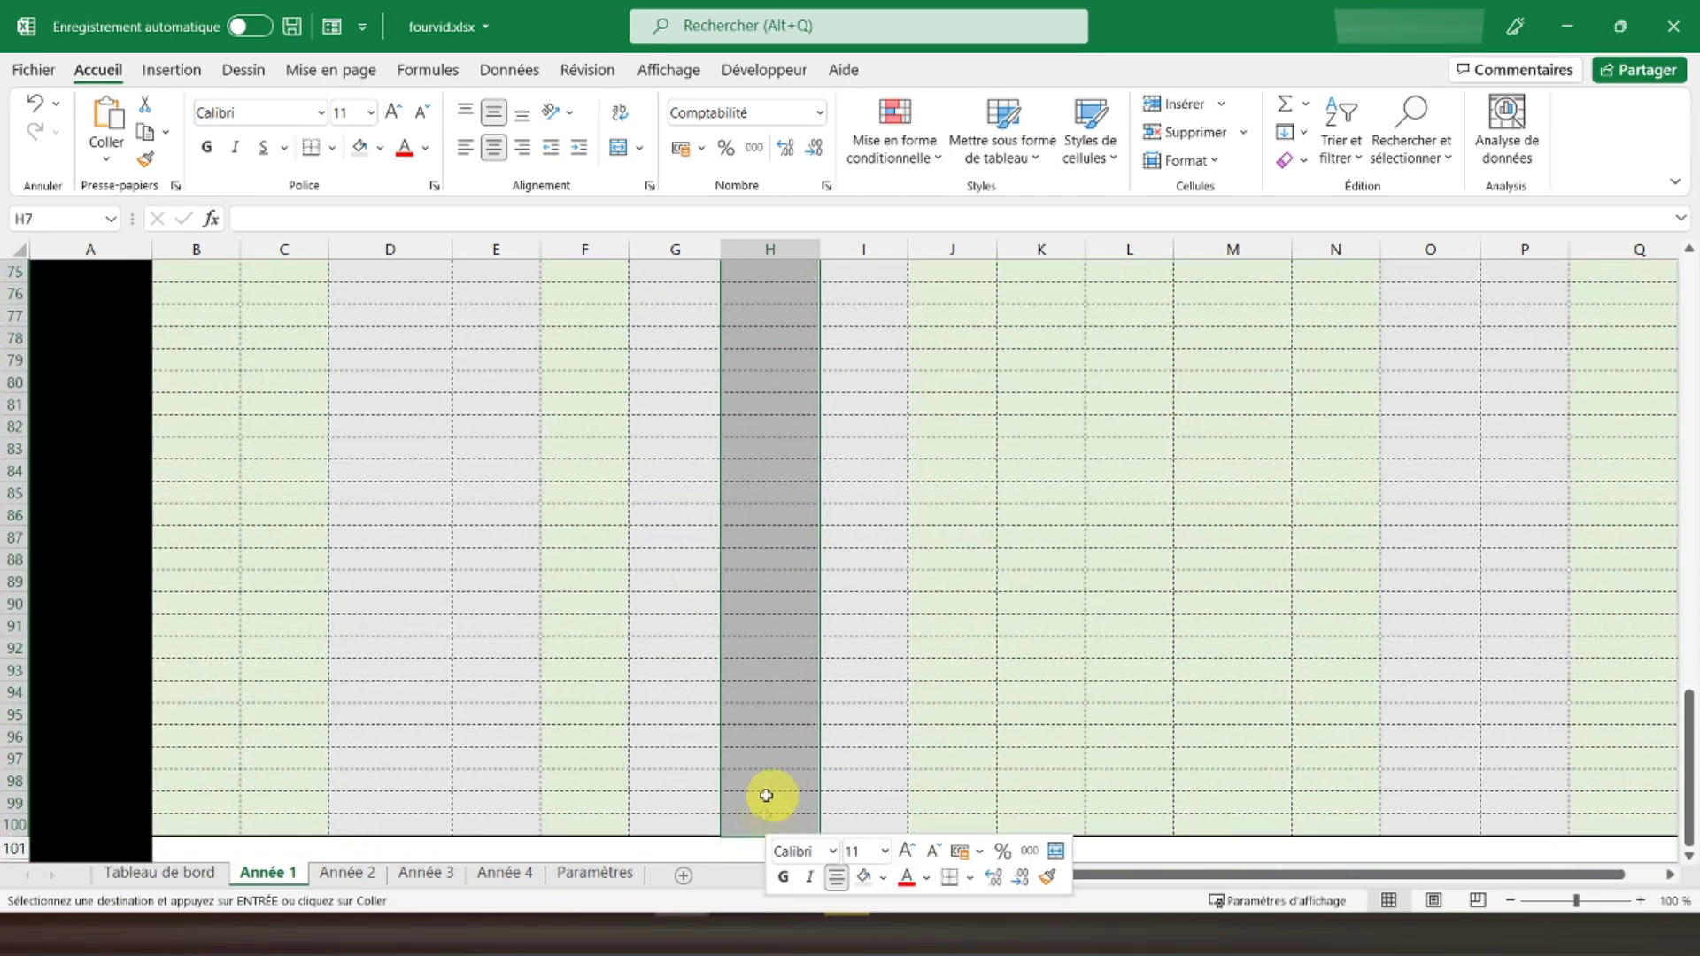
{"action": "left_click", "coordinate": [886, 301]}
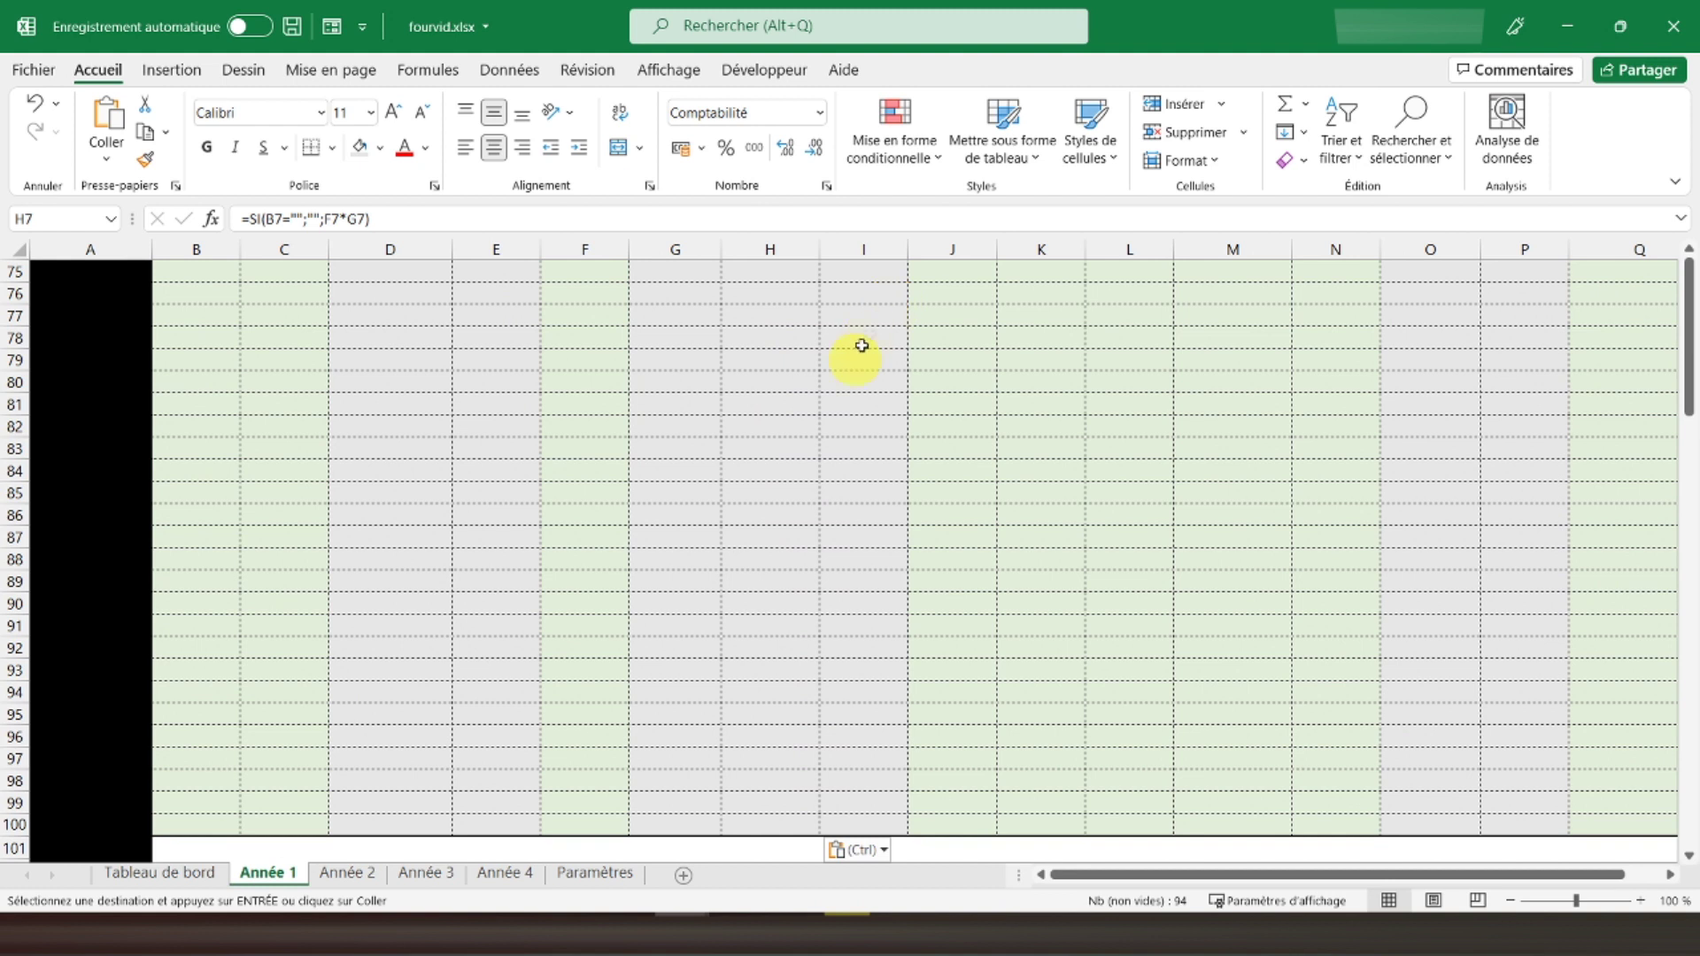
{"action": "left_click", "coordinate": [773, 337]}
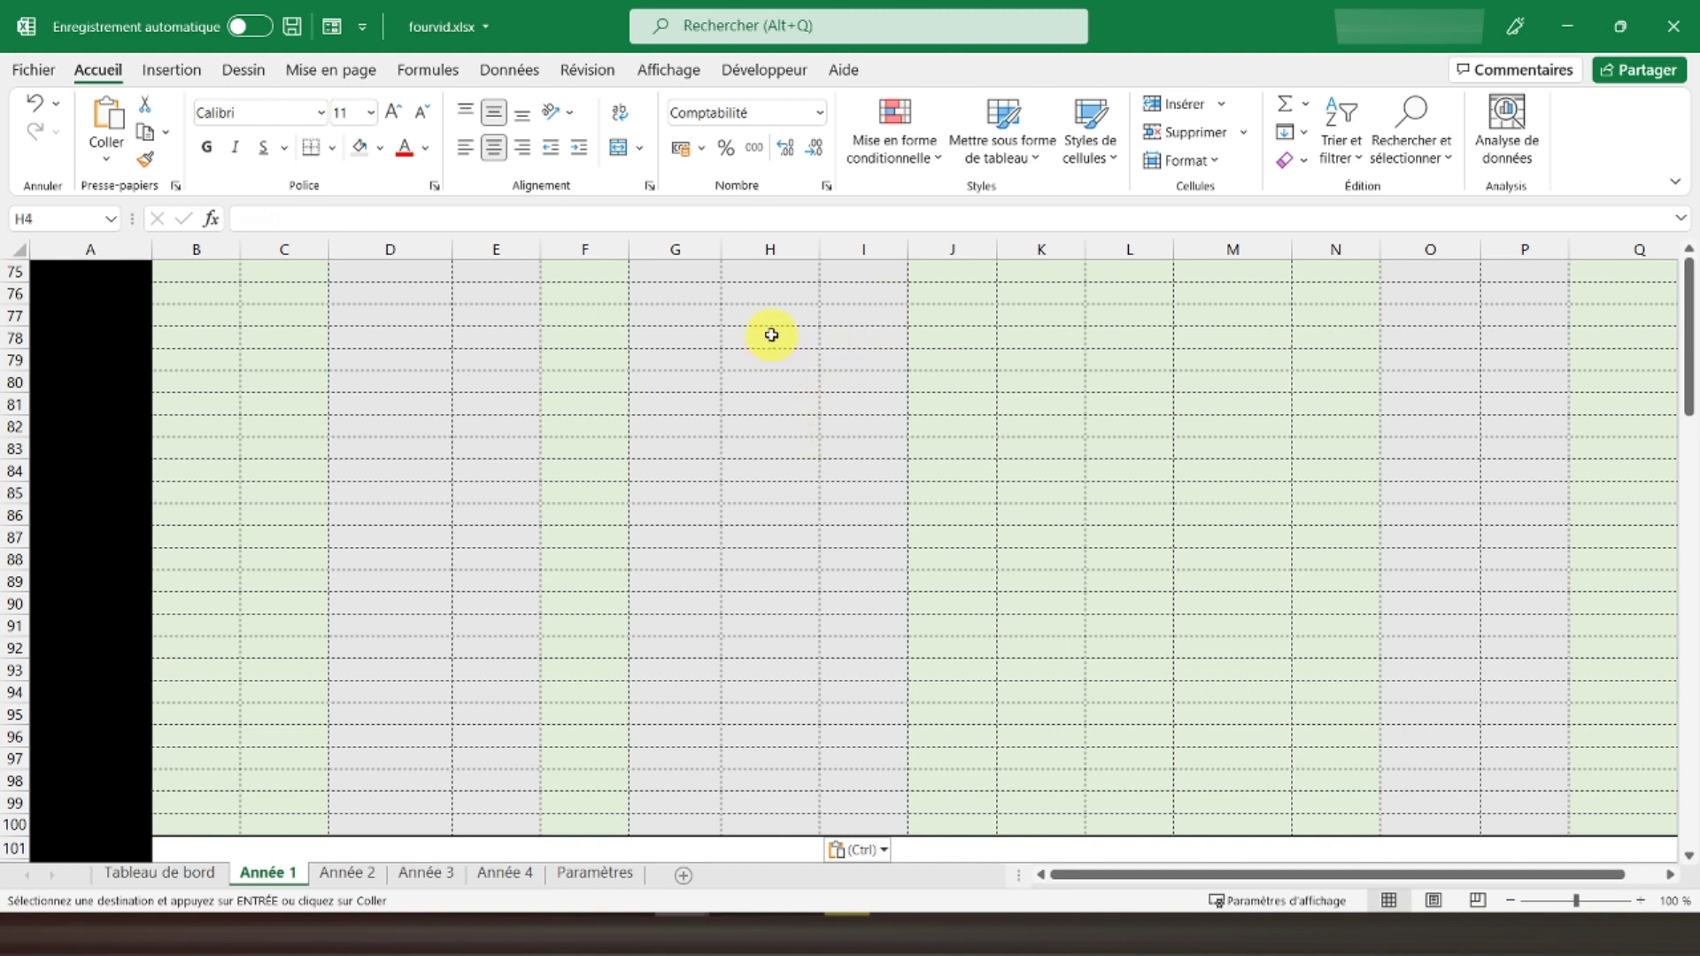
{"action": "left_click", "coordinate": [1032, 379]}
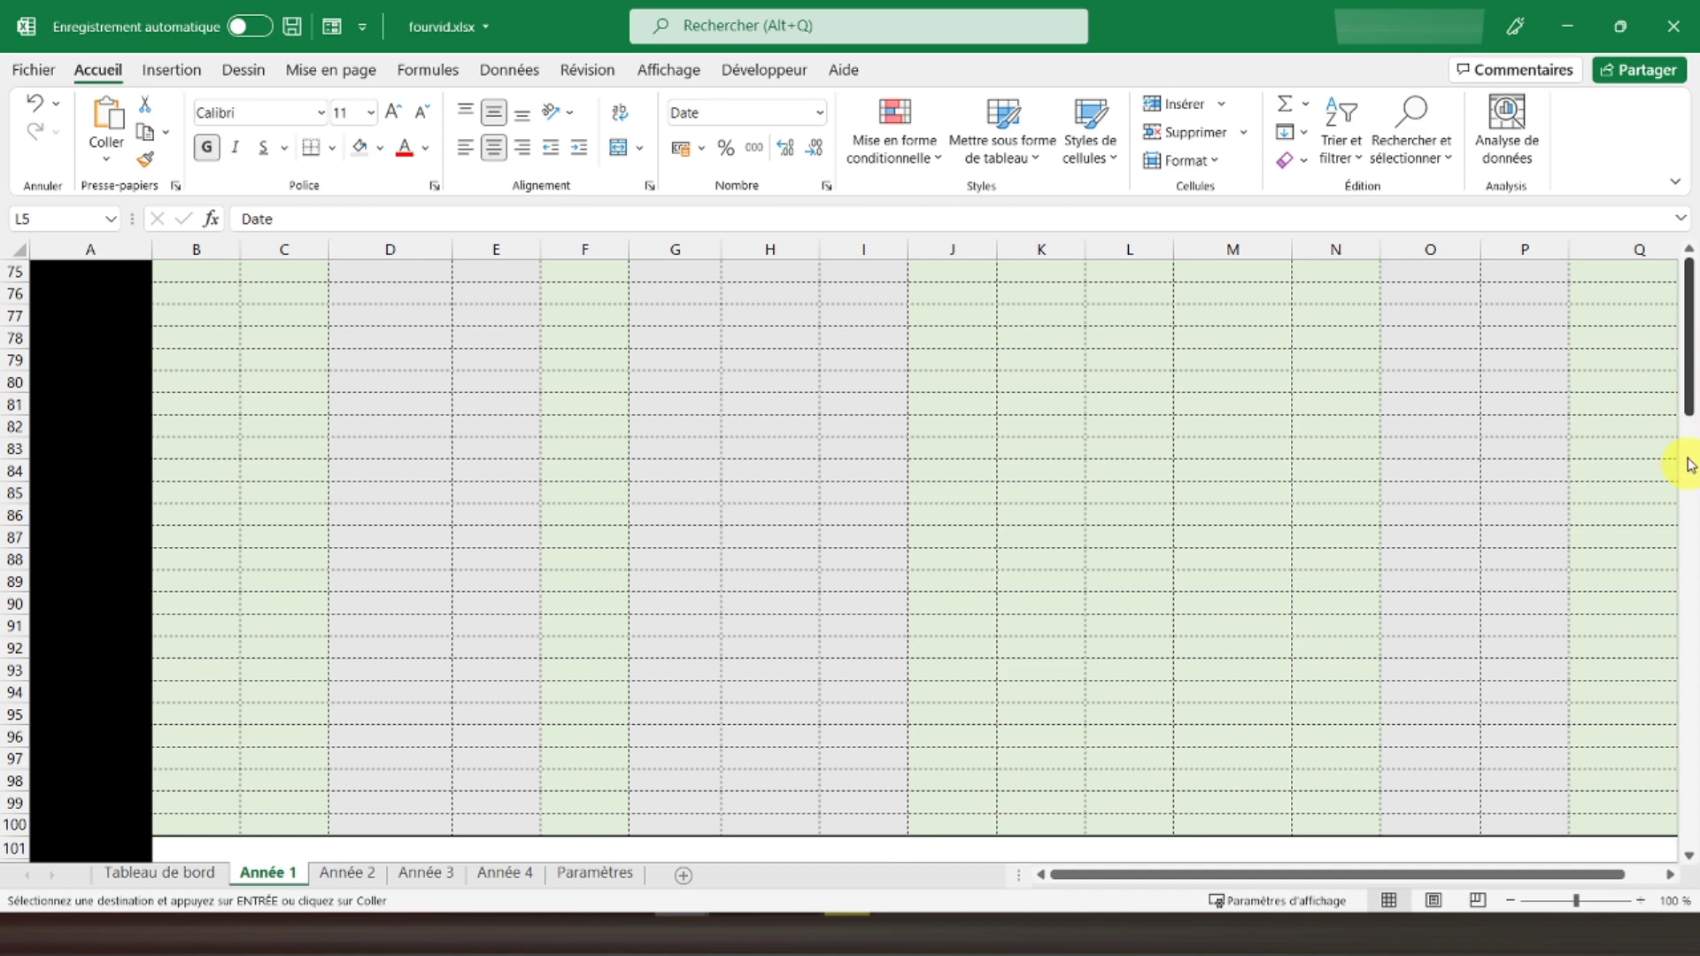
Enter the TTC formula =SI(B6="";"";F6+H6) in I6.
{"action": "scroll", "coordinate": [819, 370], "scroll_direction": "up", "scroll_amount": 15}
{"action": "left_click", "coordinate": [782, 360]}
{"action": "scroll", "coordinate": [779, 363], "scroll_direction": "up", "scroll_amount": 8}
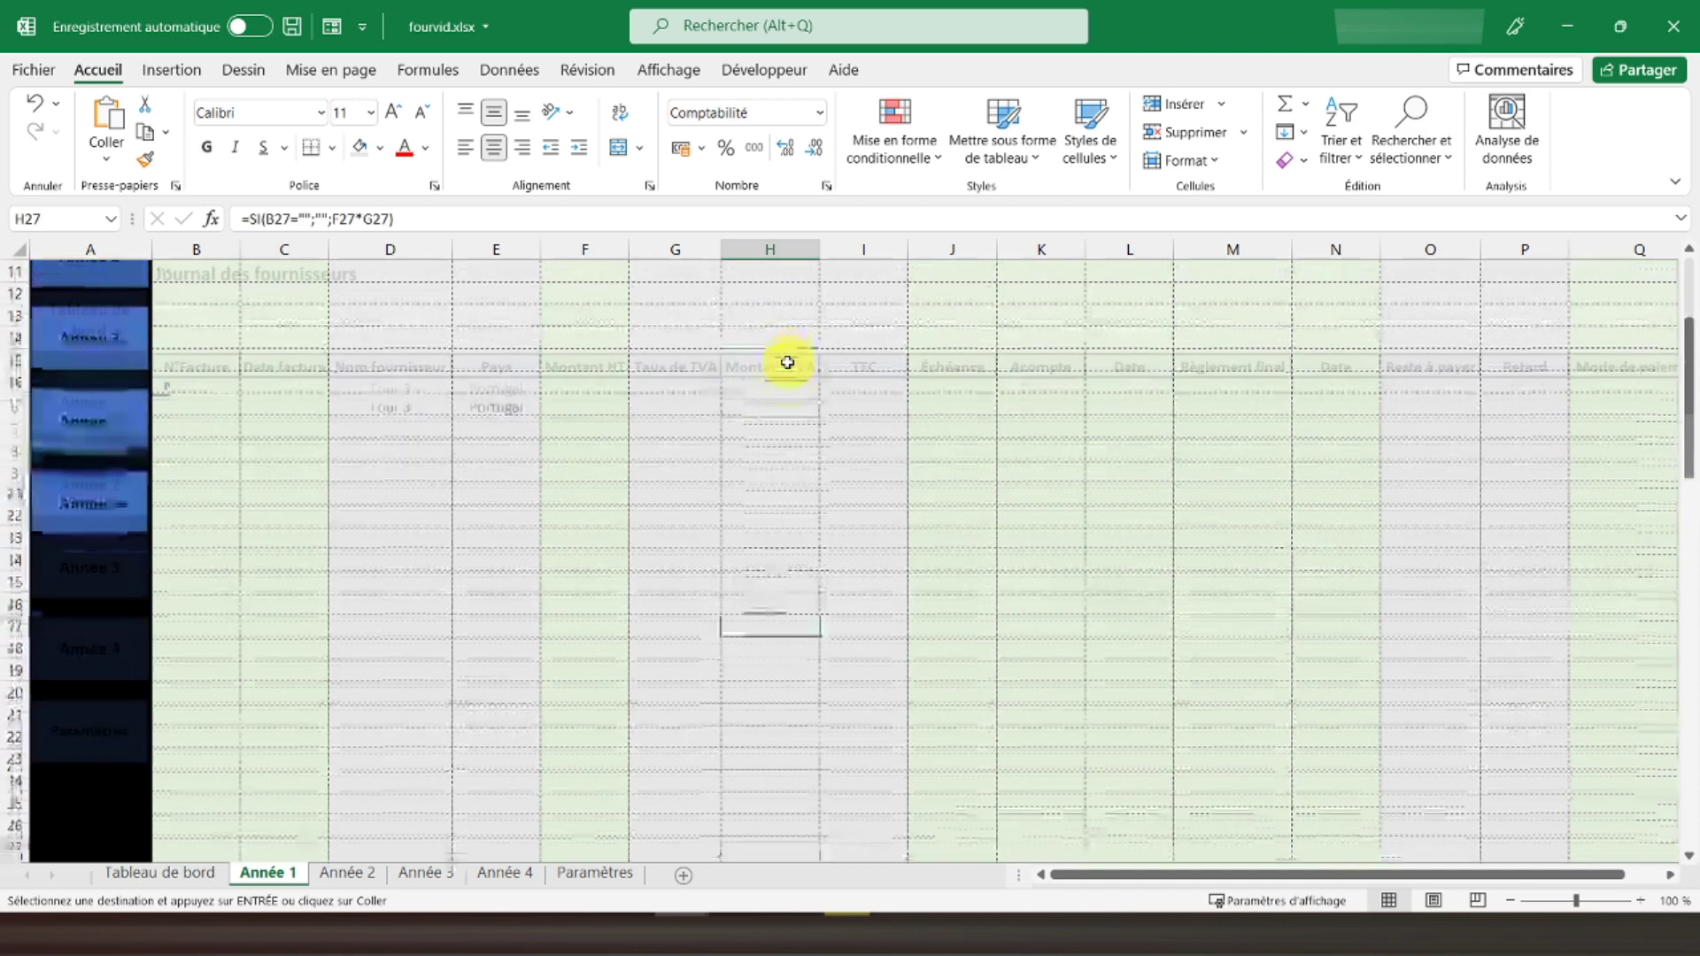
{"action": "left_click", "coordinate": [840, 384]}
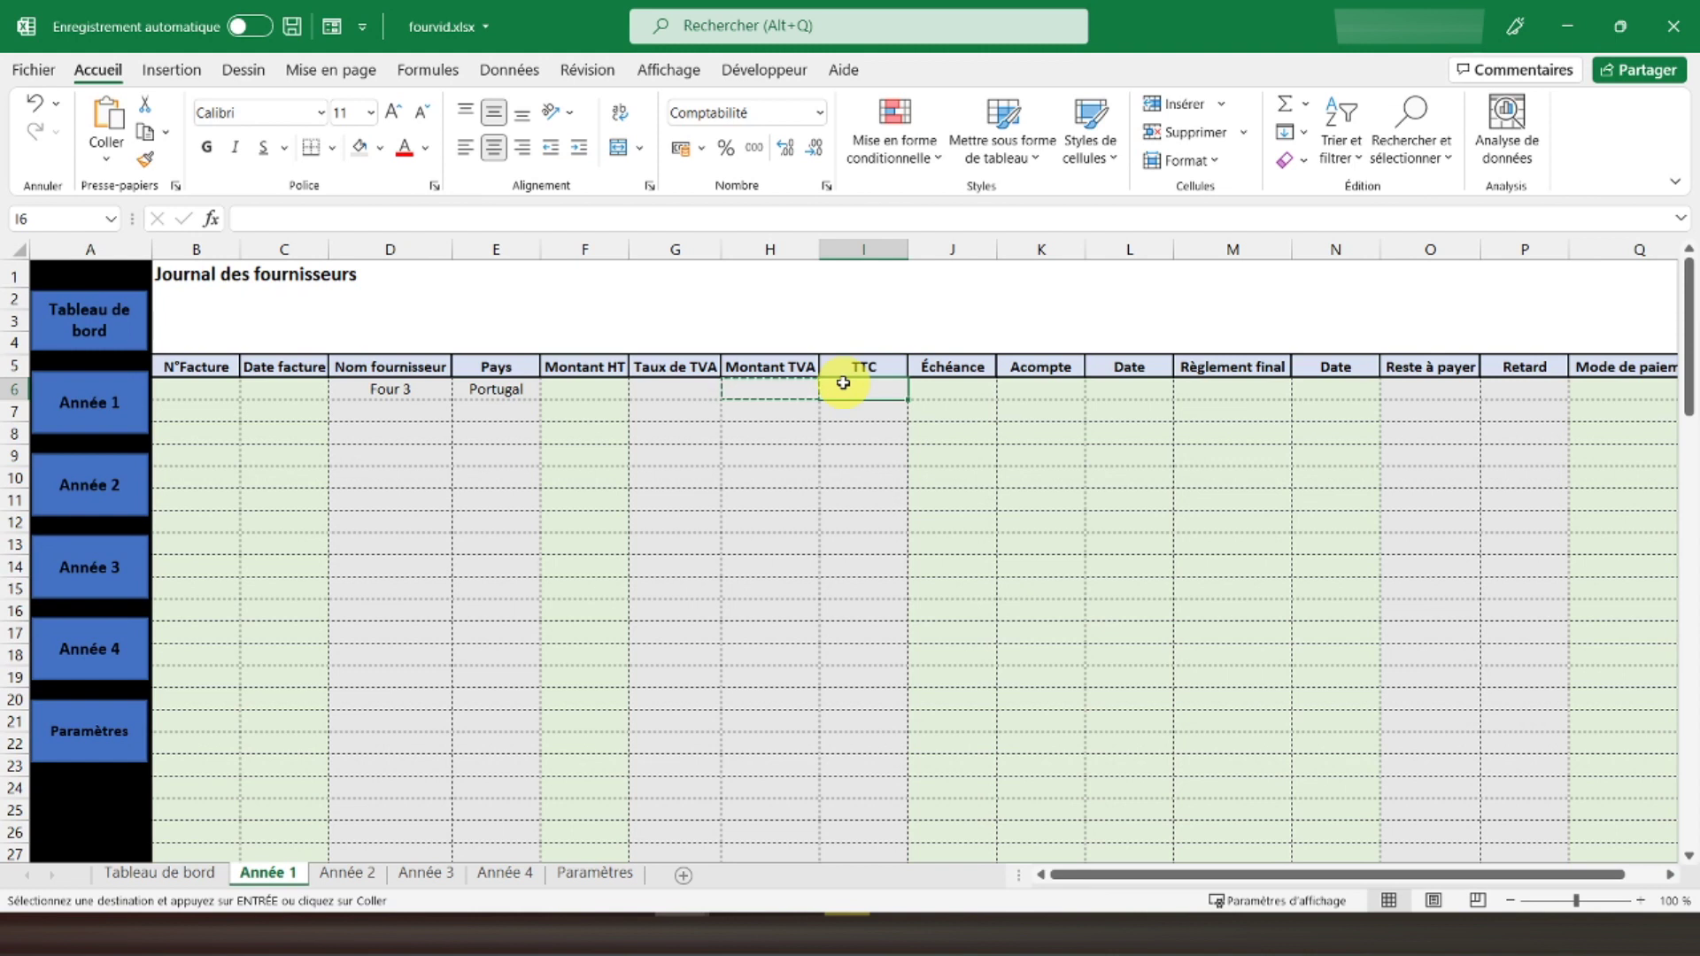
{"action": "double_click", "coordinate": [842, 383]}
{"action": "type", "text": "=si("}
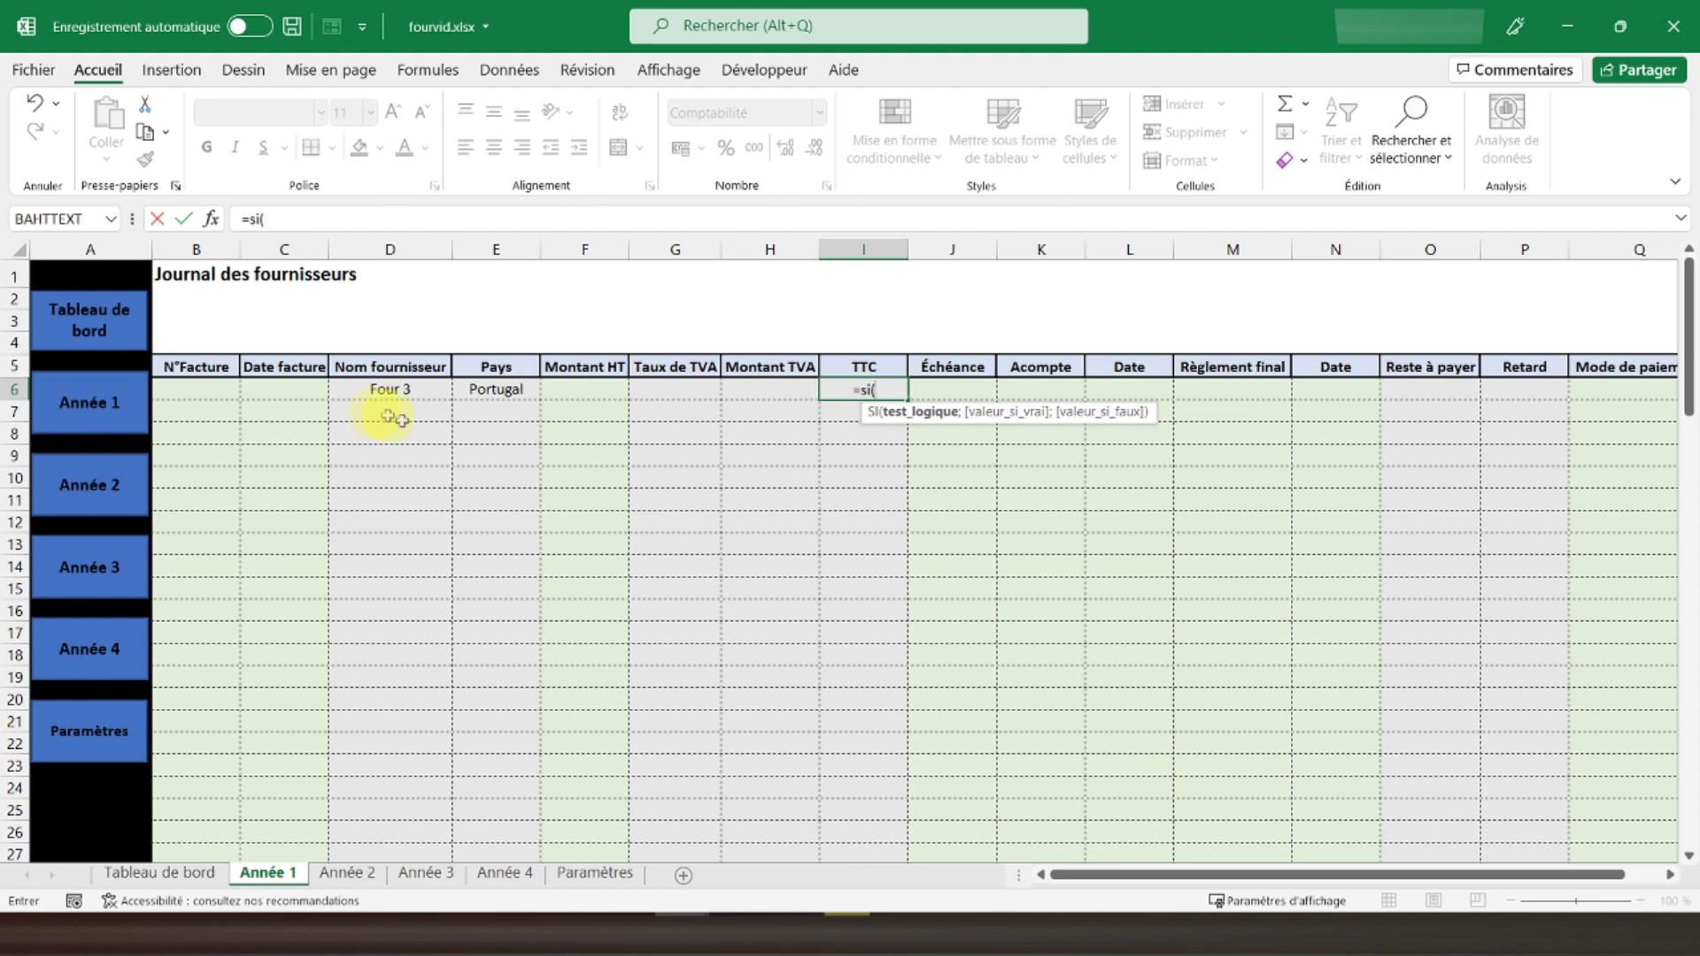
{"action": "left_click", "coordinate": [195, 387]}
{"action": "type", "text": "=\"\";\"\";"}
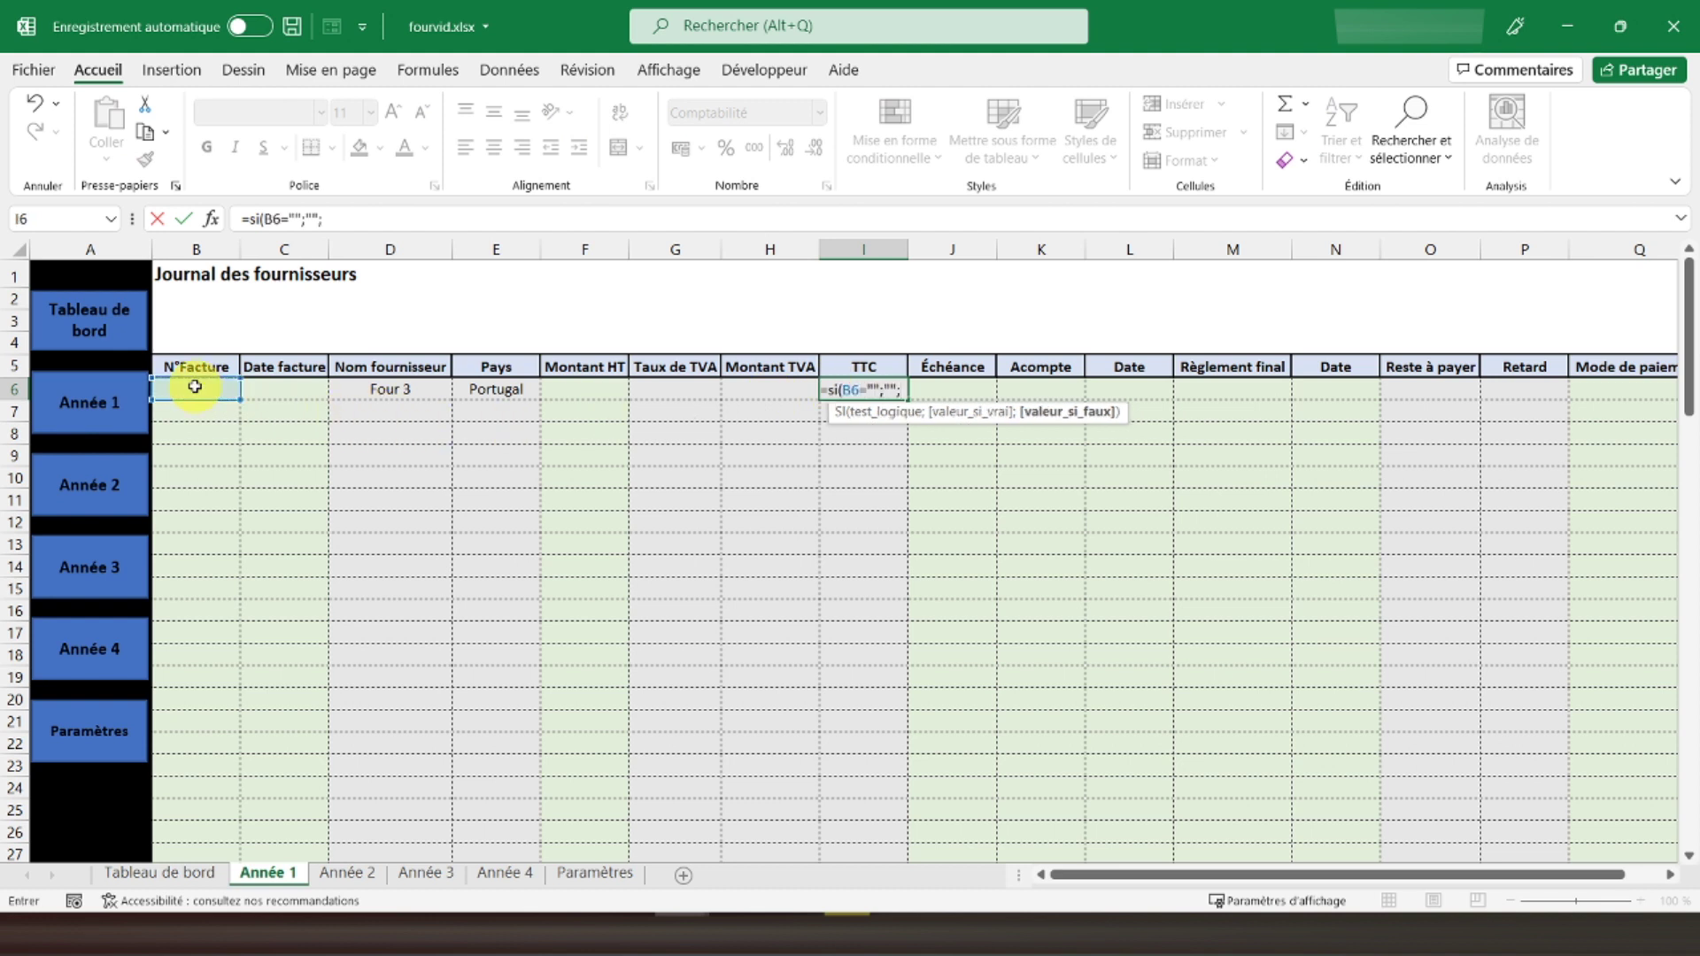
{"action": "left_click", "coordinate": [582, 389]}
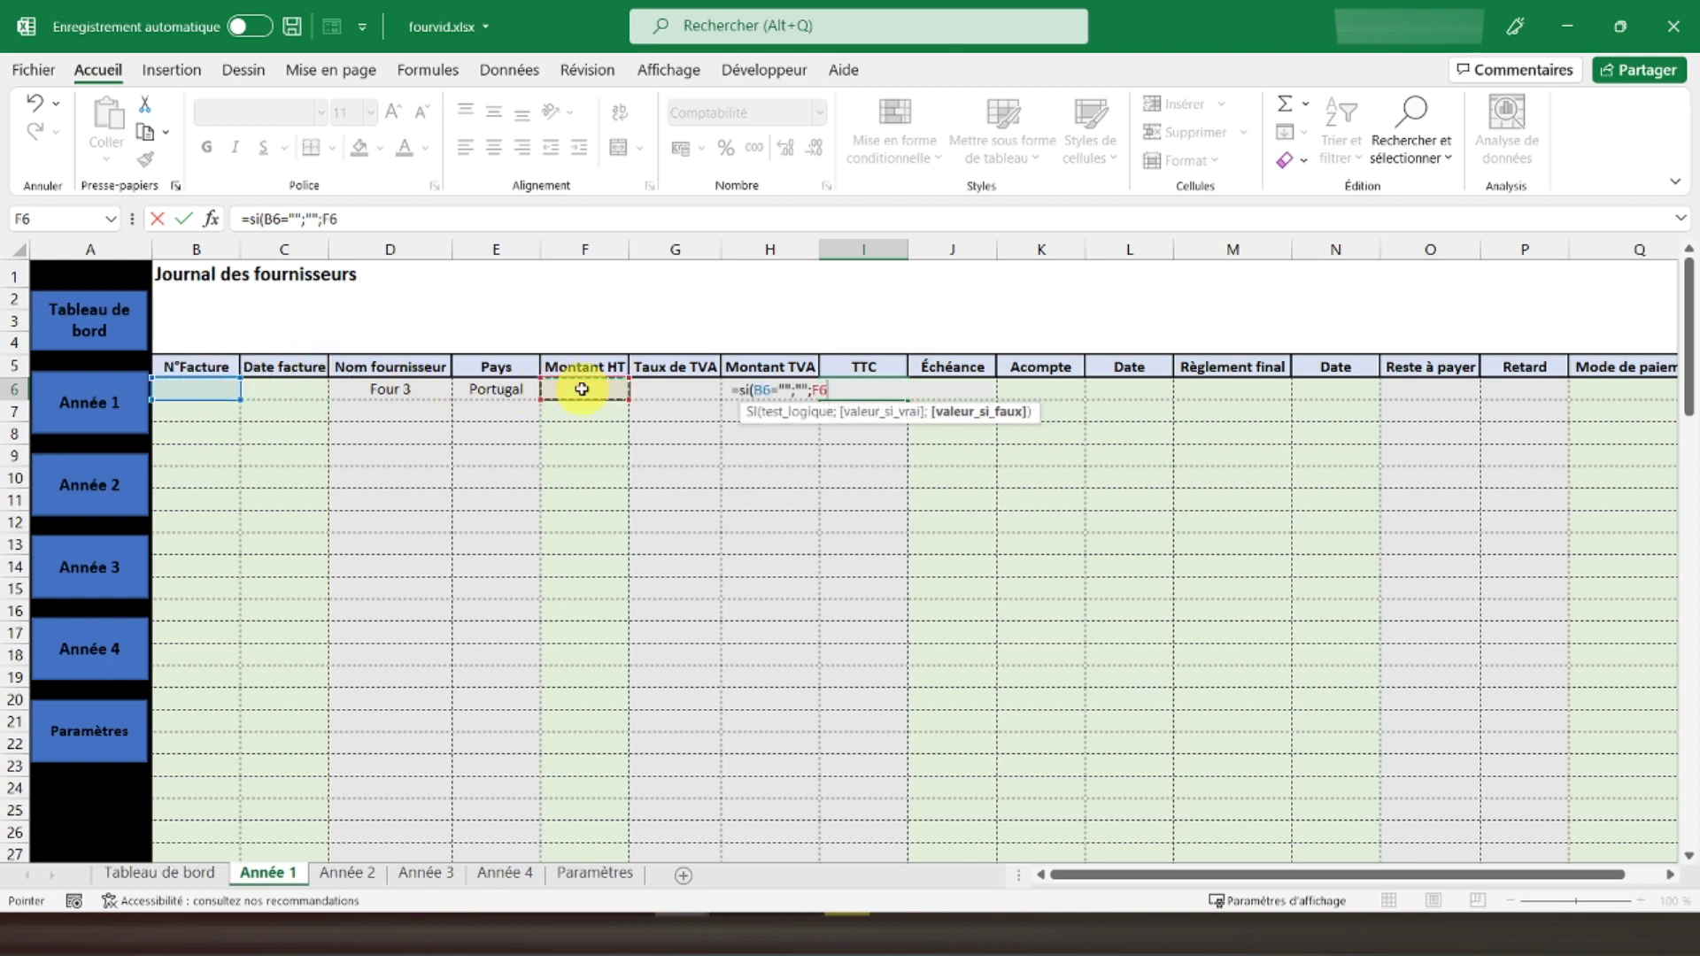
{"action": "type", "text": "+H6"}
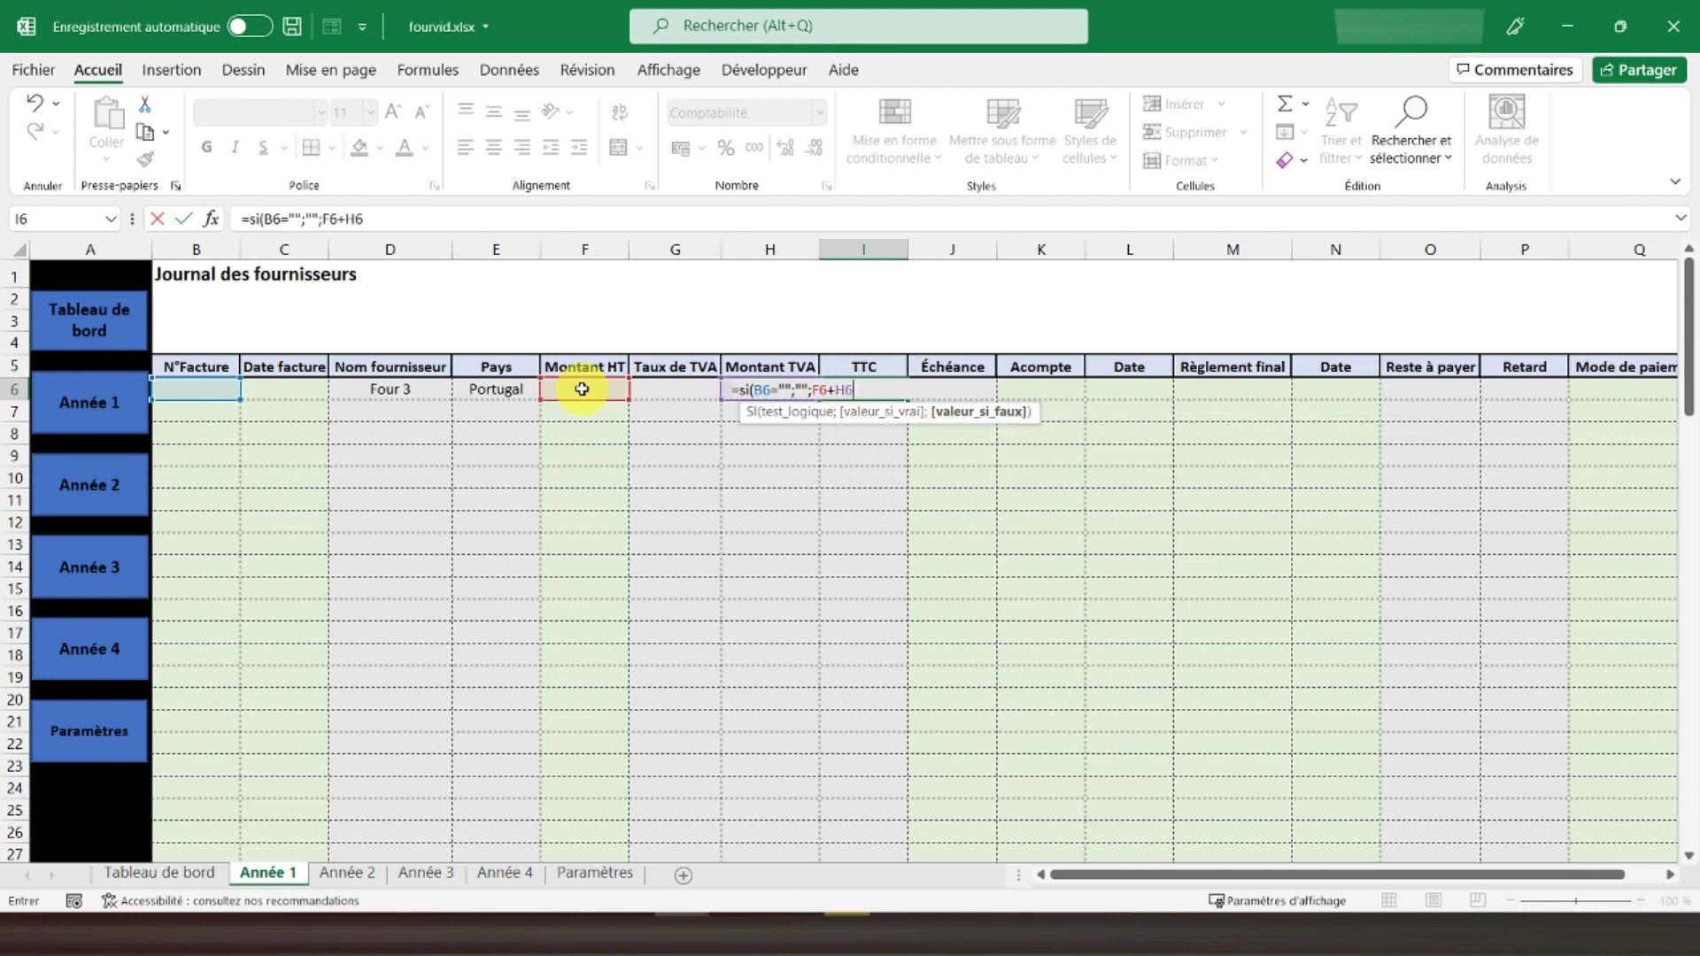
{"action": "key", "text": "Return"}
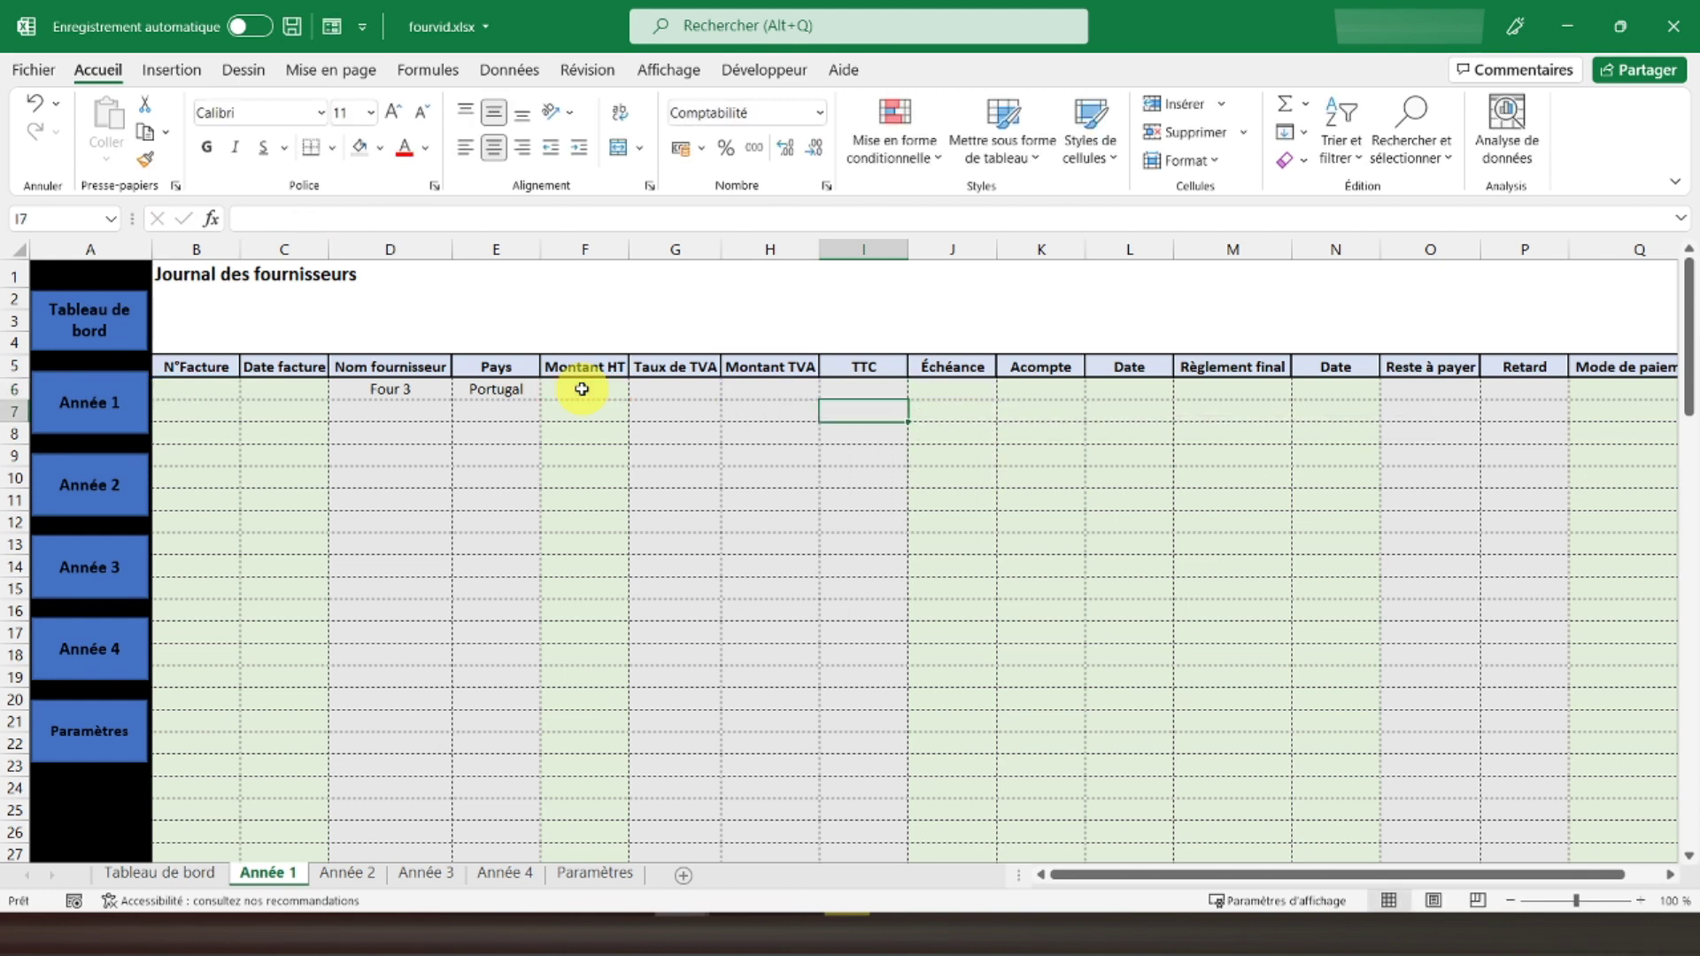
Copy the TTC formula from I6 and paste only the formula into I7:I100.
{"action": "right_click", "coordinate": [849, 397]}
{"action": "key", "text": "Escape"}
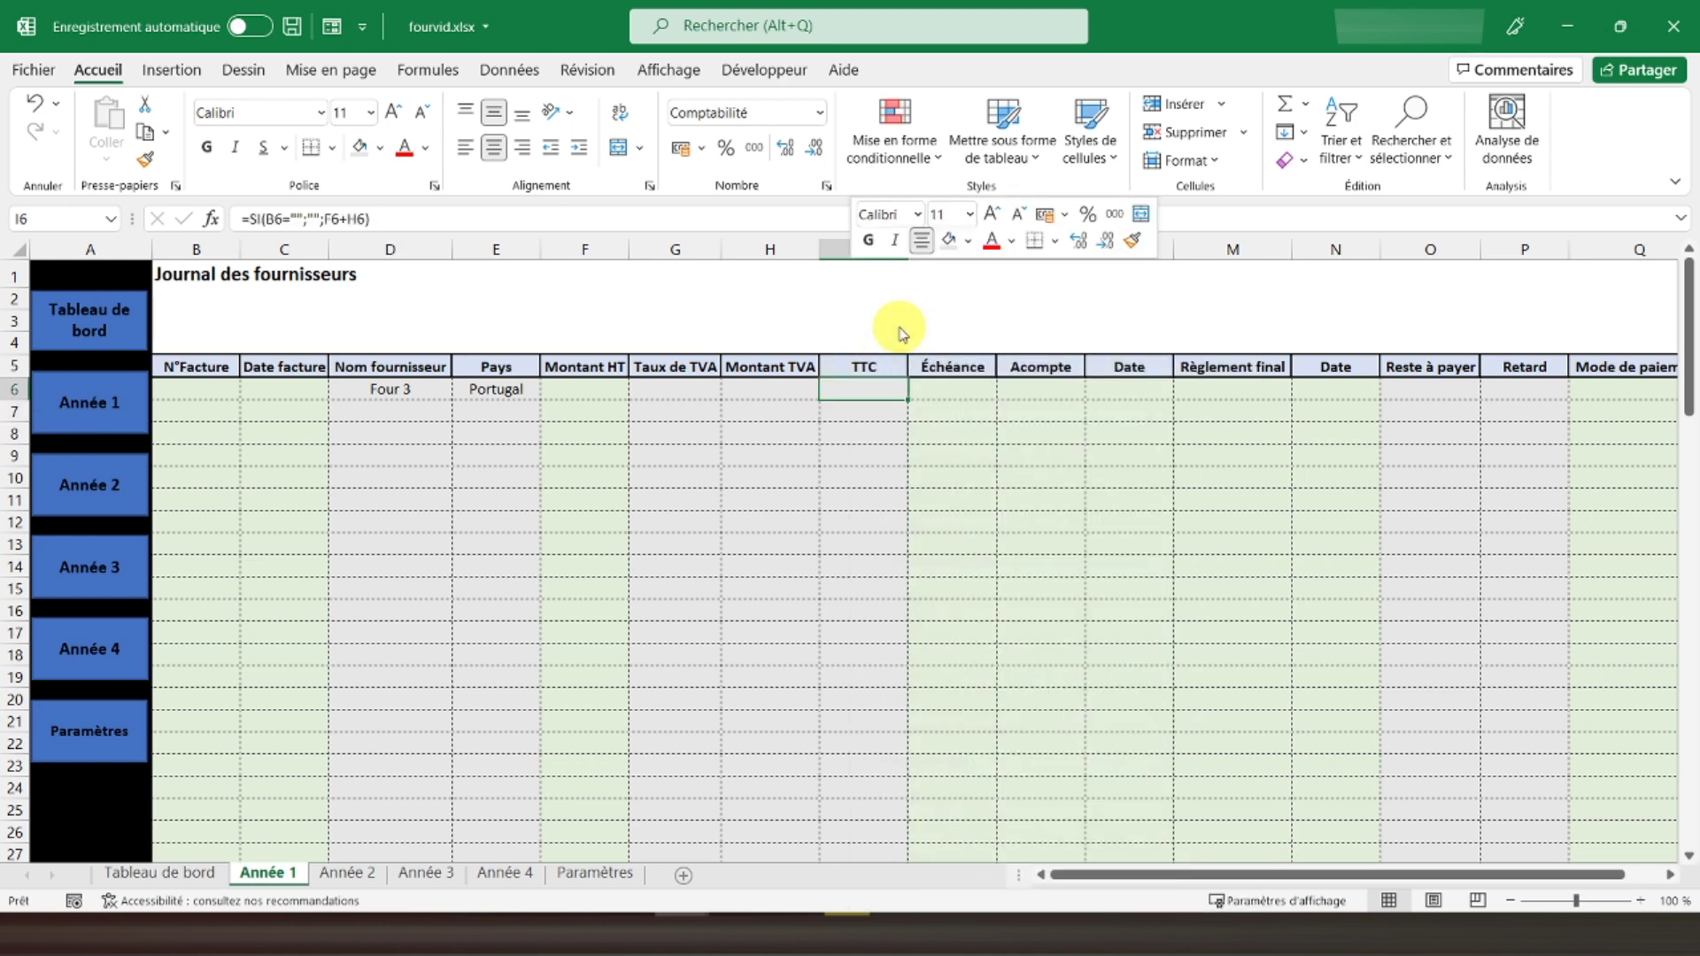
{"action": "left_click", "coordinate": [861, 408]}
{"action": "key", "text": "ctrl+c"}
{"action": "left_click_drag", "start_coordinate": [861, 411], "coordinate": [873, 826]}
{"action": "right_click", "coordinate": [874, 826]}
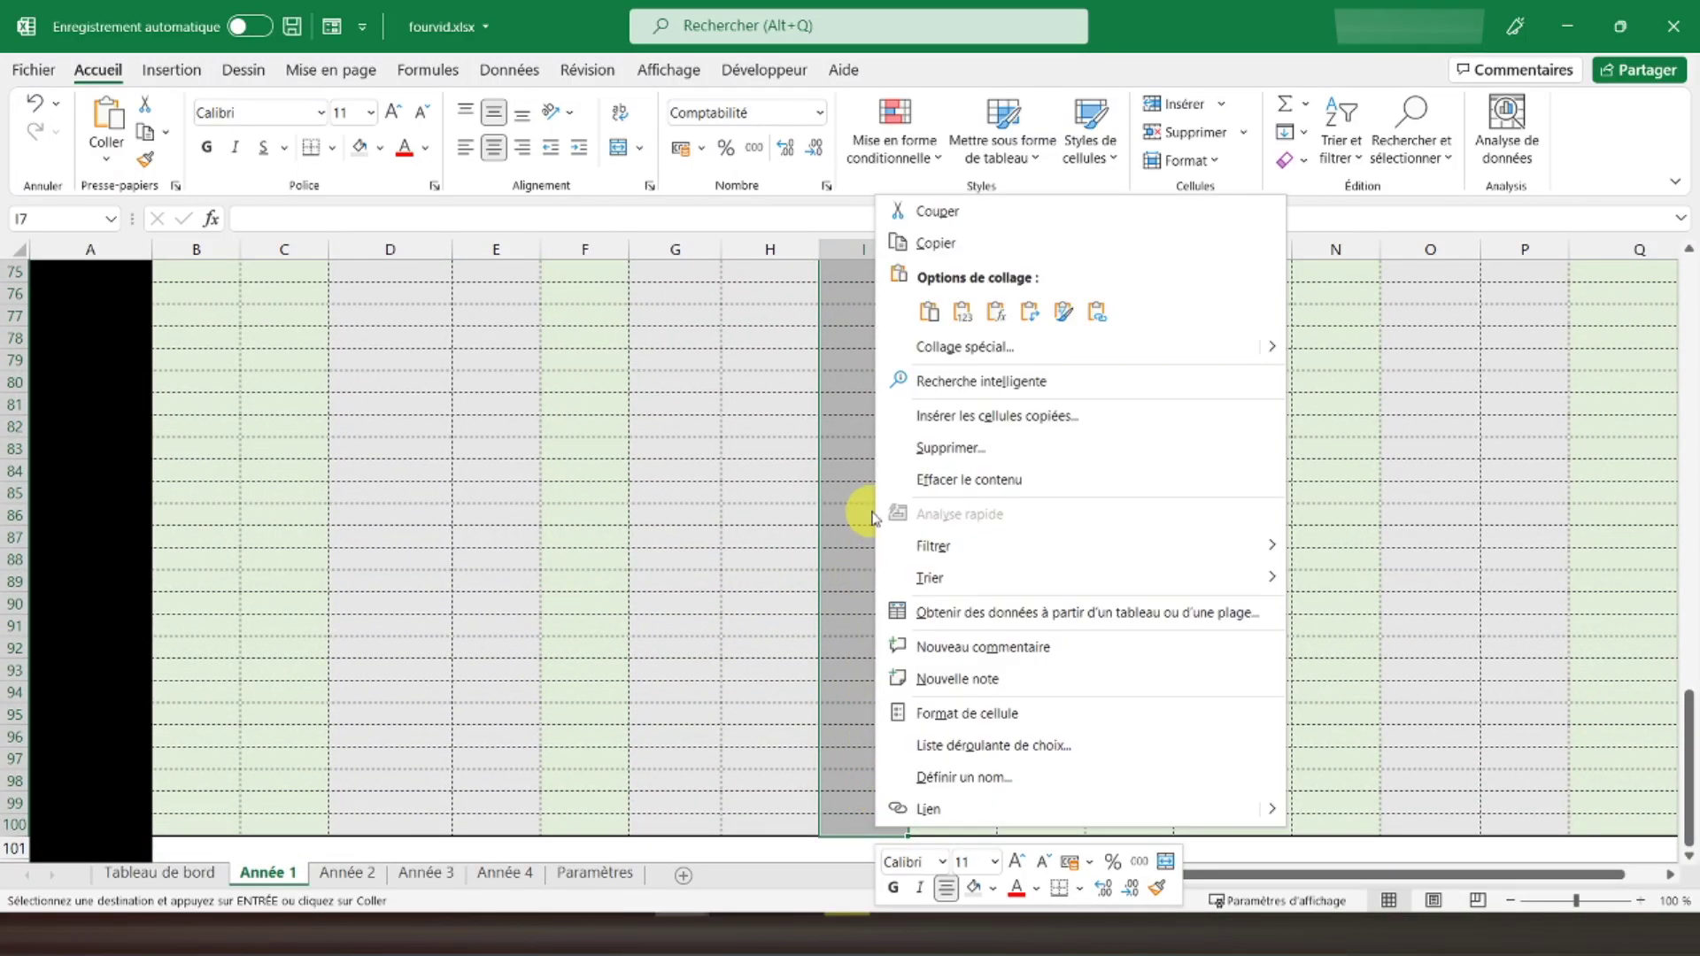
{"action": "left_click", "coordinate": [995, 311]}
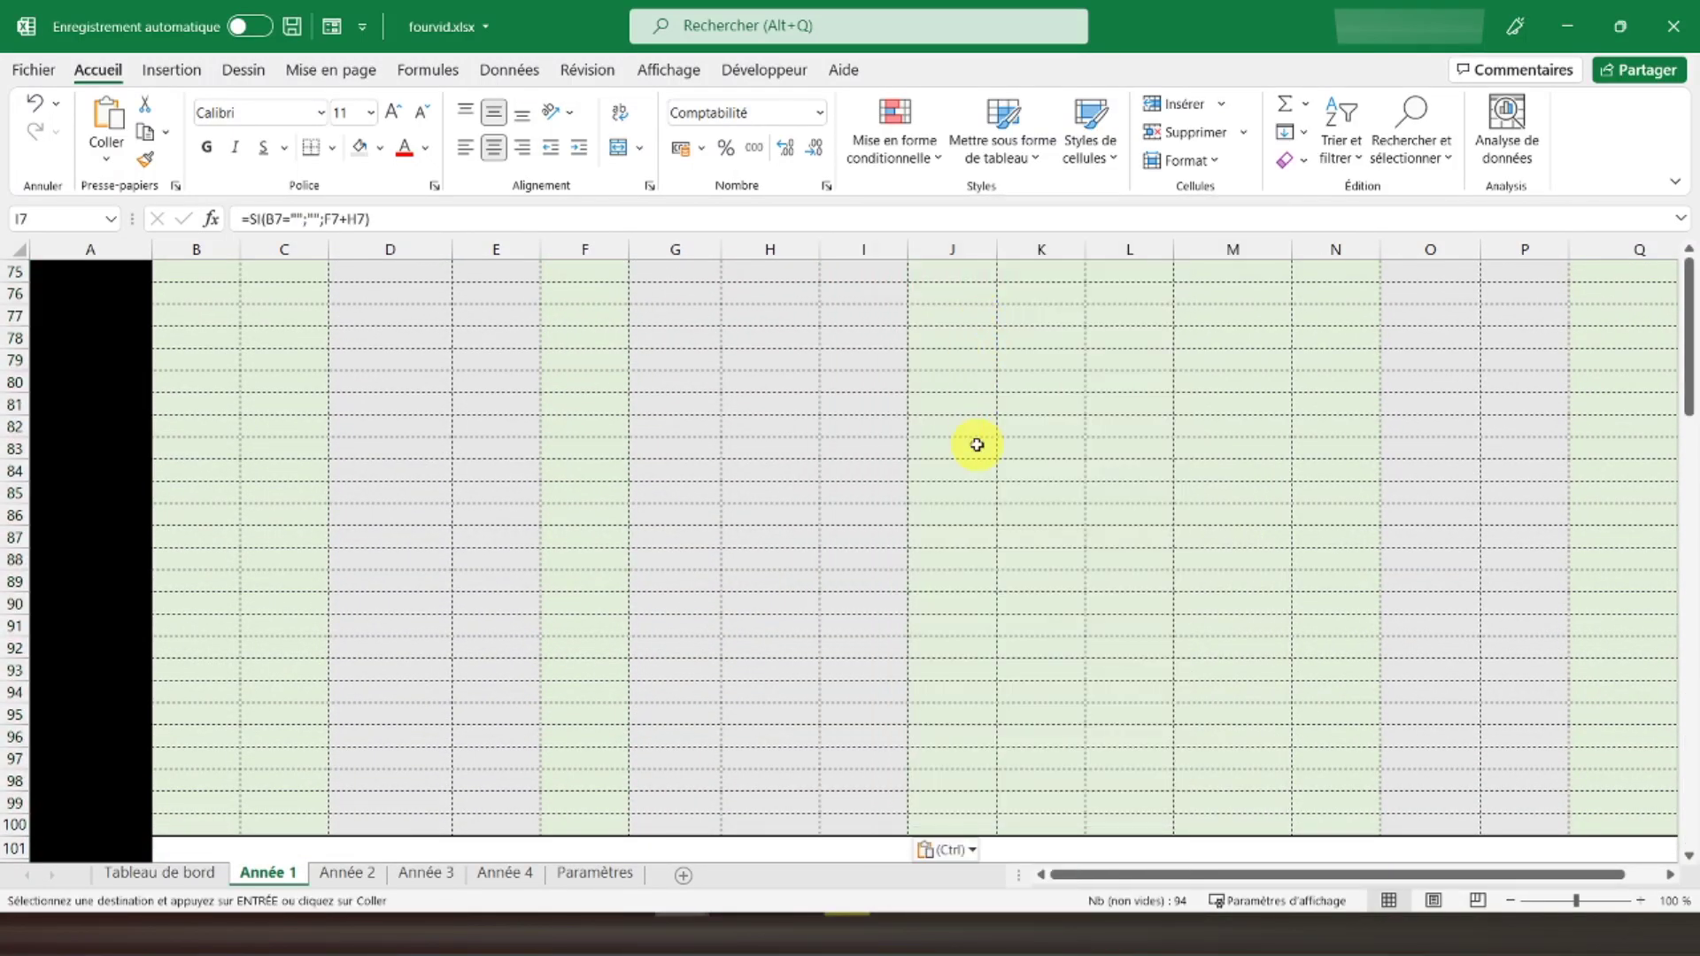
{"action": "scroll", "coordinate": [949, 401], "scroll_direction": "up", "scroll_amount": 20}
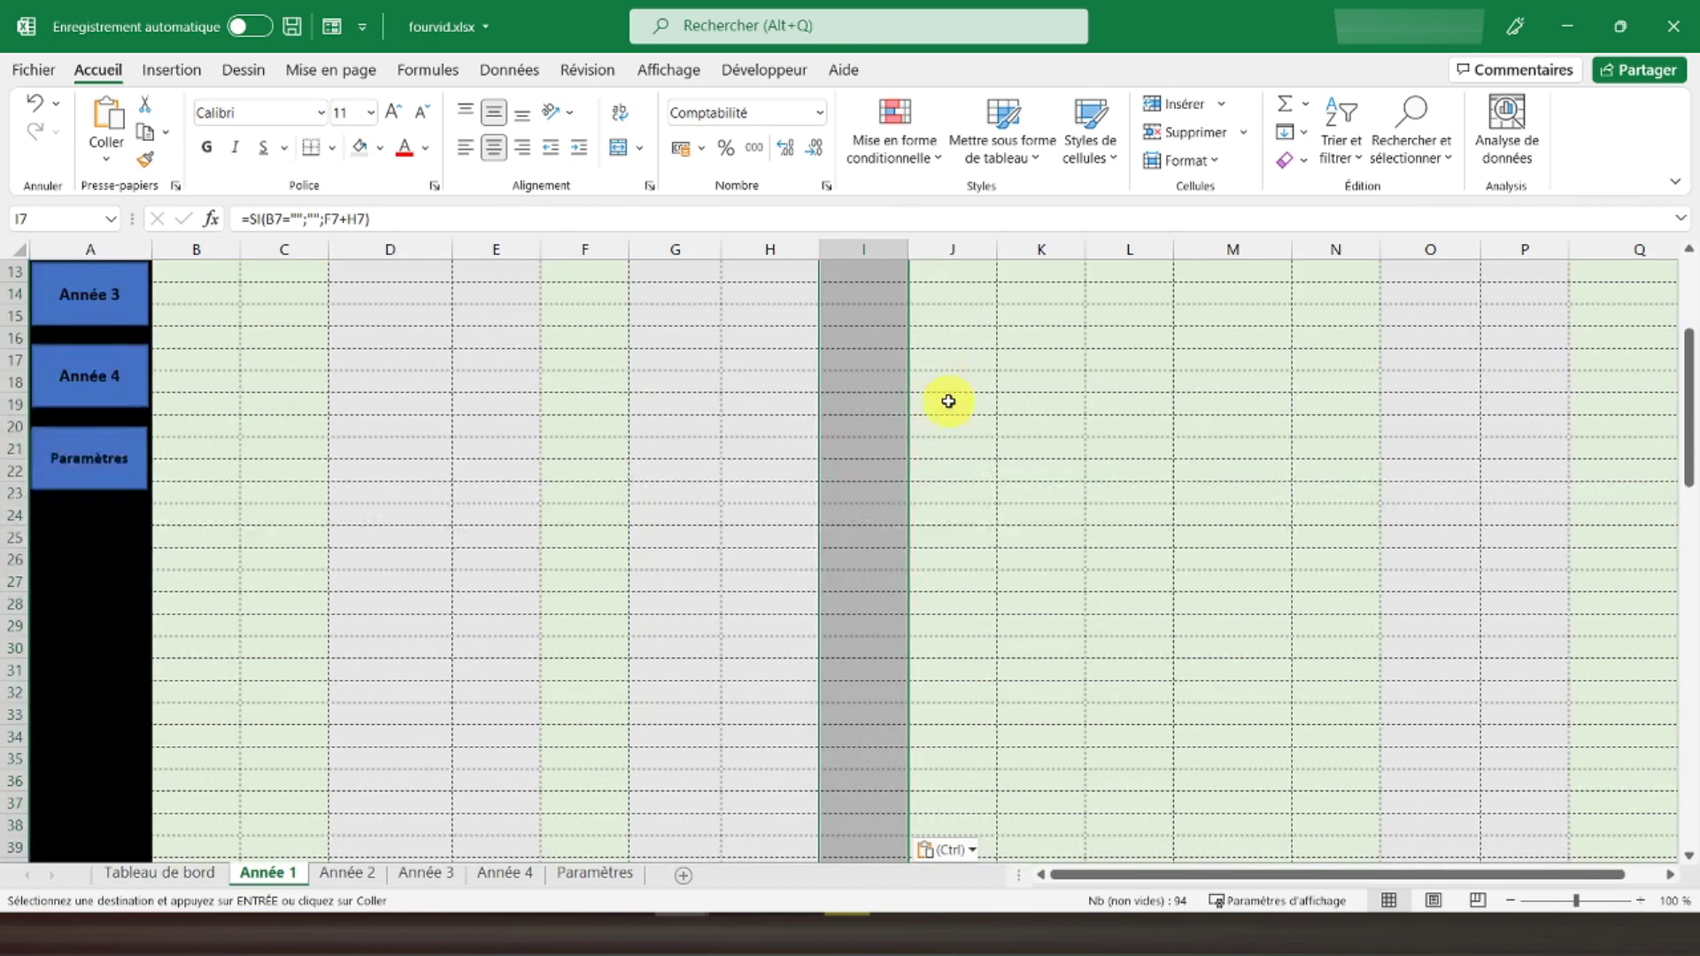
Enter the Reste à payer formula =SIERREUR(I6-K6-M6;"") in O6.
{"action": "left_click", "coordinate": [940, 387]}
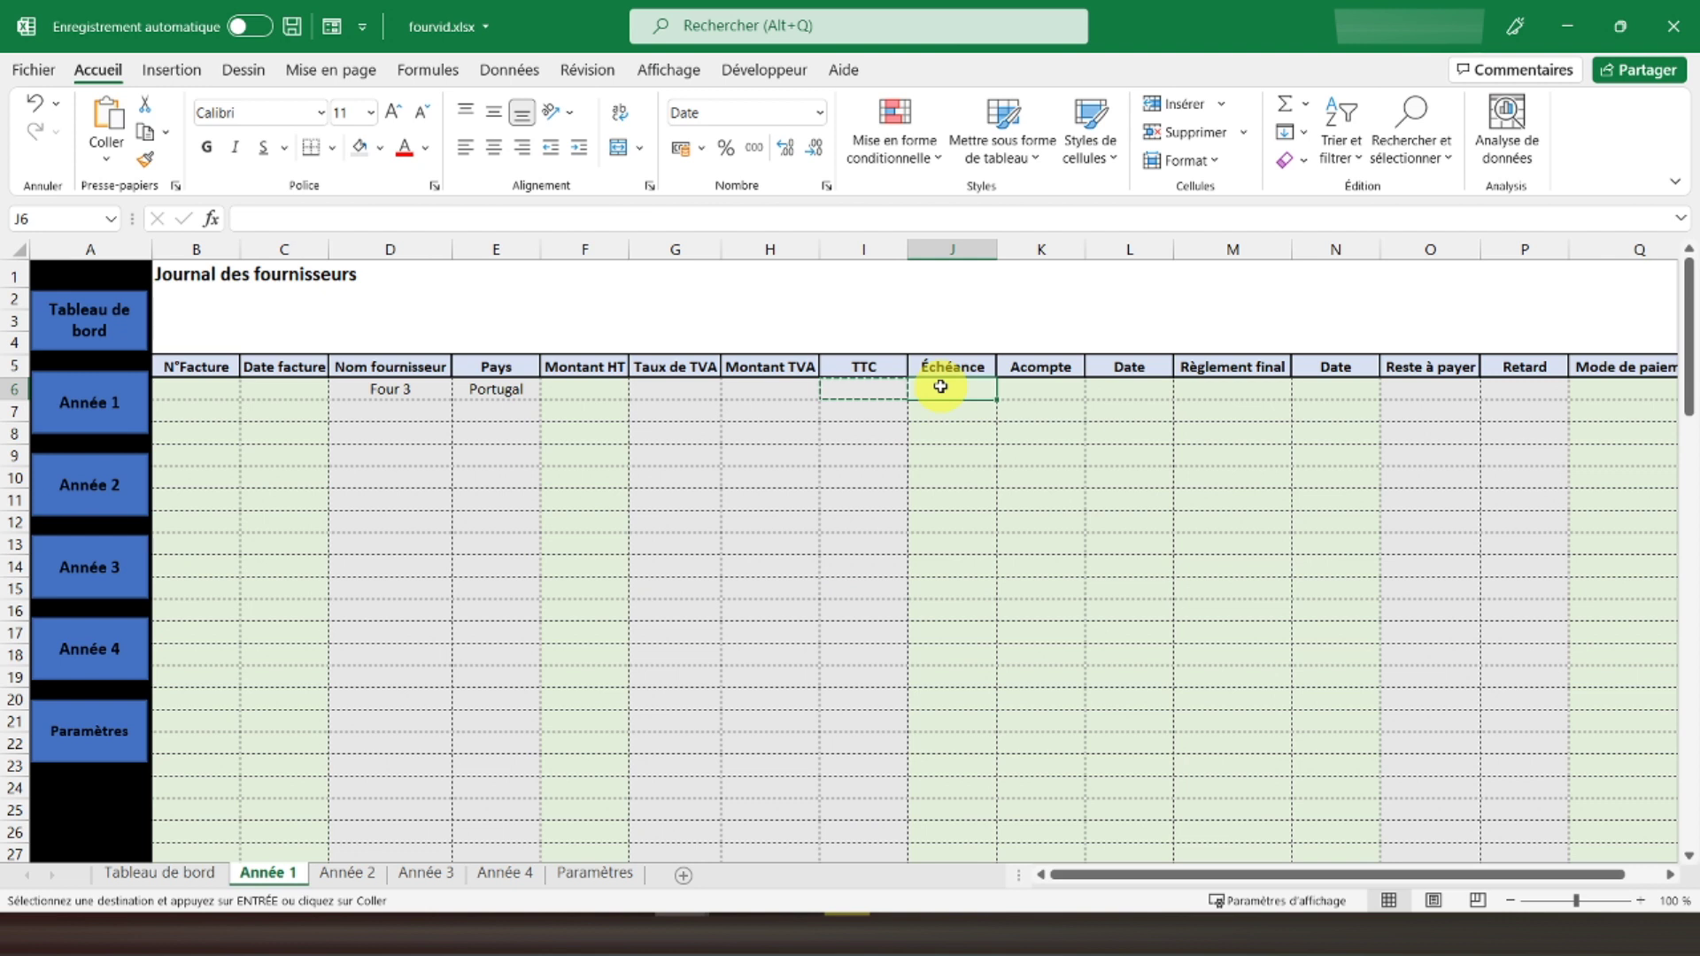
{"action": "key", "text": "Right"}
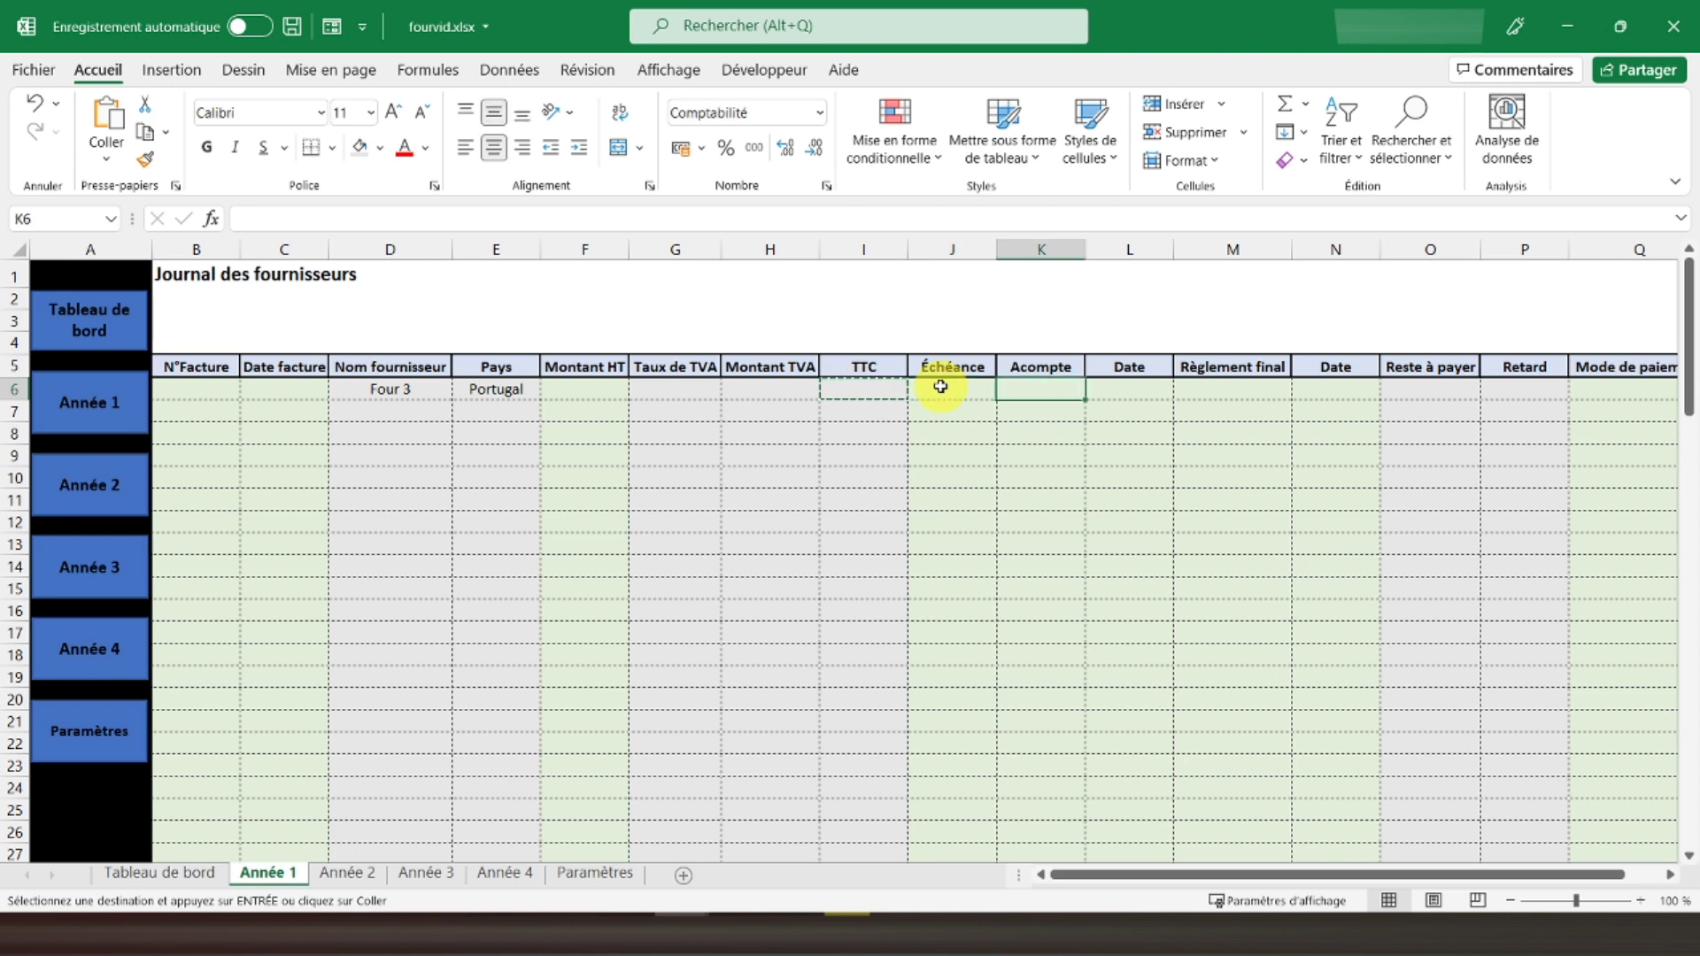
{"action": "key", "text": "Right"}
{"action": "key", "text": "Right"}
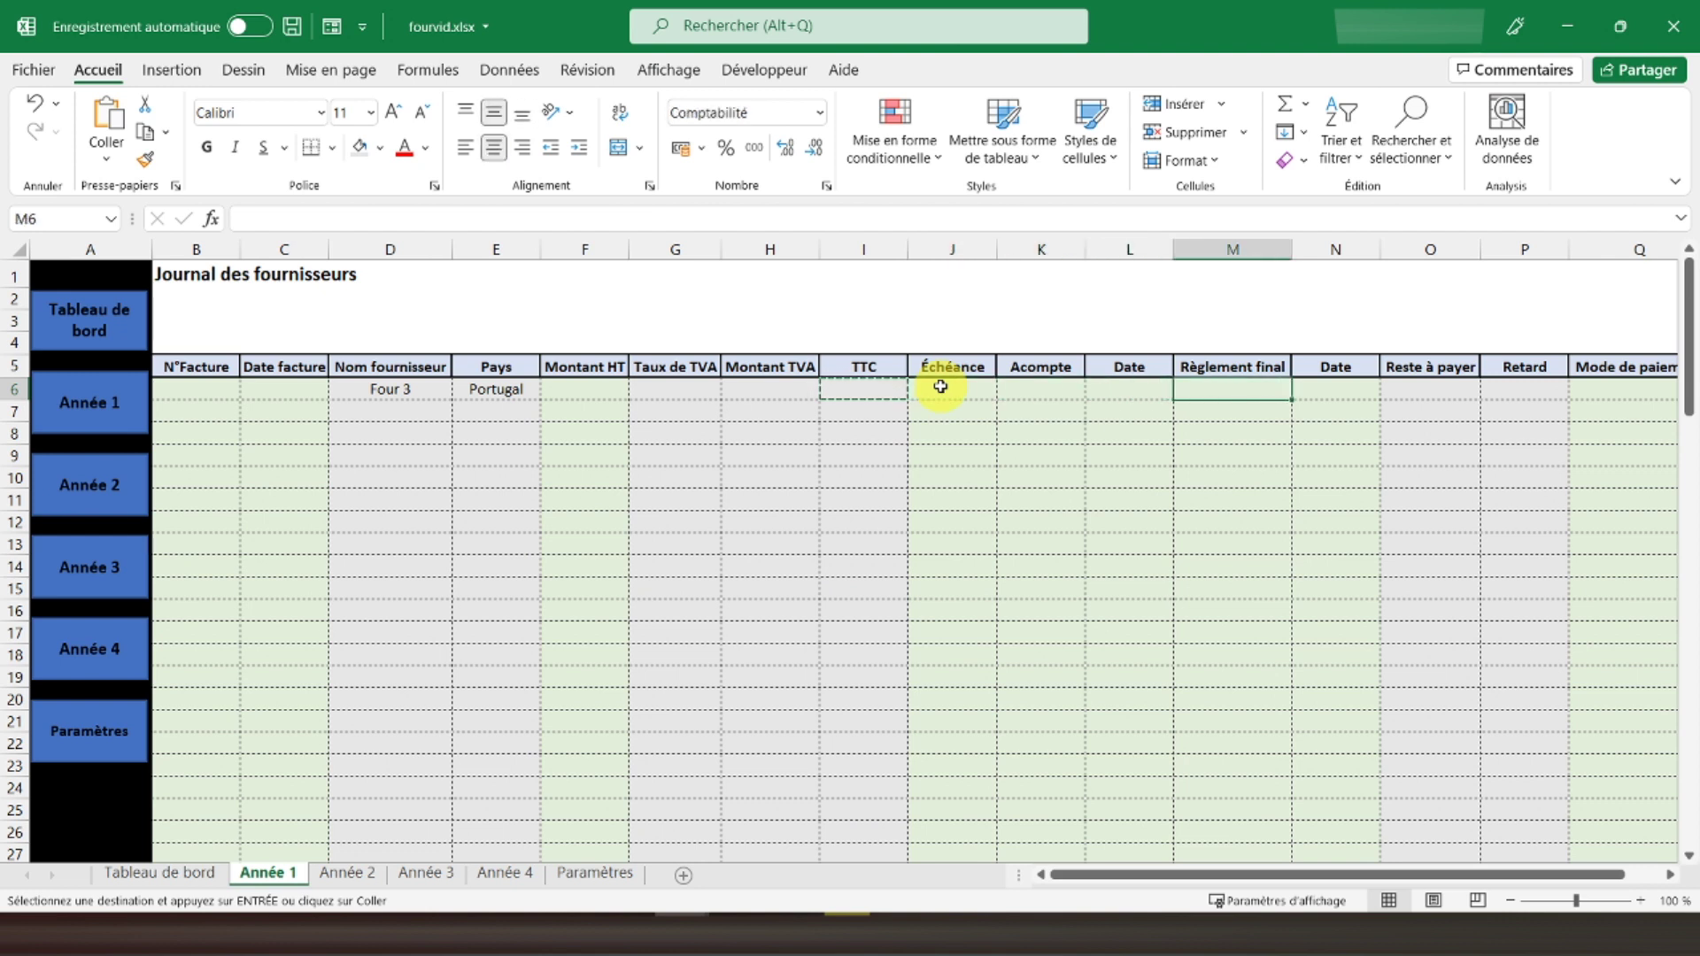
{"action": "key", "text": "Right"}
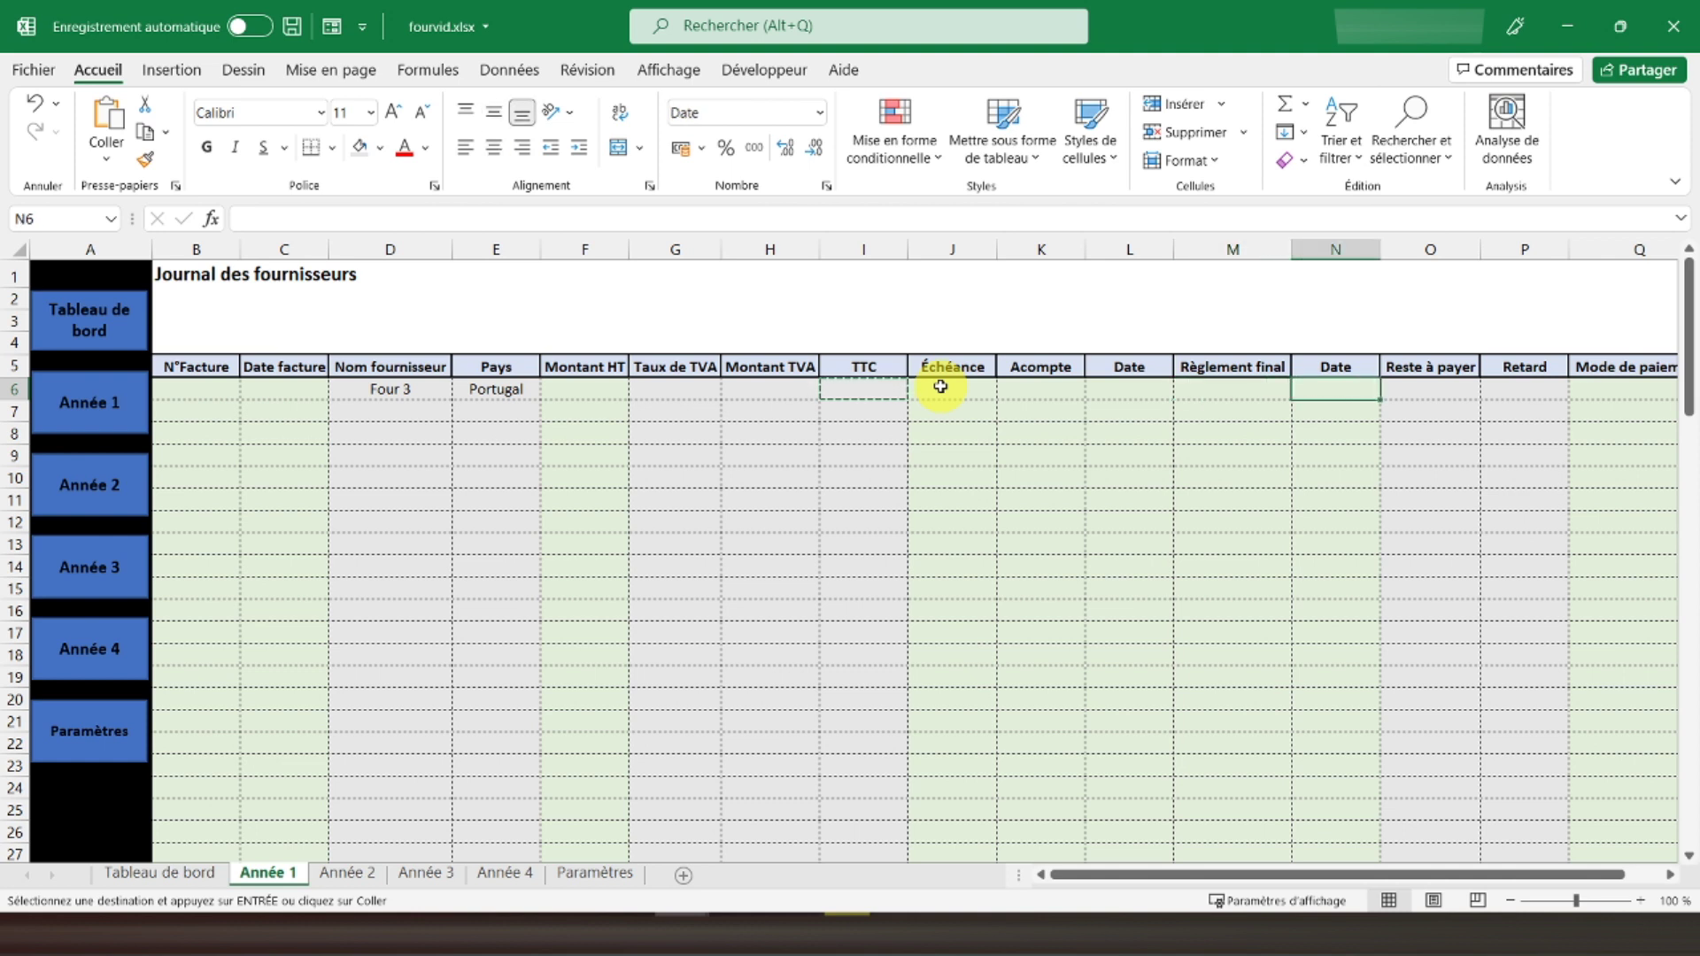
{"action": "key", "text": "Right"}
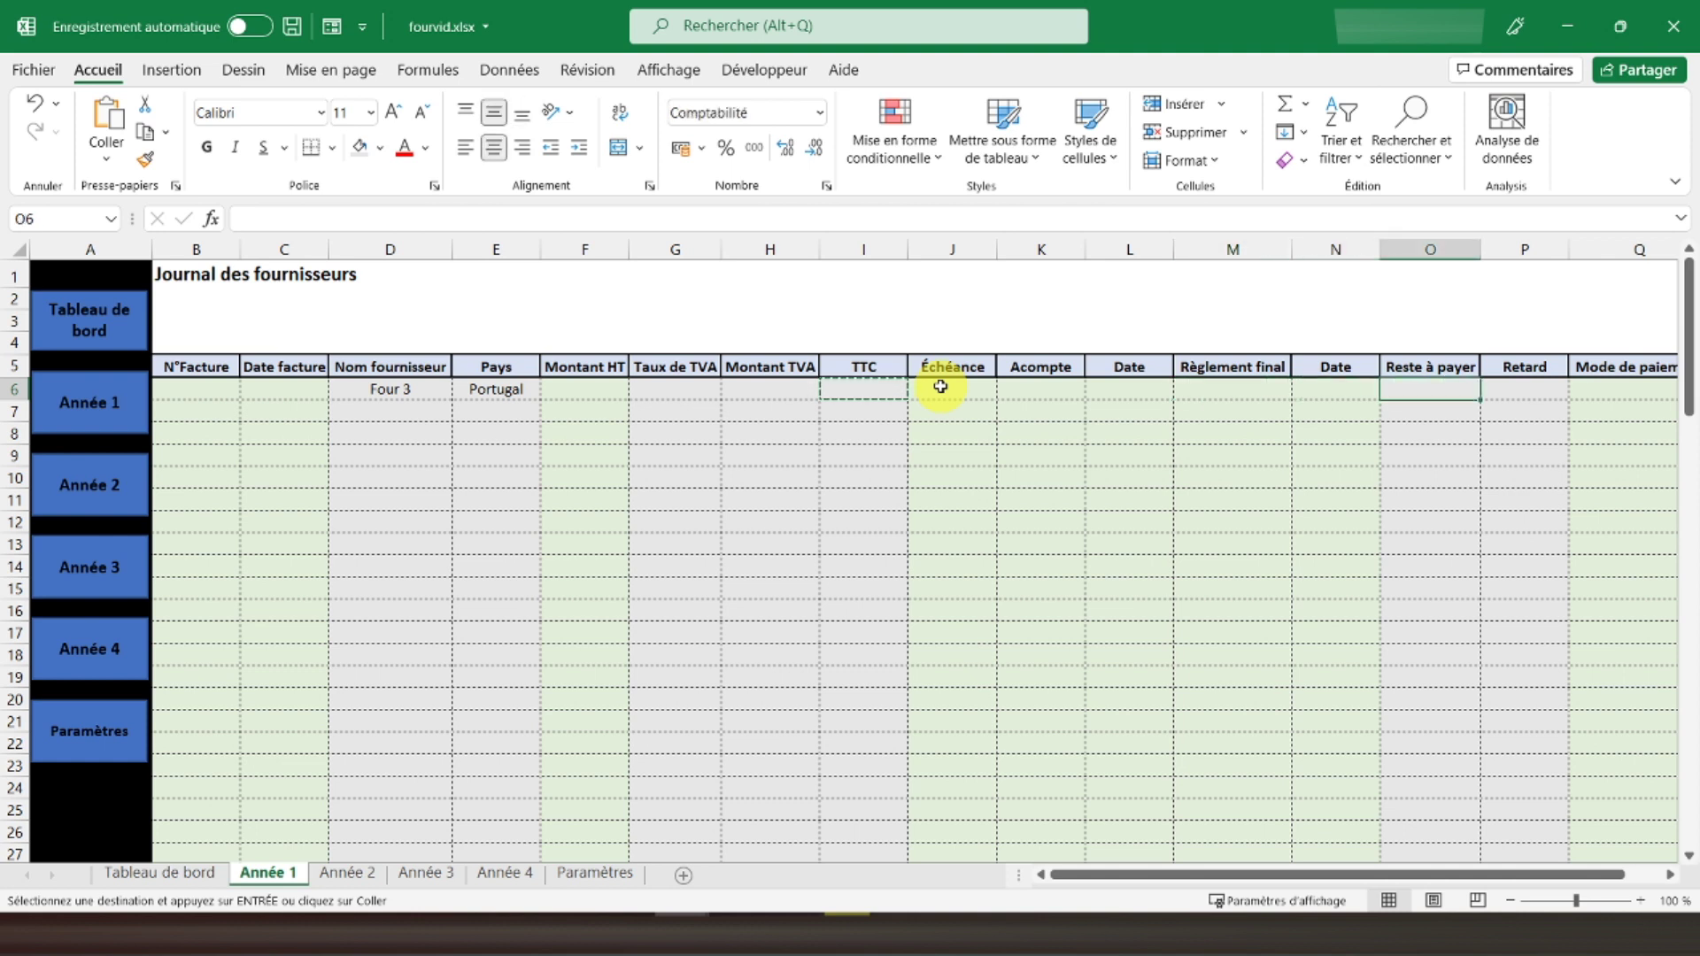
{"action": "type", "text": "="}
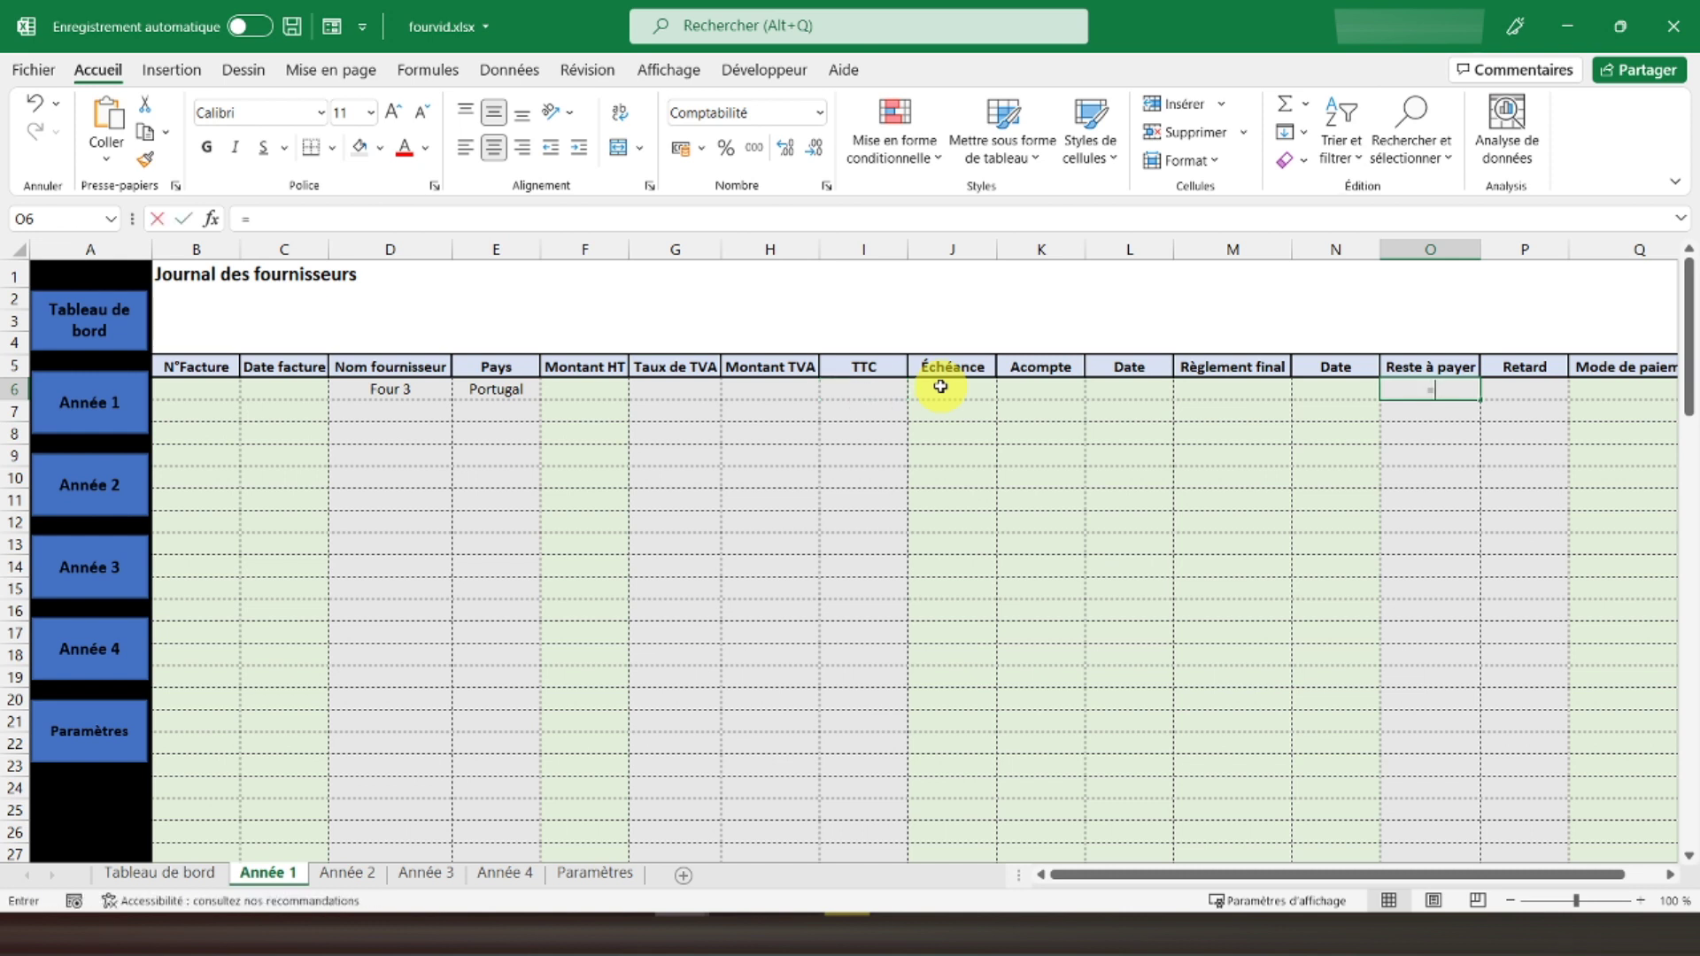
{"action": "type", "text": "sie"}
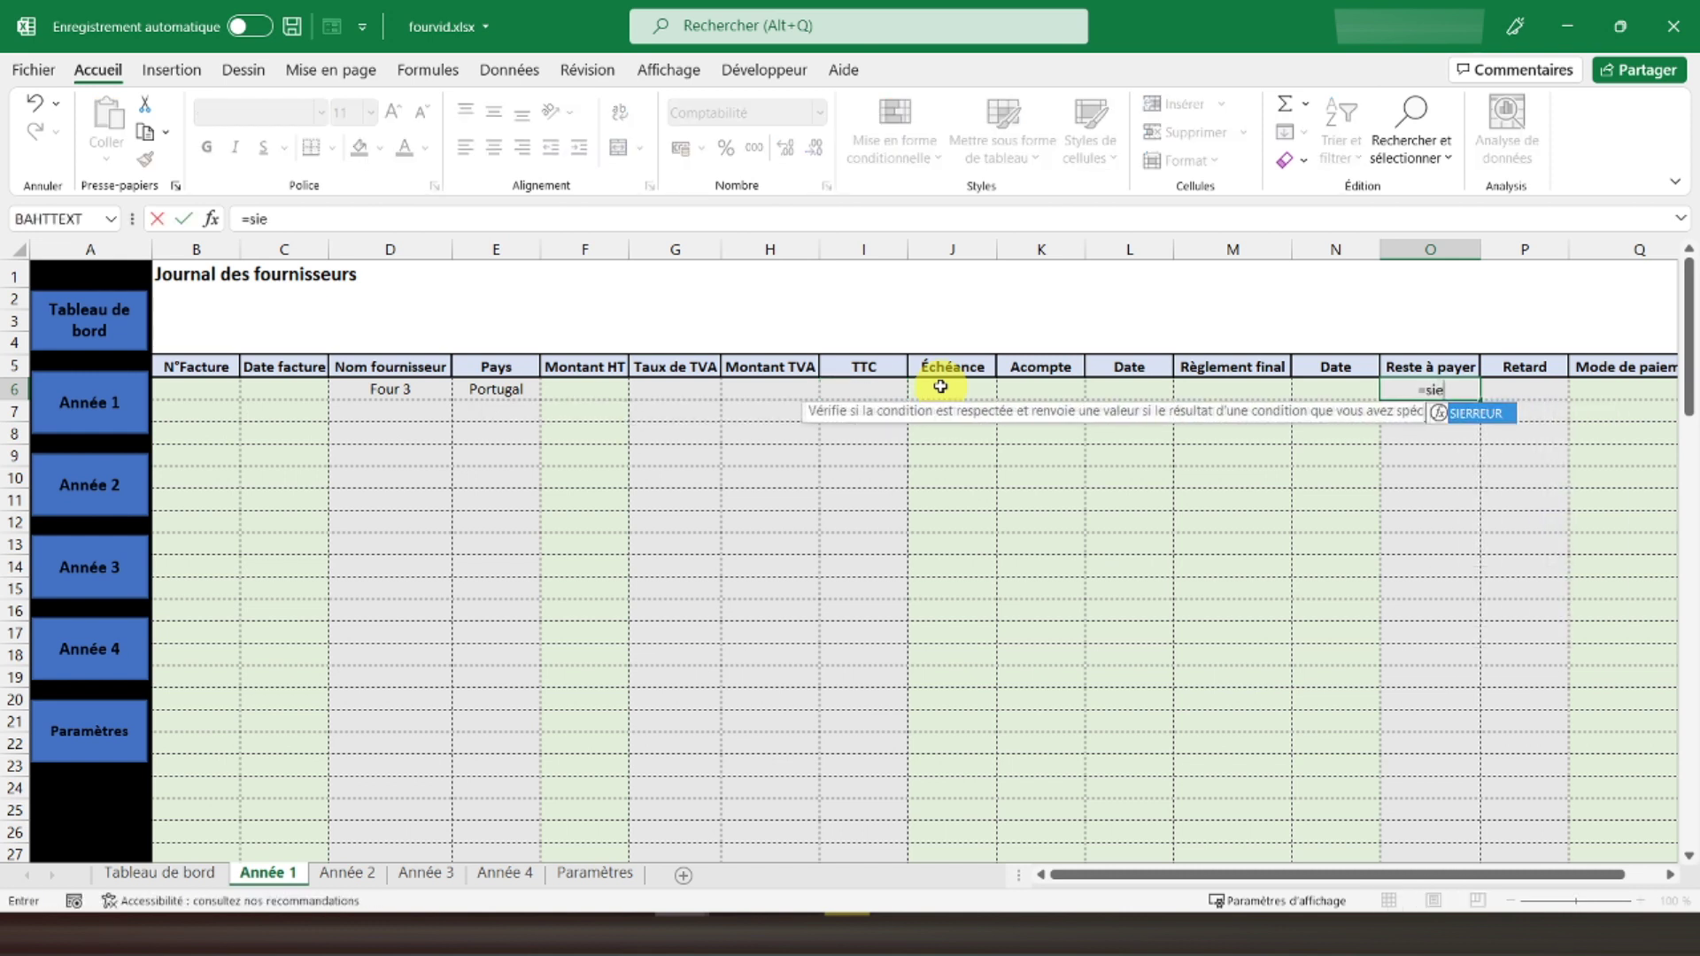
{"action": "type", "text": "rreur"}
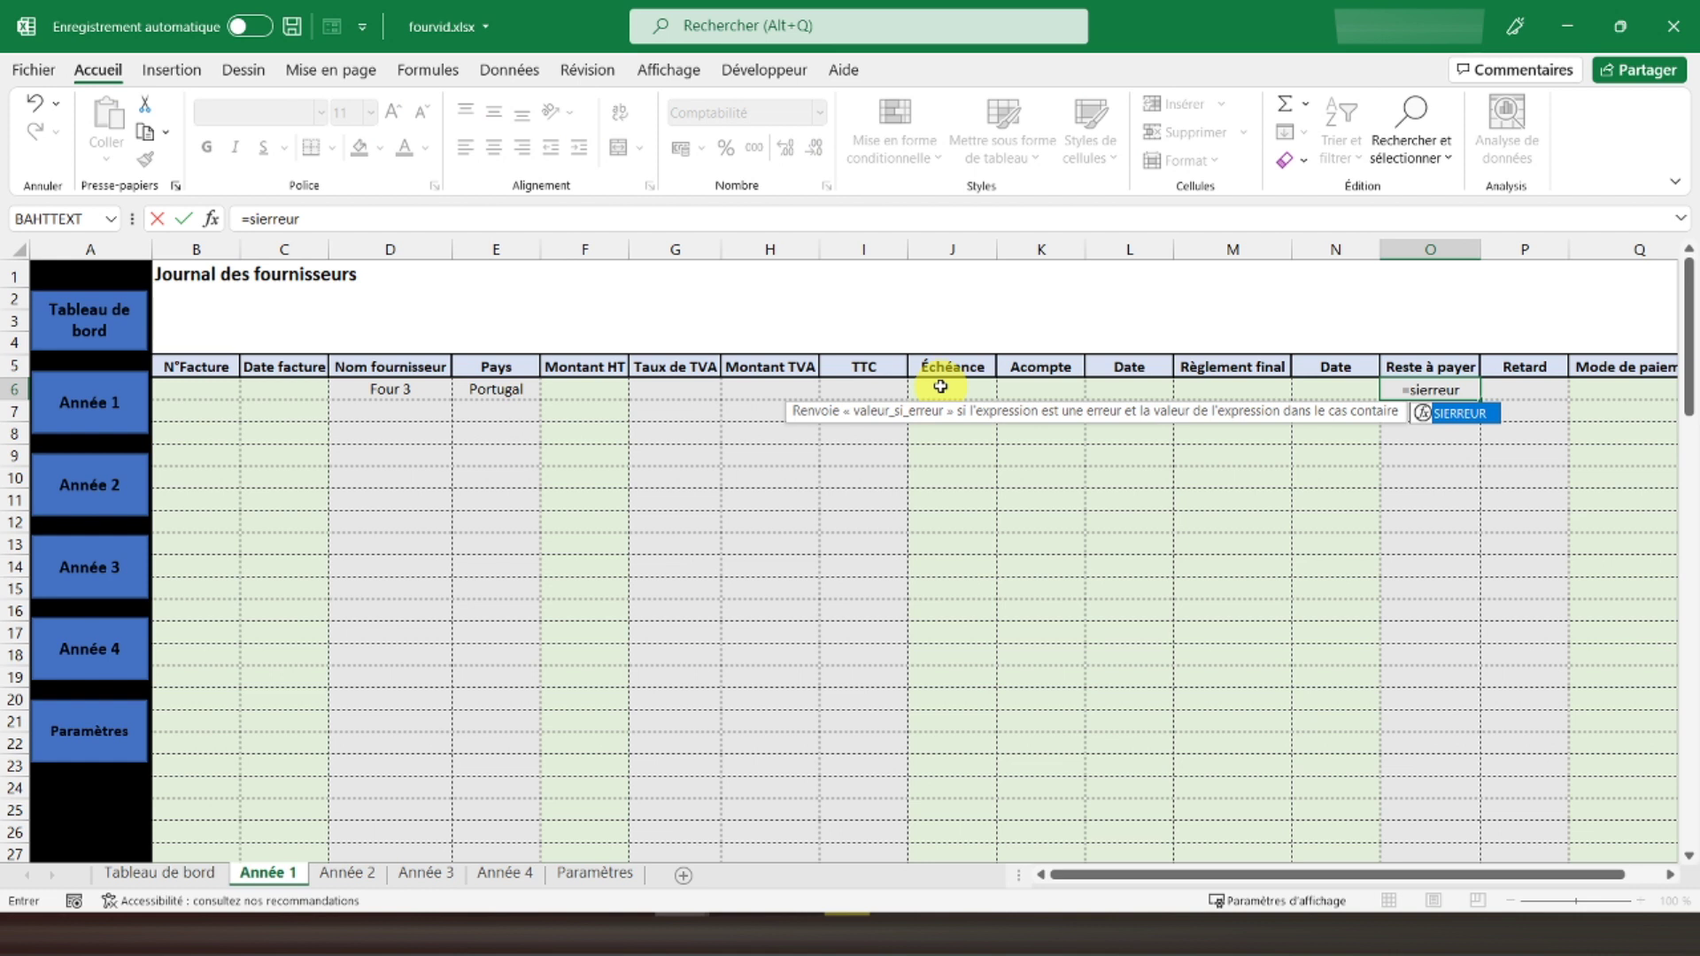
{"action": "type", "text": "("}
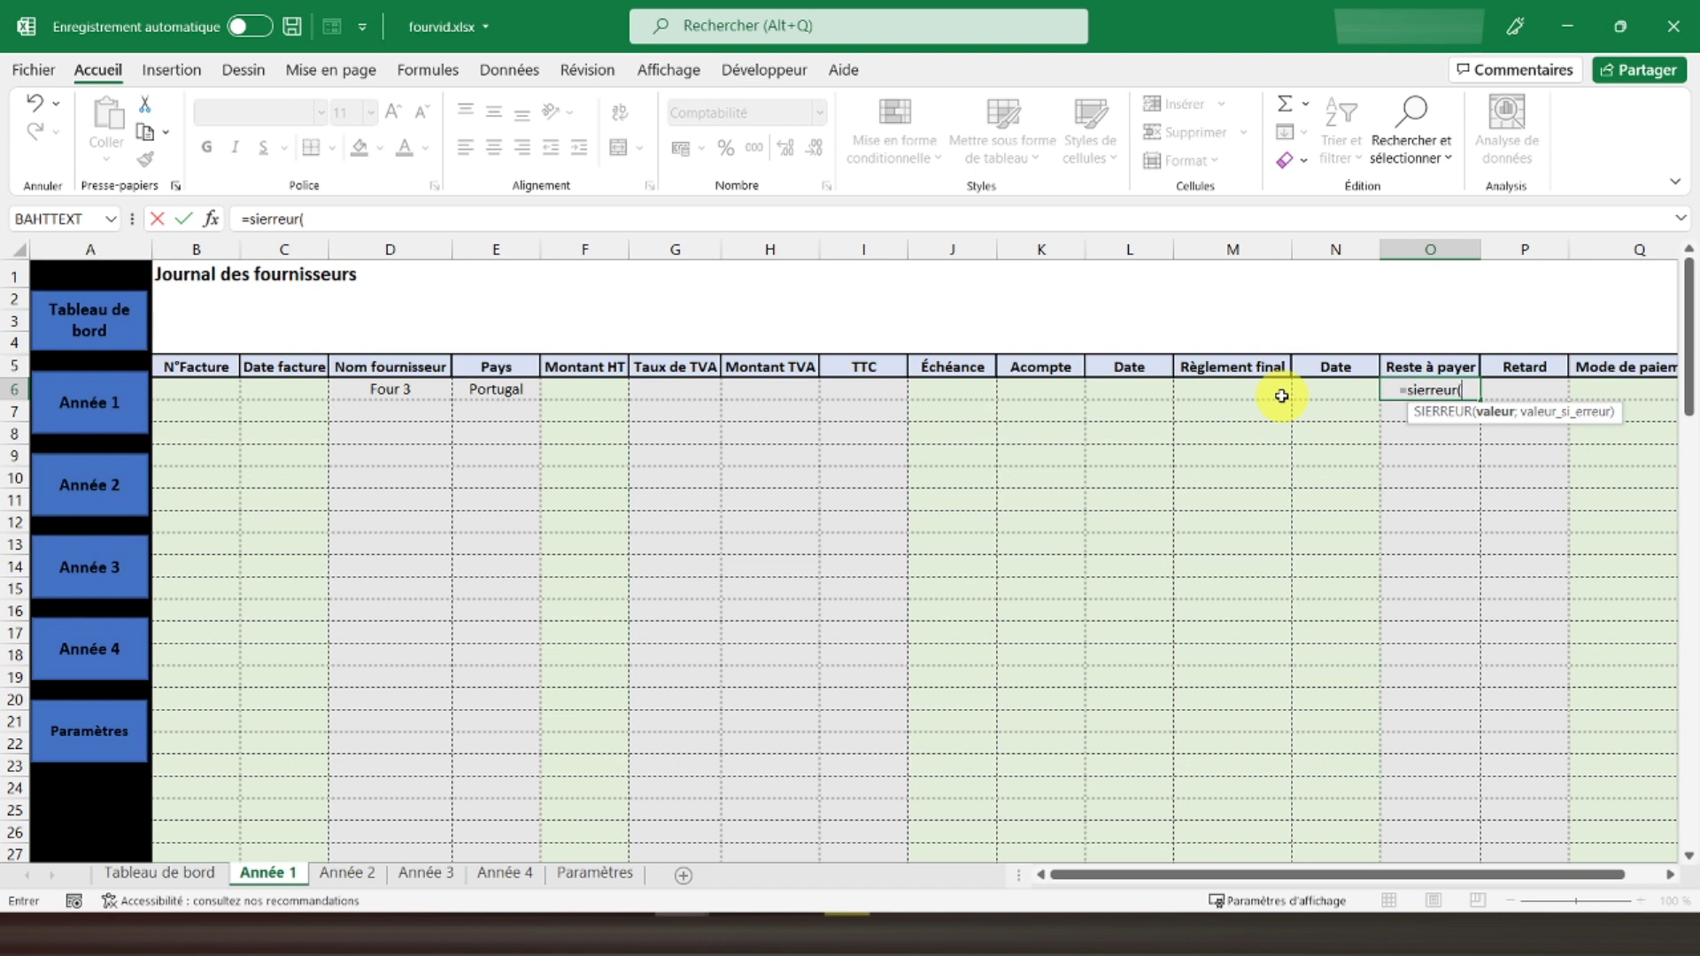
{"action": "left_click", "coordinate": [856, 390]}
{"action": "type", "text": "-"}
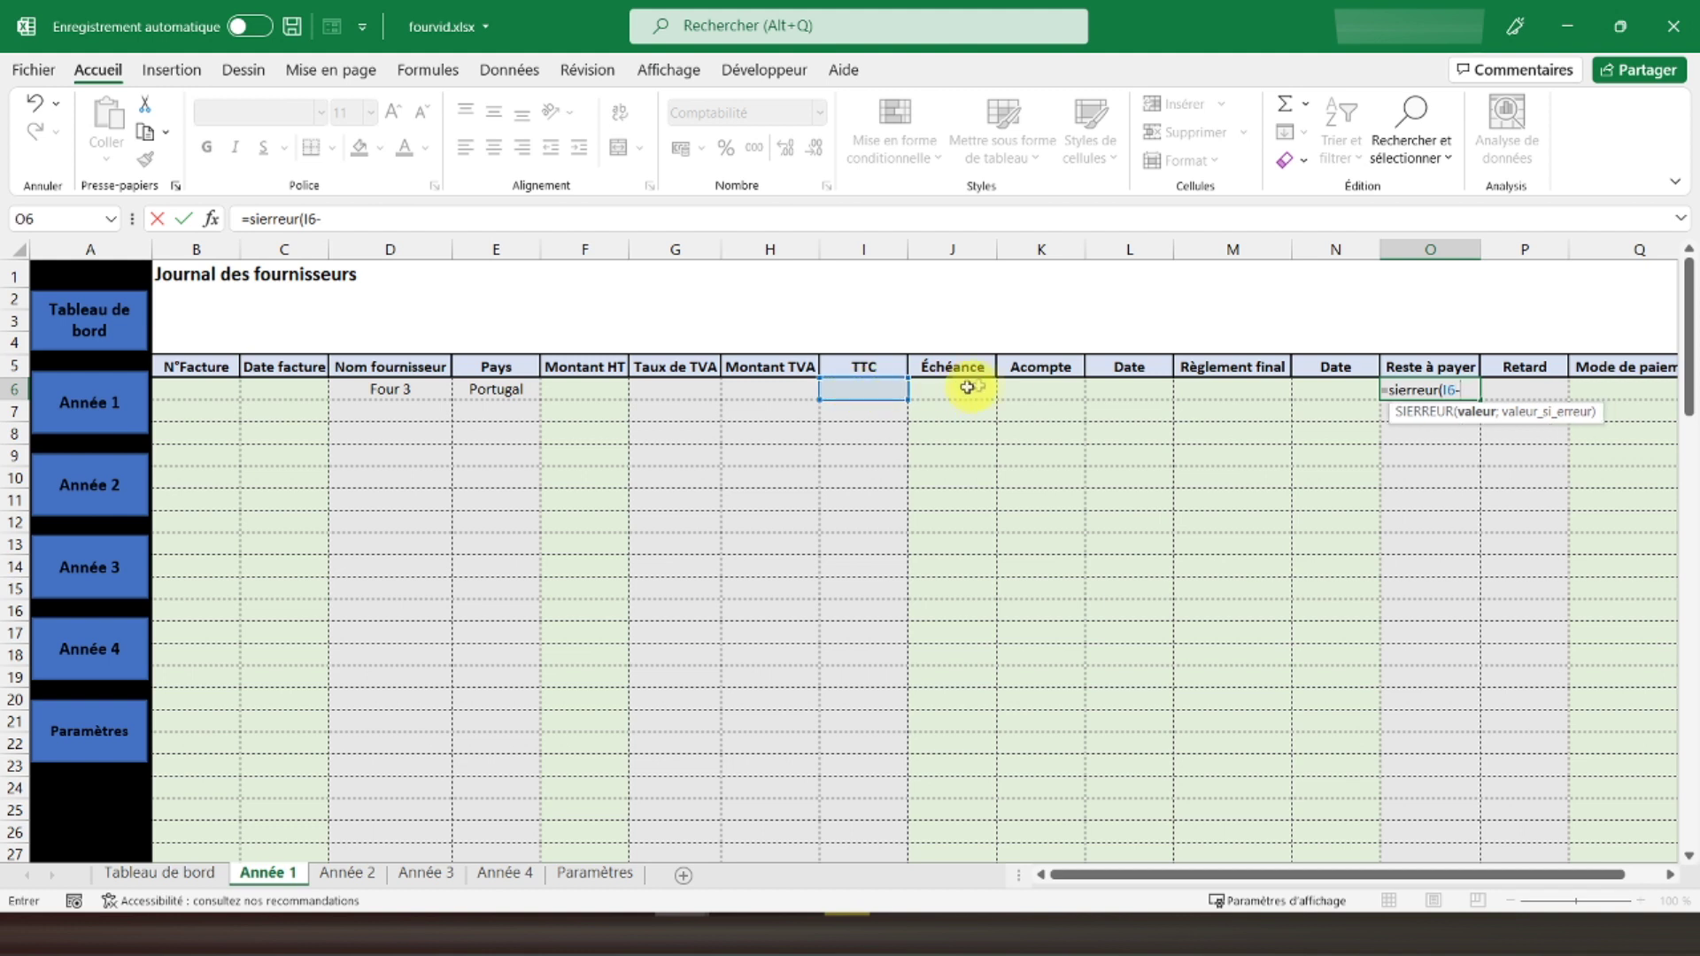
{"action": "left_click", "coordinate": [1032, 387]}
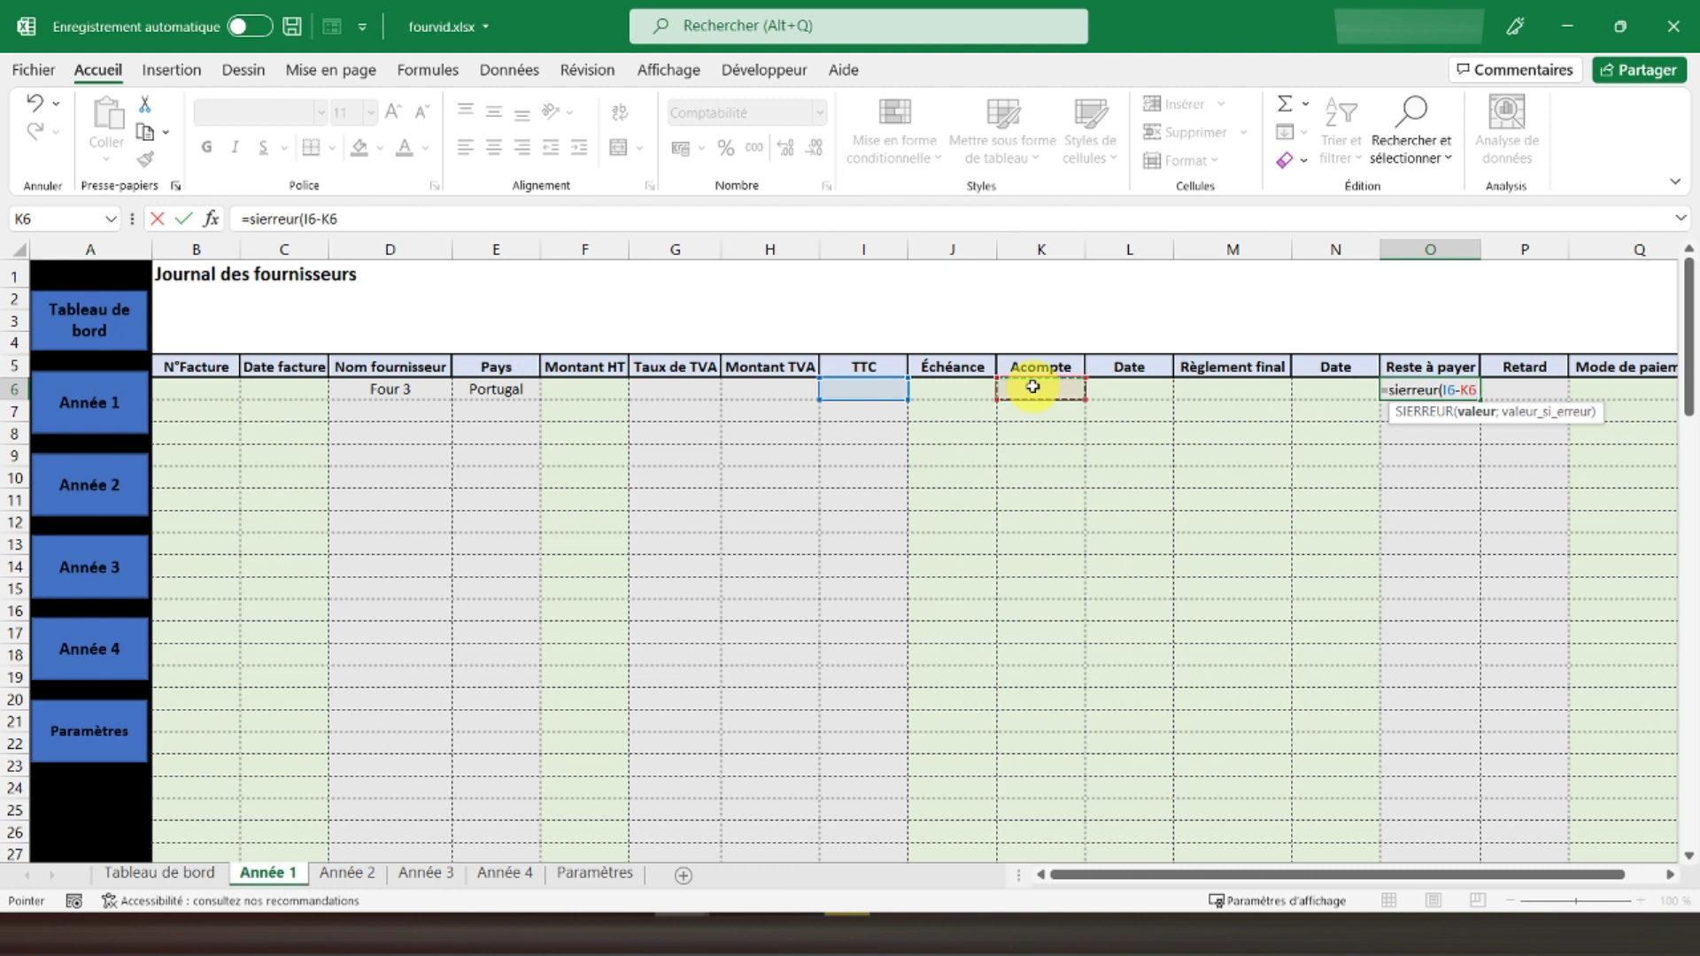
{"action": "type", "text": "-"}
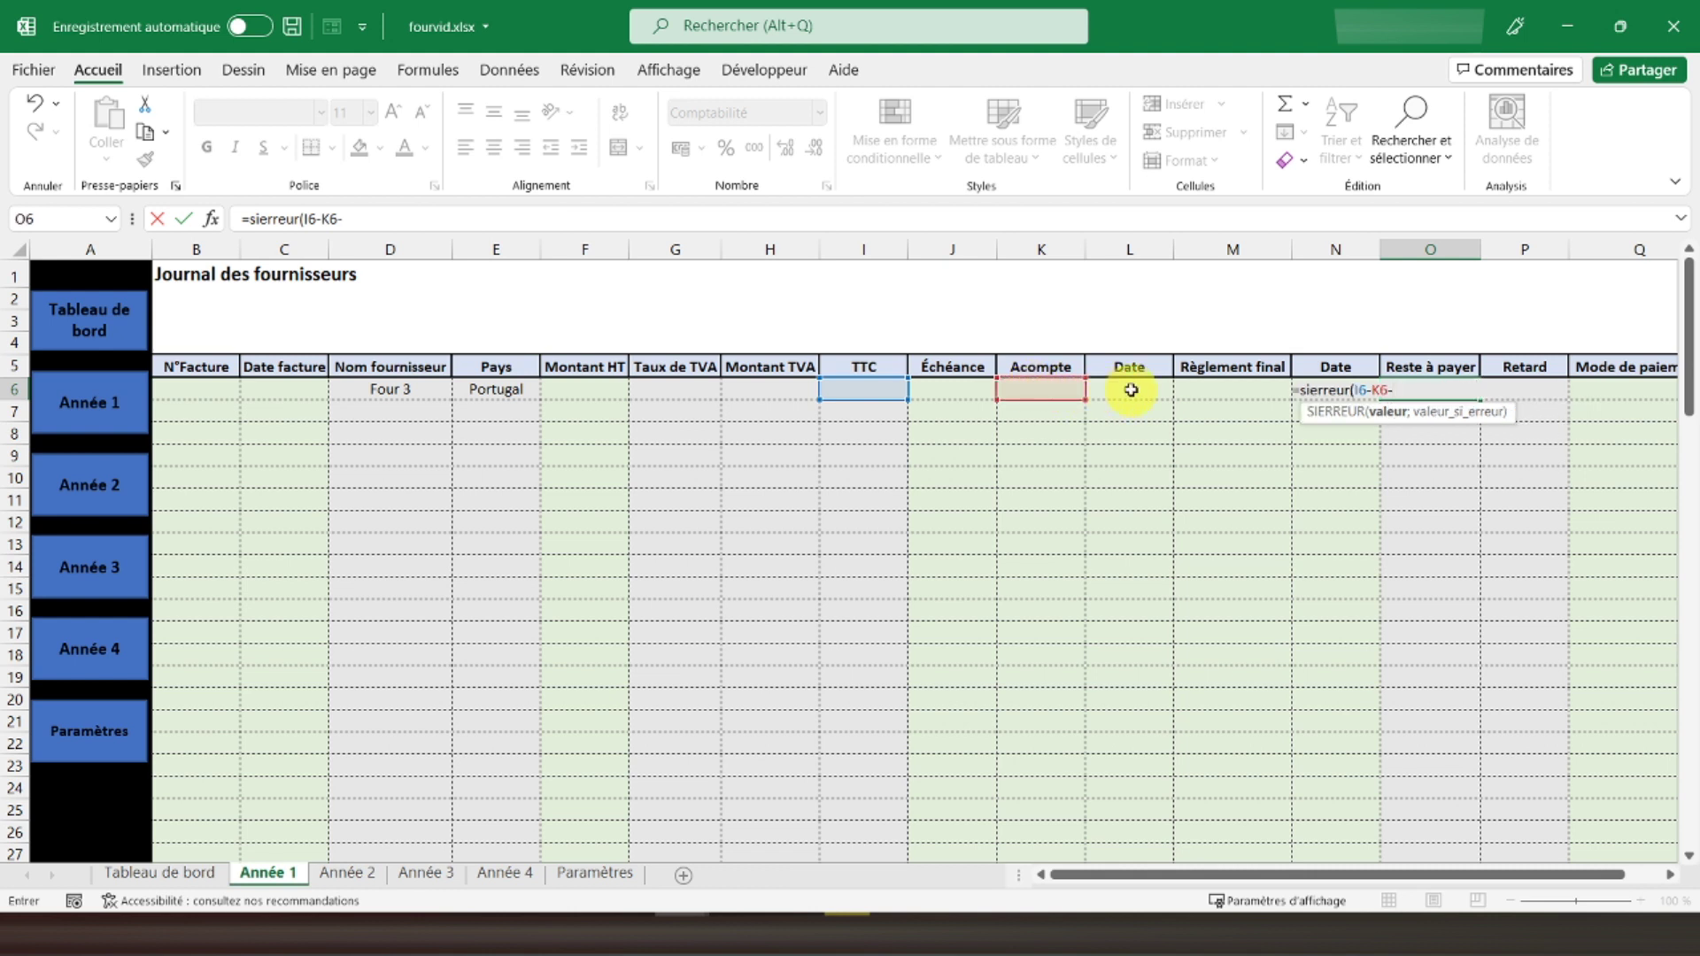
{"action": "left_click", "coordinate": [1208, 389]}
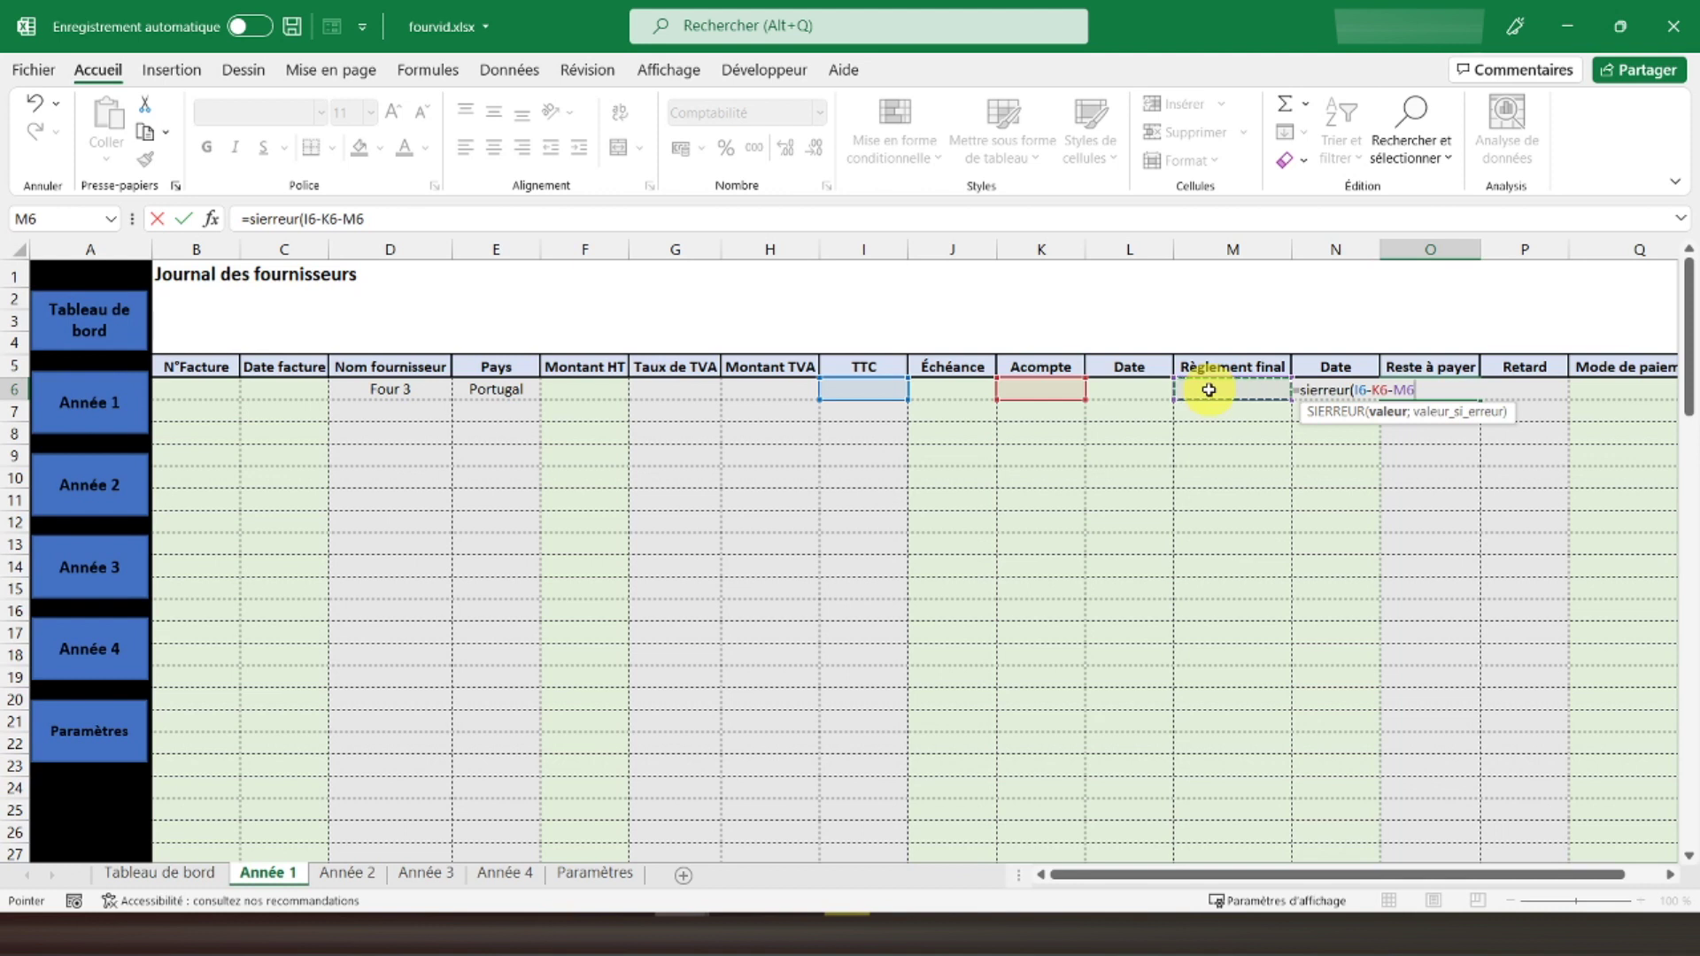
{"action": "type", "text": ";"}
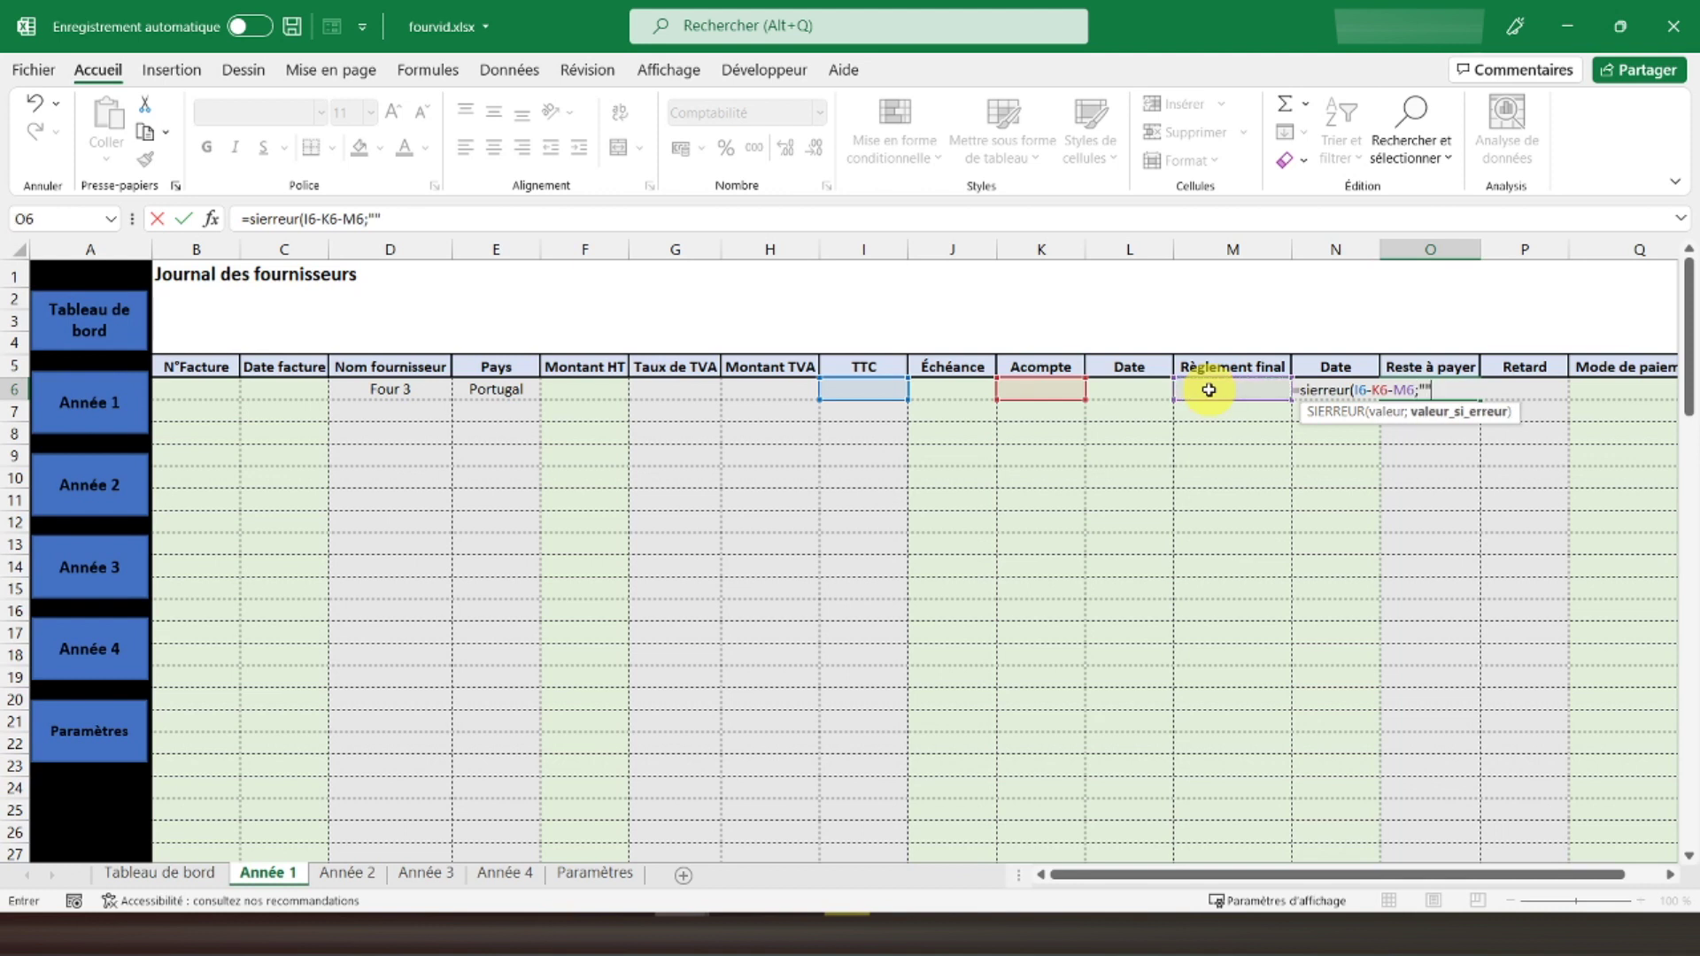
{"action": "type", "text": "\"\""}
{"action": "key", "text": "ctrl+Return"}
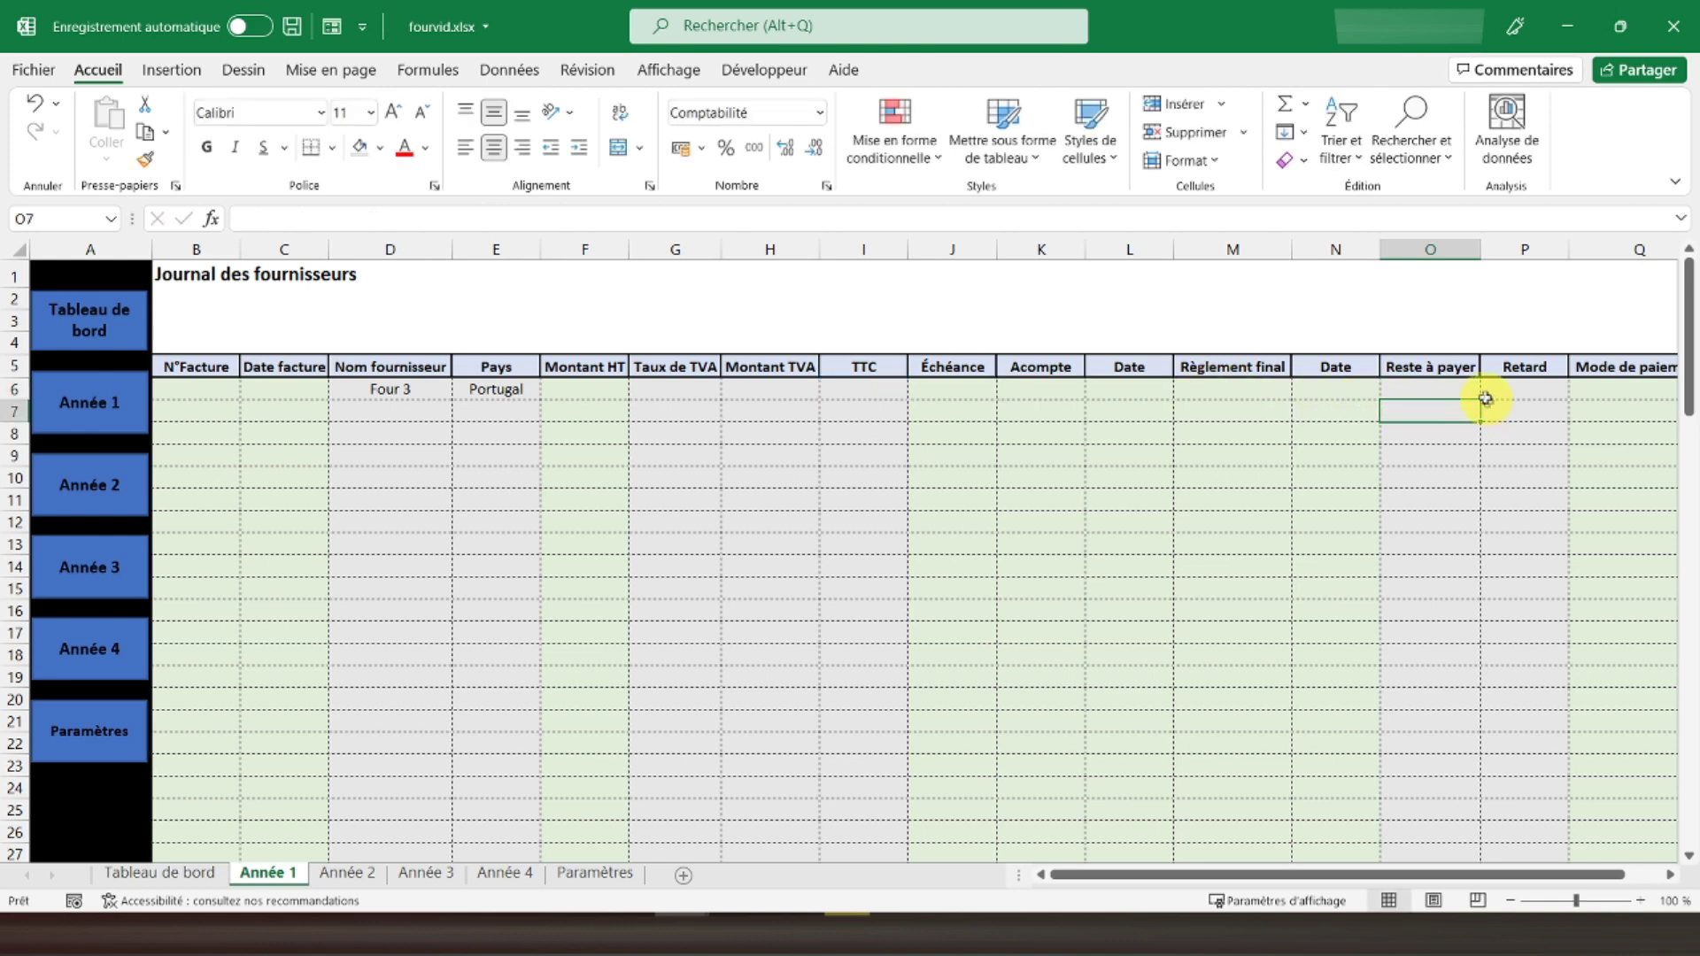
Copy the Reste à payer formula from O6 and paste only the formula into O7:O100.
{"action": "right_click", "coordinate": [1416, 388]}
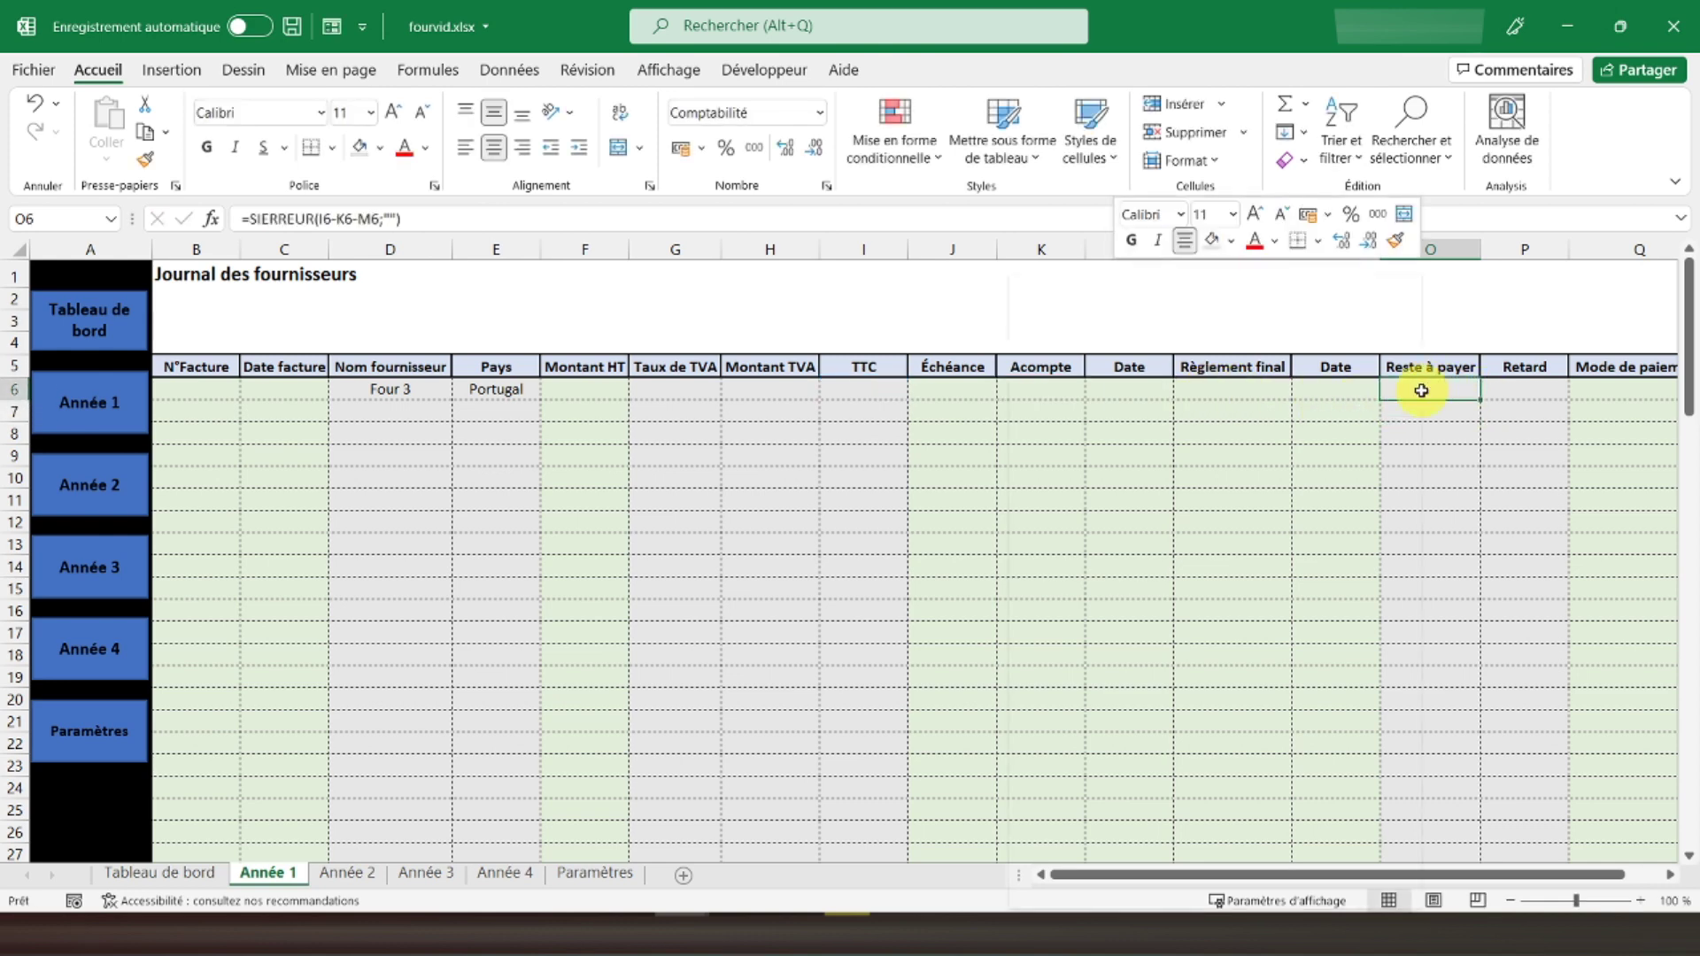
{"action": "left_click", "coordinate": [1233, 328]}
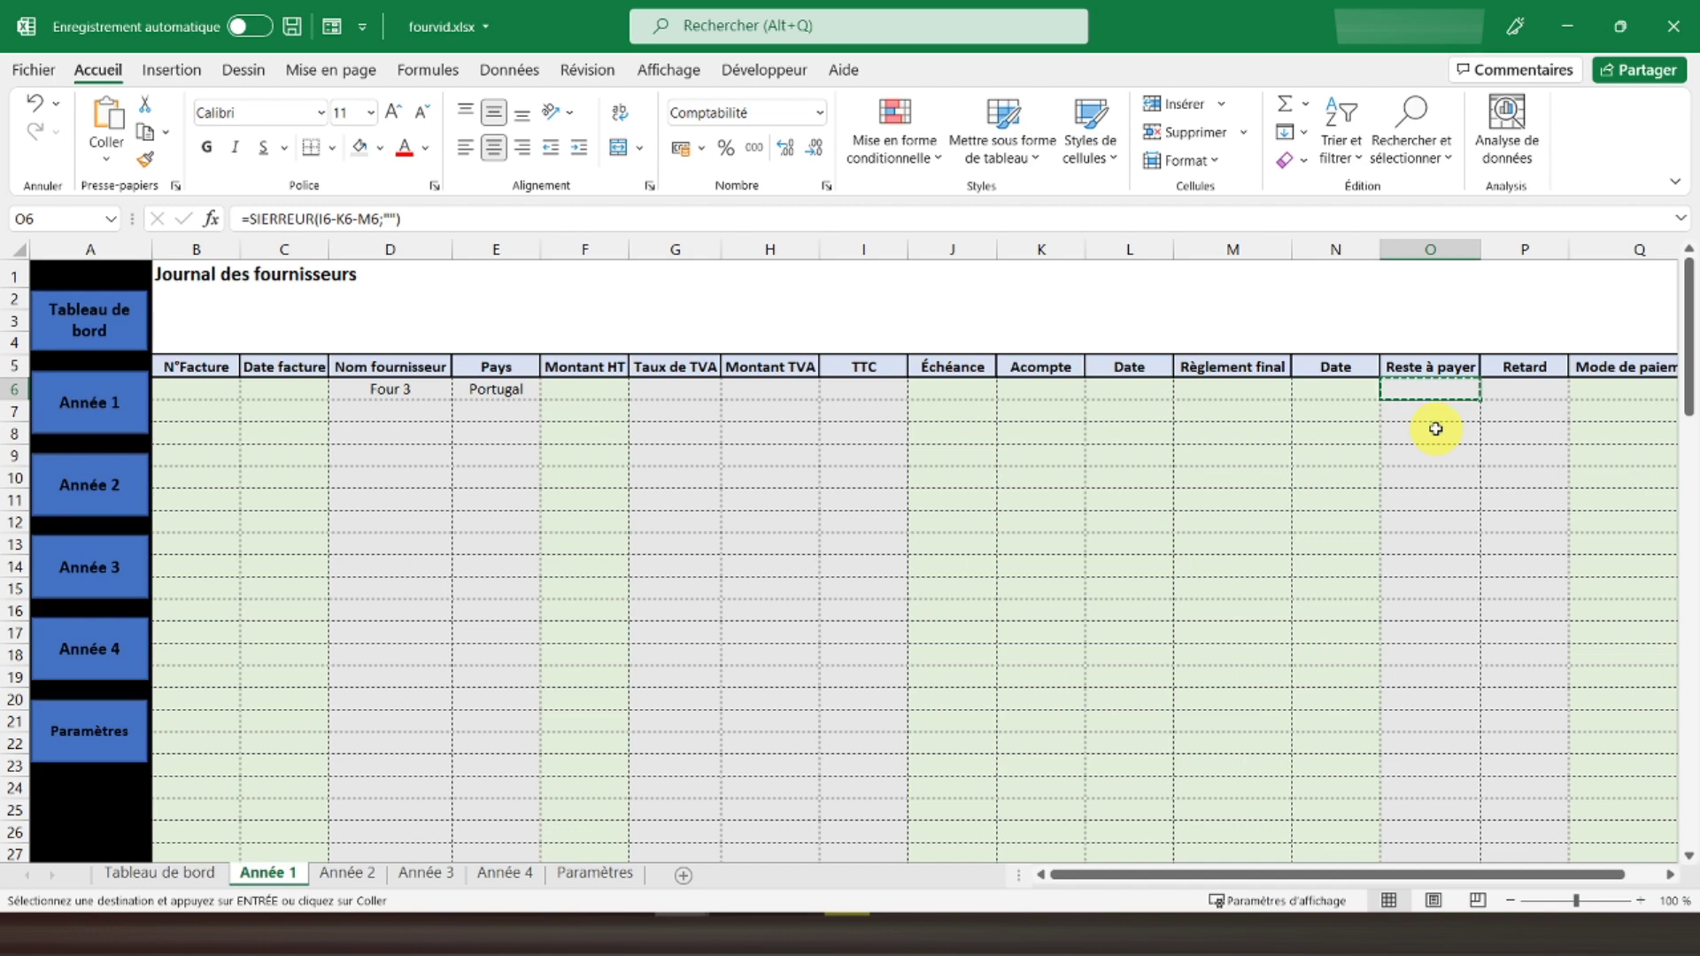
{"action": "left_click_drag", "start_coordinate": [1436, 412], "coordinate": [1422, 813]}
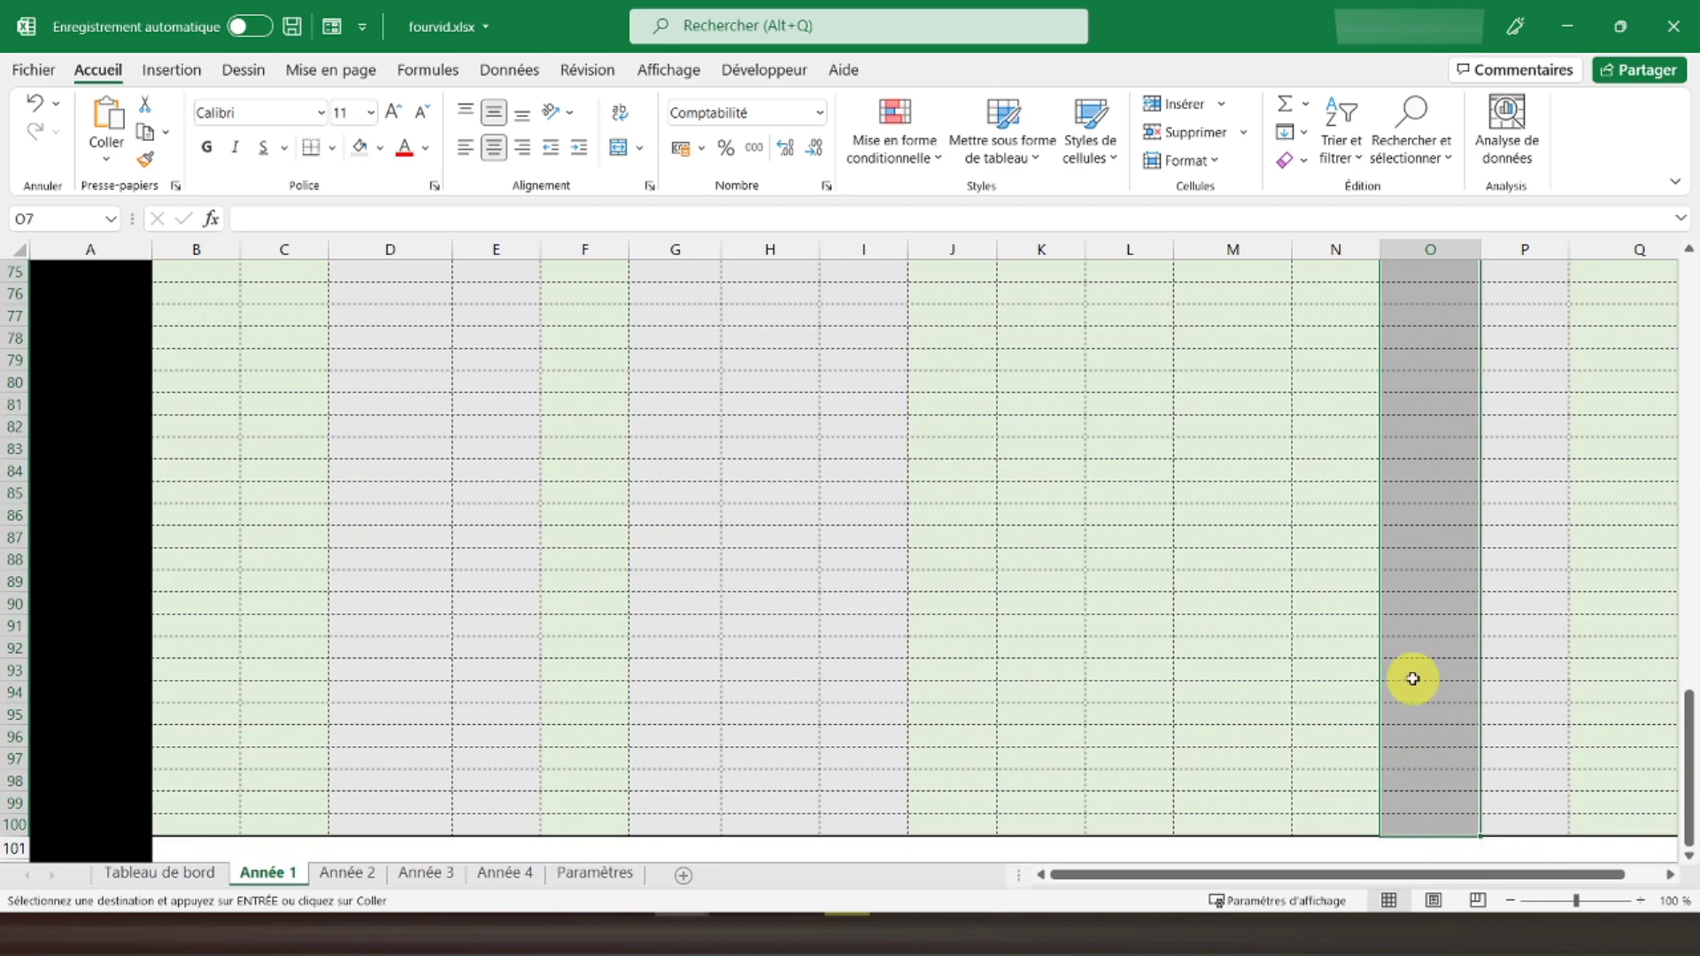
{"action": "right_click", "coordinate": [1412, 678]}
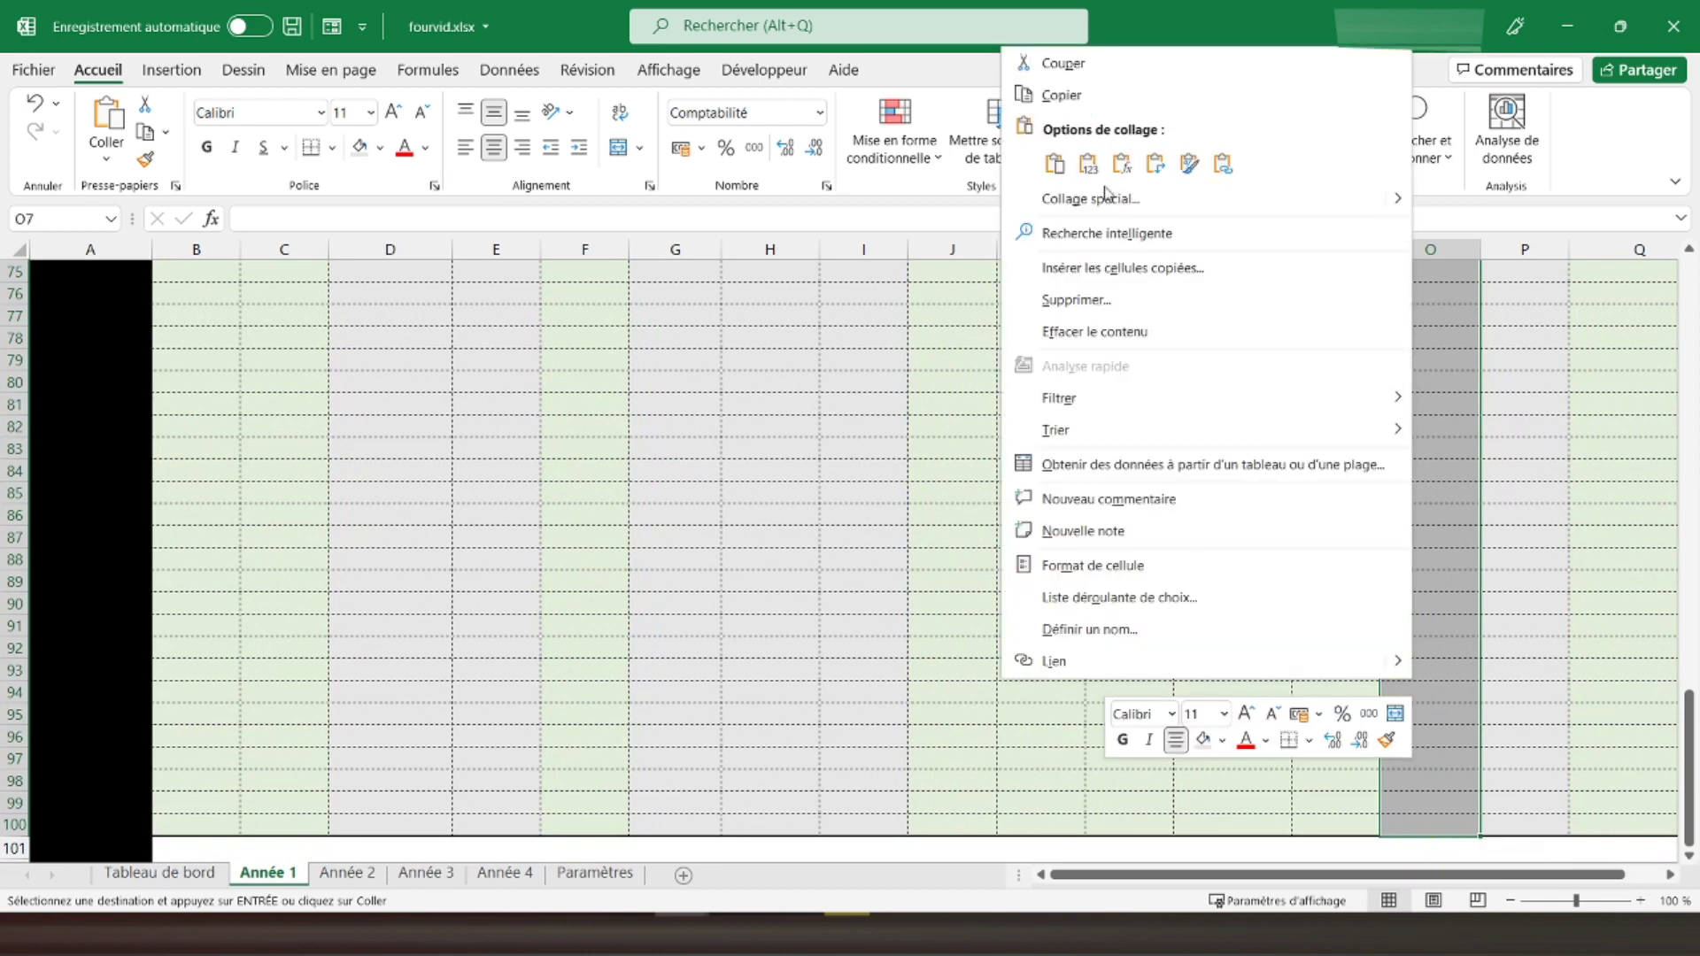
{"action": "left_click", "coordinate": [1120, 166]}
{"action": "scroll", "coordinate": [1445, 428], "scroll_direction": "up", "scroll_amount": 15}
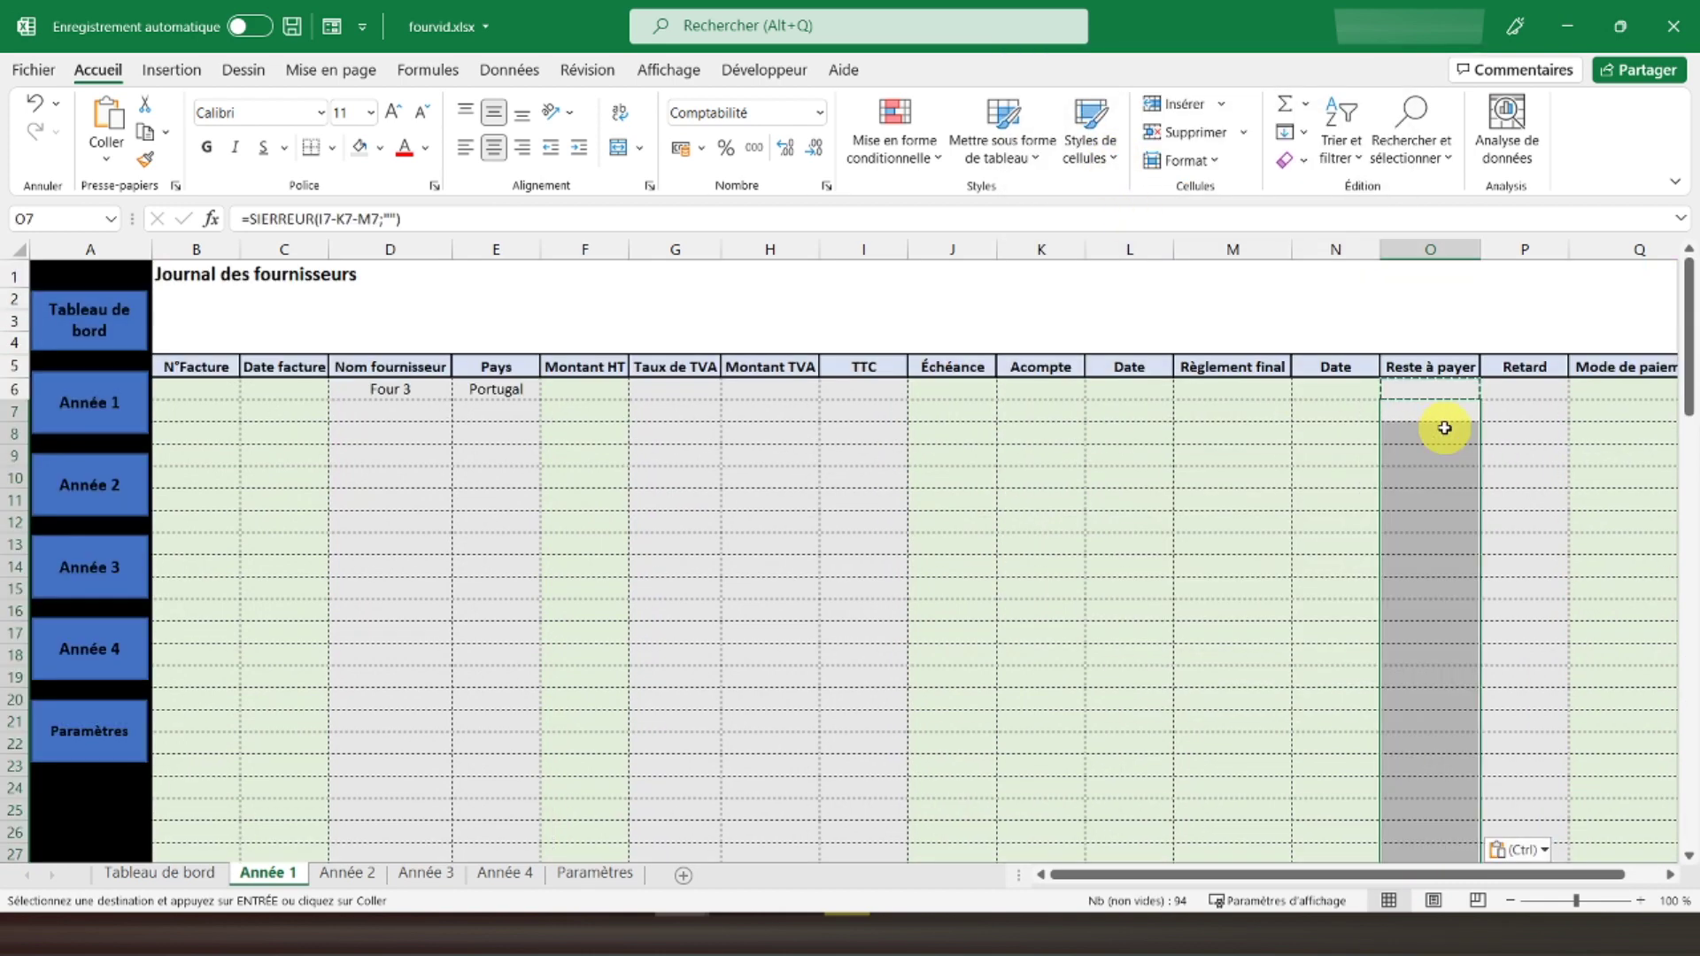
Enter the Retard formula =SIERREUR(SI(J6="";"";DATEDIF(J6;N6;"d"));"") in P6.
{"action": "left_click", "coordinate": [1434, 387]}
{"action": "left_click", "coordinate": [1487, 386]}
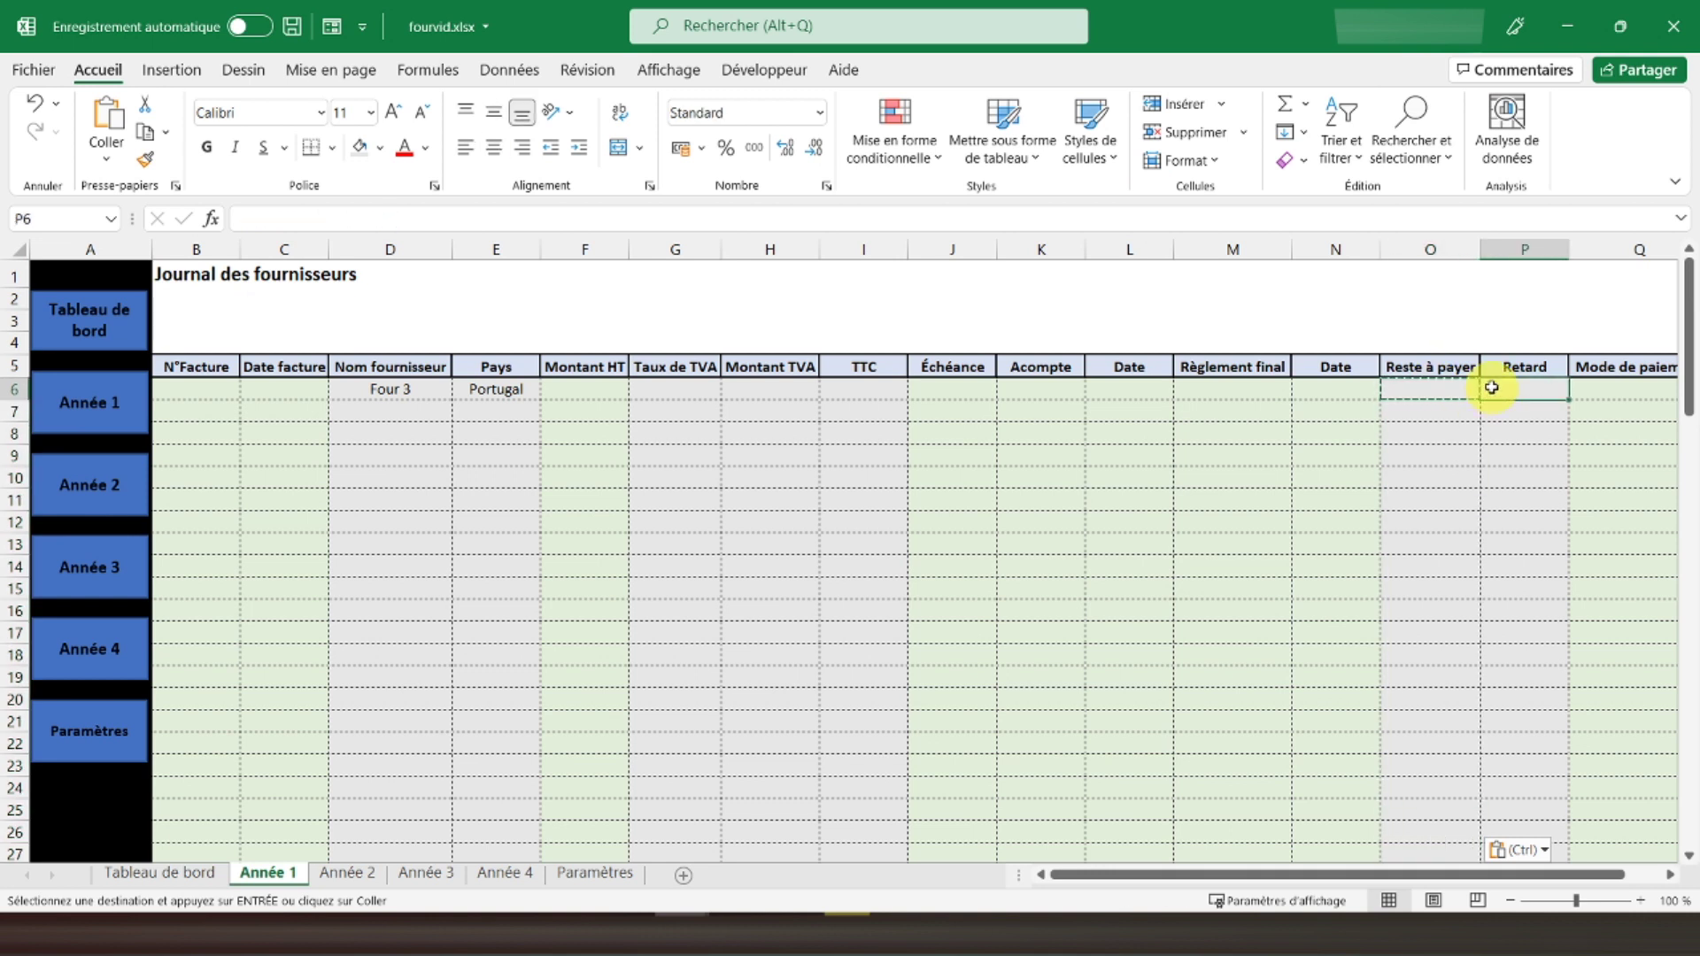
{"action": "type", "text": "ier"}
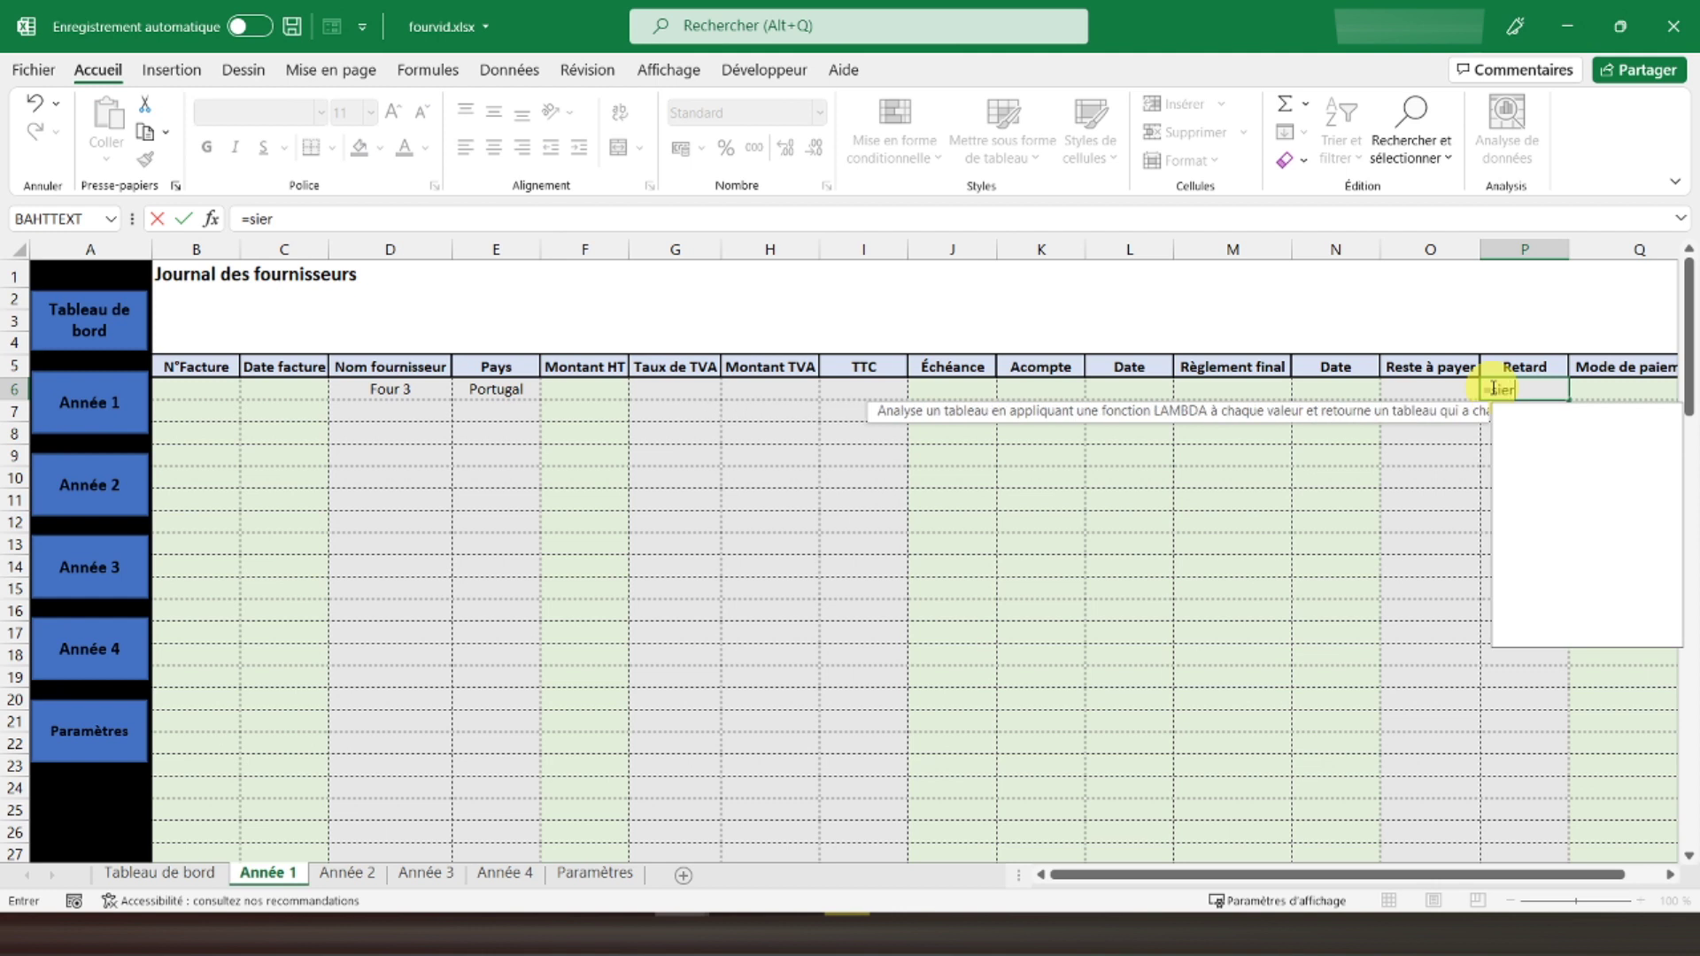
{"action": "type", "text": "reur("}
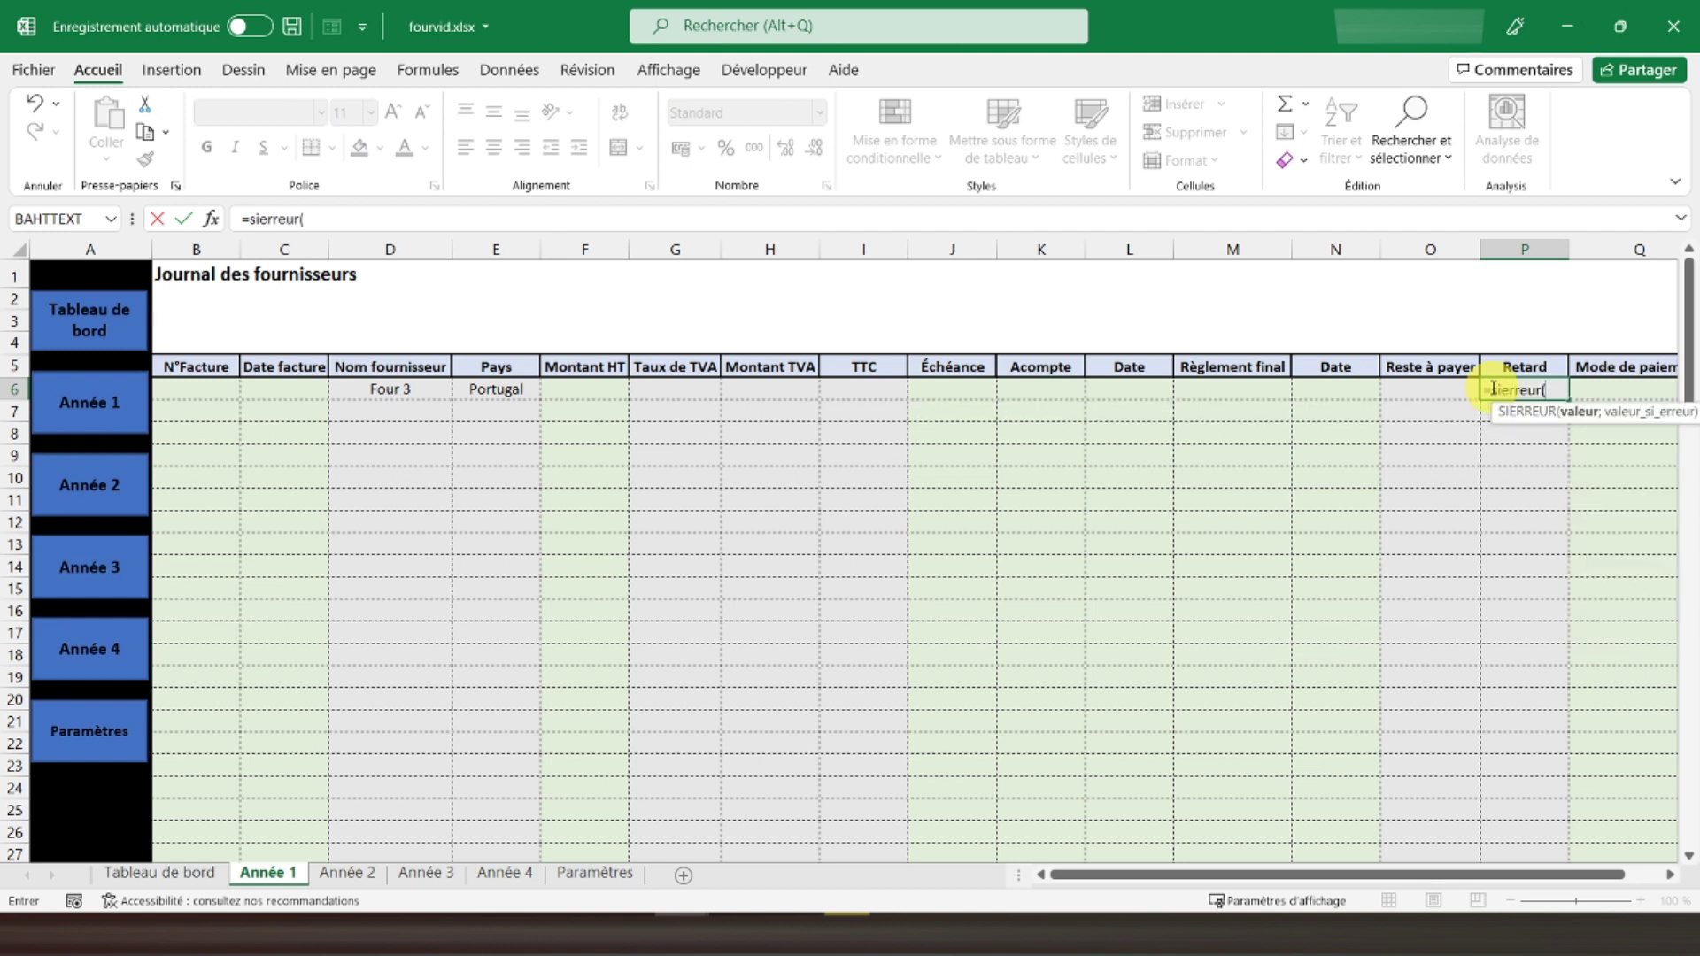
{"action": "type", "text": "si("}
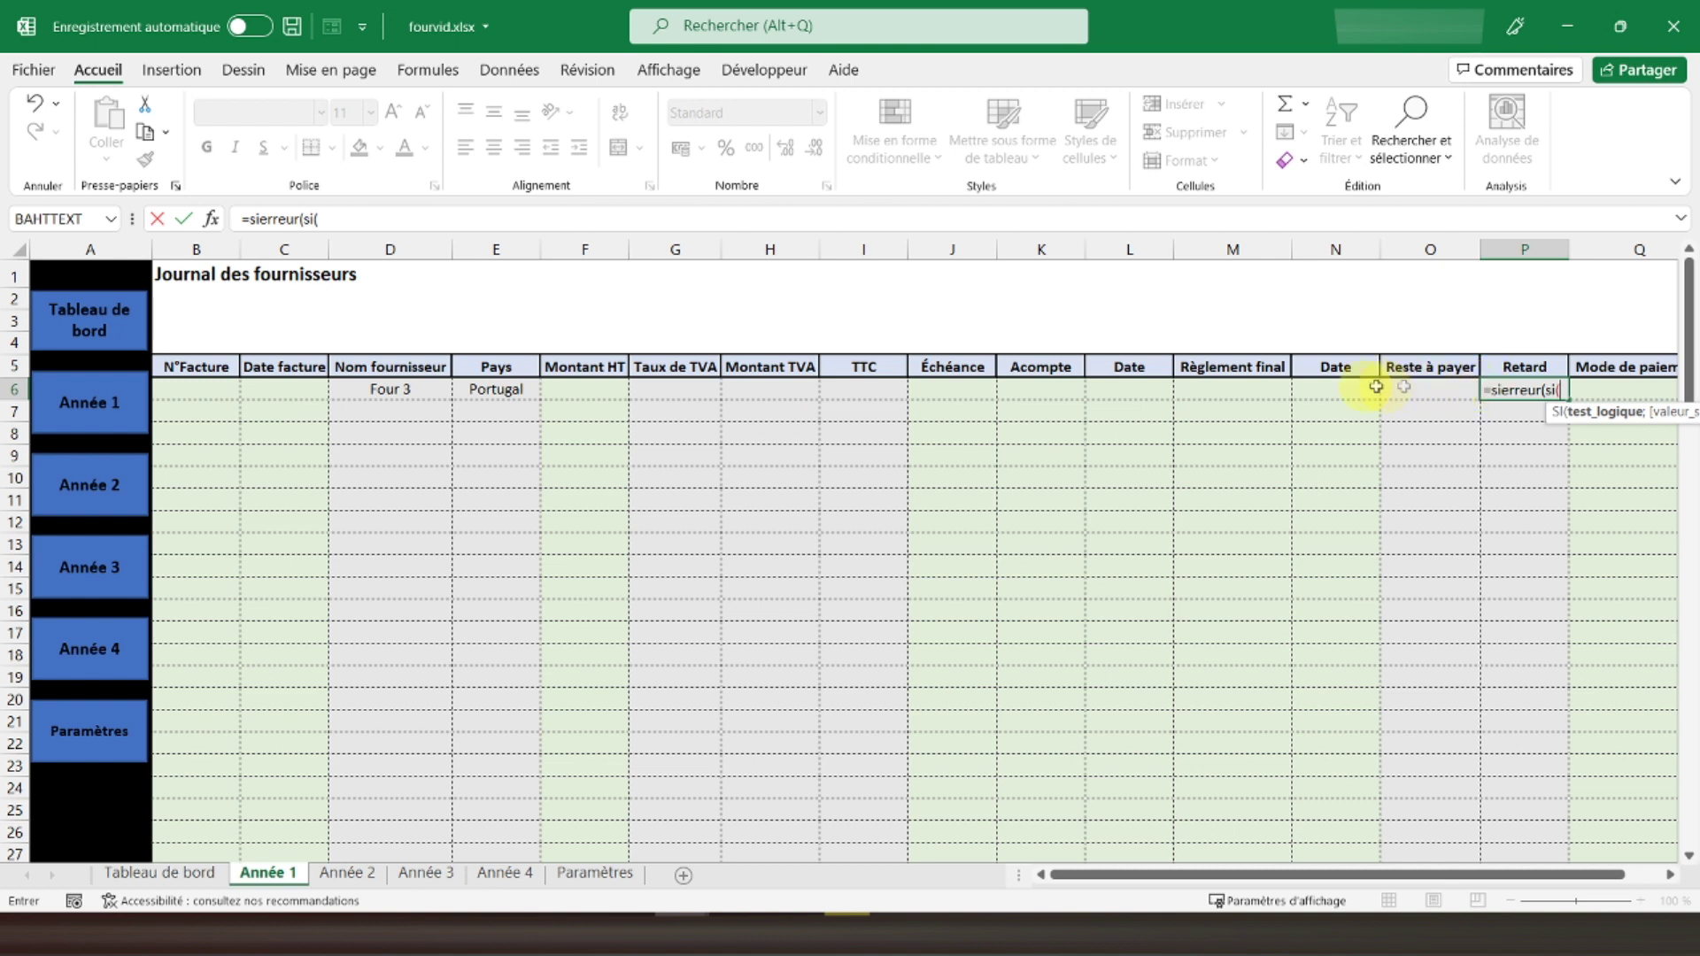
{"action": "left_click", "coordinate": [925, 393]}
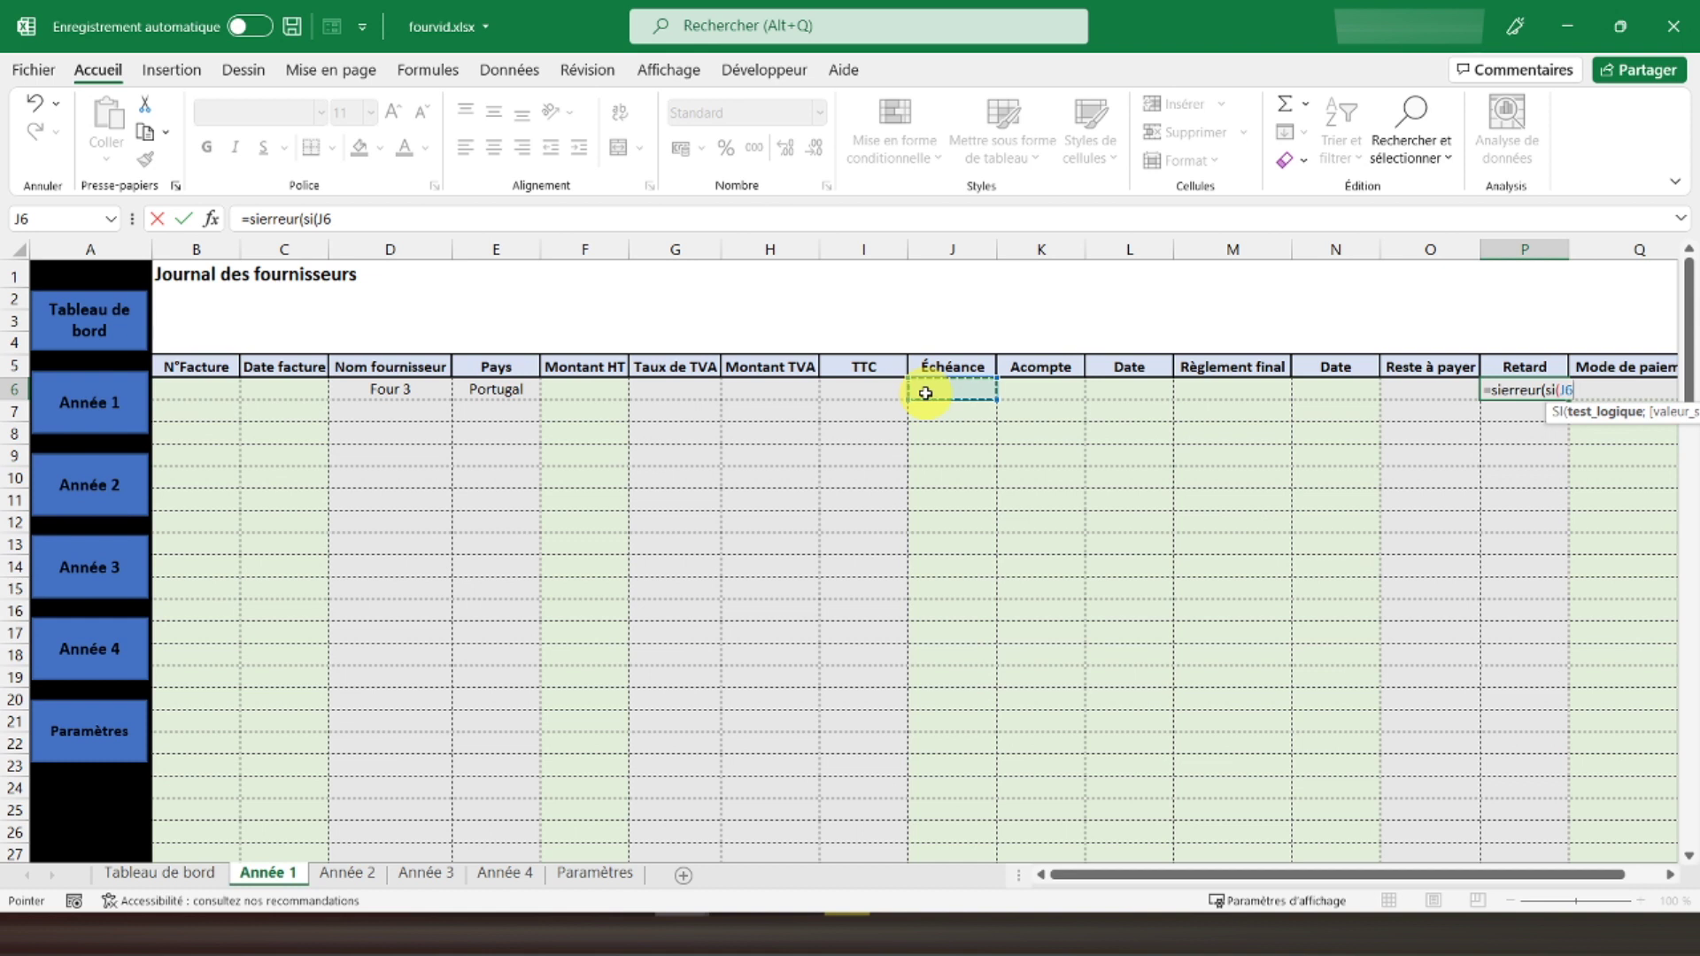
{"action": "type", "text": "=\"\";"}
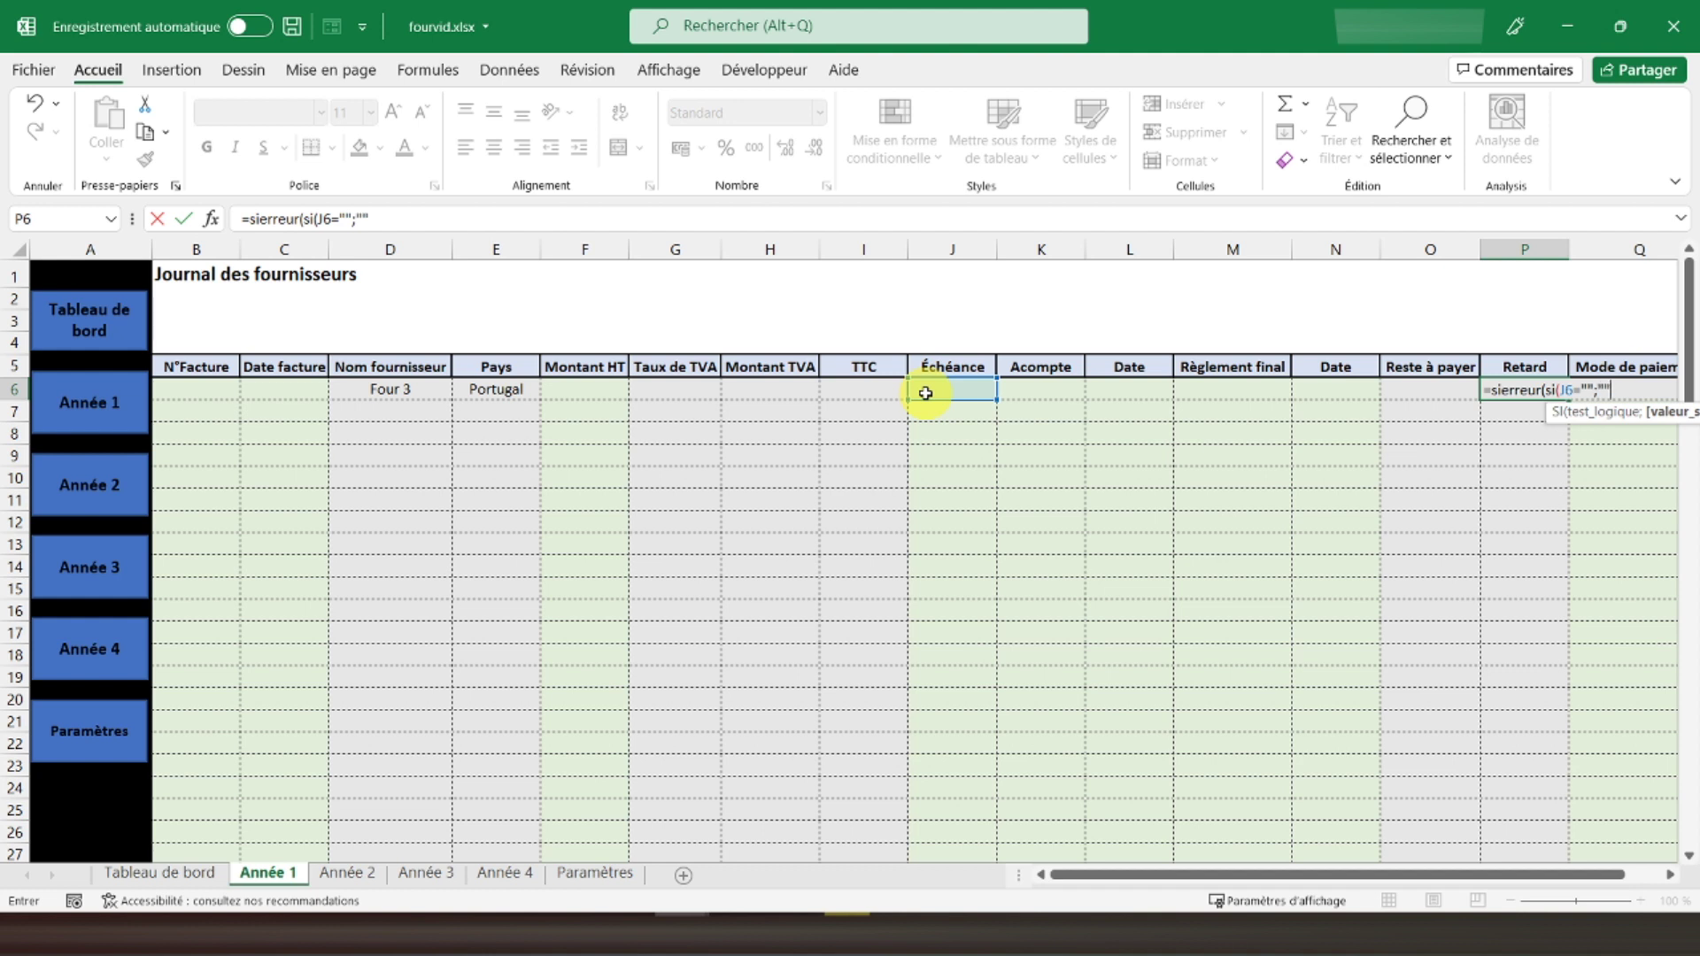
{"action": "type", "text": "\"\";DATEDI"}
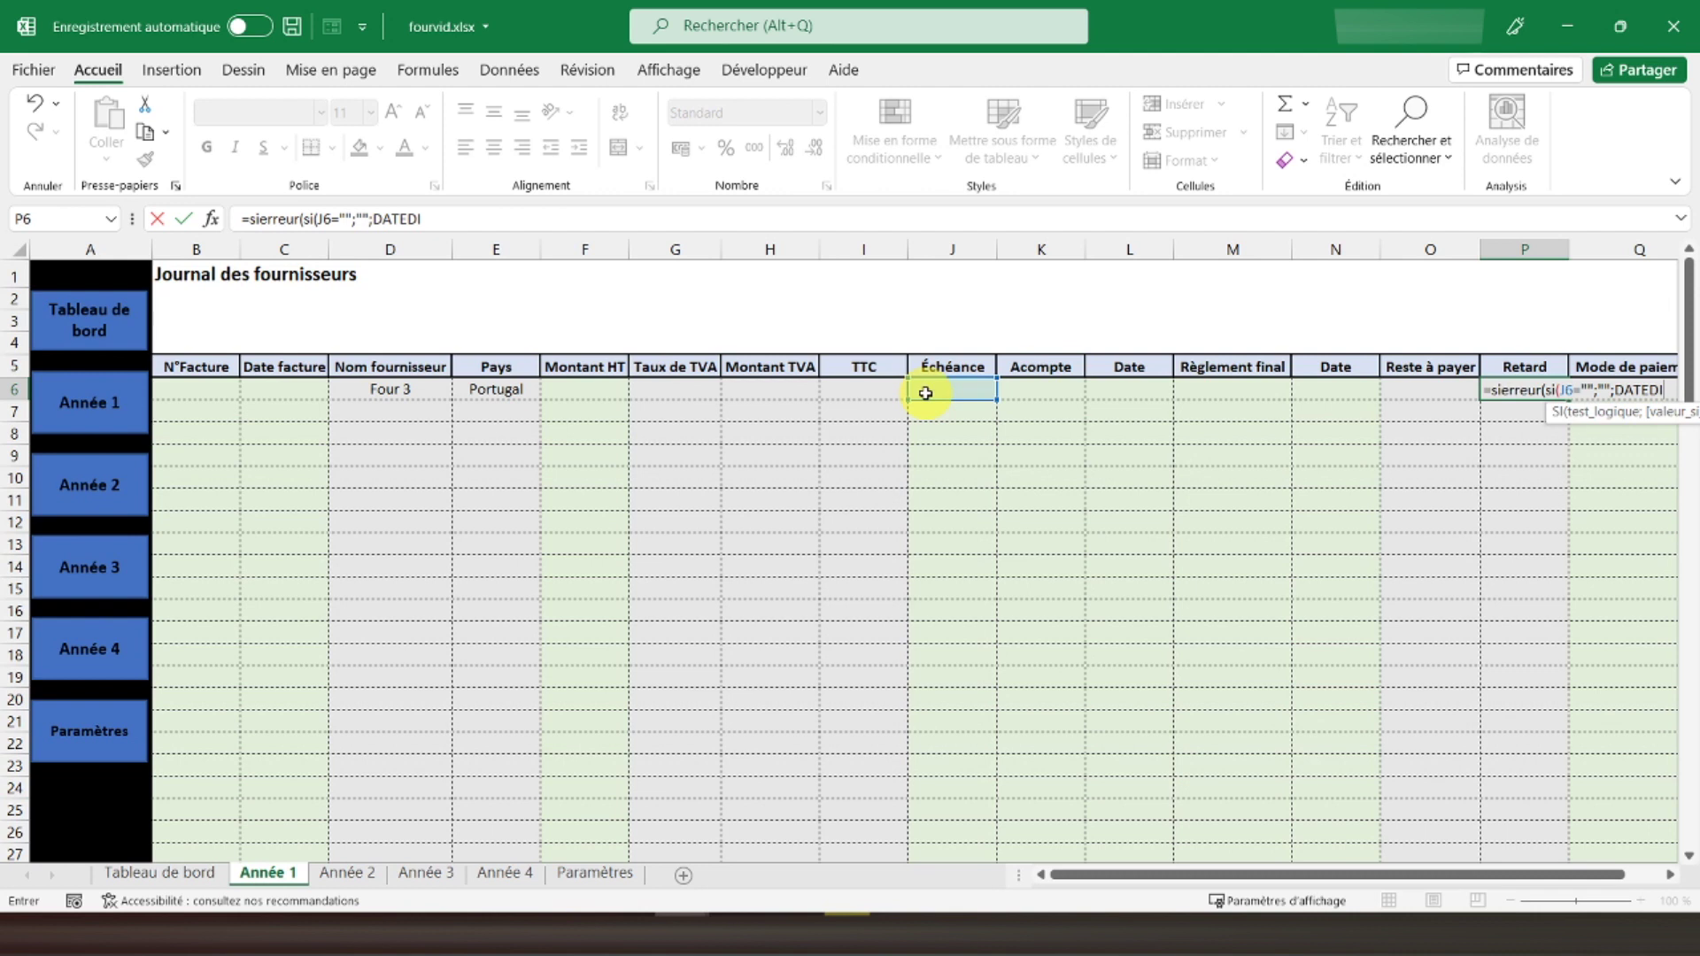
{"action": "type", "text": "F("}
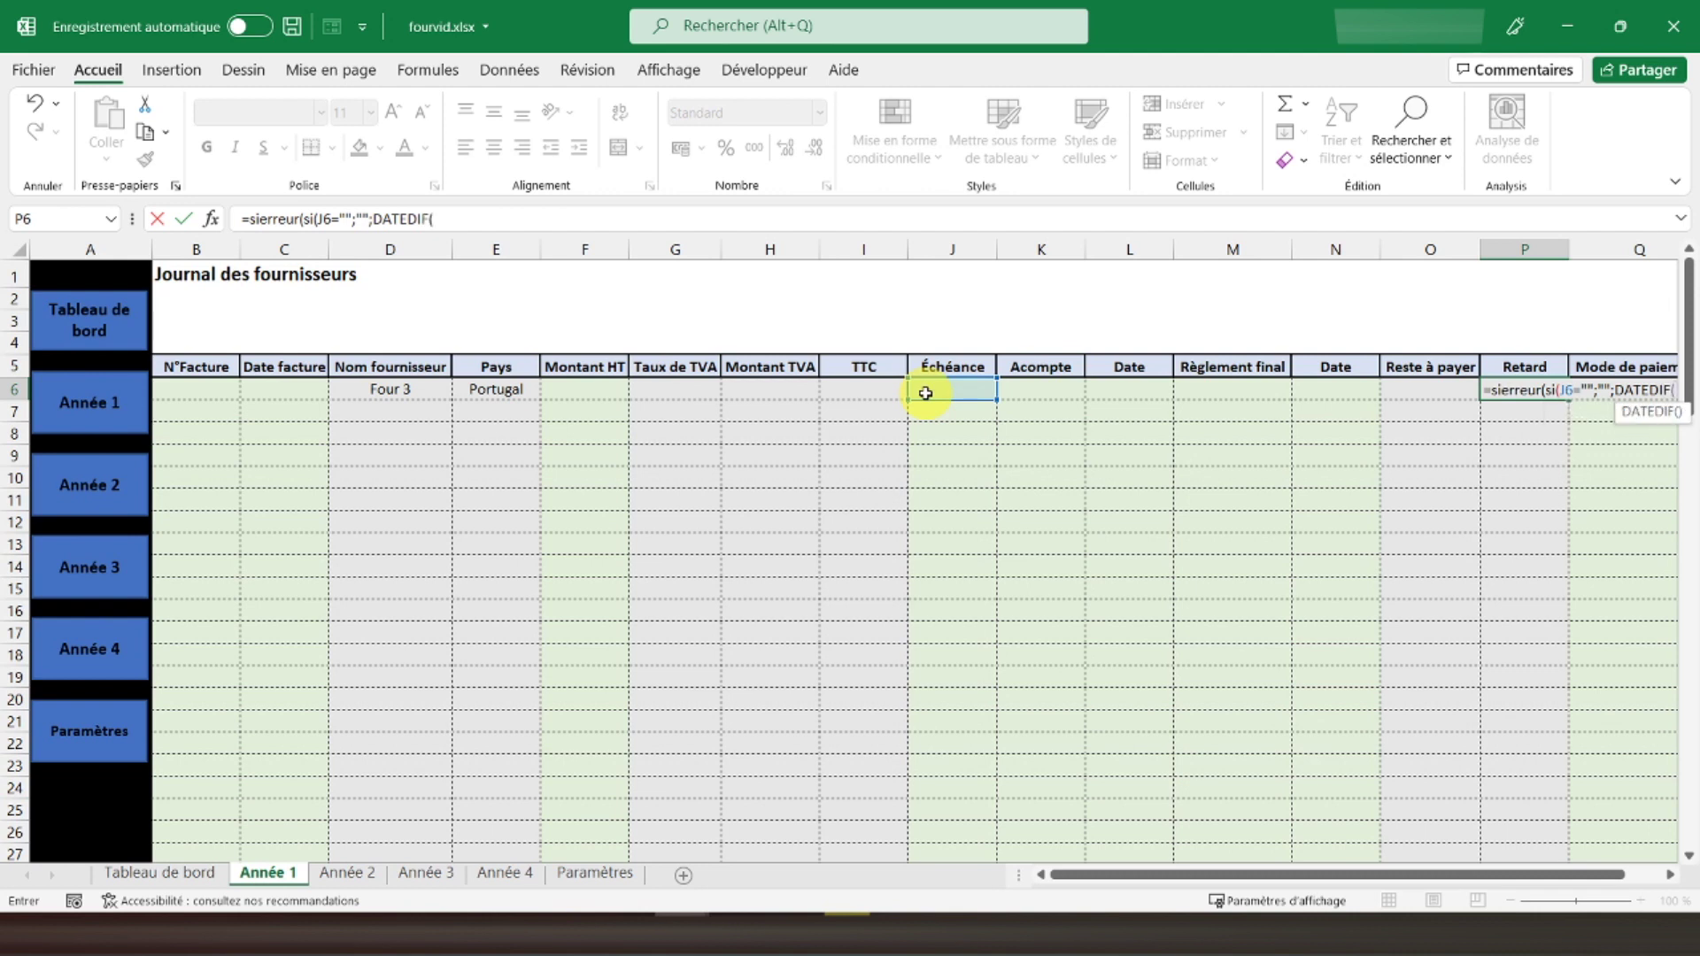
{"action": "left_click", "coordinate": [937, 389]}
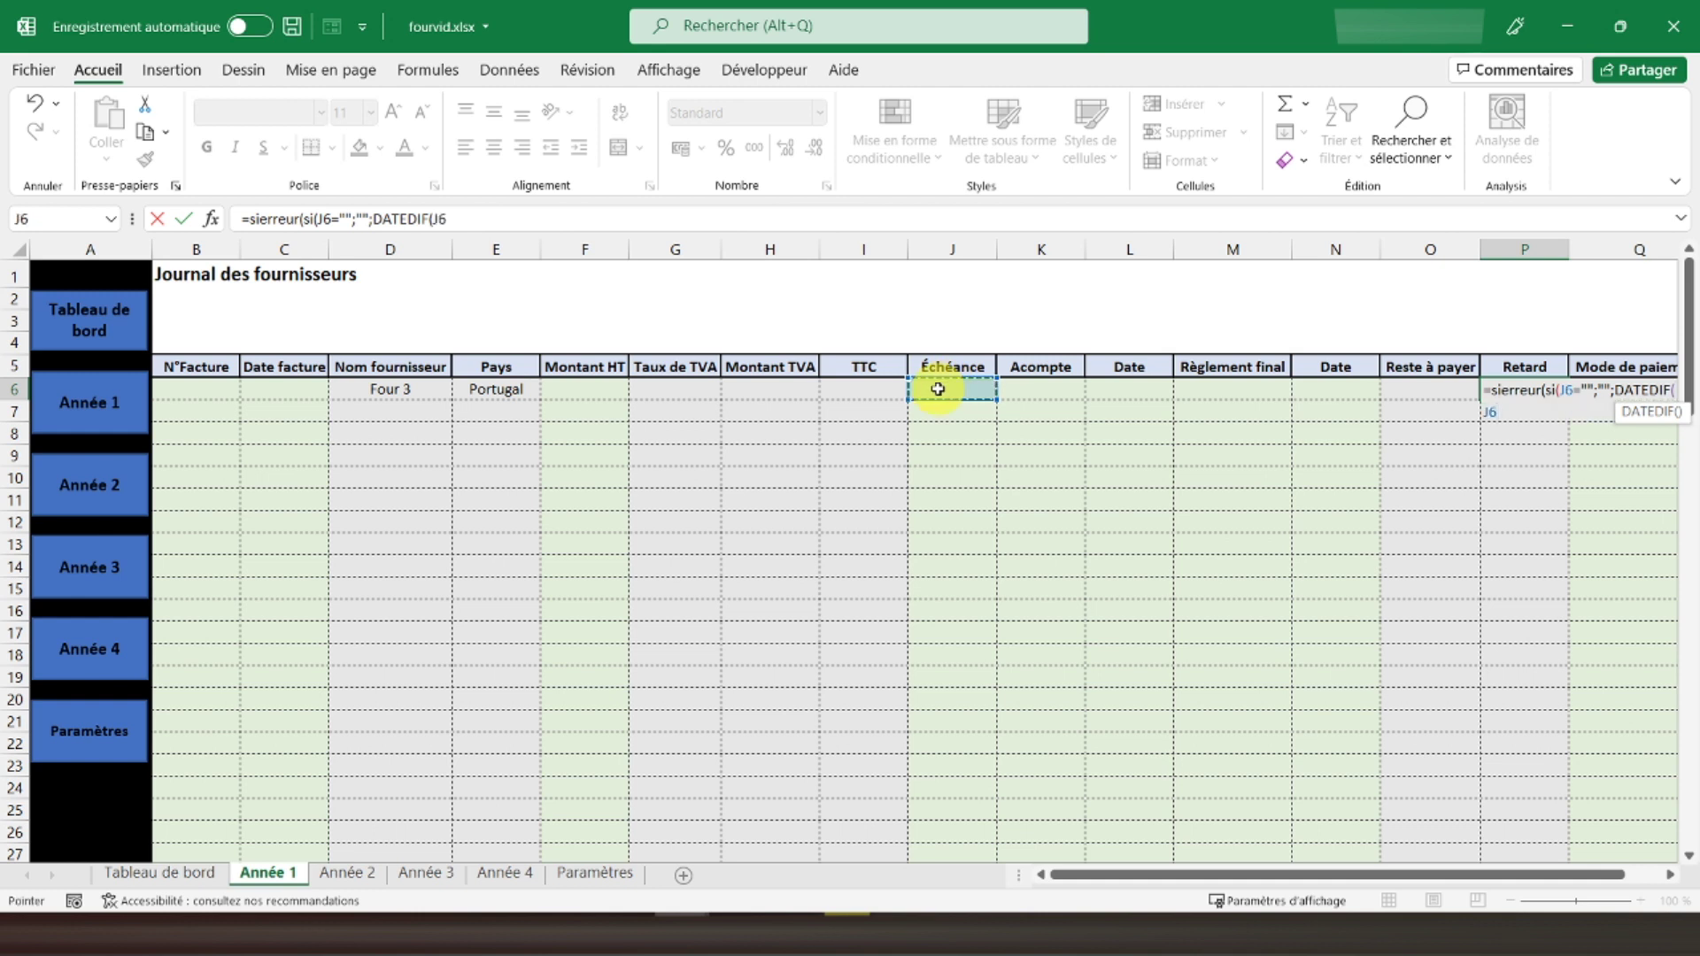
{"action": "type", "text": ";"}
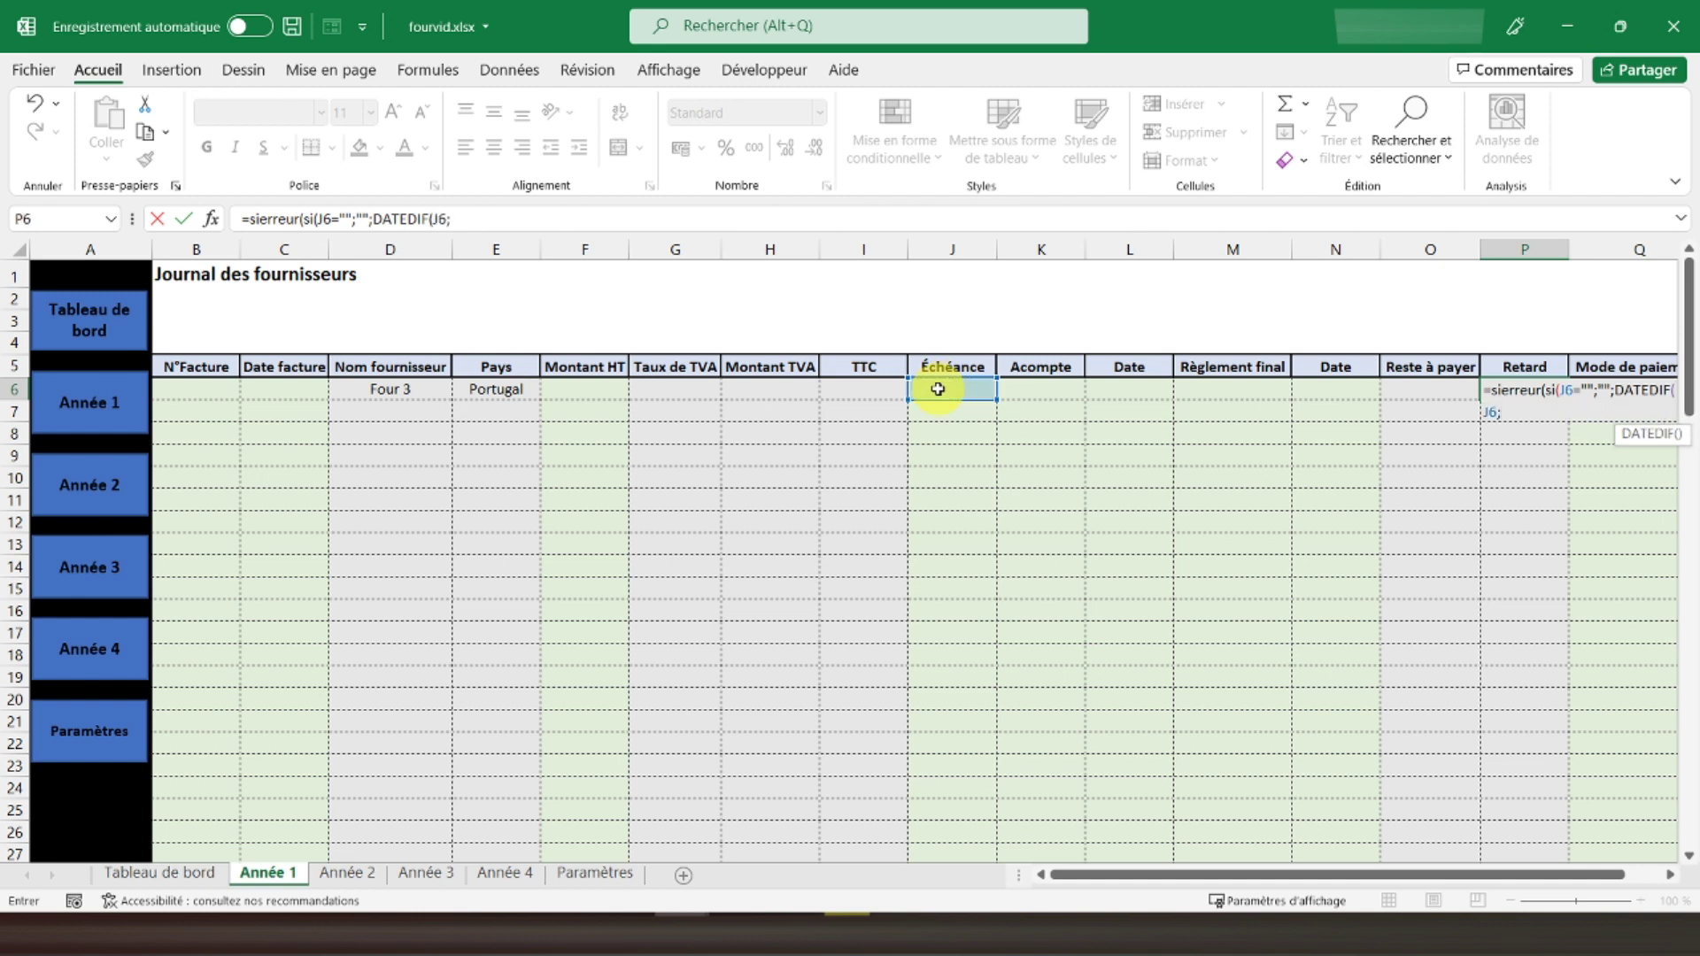
{"action": "left_click", "coordinate": [1325, 385]}
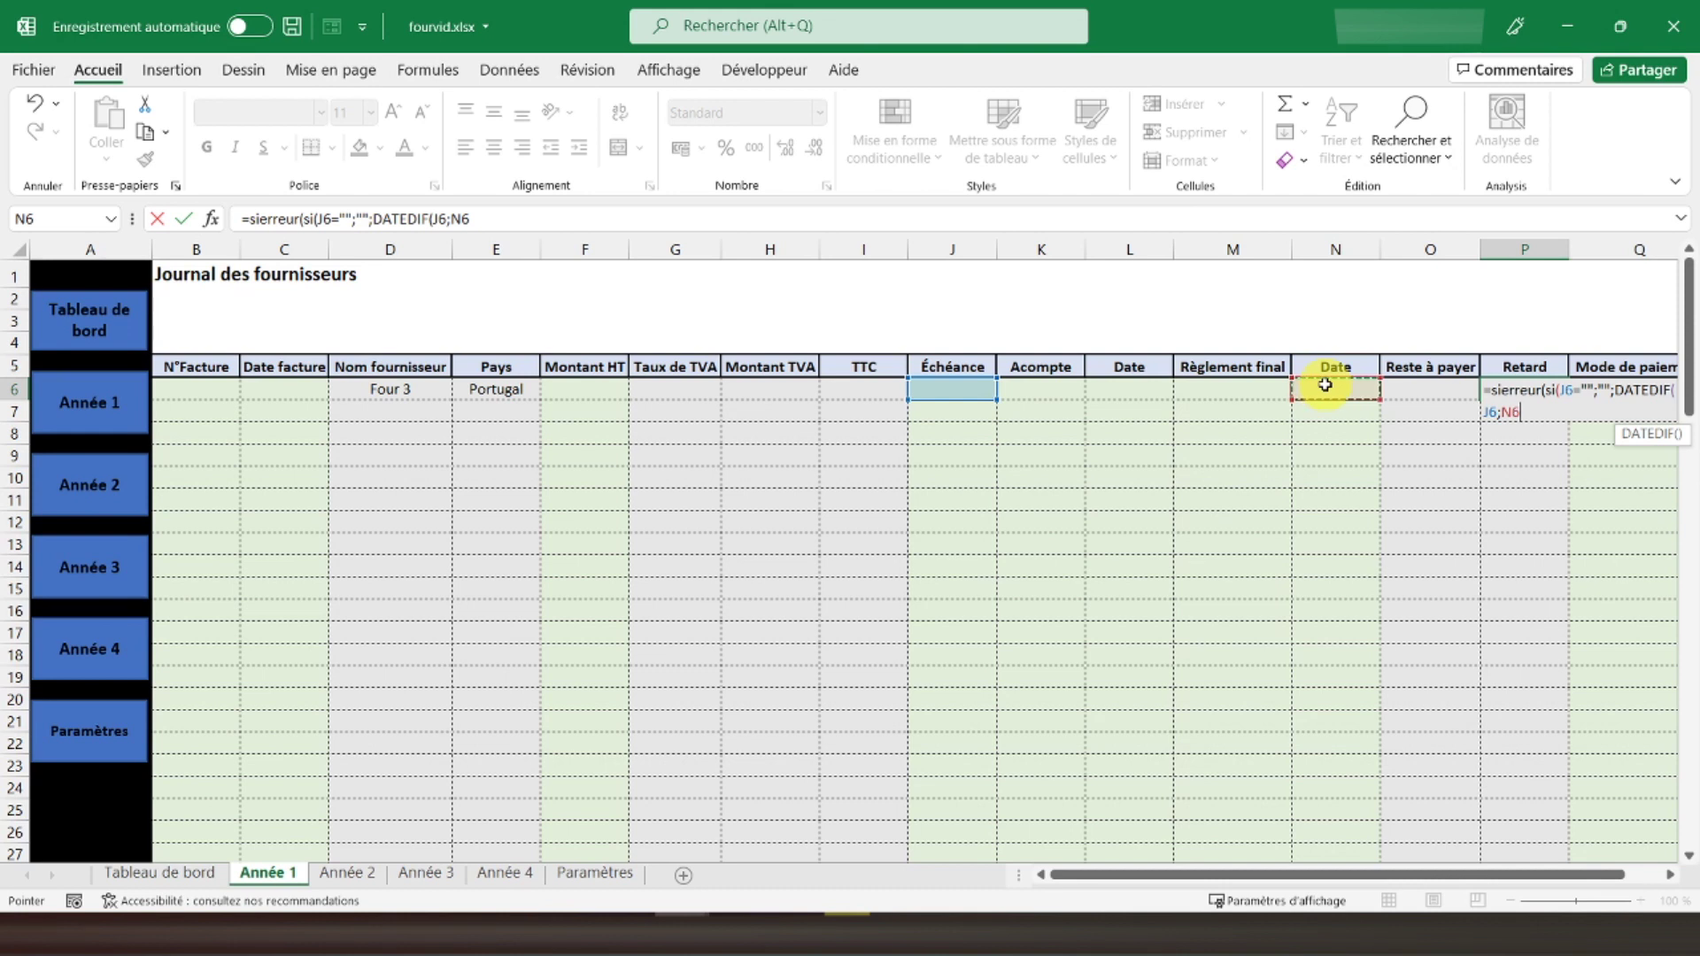
{"action": "type", "text": ";\"d"}
{"action": "type", "text": ")"}
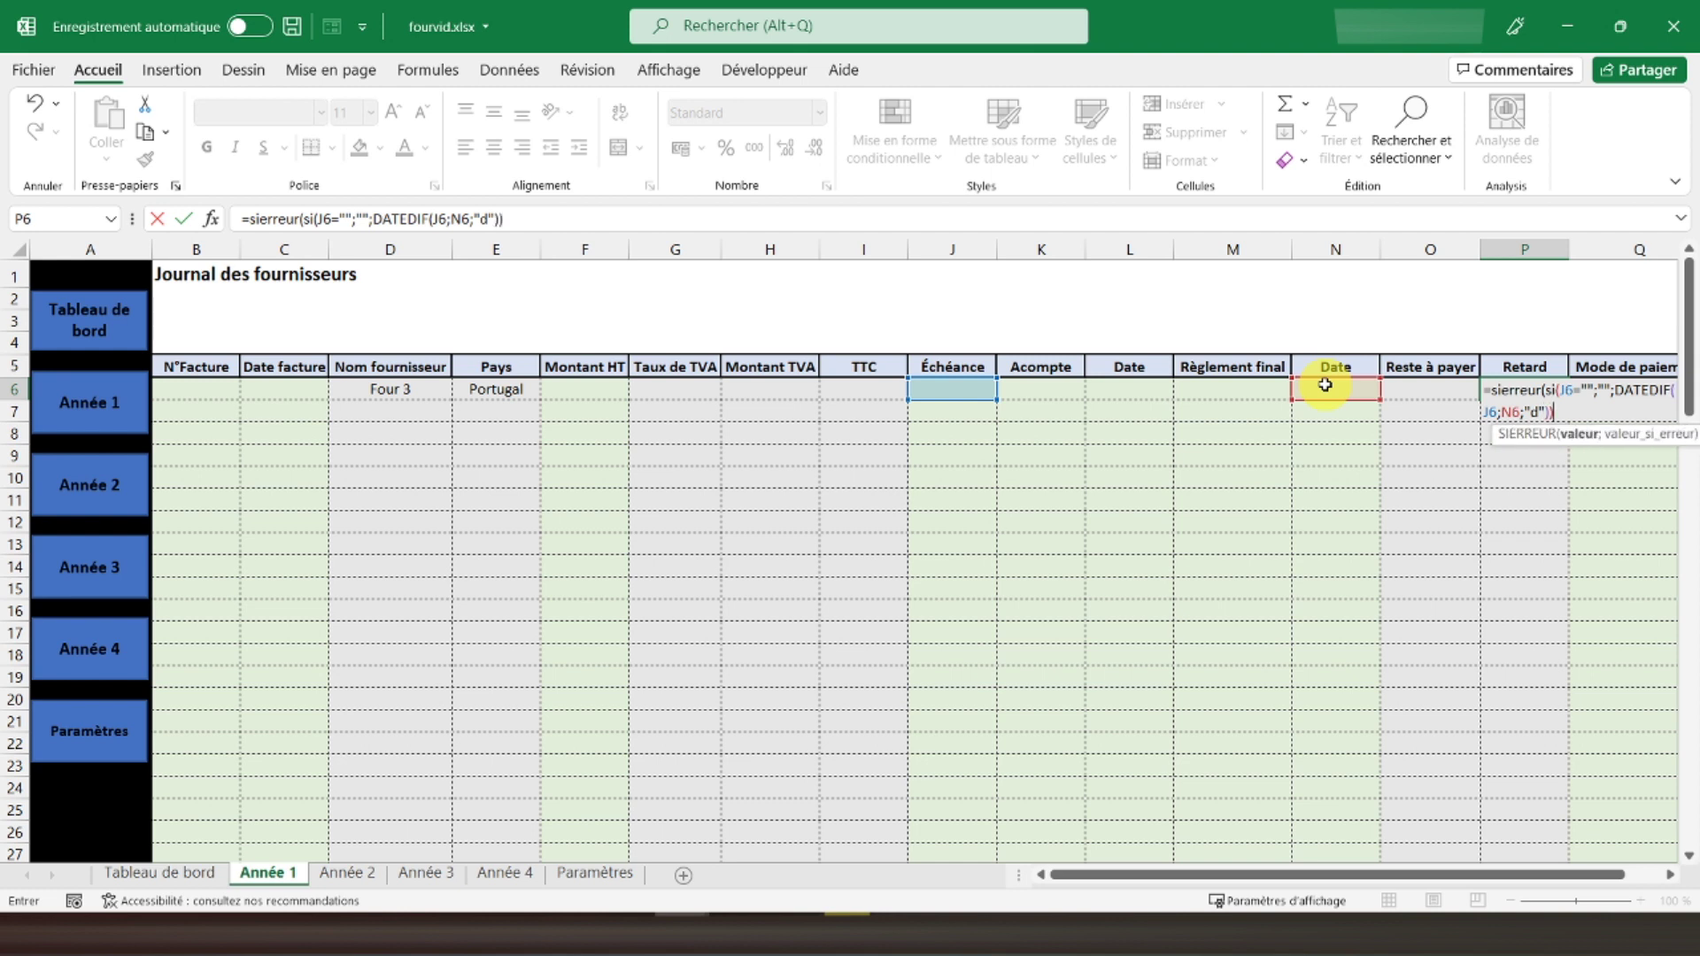
{"action": "type", "text": ";\"\")"}
{"action": "key", "text": "ctrl+Return"}
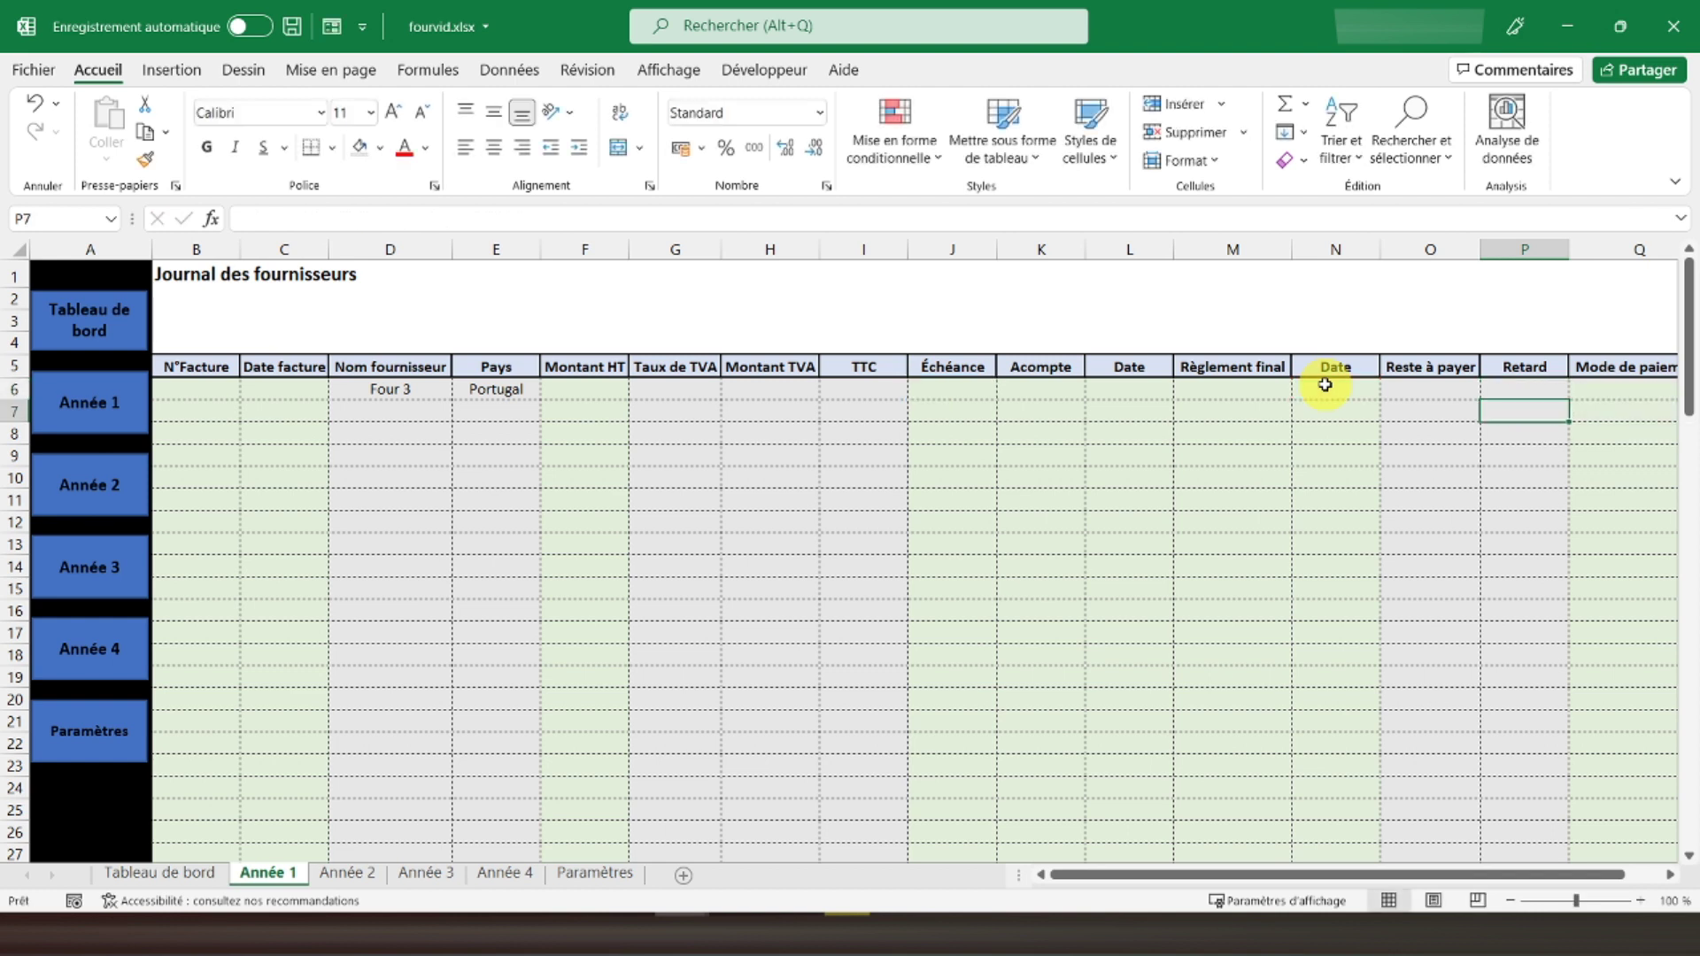
Copy the Retard formula from P6 and paste only the formula into P7:P100.
{"action": "right_click", "coordinate": [1502, 394]}
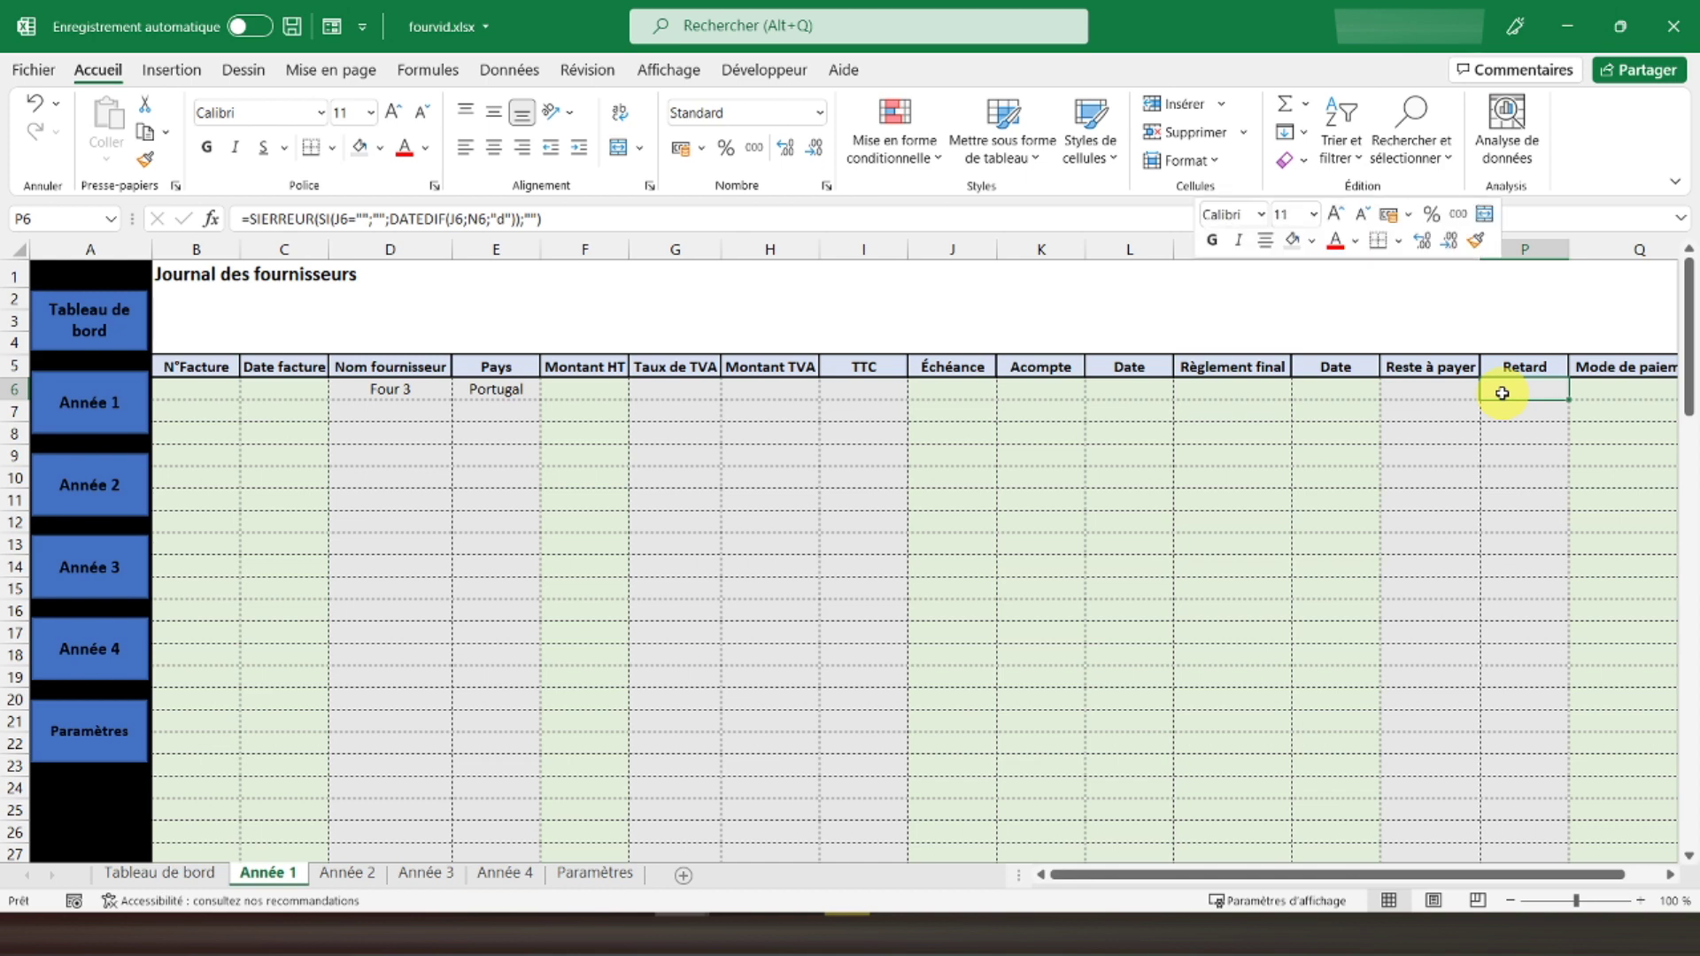
{"action": "left_click", "coordinate": [1235, 330]}
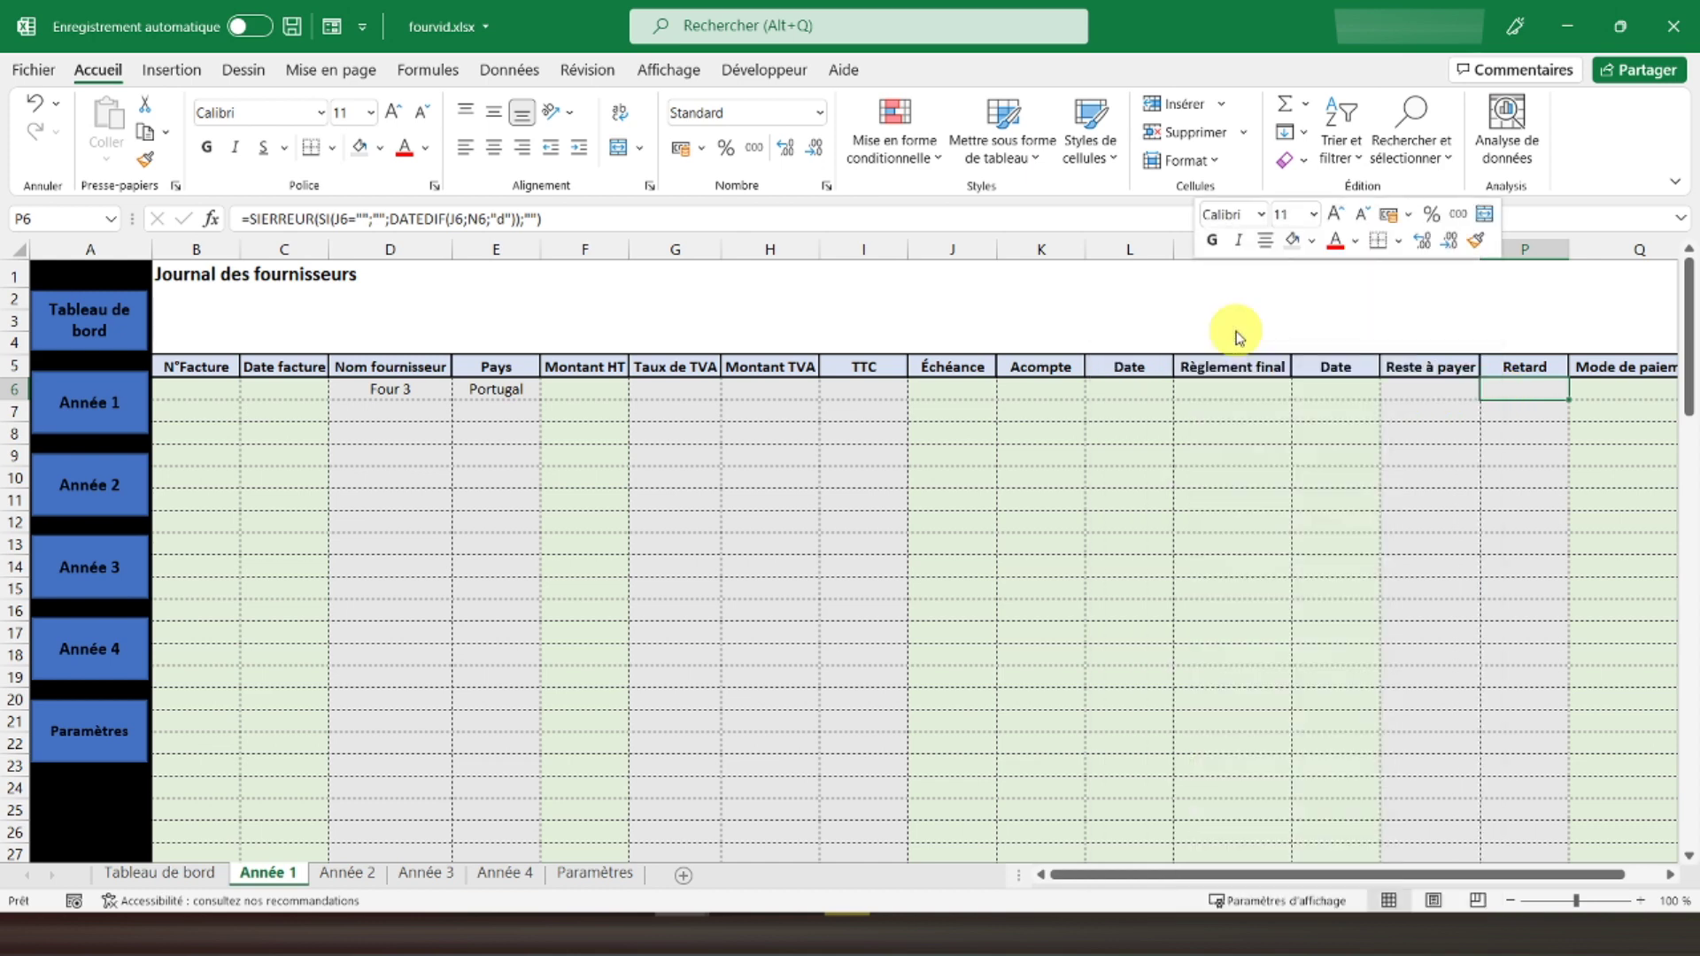
{"action": "left_click_drag", "start_coordinate": [1519, 411], "coordinate": [1528, 821]}
{"action": "right_click", "coordinate": [1528, 820]}
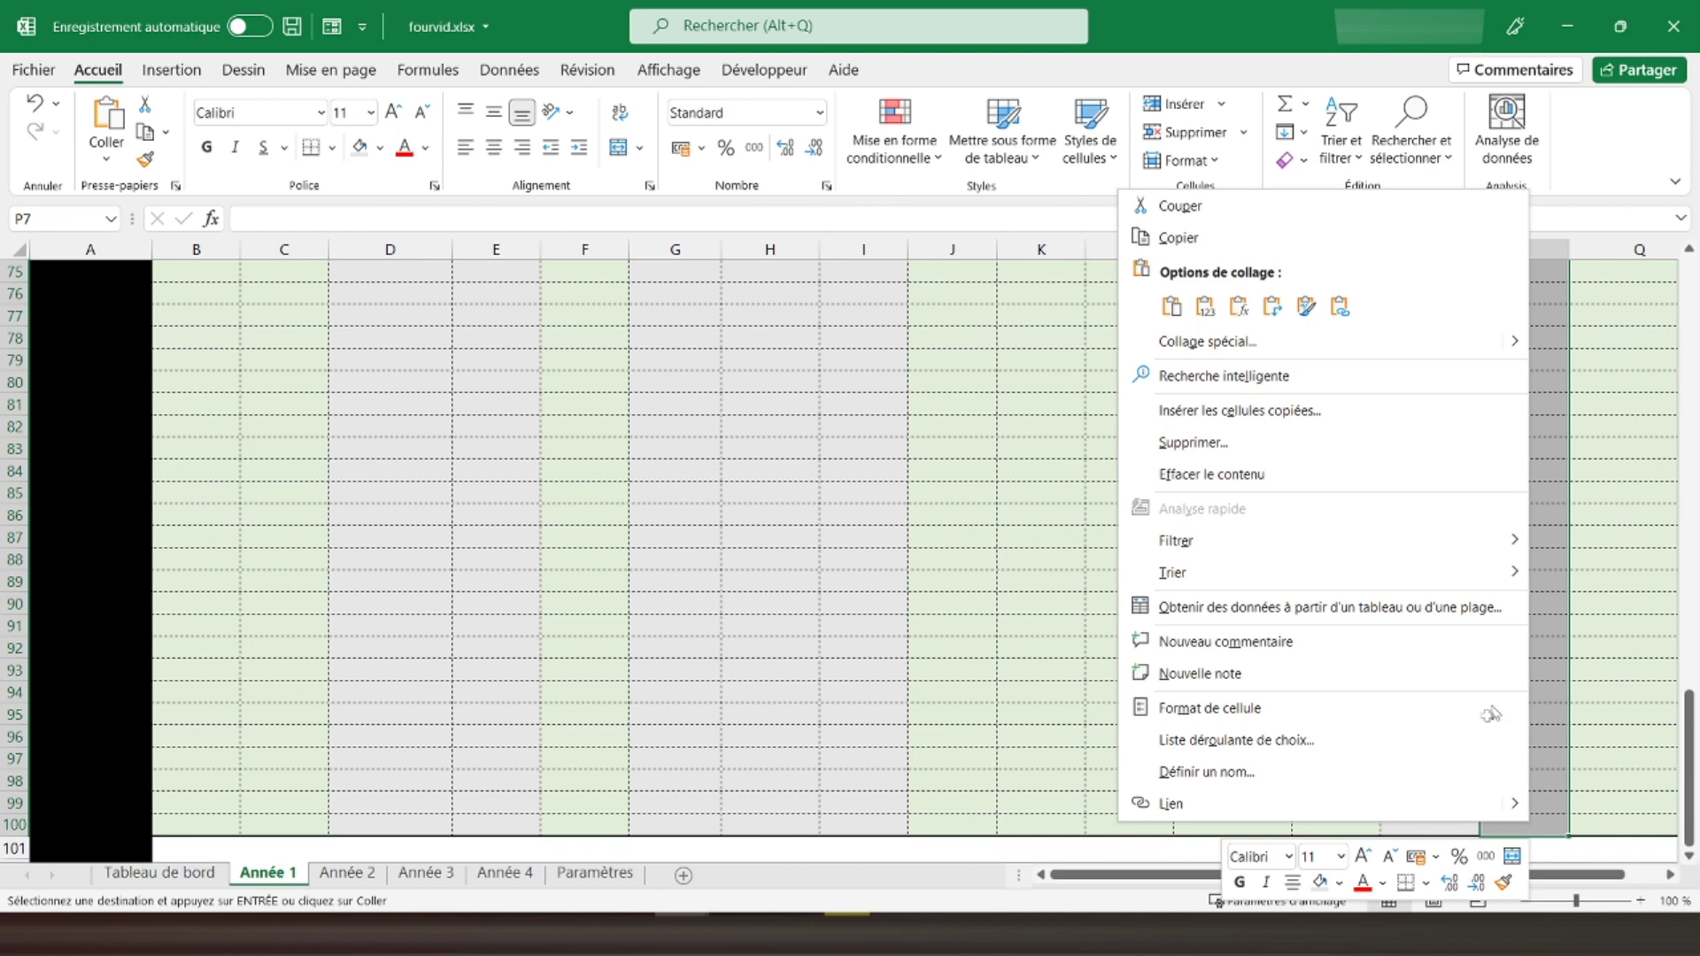
{"action": "left_click", "coordinate": [1241, 307]}
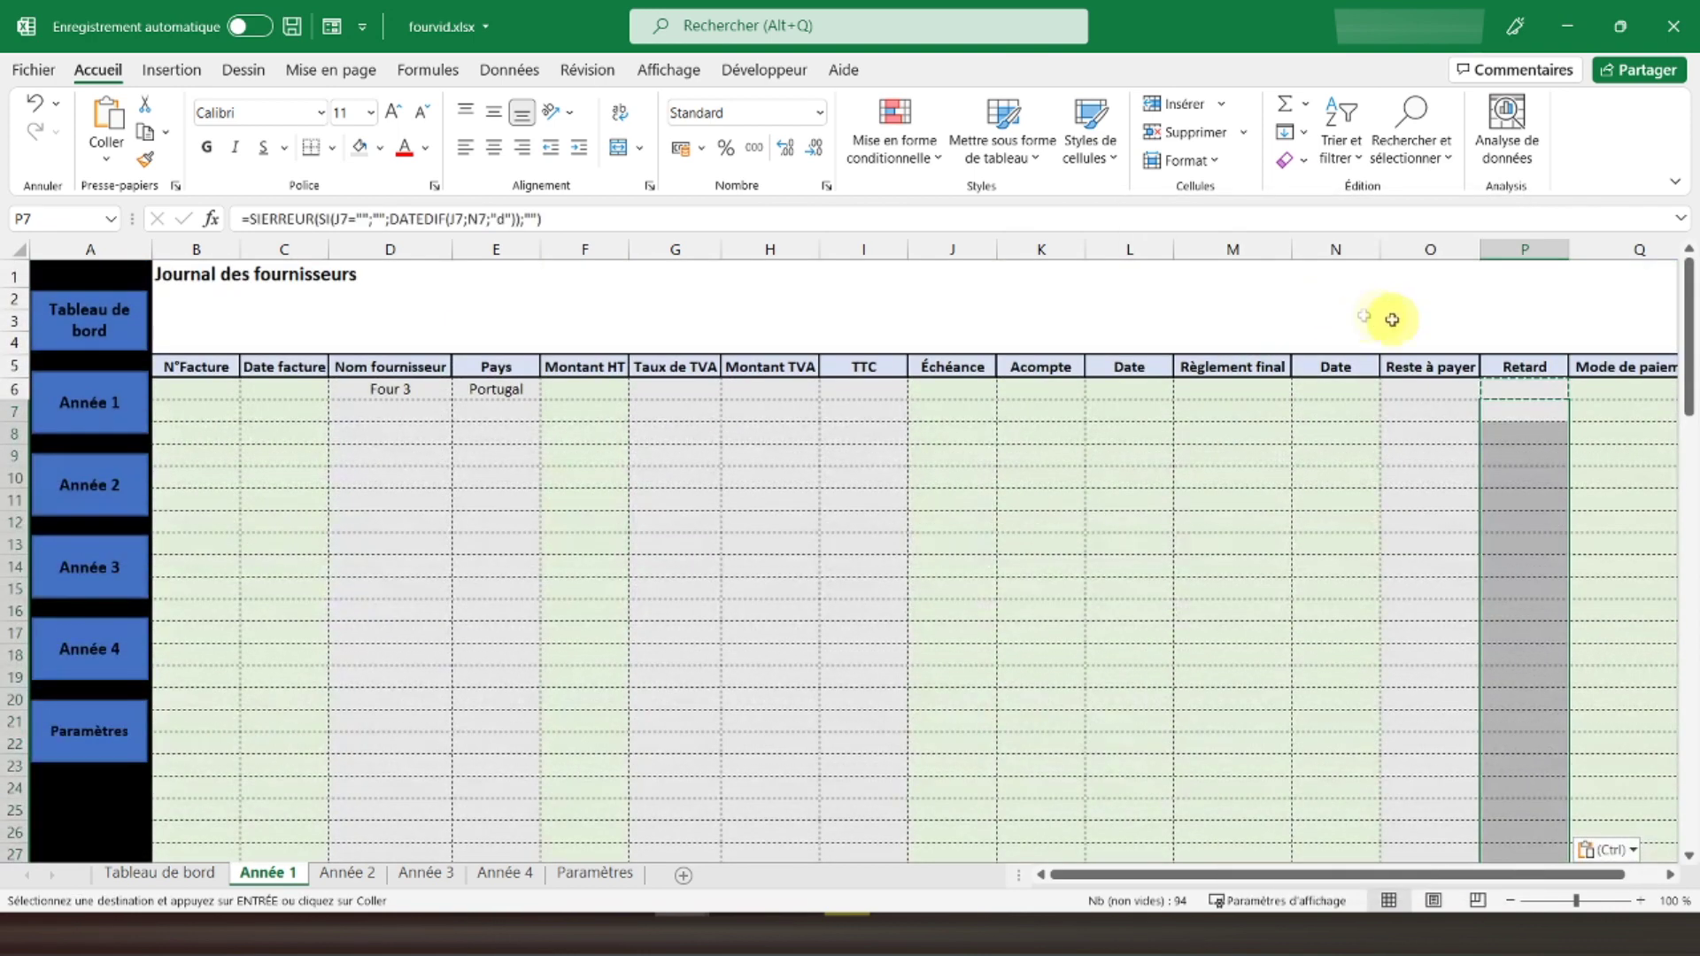
{"action": "left_click", "coordinate": [1534, 392]}
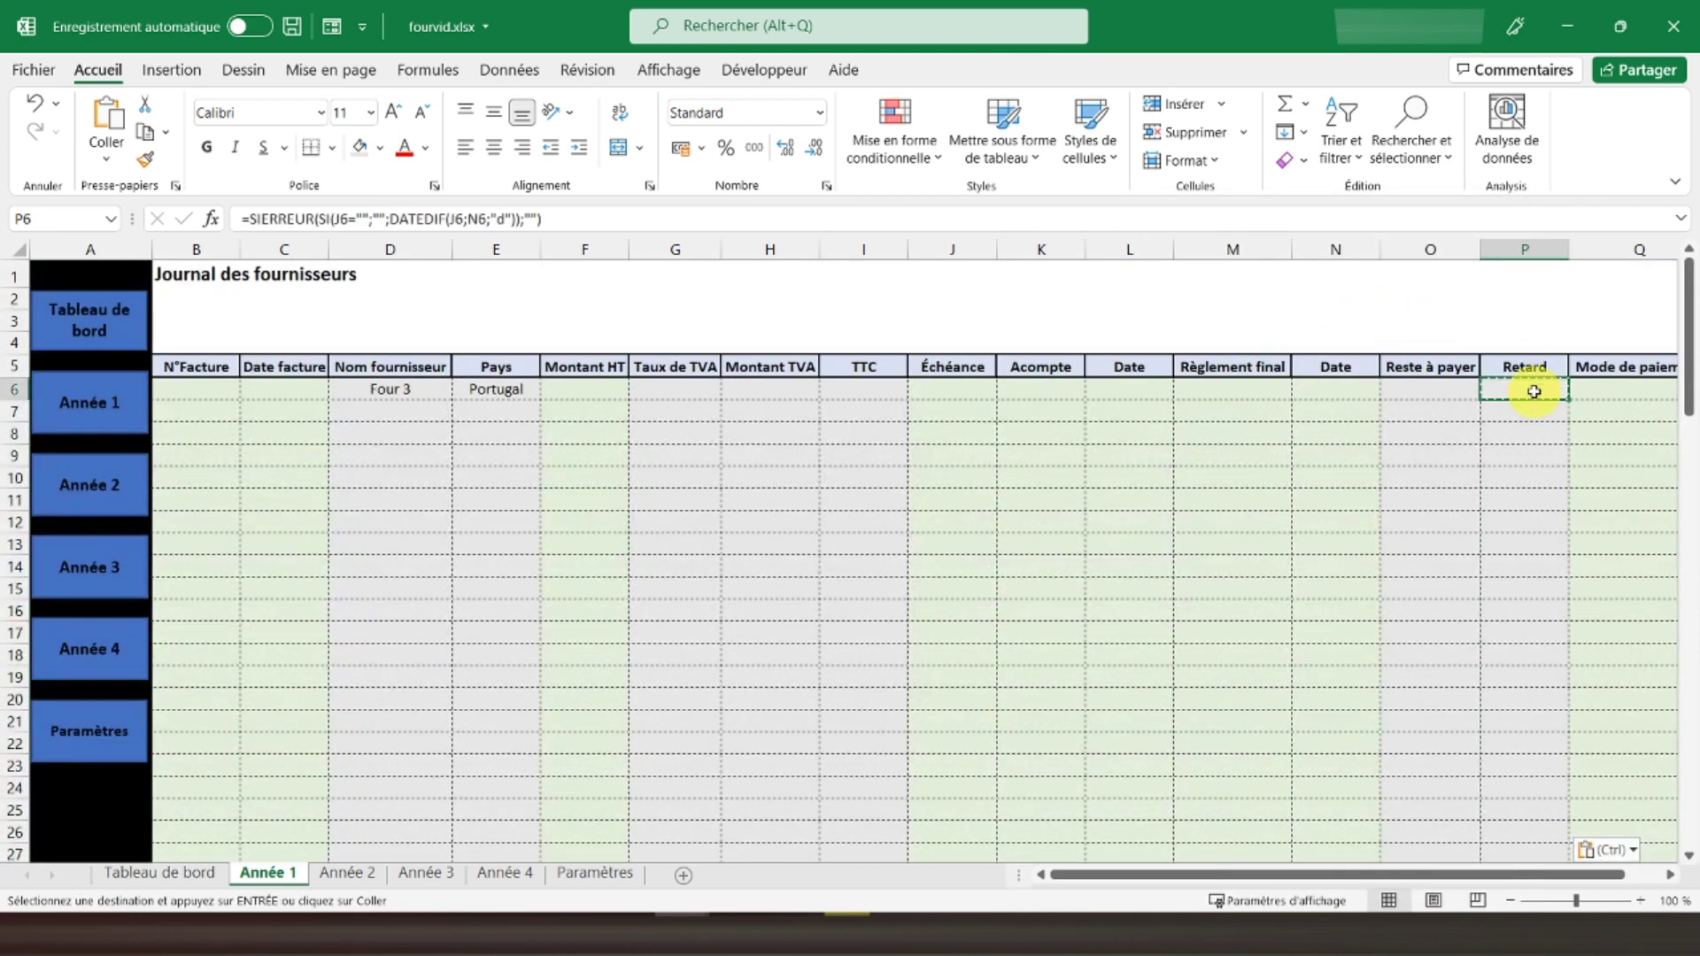
Add a Liste data validation to Mode de paiement cells Q6:Q100, using the payment modes on the Paramètres sheet as source.
{"action": "scroll", "coordinate": [1534, 391], "scroll_direction": "right", "scroll_amount": 1}
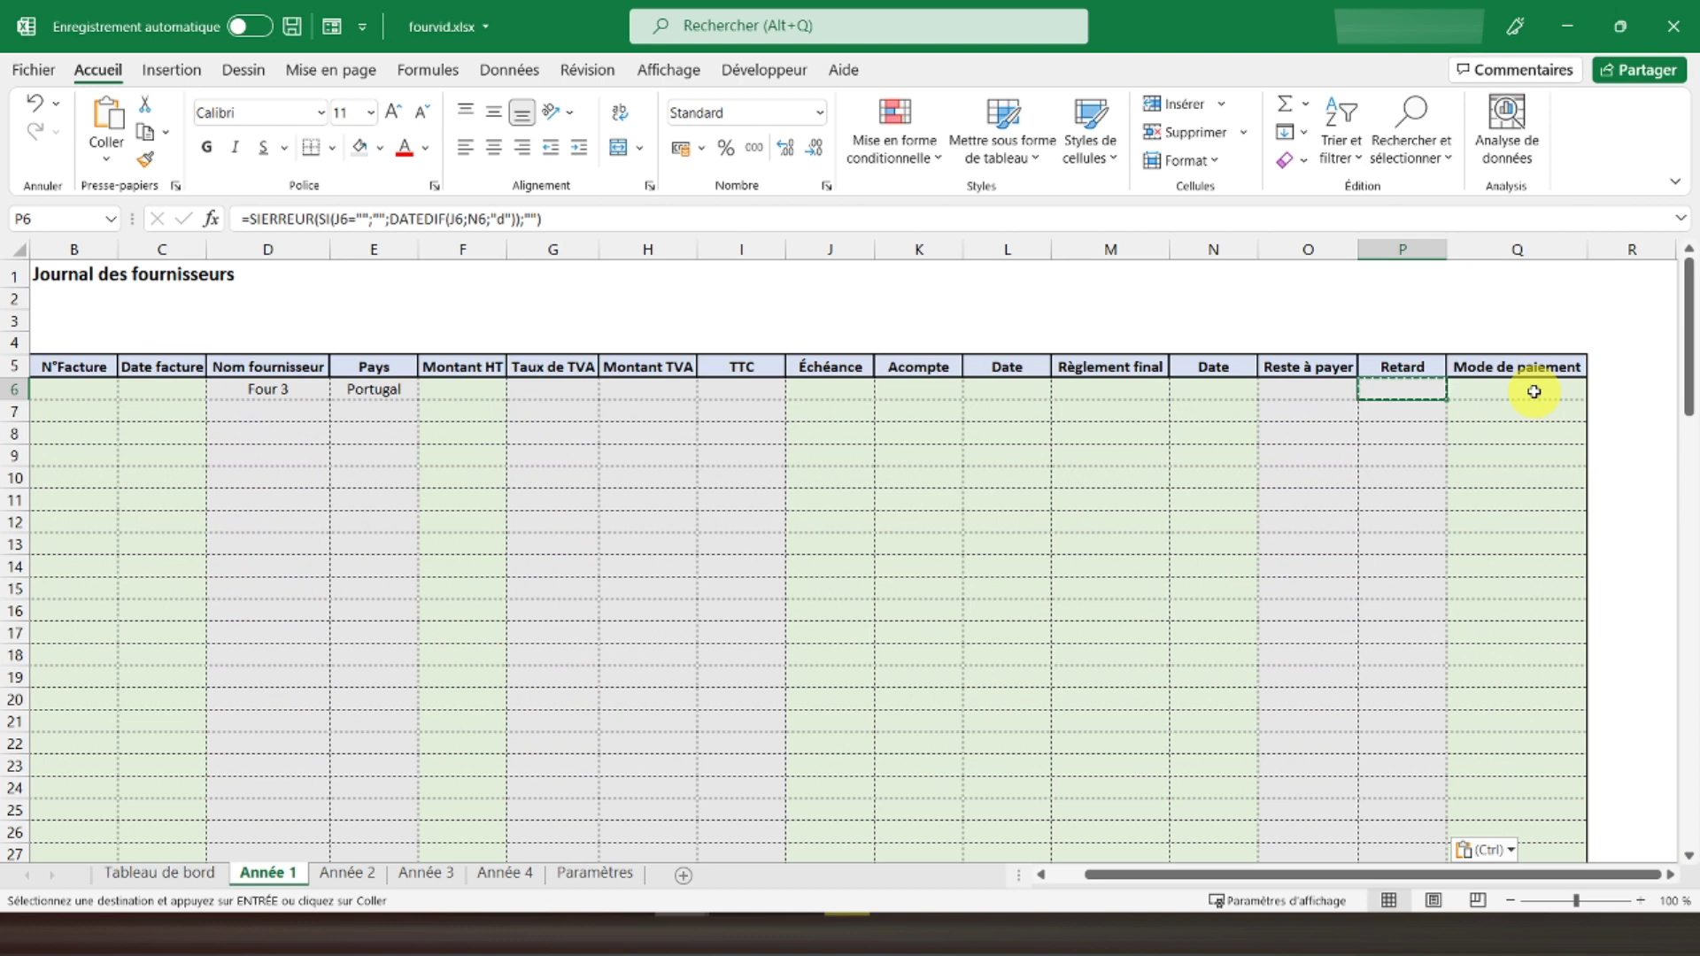
{"action": "left_click_drag", "start_coordinate": [1517, 398], "coordinate": [1580, 841]}
{"action": "left_click_drag", "start_coordinate": [1556, 925], "coordinate": [1552, 815]}
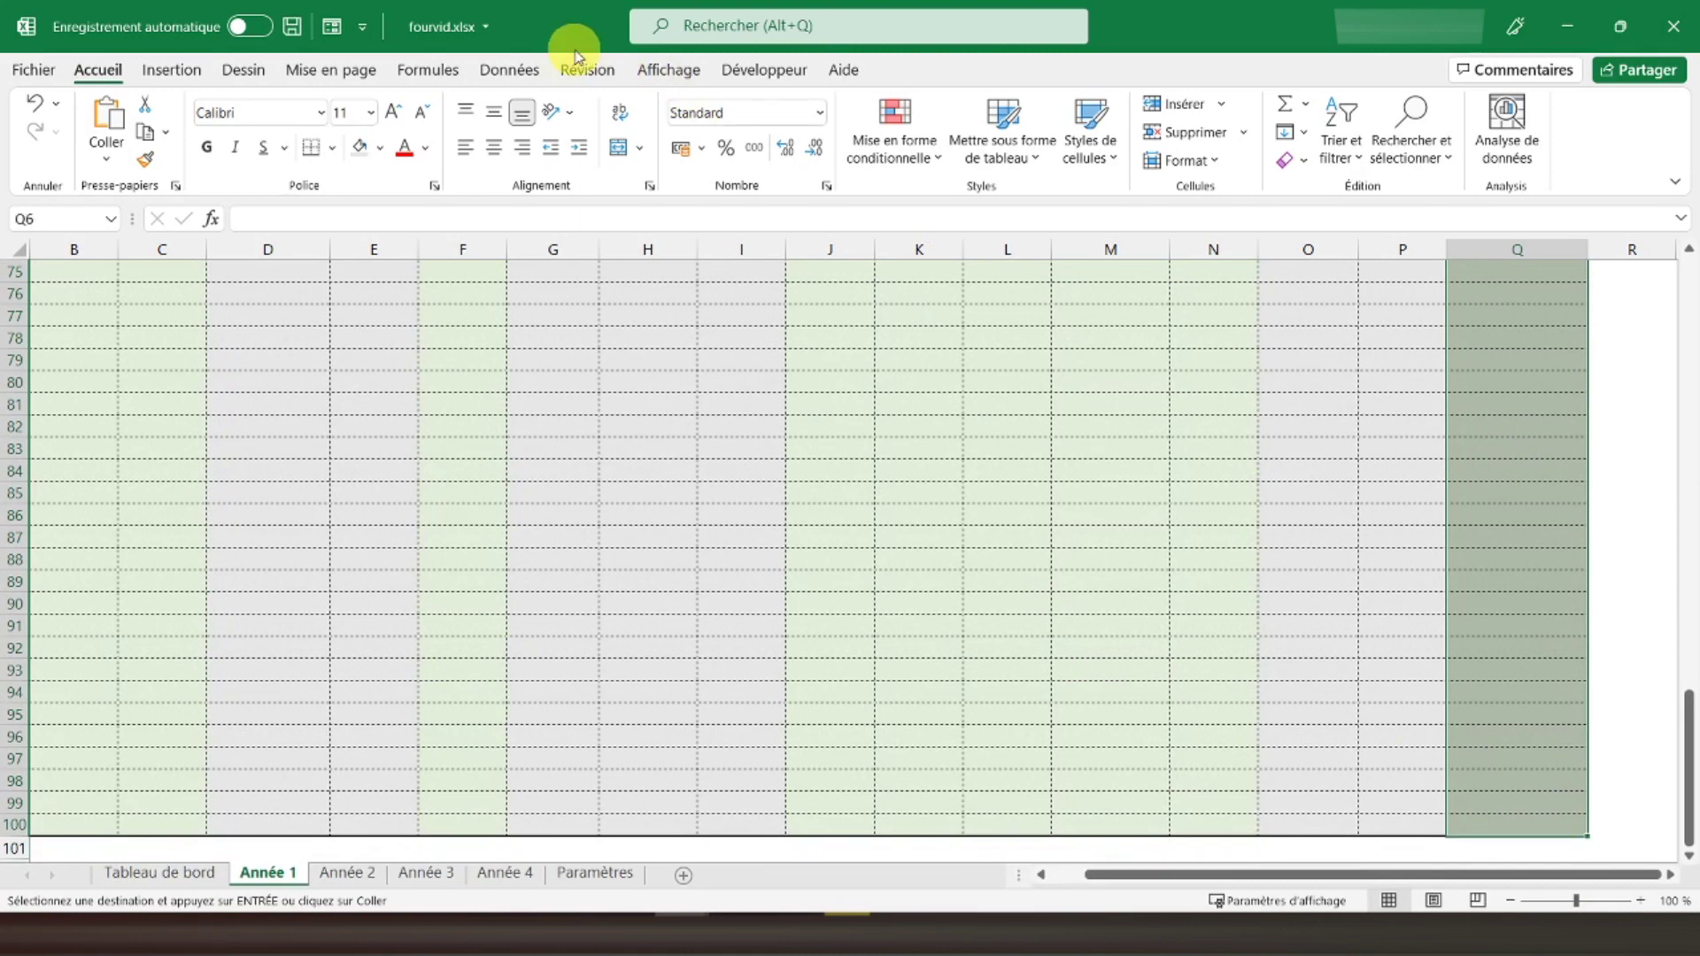
{"action": "left_click", "coordinate": [509, 69]}
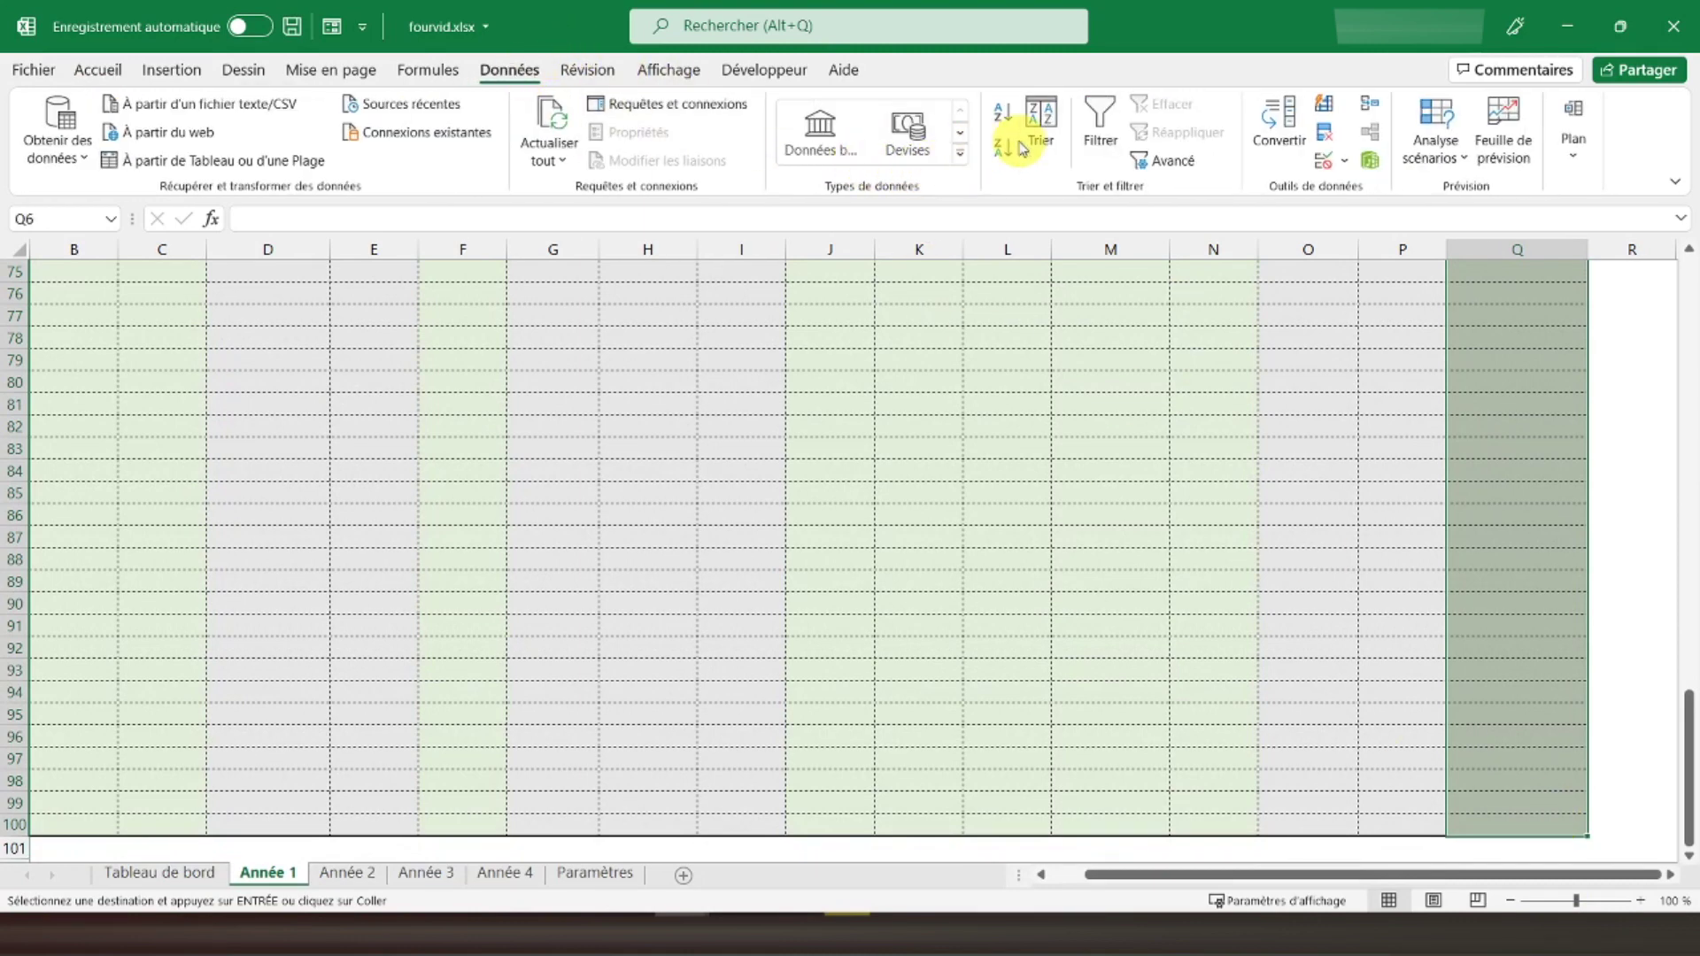
{"action": "left_click", "coordinate": [1322, 161]}
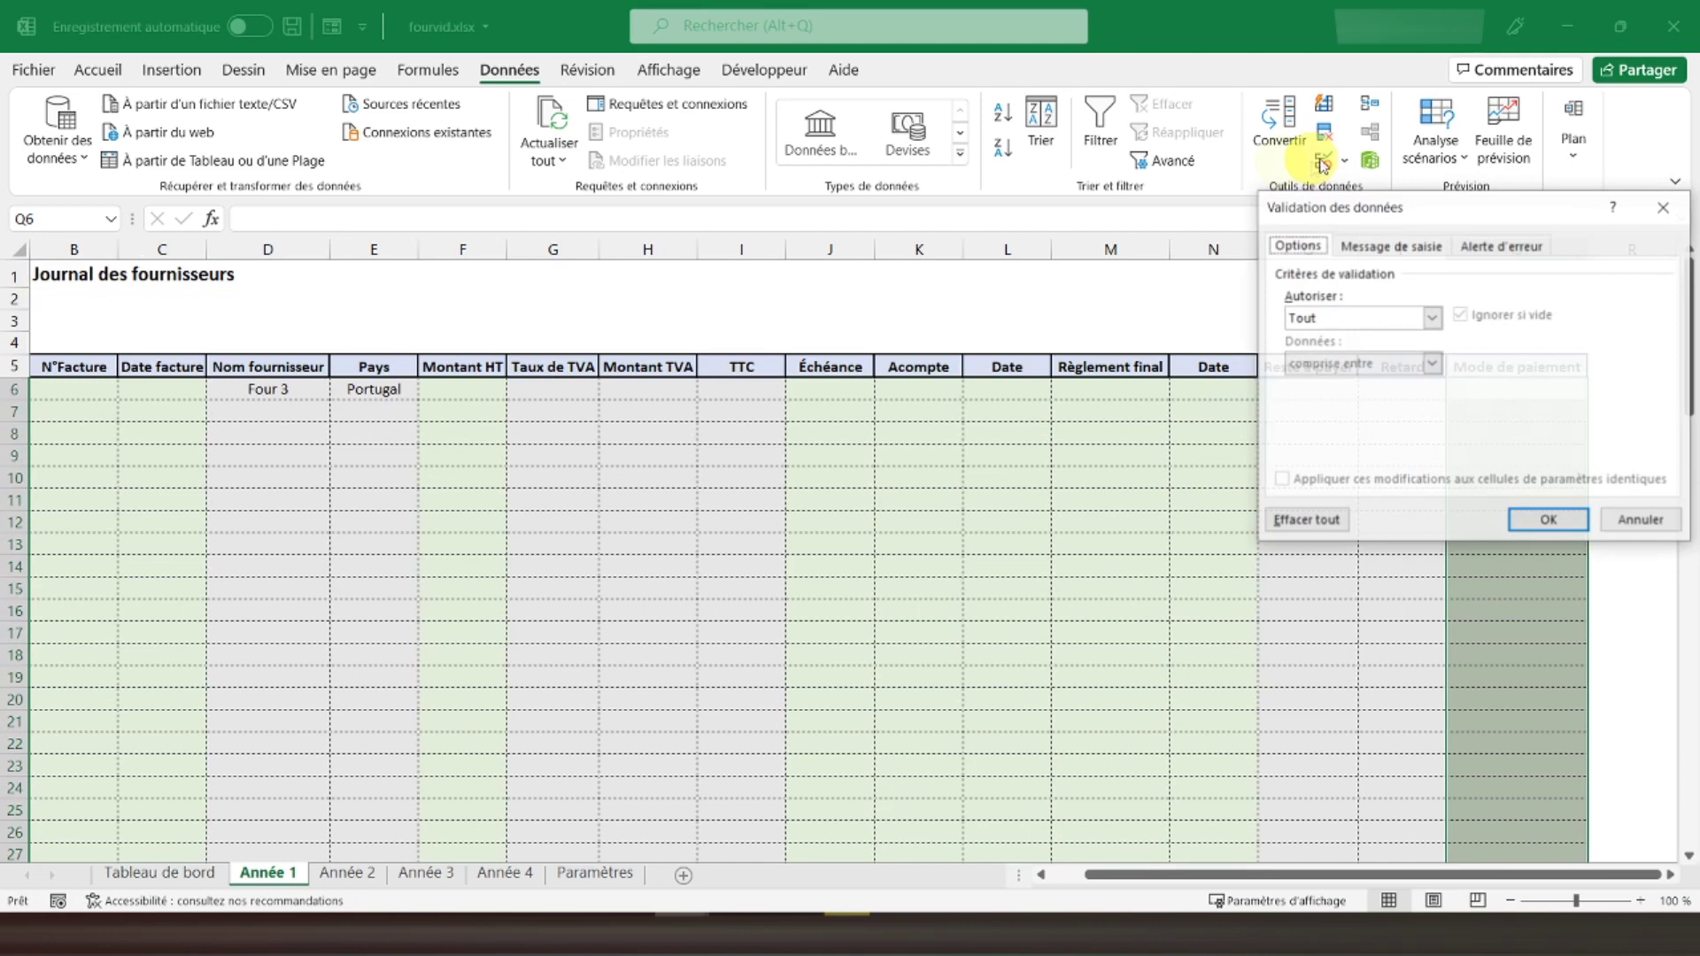
{"action": "left_click", "coordinate": [1328, 320]}
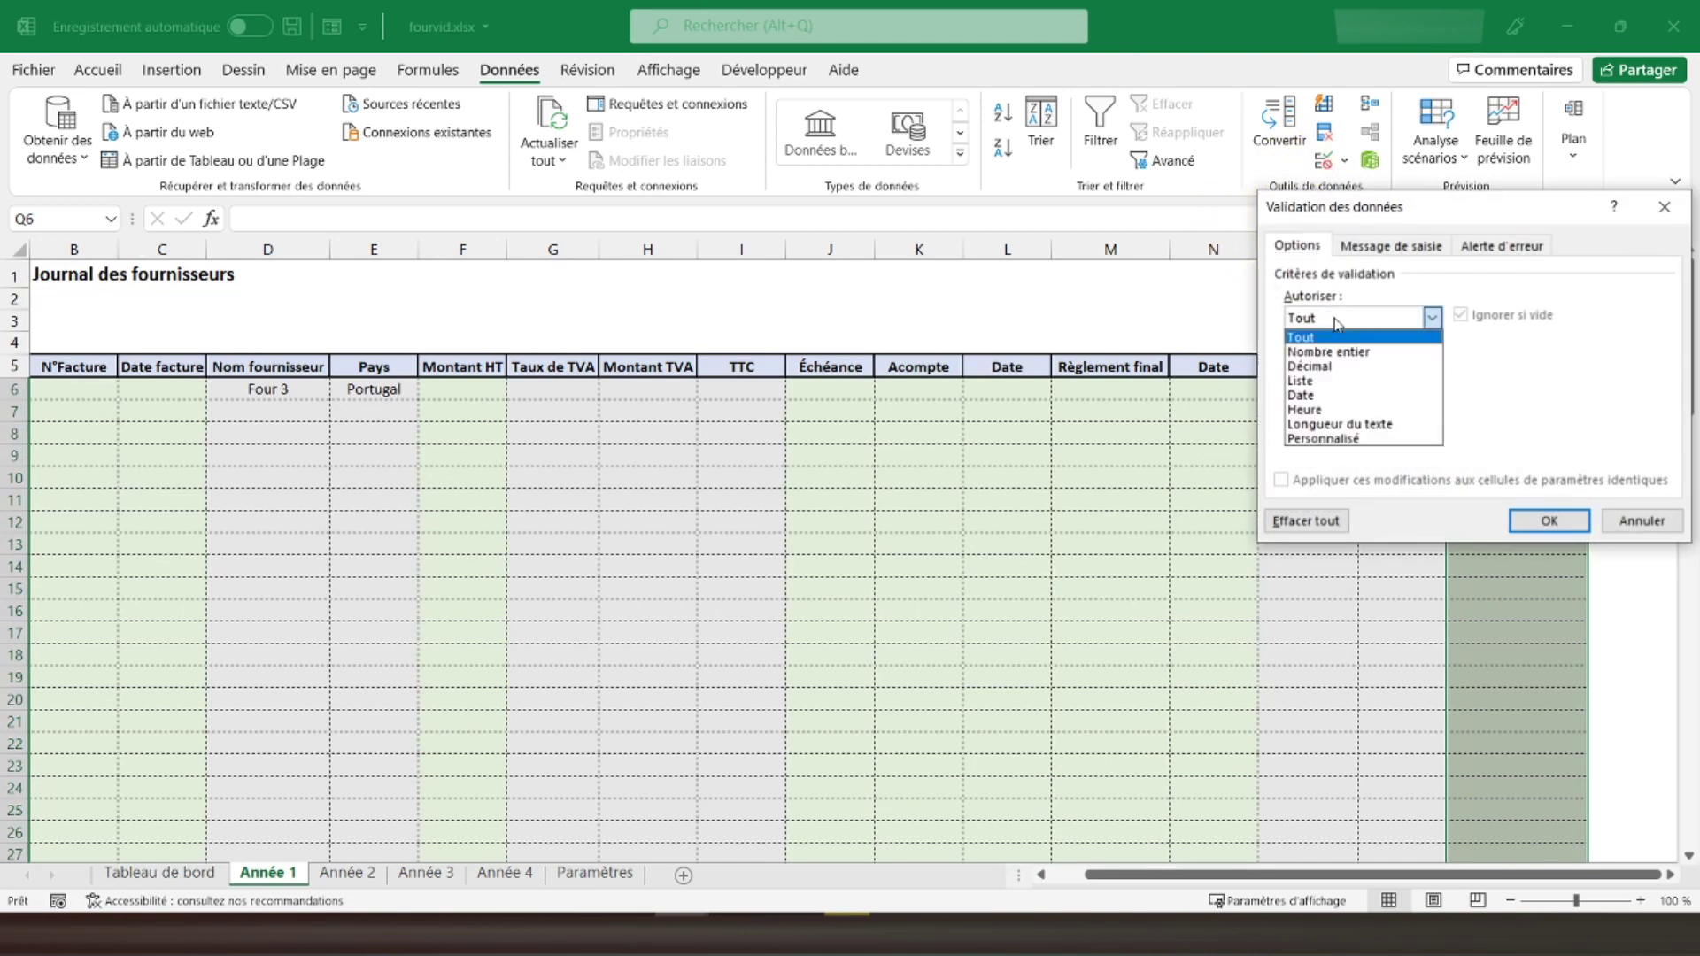
{"action": "left_click", "coordinate": [1307, 381]}
{"action": "left_click", "coordinate": [1319, 408]}
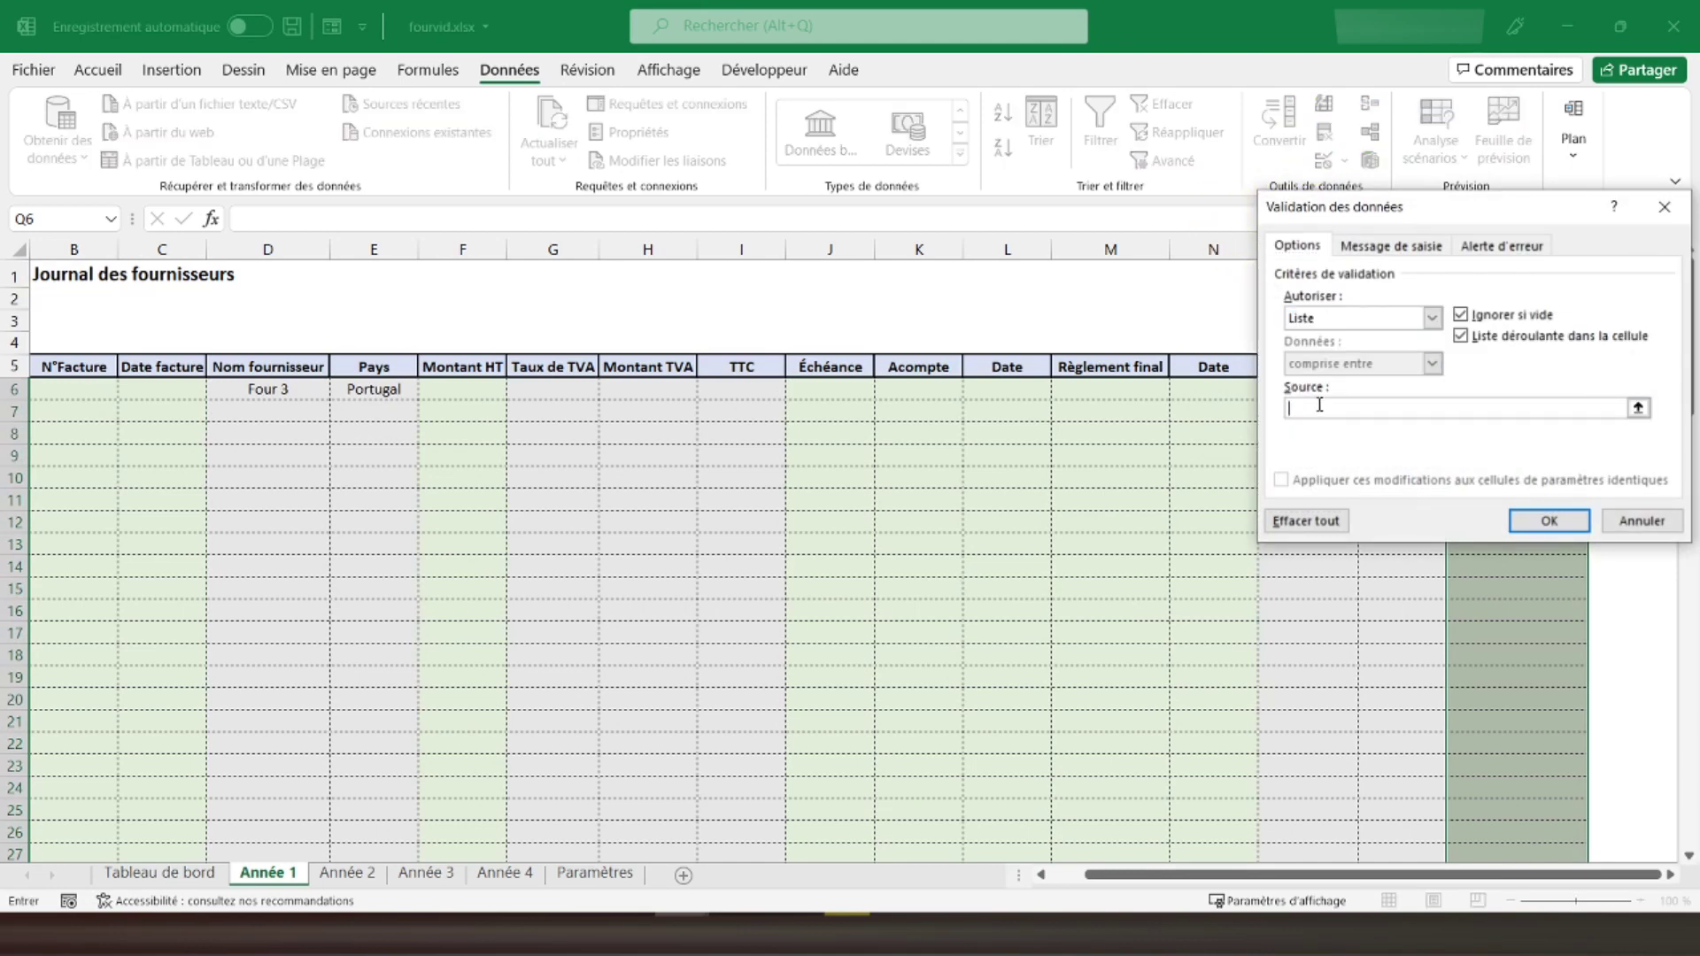
{"action": "left_click", "coordinate": [586, 873]}
{"action": "left_click_drag", "start_coordinate": [830, 285], "coordinate": [827, 338]}
{"action": "left_click", "coordinate": [1548, 520]}
Test the Mode de paiement drop-down list in Q6 by choosing Virement, and clear the cell.
{"action": "left_click", "coordinate": [1526, 389]}
{"action": "left_click", "coordinate": [1598, 391]}
{"action": "left_click", "coordinate": [1511, 425]}
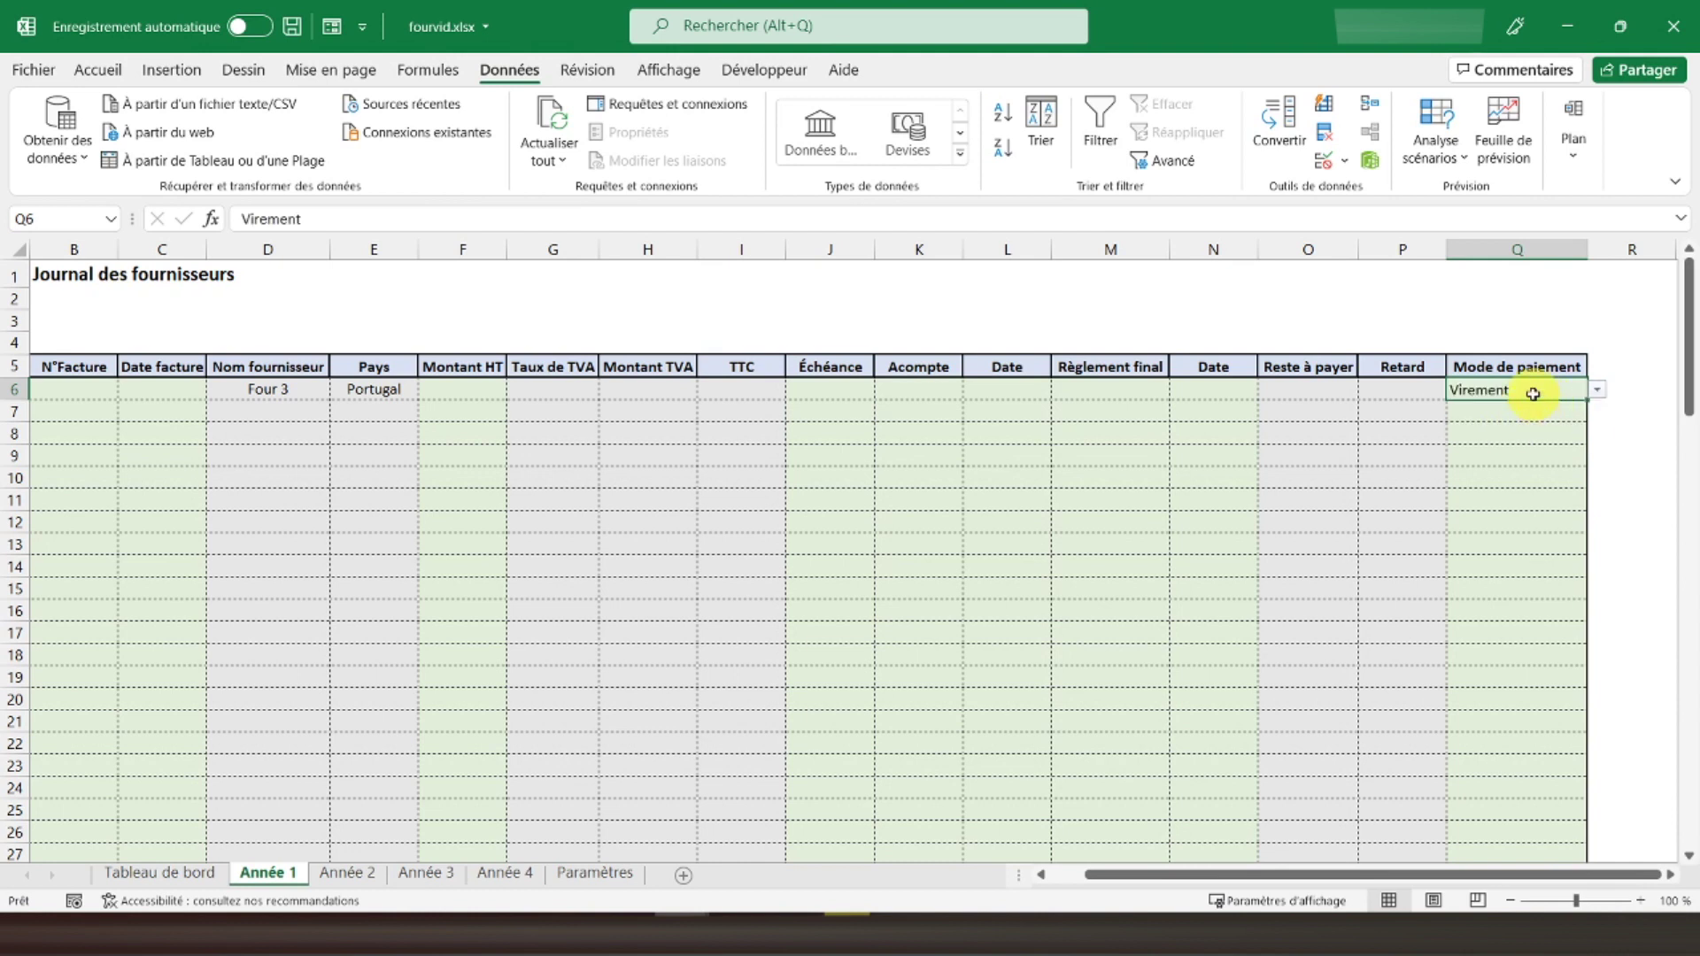
{"action": "key", "text": "Delete"}
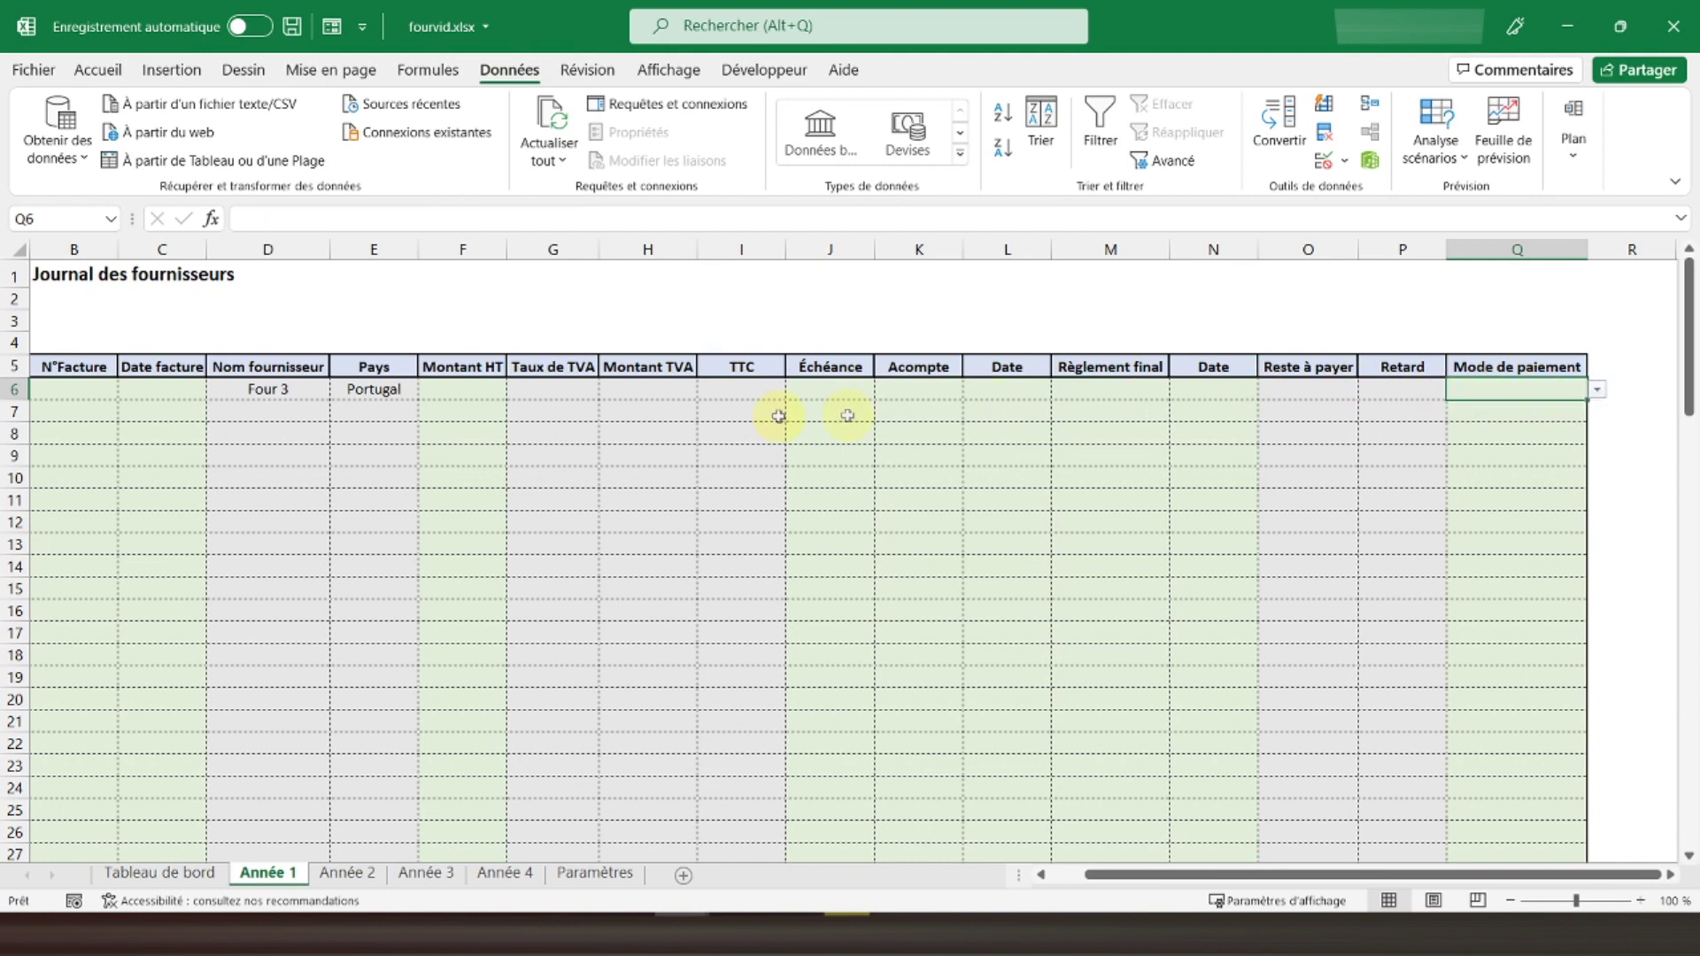
Copy B6:Q100 from Année 1, paste it at B6 on the Année 2 sheet and clear the supplier name in D6 there.
{"action": "left_click", "coordinate": [368, 389]}
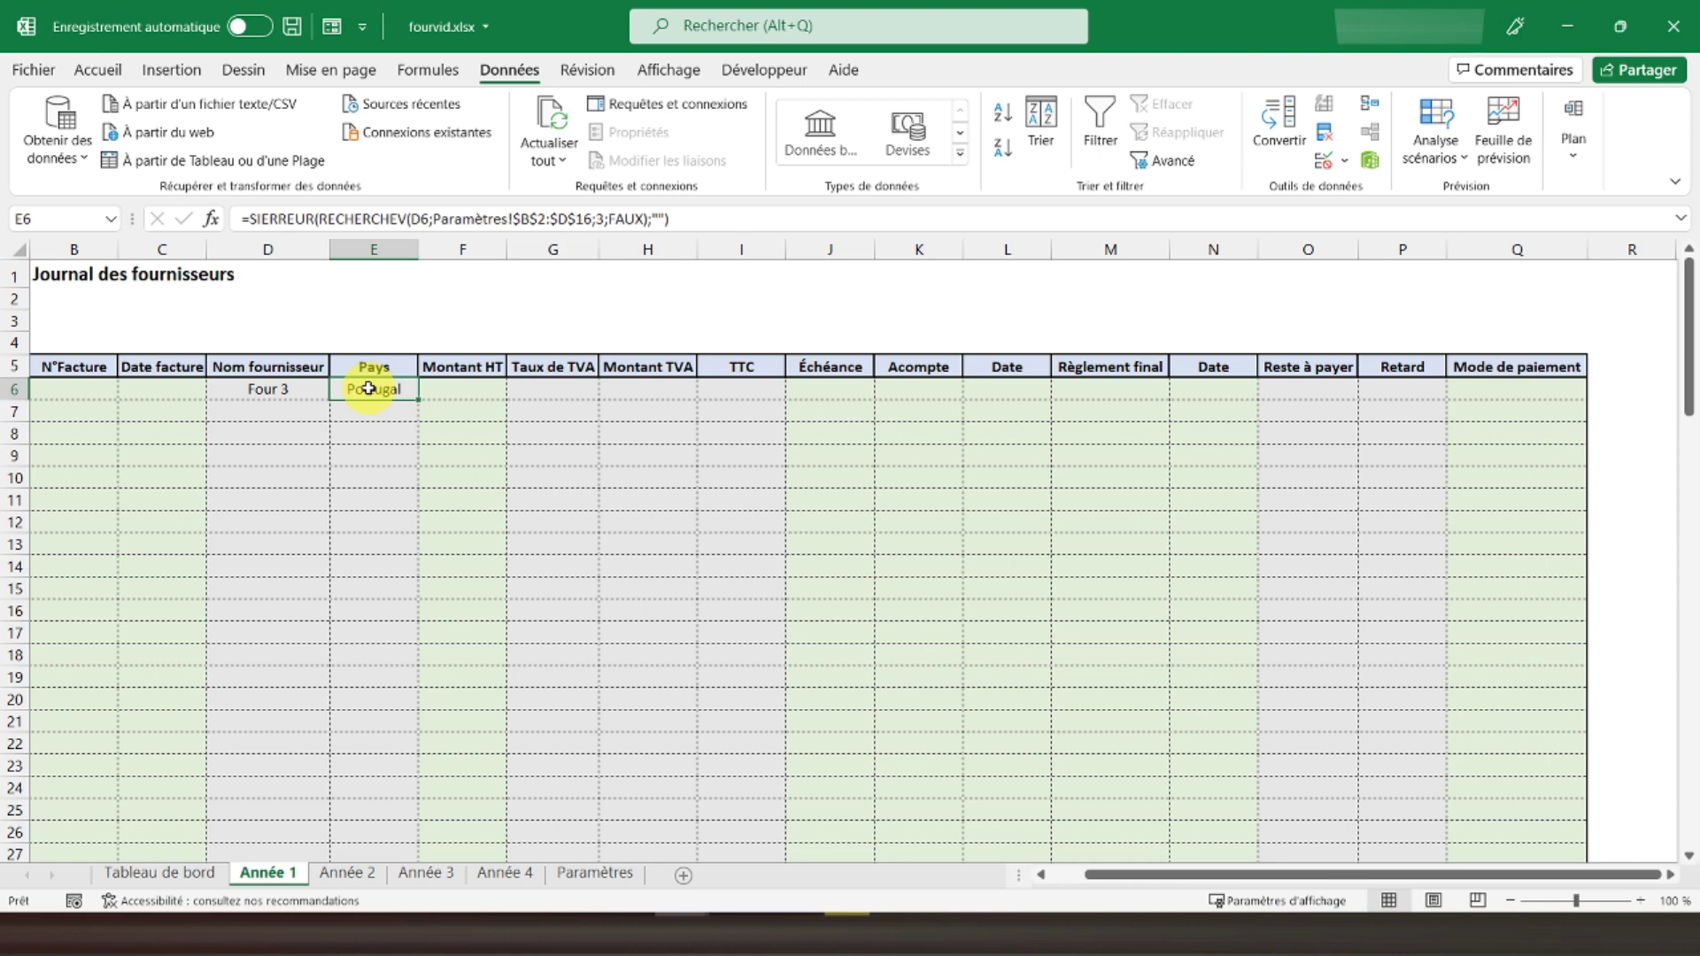
{"action": "left_click_drag", "start_coordinate": [368, 389], "coordinate": [5, 390]}
{"action": "left_click", "coordinate": [209, 392]}
{"action": "left_click_drag", "start_coordinate": [209, 393], "coordinate": [1521, 809]}
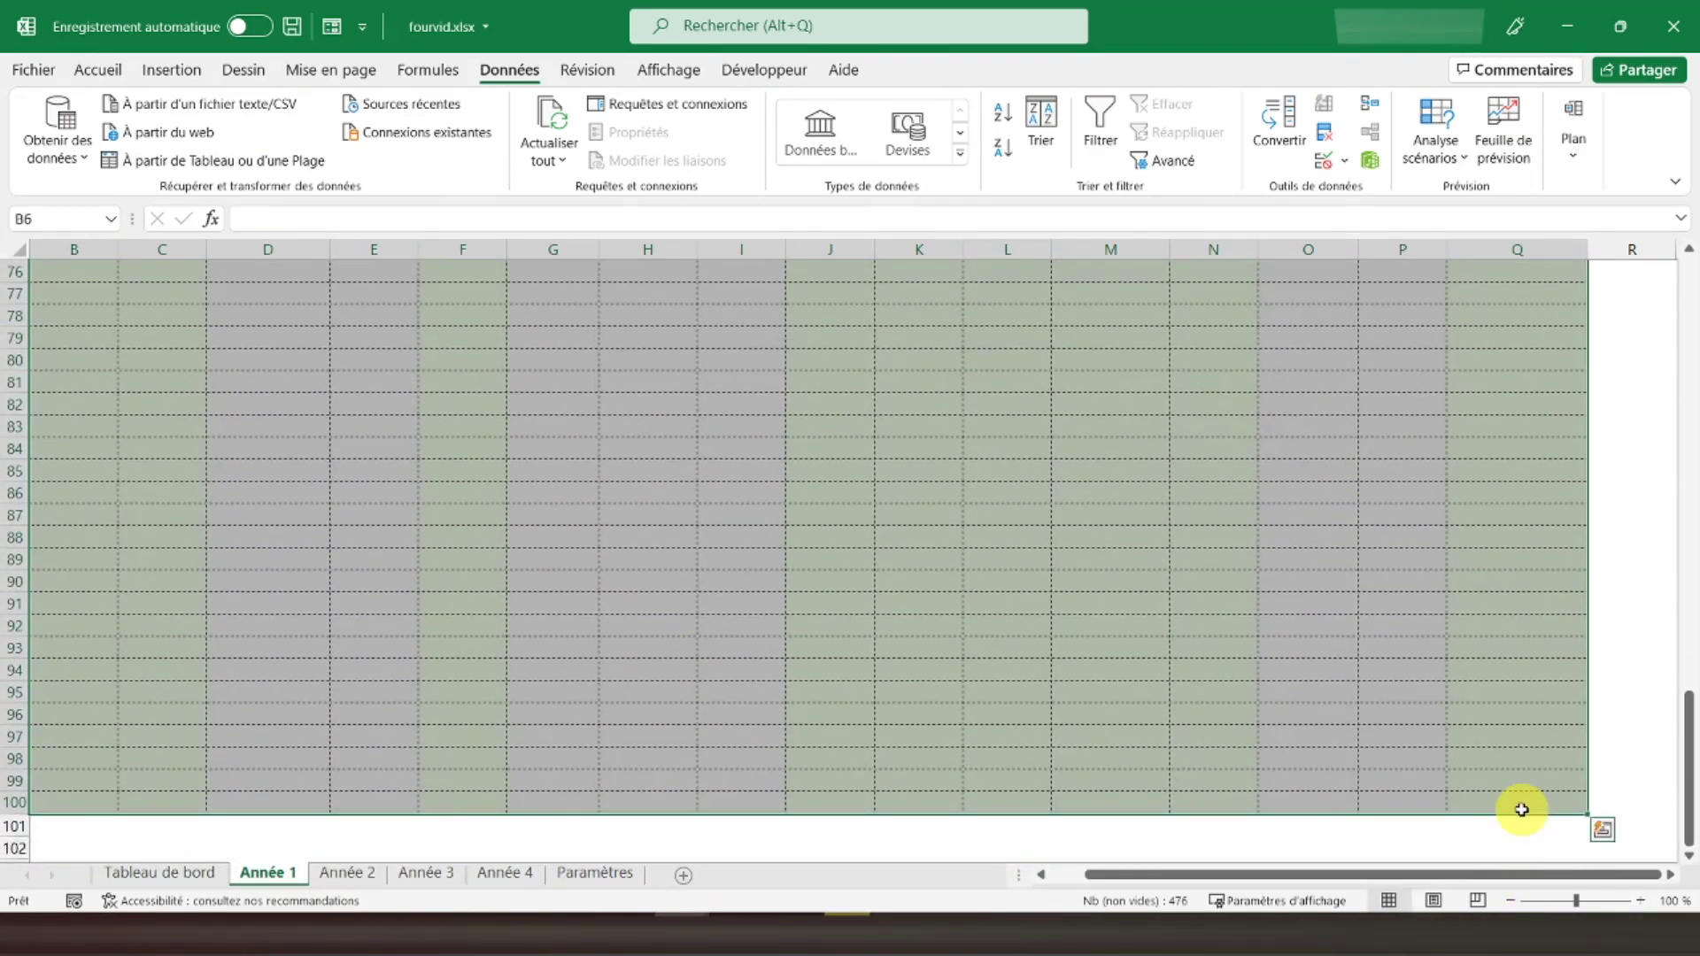
{"action": "key", "text": "ctrl+c"}
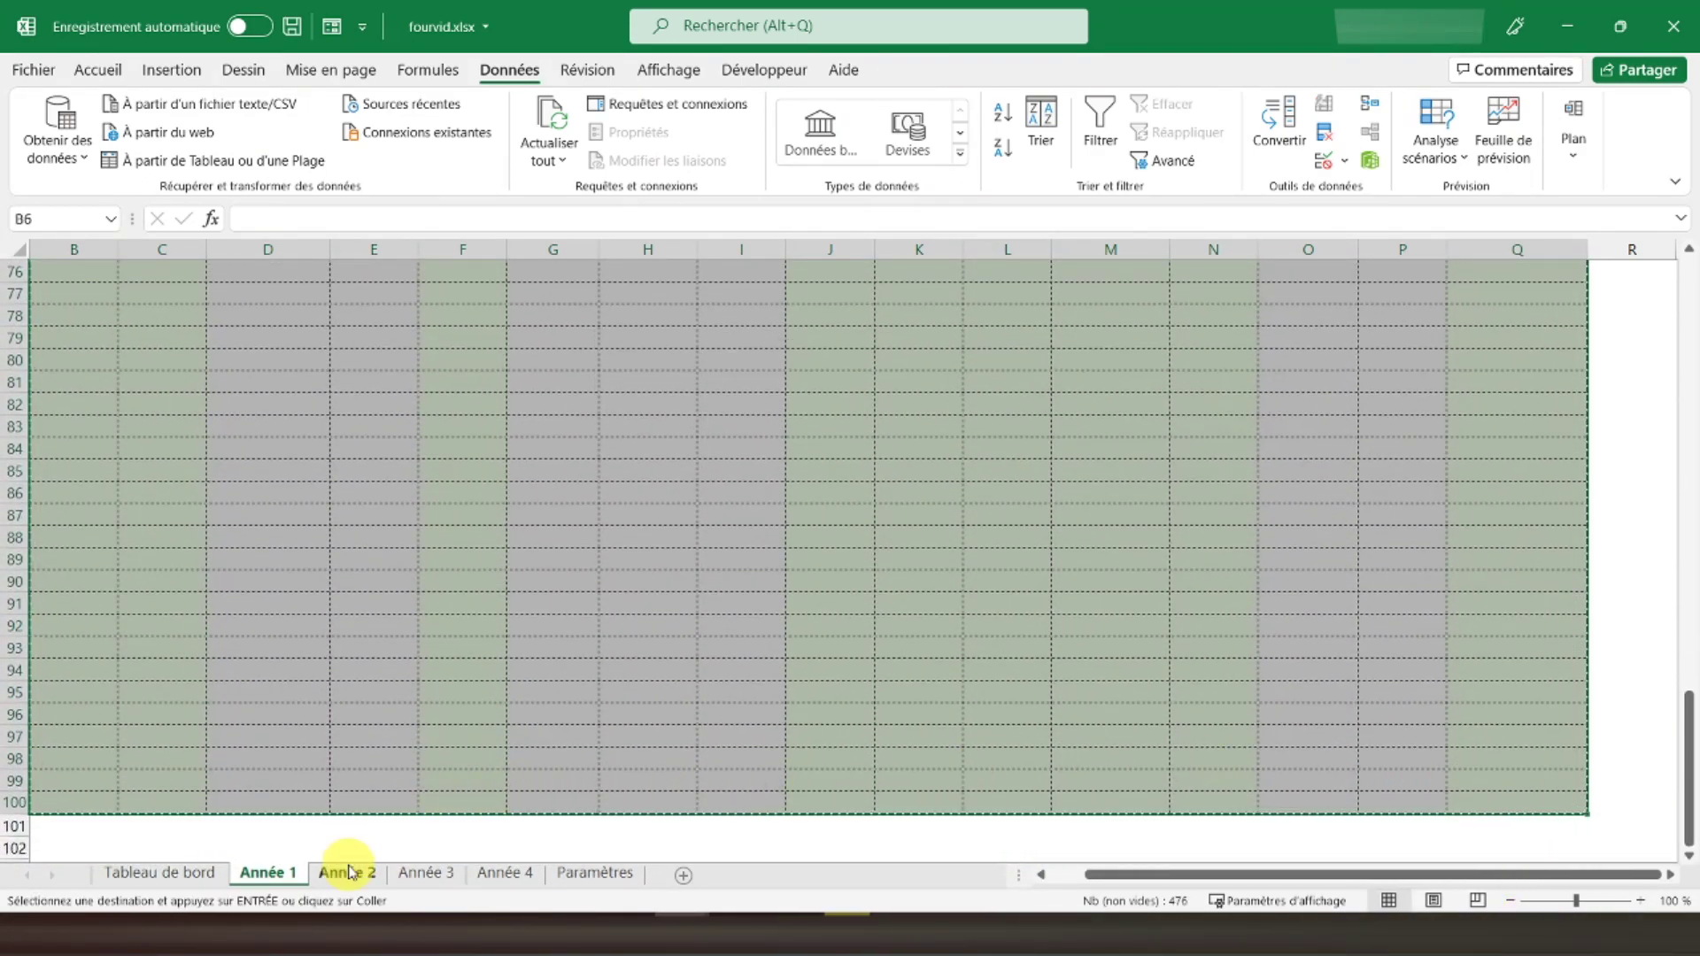
{"action": "left_click", "coordinate": [347, 872]}
{"action": "left_click", "coordinate": [197, 390]}
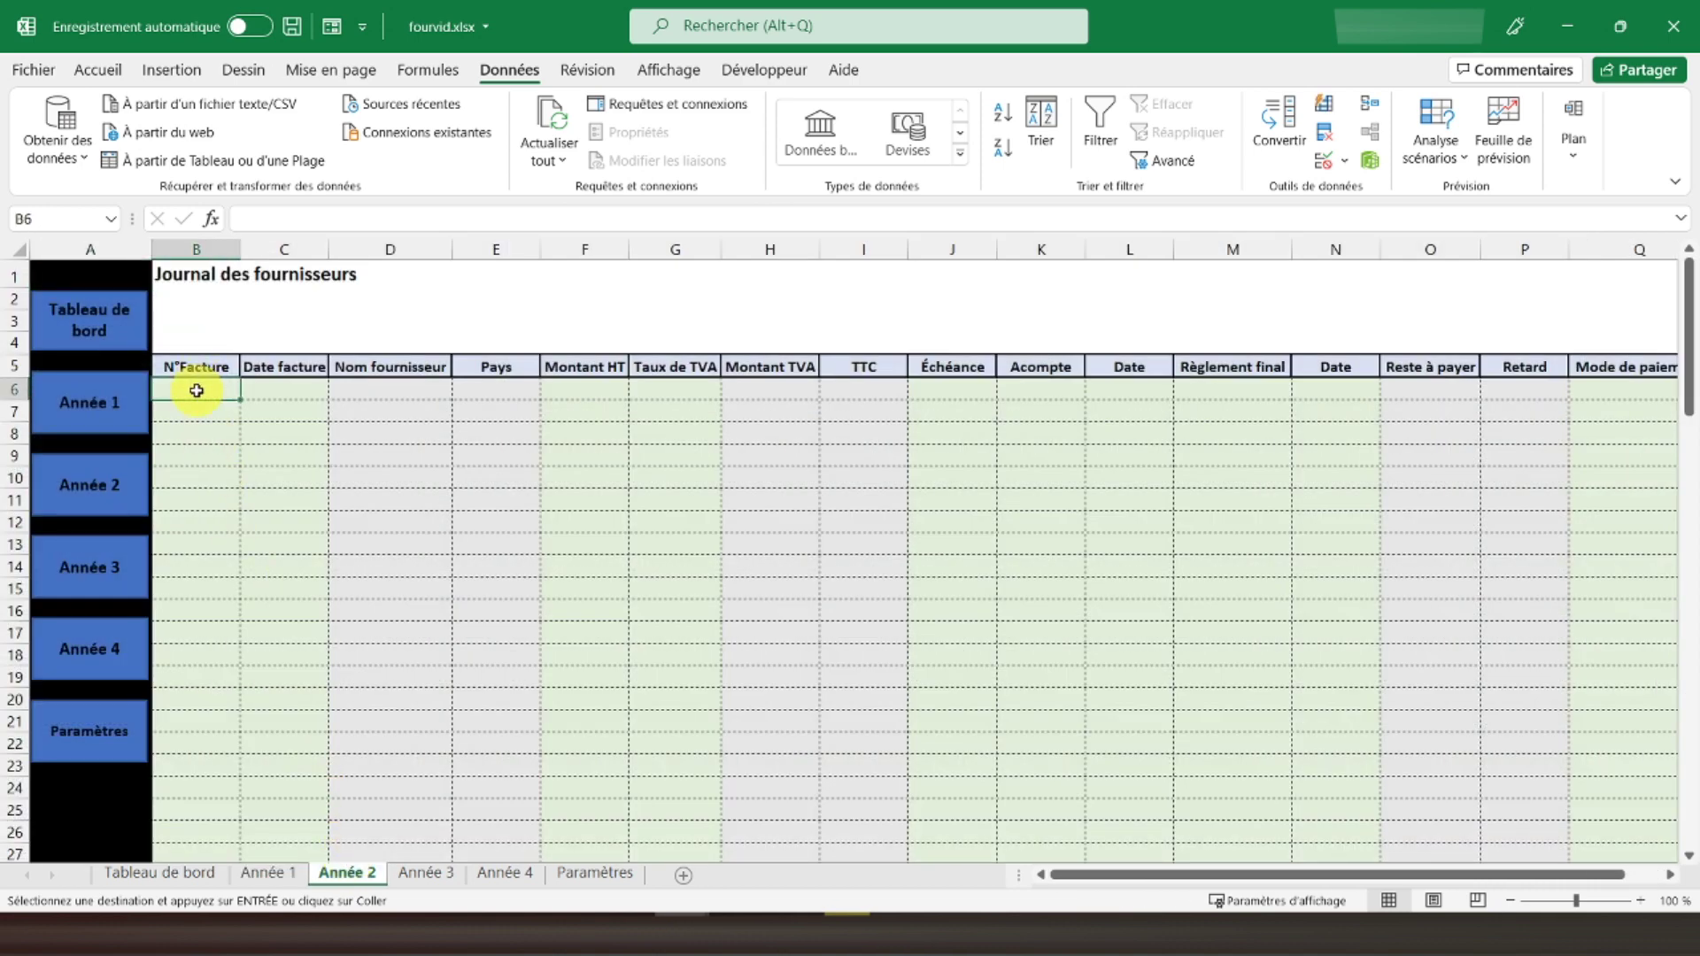
{"action": "key", "text": "ctrl+v"}
{"action": "left_click", "coordinate": [372, 389]}
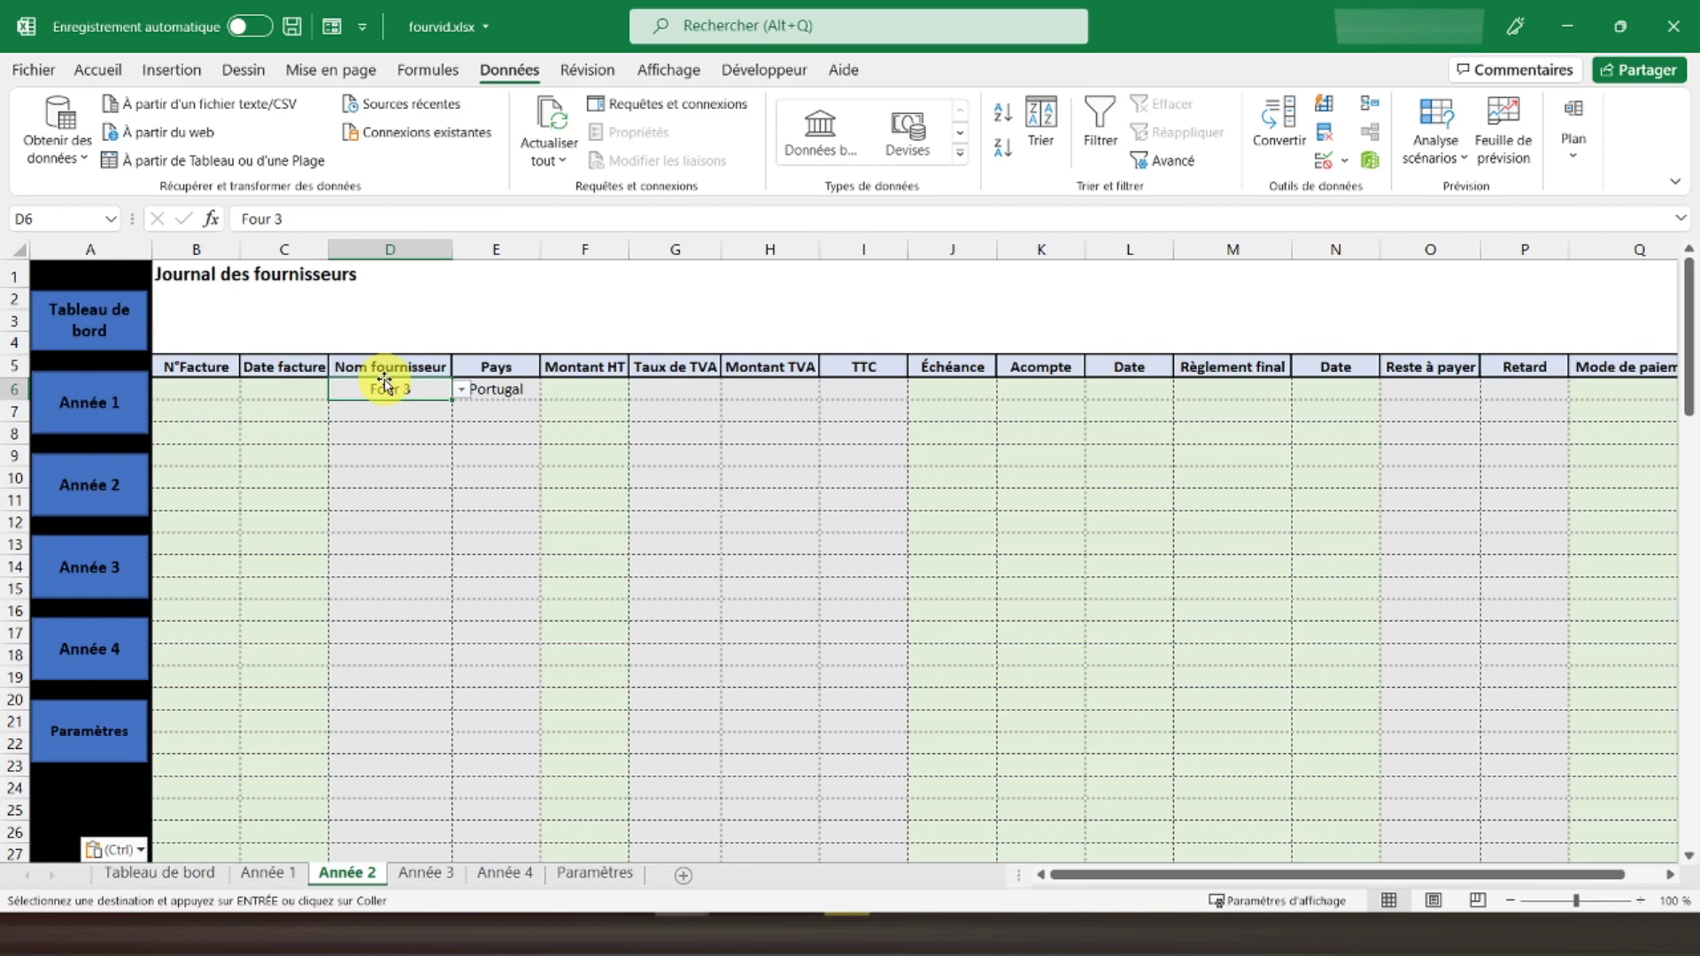
{"action": "key", "text": "ctrl+z"}
Copy B6:Q100 from Année 2 and paste it at B6 on the Année 3 sheet.
{"action": "left_click_drag", "start_coordinate": [182, 387], "coordinate": [1508, 790]}
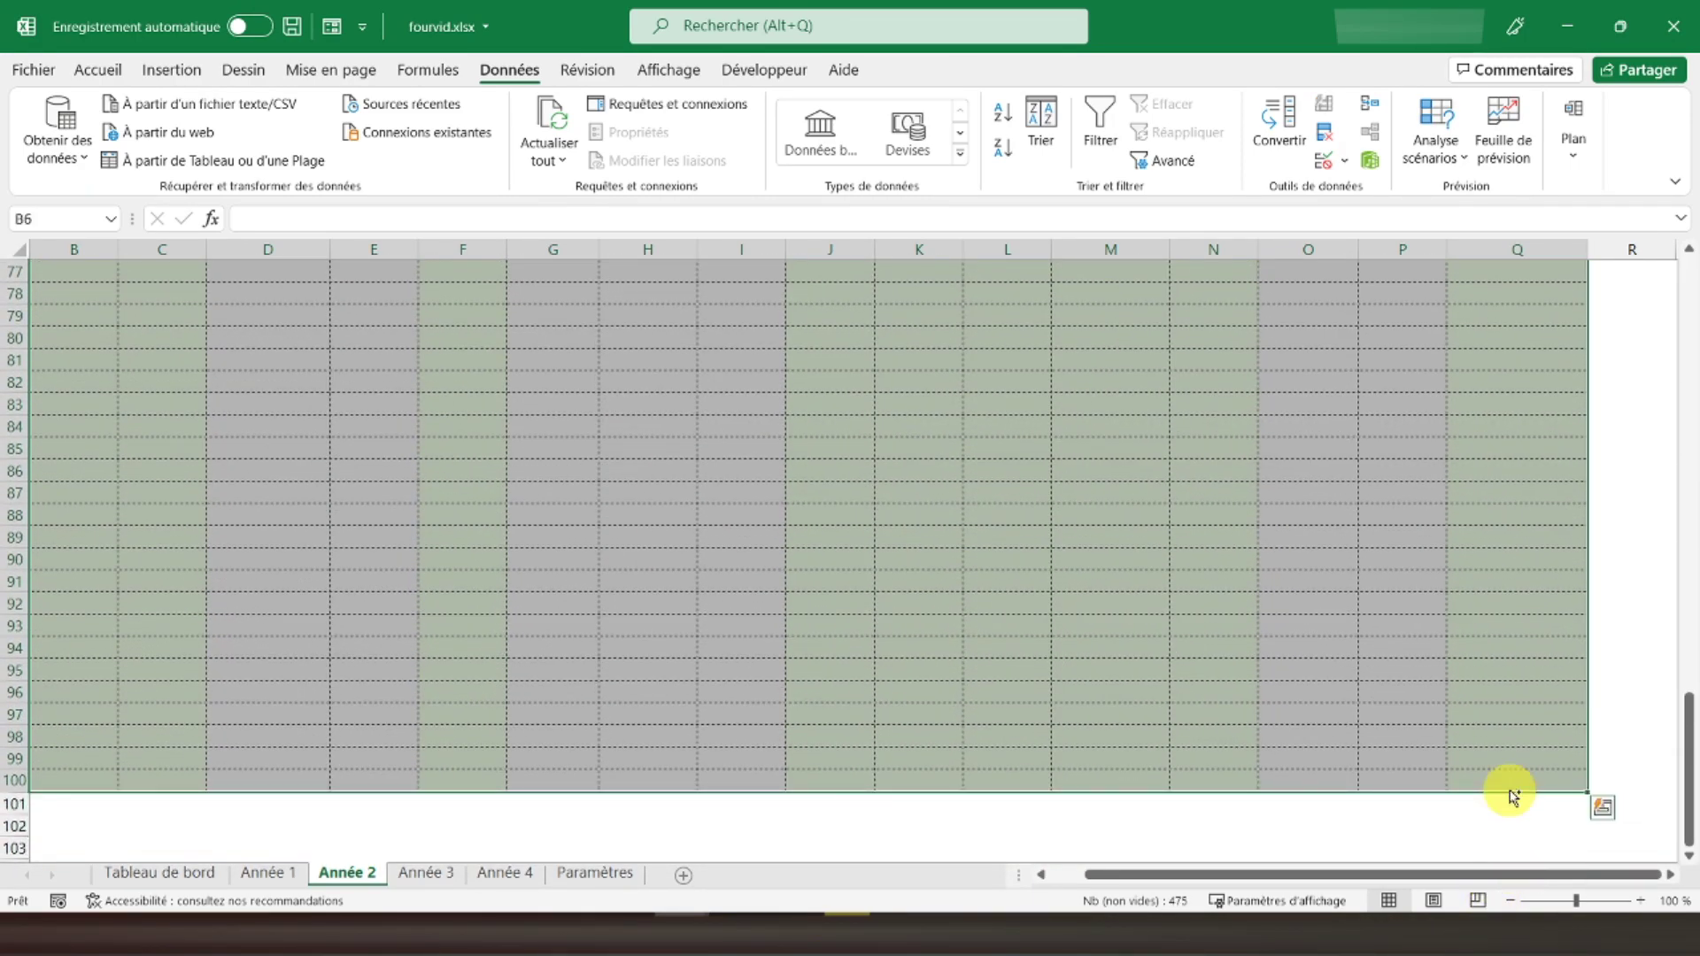
{"action": "key", "text": "ctrl+c"}
{"action": "left_click", "coordinate": [425, 872]}
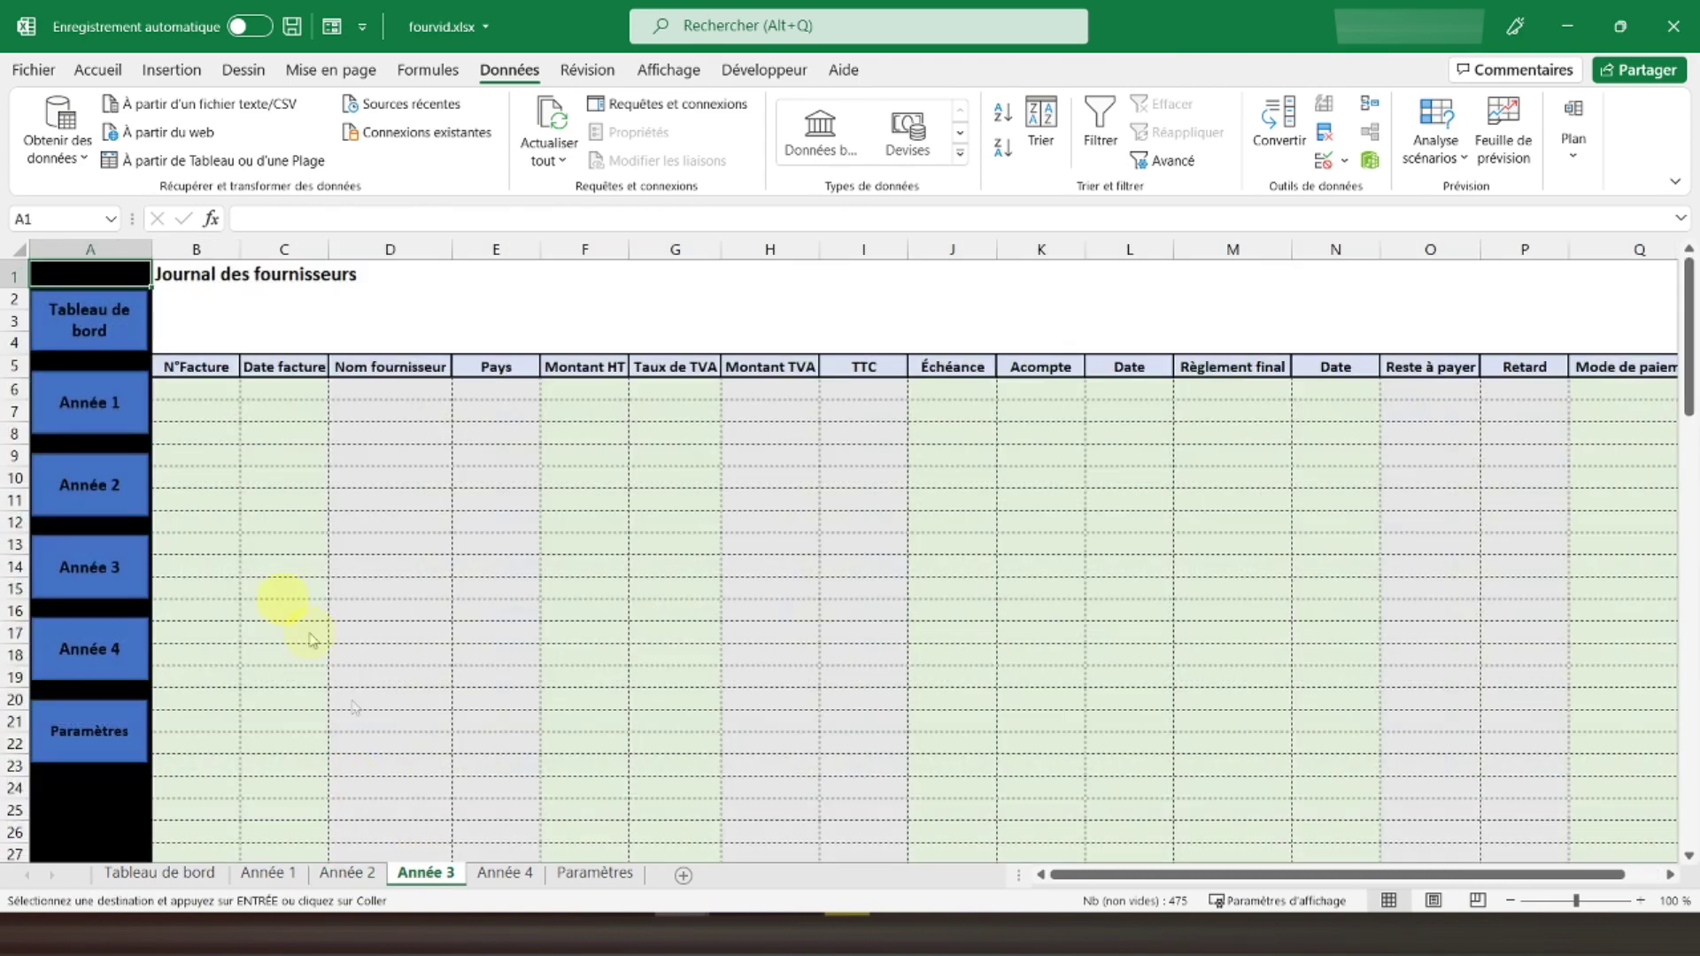
{"action": "left_click", "coordinate": [202, 396]}
{"action": "key", "text": "ctrl+v"}
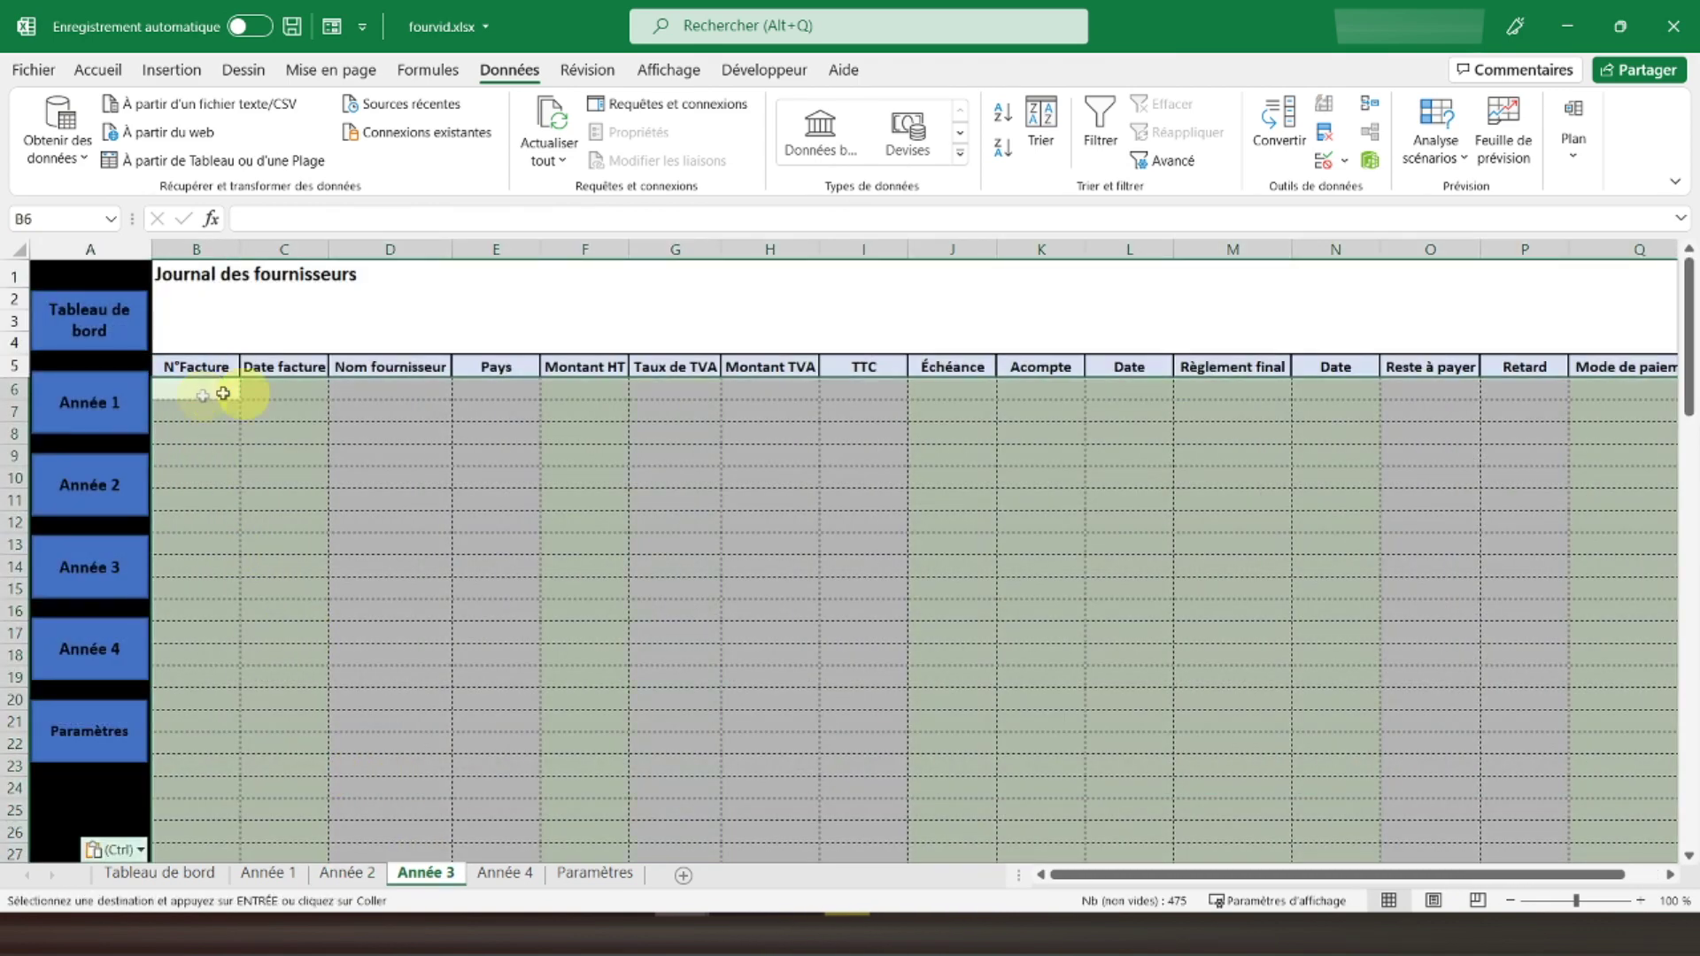
{"action": "left_click", "coordinate": [507, 393]}
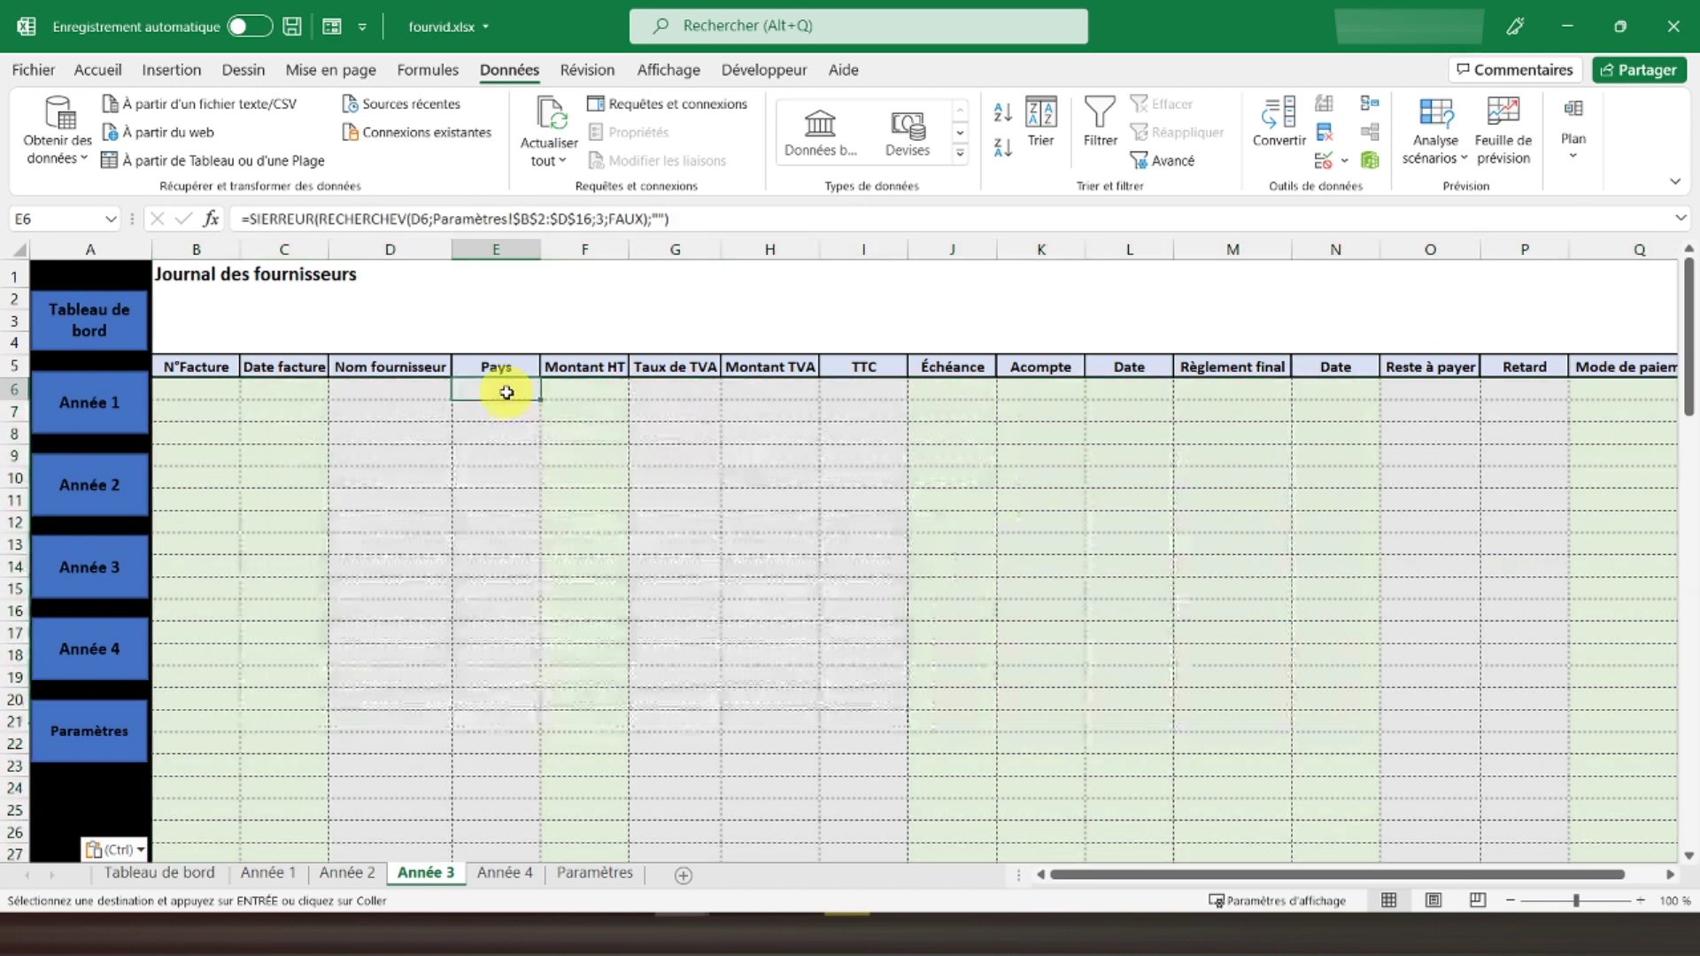
Paste the copied journal range at B6 on the Année 4 sheet and check the formulas in row 6.
{"action": "left_click", "coordinate": [510, 873]}
{"action": "left_click", "coordinate": [208, 390]}
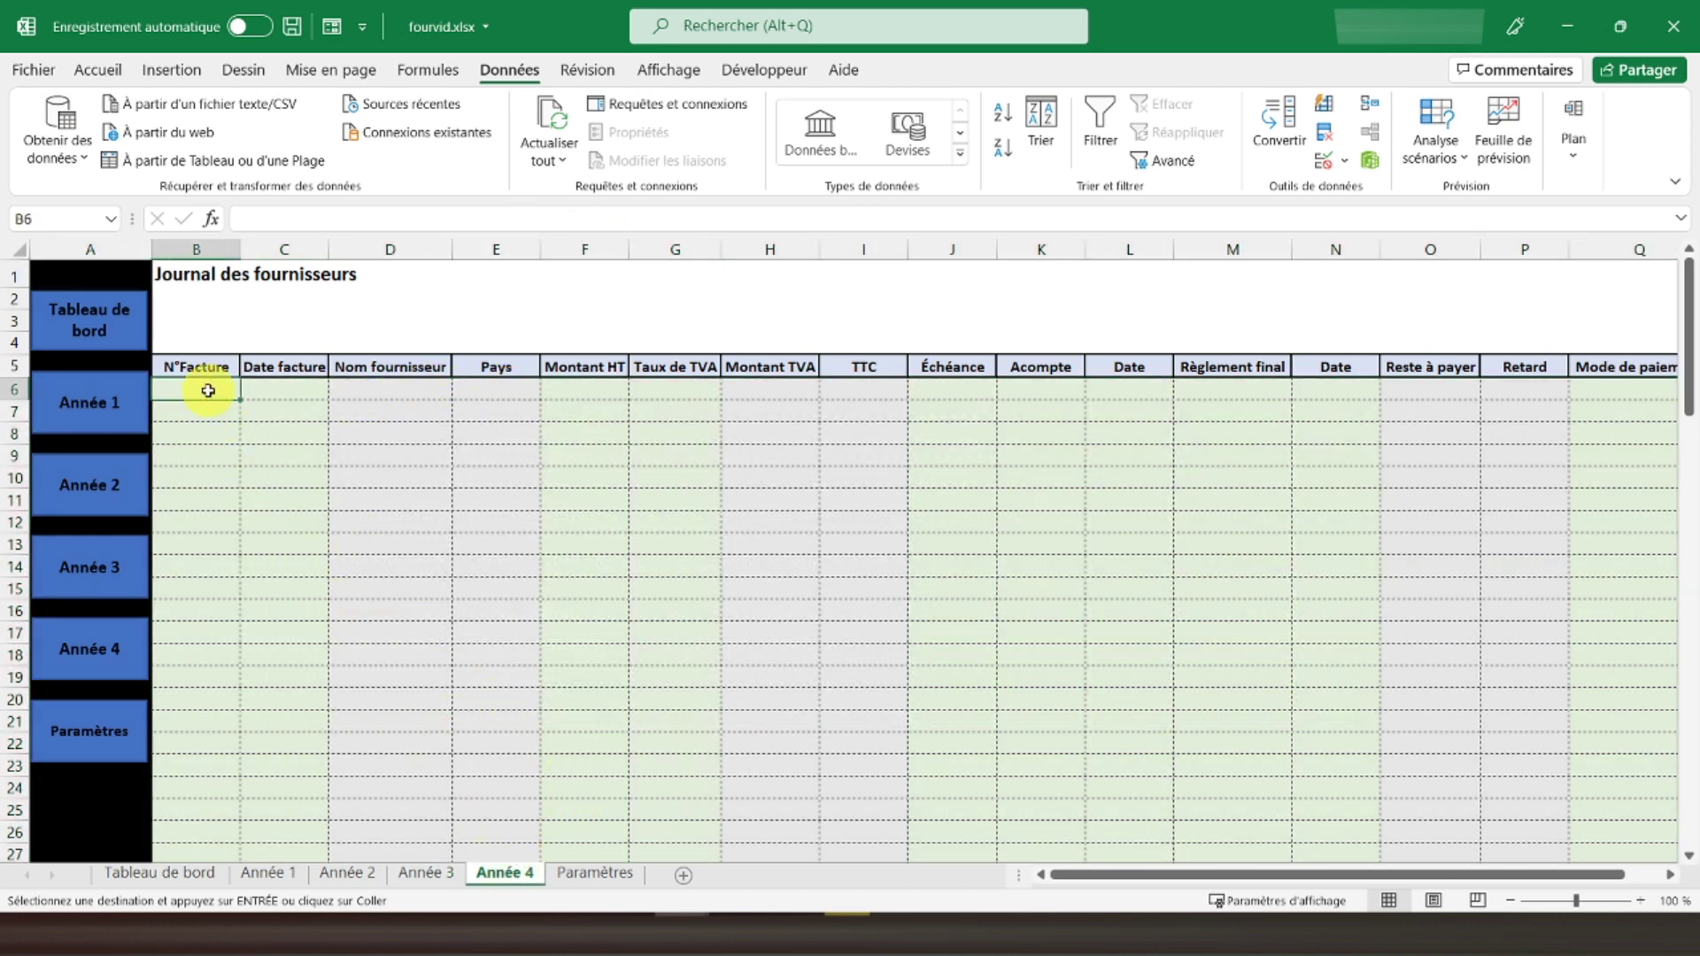
{"action": "key", "text": "ctrl+v"}
{"action": "left_click", "coordinate": [208, 390]}
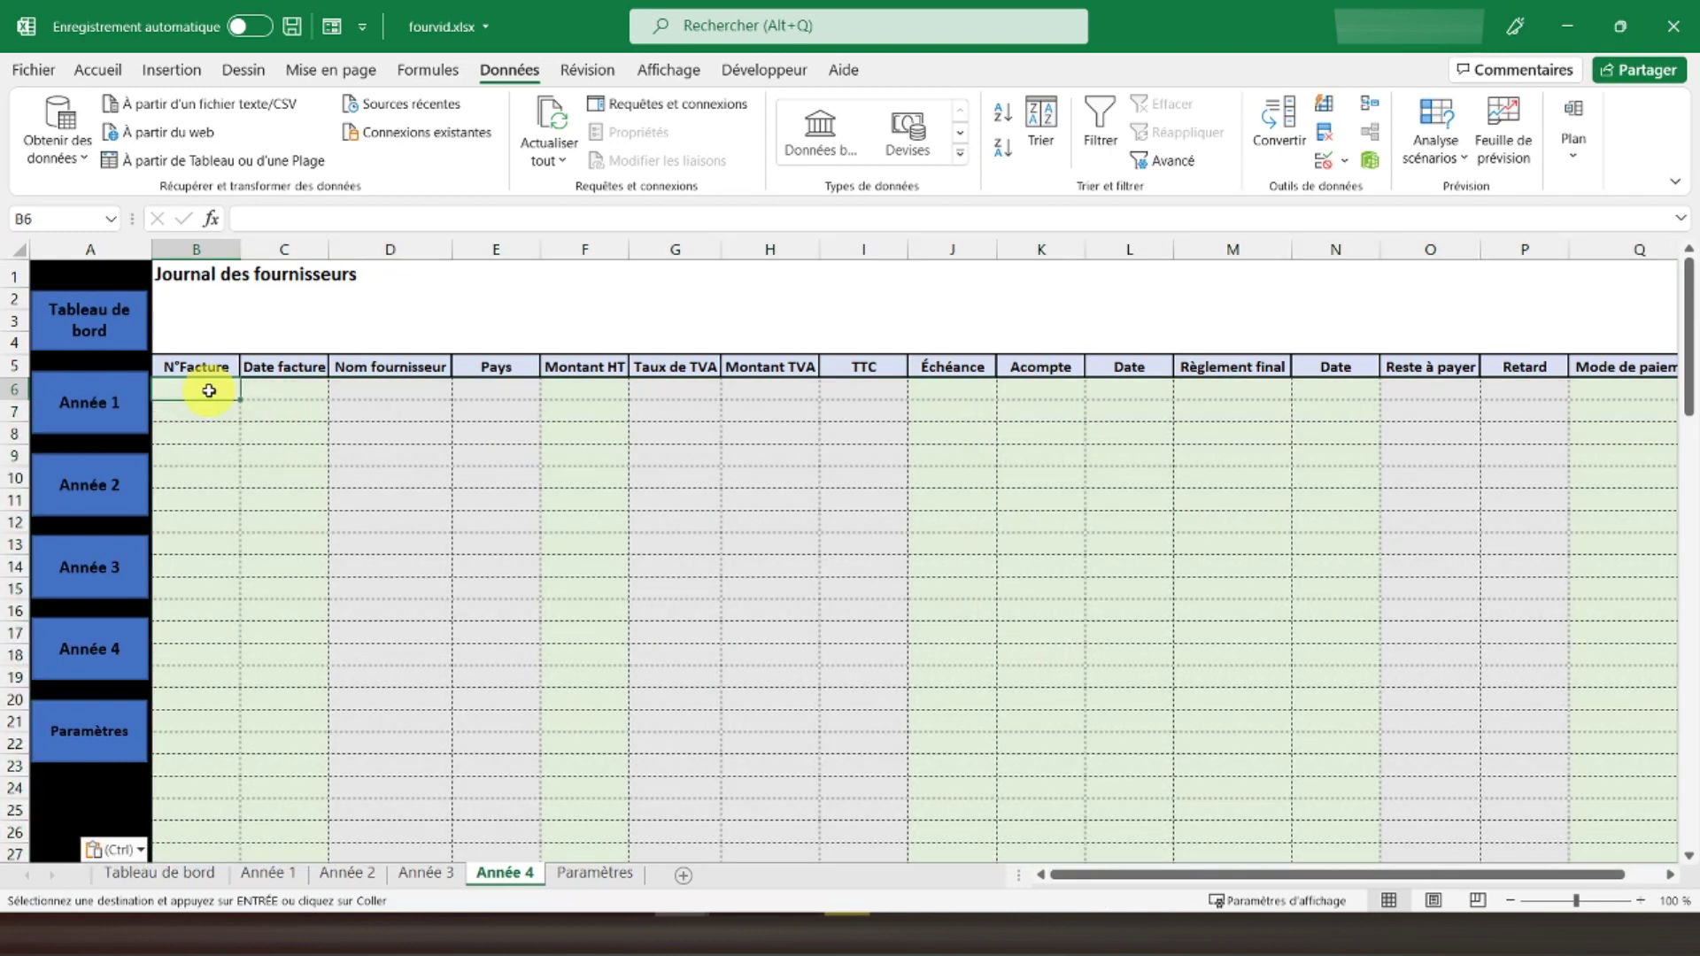
{"action": "left_click", "coordinate": [788, 390]}
{"action": "left_click", "coordinate": [900, 391]}
{"action": "left_click", "coordinate": [1148, 392]}
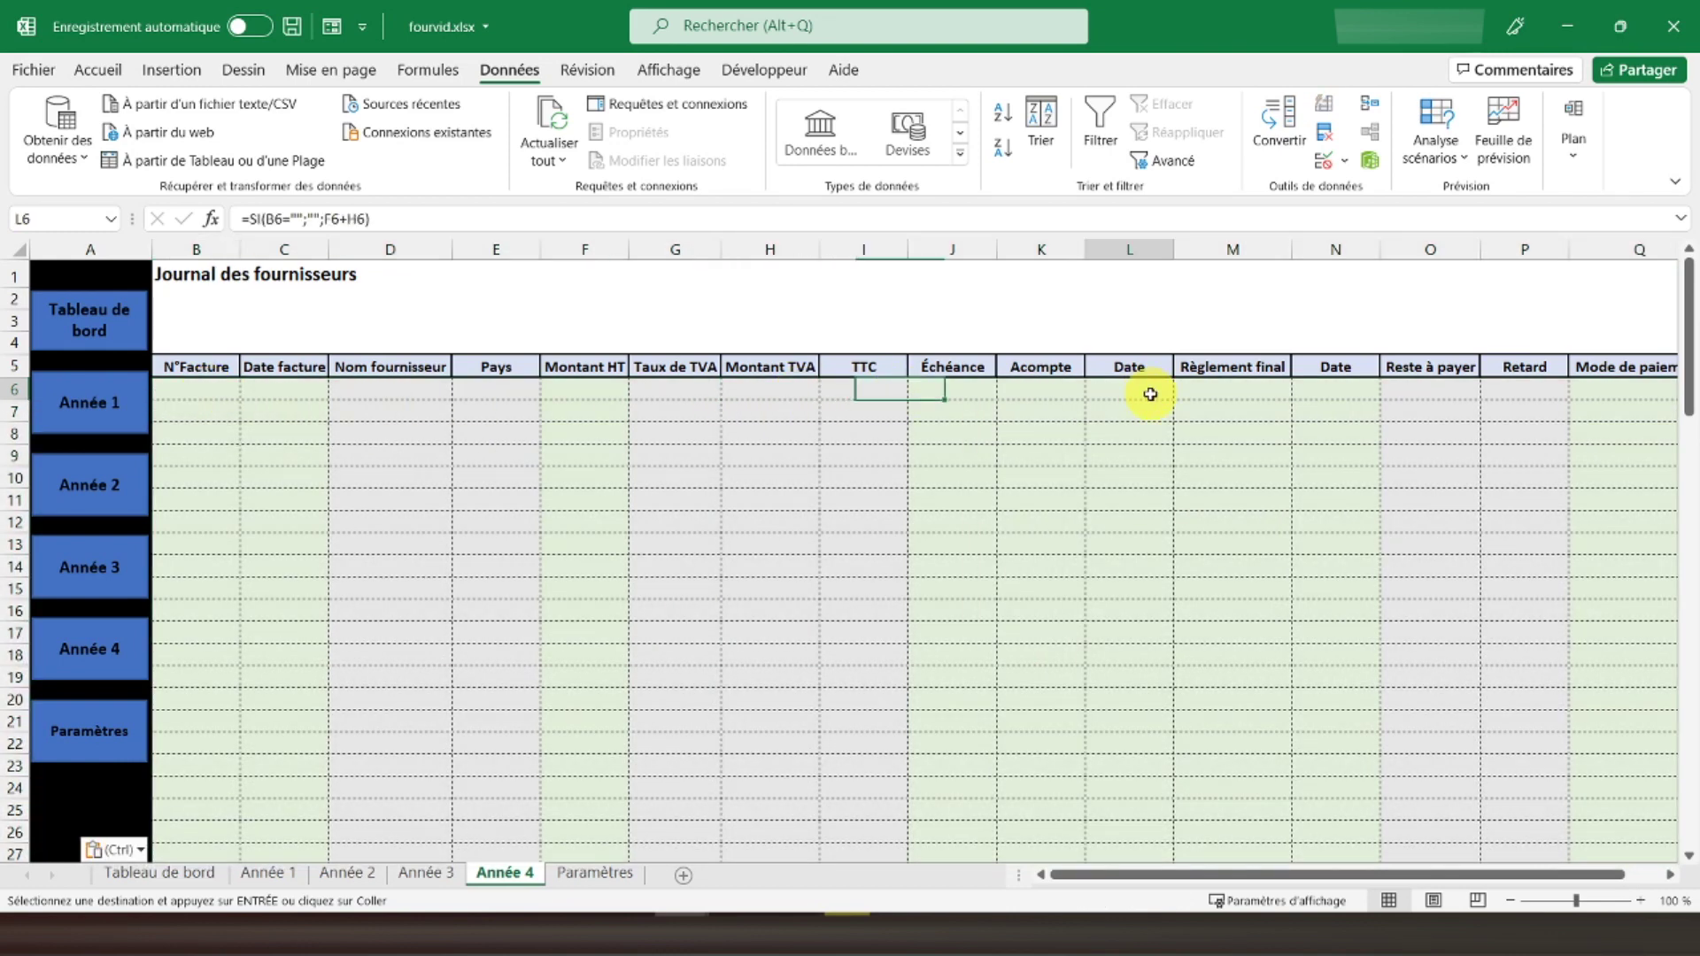
{"action": "left_click", "coordinate": [1244, 389]}
{"action": "left_click", "coordinate": [500, 389]}
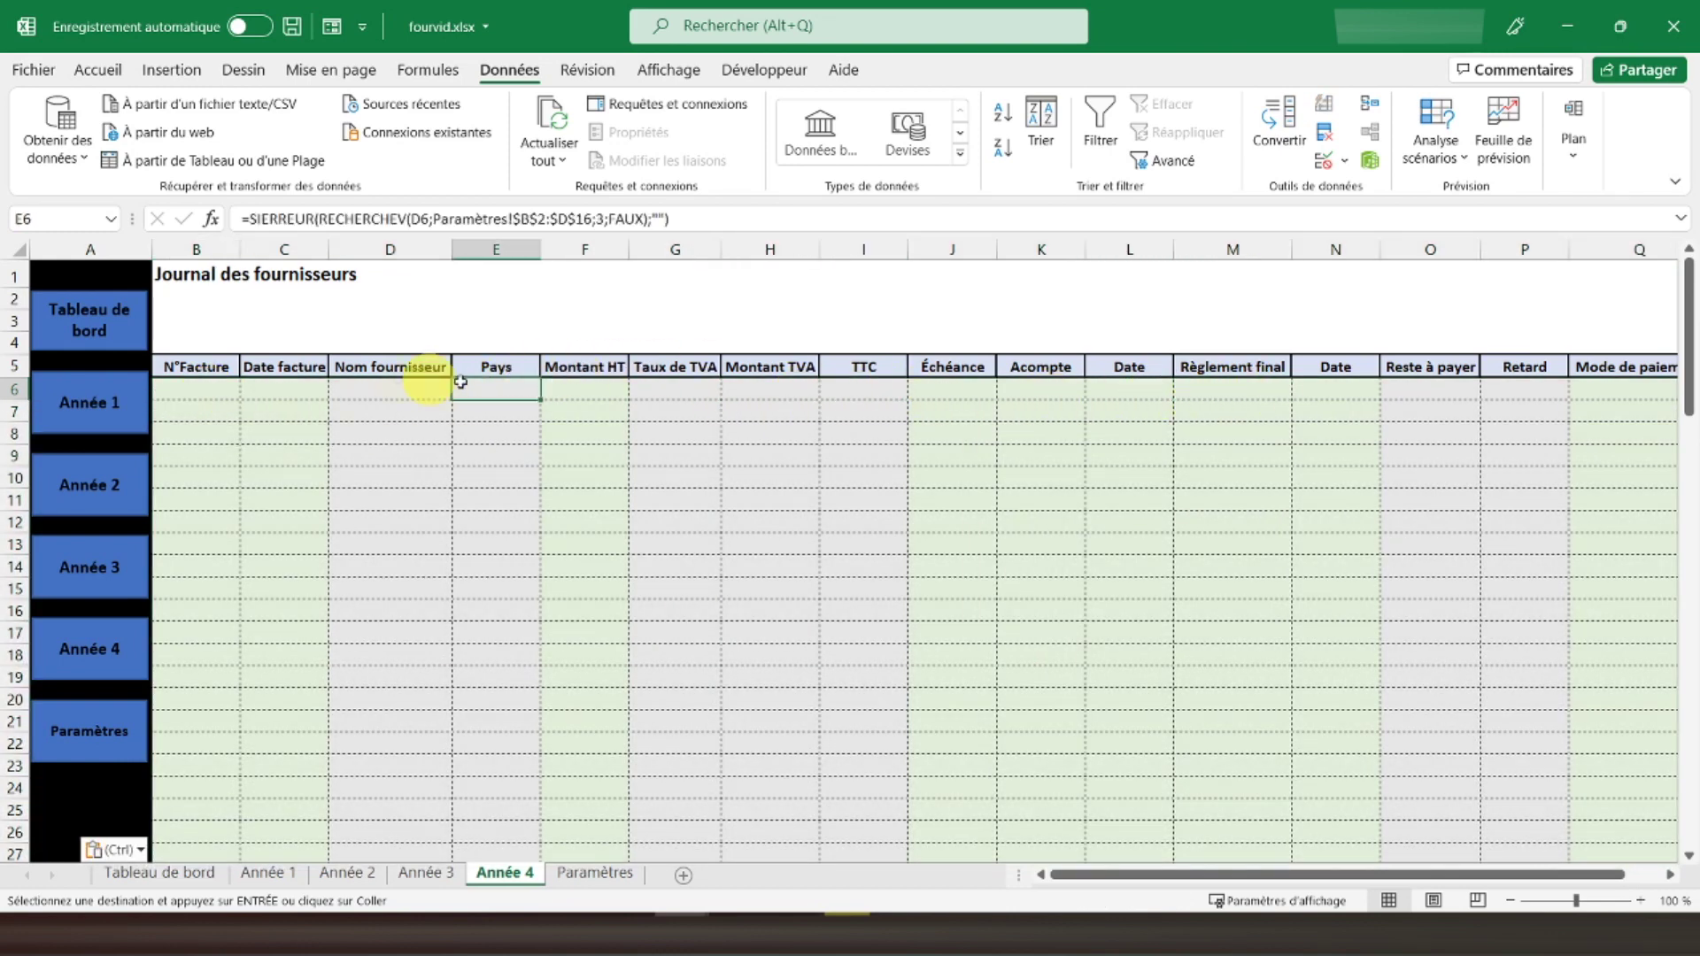
Test the sheet navigation buttons from Paramètres back through Année 4 to Année 1, return to Tableau de bord and clear the copy selection.
{"action": "left_click", "coordinate": [111, 742]}
{"action": "left_click", "coordinate": [98, 646]}
{"action": "left_click", "coordinate": [96, 567]}
{"action": "left_click", "coordinate": [114, 478]}
{"action": "left_click", "coordinate": [114, 403]}
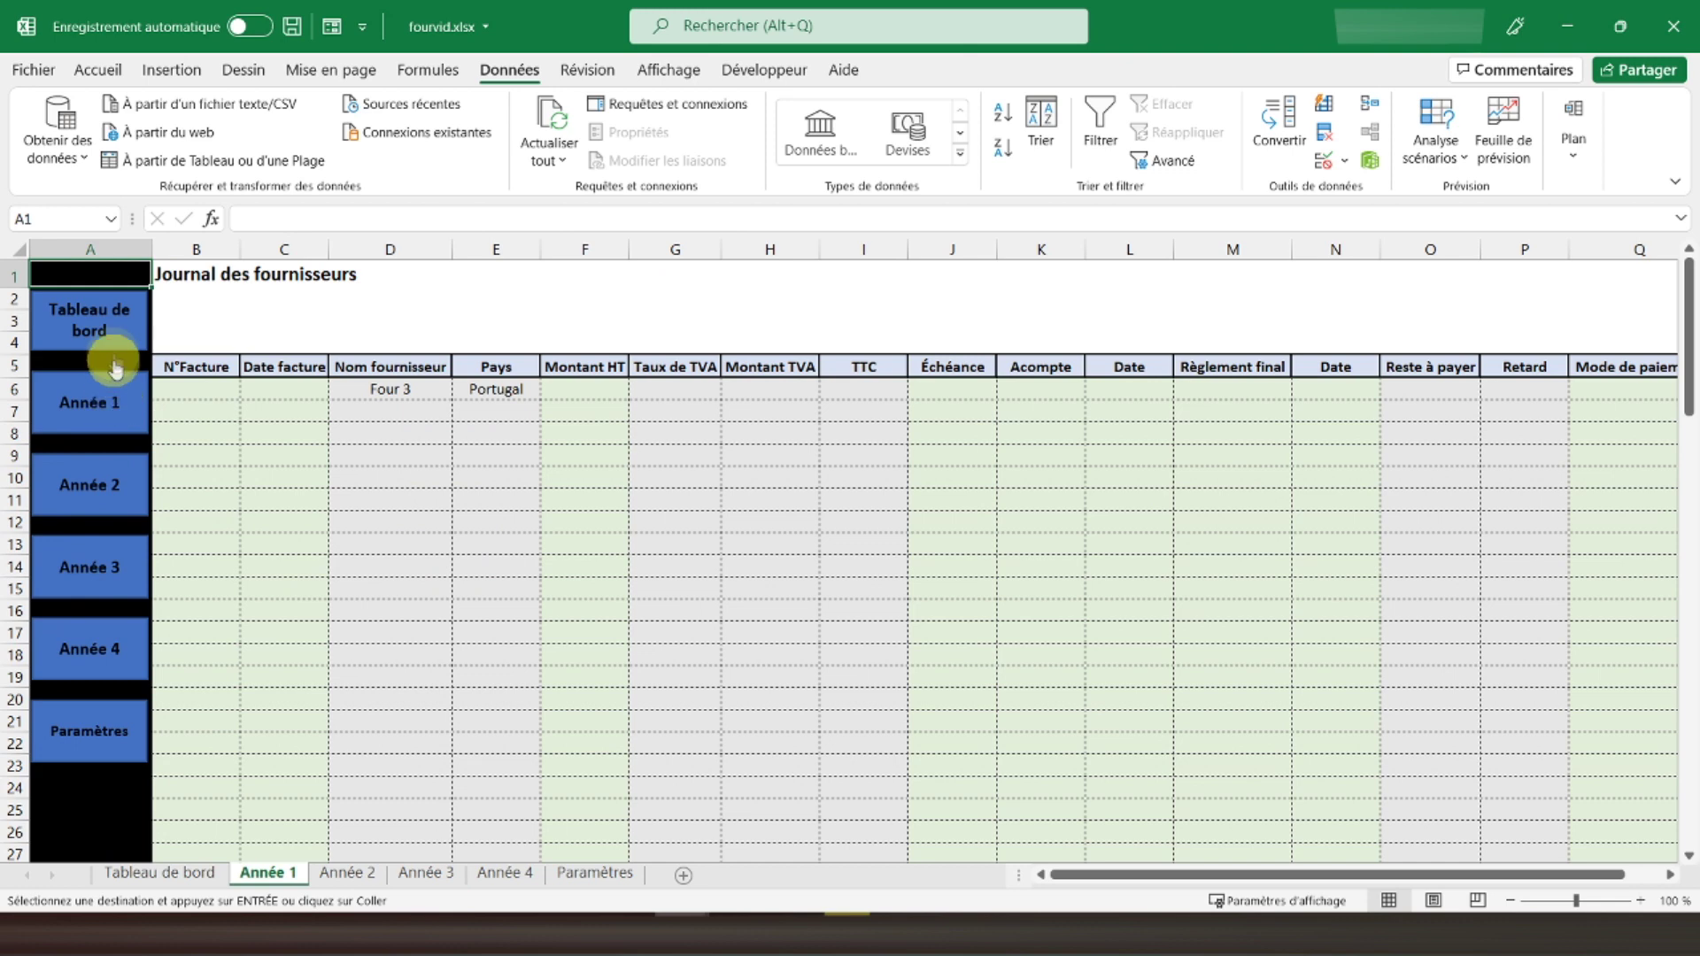
{"action": "left_click", "coordinate": [86, 315]}
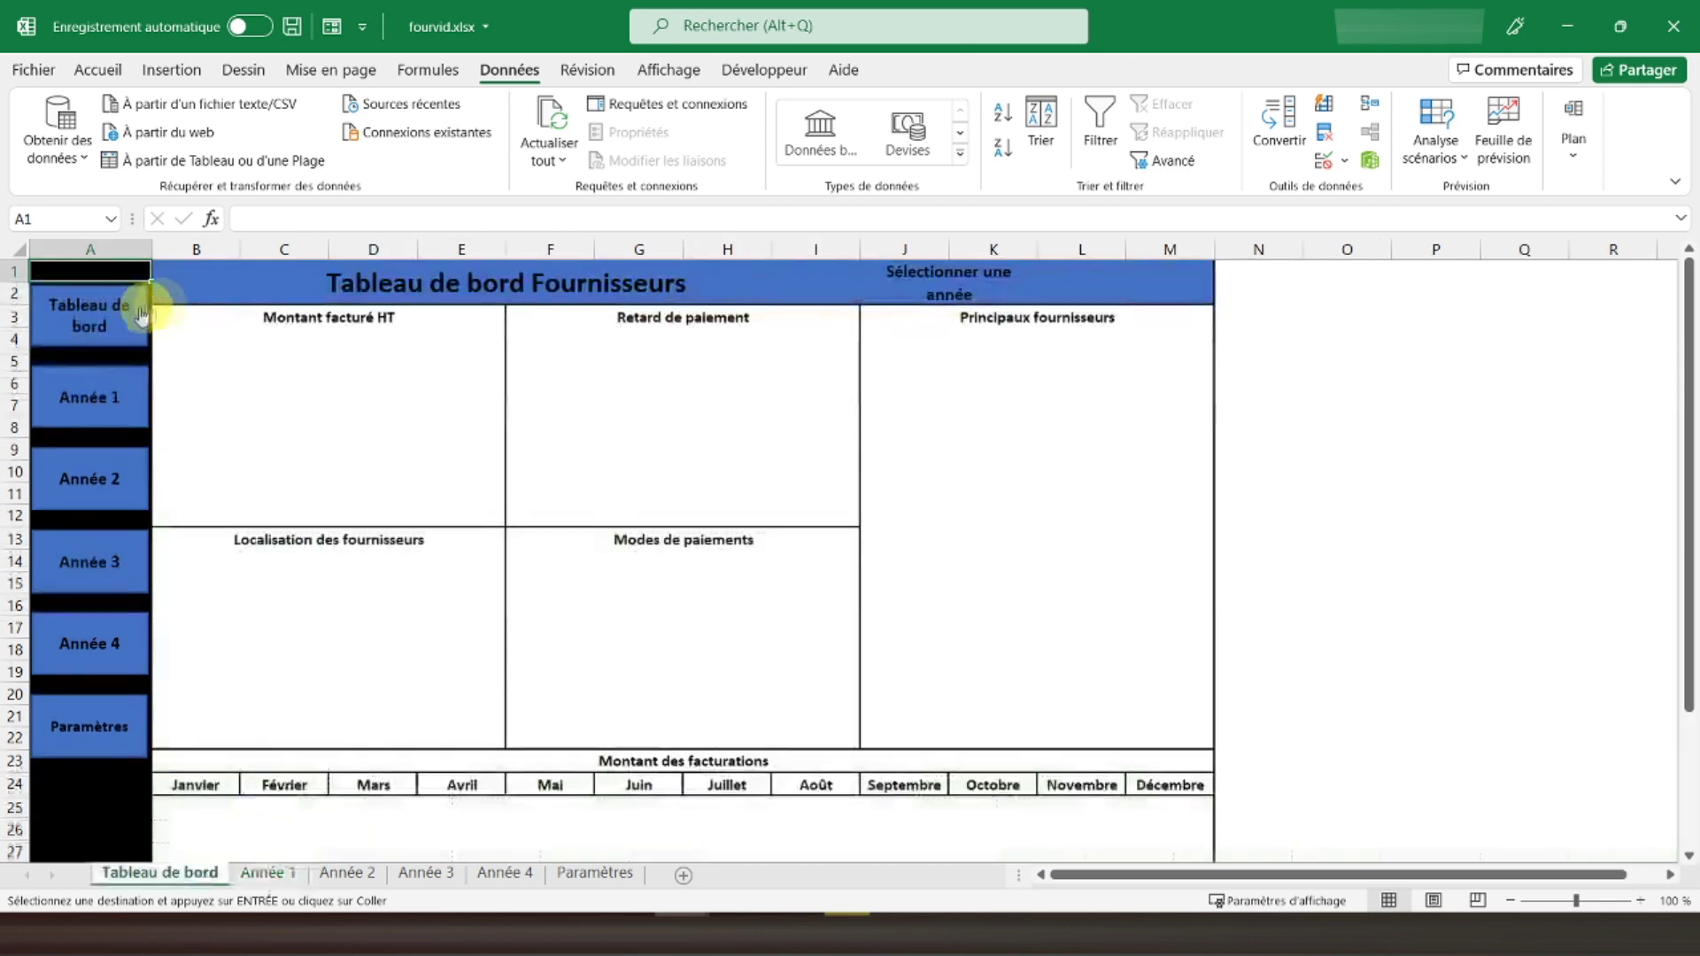
{"action": "left_click", "coordinate": [184, 285]}
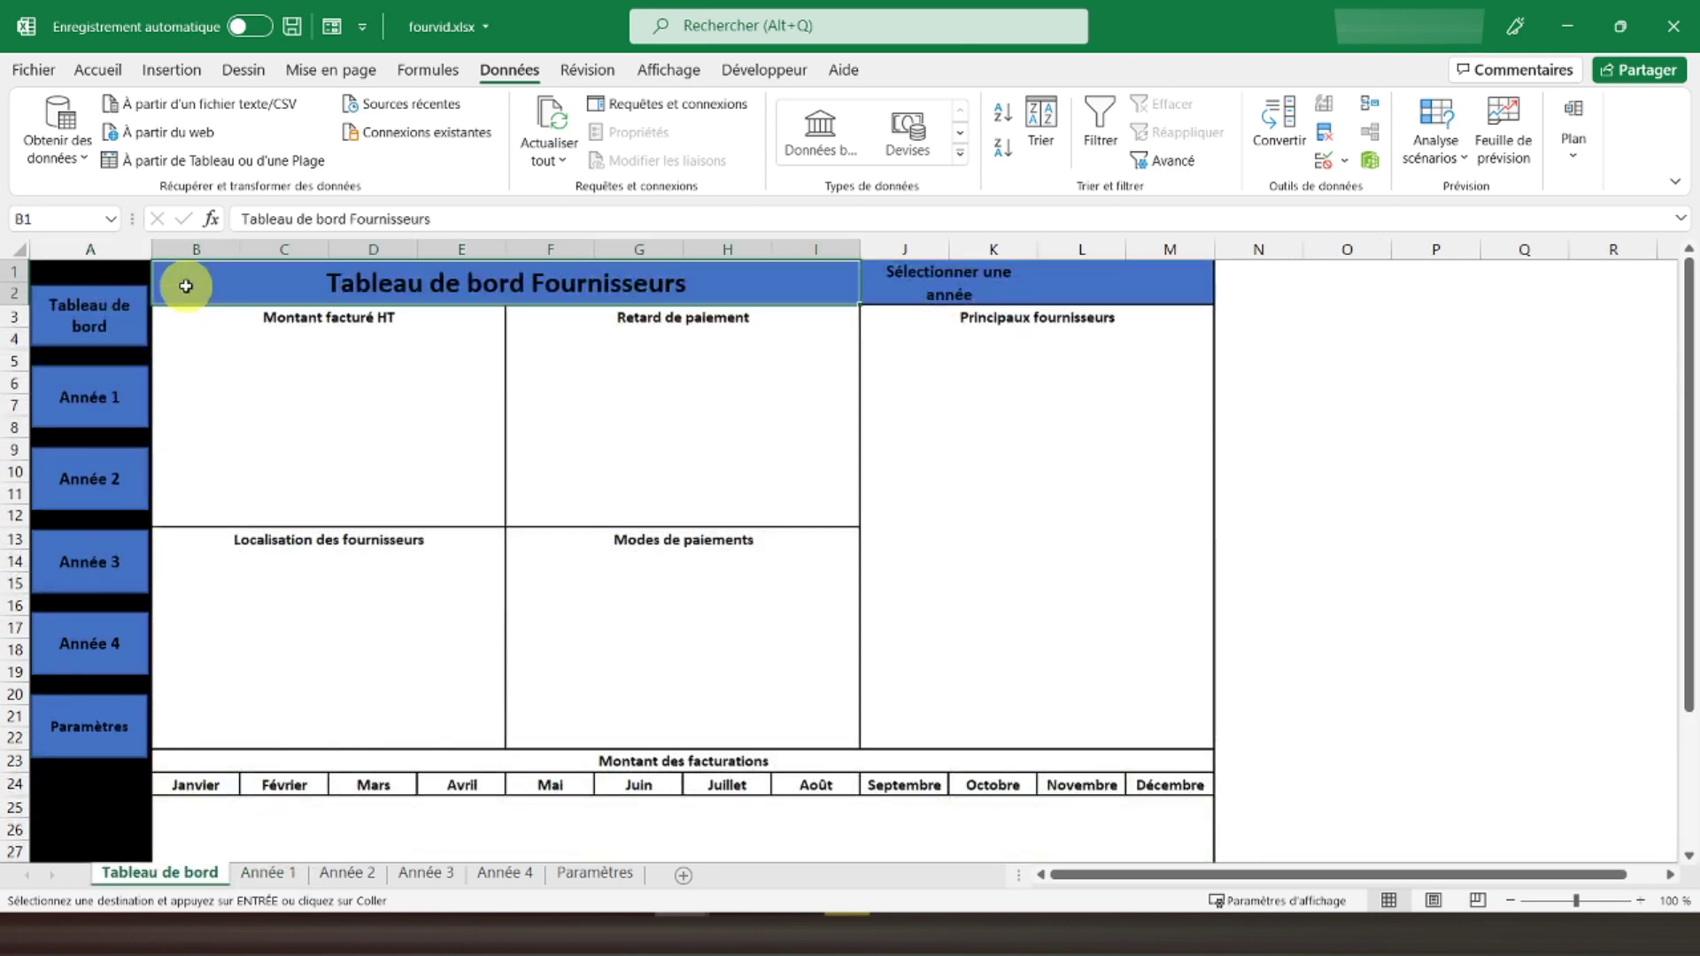
{"action": "key", "text": "Escape"}
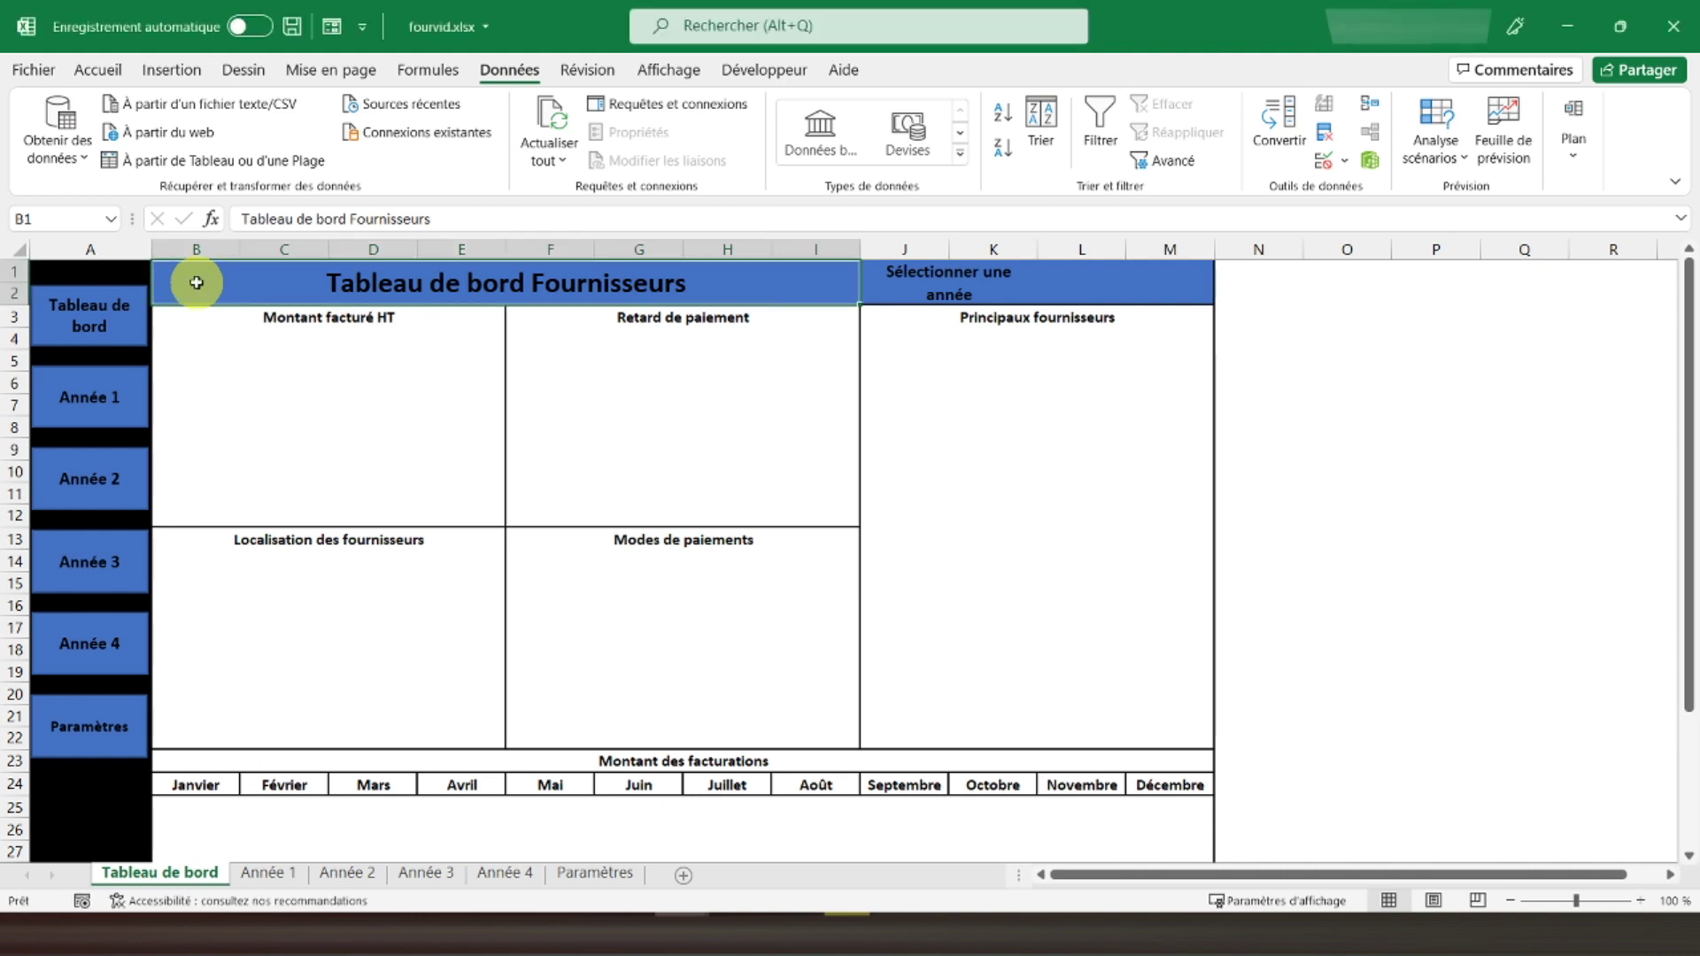
Add a Liste data validation to L1 on Tableau de bord with Année 1, Année 2, Année 3 and Année 4, and choose Année 1.
{"action": "left_click", "coordinate": [1082, 276]}
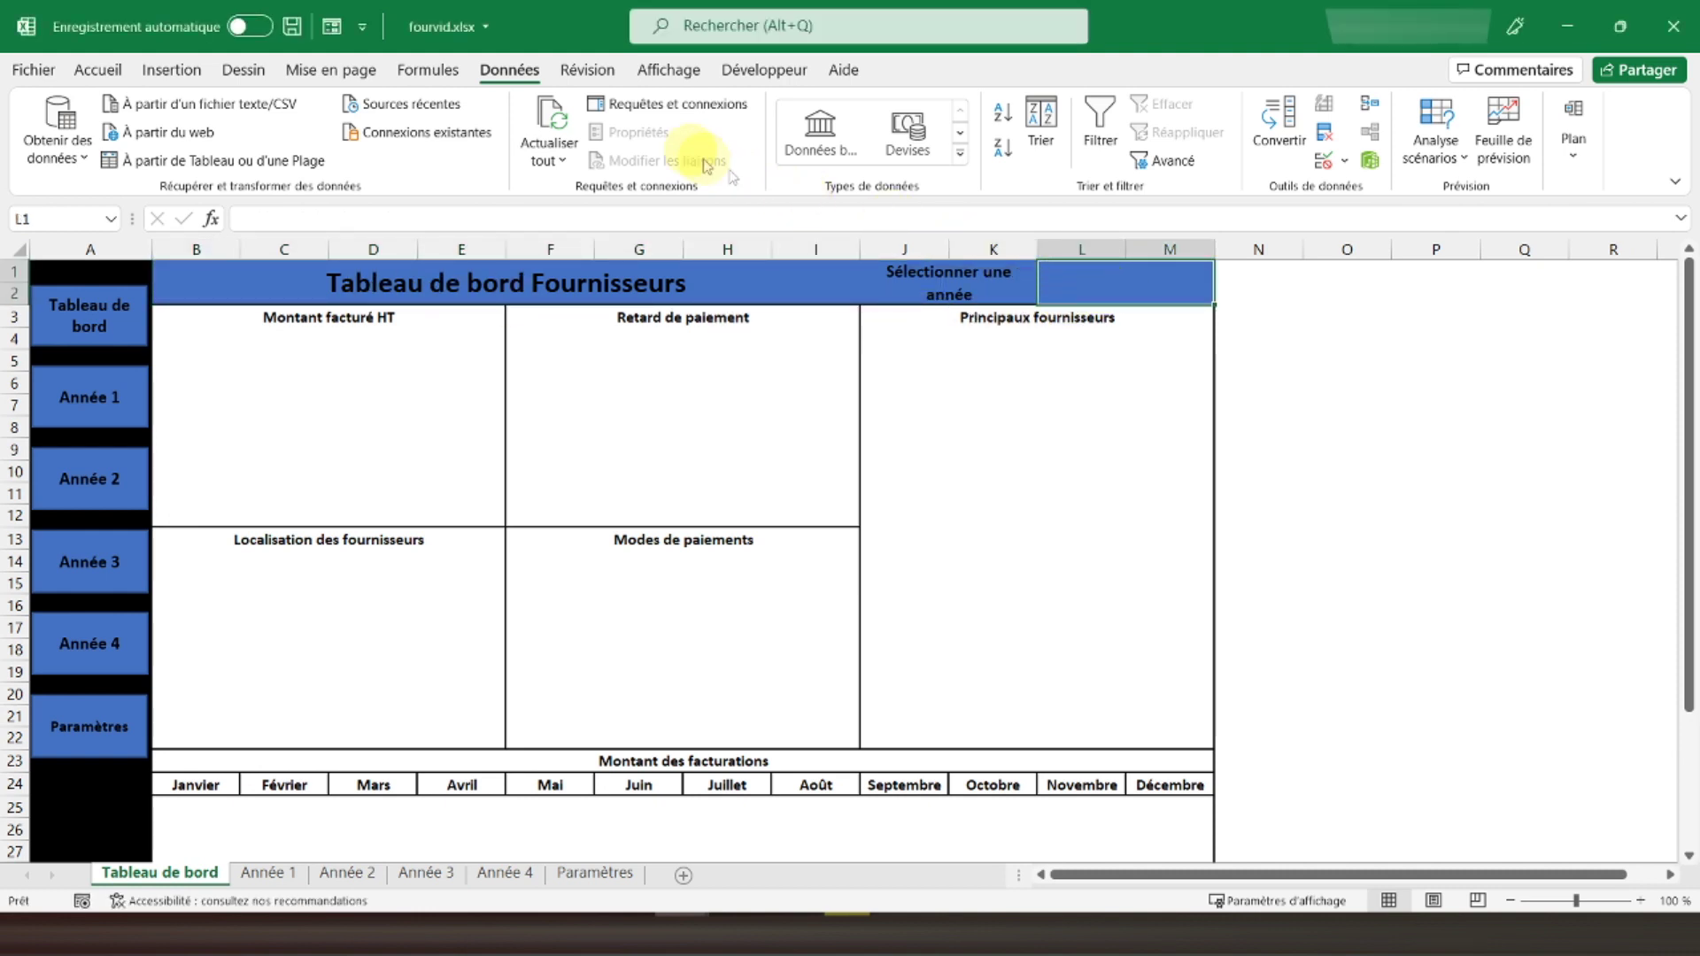
{"action": "left_click", "coordinate": [1323, 165]}
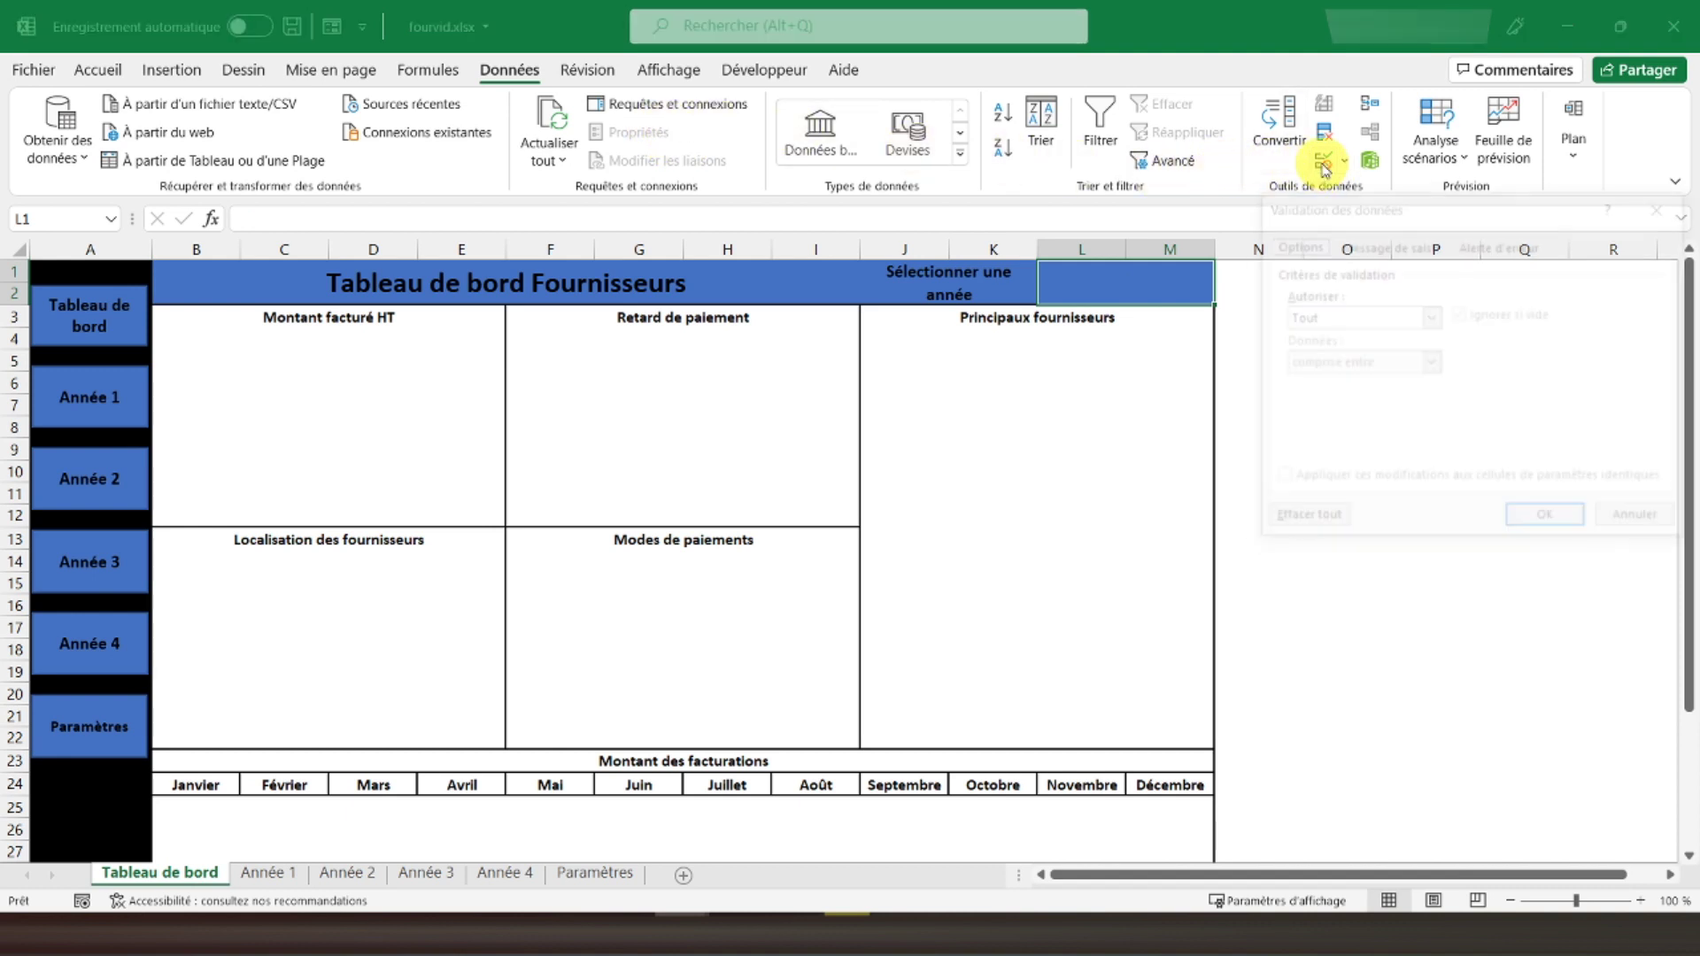
{"action": "left_click", "coordinate": [1349, 321]}
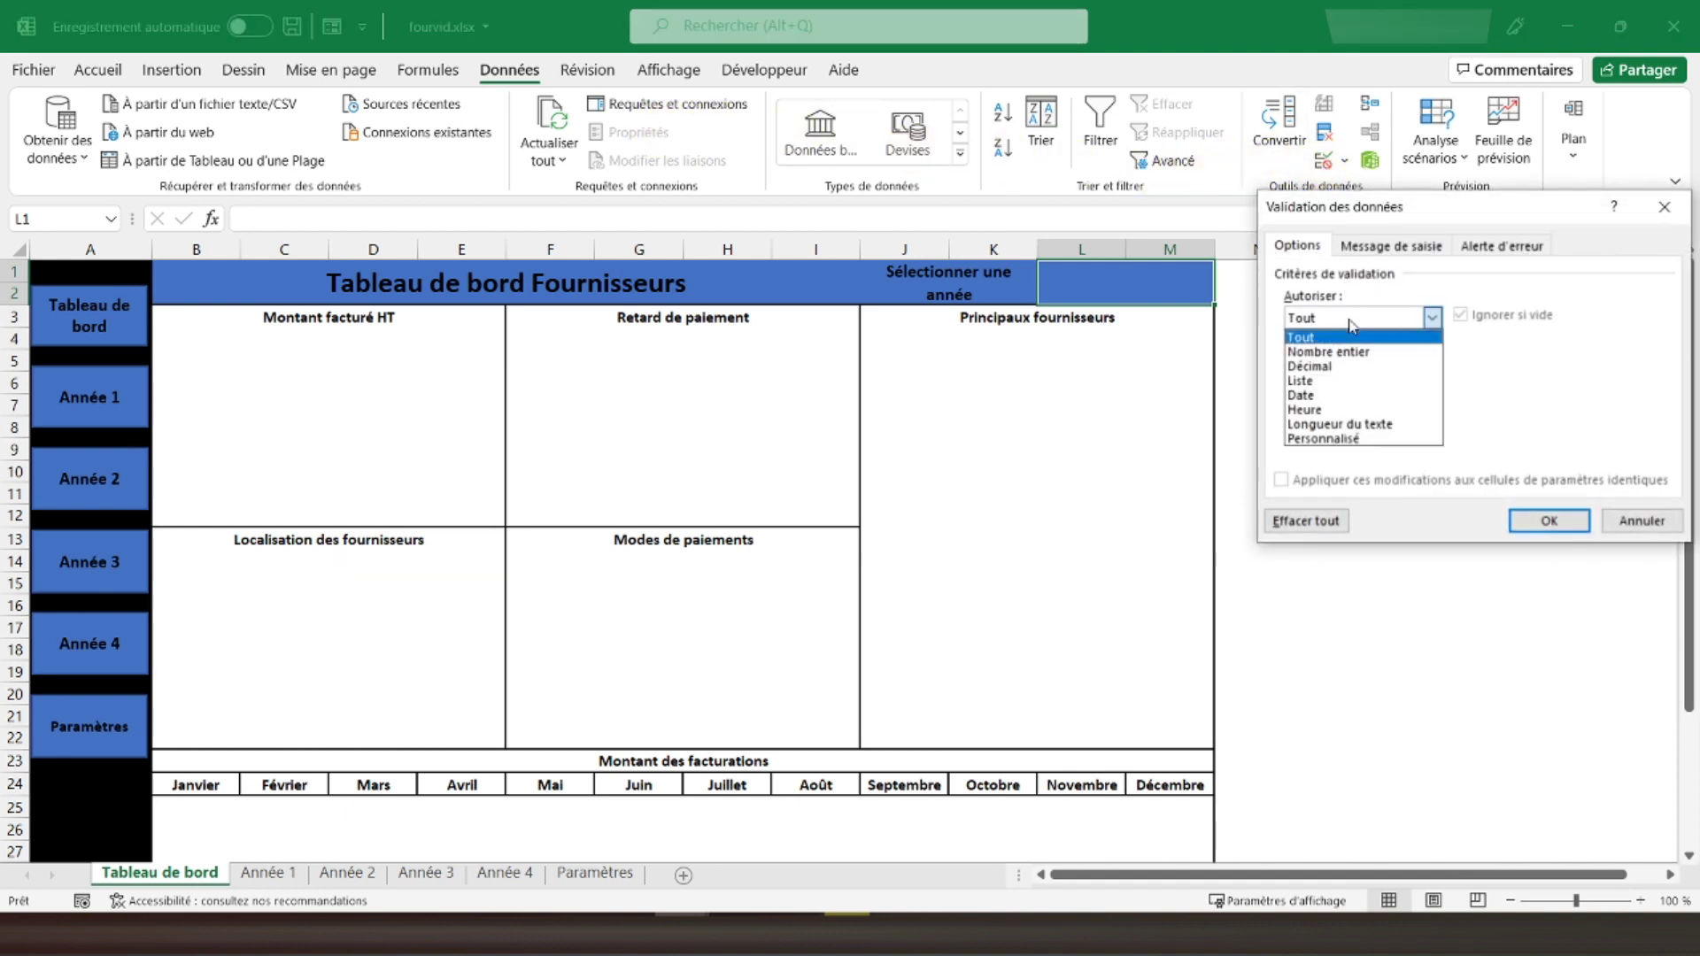
{"action": "left_click", "coordinate": [1327, 380]}
{"action": "left_click", "coordinate": [1339, 408]}
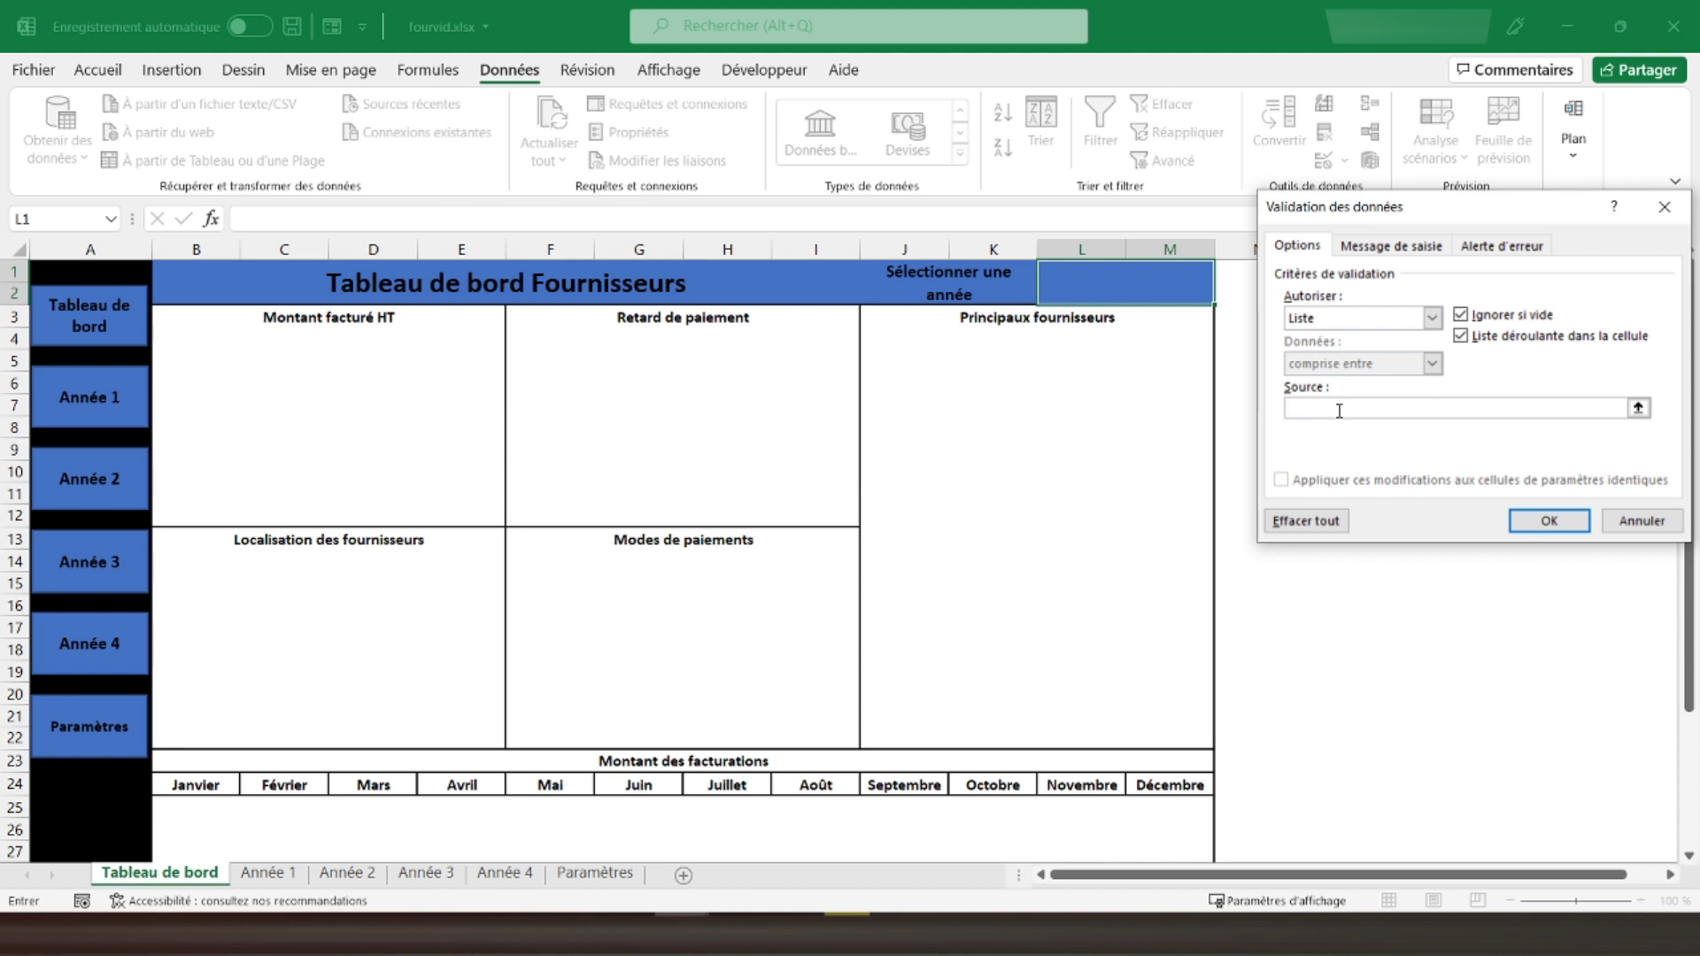
{"action": "type", "text": "Anne"}
{"action": "key", "text": "Return"}
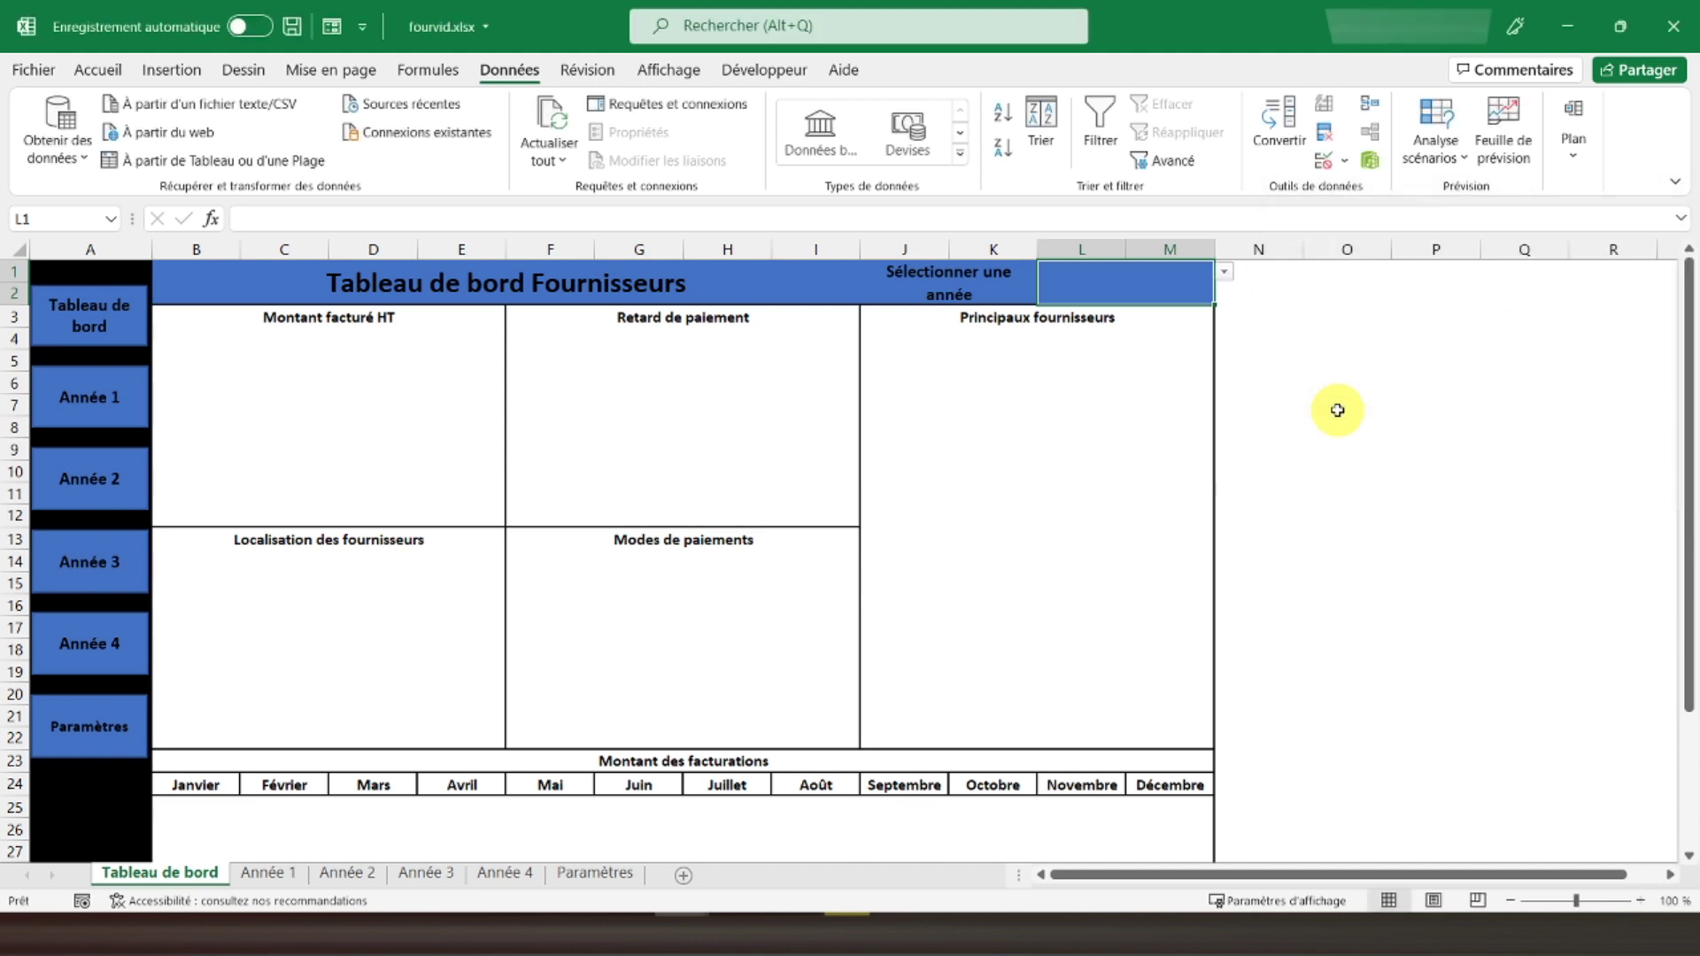
{"action": "left_click", "coordinate": [1224, 273]}
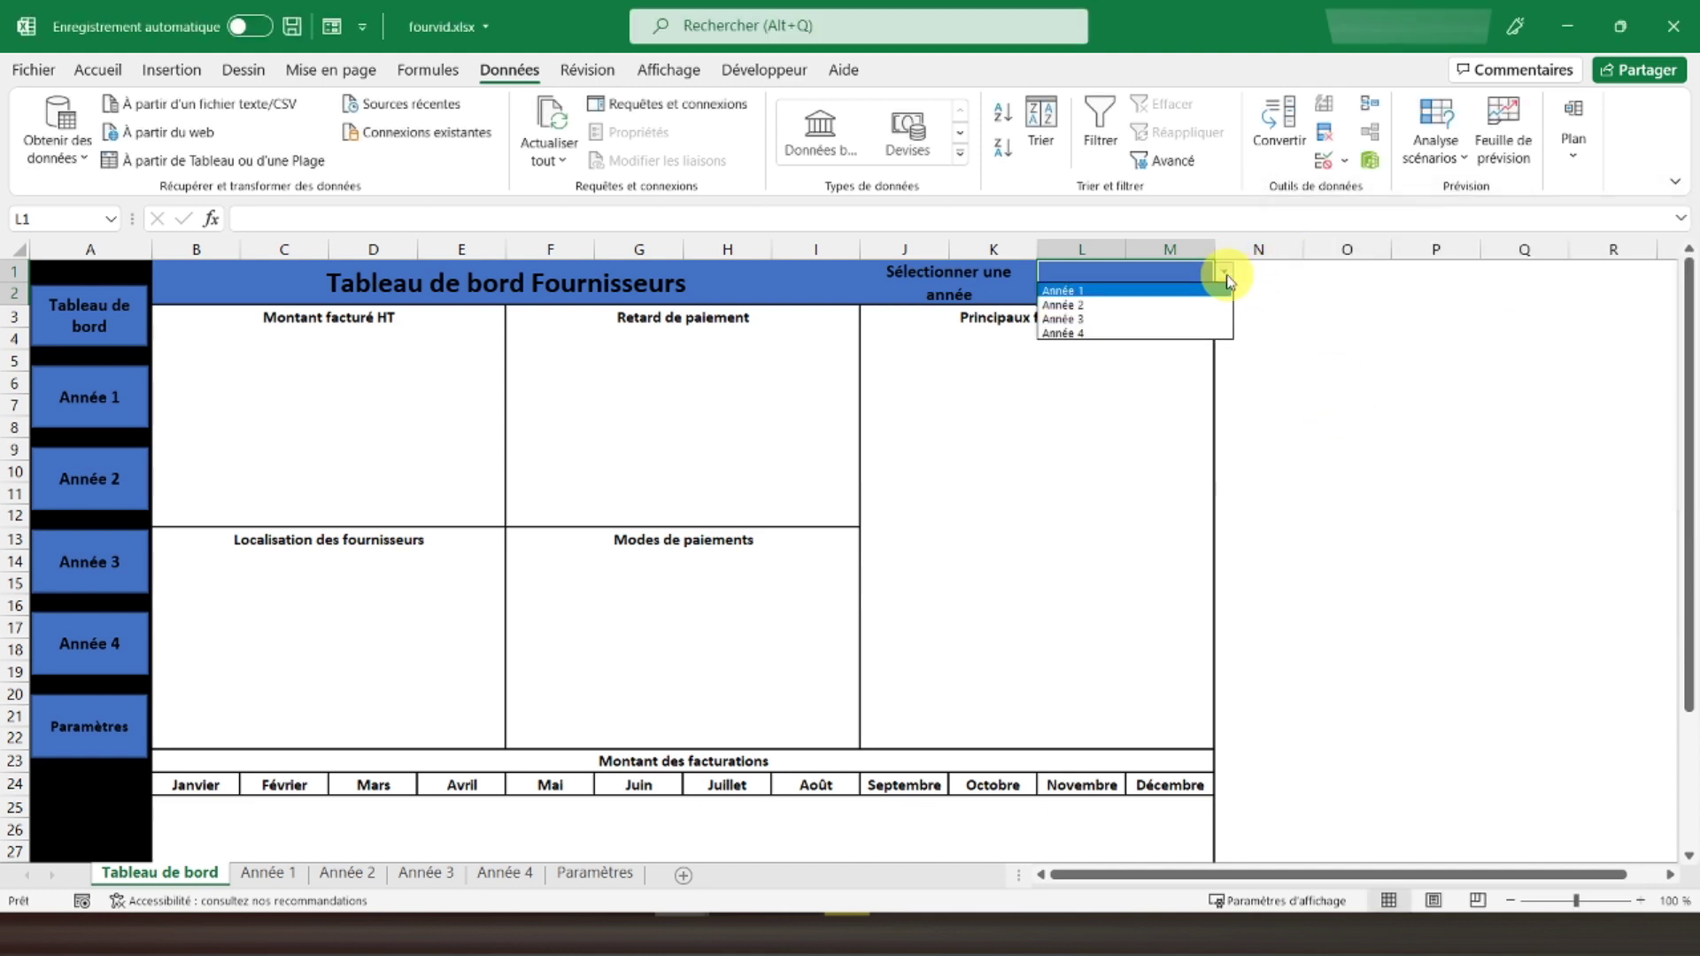
{"action": "left_click", "coordinate": [1116, 290]}
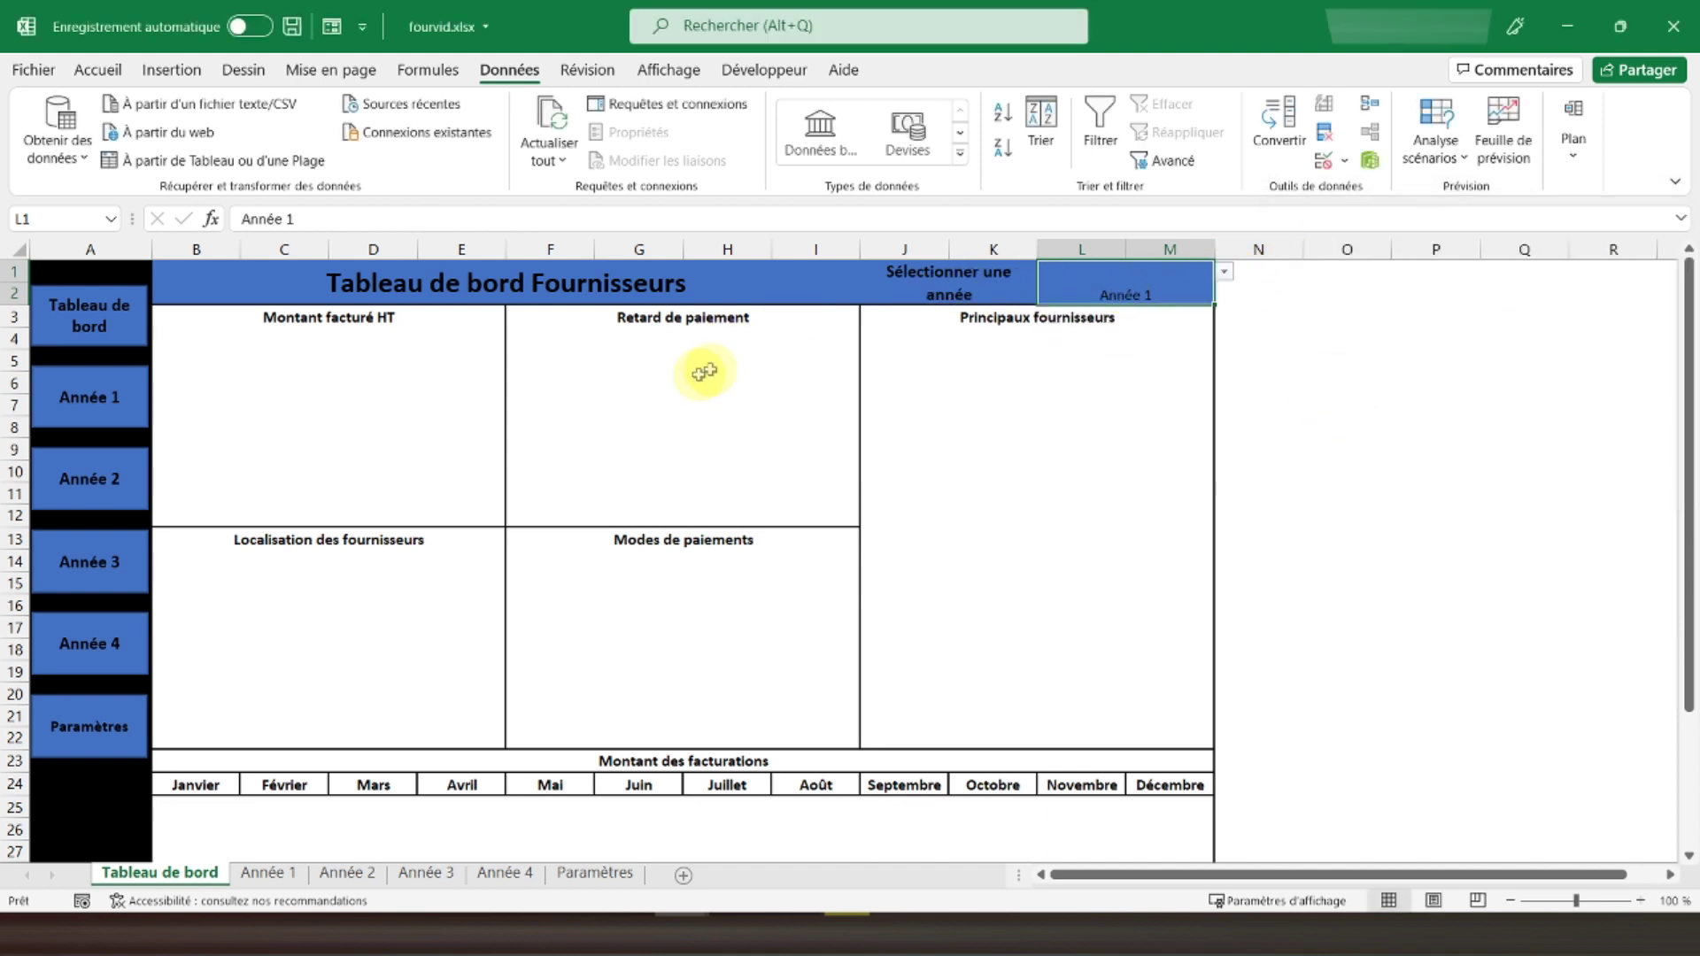
Format the selected year in L1 with middle vertical alignment, bold and a larger font size.
{"action": "left_click", "coordinate": [95, 72]}
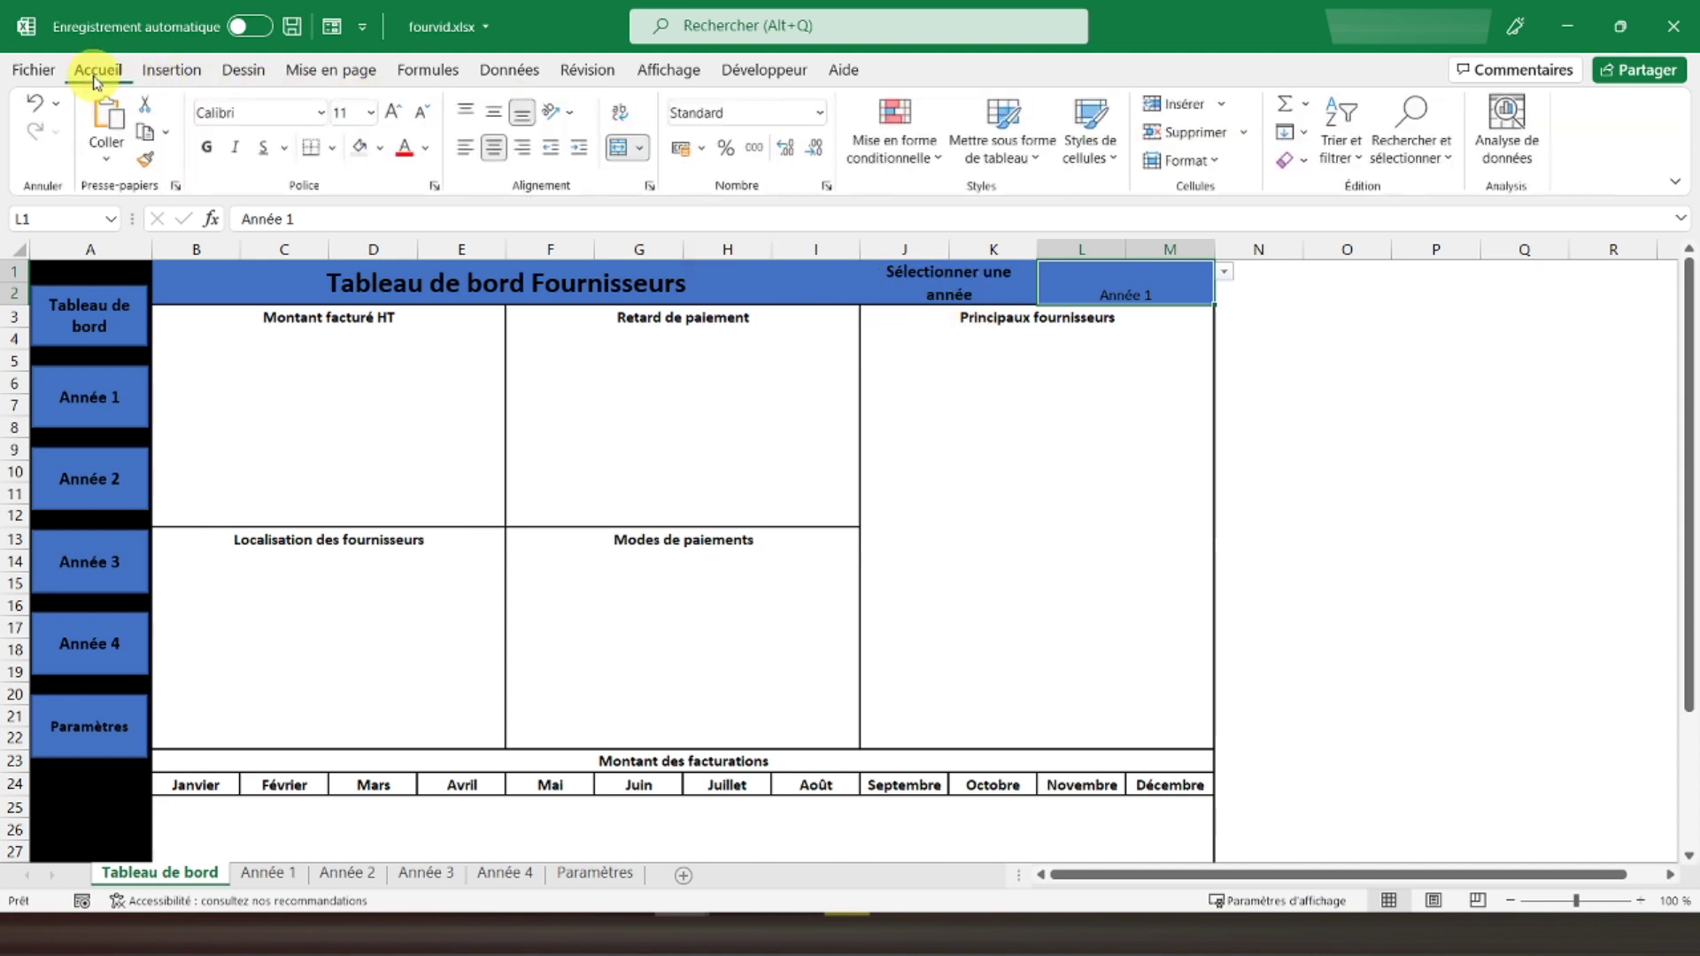
{"action": "left_click", "coordinate": [494, 112]}
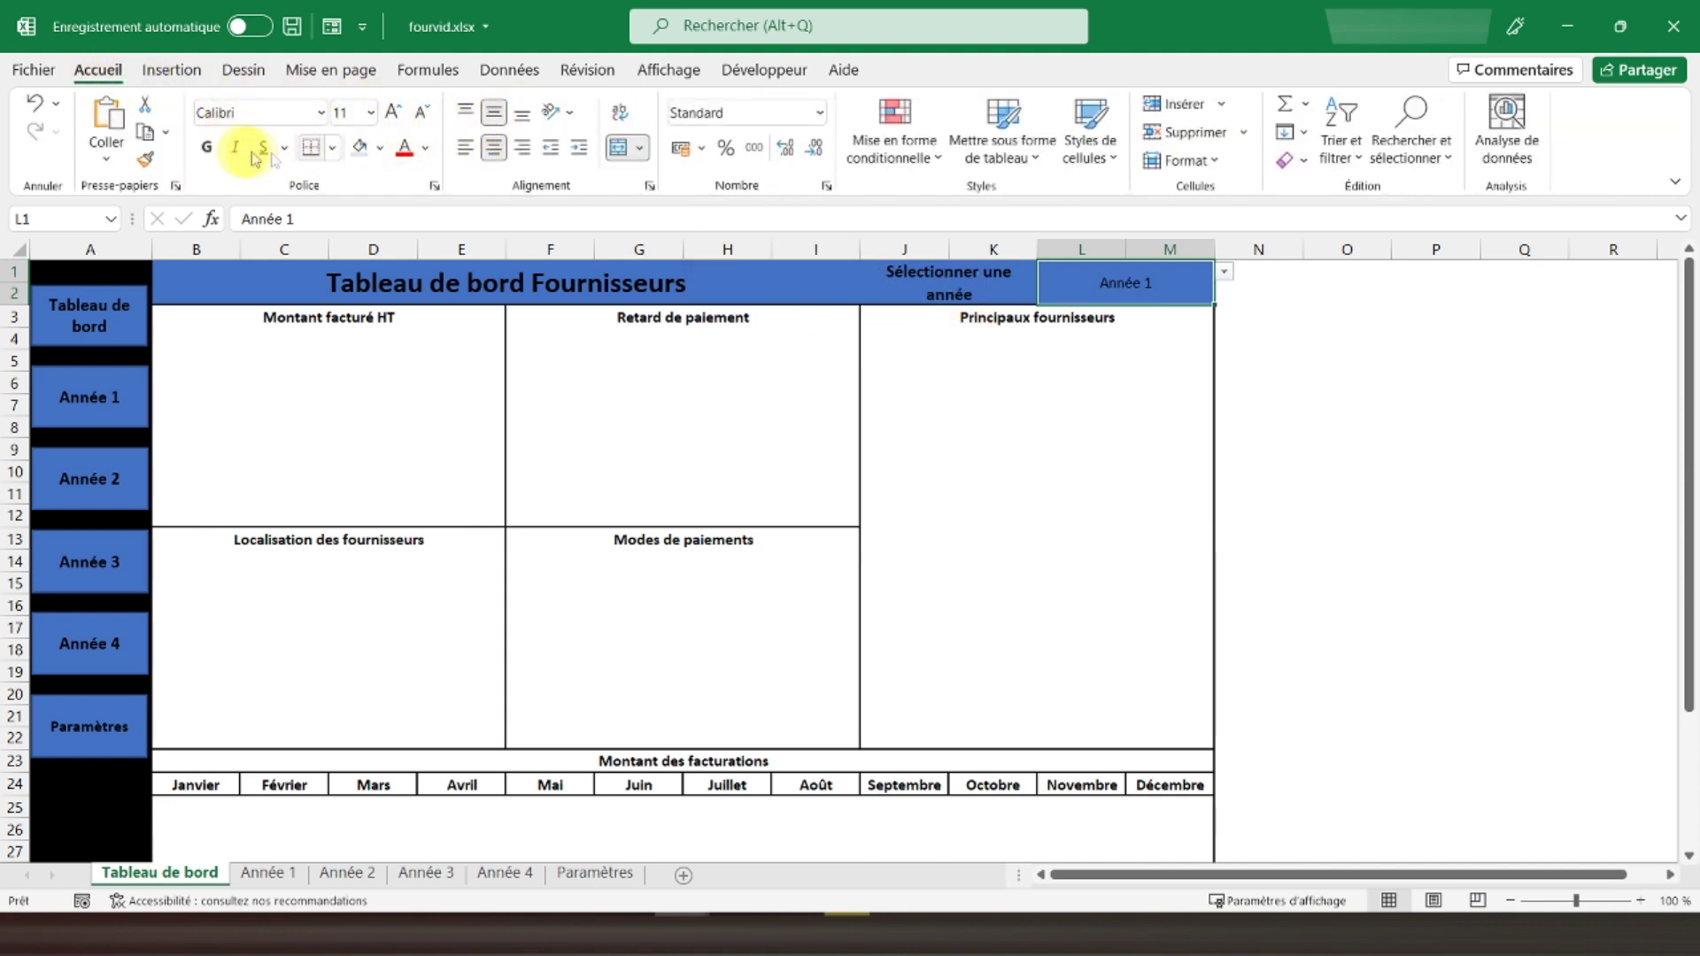
{"action": "left_click", "coordinate": [207, 146]}
{"action": "left_click", "coordinate": [393, 112]}
{"action": "left_click", "coordinate": [393, 112]}
{"action": "left_click", "coordinate": [393, 112]}
{"action": "left_click", "coordinate": [394, 112]}
{"action": "left_click", "coordinate": [393, 112]}
{"action": "left_click", "coordinate": [393, 112]}
{"action": "left_click", "coordinate": [393, 112]}
Merge and center B5:E11 under Montant facturé HT and F5:I11 under Retard de paiement.
{"action": "left_click", "coordinate": [285, 361]}
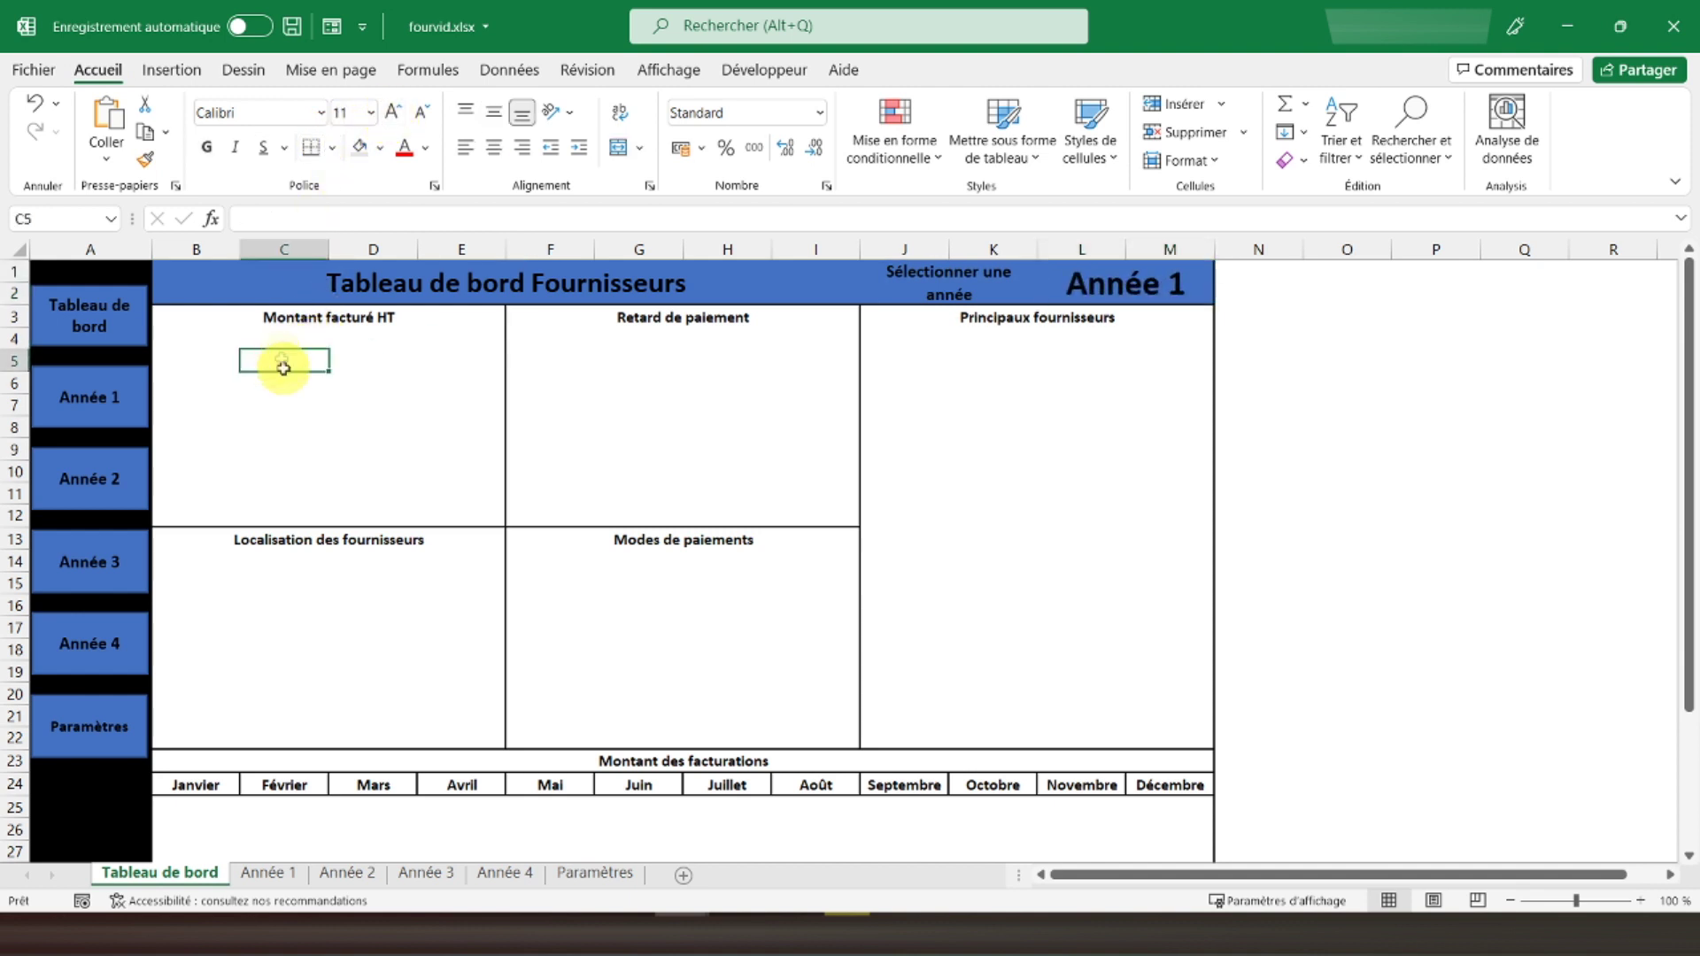
{"action": "left_click", "coordinate": [189, 336]}
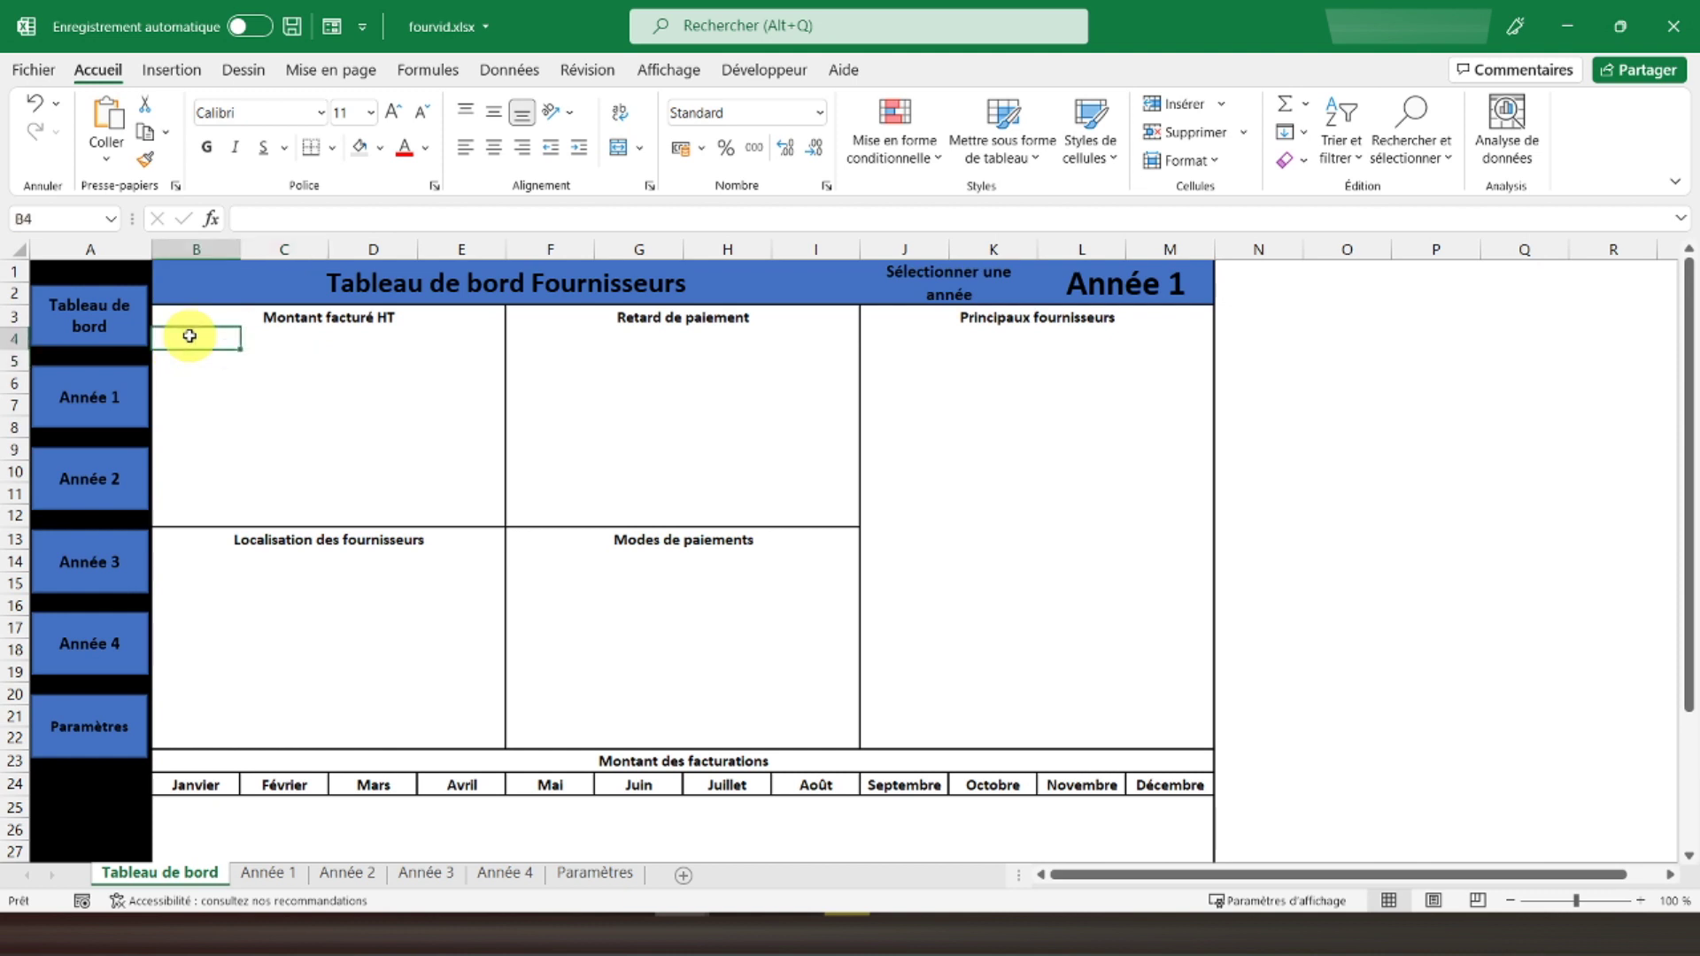
{"action": "left_click_drag", "start_coordinate": [185, 358], "coordinate": [447, 502]}
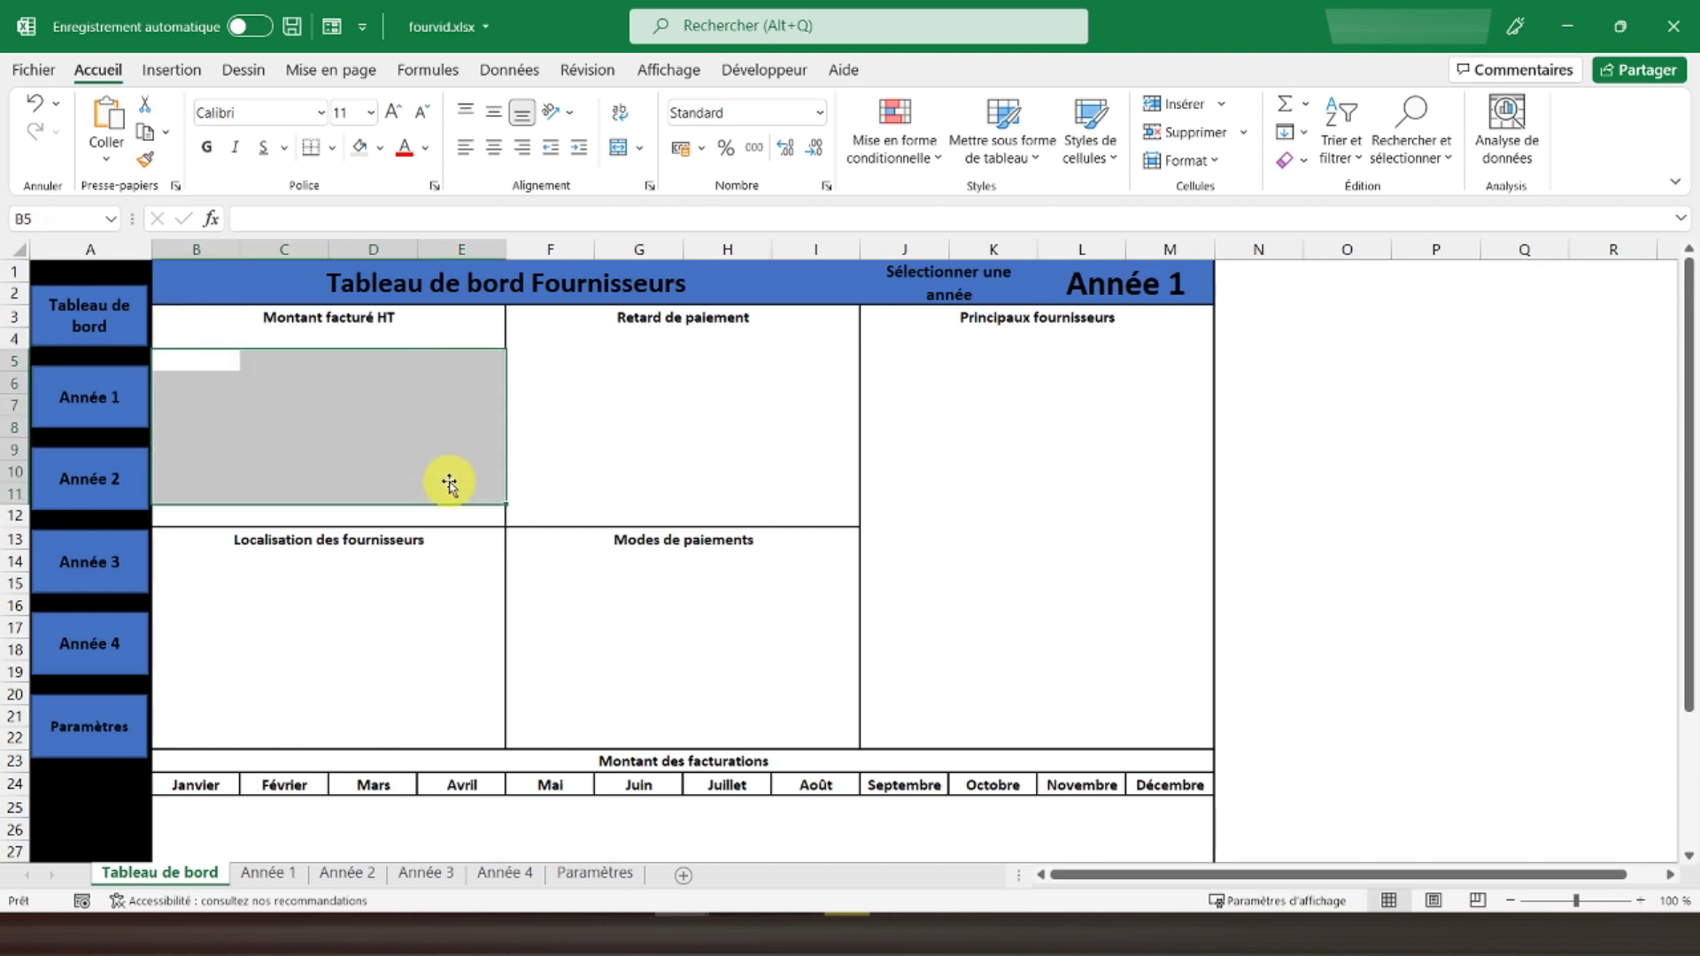
{"action": "left_click", "coordinate": [619, 149]}
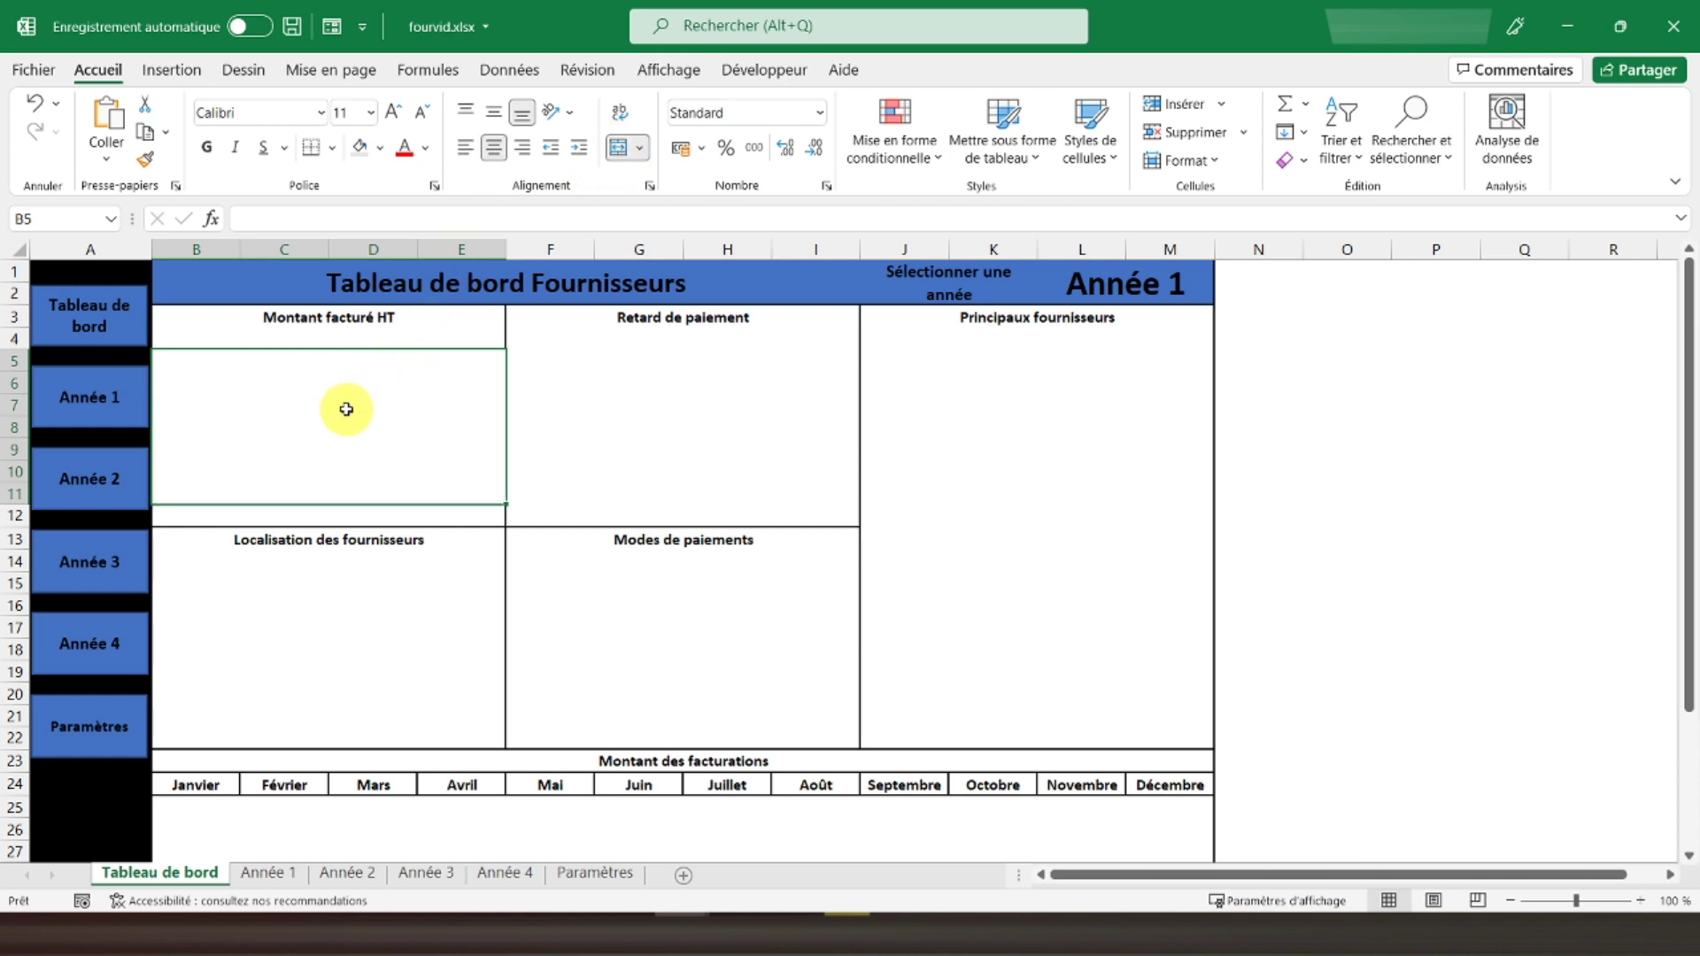
{"action": "left_click_drag", "start_coordinate": [514, 360], "coordinate": [448, 459]}
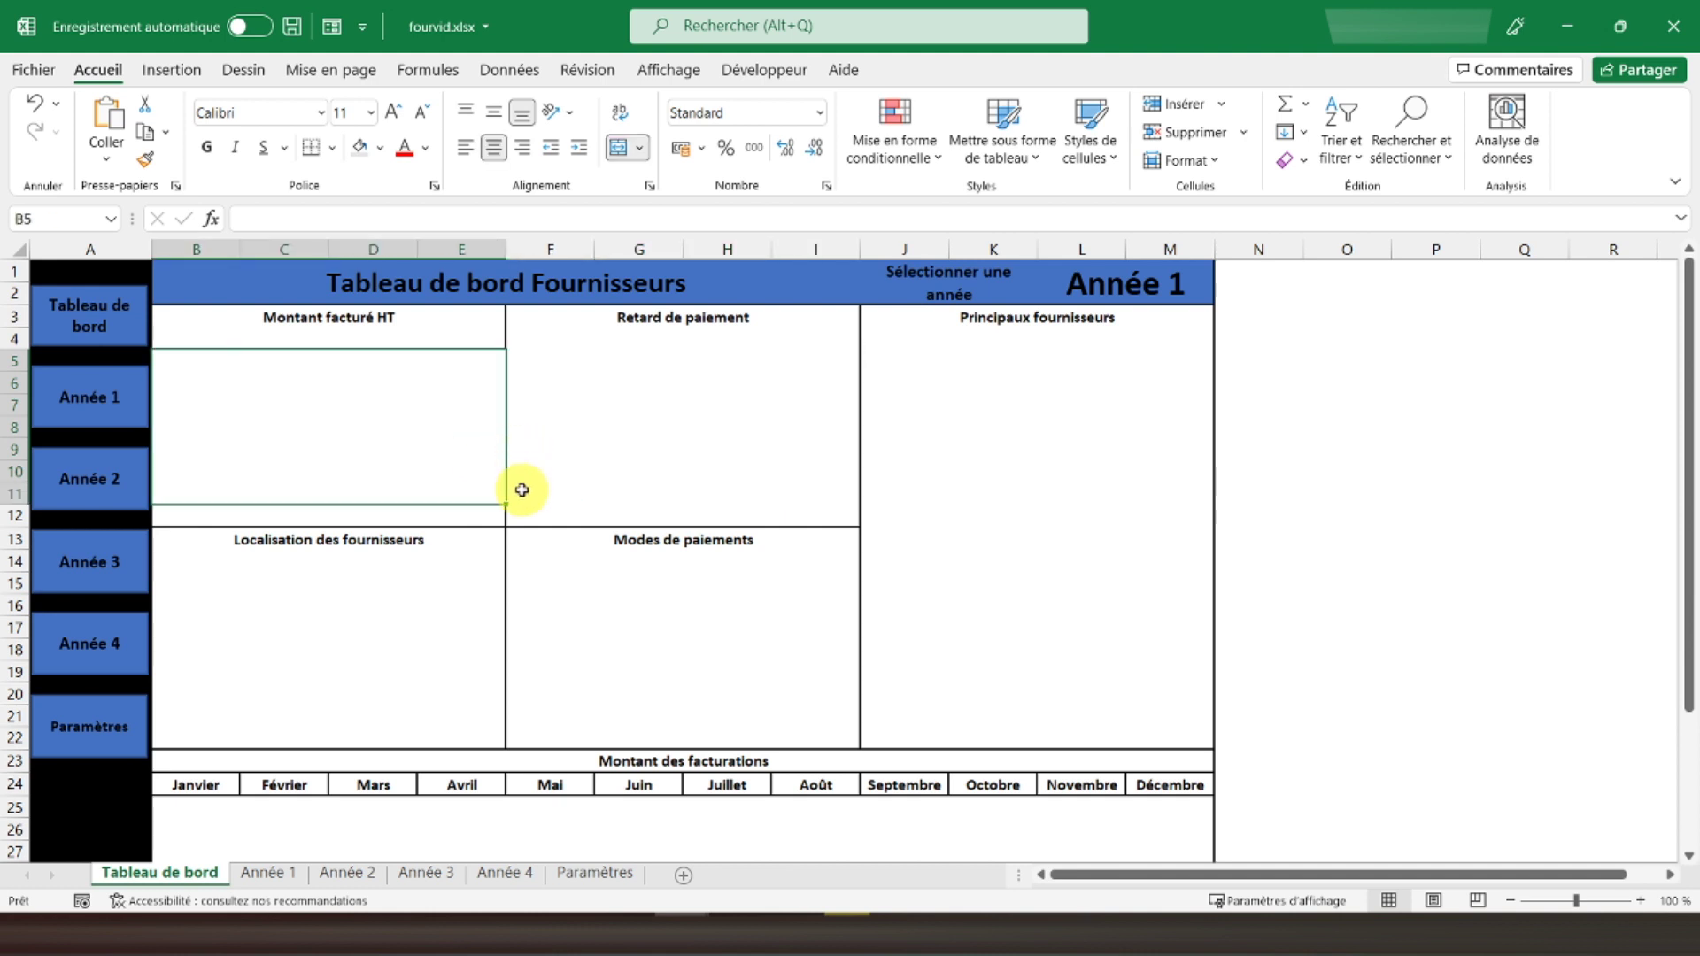
{"action": "left_click", "coordinate": [522, 493]}
{"action": "left_click_drag", "start_coordinate": [603, 449], "coordinate": [793, 349]}
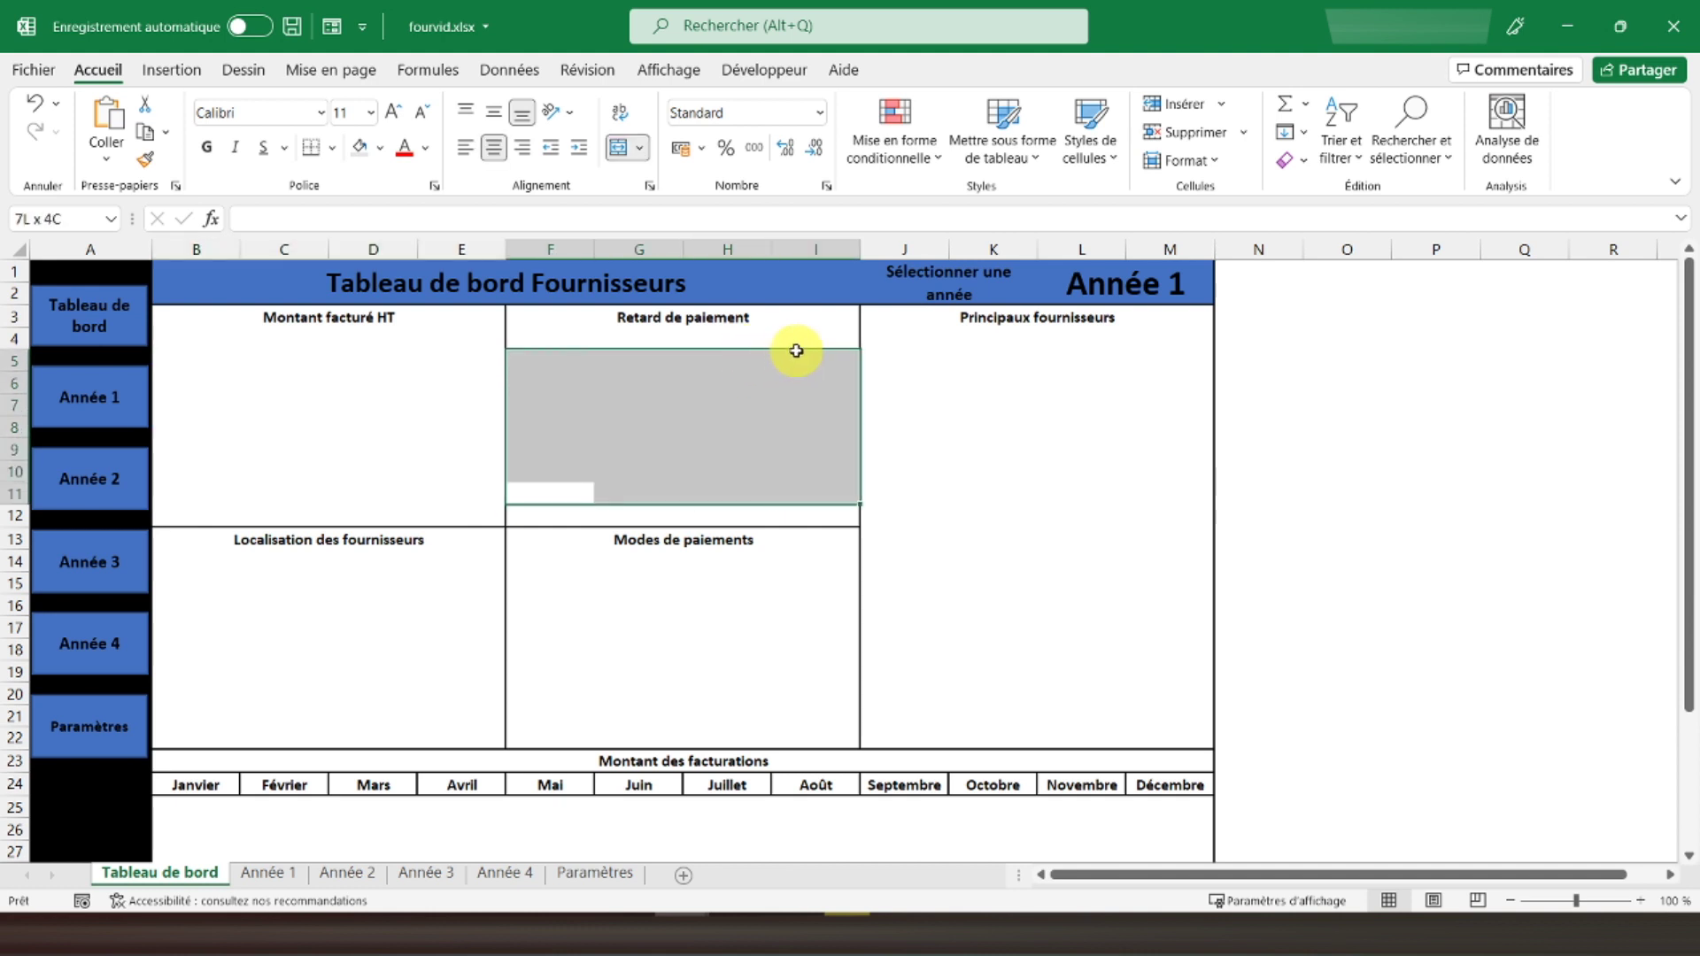
{"action": "left_click", "coordinate": [618, 146]}
Enter =SI(L1="Année 1";SOMME('Année 1'!F6:F100)) in the merged cell B5 under Montant facturé HT.
{"action": "left_click", "coordinate": [306, 406]}
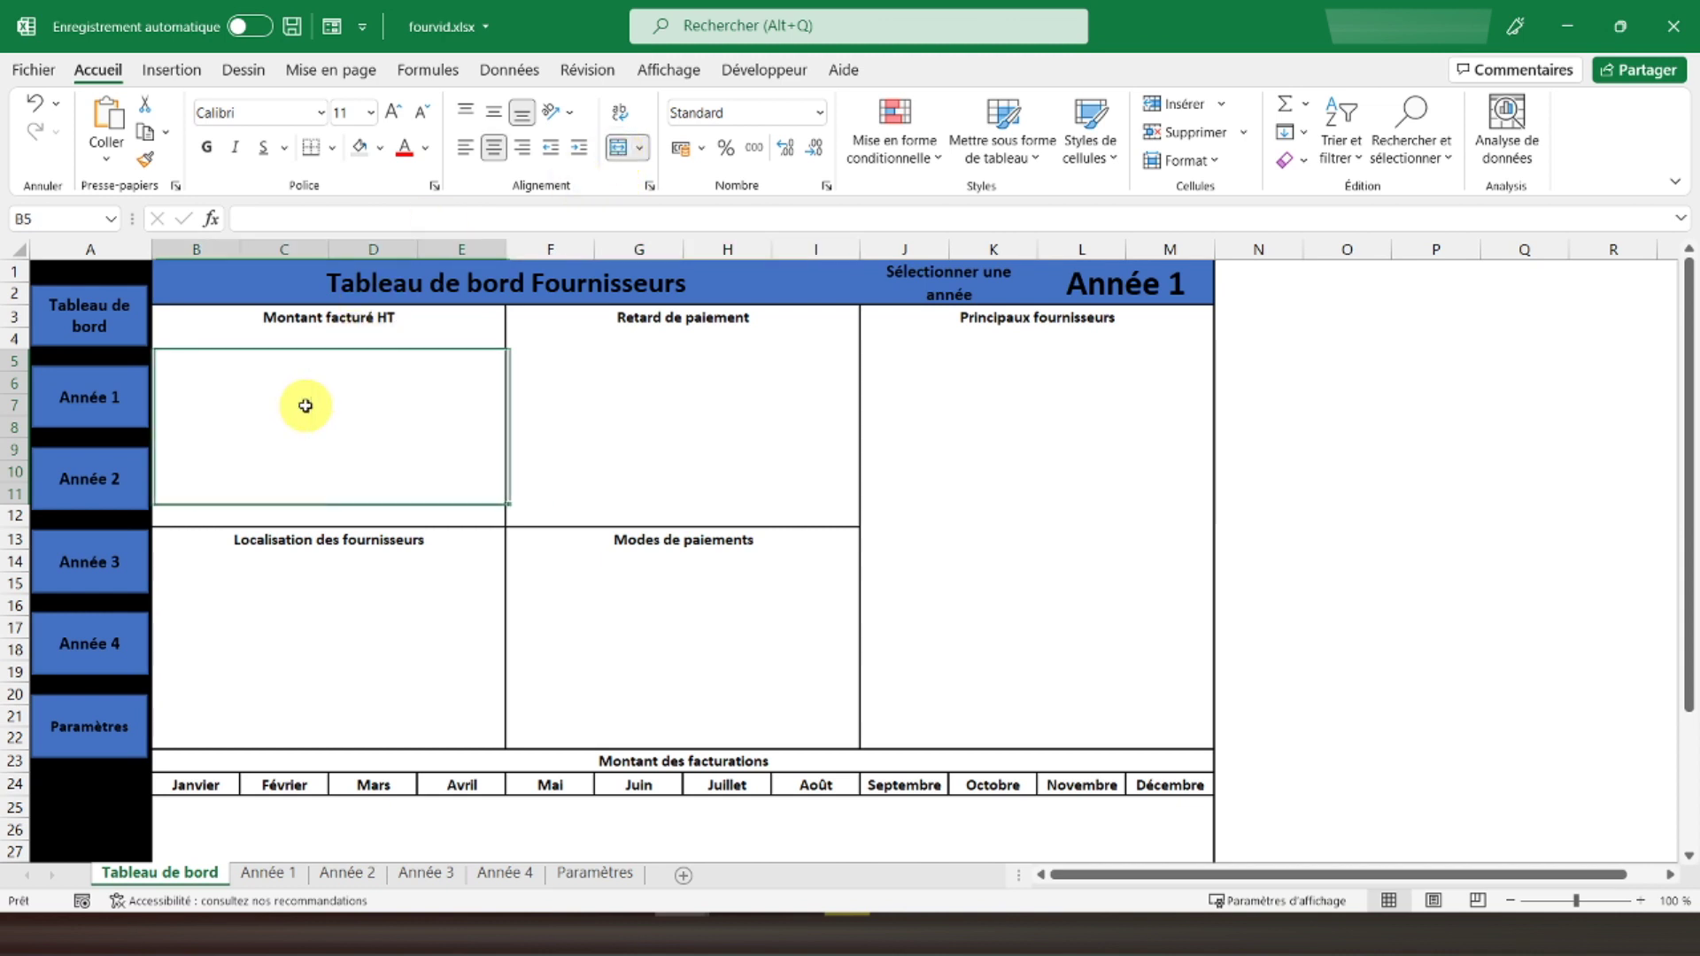
{"action": "type", "text": "=si("}
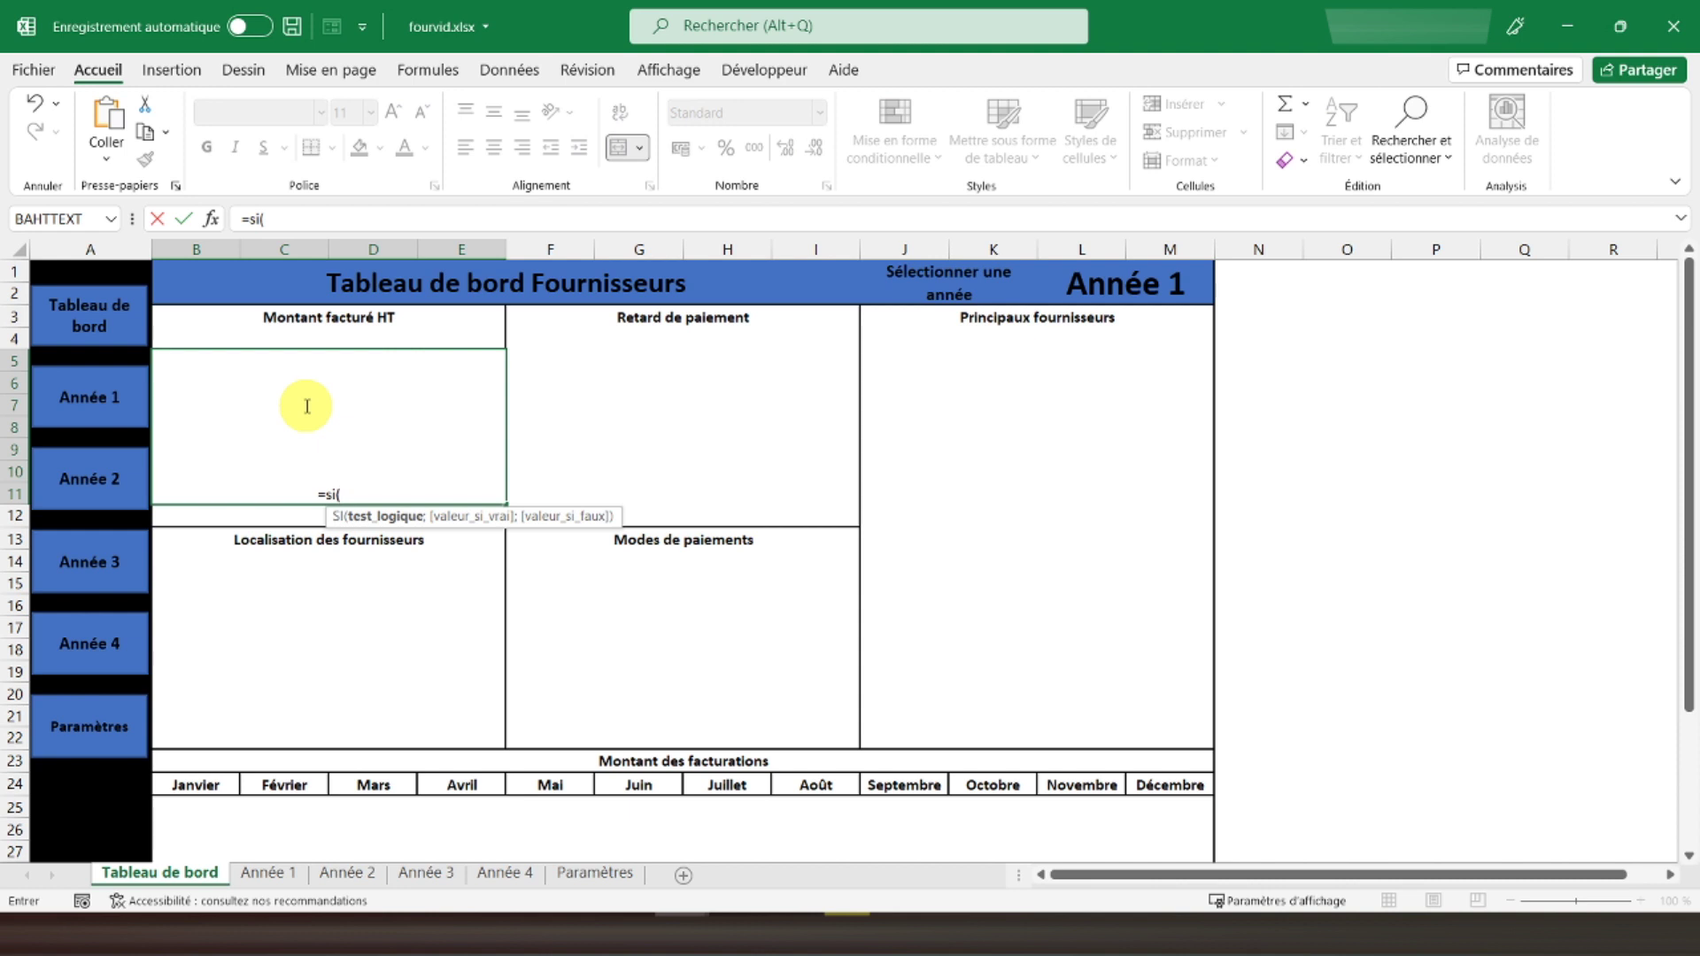
{"action": "left_click", "coordinate": [1069, 282]}
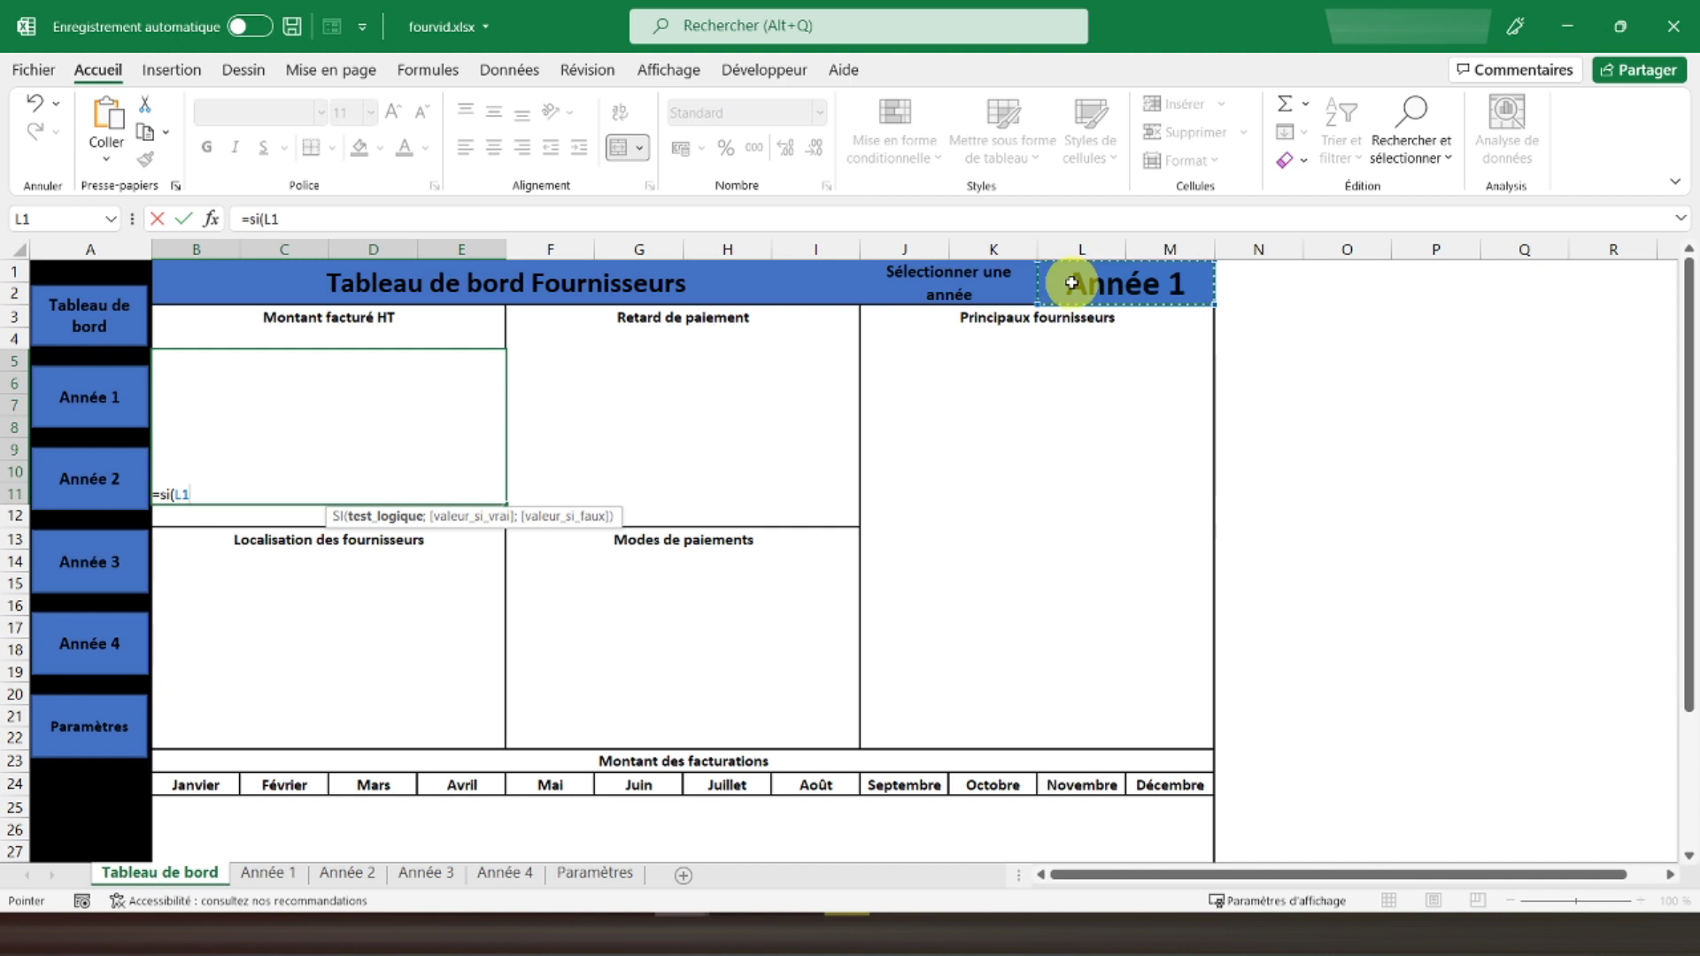
{"action": "type", "text": "="}
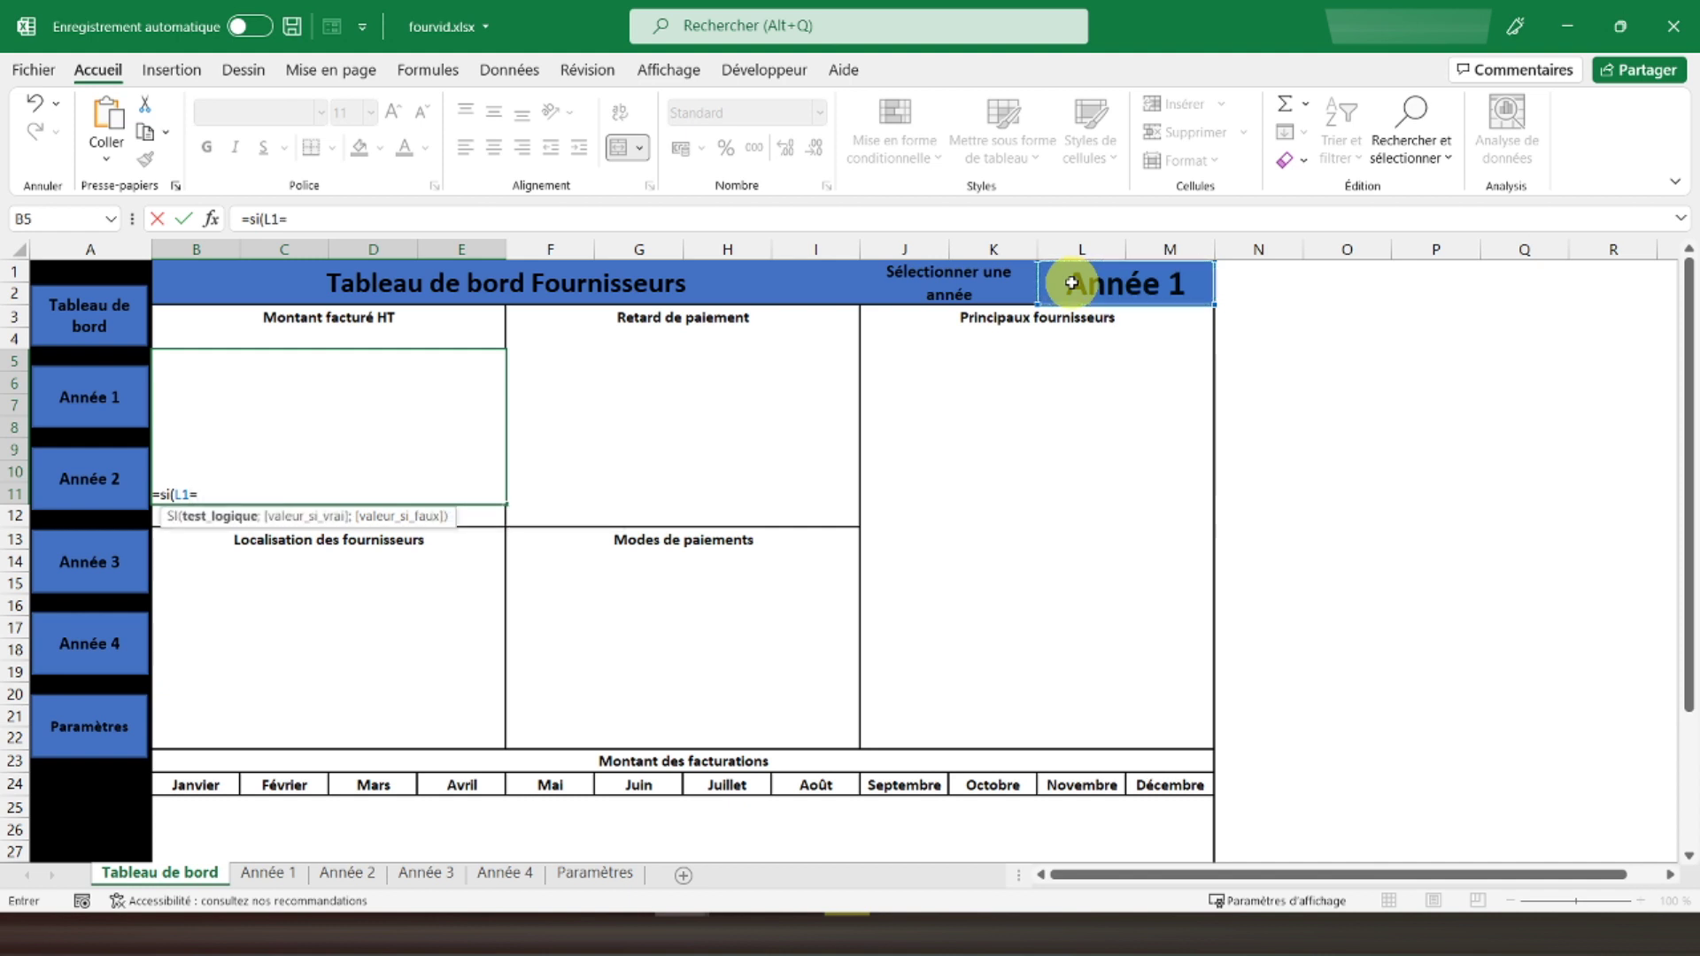
{"action": "type", "text": "\"Année 1\";"}
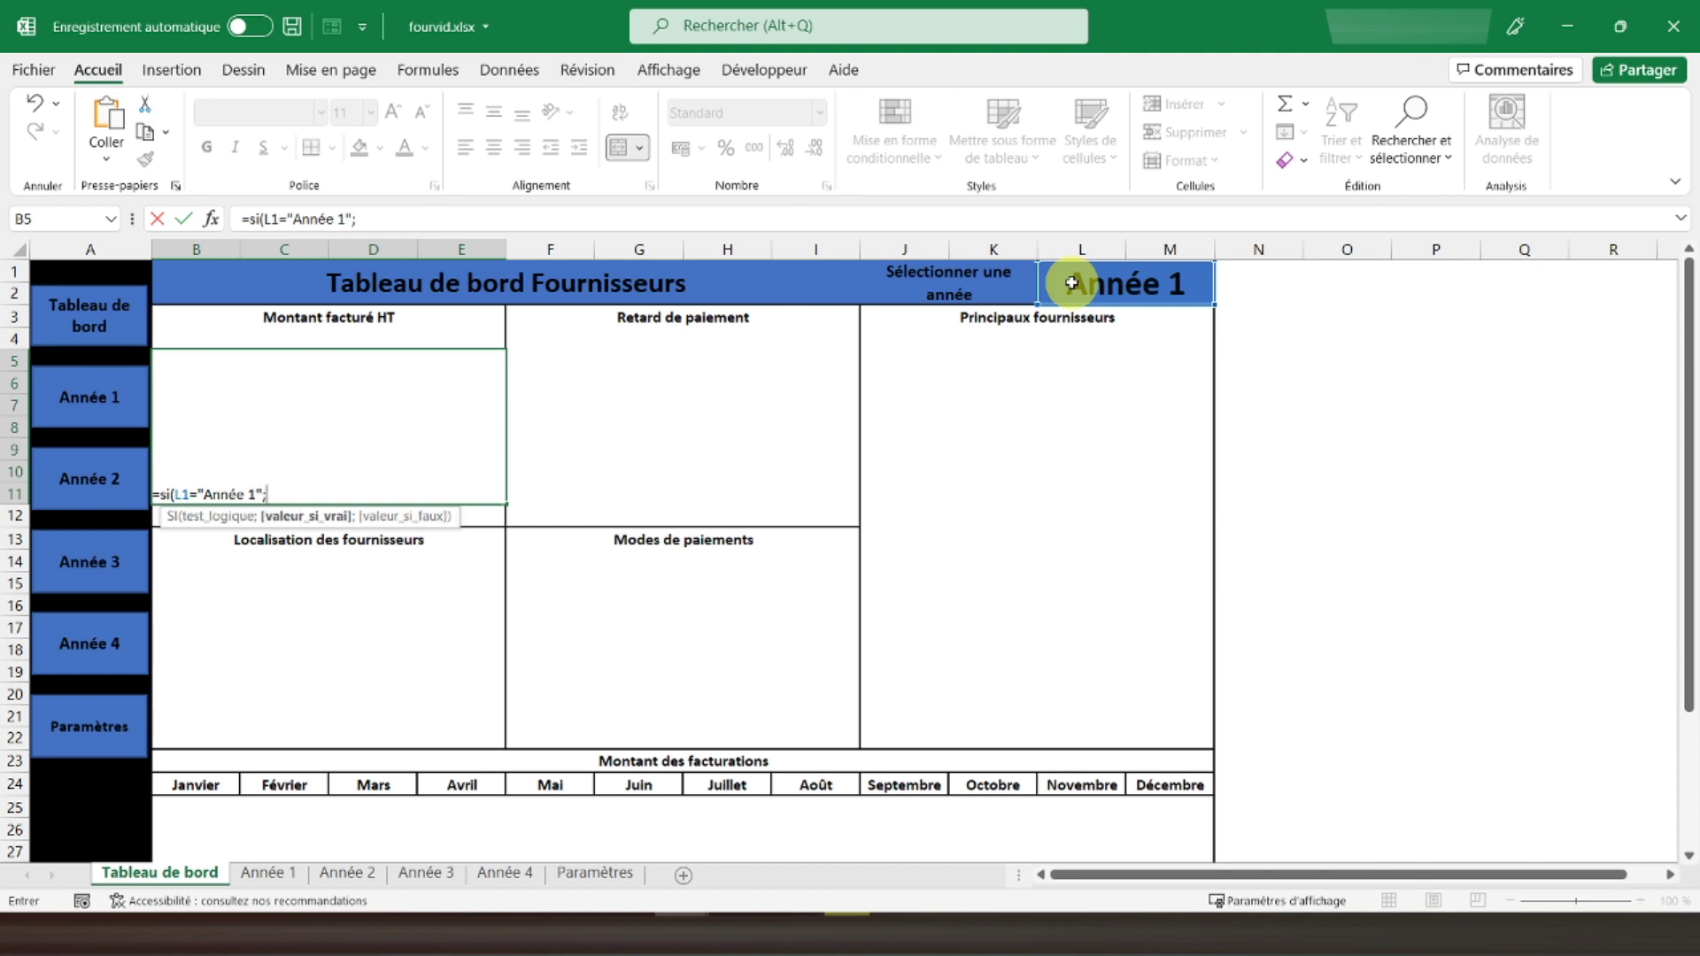
{"action": "type", "text": "somme("}
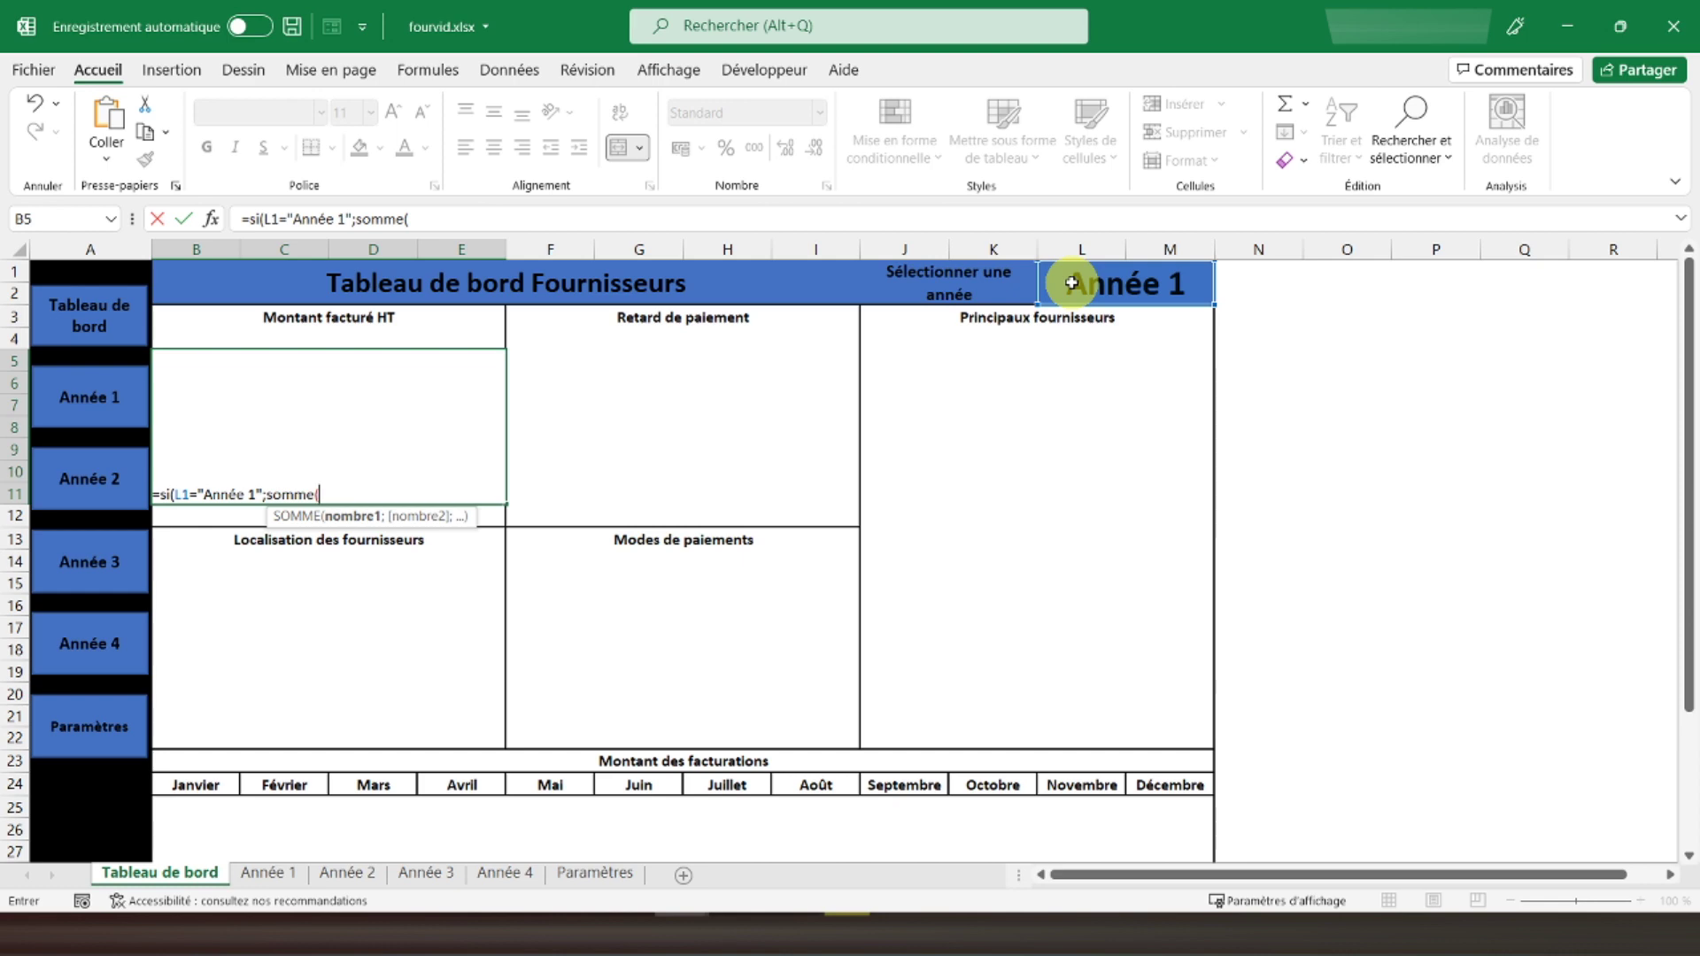
{"action": "left_click", "coordinate": [282, 876]}
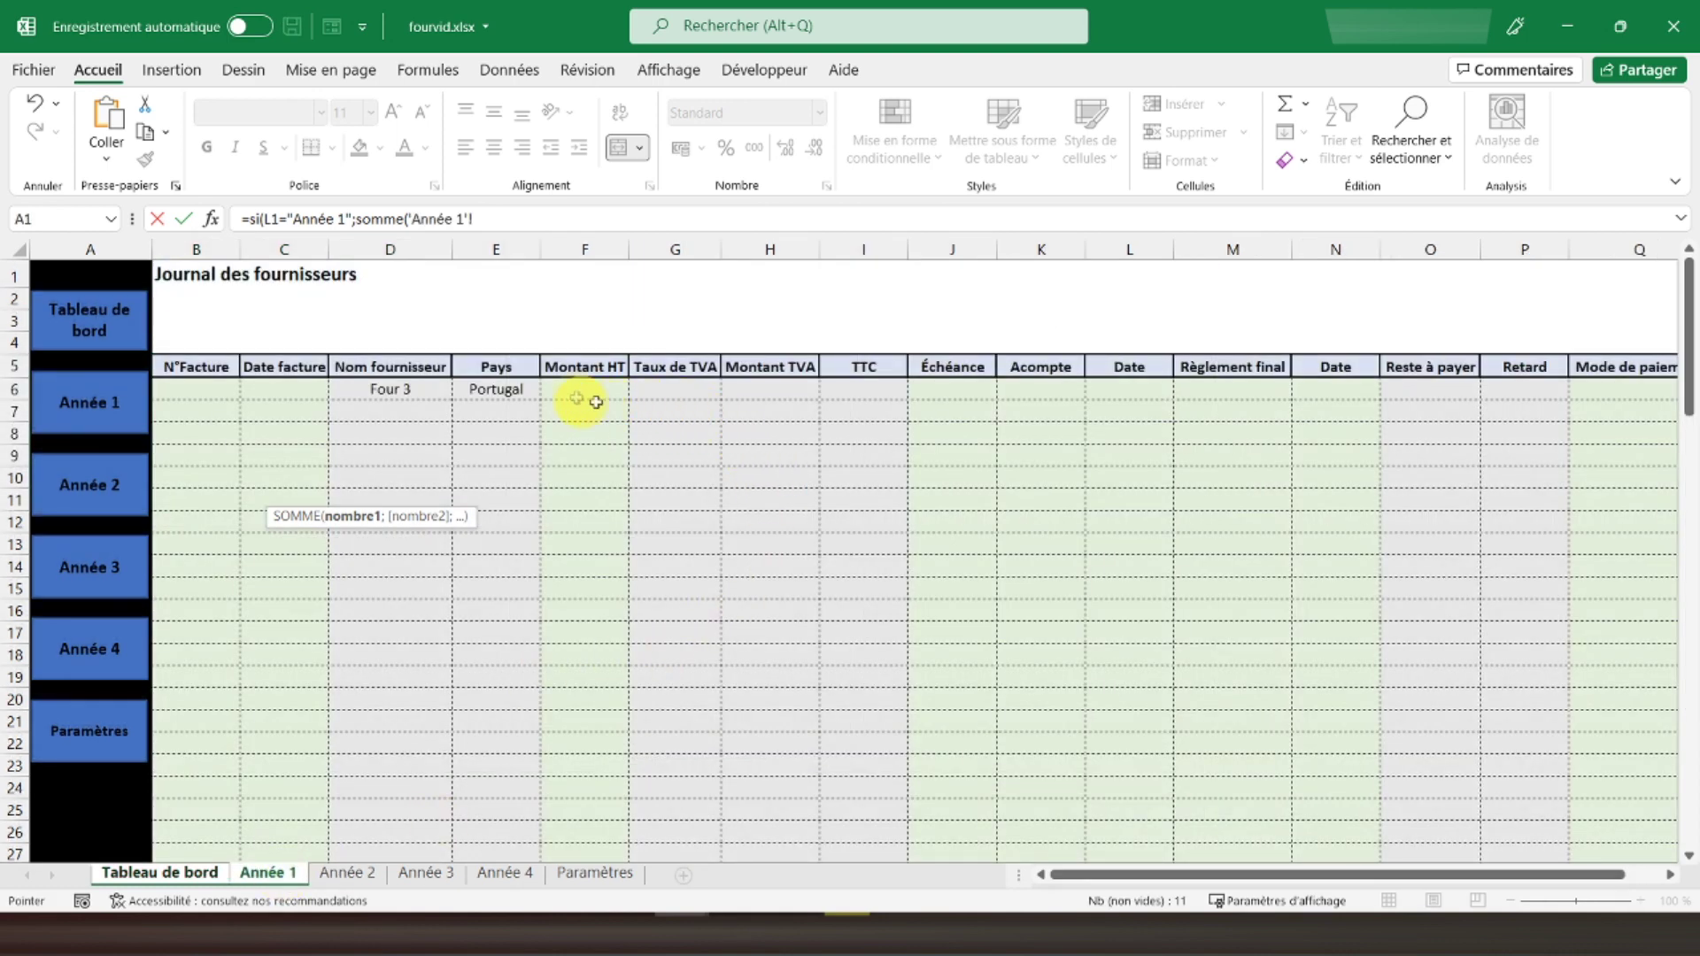
{"action": "left_click_drag", "start_coordinate": [584, 394], "coordinate": [601, 813]}
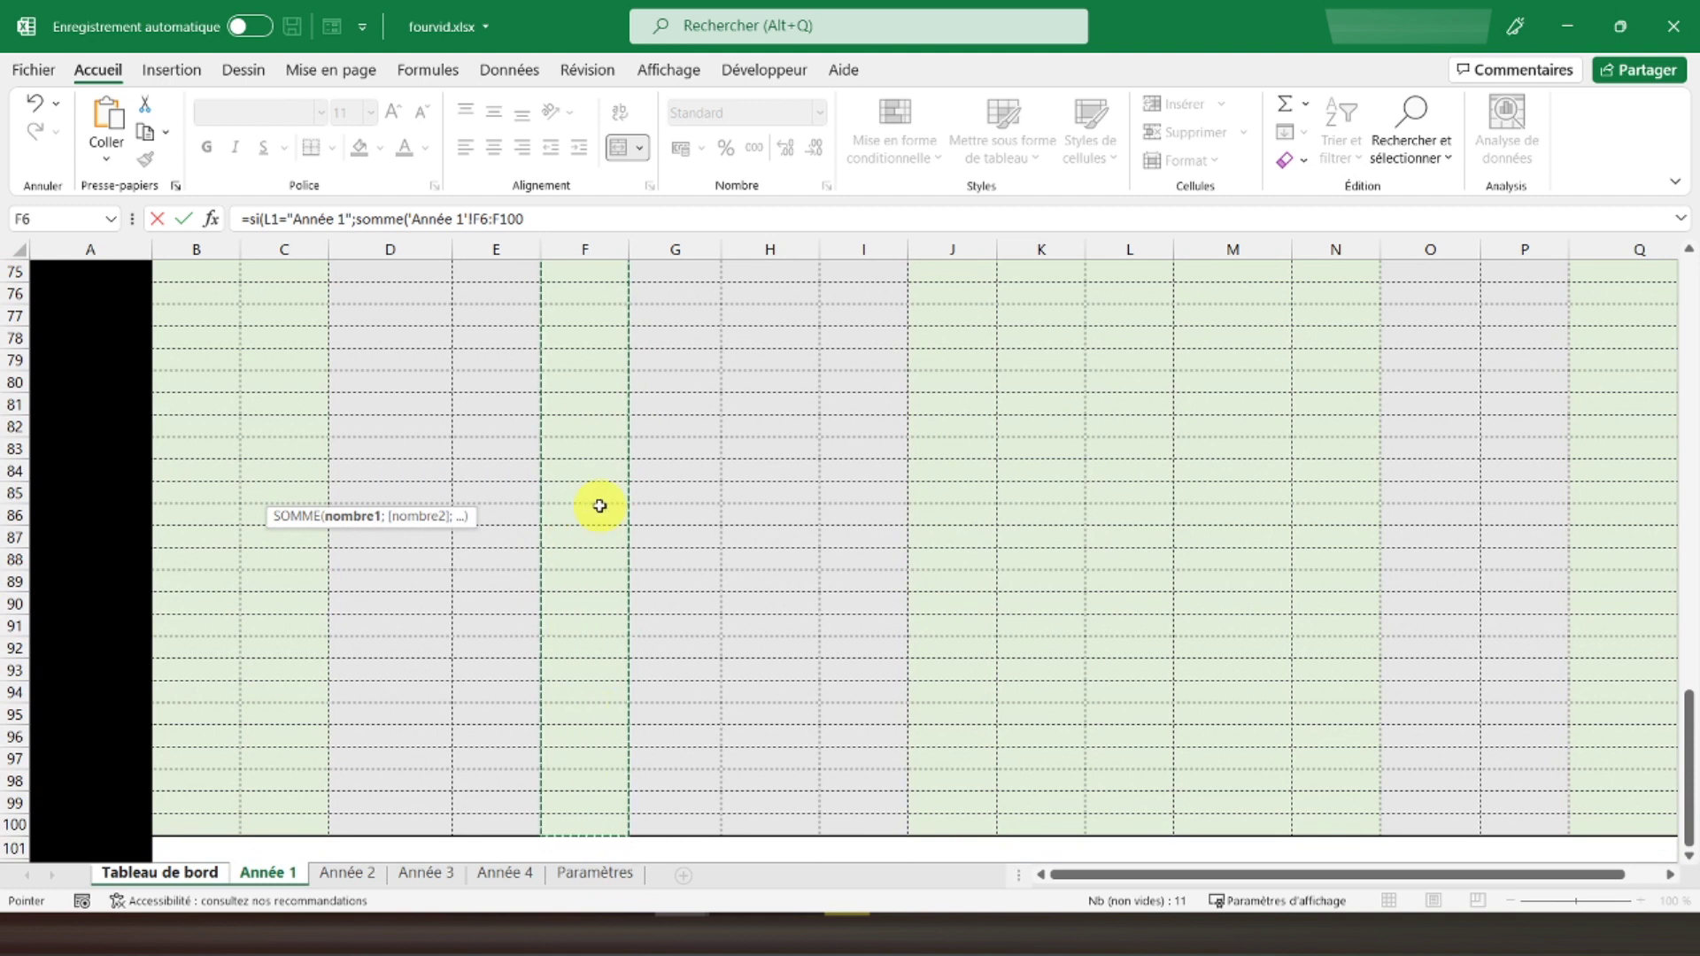
{"action": "type", "text": ")"}
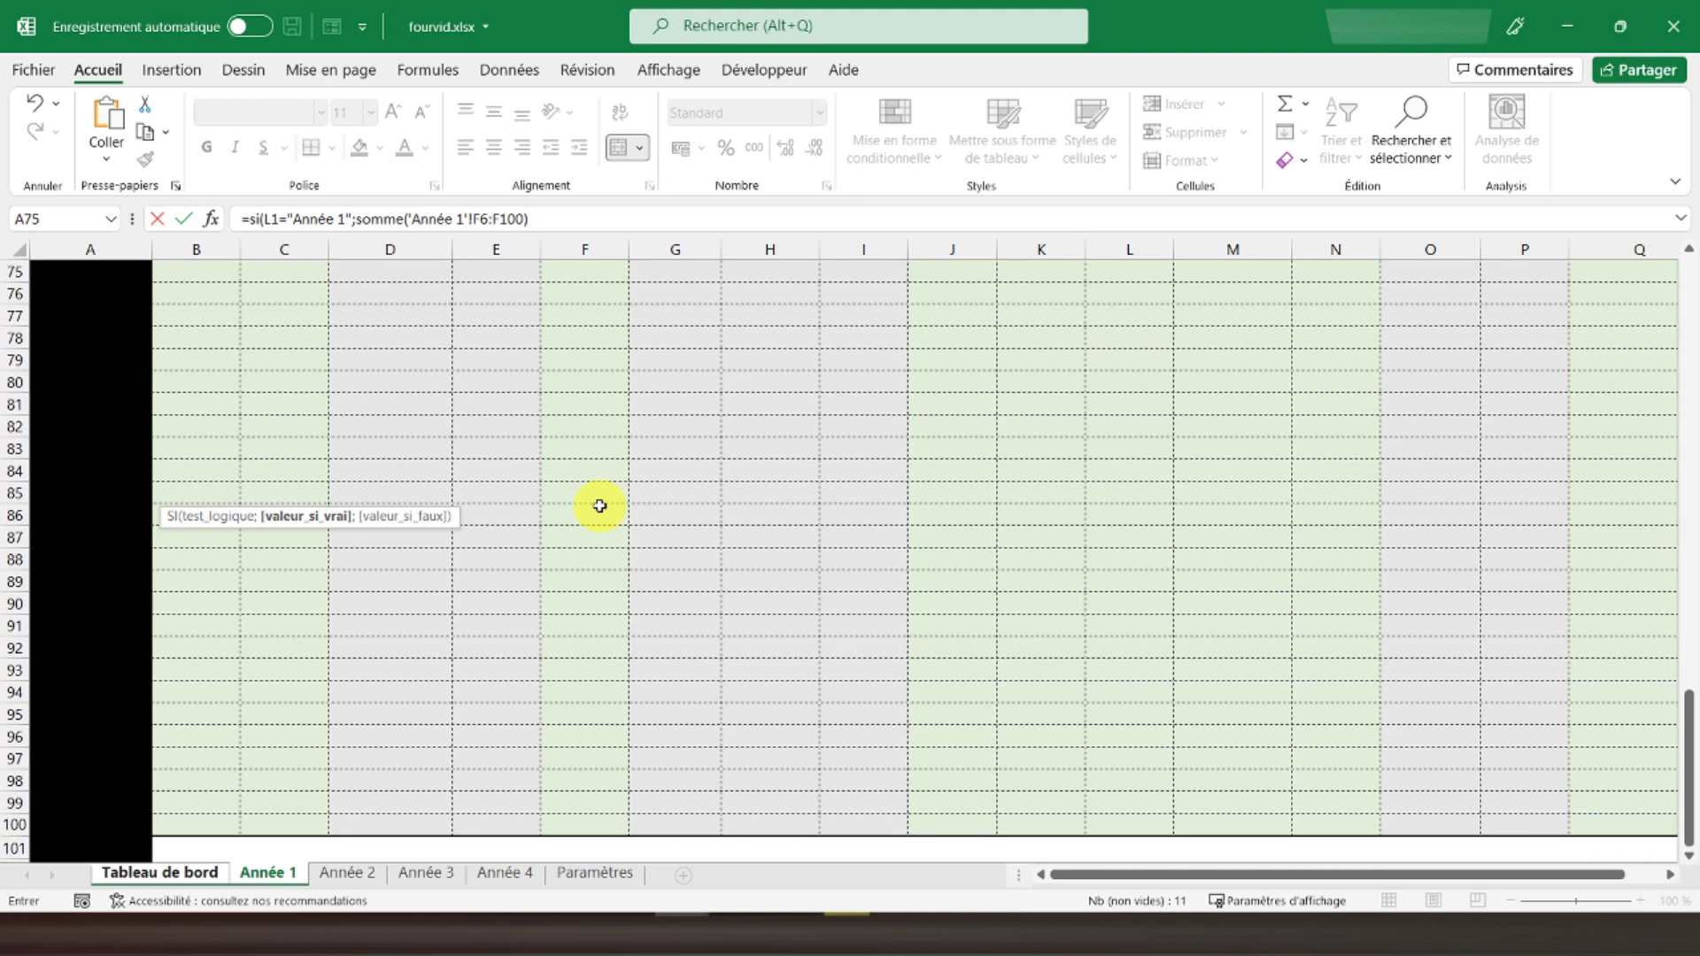
{"action": "left_click", "coordinate": [600, 251]}
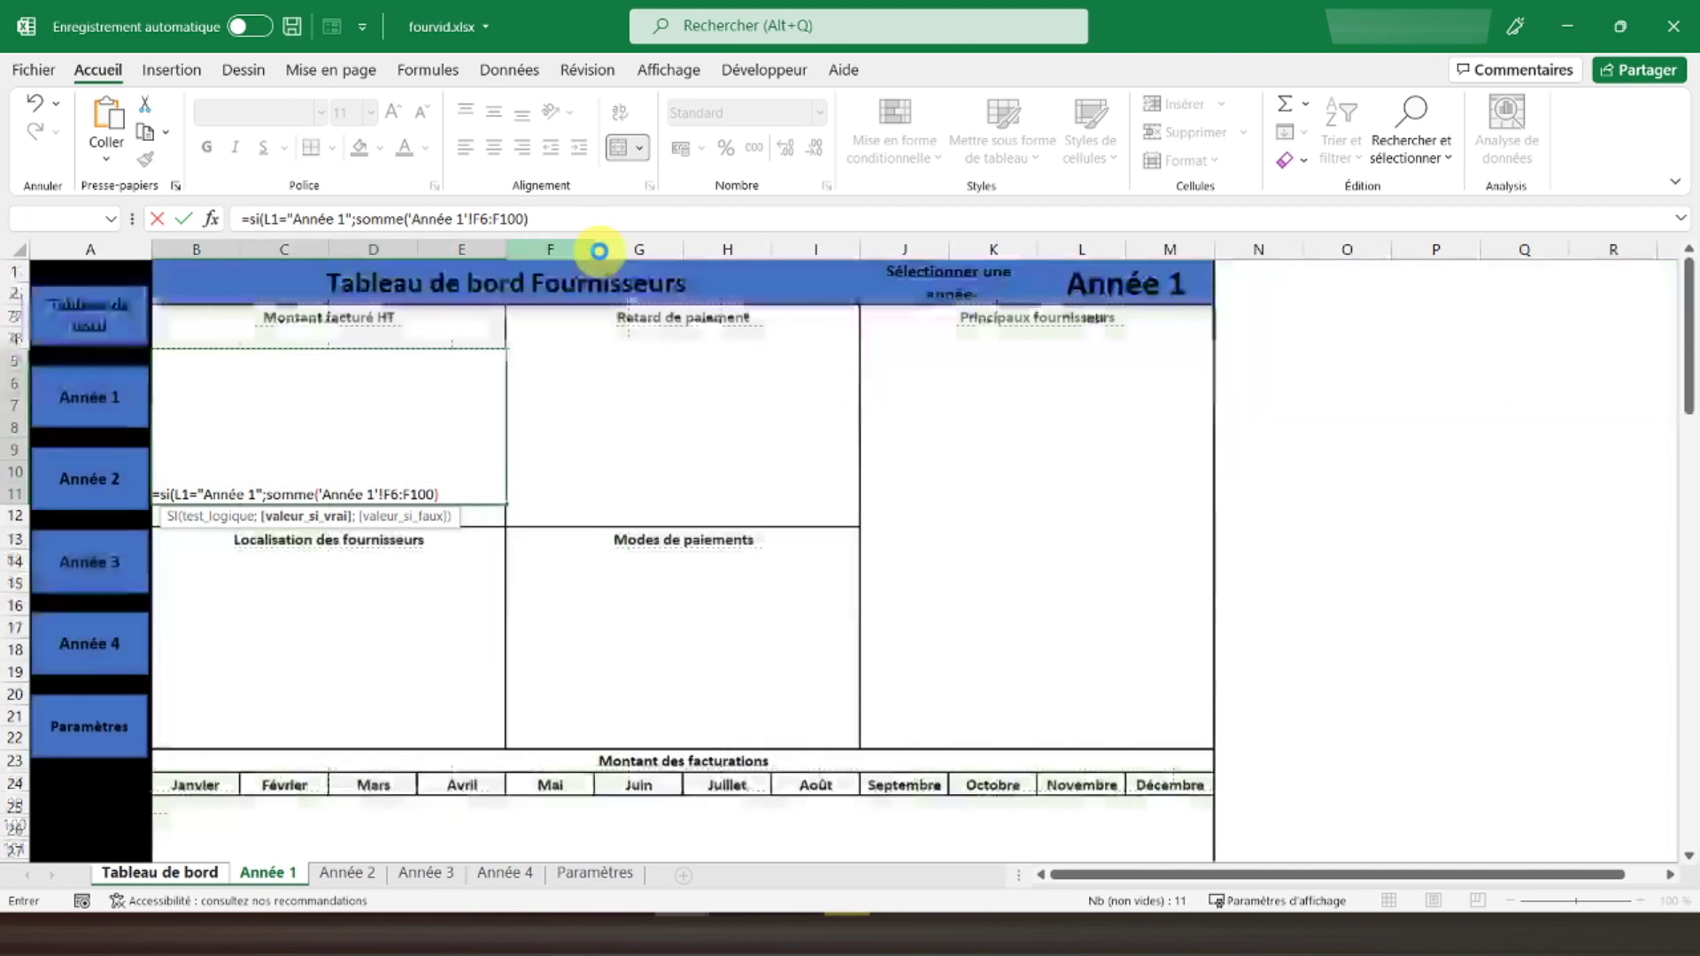
{"action": "left_click", "coordinate": [797, 549]}
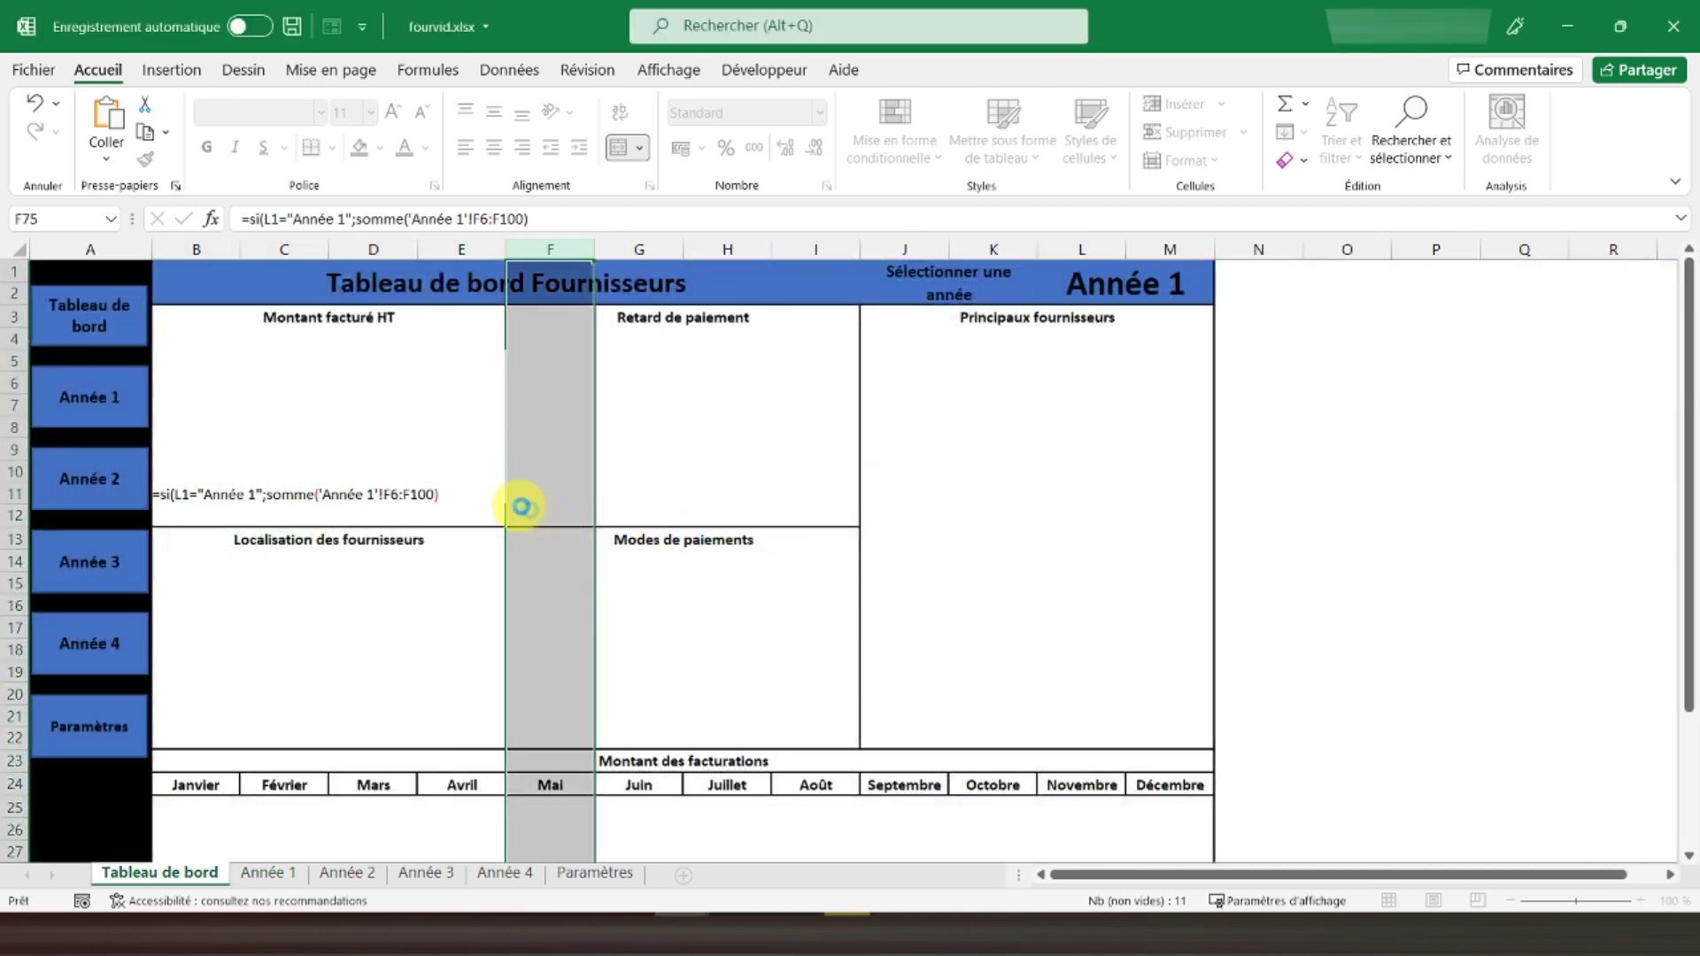
{"action": "left_click", "coordinate": [311, 501]}
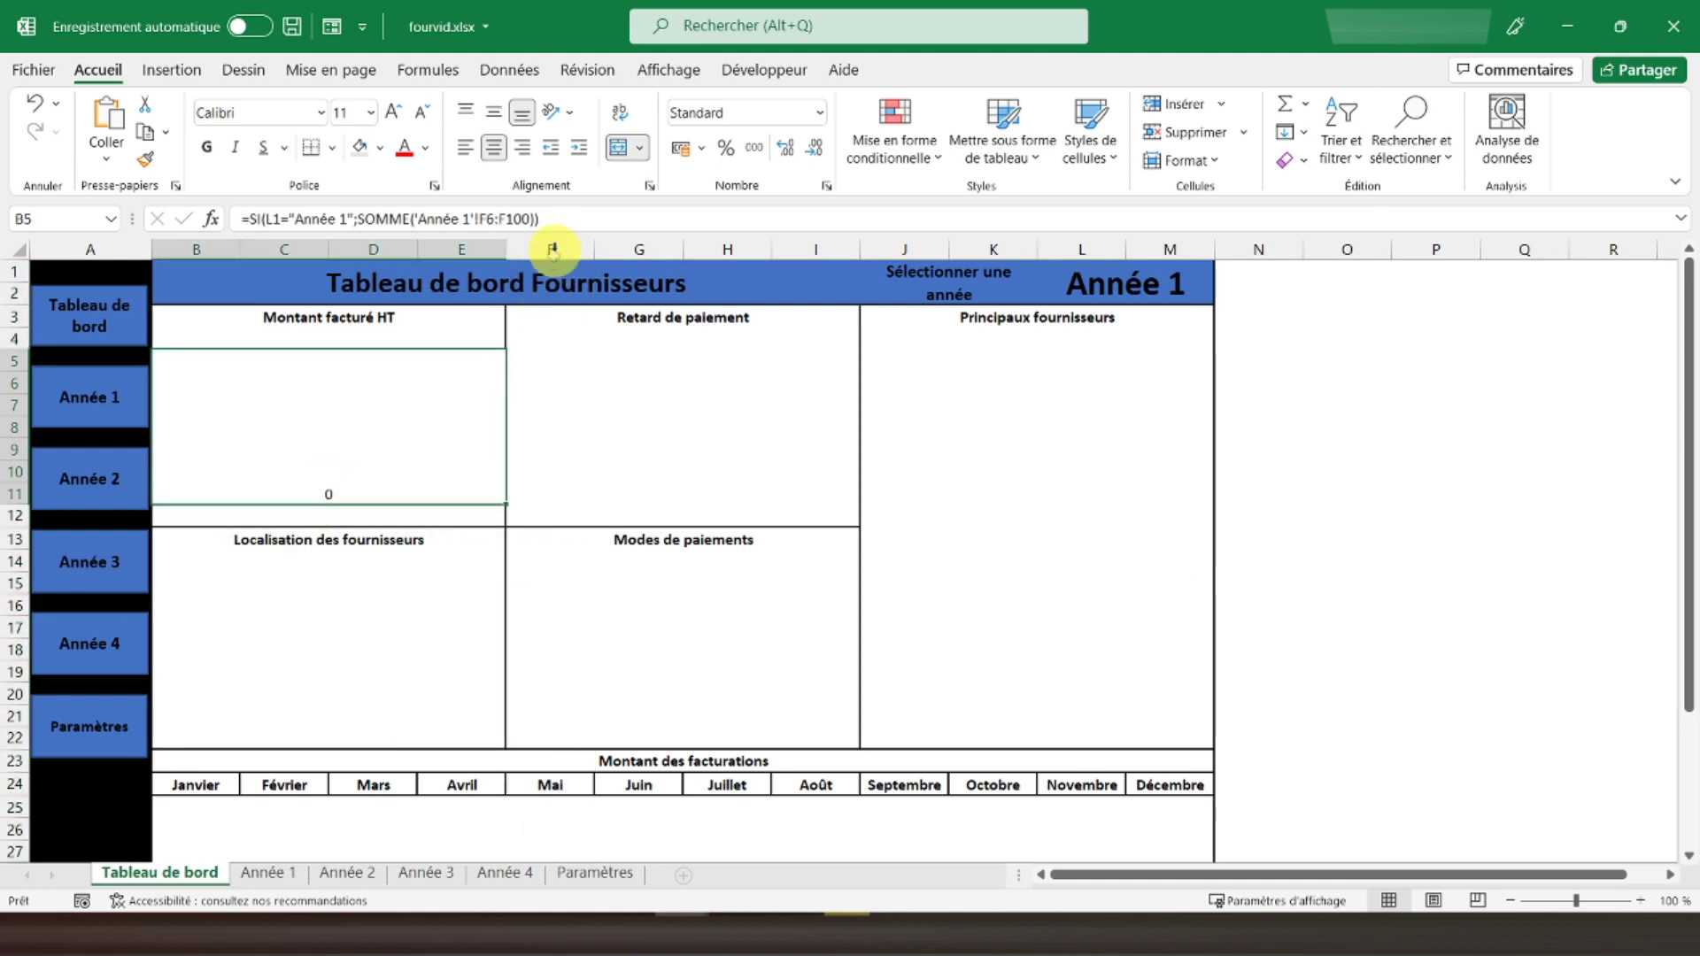
Replace the summed range in B5's formula with the whole column F of Année 1, giving SOMME('Année 1'!F:F).
{"action": "left_click_drag", "start_coordinate": [561, 222], "coordinate": [412, 223]}
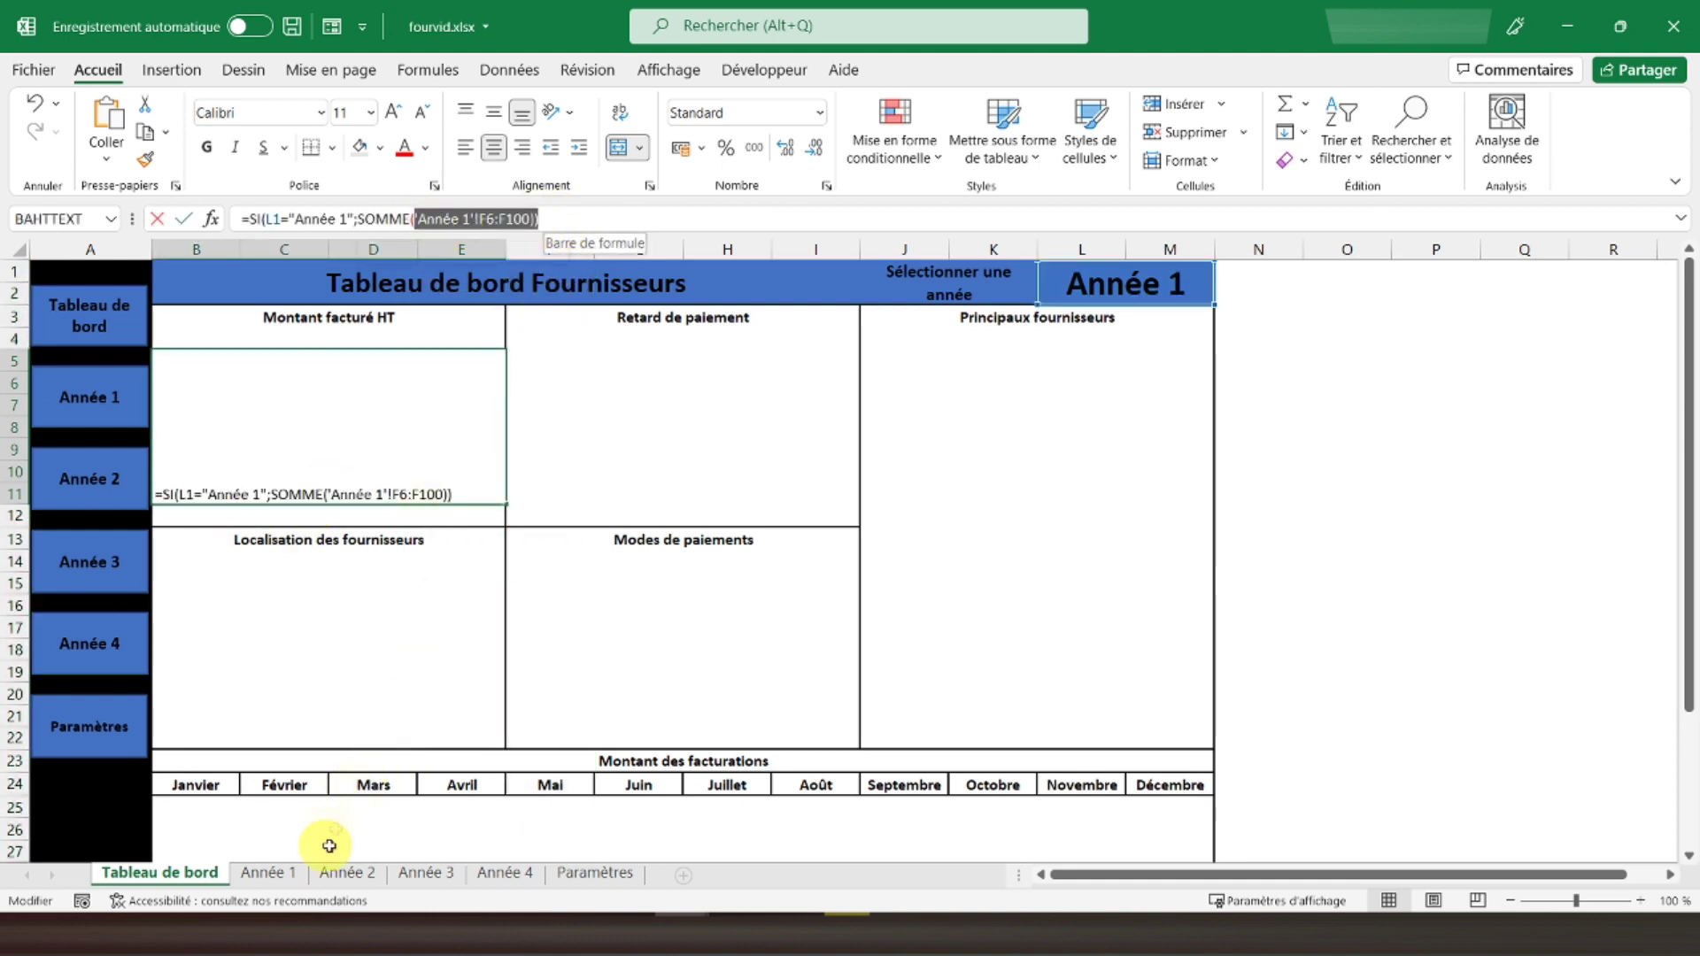
{"action": "left_click", "coordinate": [267, 872]}
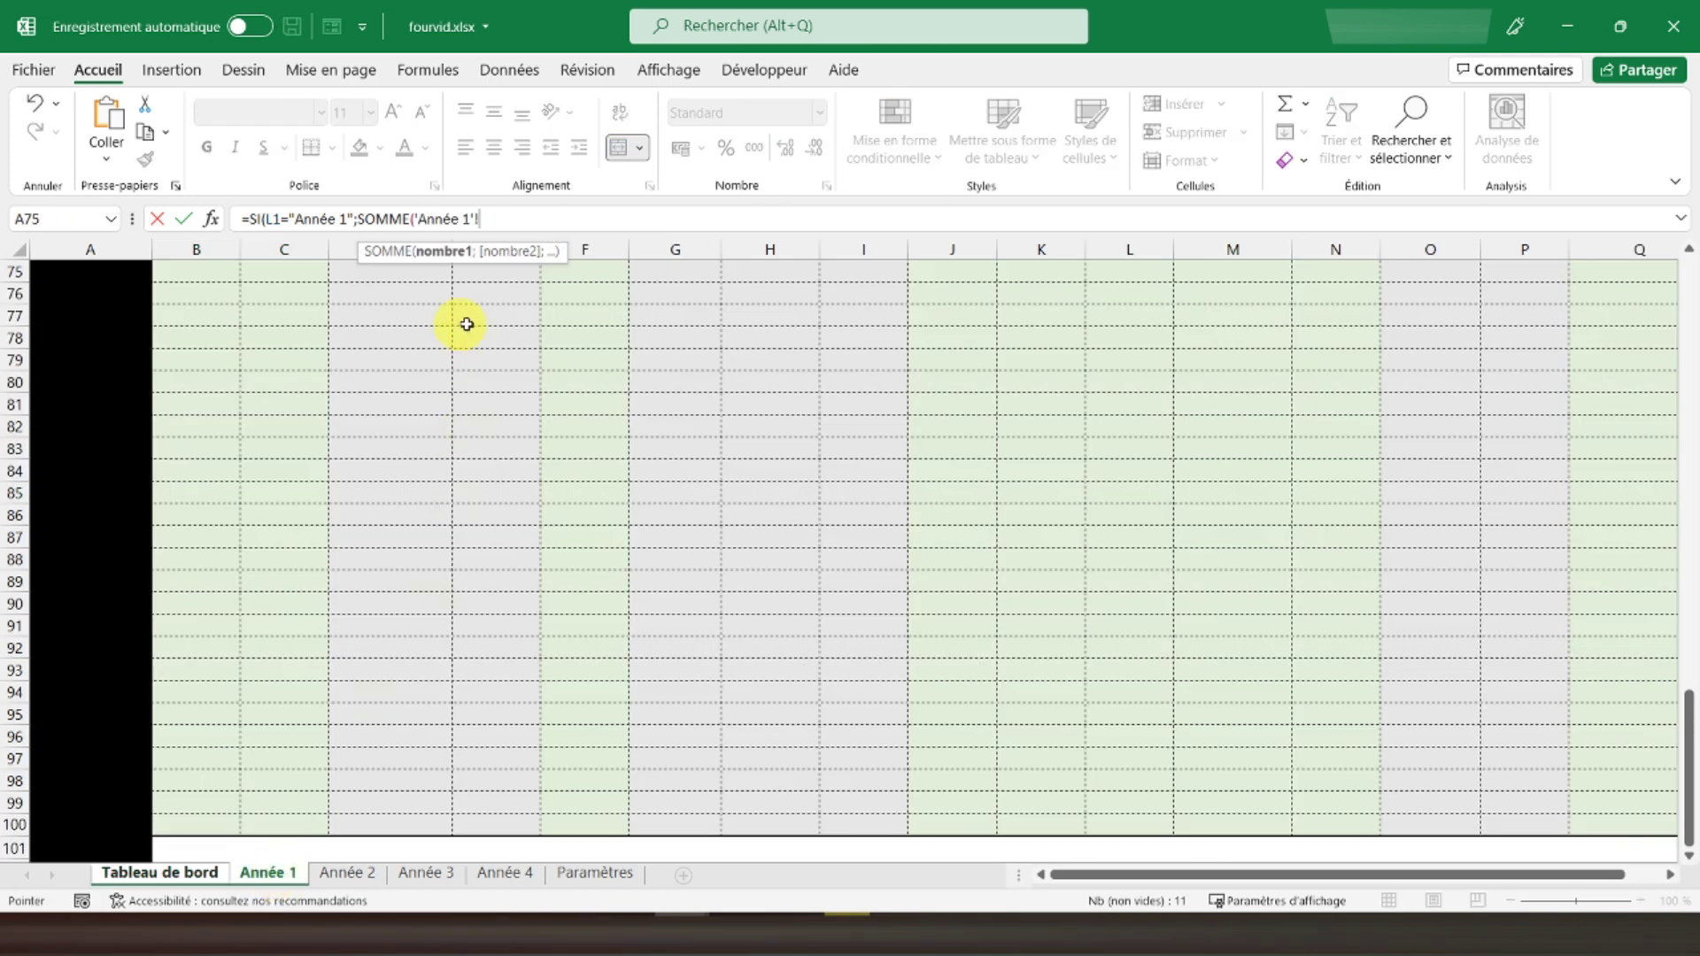
{"action": "left_click", "coordinate": [580, 249]}
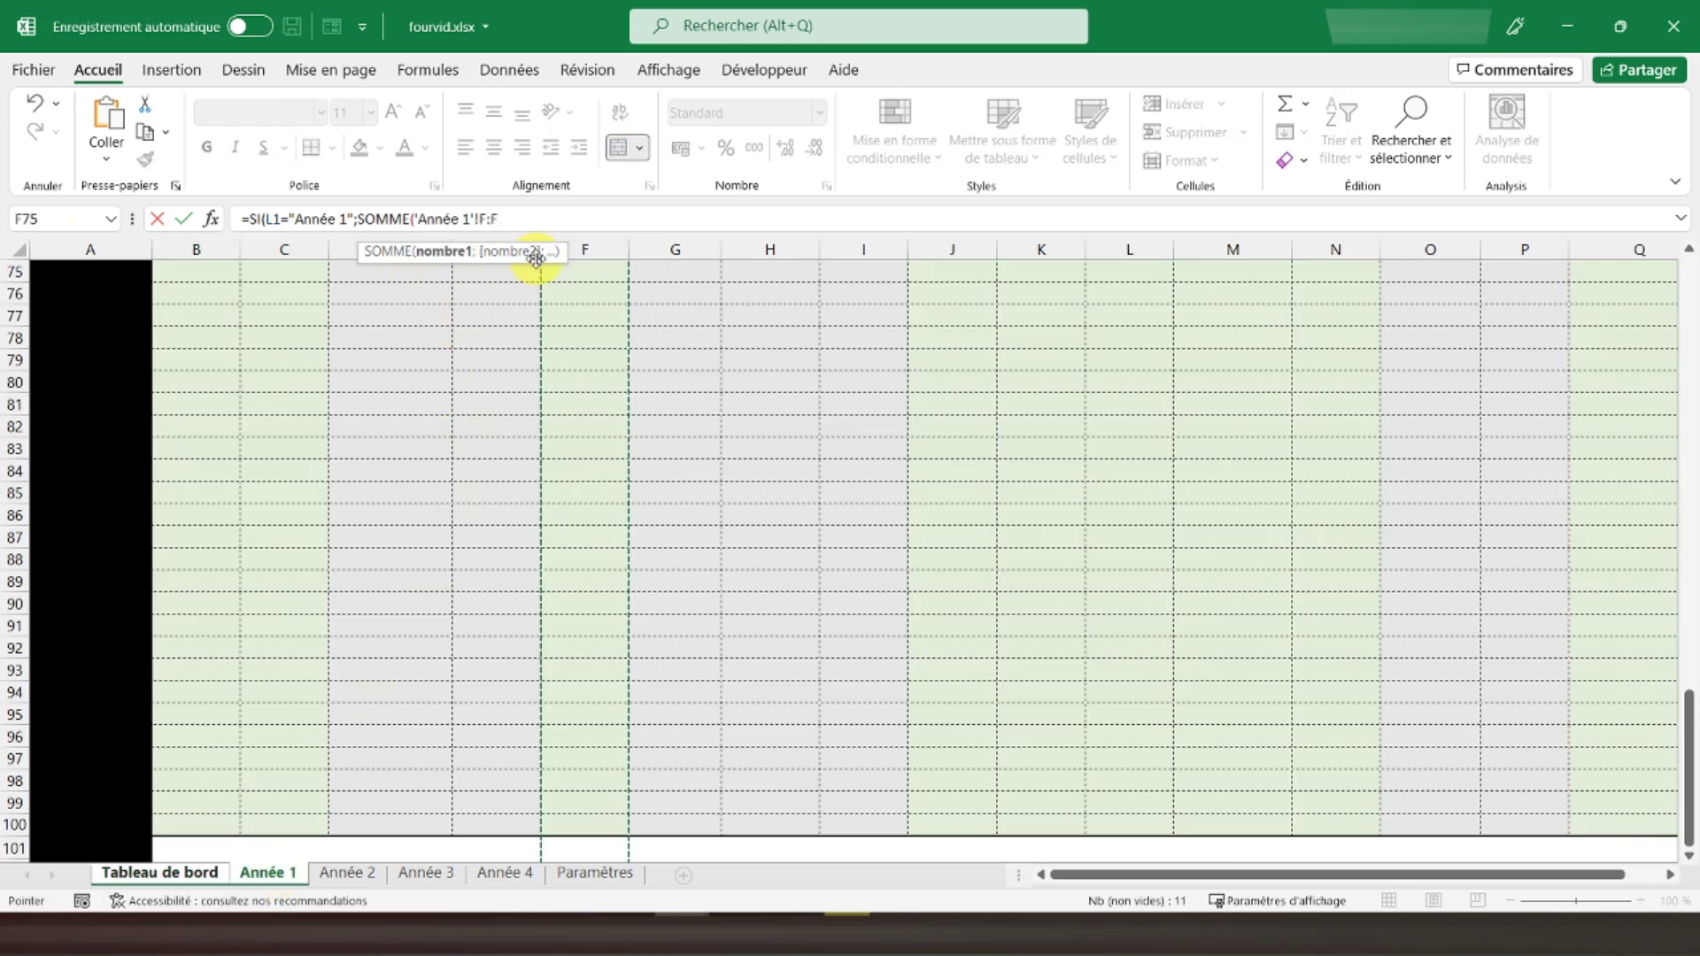
{"action": "type", "text": ")"}
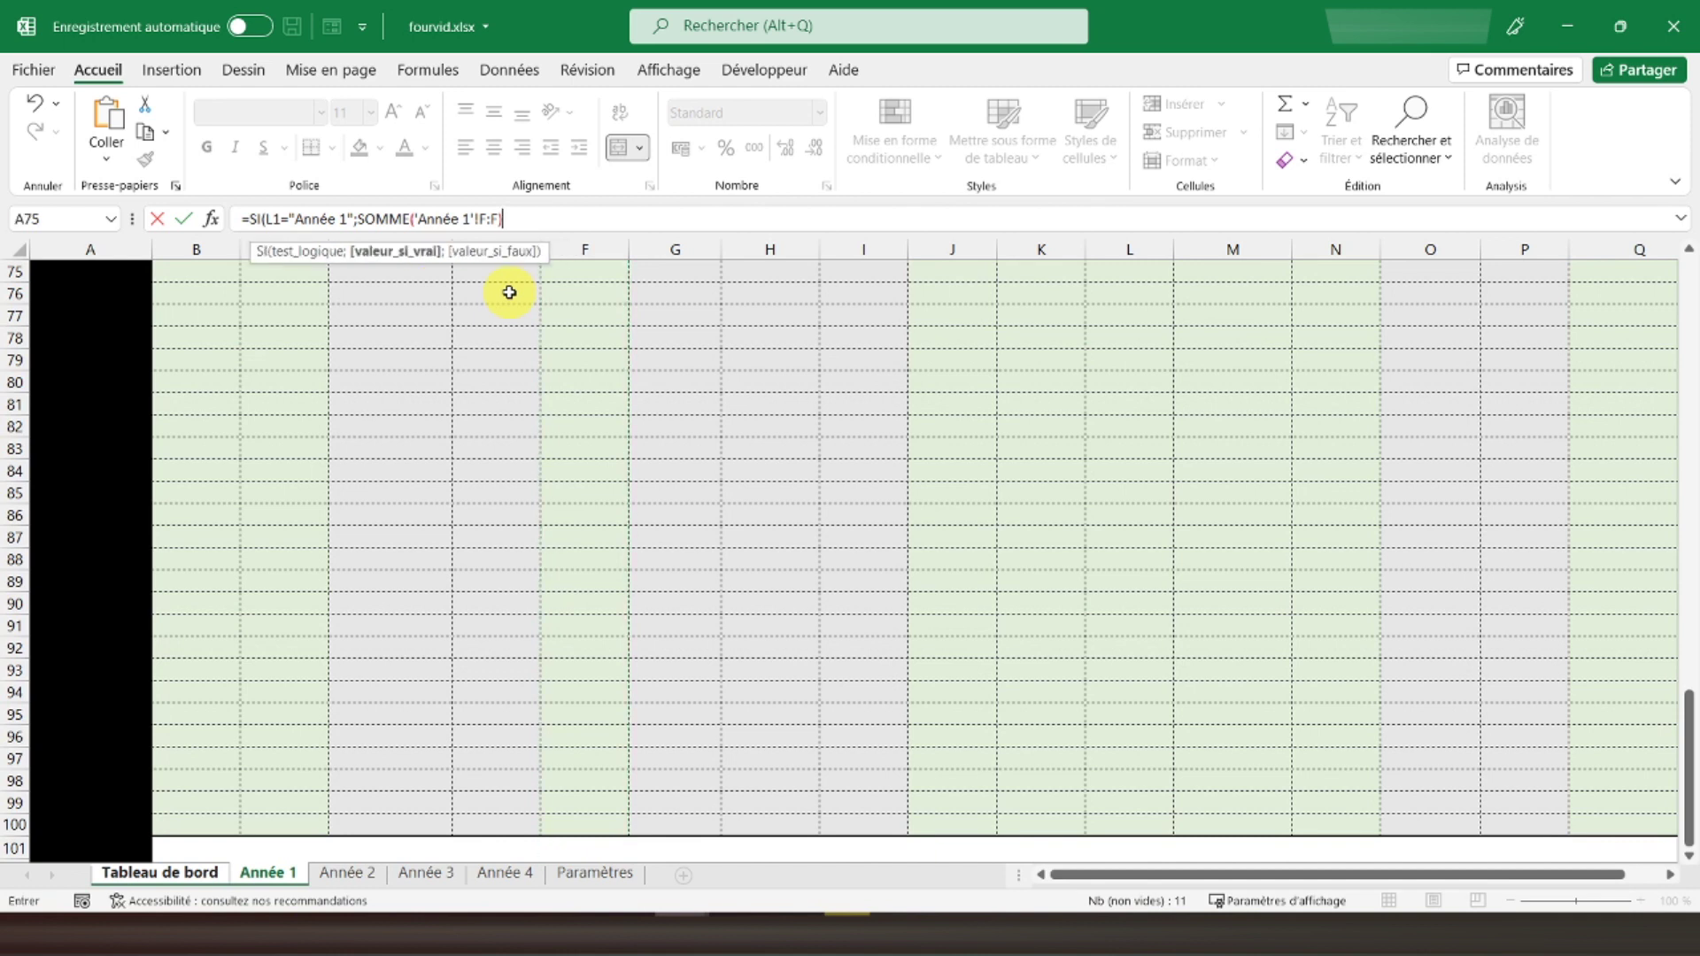
Add a nested SI as the formula's value-if-false argument, with the condition L1="Année 2".
{"action": "type", "text": ";"}
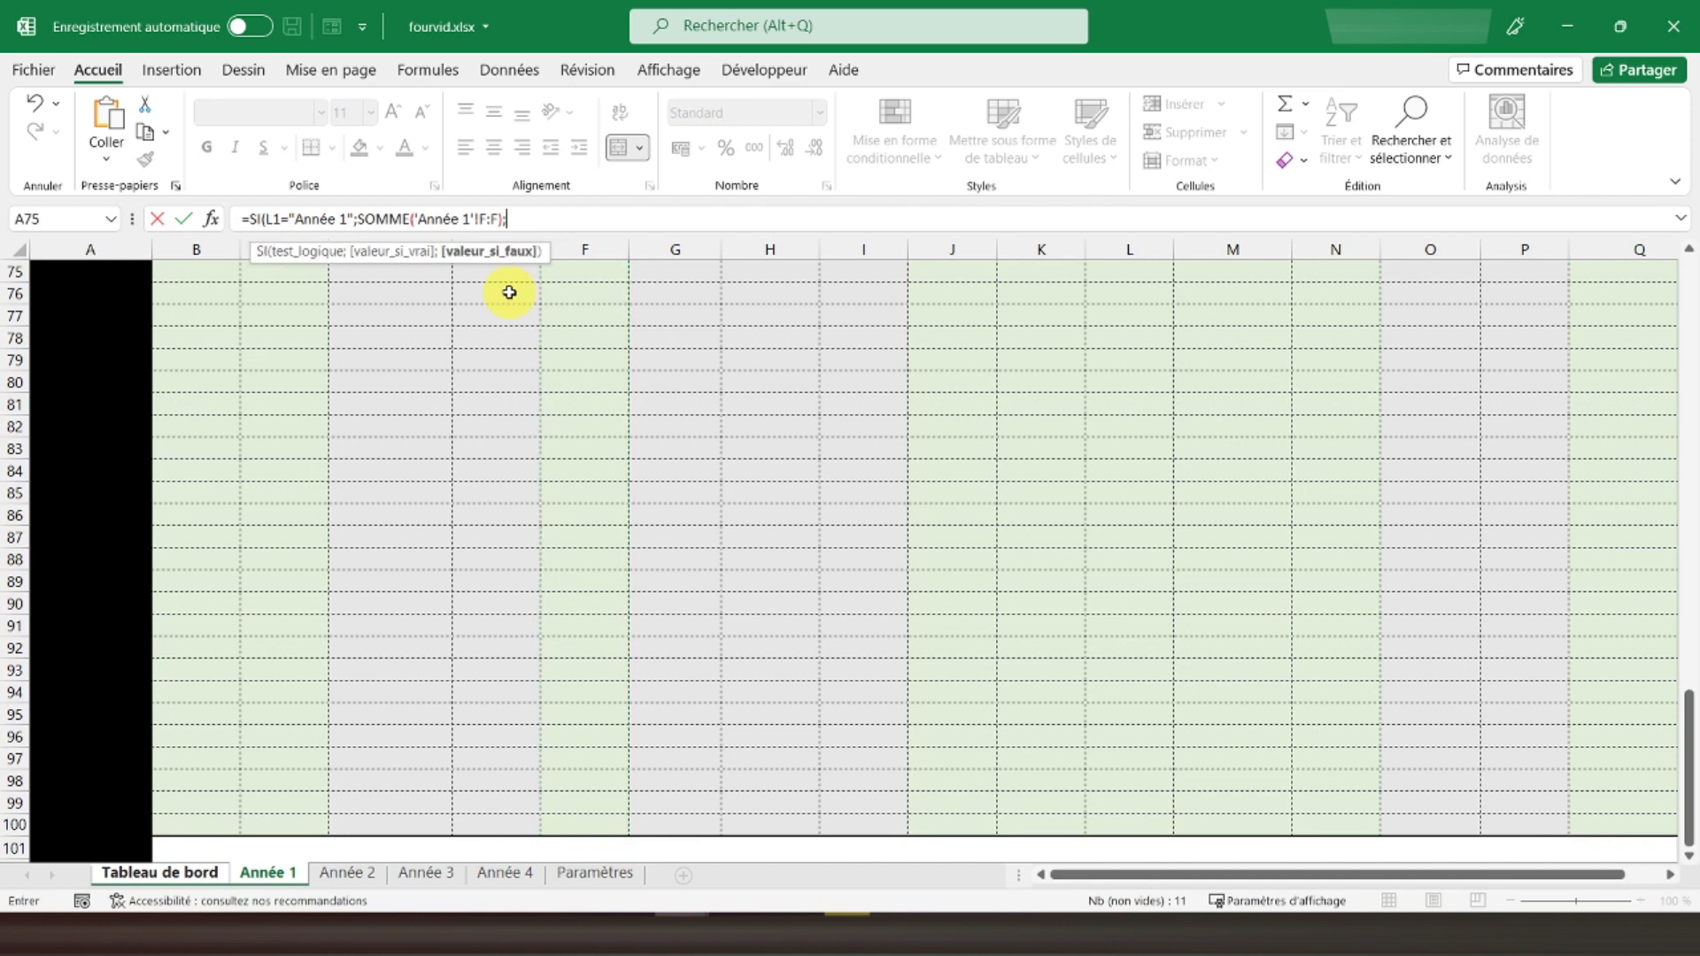
{"action": "type", "text": "si"}
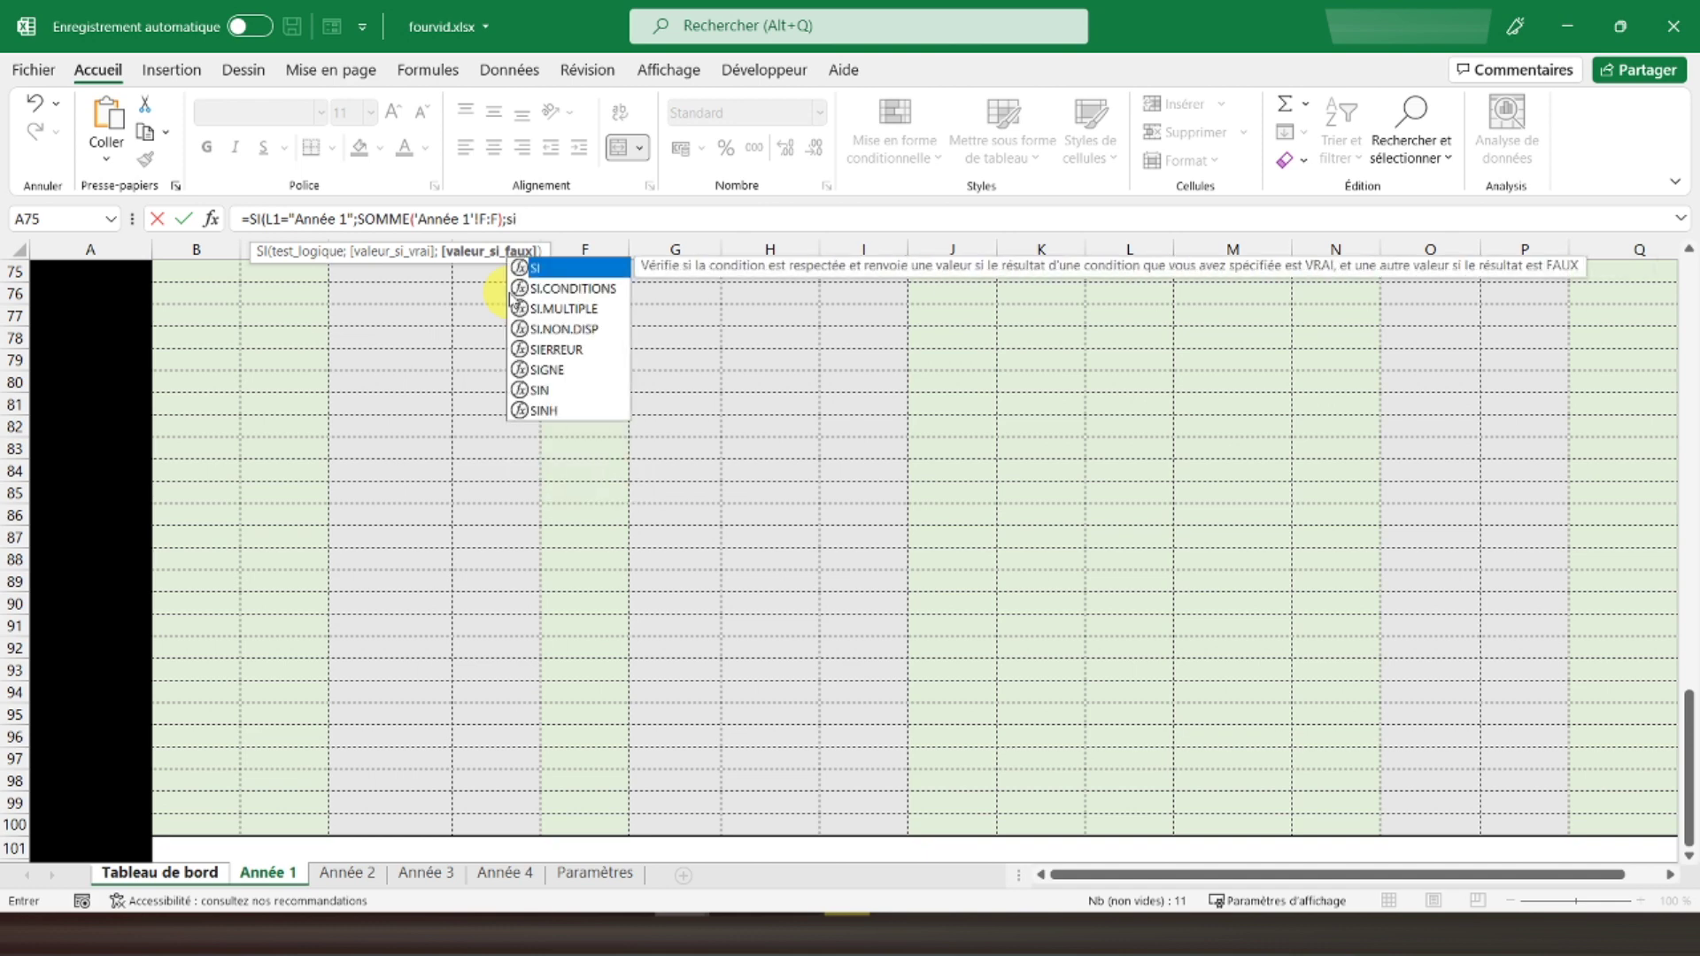
{"action": "type", "text": "(L1"}
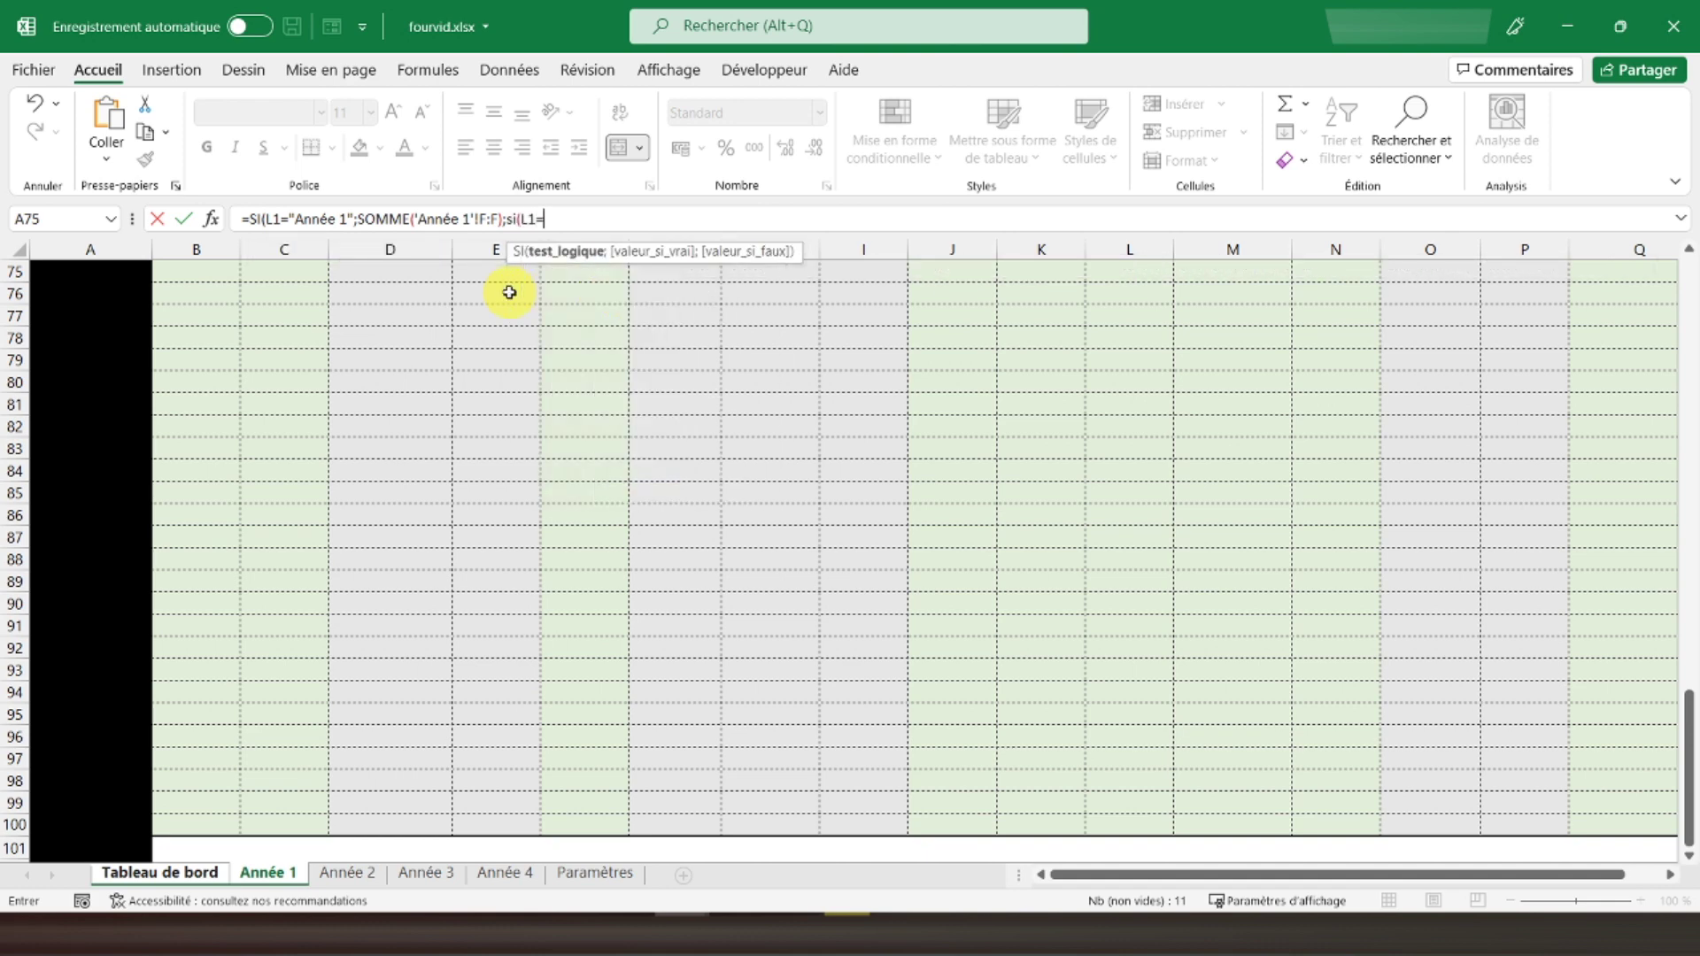
{"action": "type", "text": "=\"Année 2\";"}
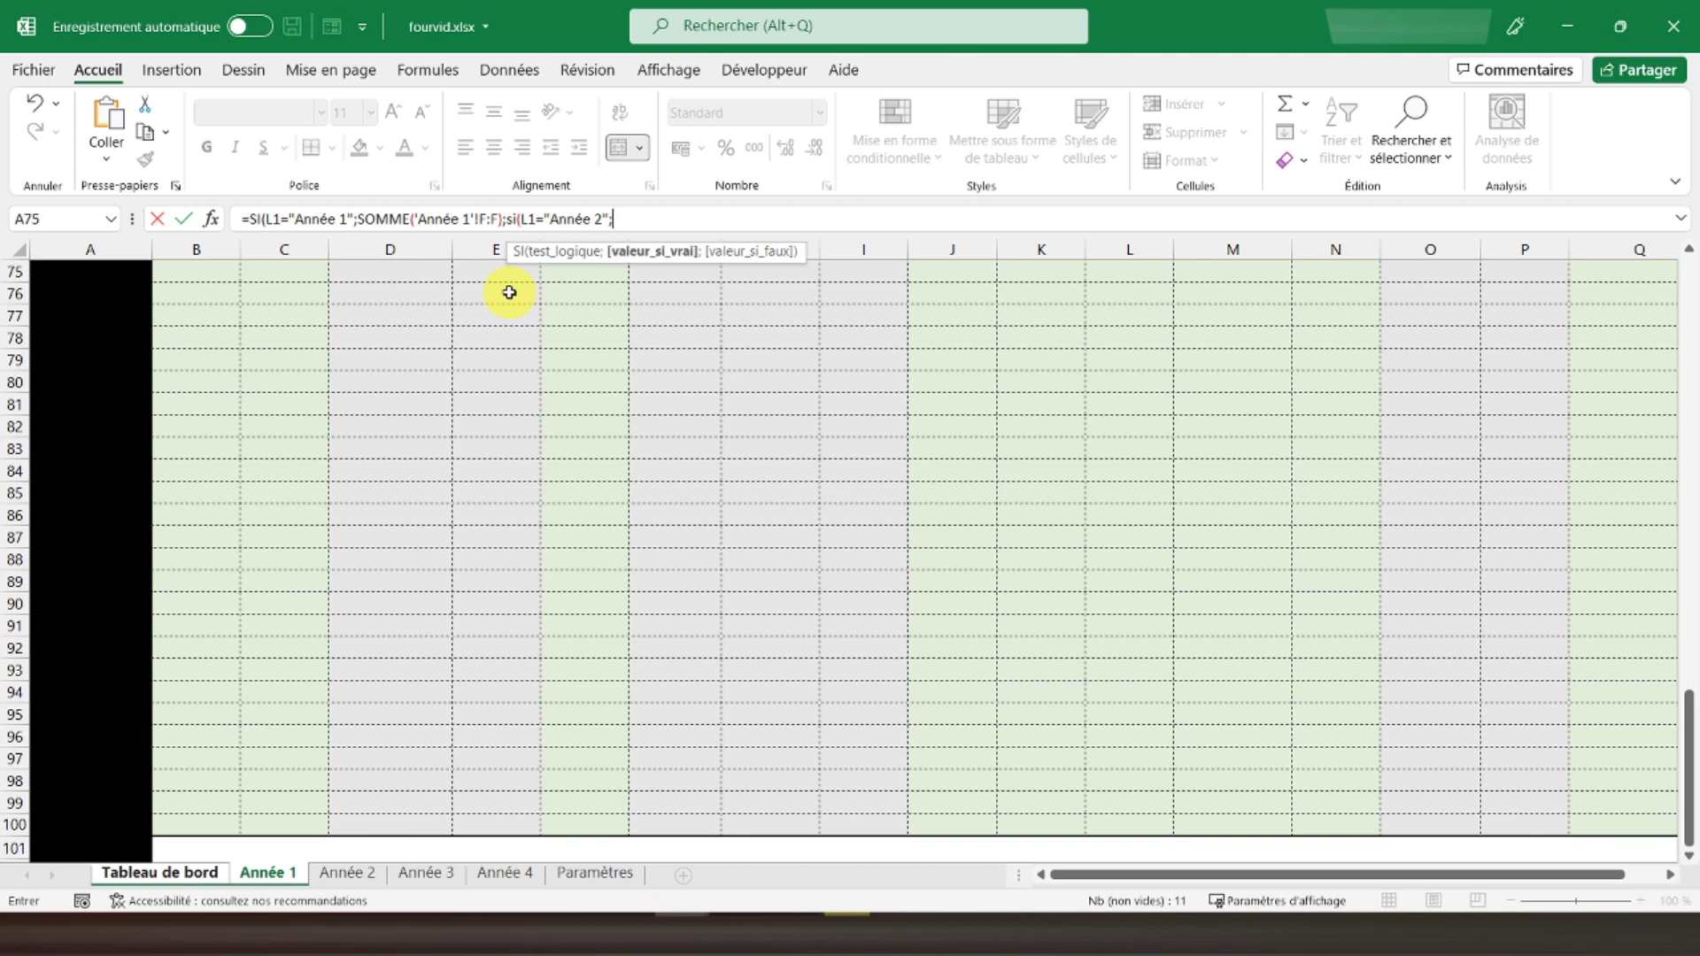
Copy the Année 1 sum into the nested SI and change it to SOMME('Année 2'!F:F), followed by a semicolon.
{"action": "left_click_drag", "start_coordinate": [360, 222], "coordinate": [503, 219]}
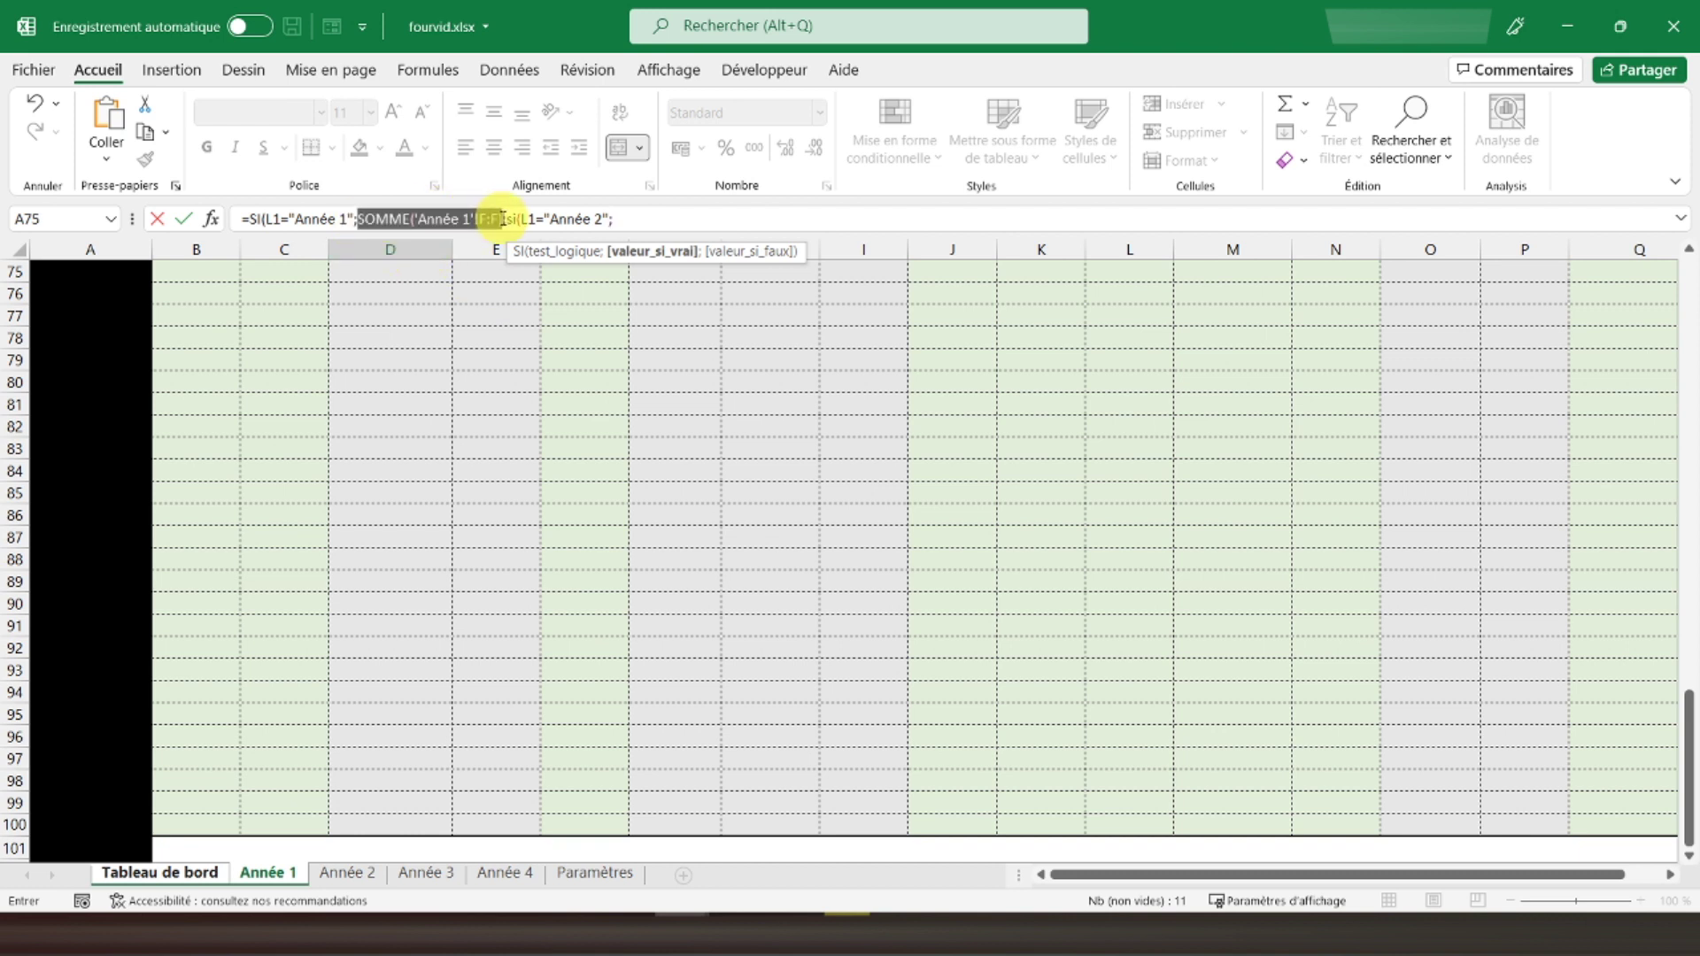
{"action": "key", "text": "ctrl+c"}
{"action": "left_click", "coordinate": [635, 219]}
{"action": "key", "text": "ctrl+v"}
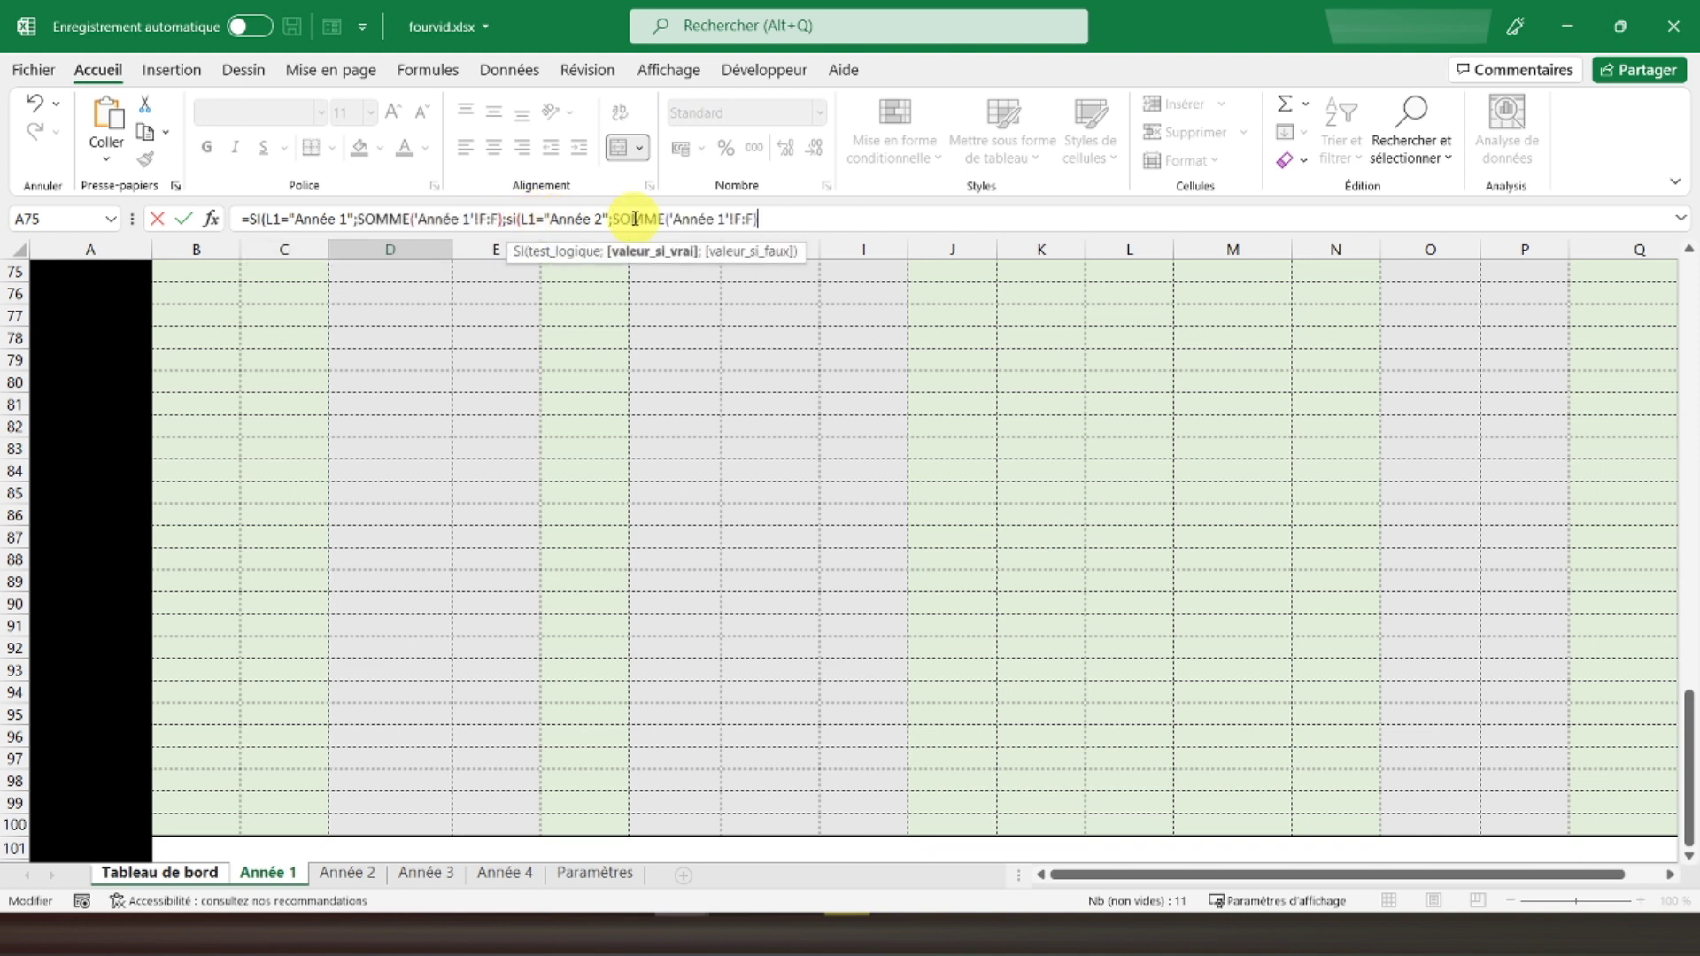
{"action": "left_click", "coordinate": [728, 219]}
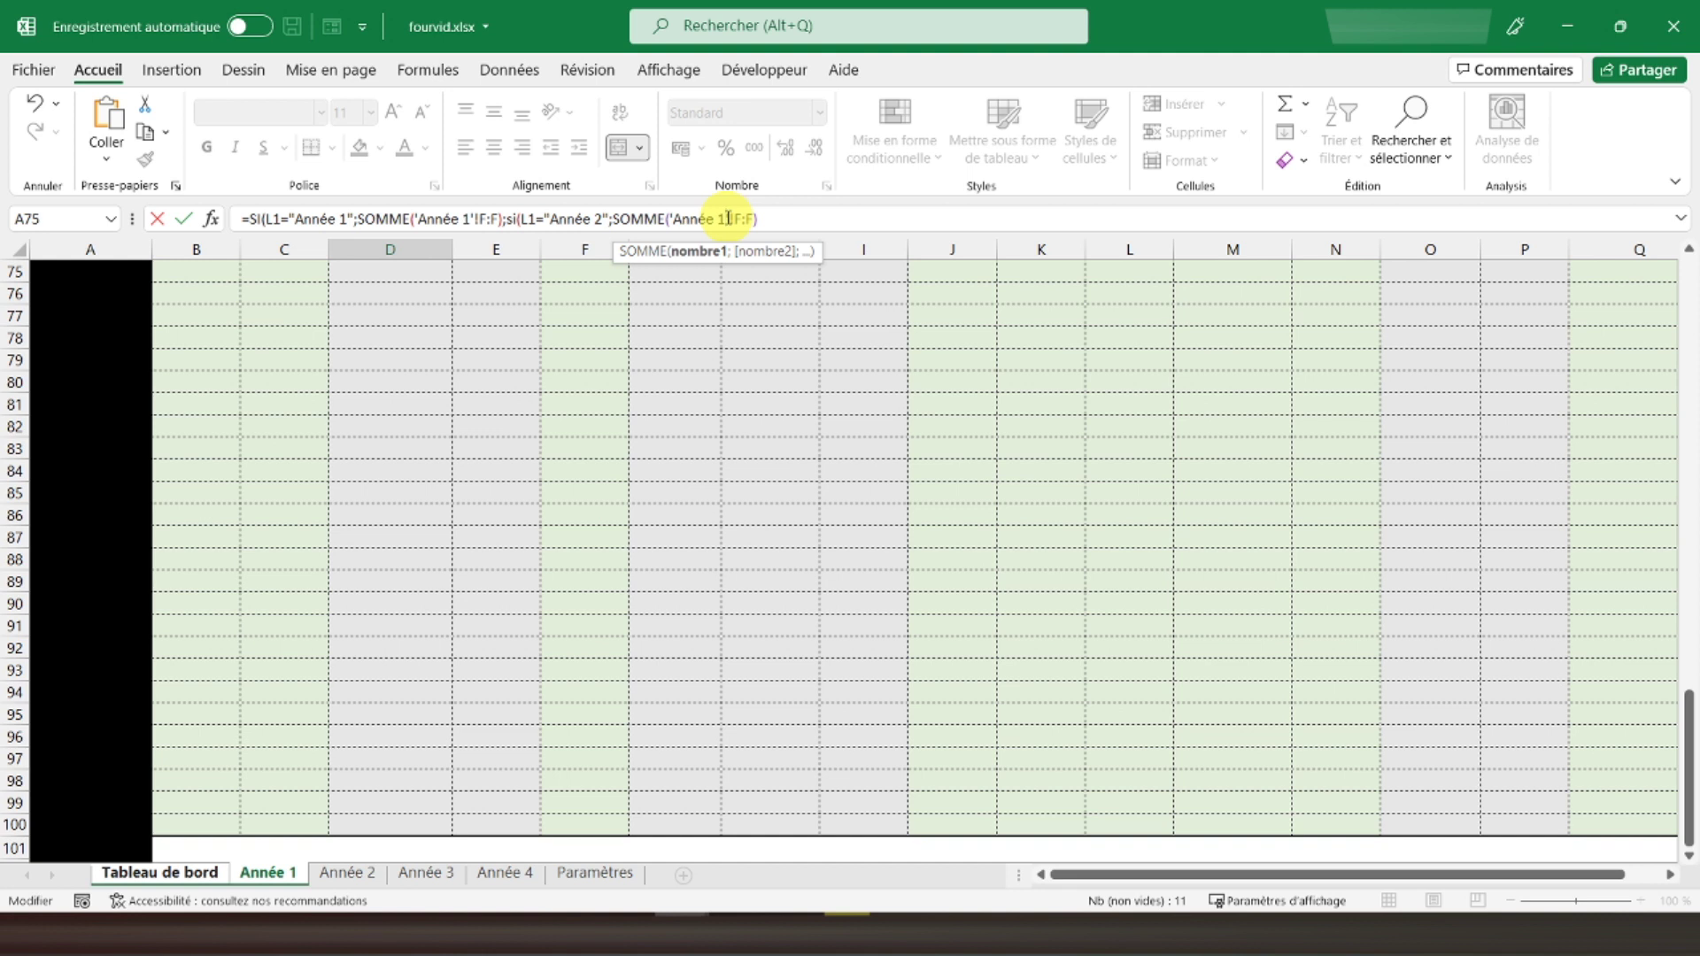
{"action": "key", "text": "BackSpace"}
{"action": "type", "text": "2"}
{"action": "left_click", "coordinate": [773, 223]}
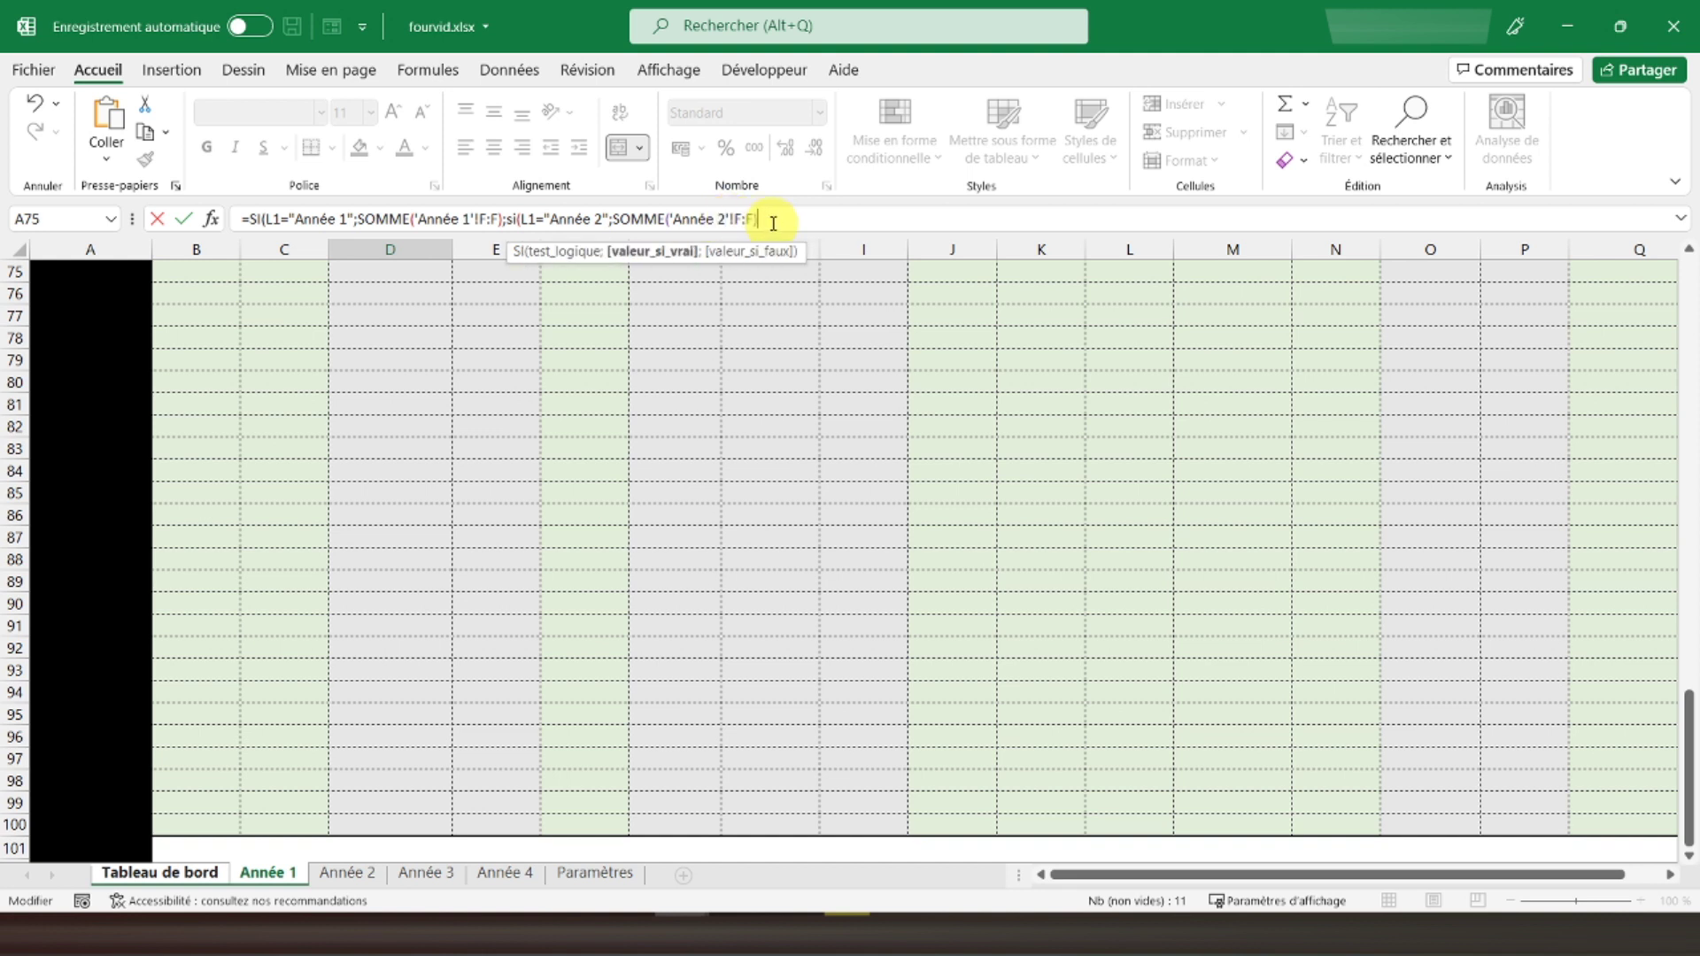
{"action": "type", "text": ";"}
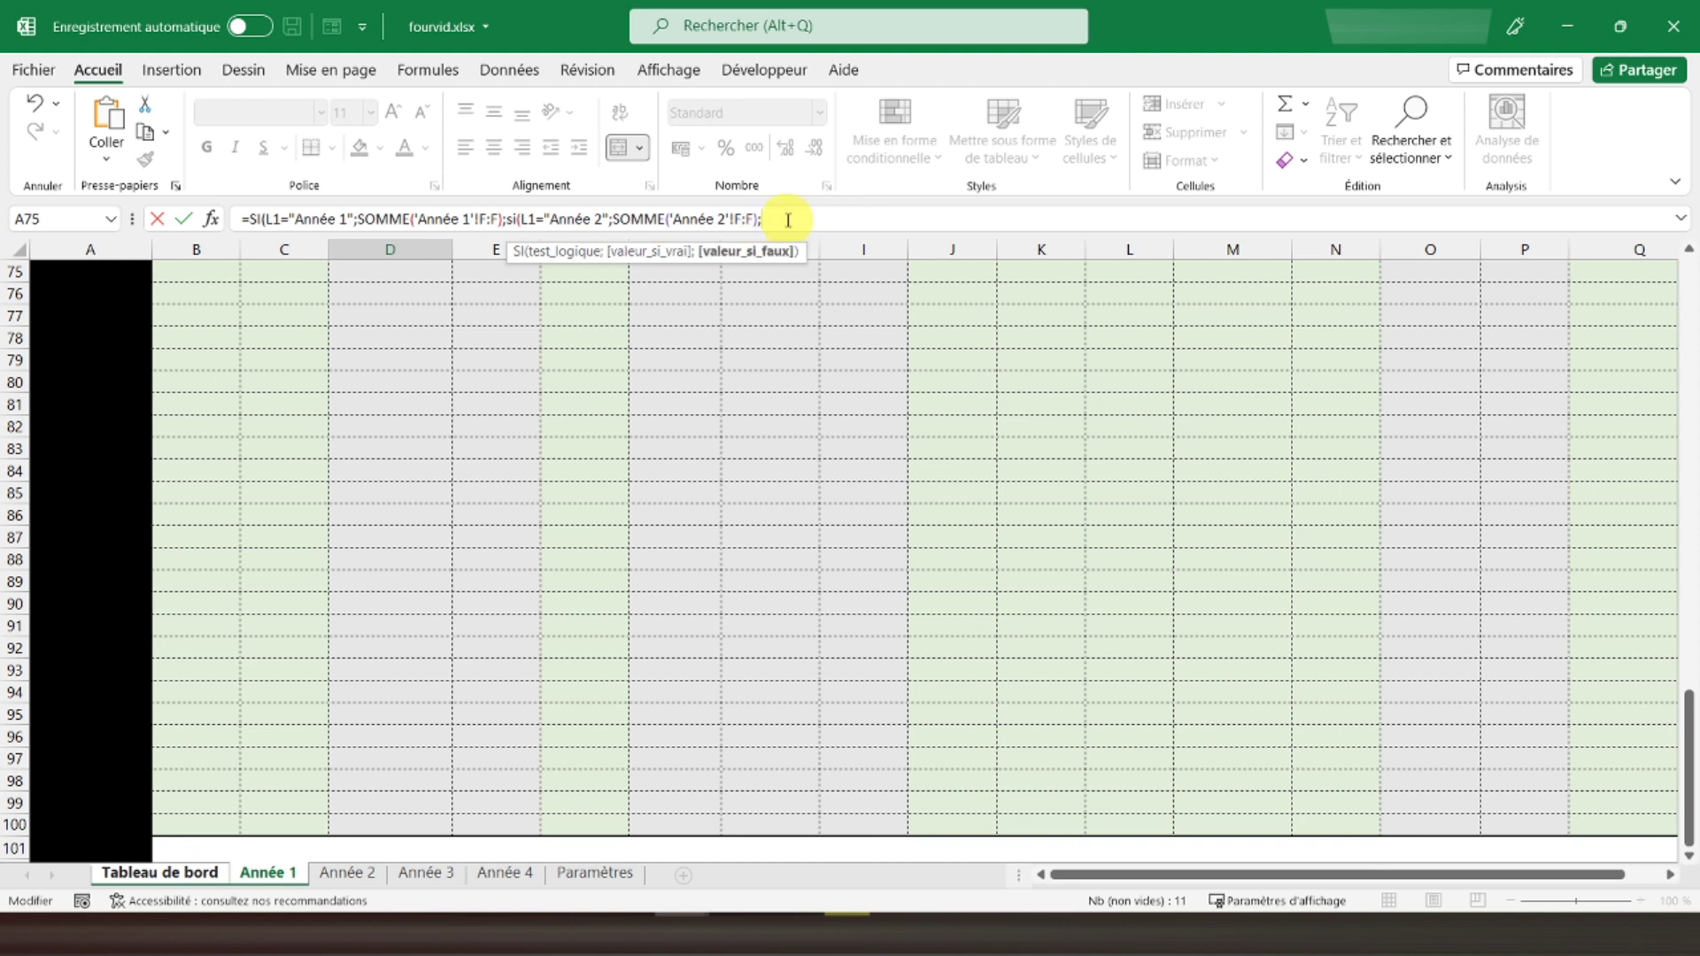
Duplicate the Année 2 SI block at the formula's end and change it to si(L1="Année 3";SOMME('Année 3'!F:F);.
{"action": "left_click_drag", "start_coordinate": [788, 219], "coordinate": [509, 221]}
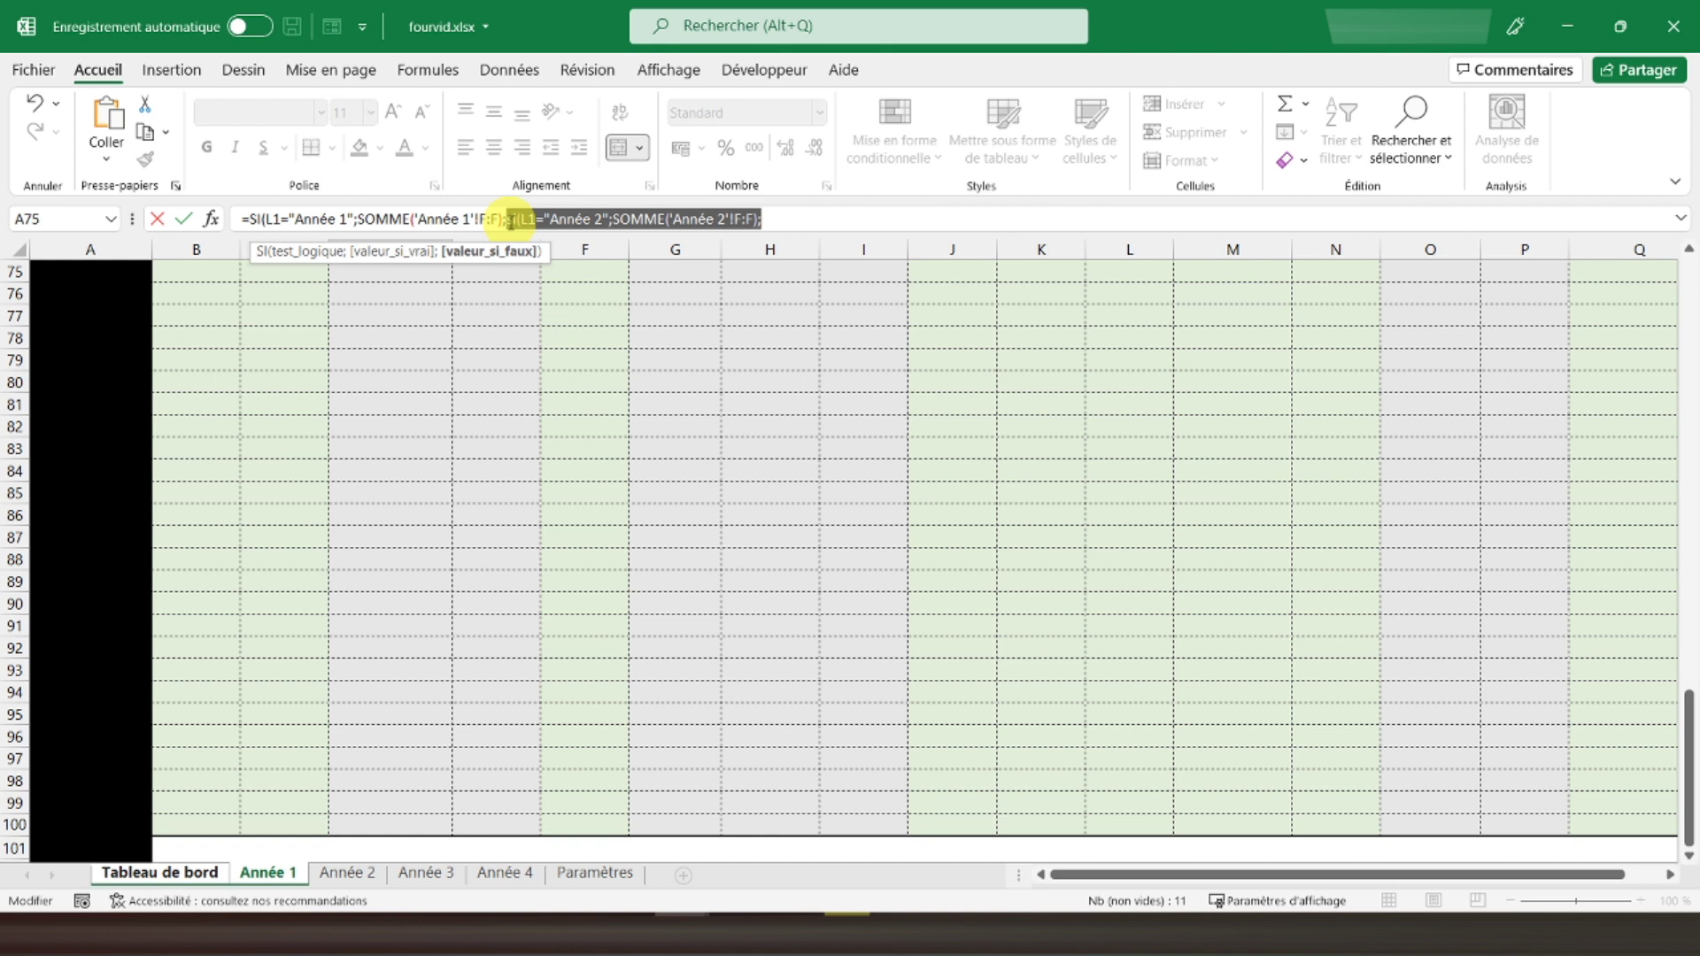
{"action": "key", "text": "ctrl+c"}
{"action": "left_click", "coordinate": [786, 221]}
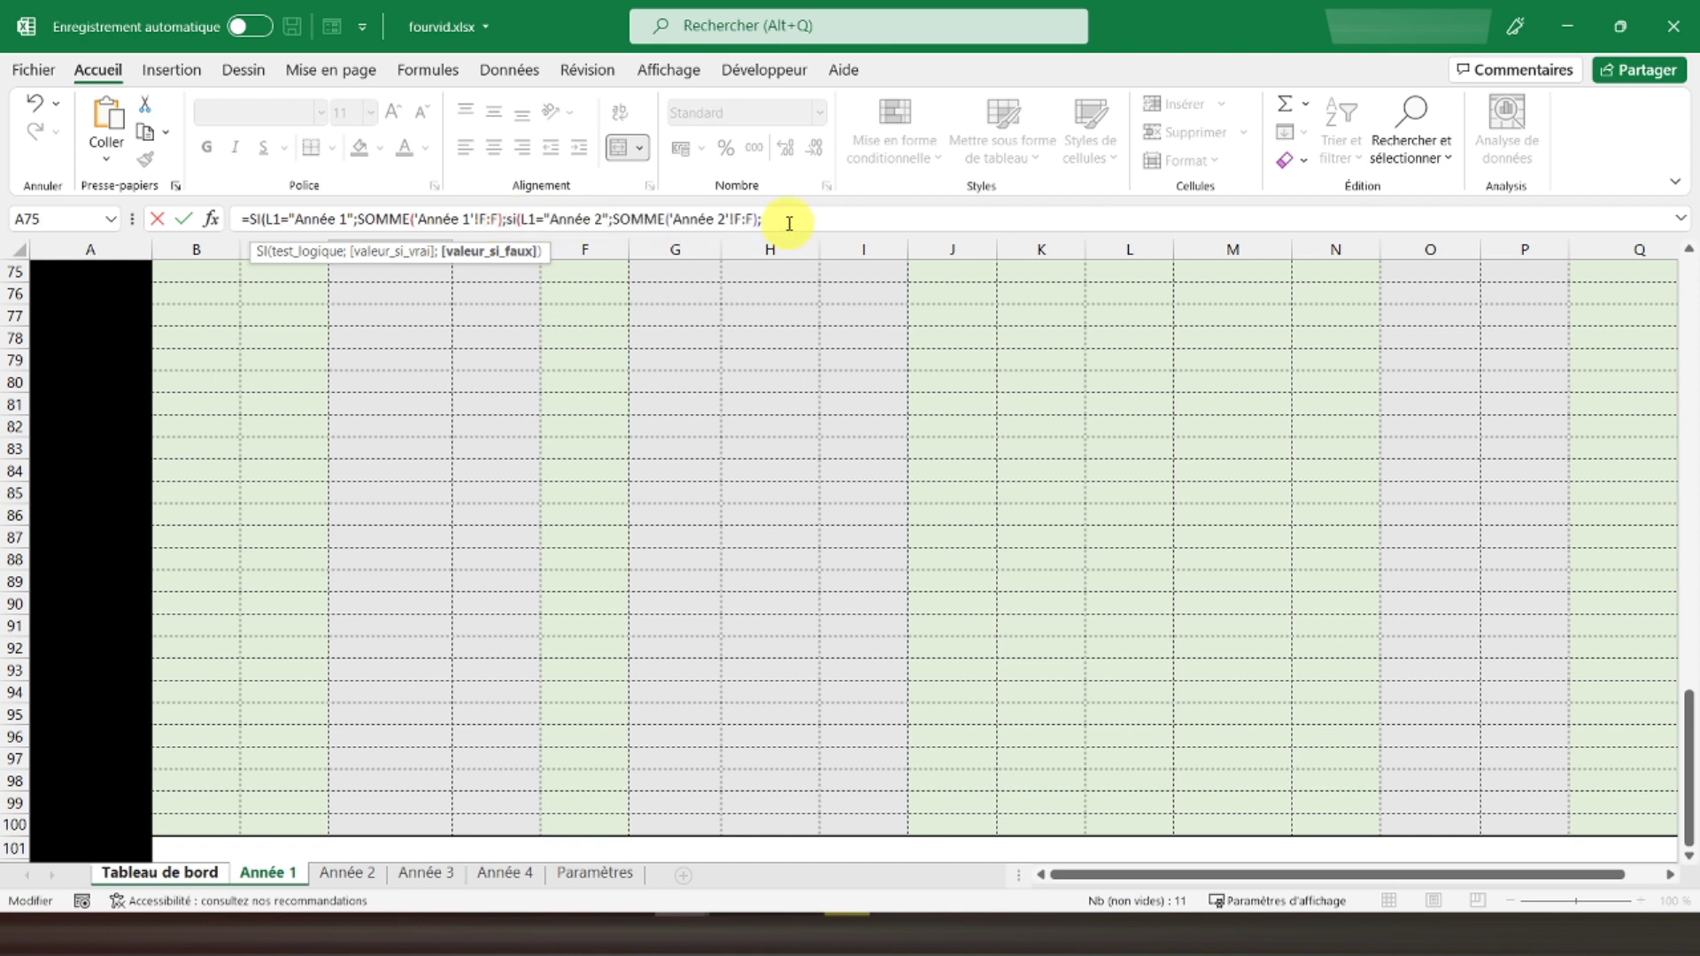
{"action": "key", "text": "ctrl+v"}
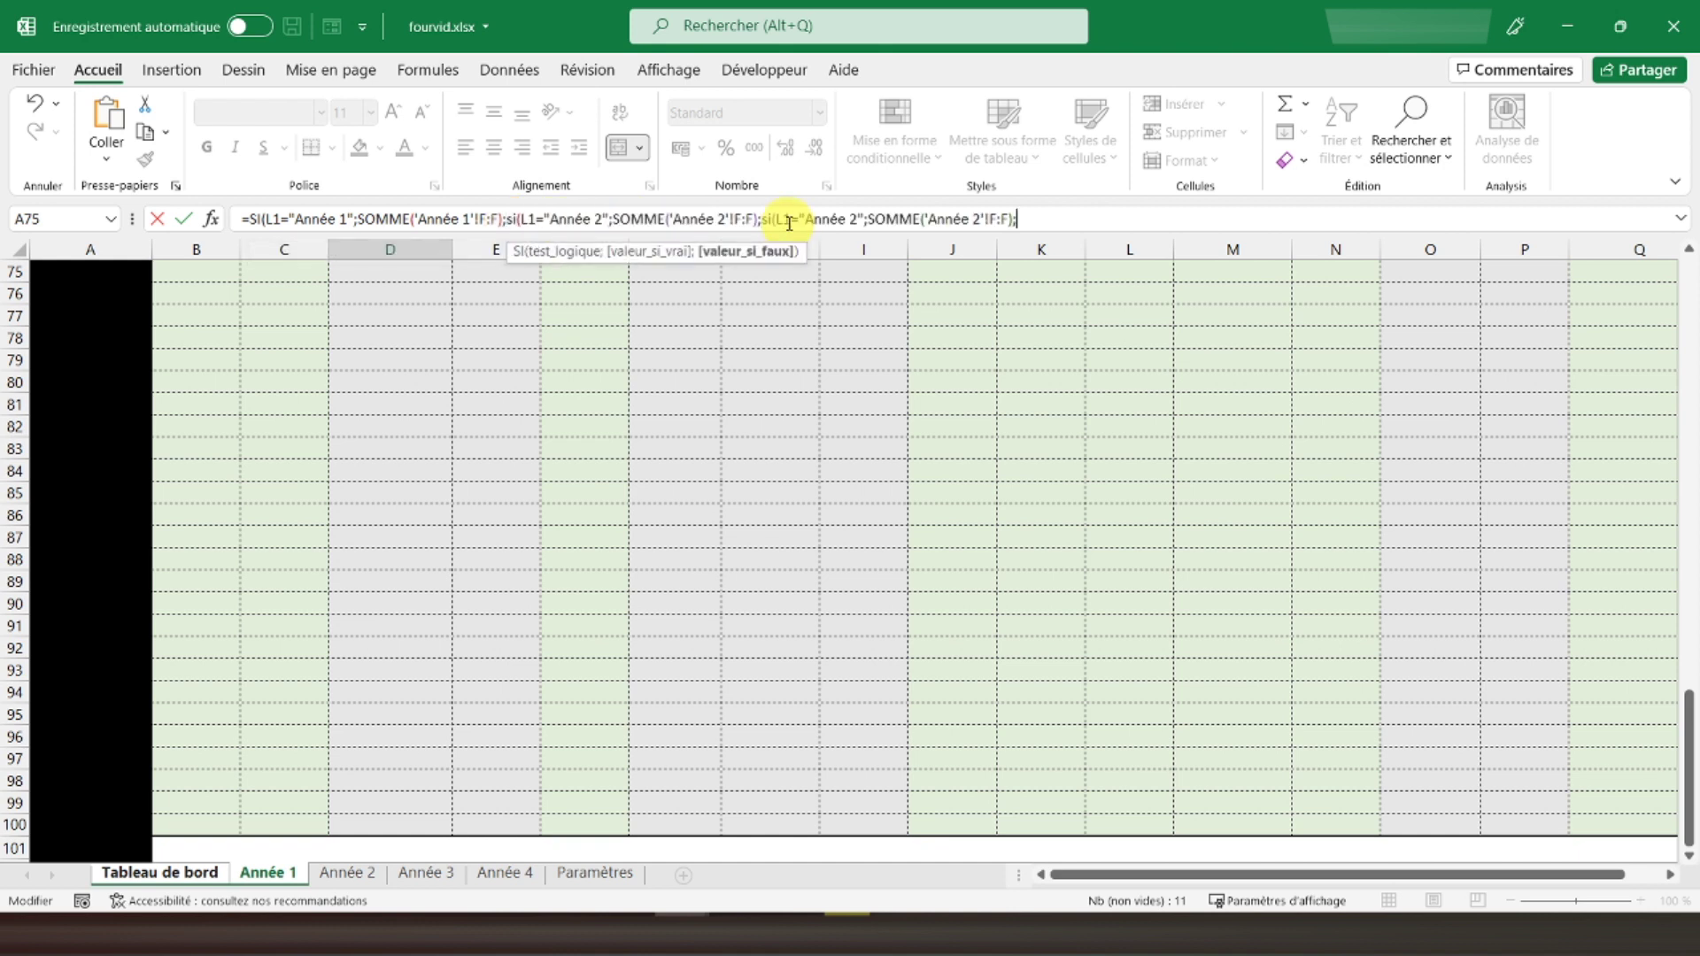
{"action": "left_click", "coordinate": [855, 220]}
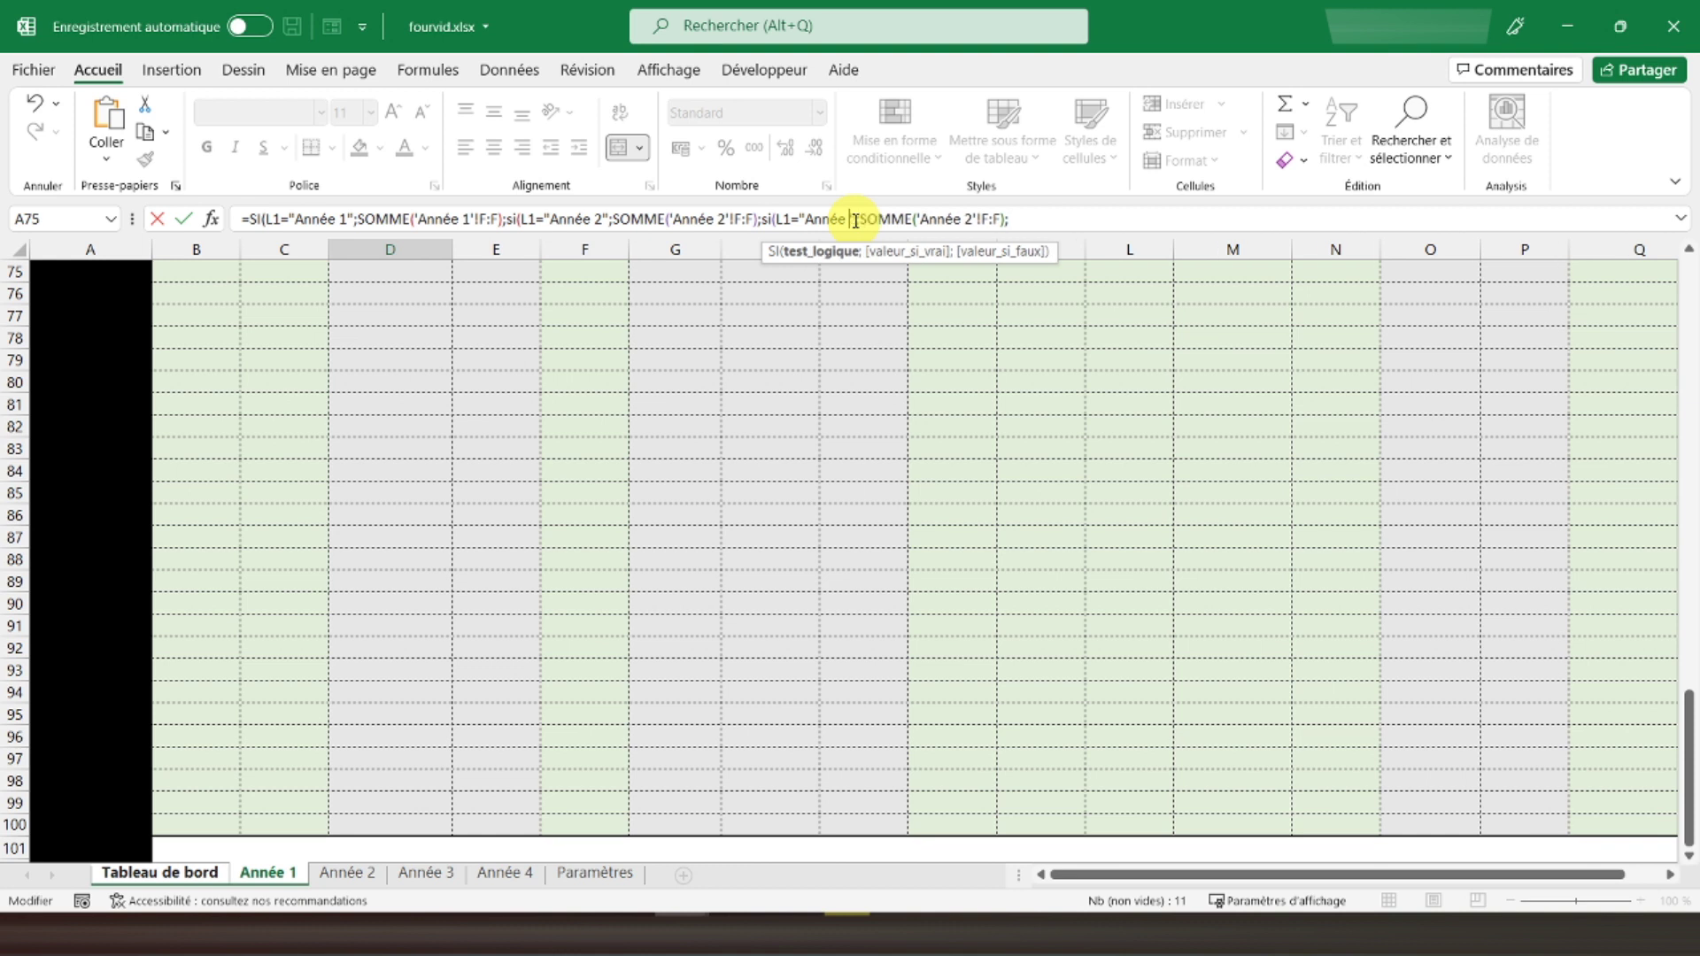
{"action": "key", "text": "BackSpace"}
{"action": "type", "text": "3"}
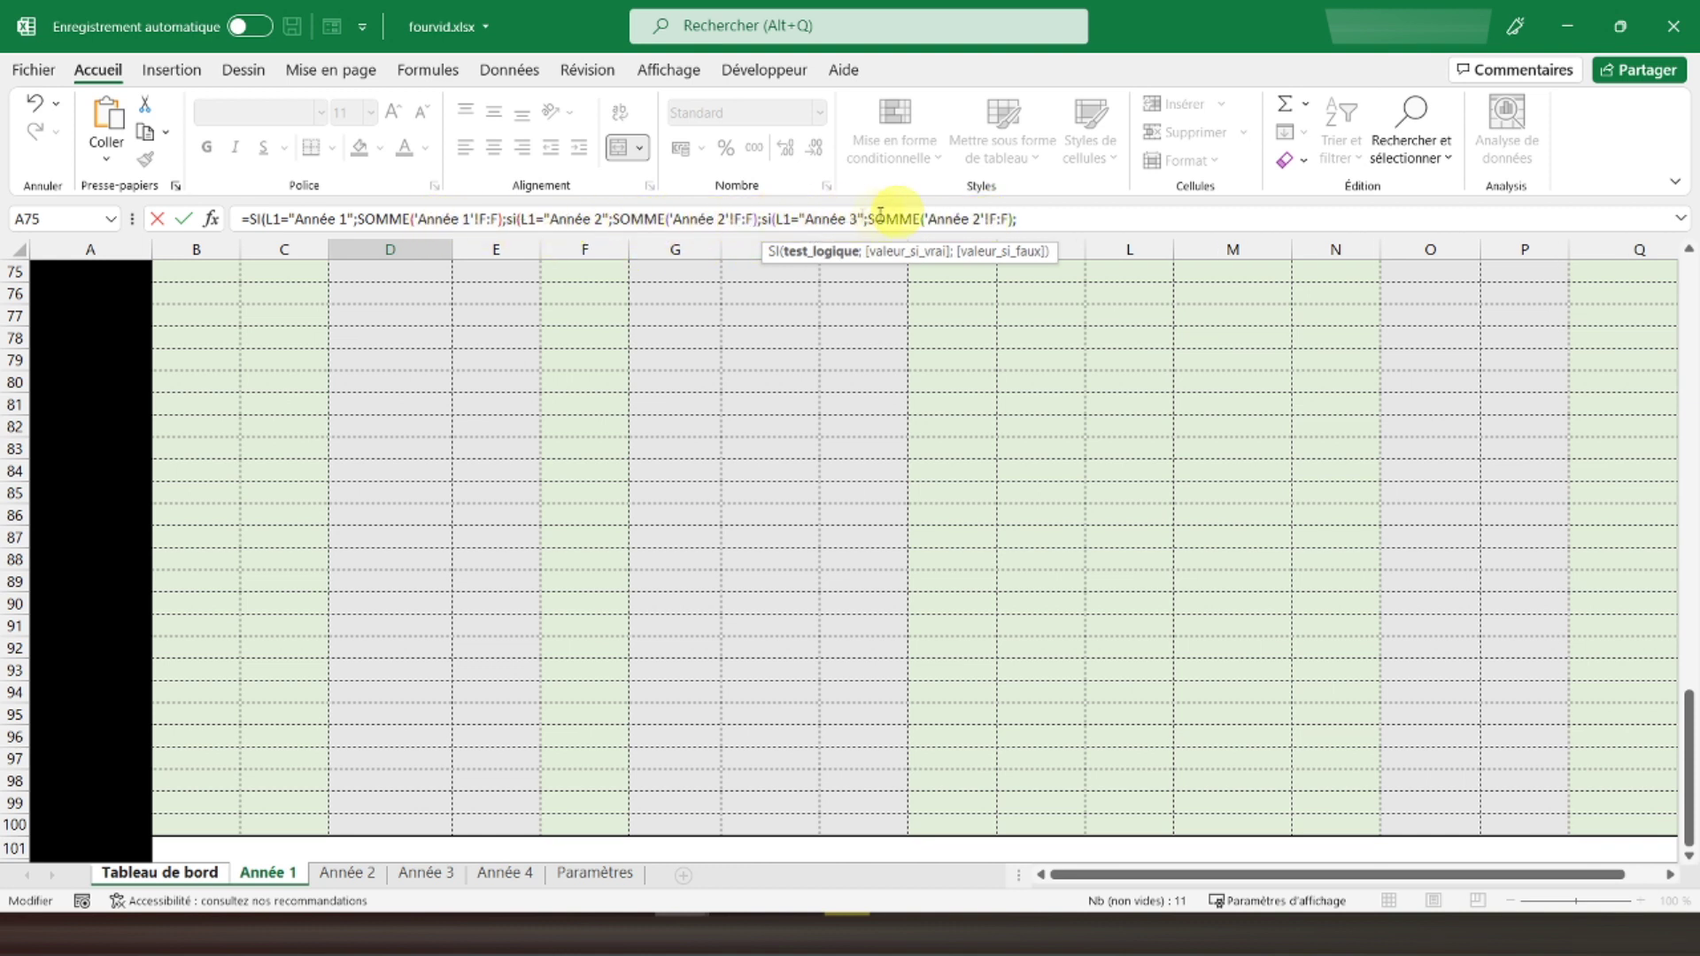
{"action": "left_click", "coordinate": [978, 220]}
{"action": "key", "text": "BackSpace"}
{"action": "type", "text": "3"}
{"action": "left_click", "coordinate": [1034, 218]}
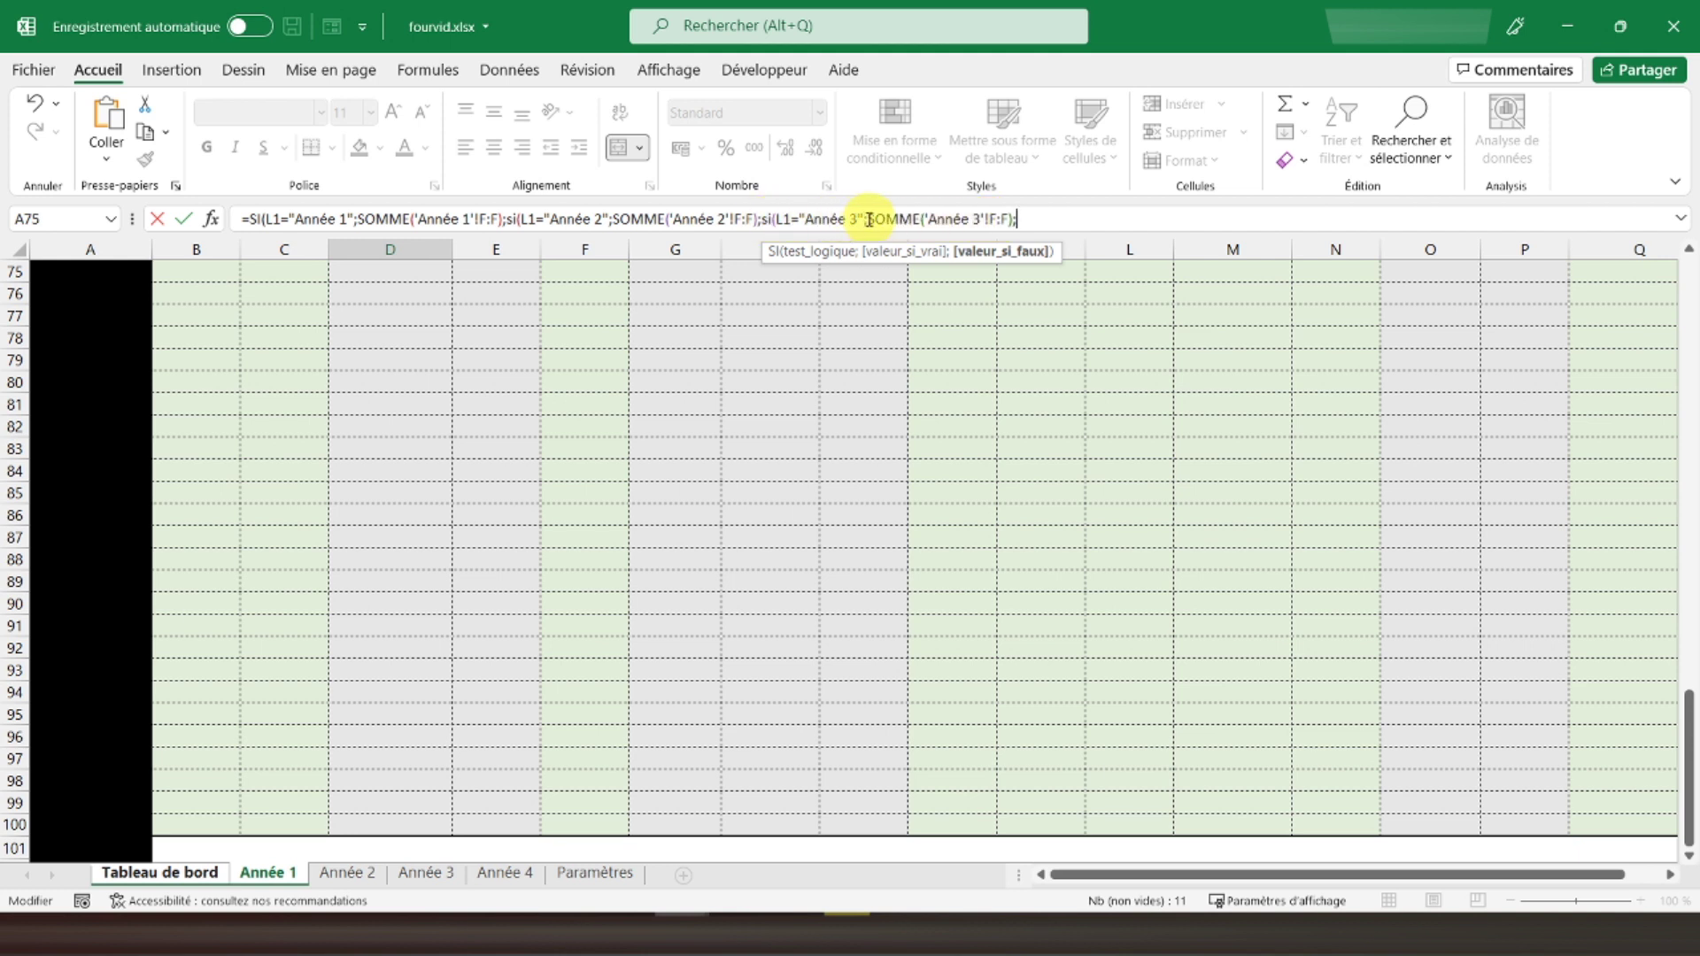
{"action": "left_click_drag", "start_coordinate": [869, 220], "coordinate": [991, 204]}
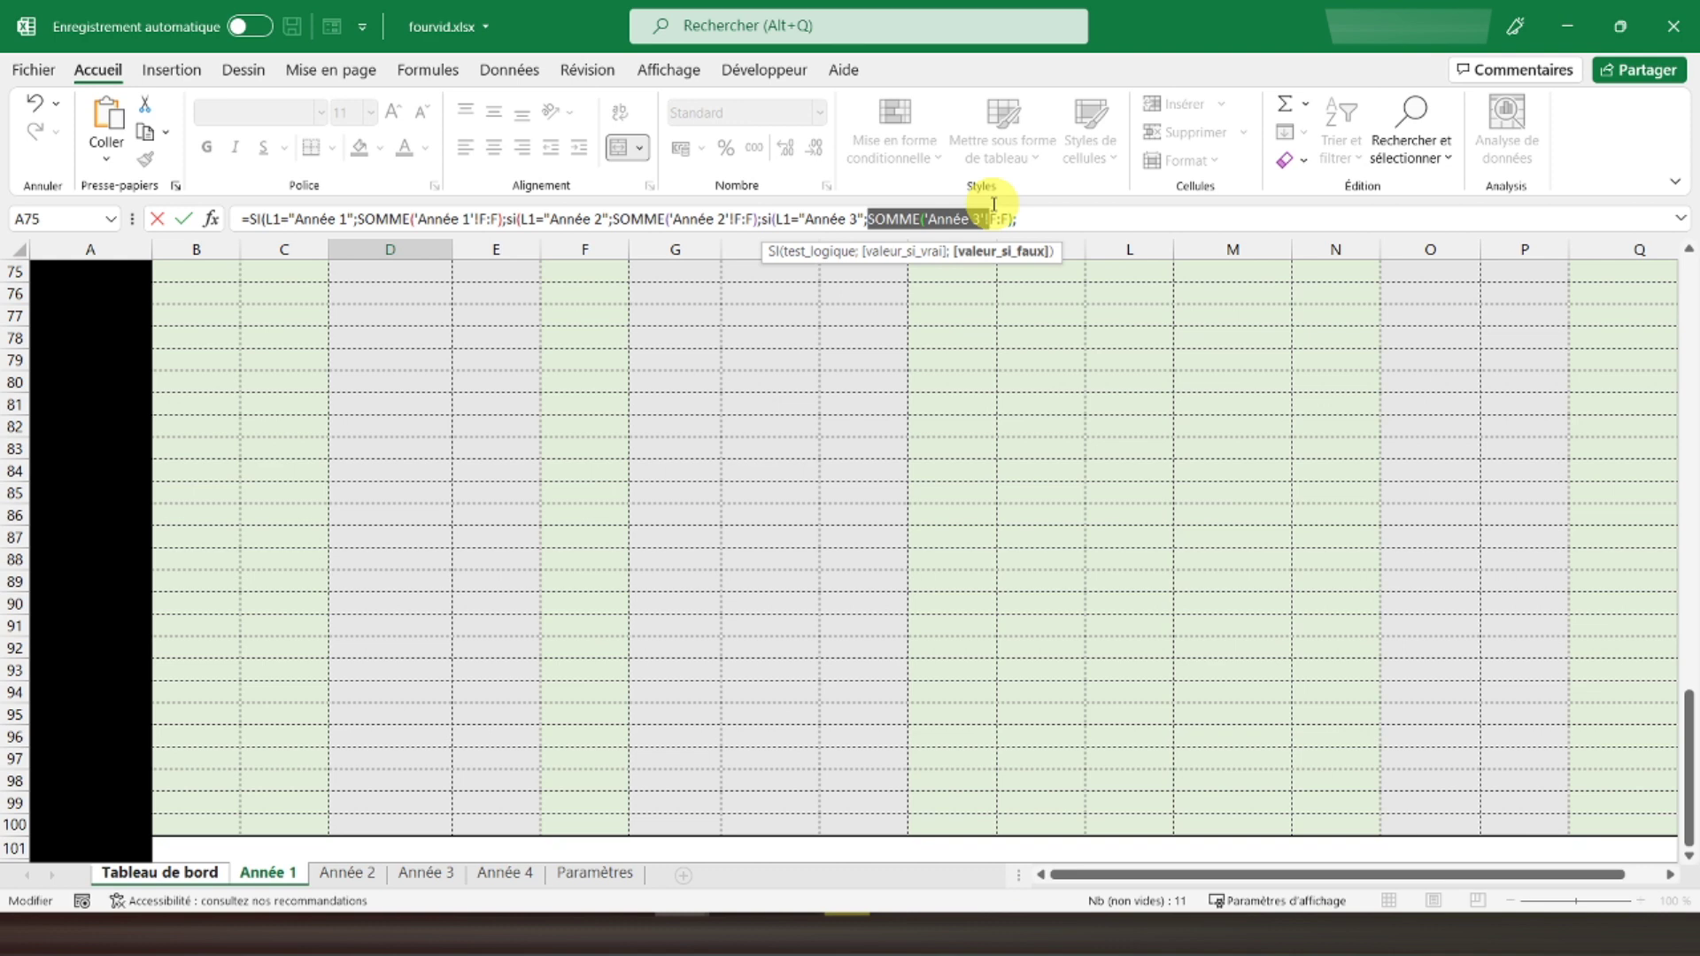
{"action": "left_click_drag", "start_coordinate": [994, 205], "coordinate": [1022, 204]}
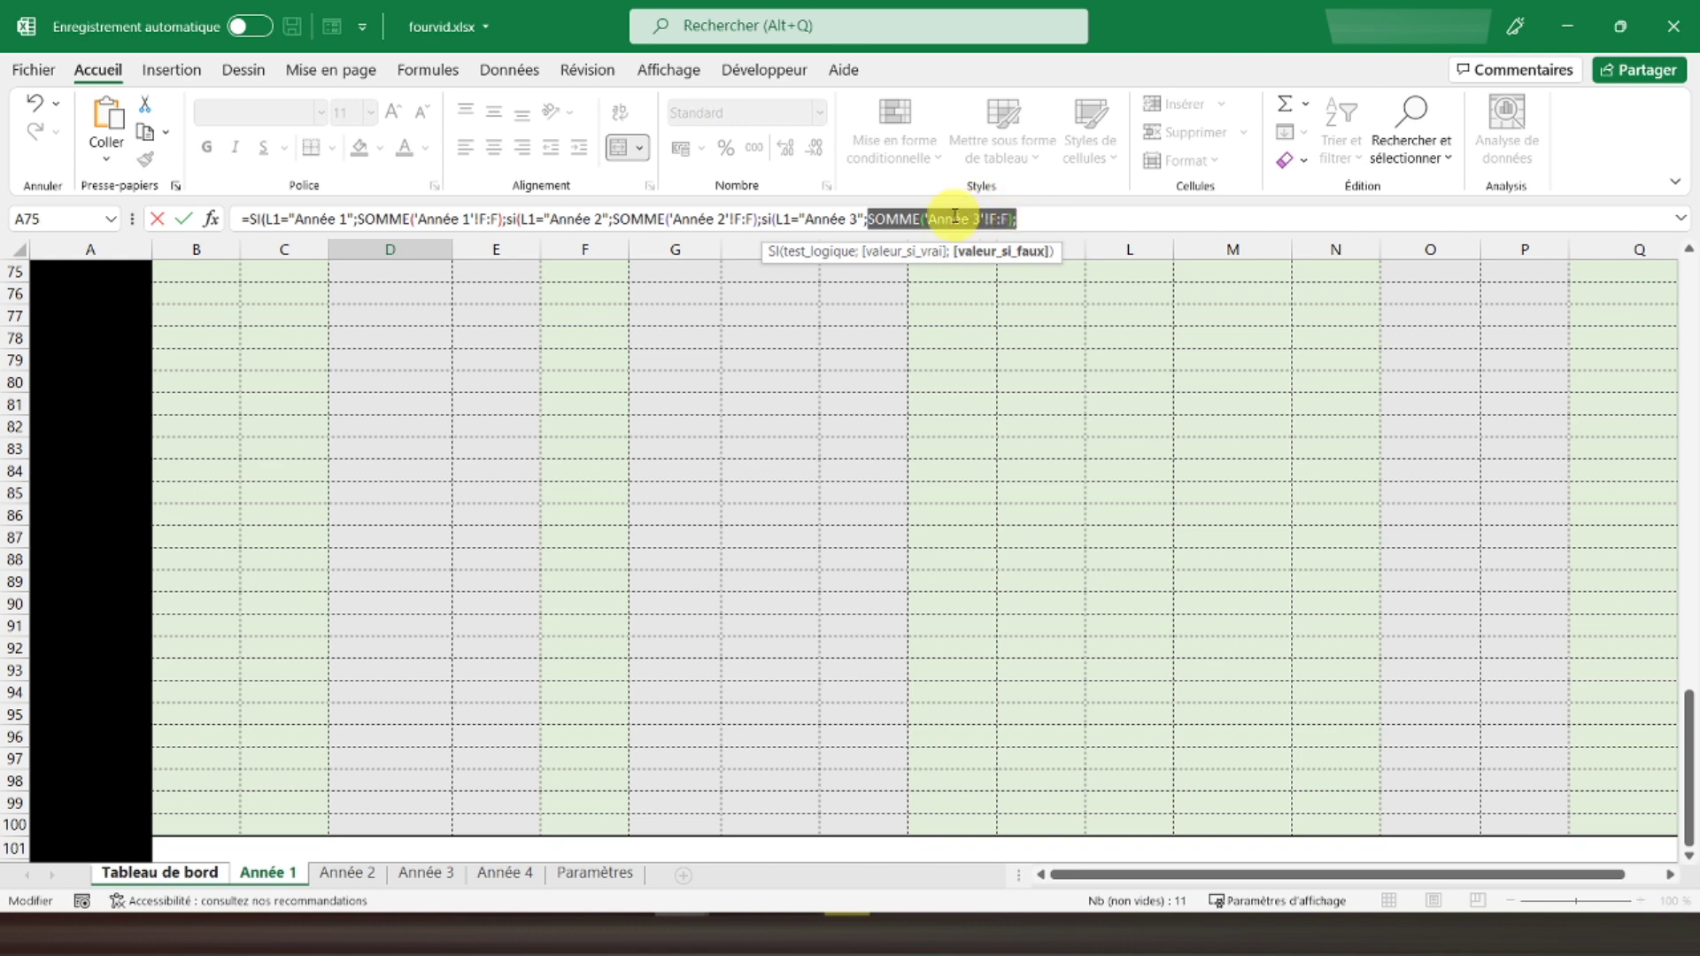
{"action": "right_click", "coordinate": [955, 215]}
{"action": "left_click", "coordinate": [1037, 255]}
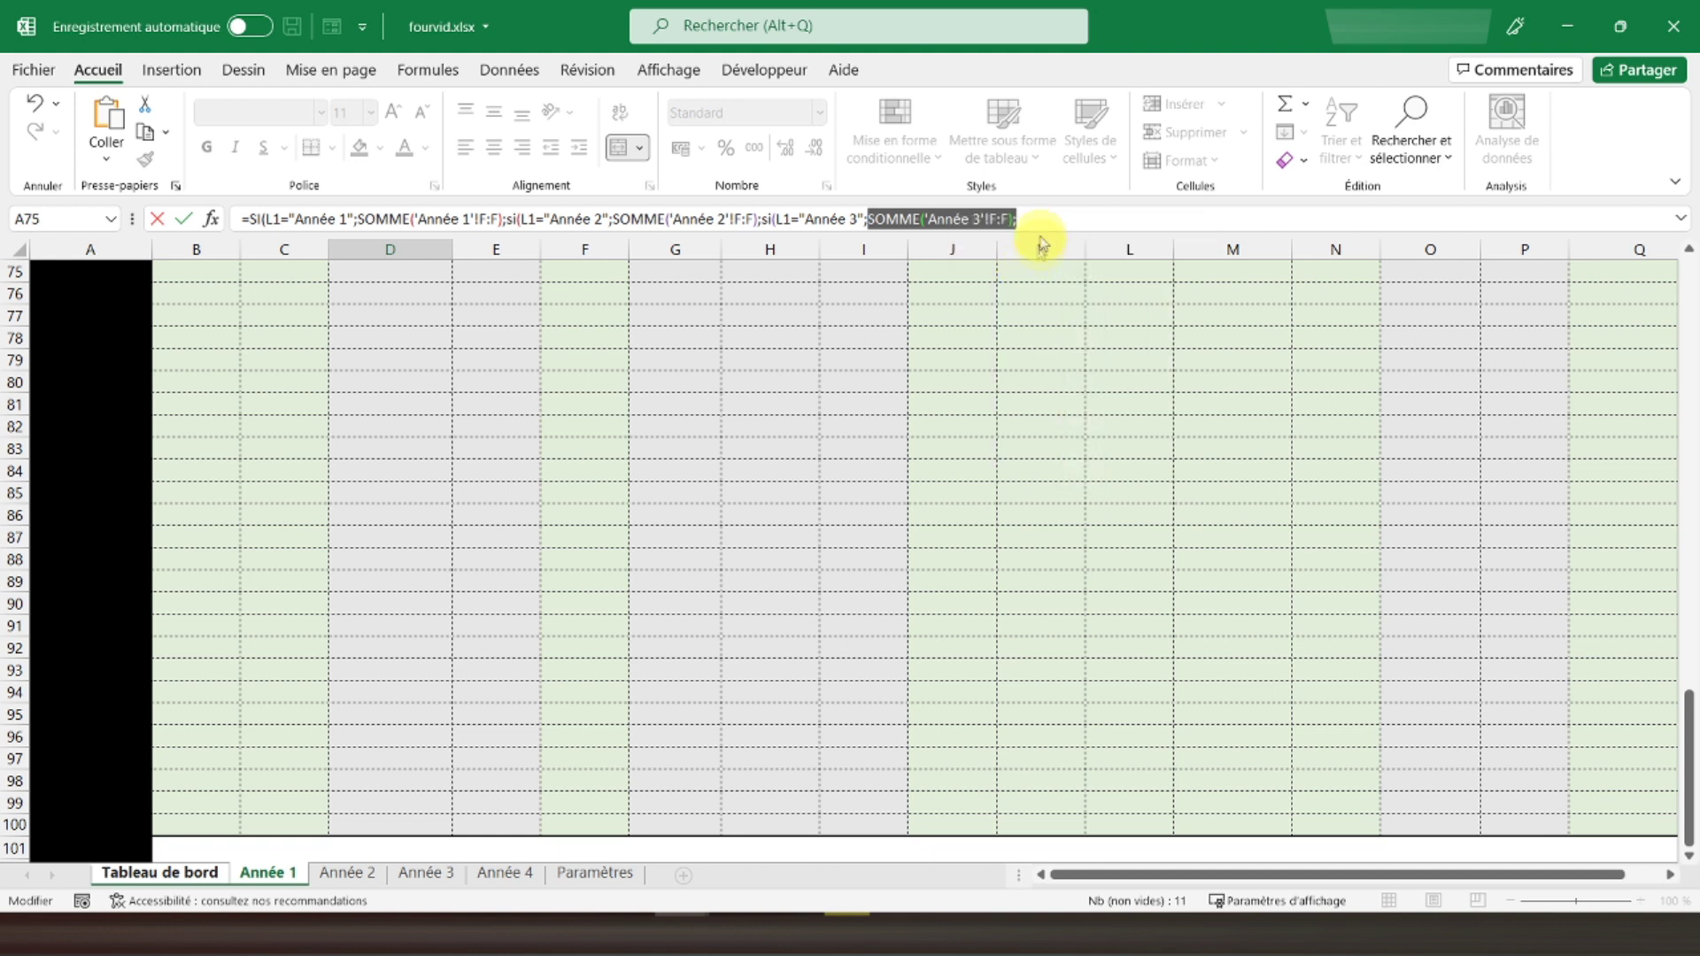
{"action": "left_click", "coordinate": [1043, 219]}
{"action": "key", "text": "ctrl+v"}
{"action": "left_click", "coordinate": [1129, 219]}
{"action": "key", "text": "BackSpace"}
{"action": "type", "text": "4"}
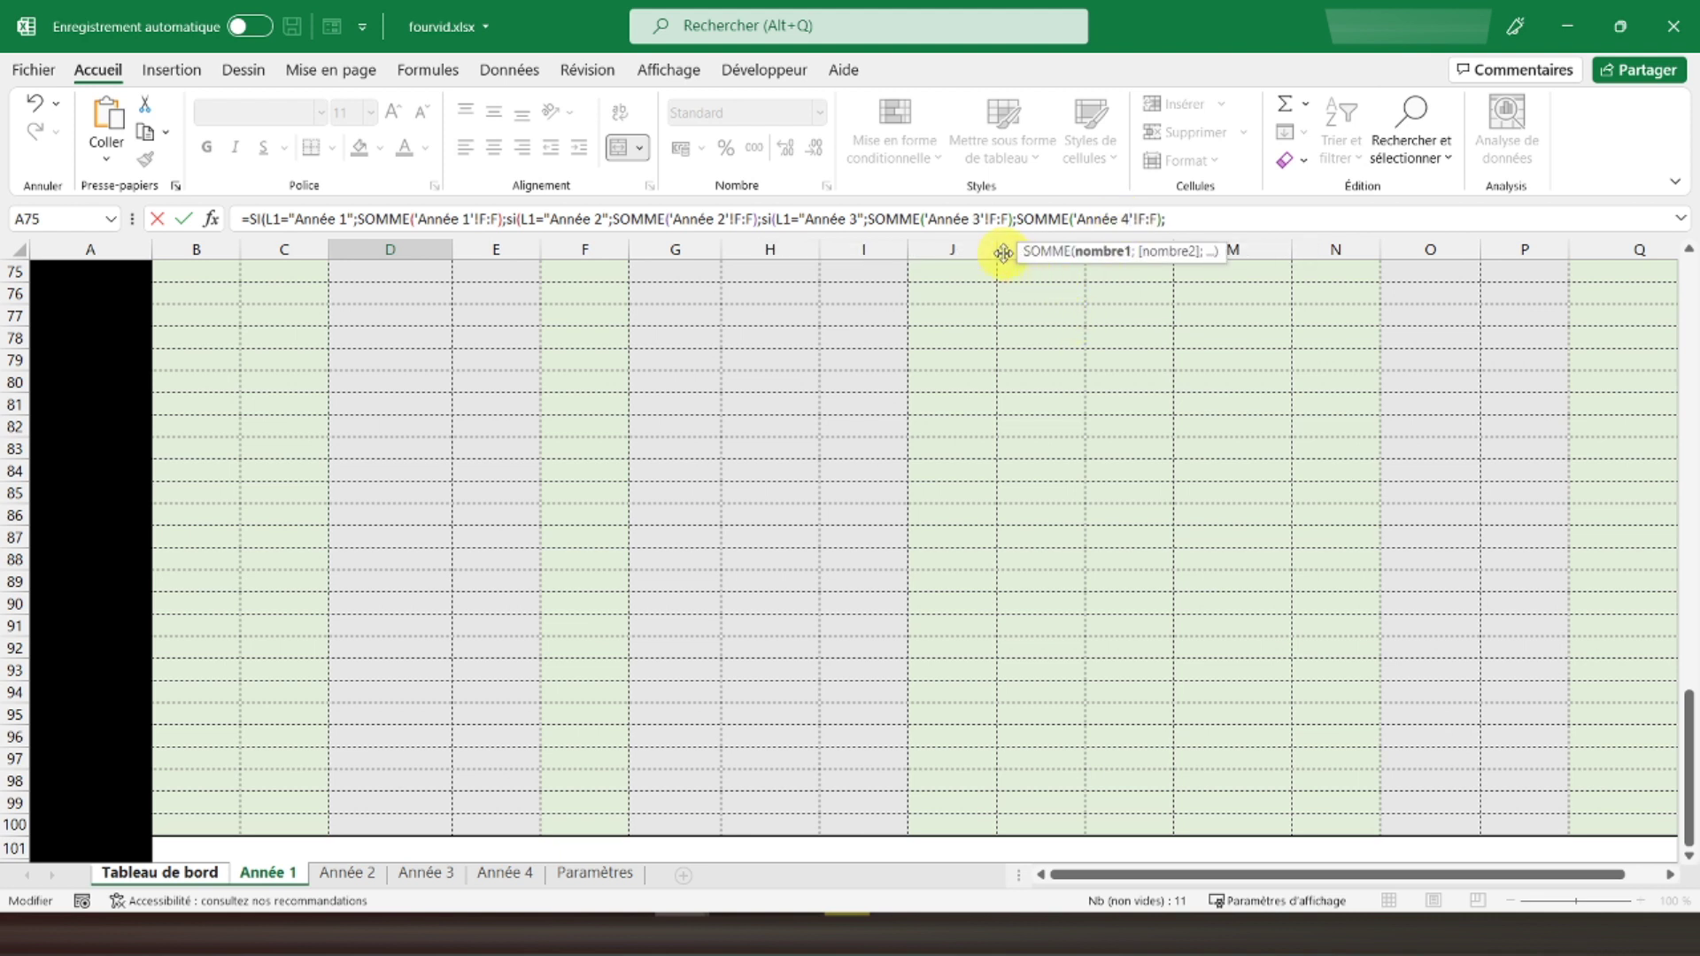
{"action": "left_click_drag", "start_coordinate": [1174, 228], "coordinate": [1017, 224]}
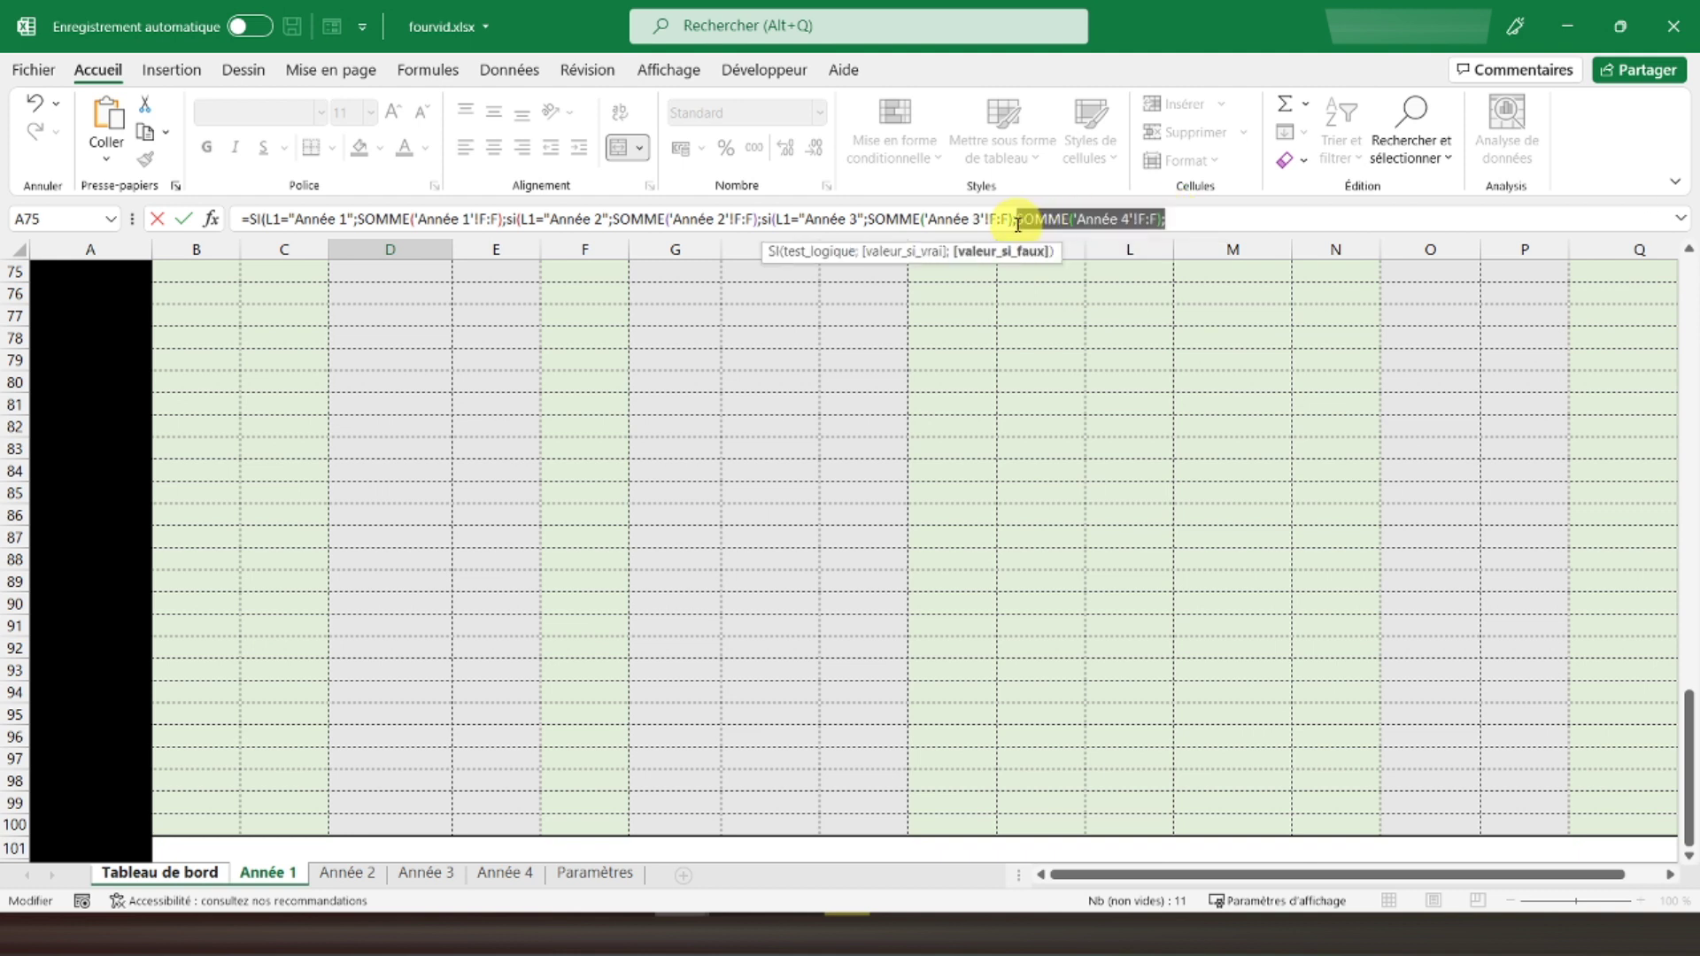
{"action": "key", "text": "BackSpace"}
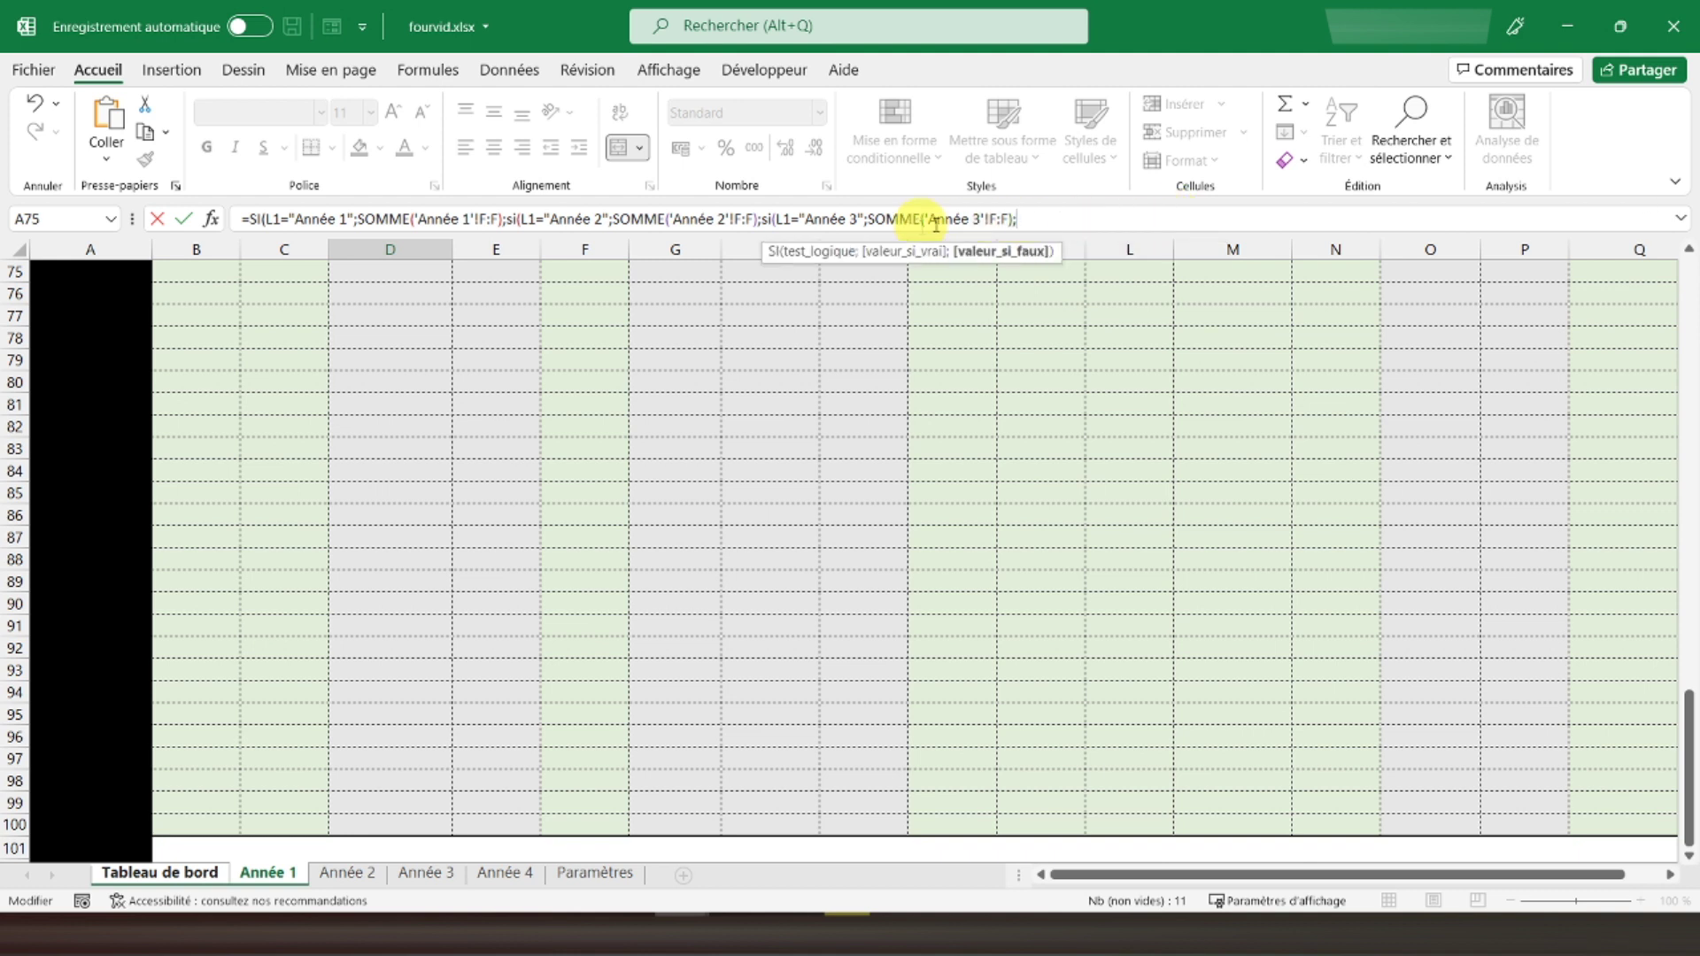
Duplicate the Année 3 SI block at the formula's end and change it to si(L1="Année 4";SOMME('Année 4'!F:F);.
{"action": "left_click_drag", "start_coordinate": [765, 220], "coordinate": [1027, 220]}
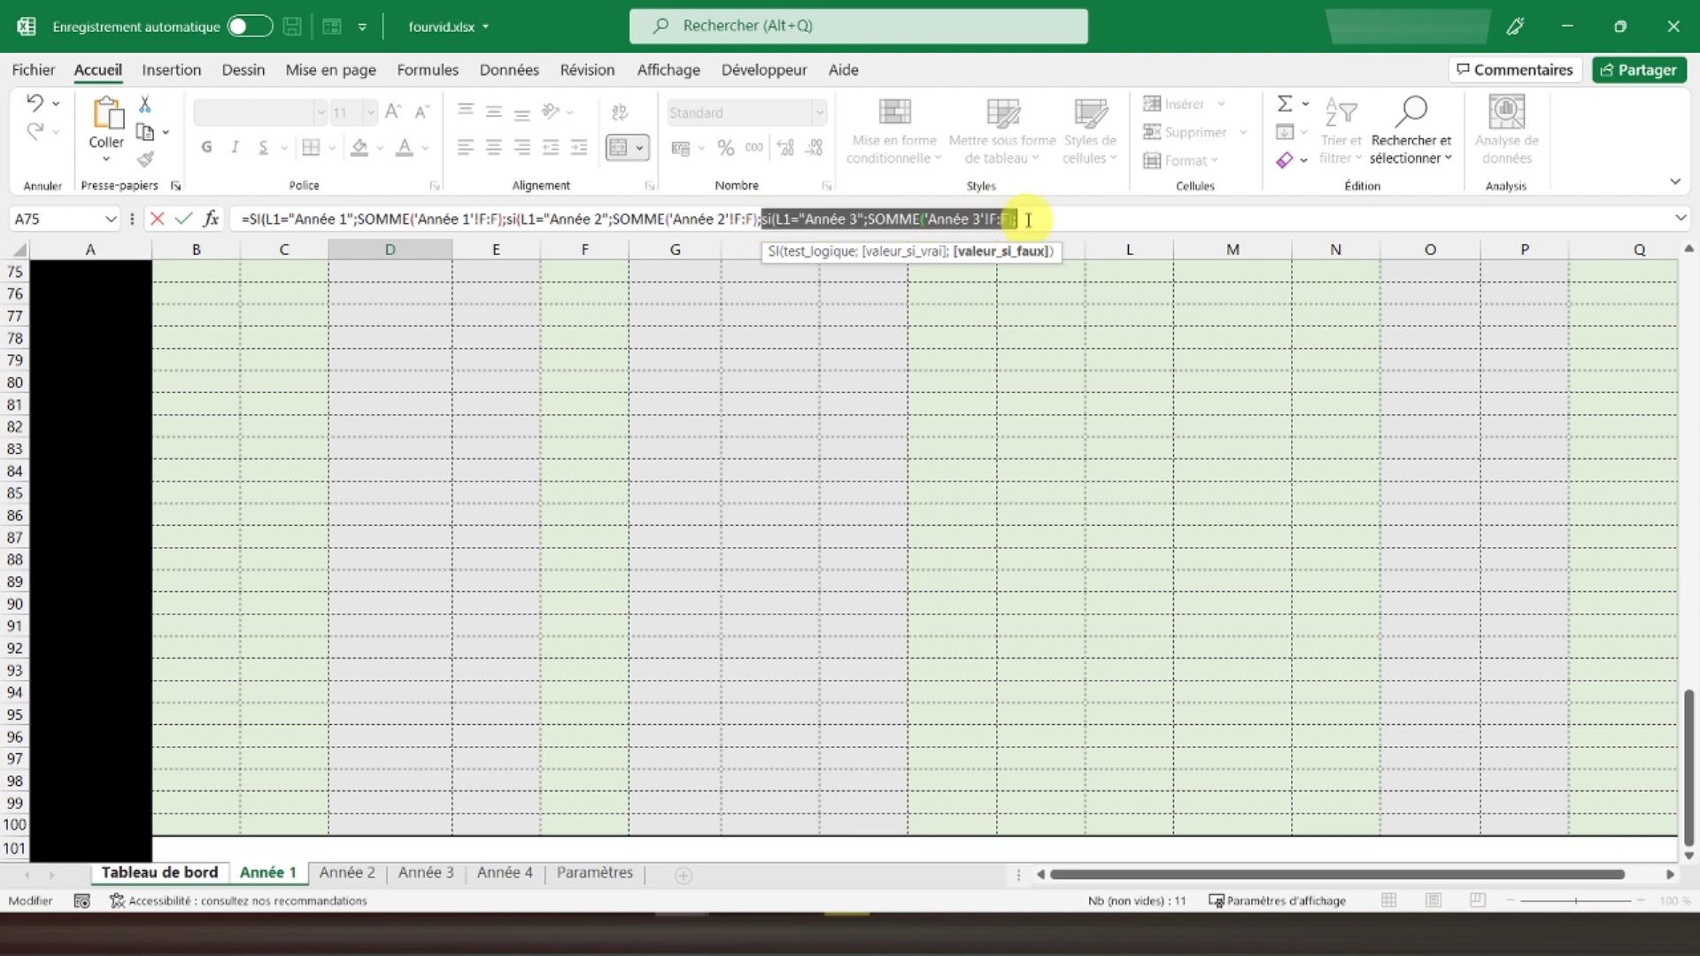
{"action": "left_click", "coordinate": [1032, 218]}
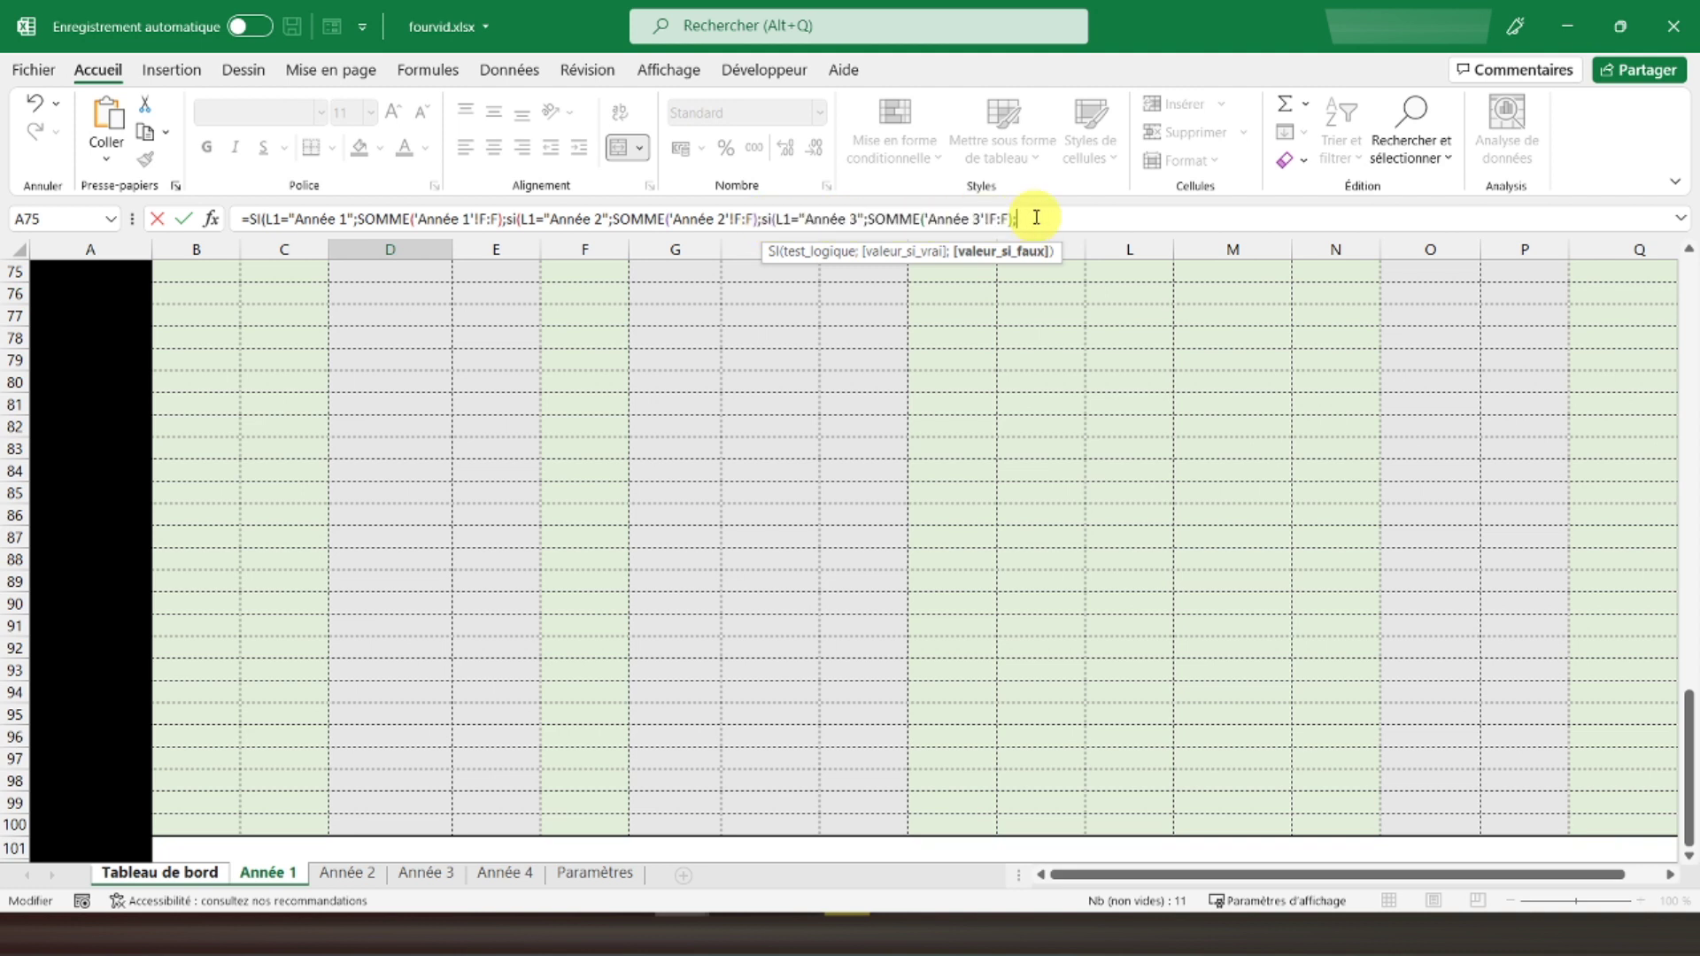
{"action": "key", "text": "ctrl+v"}
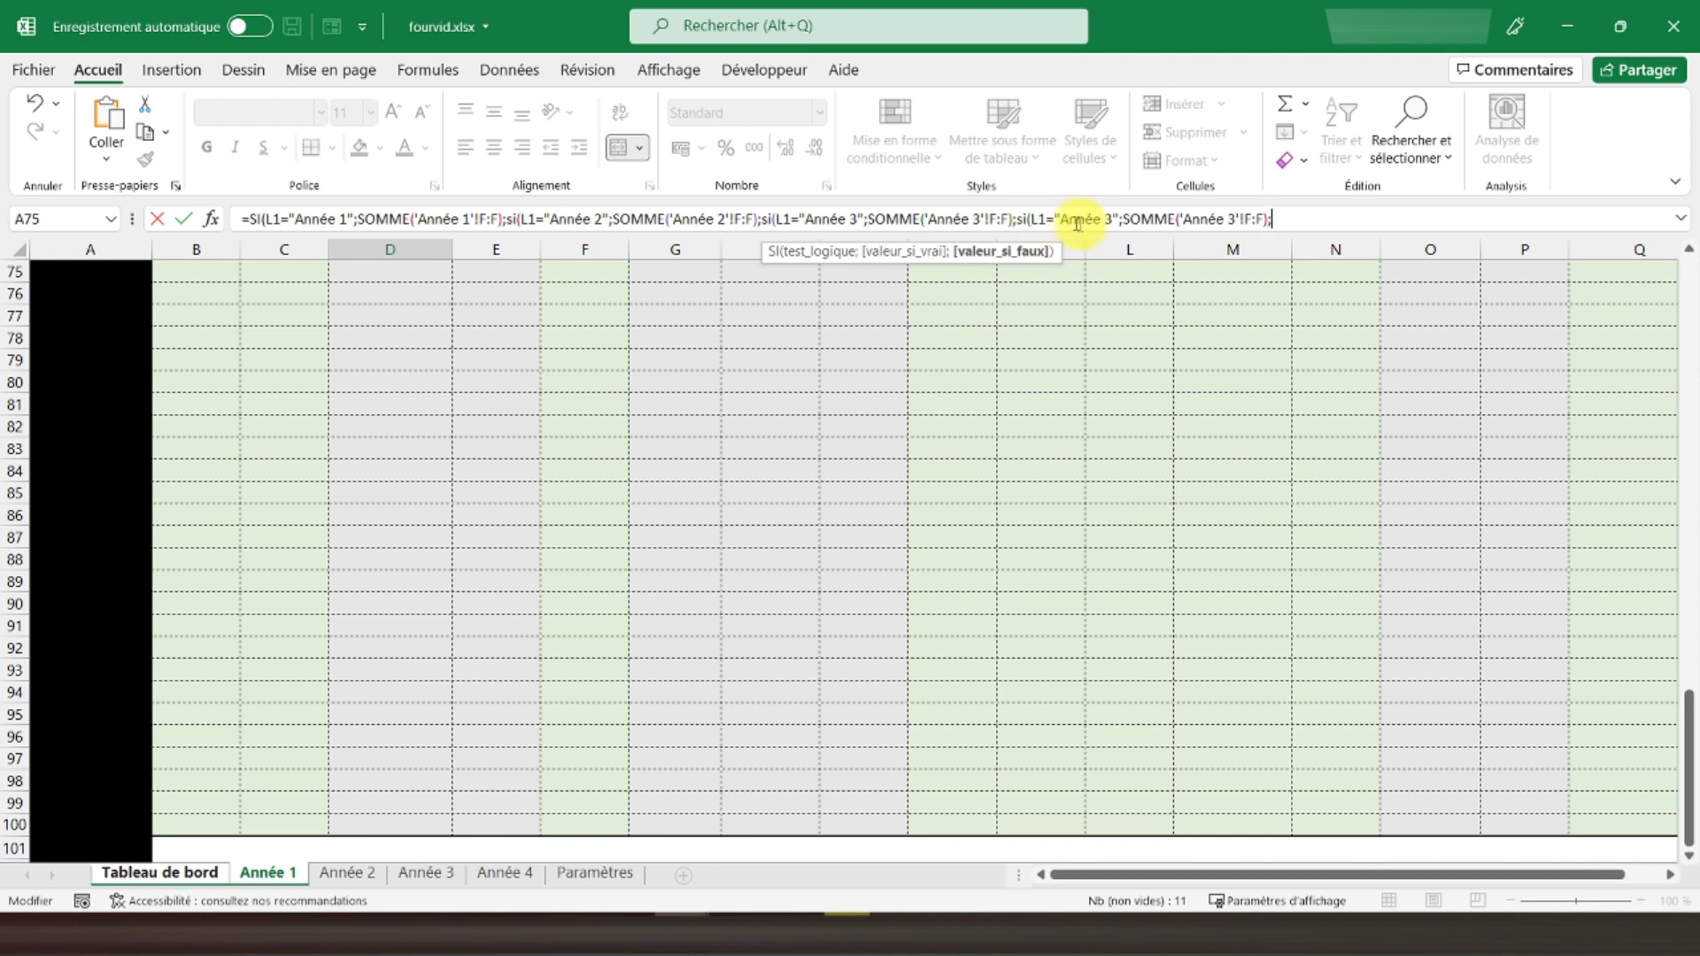
{"action": "left_click", "coordinate": [1113, 218]}
{"action": "key", "text": "BackSpace"}
{"action": "type", "text": "4"}
{"action": "left_click", "coordinate": [1234, 221]}
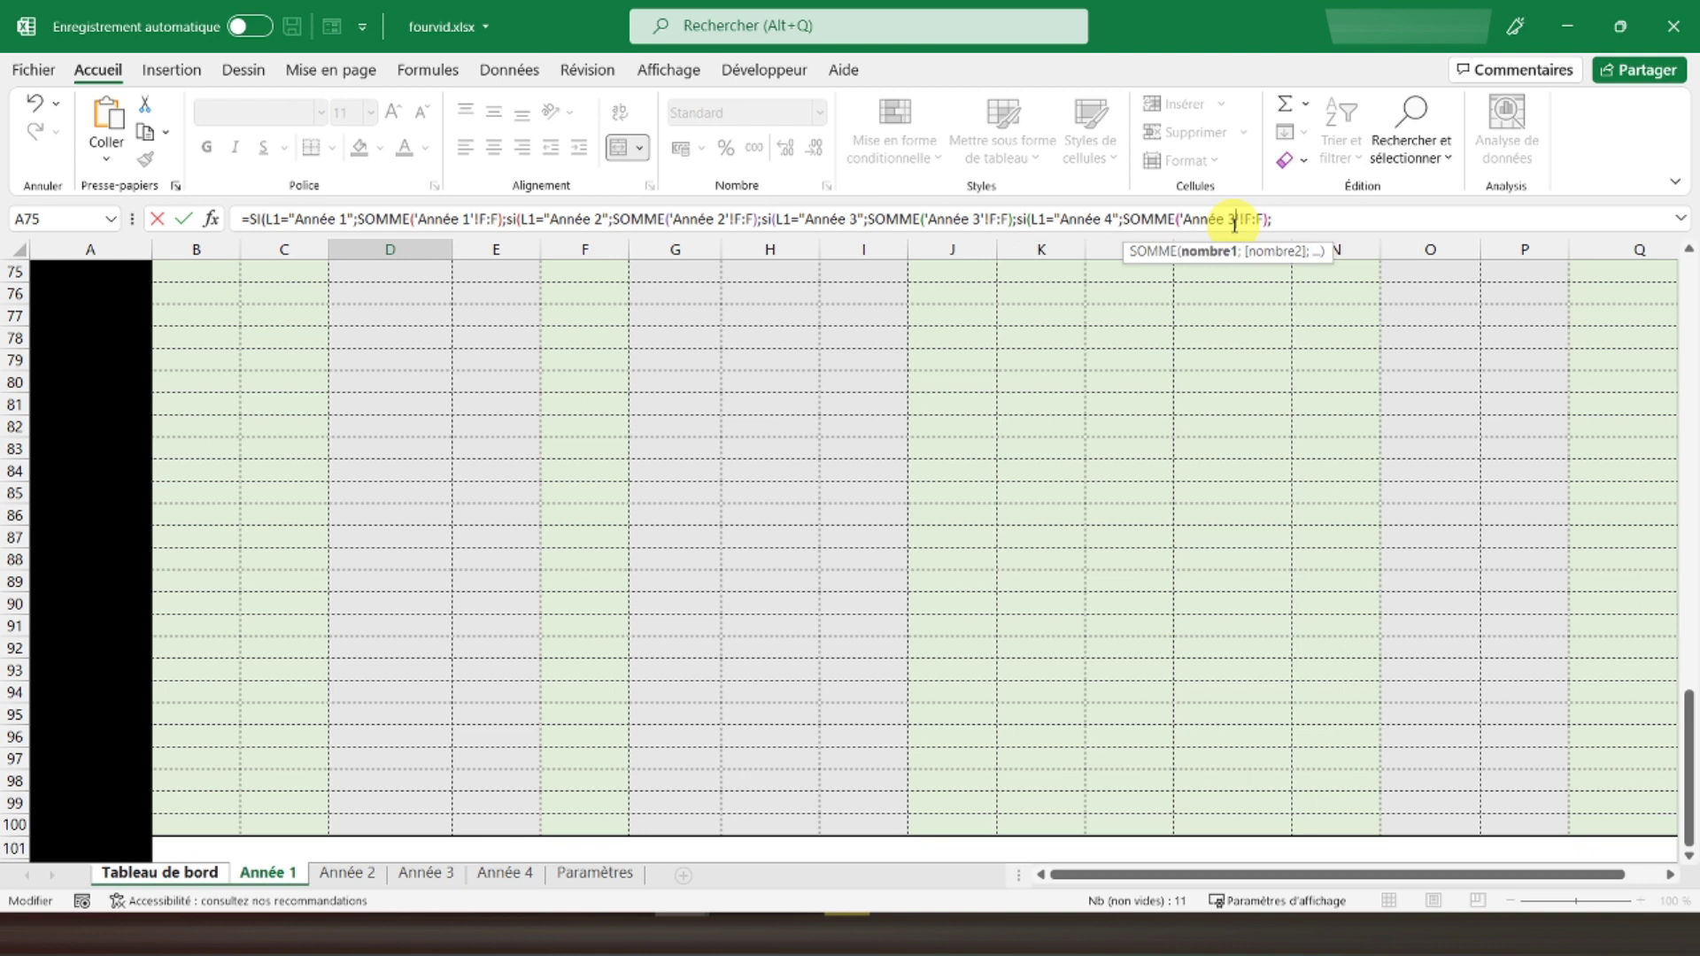
{"action": "left_click", "coordinate": [1293, 218]}
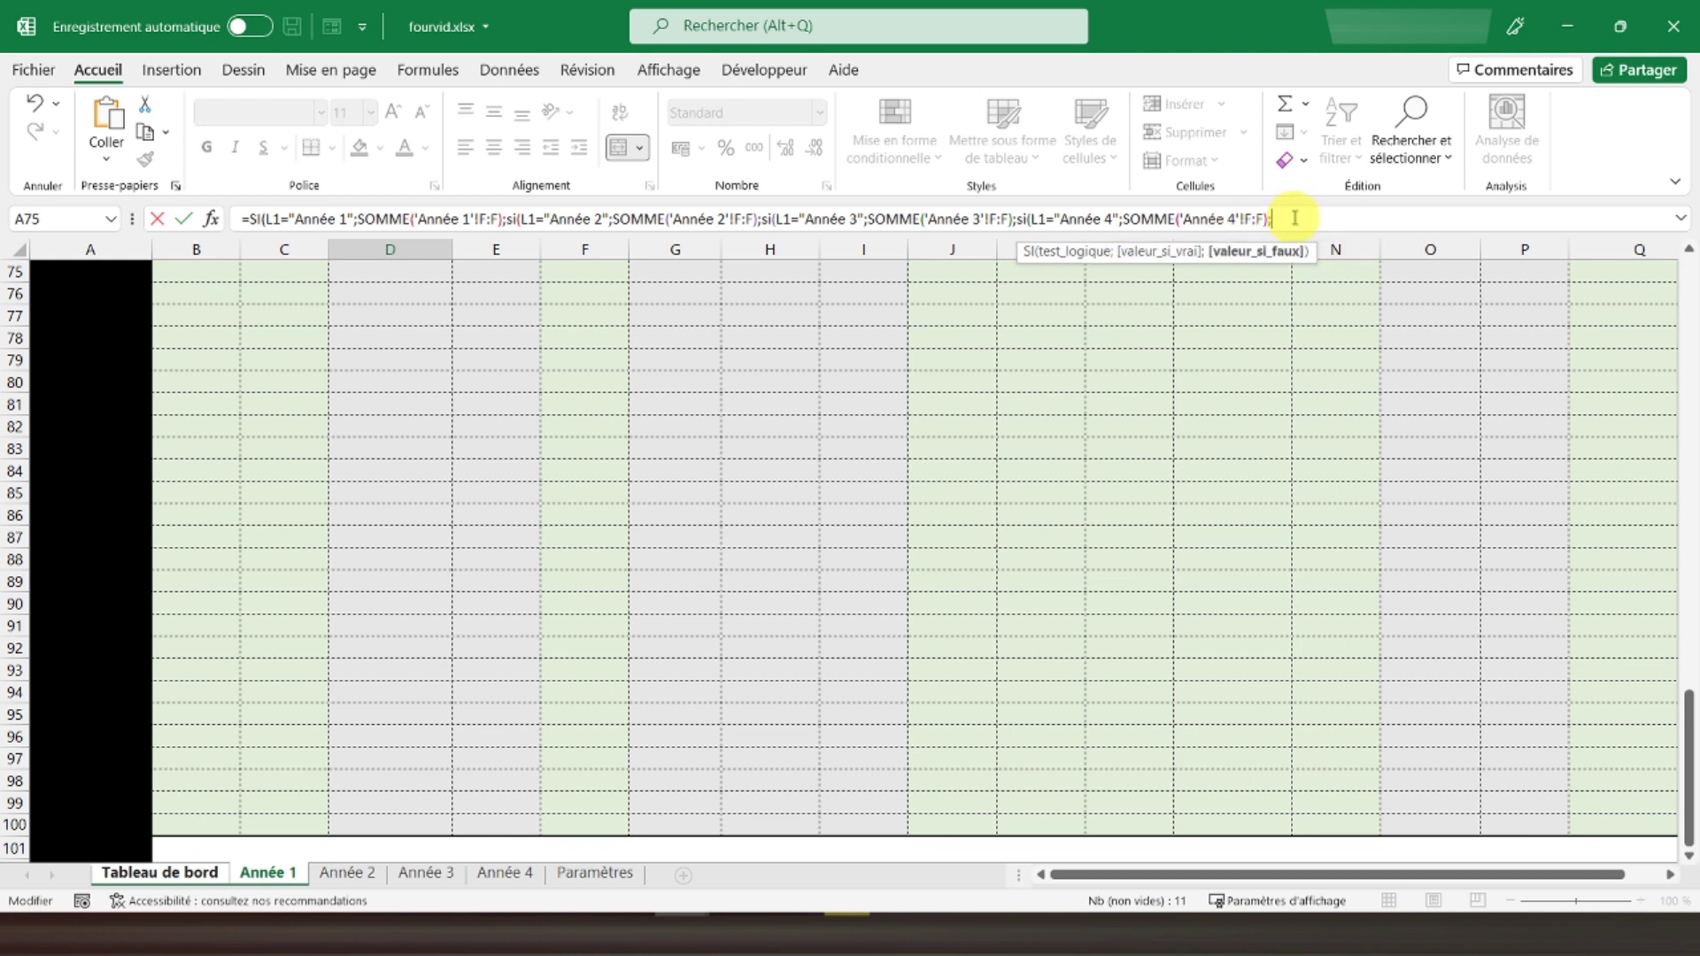
Replace the formula's trailing semicolon with closing parentheses, validate it with the proposed correction, and reselect B5.
{"action": "key", "text": "BackSpace"}
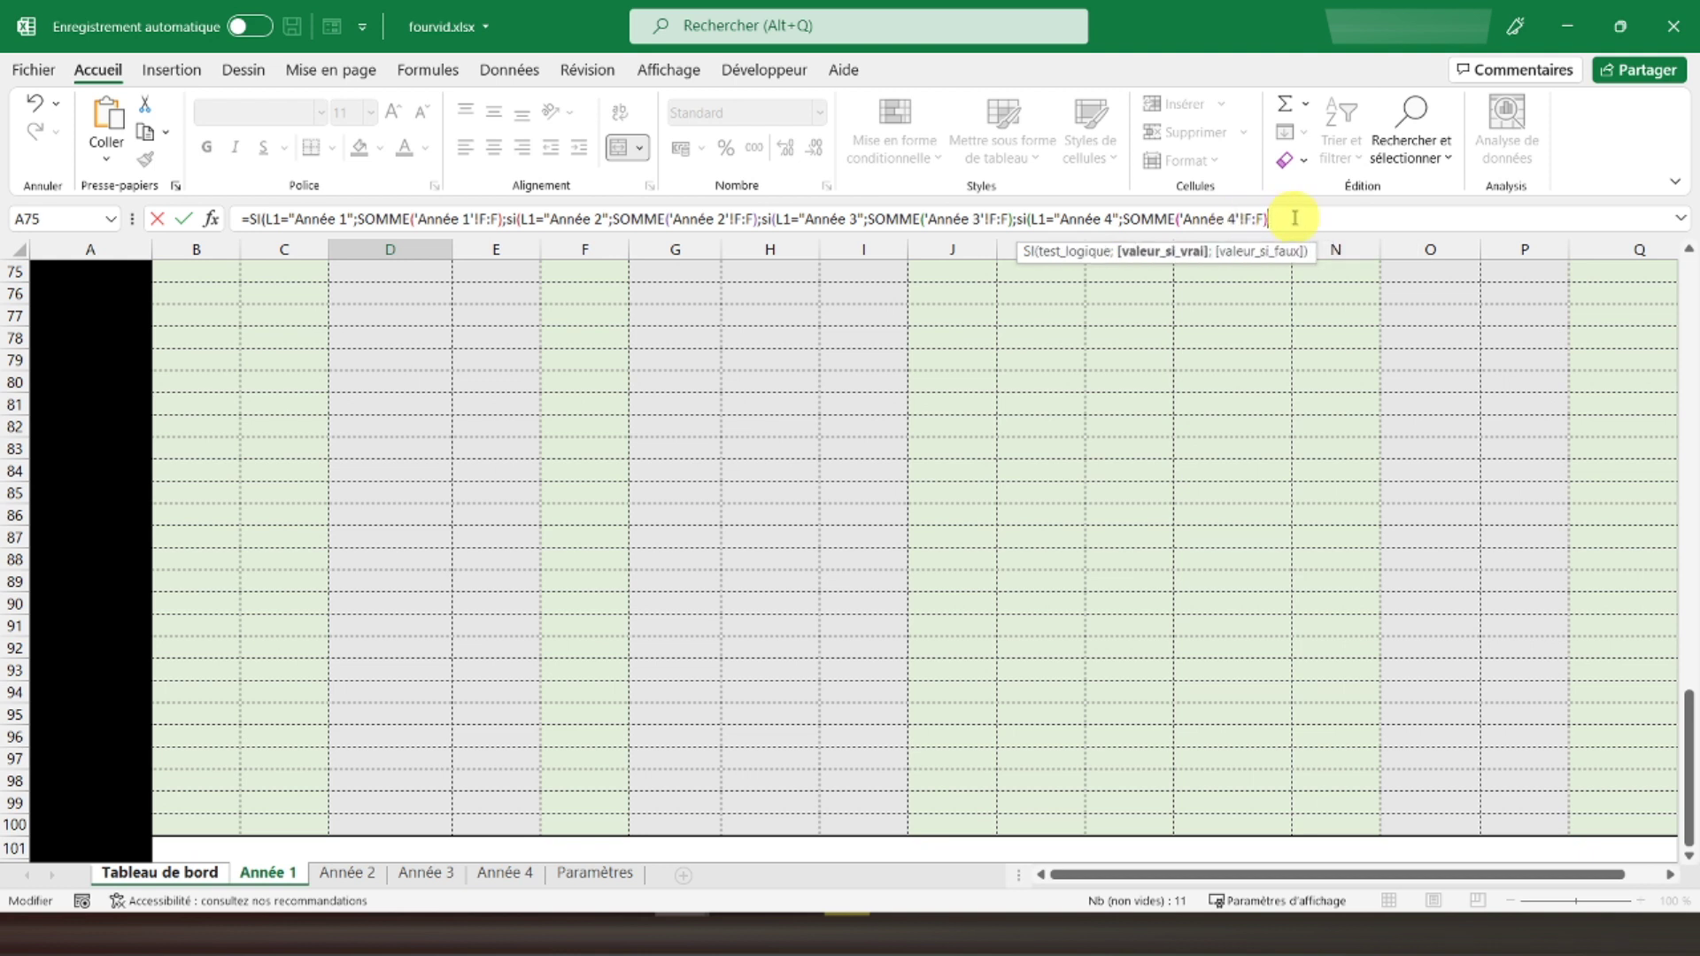
{"action": "type", "text": ";"}
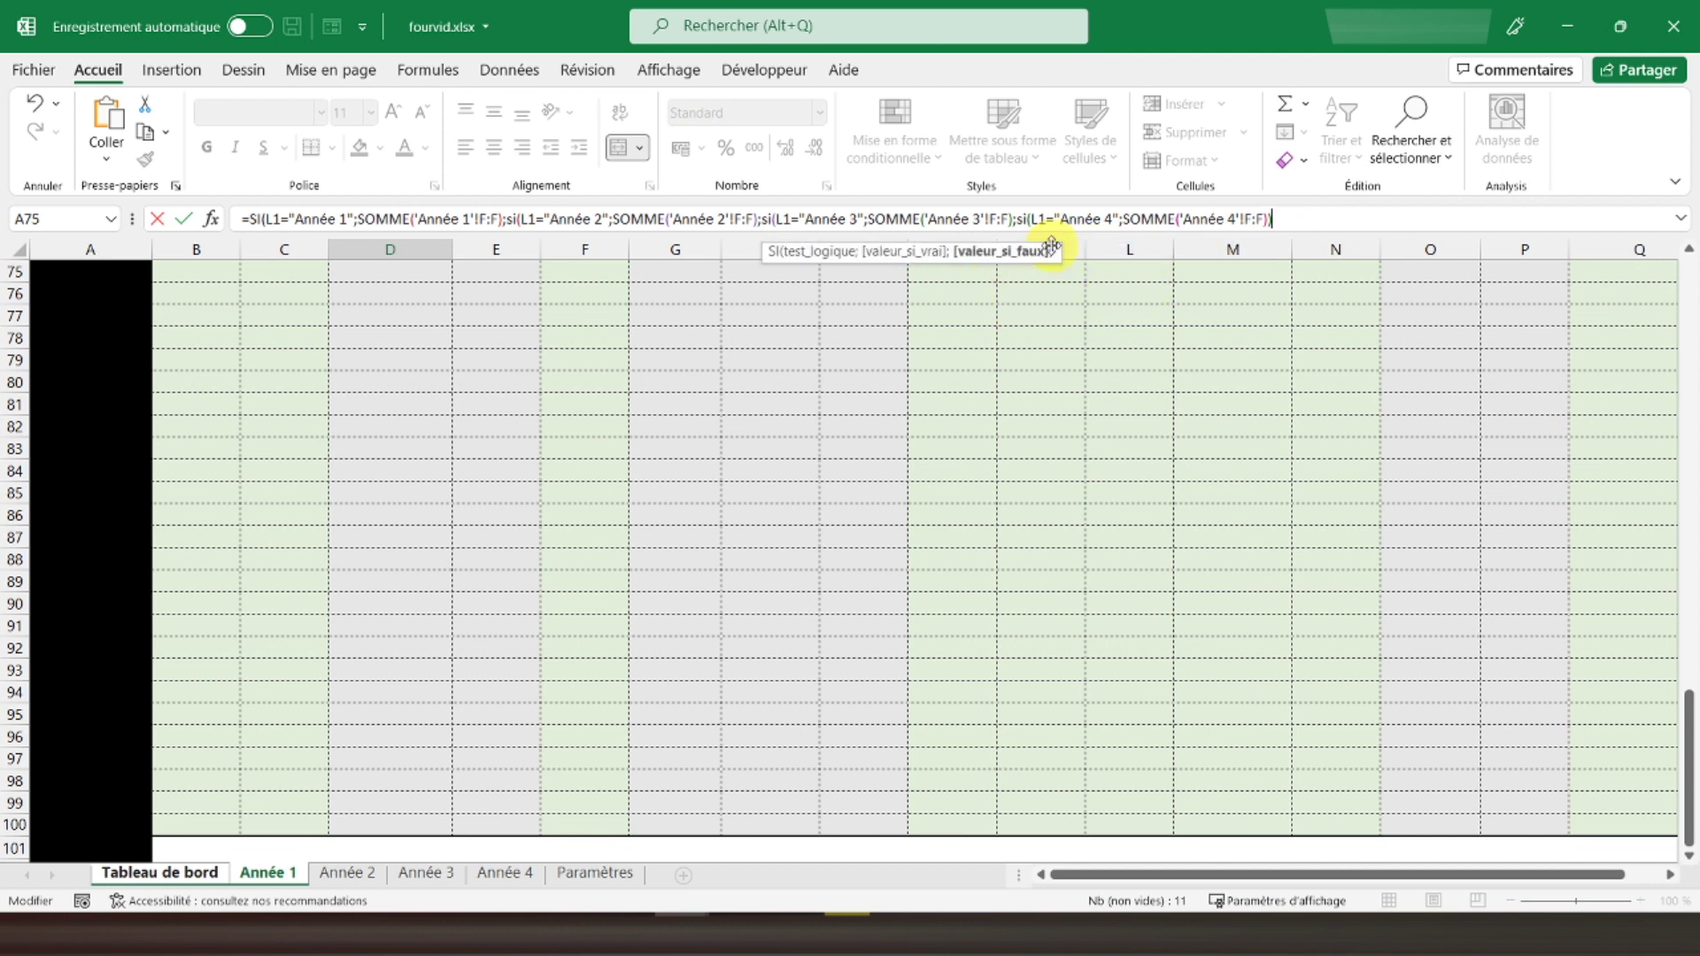
{"action": "type", "text": ")"}
{"action": "key", "text": "Return"}
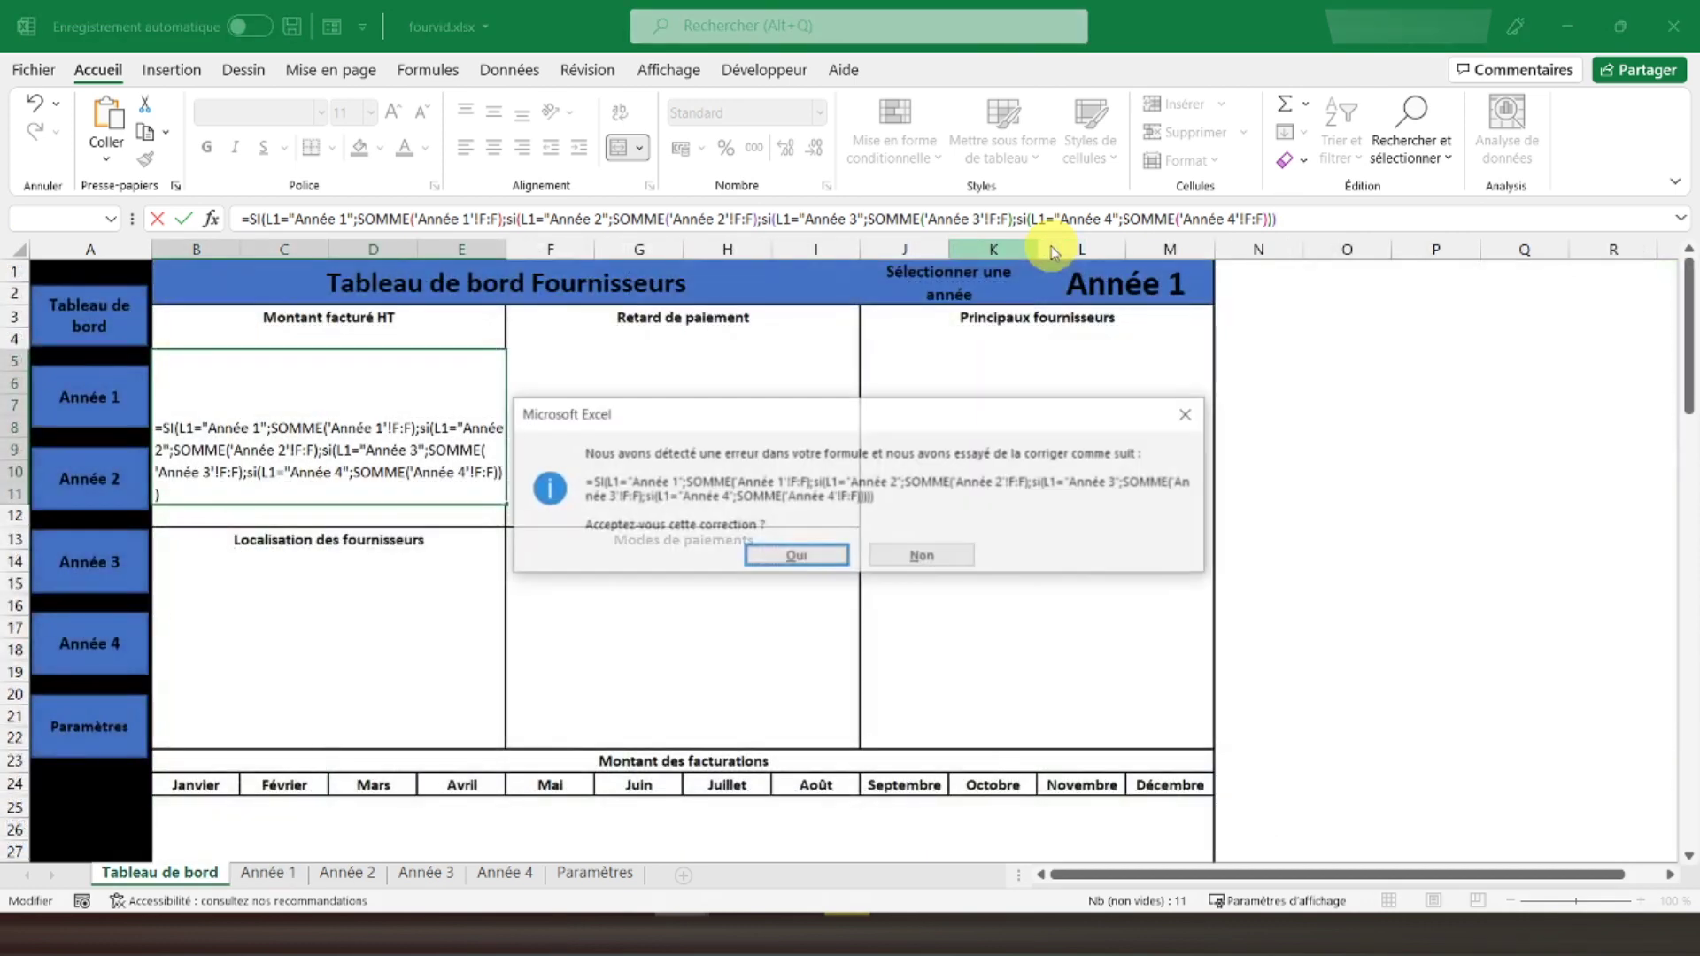
{"action": "left_click", "coordinate": [792, 554]}
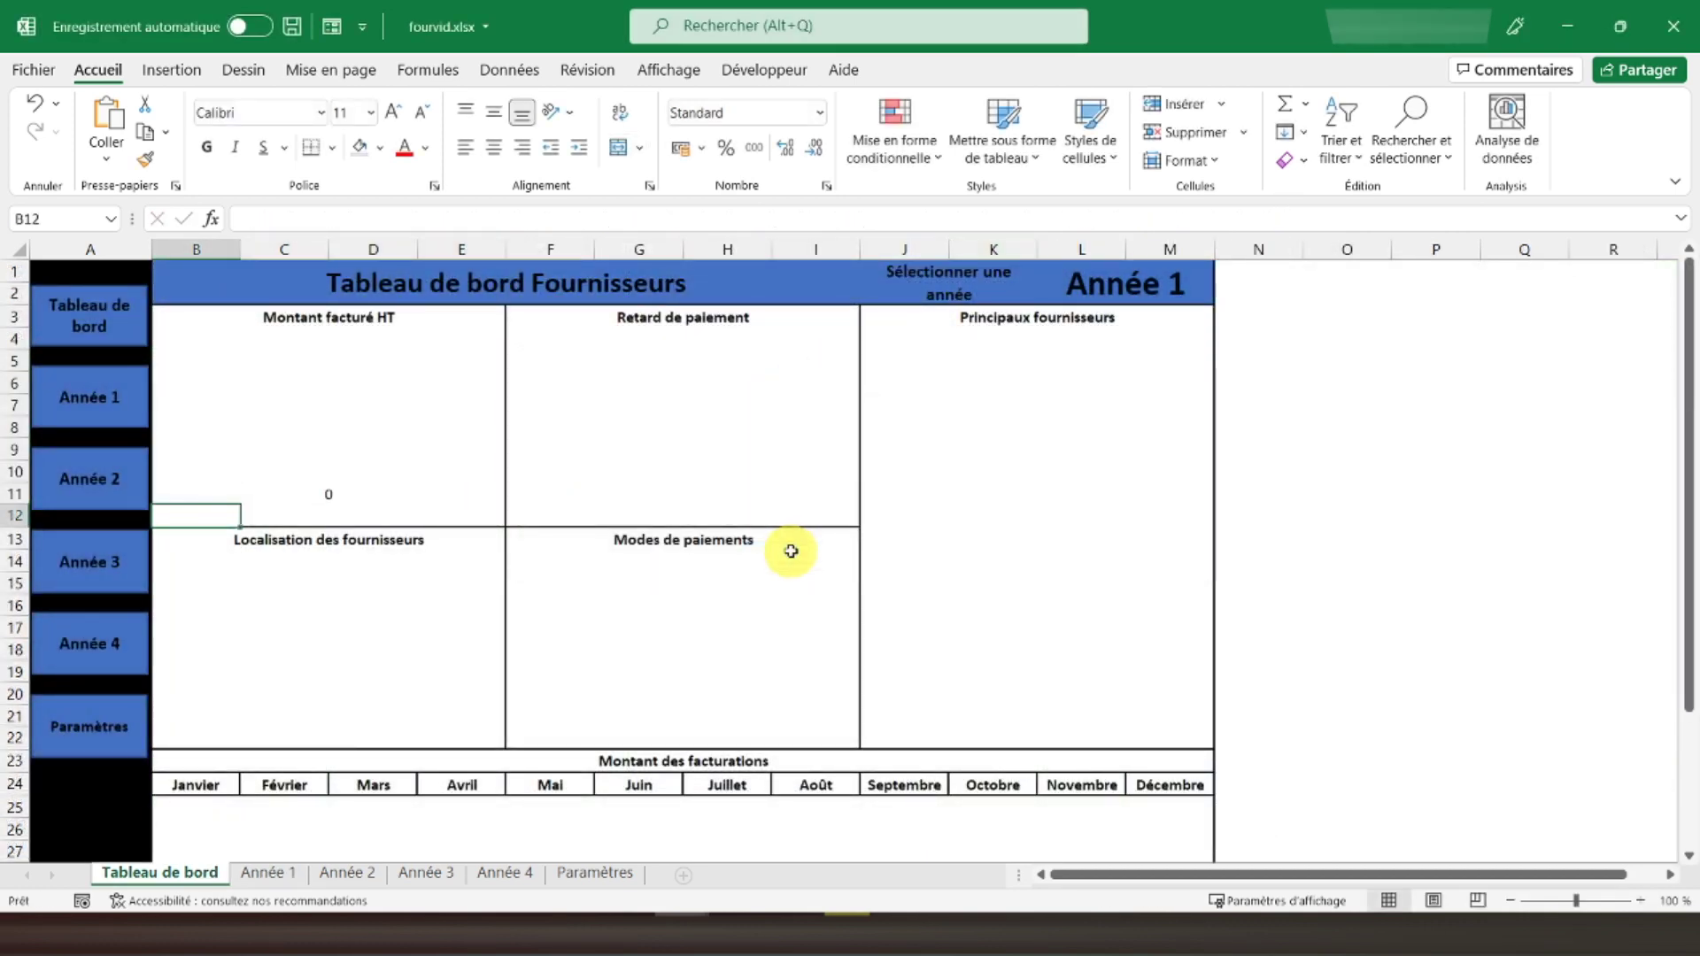
{"action": "left_click", "coordinate": [309, 453]}
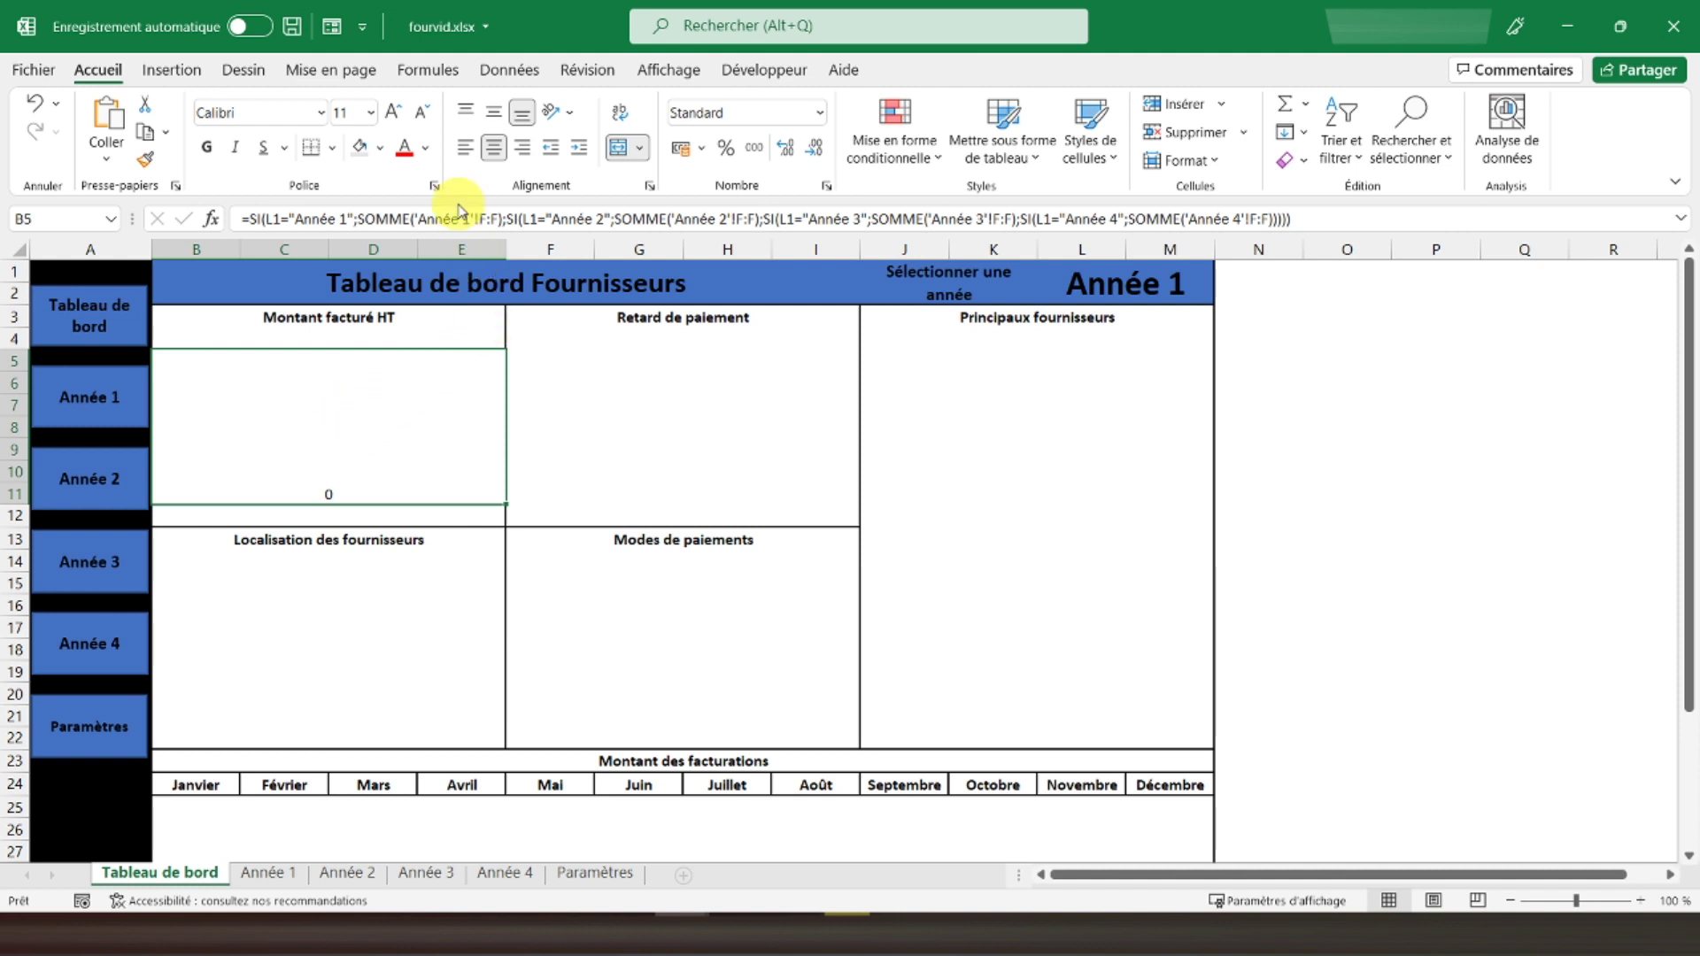
Enlarge the Montant facturé HT result in B5 to size 16, centre it vertically and make it bold.
{"action": "left_click", "coordinate": [395, 112]}
{"action": "left_click", "coordinate": [395, 112]}
{"action": "left_click", "coordinate": [493, 111]}
{"action": "left_click", "coordinate": [206, 147]}
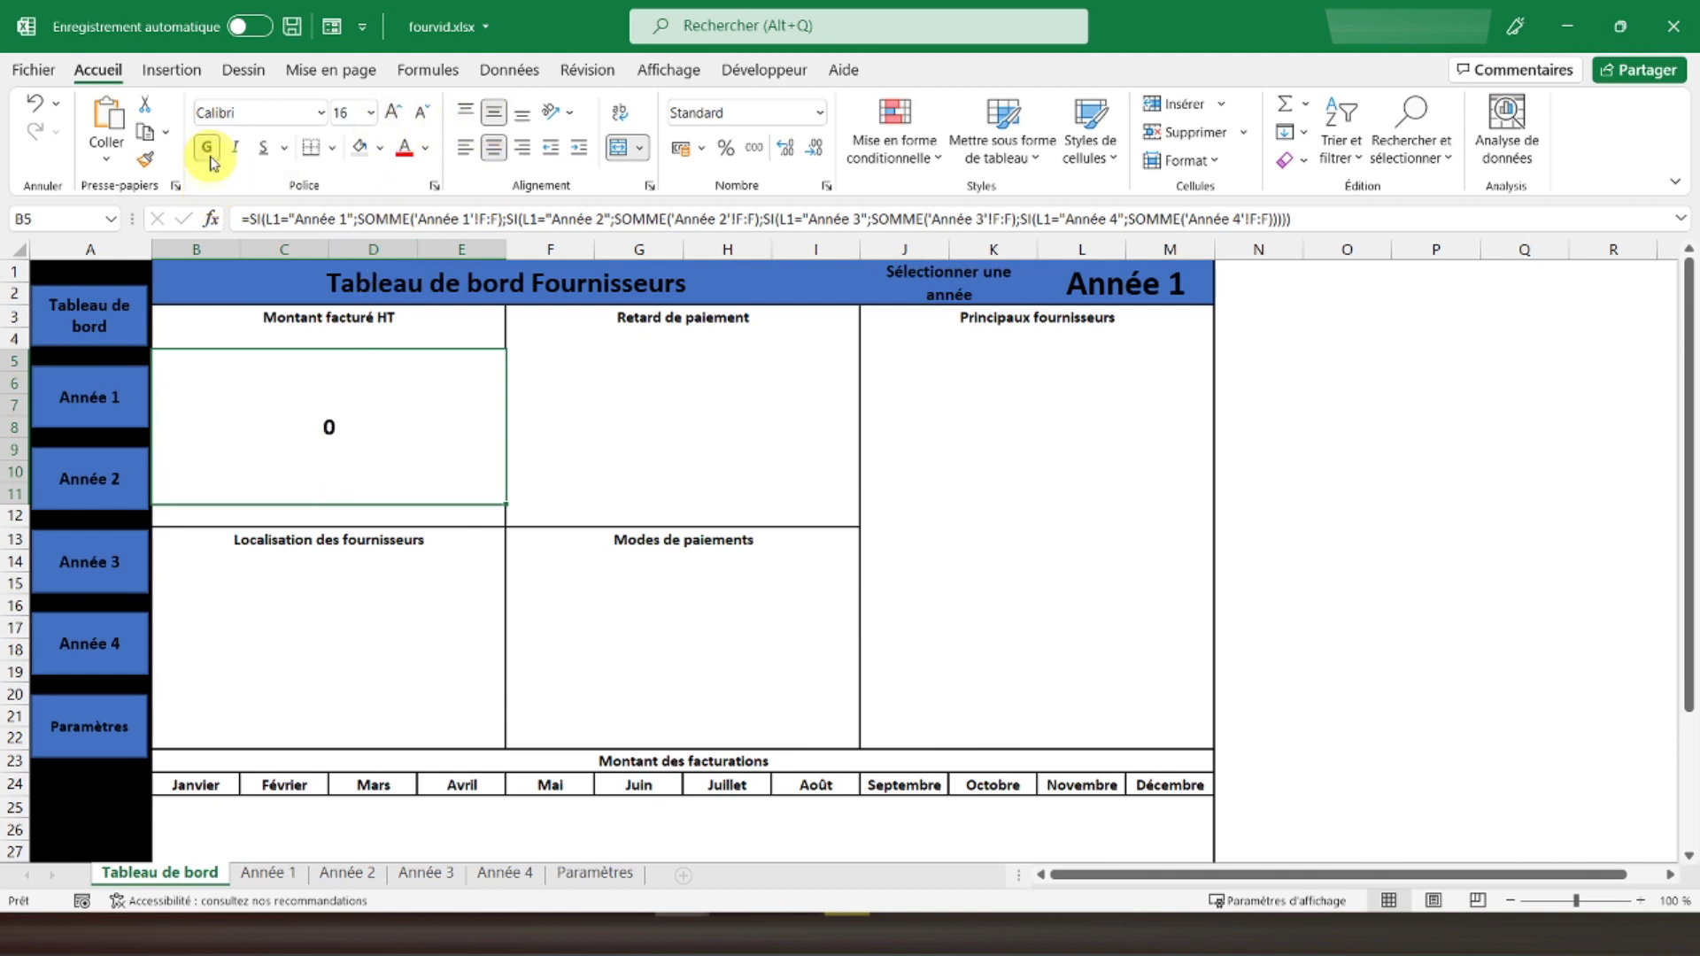
Enter test amounts of 10 and 20 in the first two Montant HT rows (F6 and F7) of the Année 1 journal.
{"action": "left_click", "coordinate": [267, 872]}
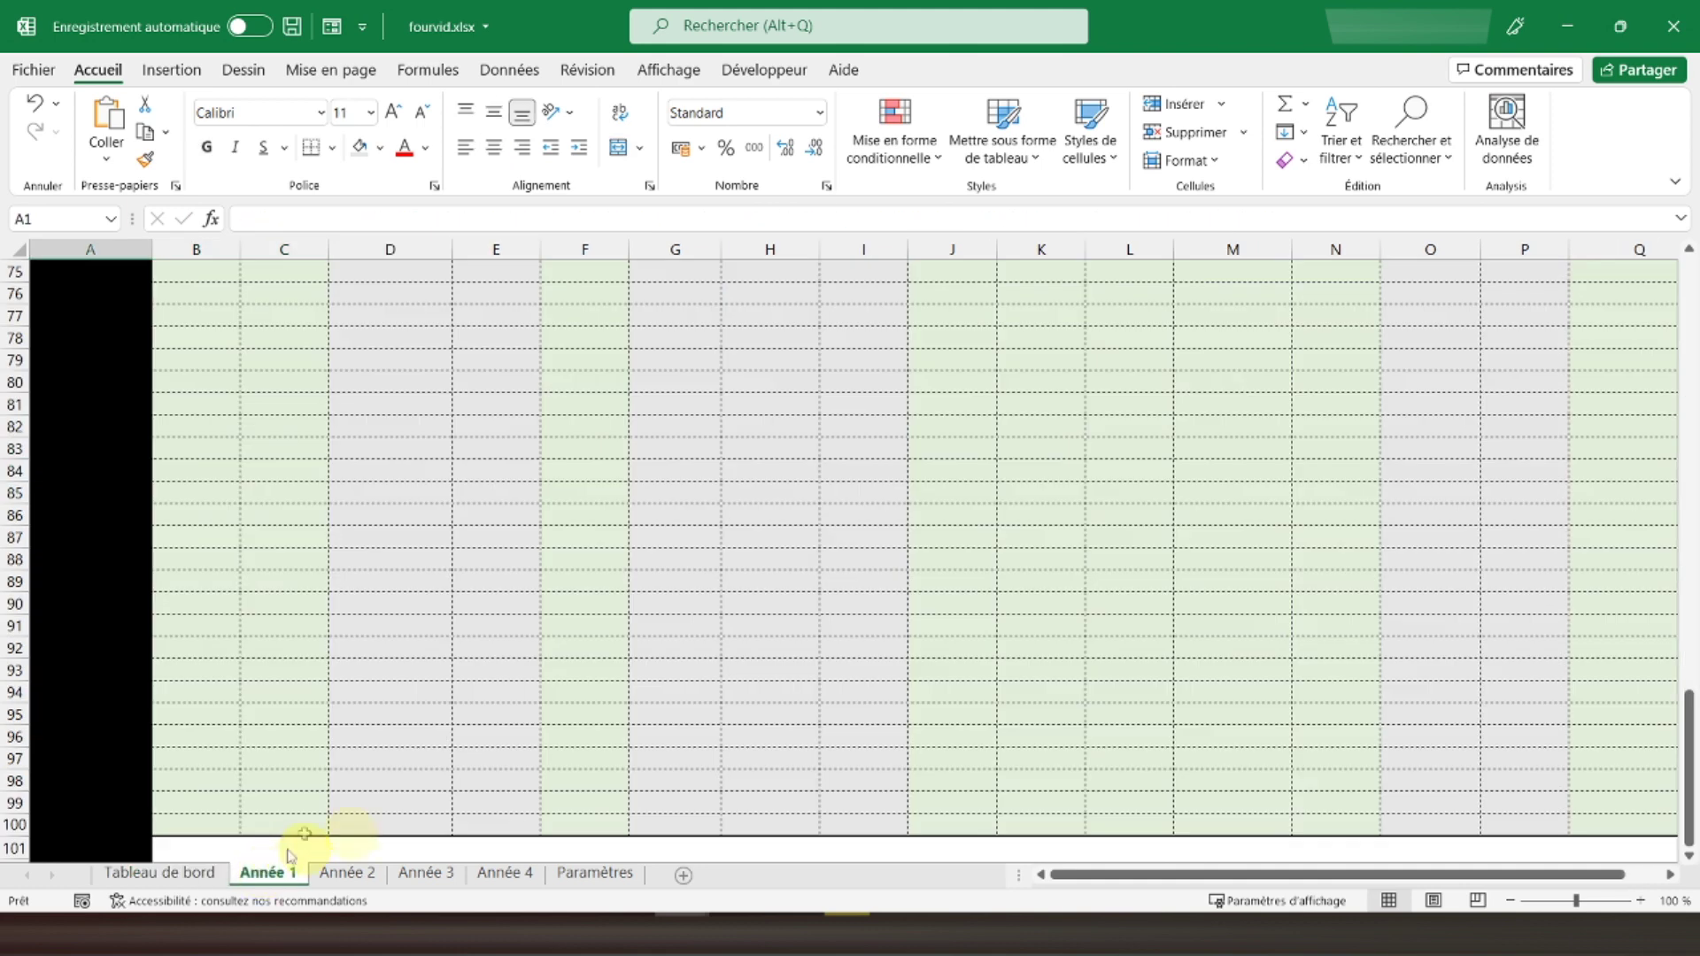
{"action": "scroll", "coordinate": [565, 384], "scroll_direction": "up", "scroll_amount": 20}
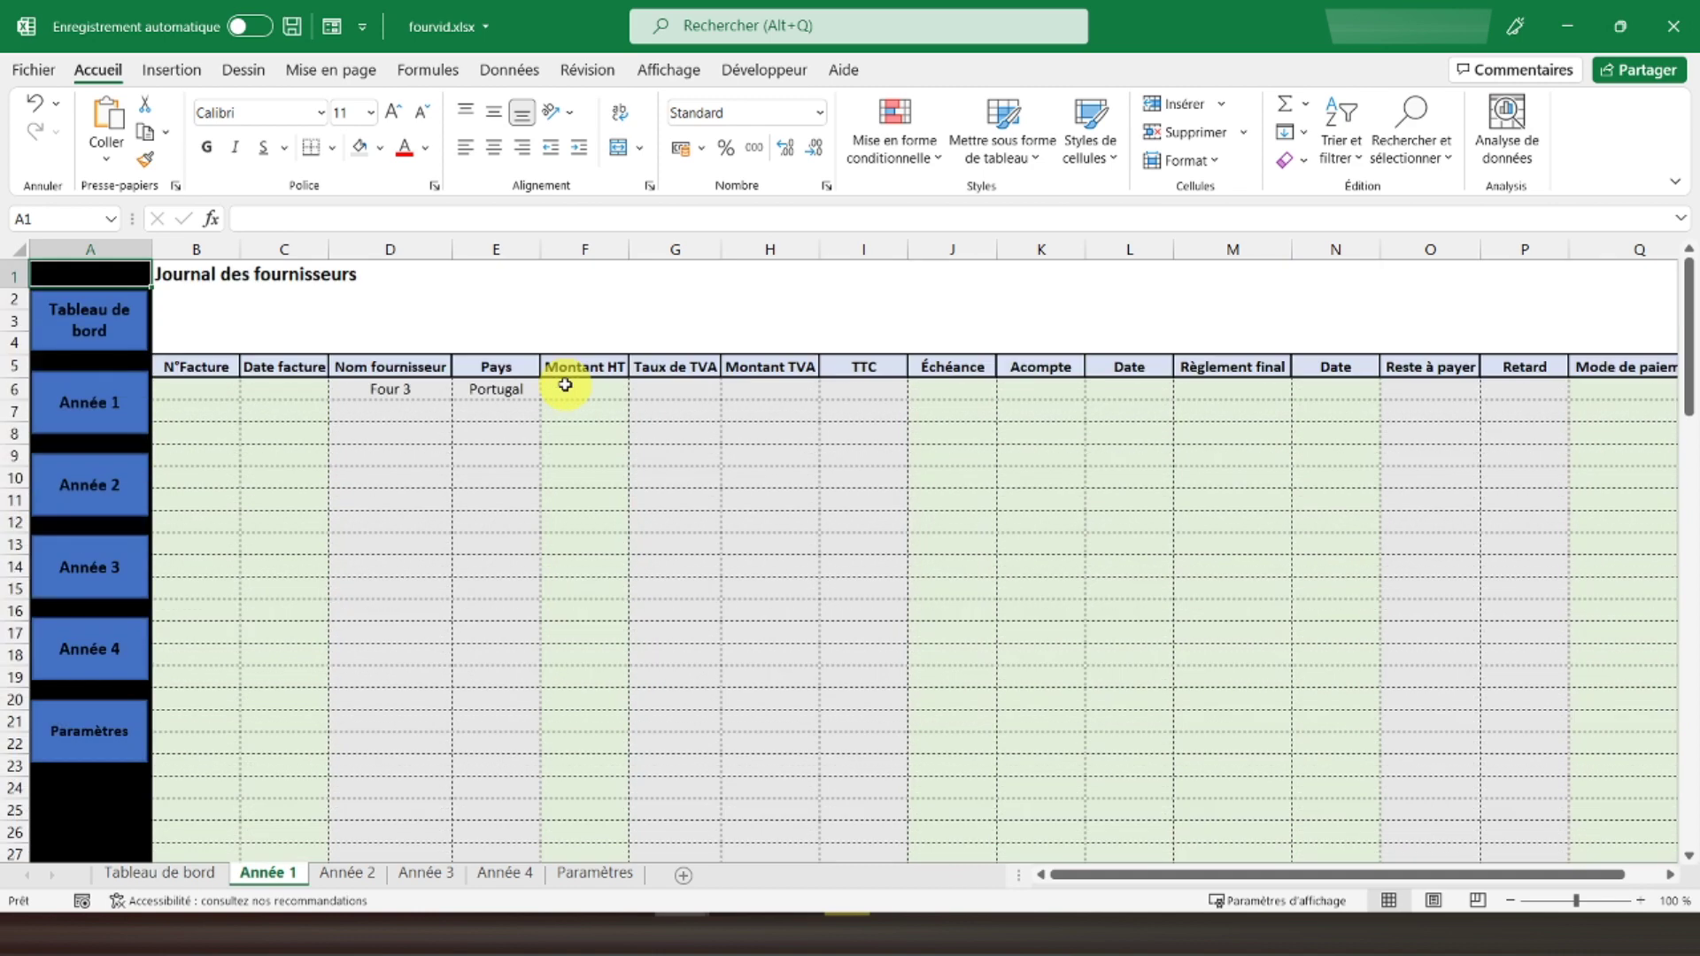
{"action": "left_click", "coordinate": [577, 386]}
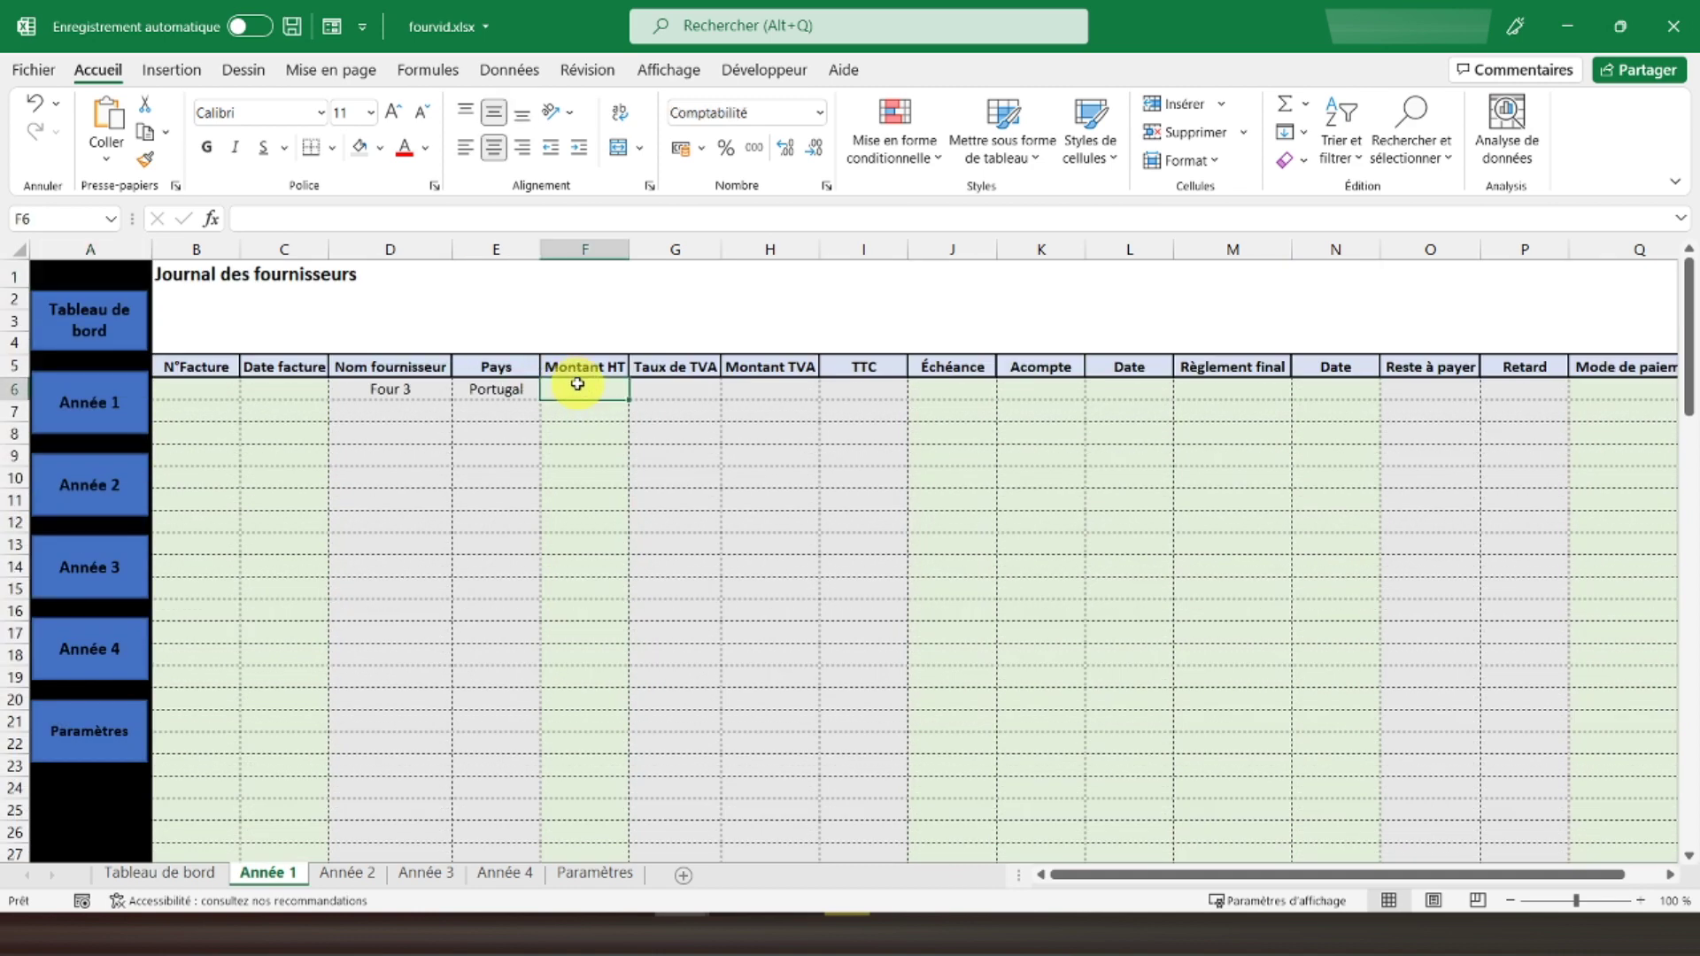
{"action": "type", "text": "10"}
{"action": "key", "text": "Return"}
{"action": "type", "text": "20"}
{"action": "key", "text": "Return"}
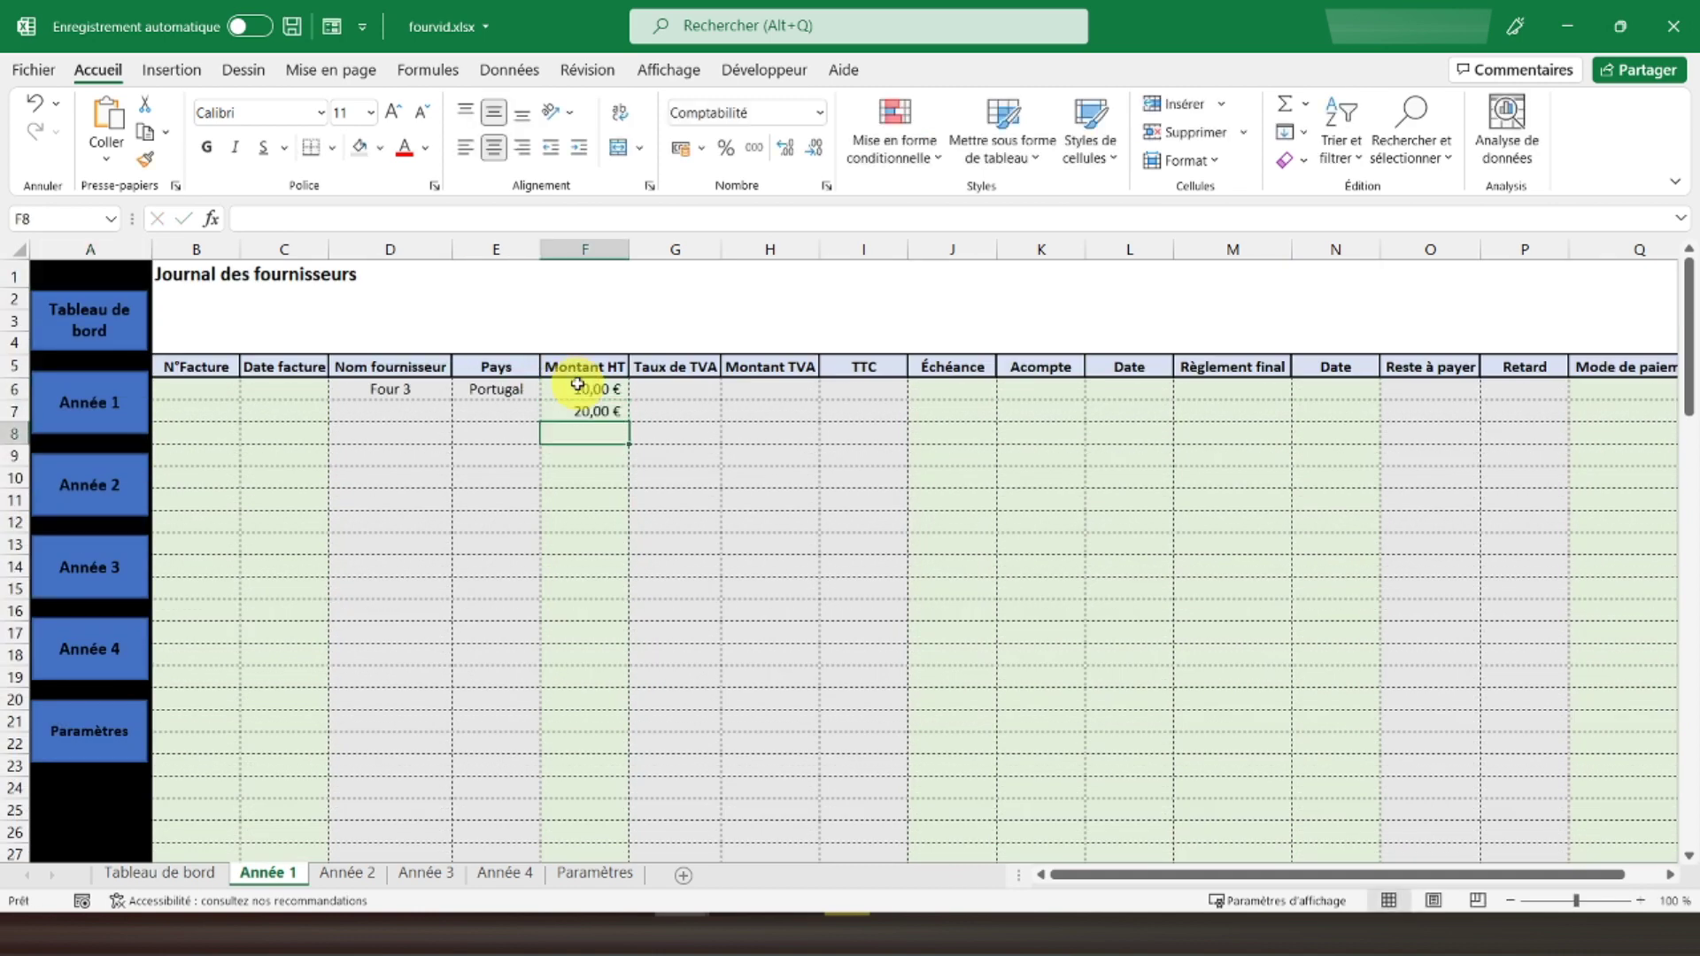
Return to the Tableau de bord sheet and switch the selected year in L1 to Année 2.
{"action": "left_click", "coordinate": [146, 872]}
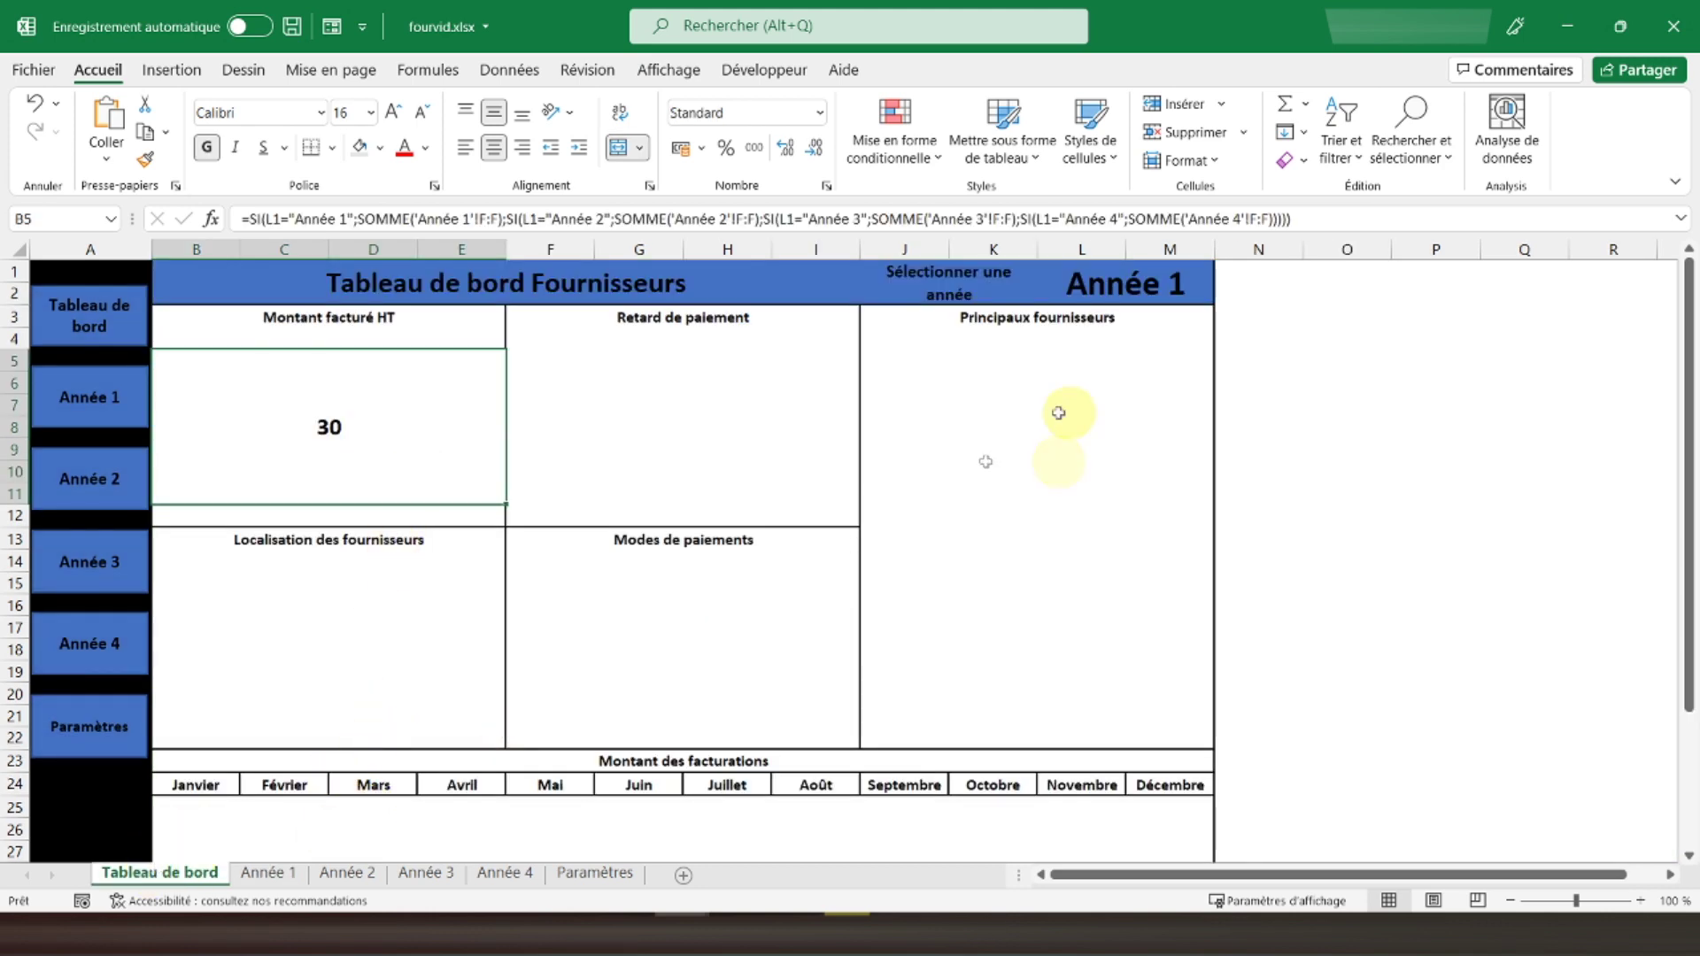
{"action": "left_click", "coordinate": [1133, 284]}
{"action": "left_click", "coordinate": [1224, 272]}
{"action": "left_click", "coordinate": [1126, 301]}
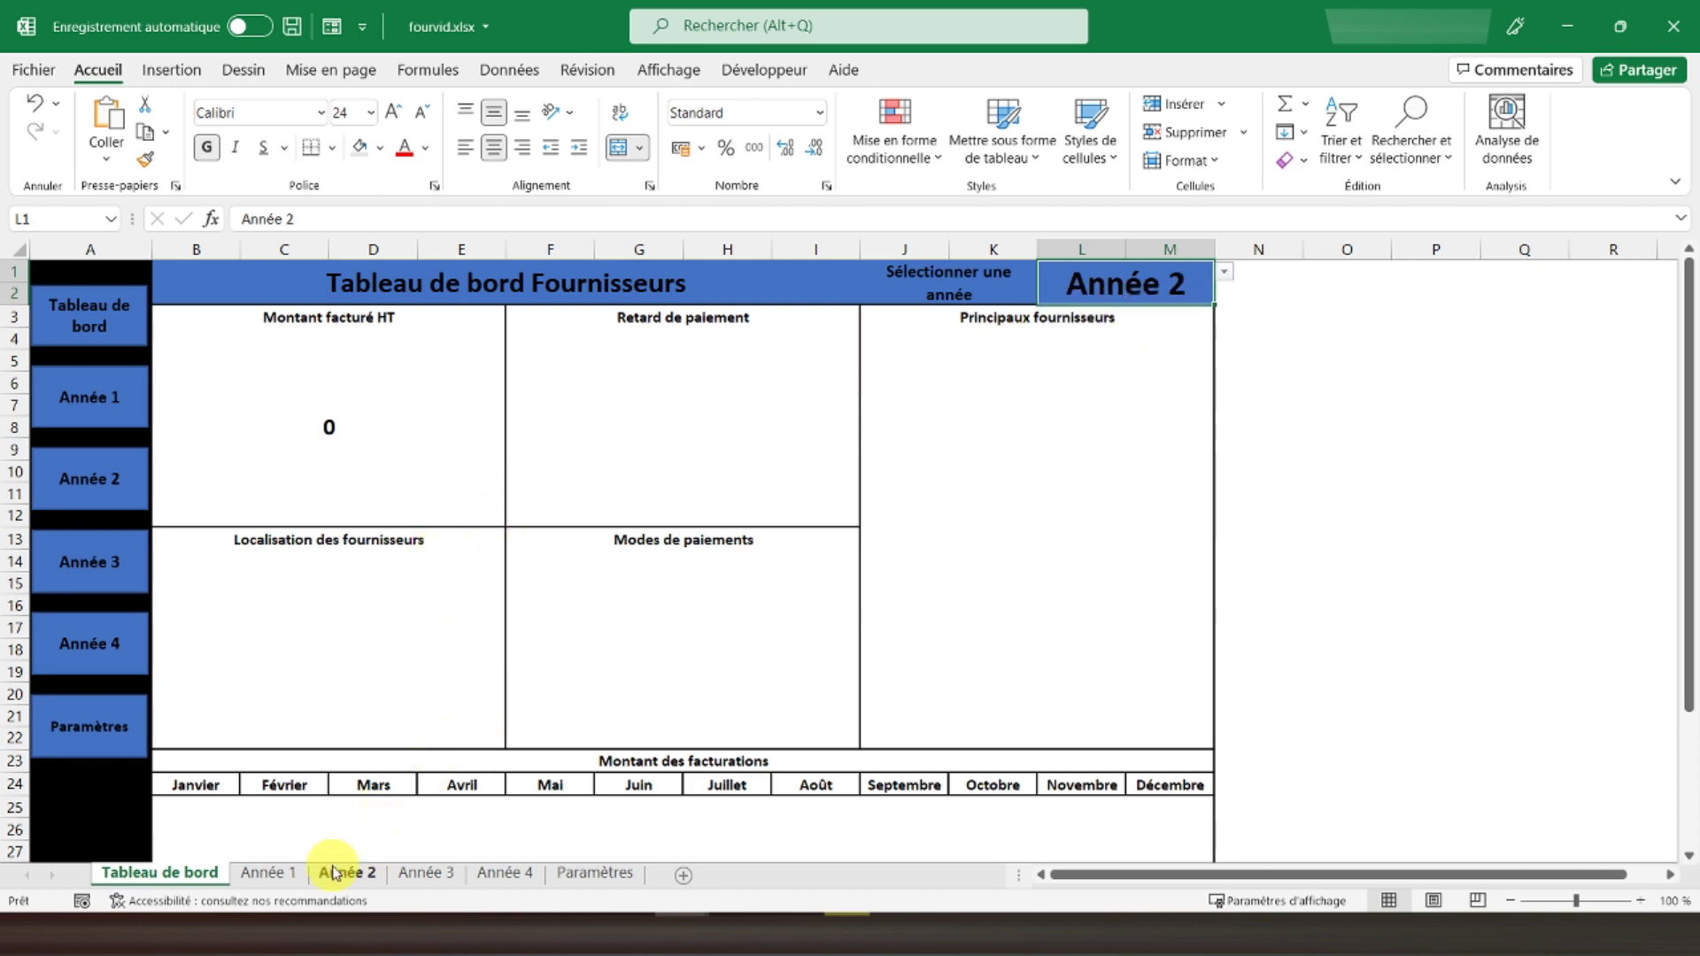
Enter a test amount of 20 in each of the first two Montant HT rows (F6 and F7) of the Année 2 journal.
{"action": "left_click", "coordinate": [338, 873]}
{"action": "left_click", "coordinate": [601, 390]}
{"action": "type", "text": "20"}
{"action": "key", "text": "Return"}
{"action": "type", "text": "20"}
{"action": "key", "text": "Return"}
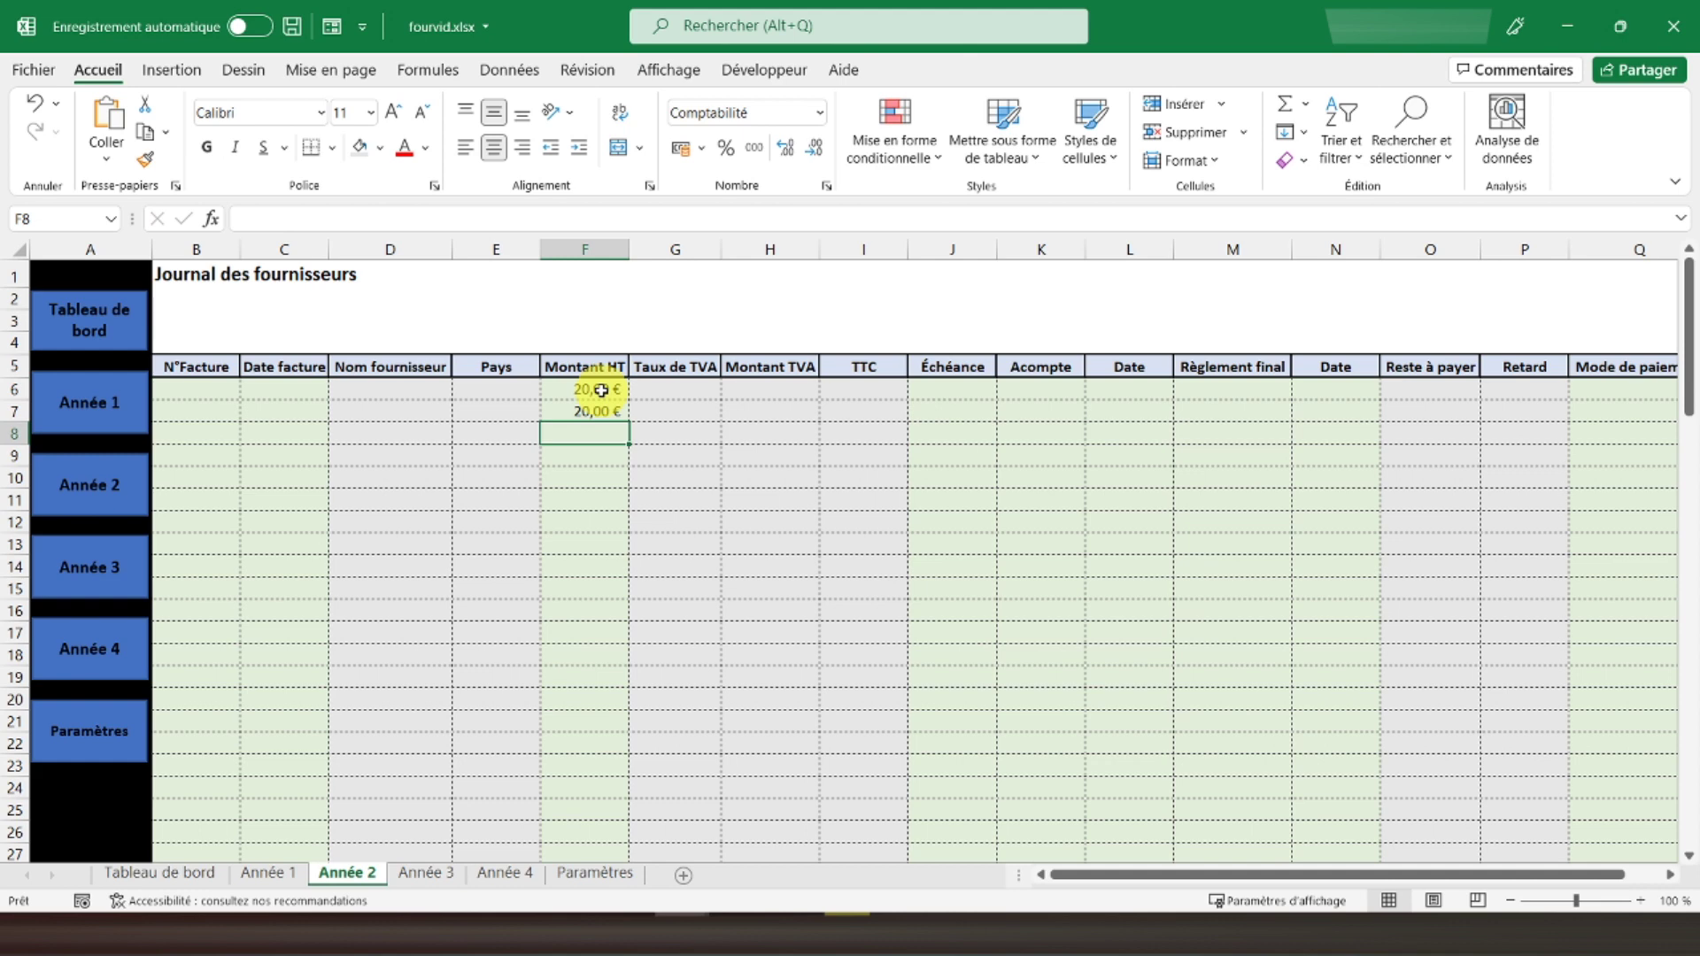
Return to the Tableau de bord sheet and enlarge the Montant facturé HT result in B5 to font size 72.
{"action": "left_click", "coordinate": [144, 874]}
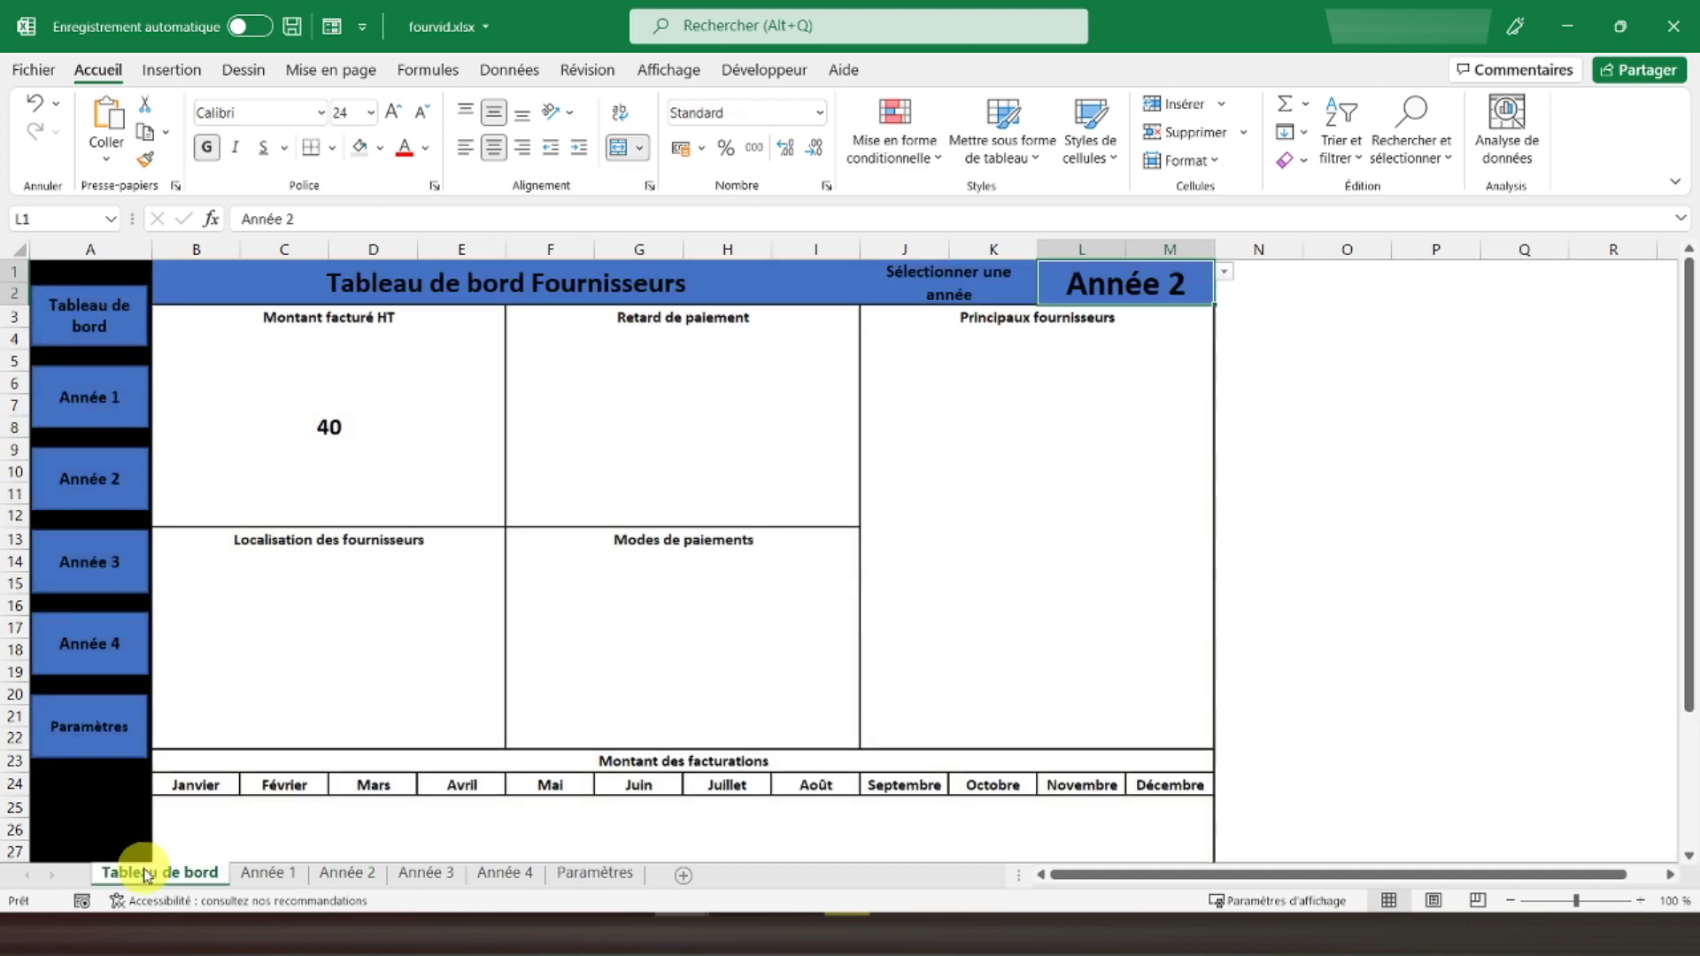
{"action": "left_click", "coordinate": [373, 423]}
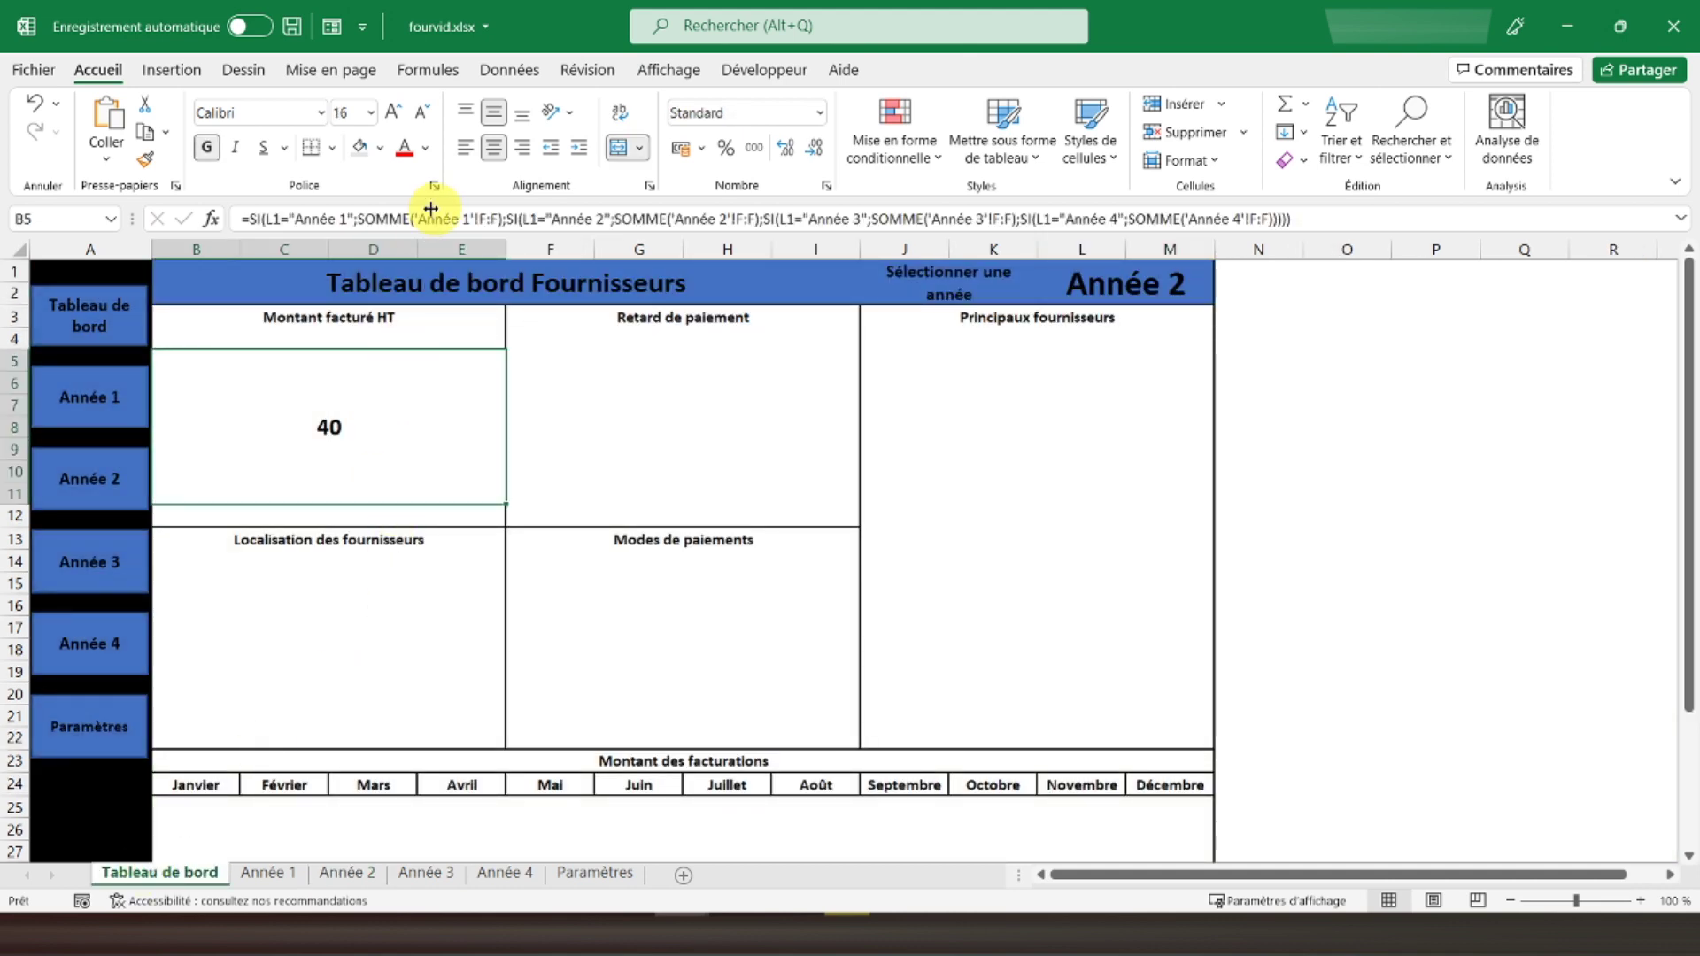
{"action": "left_click", "coordinate": [394, 116]}
{"action": "left_click", "coordinate": [394, 116]}
{"action": "left_click", "coordinate": [394, 116]}
{"action": "left_click", "coordinate": [394, 116]}
{"action": "left_click", "coordinate": [394, 116]}
{"action": "left_click", "coordinate": [394, 115]}
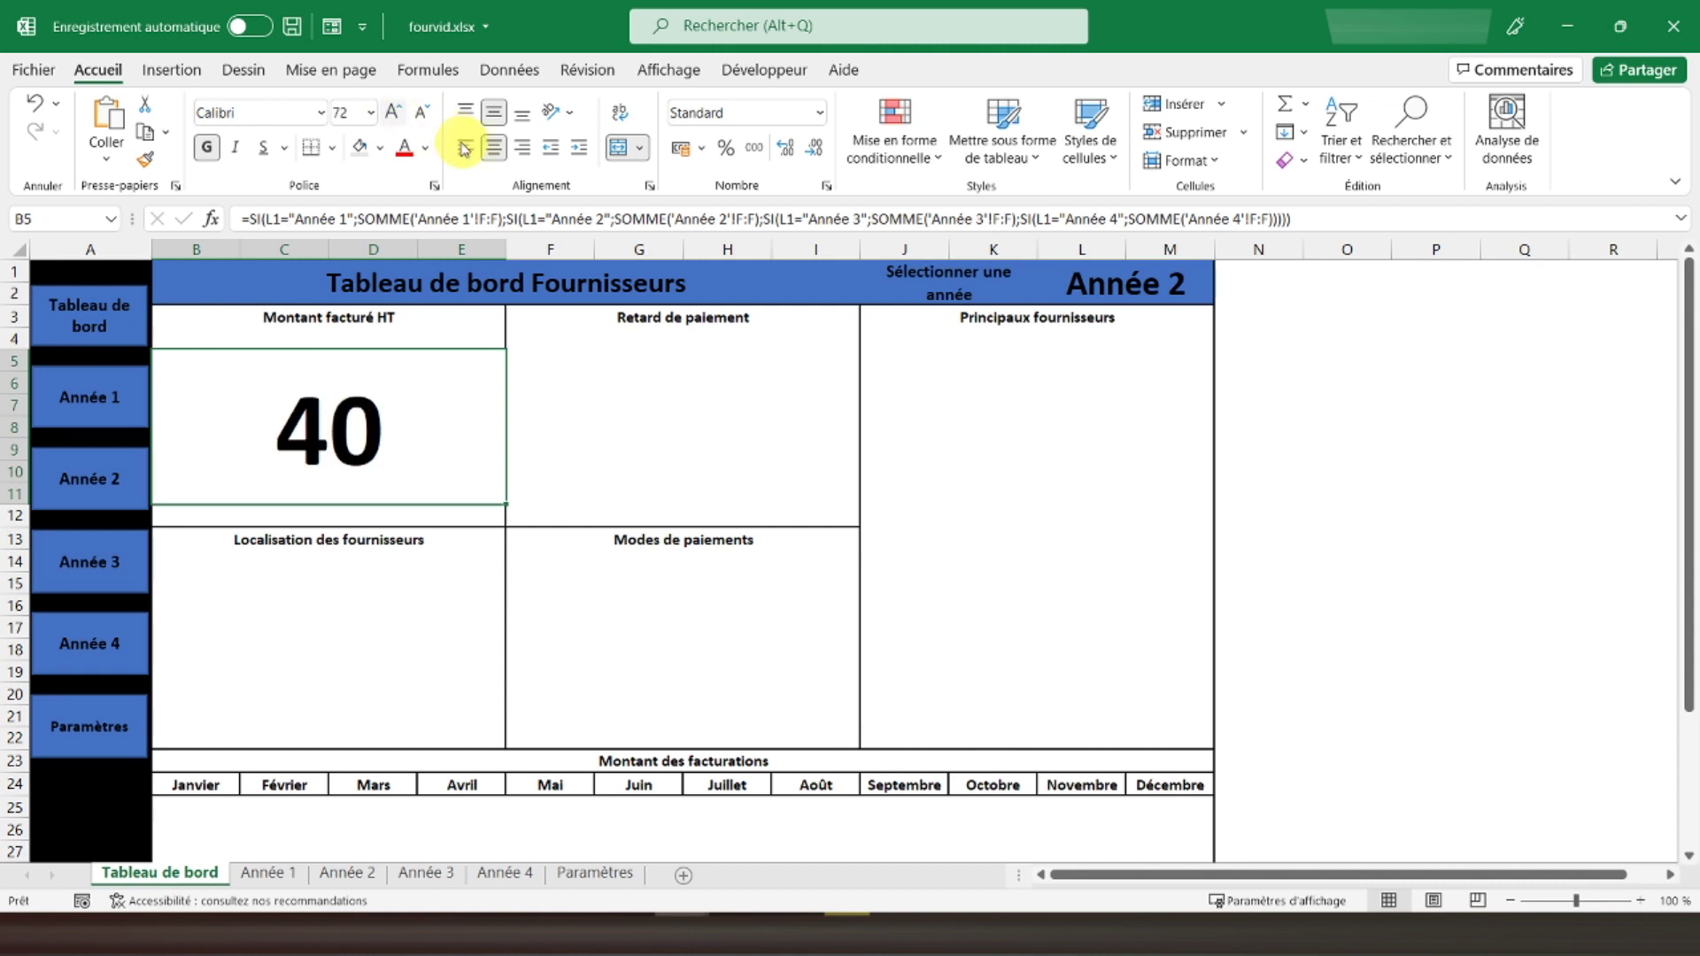
Format the Montant facturé HT result as Monétaire with two decimals and the € symbol, and reduce its font size to 48.
{"action": "right_click", "coordinate": [412, 435]}
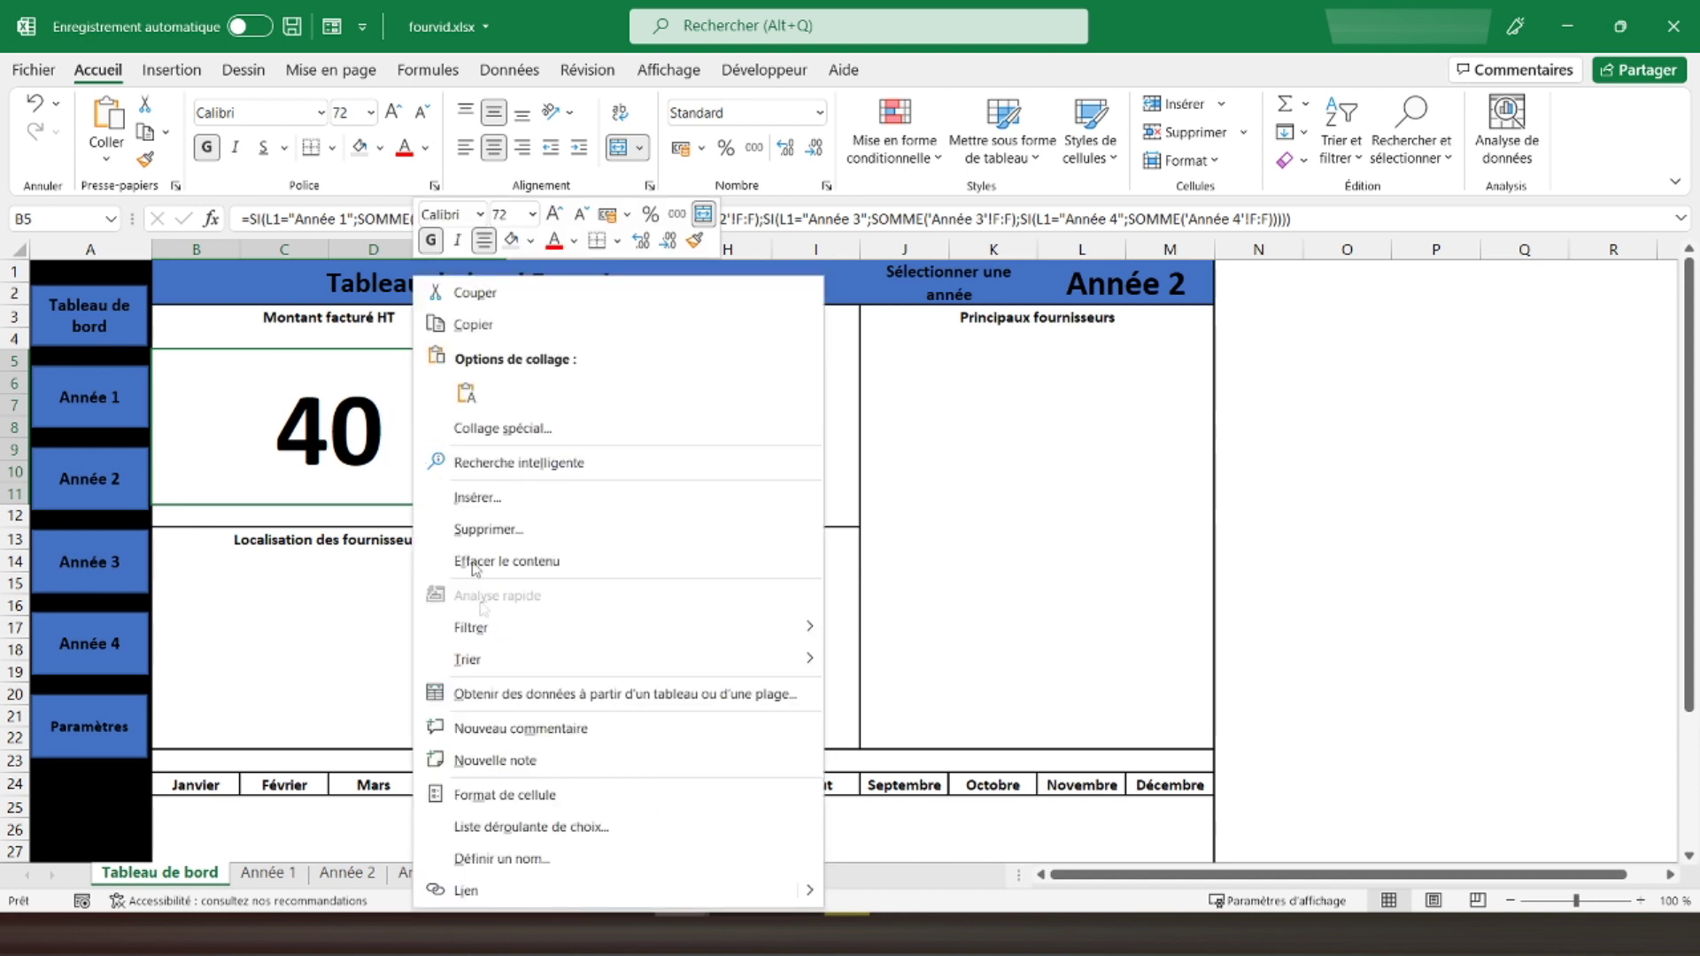
{"action": "key", "text": "Escape"}
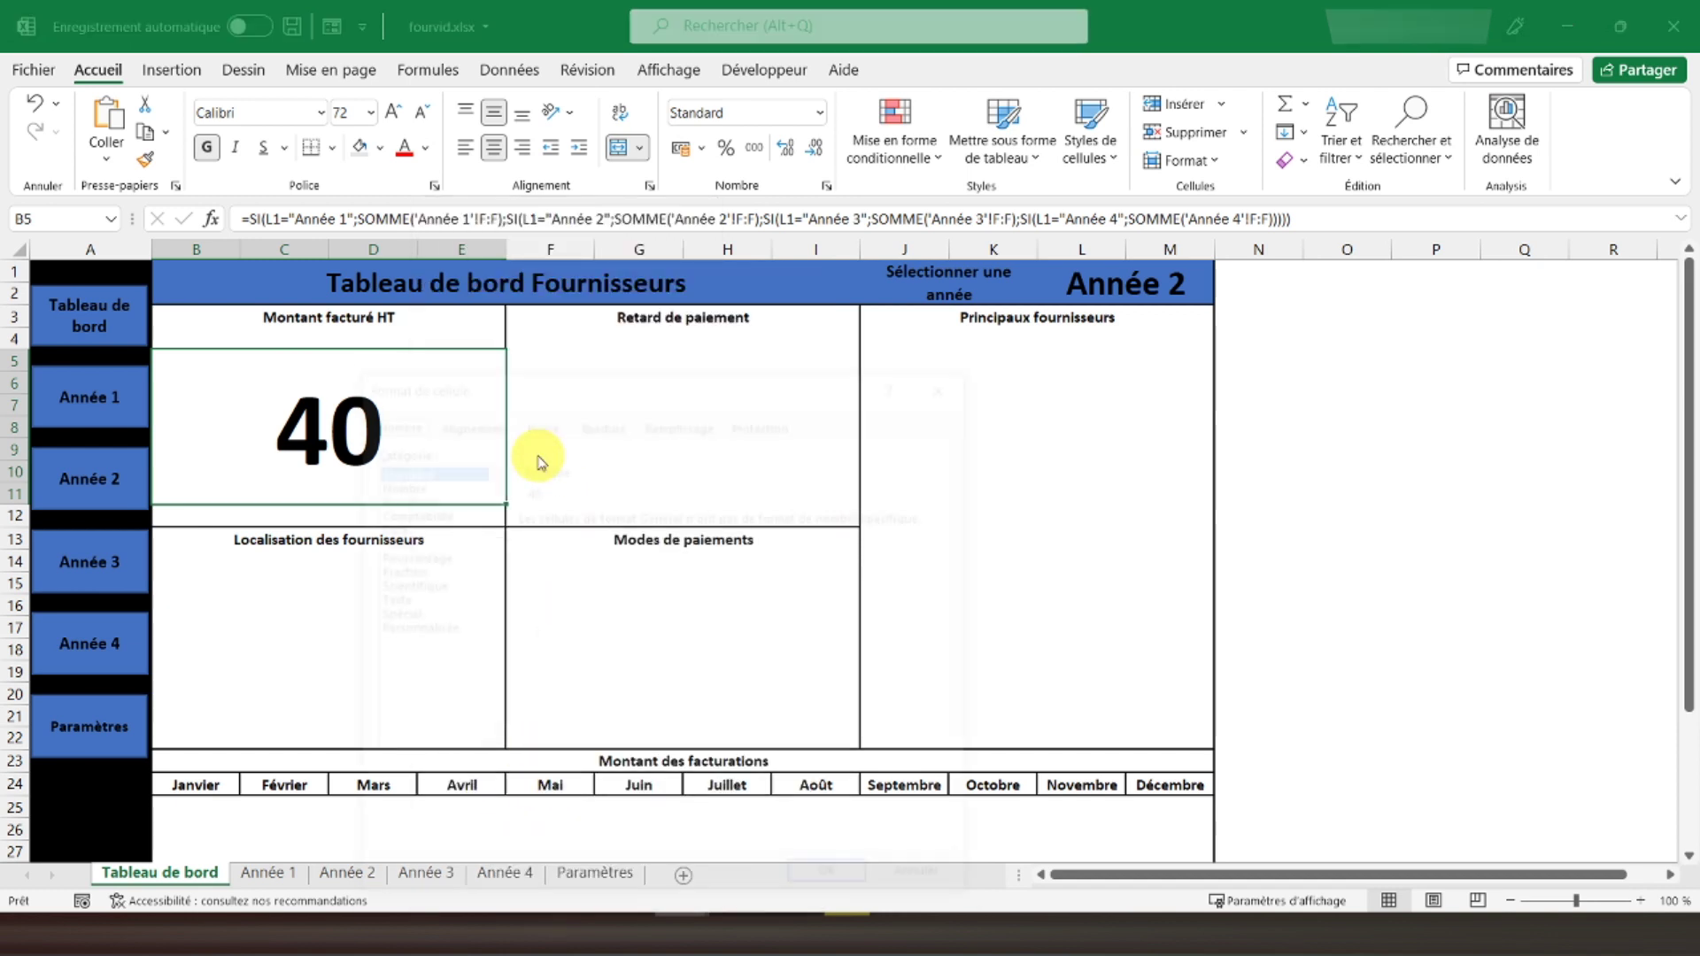
{"action": "key", "text": "ctrl+1"}
{"action": "left_click", "coordinate": [411, 500]}
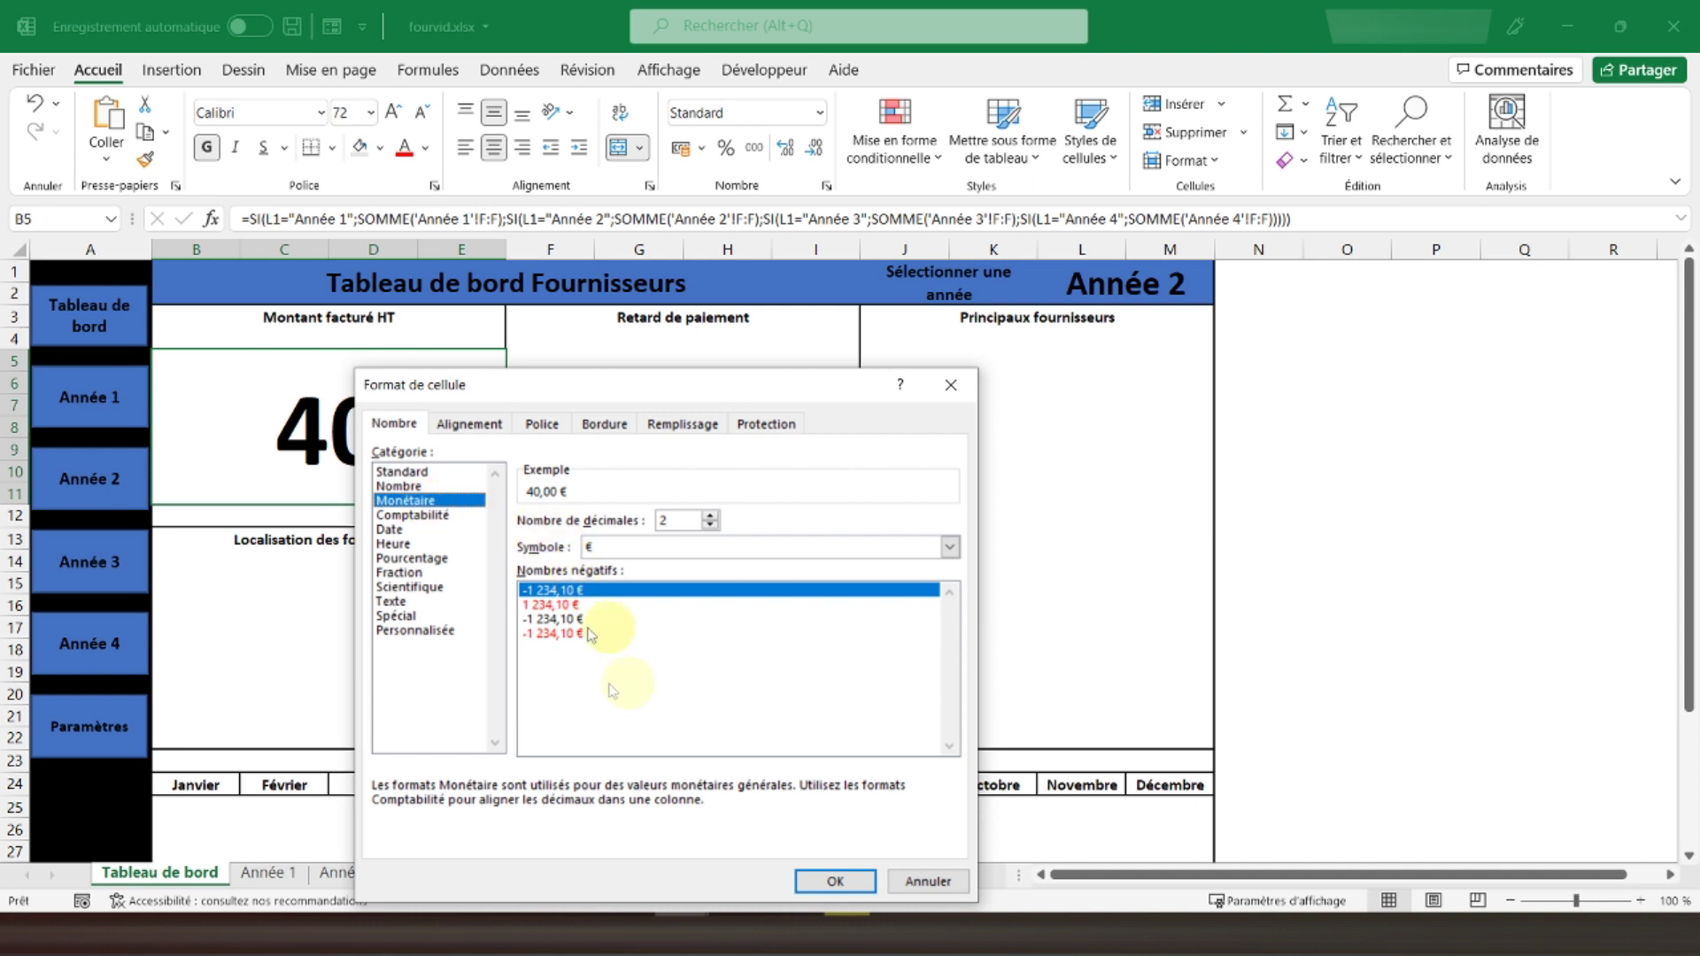
{"action": "left_click", "coordinate": [835, 880]}
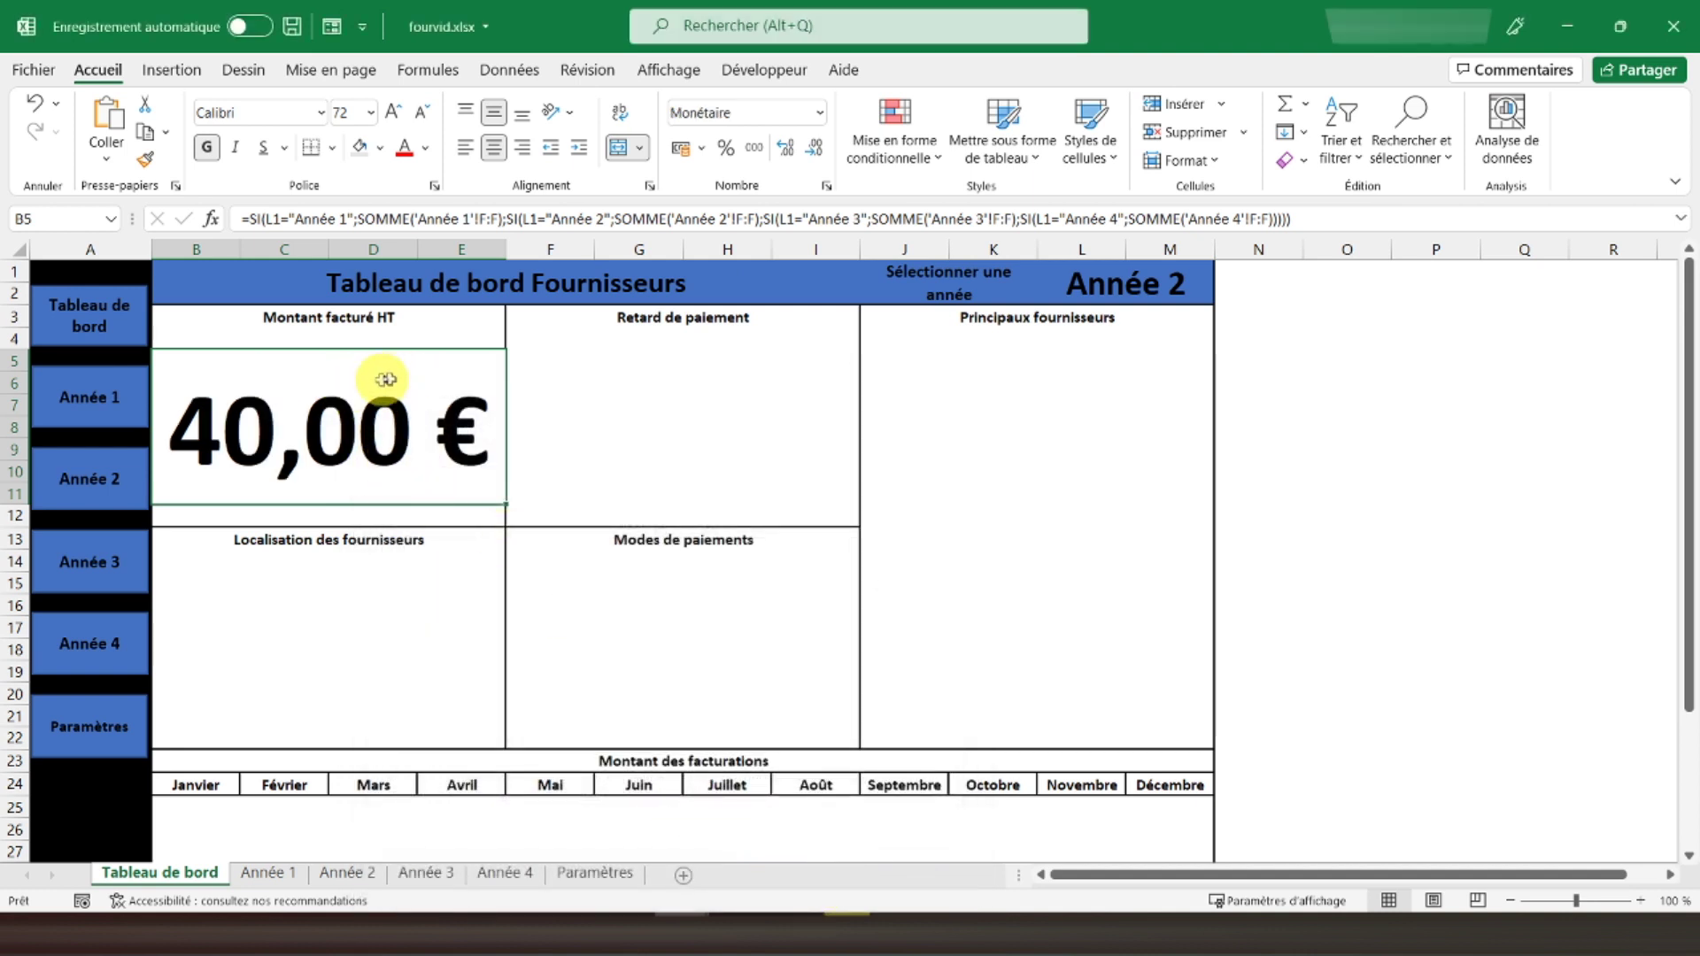
{"action": "left_click", "coordinate": [424, 113]}
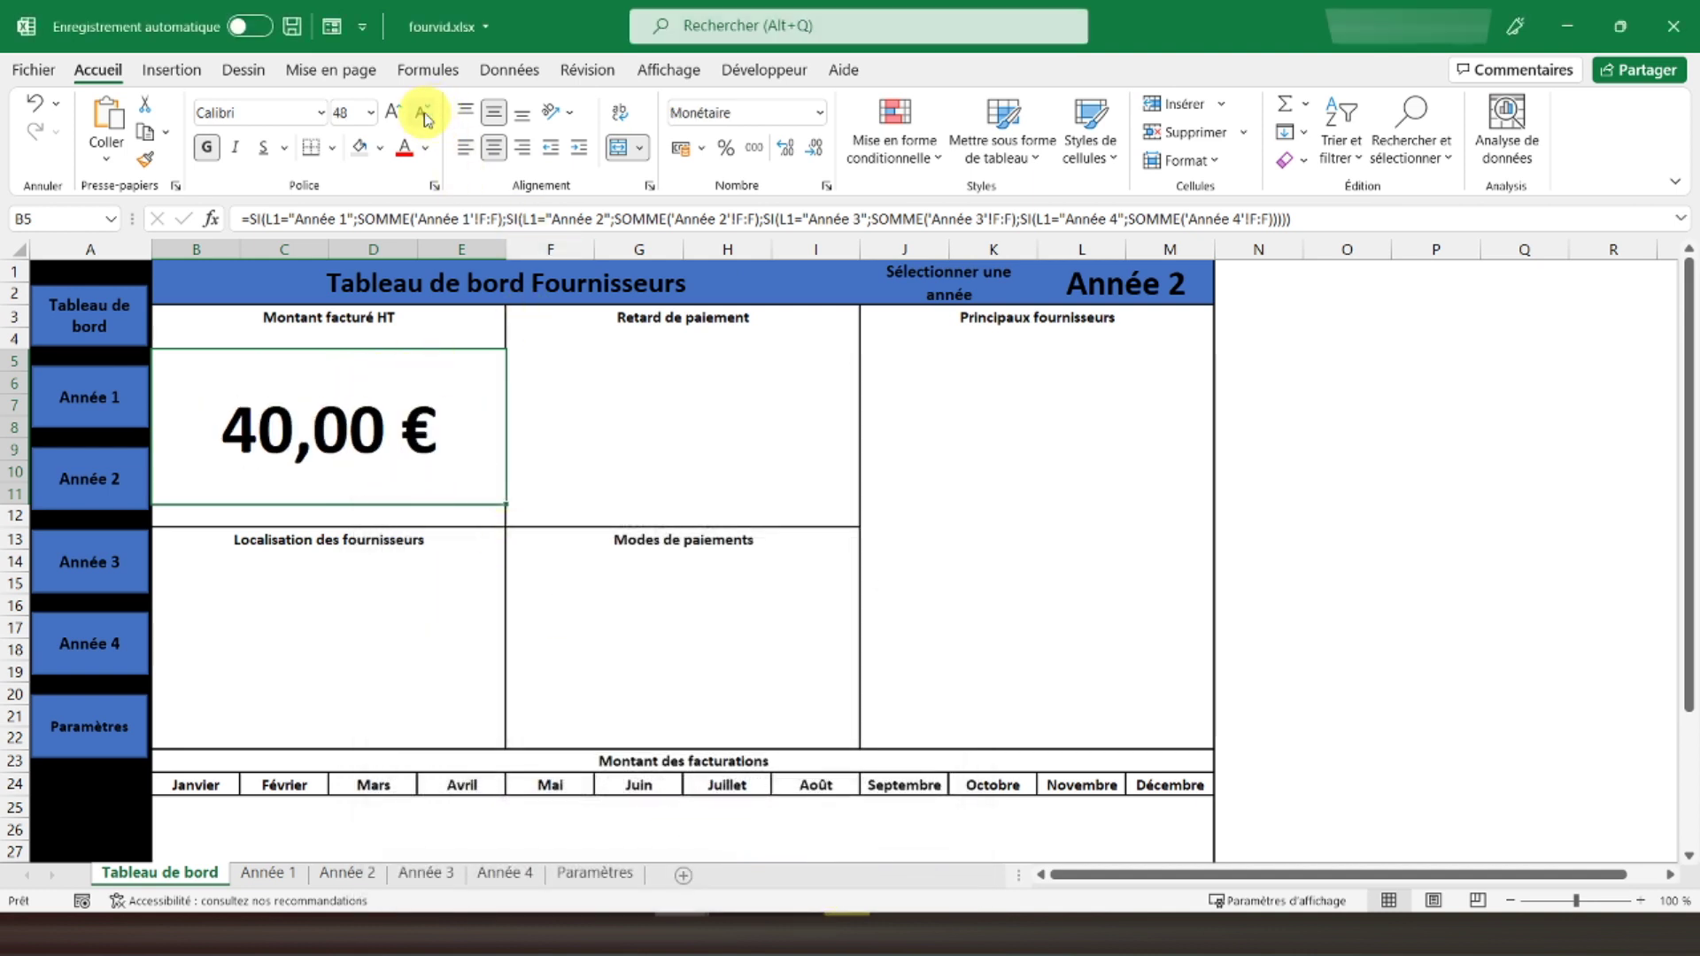
Set the empty merged cell F5 under Retard de paiement to font size 48 and bold.
{"action": "left_click", "coordinate": [384, 320]}
{"action": "left_click", "coordinate": [568, 411]}
{"action": "left_click", "coordinate": [417, 424]}
{"action": "left_click", "coordinate": [563, 425]}
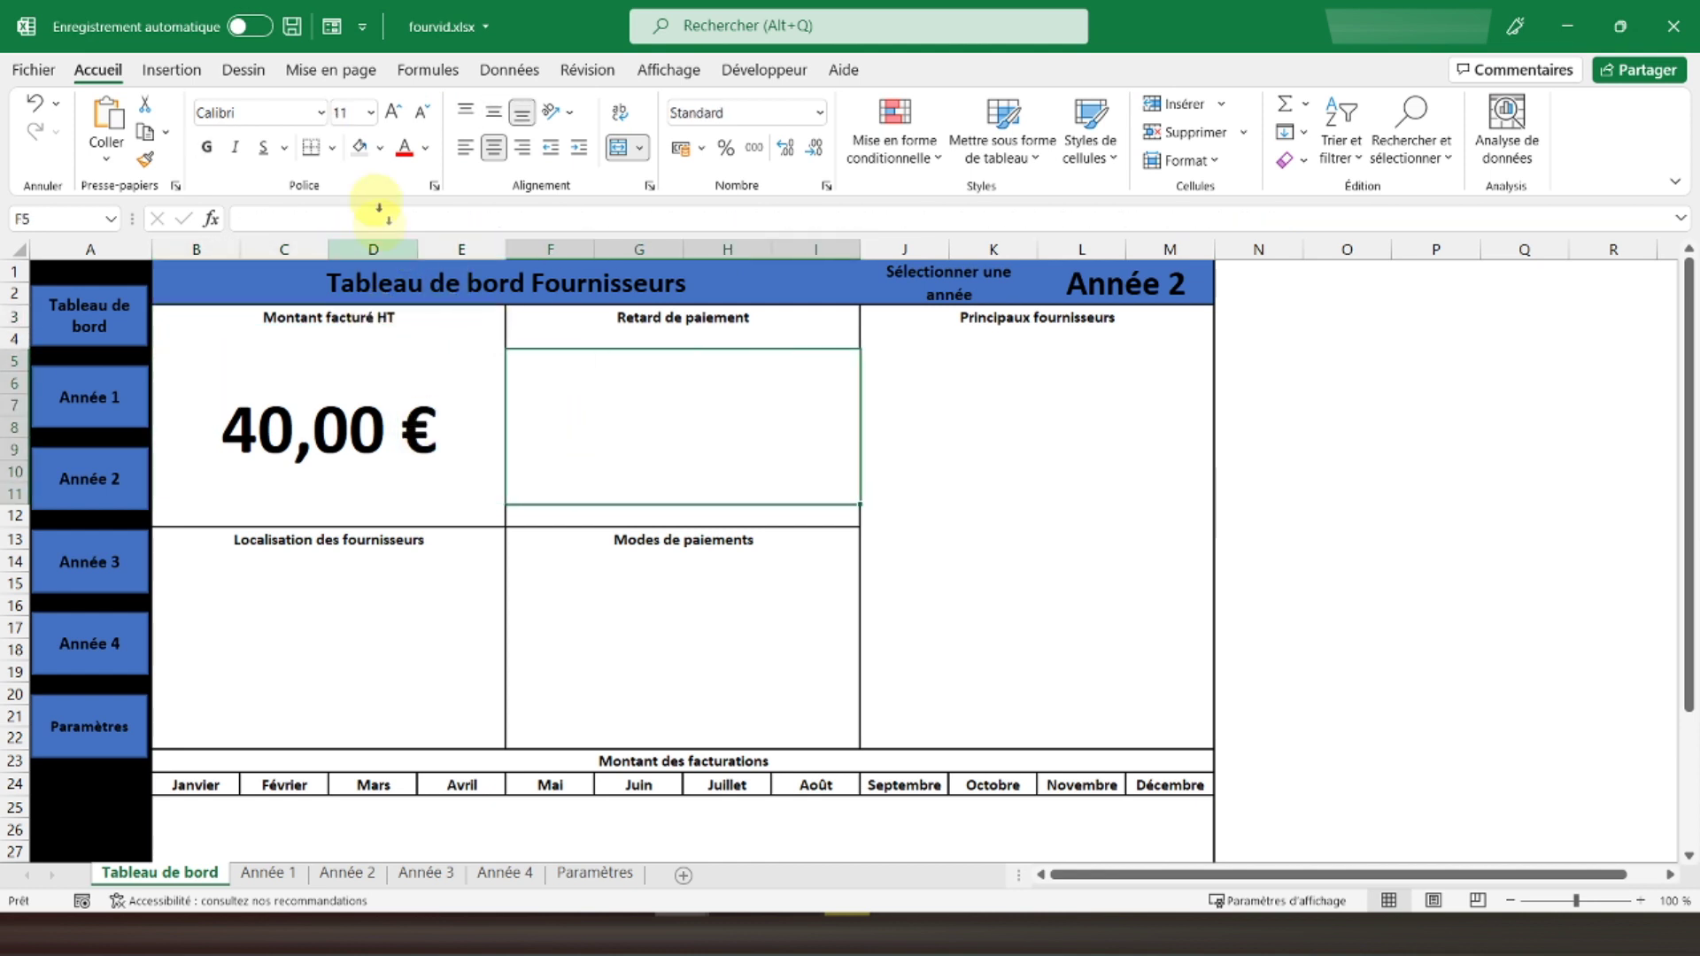
{"action": "left_click", "coordinate": [355, 109]}
{"action": "key", "text": "Return"}
{"action": "left_click", "coordinate": [207, 148]}
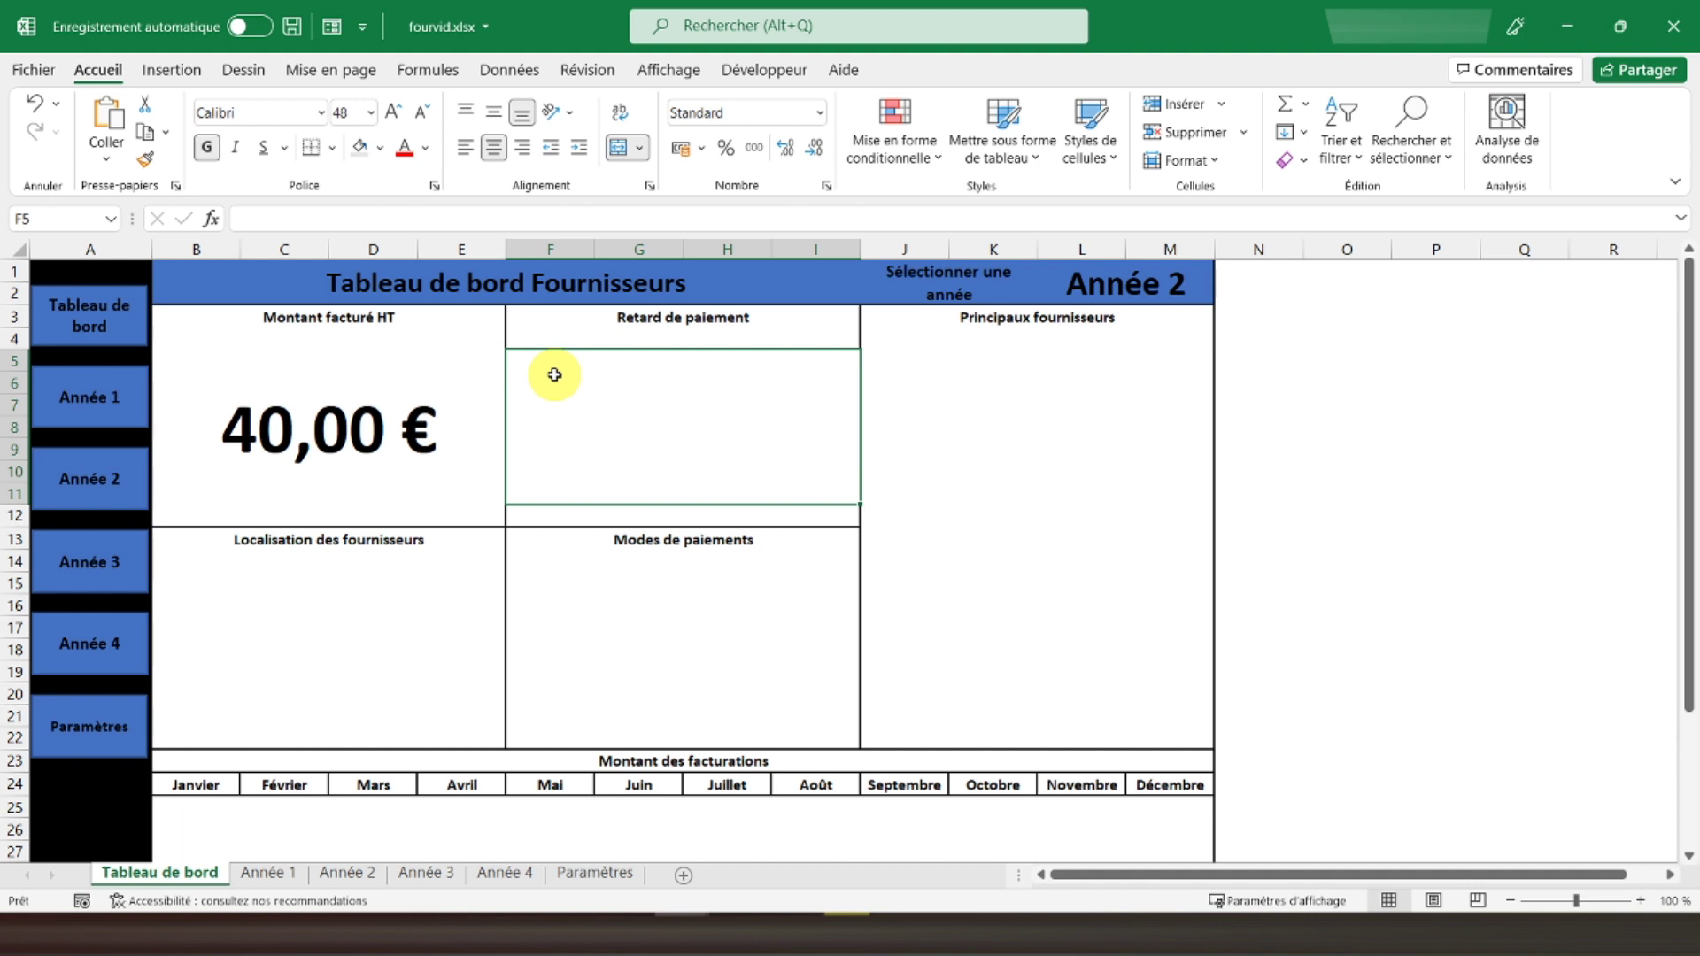
Start a SIERREUR formula in cell F5 under Retard de paiement.
{"action": "type", "text": "=sierreur"}
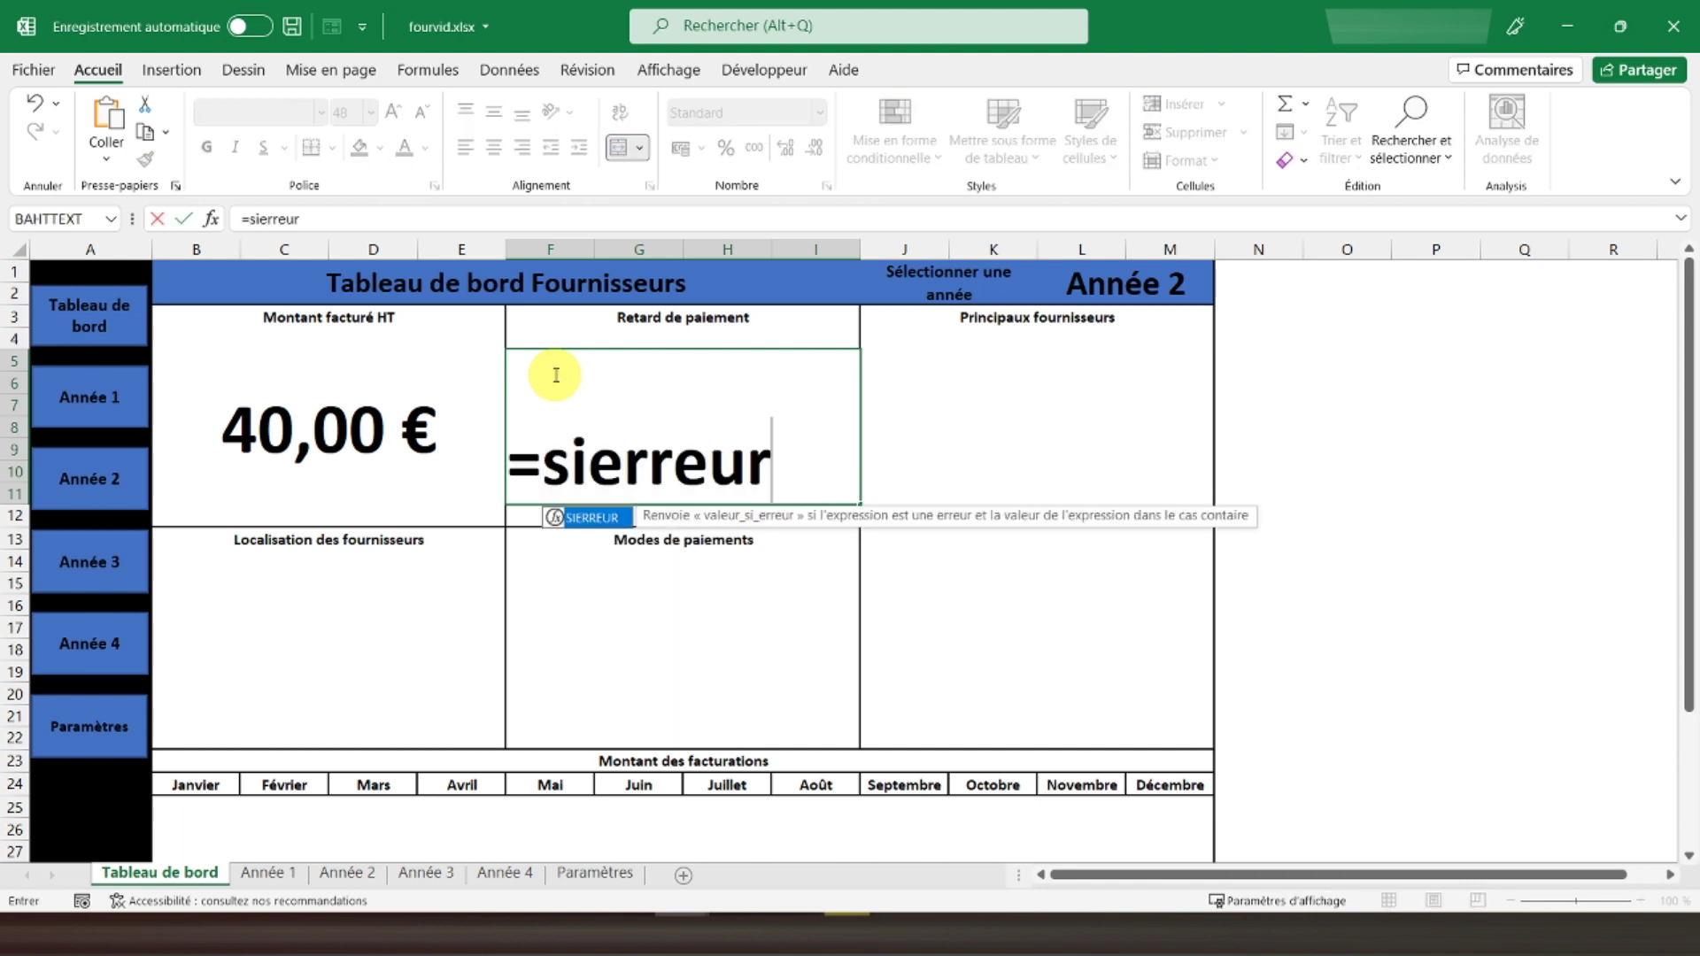